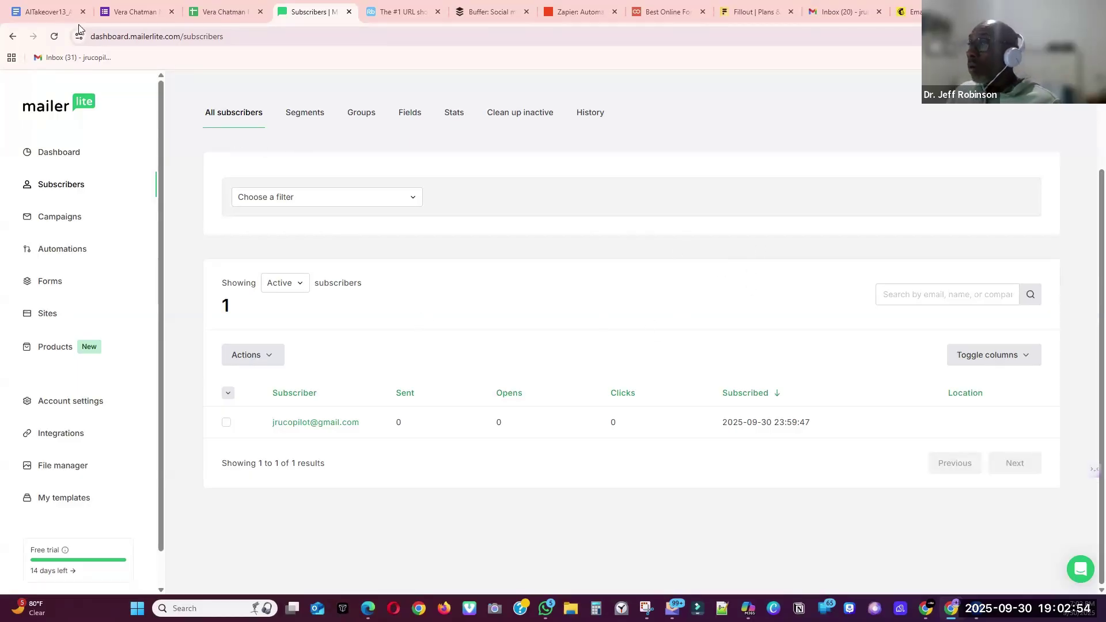
Step: Switch back to the AITakeover13 AI Automations workflow document and its tools list
{"action": "left_click", "coordinate": [55, 12]}
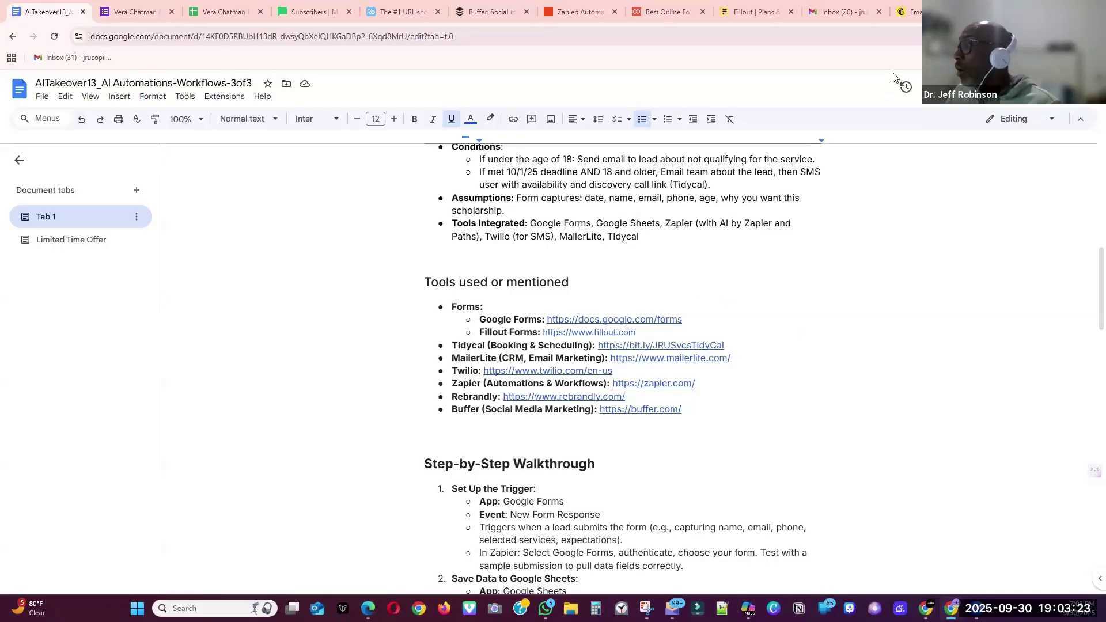
Step: On the Mailchimp pricing tab, start a web search for 'ti', then dismiss the suggestions
{"action": "left_click", "coordinate": [896, 23]}
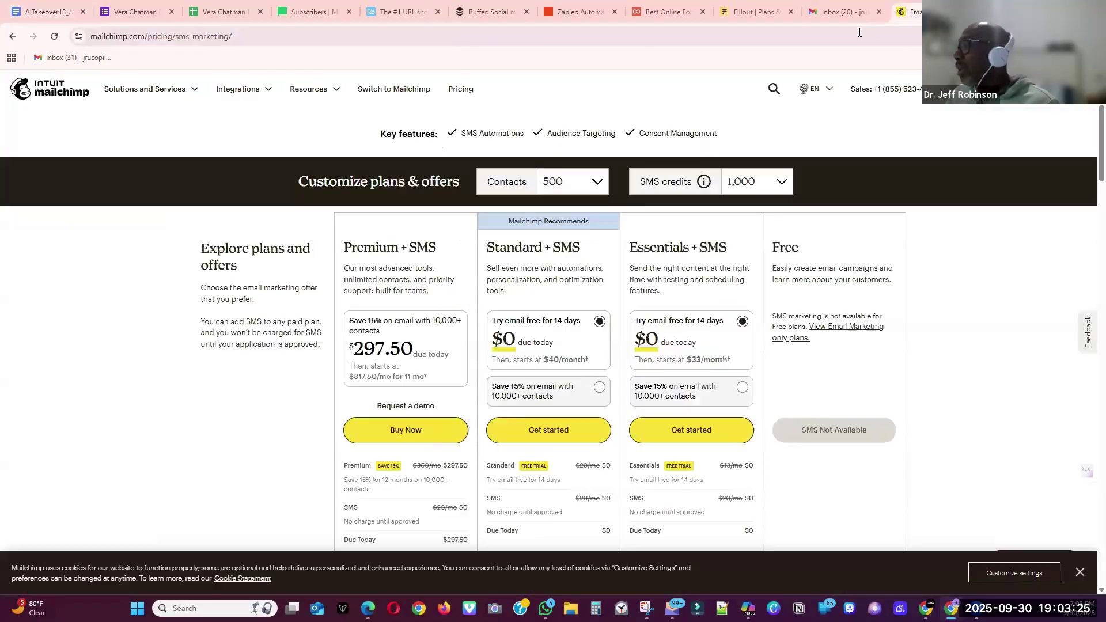
{"action": "left_click", "coordinate": [856, 32]}
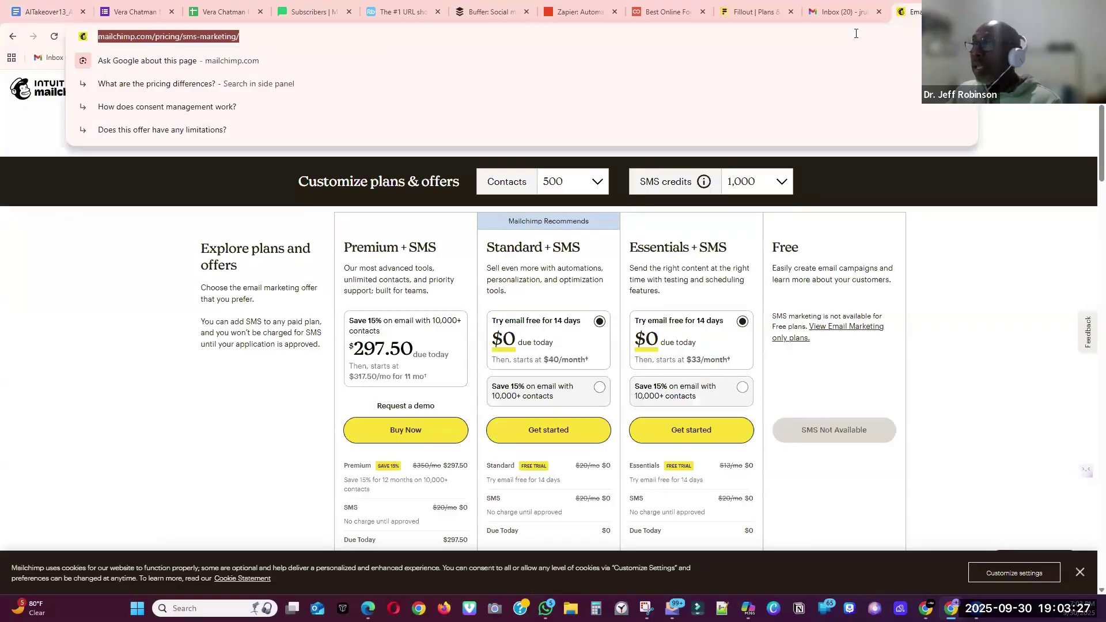
{"action": "type", "text": "ti"}
{"action": "left_click", "coordinate": [1000, 317]}
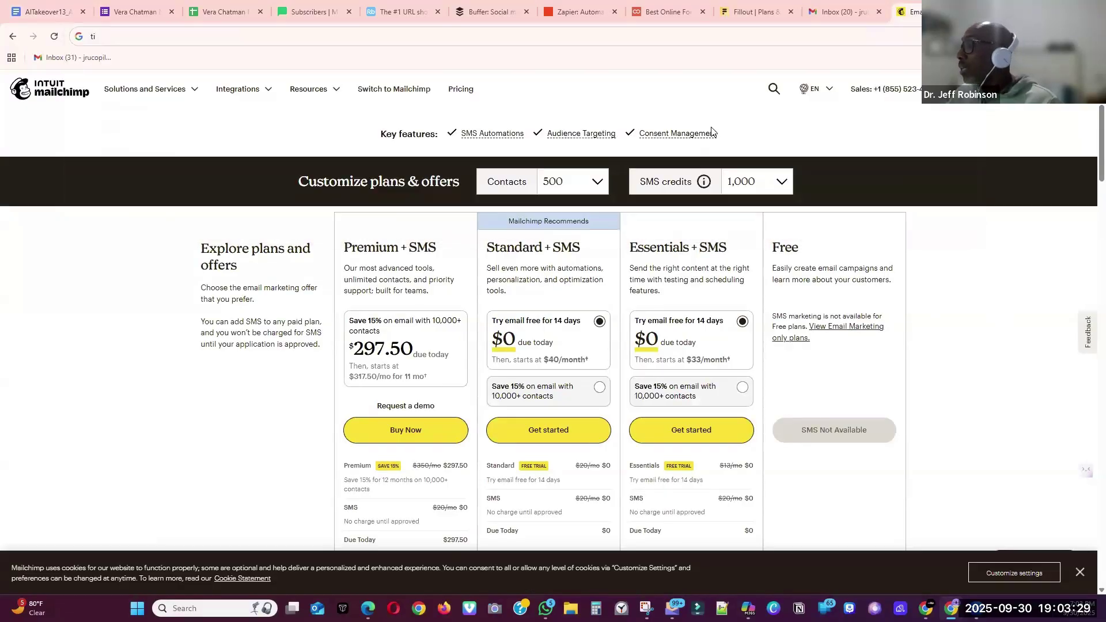
Step: Open the doc's Tidycal bit.ly short link in a new tab
{"action": "left_click", "coordinate": [55, 12]}
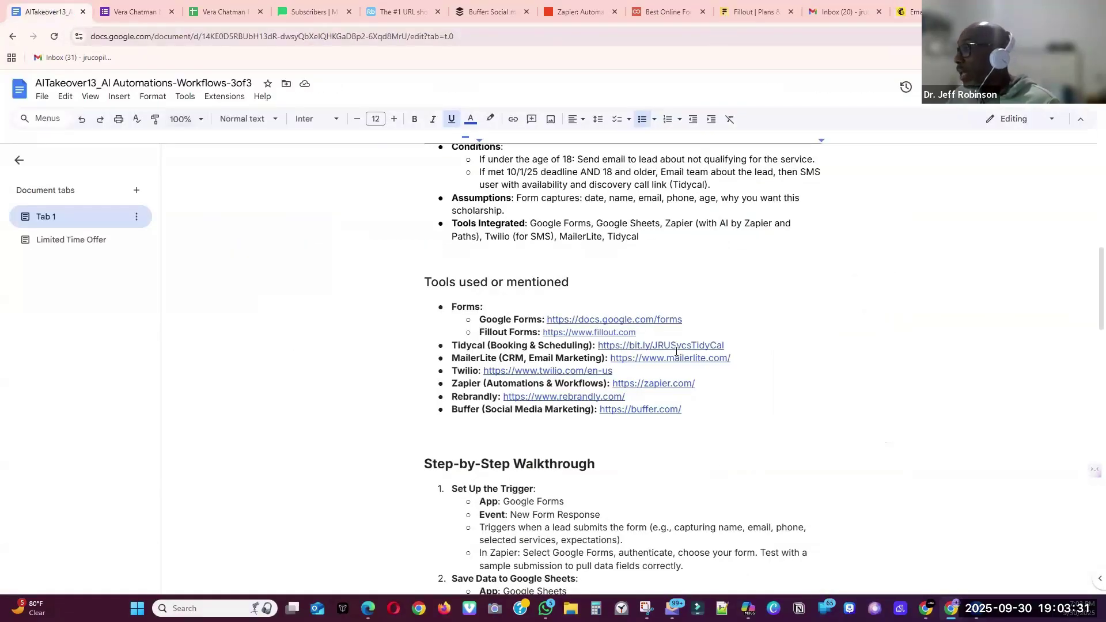
{"action": "left_click", "coordinate": [662, 346]}
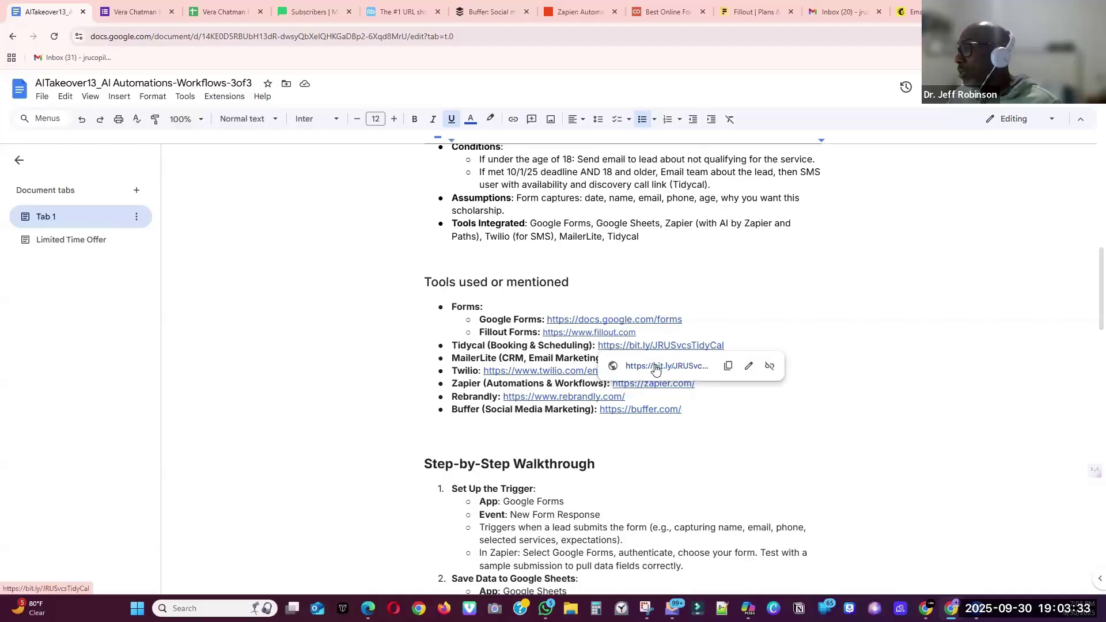
{"action": "left_click", "coordinate": [655, 367]}
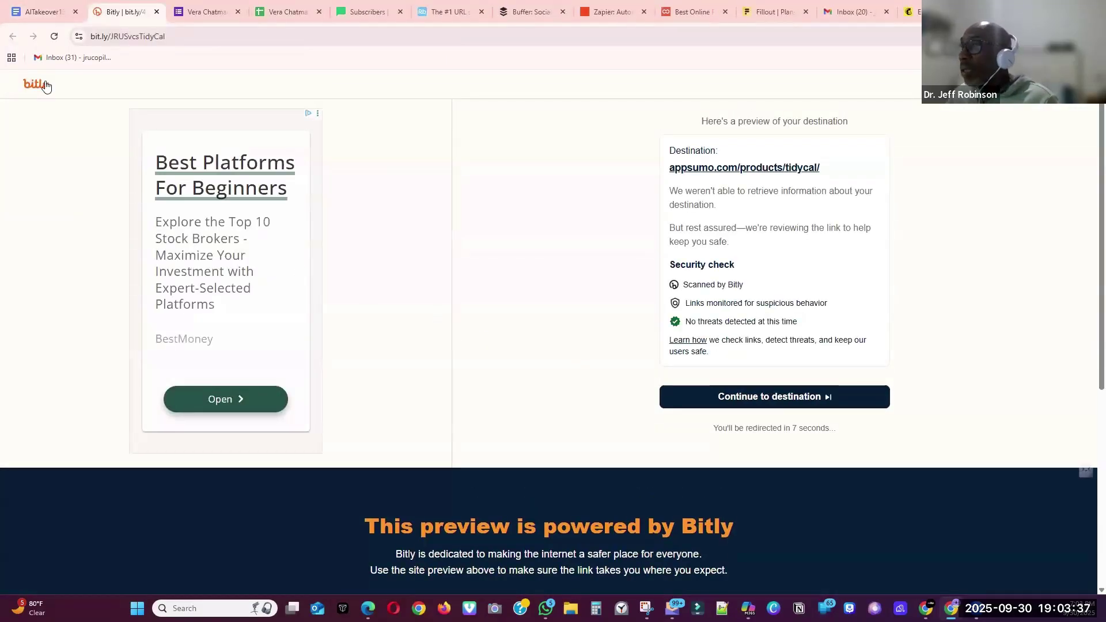
Step: Search Google for 'tidycal' and open the official tidycal.com homepage
{"action": "type", "text": "tidycal"}
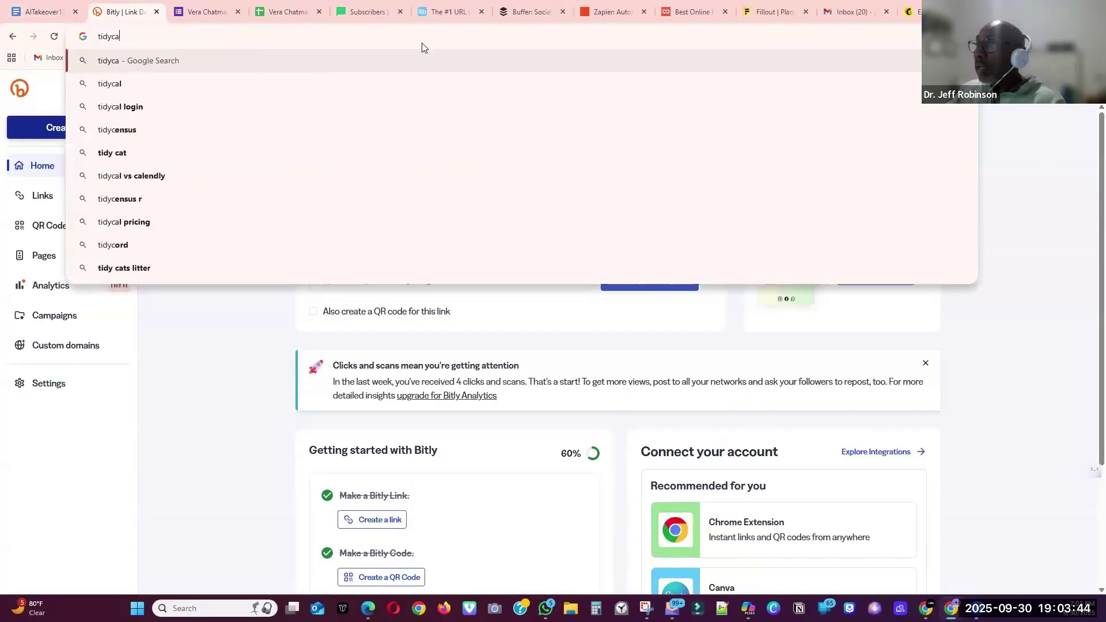
{"action": "key", "text": "Return"}
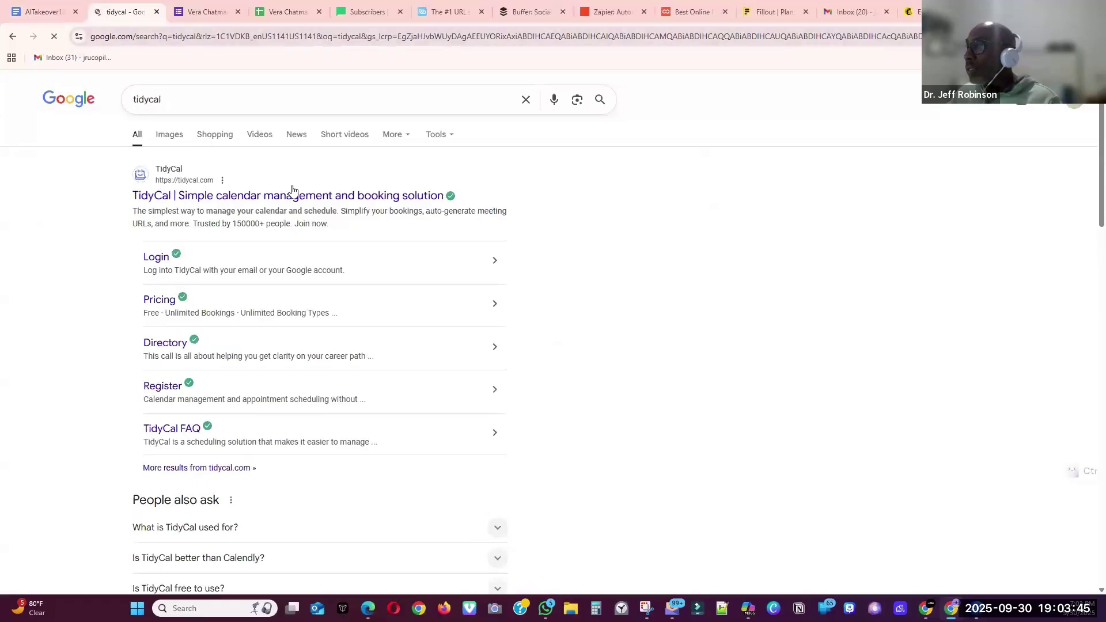
{"action": "left_click", "coordinate": [292, 193]}
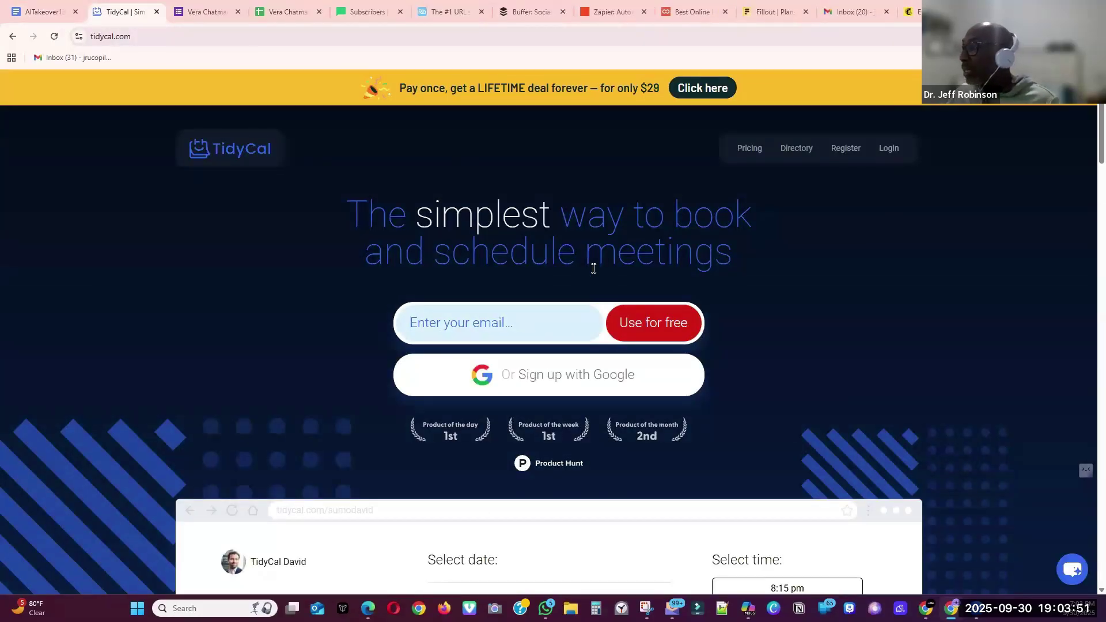
{"action": "scroll", "coordinate": [785, 257], "scroll_direction": "down", "scroll_amount": 5}
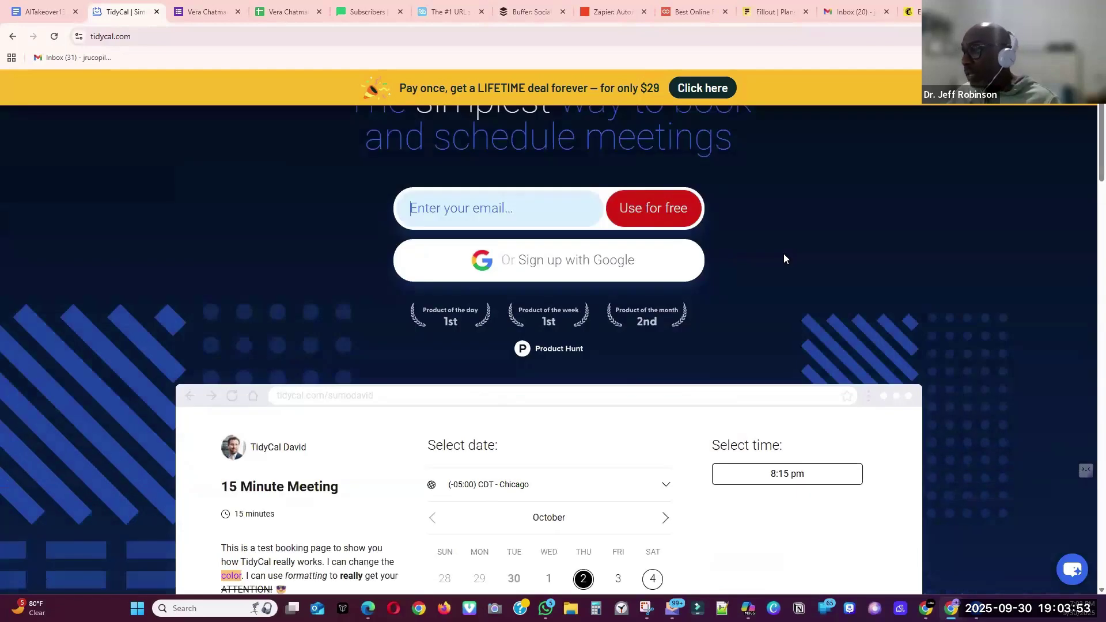
{"action": "scroll", "coordinate": [632, 335], "scroll_direction": "up", "scroll_amount": 4}
{"action": "scroll", "coordinate": [632, 336], "scroll_direction": "up", "scroll_amount": 1}
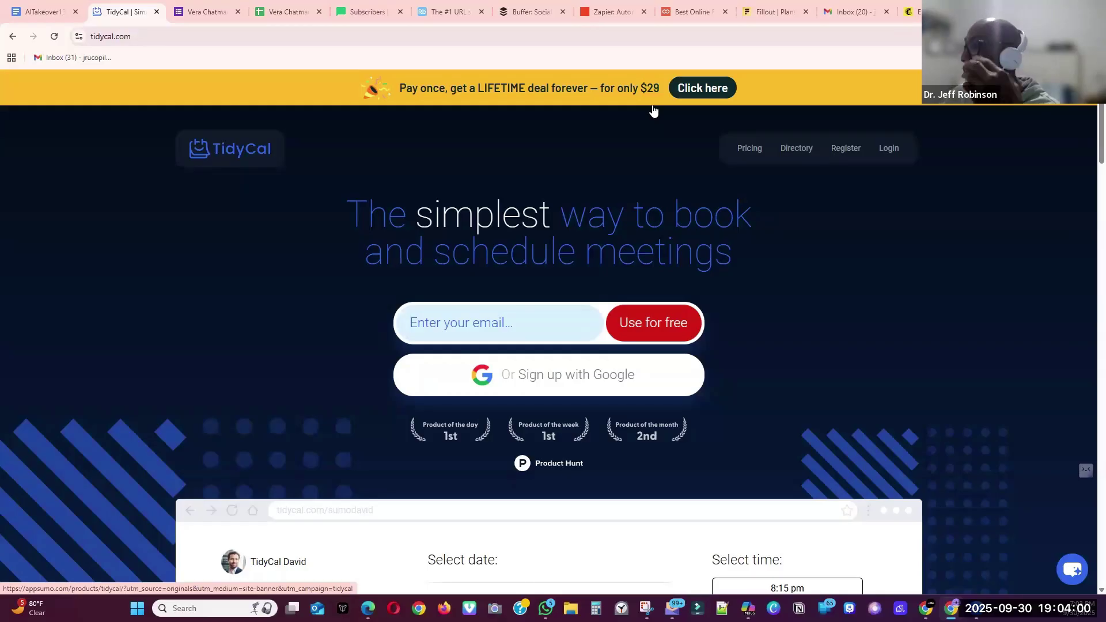
{"action": "left_click", "coordinate": [750, 148]}
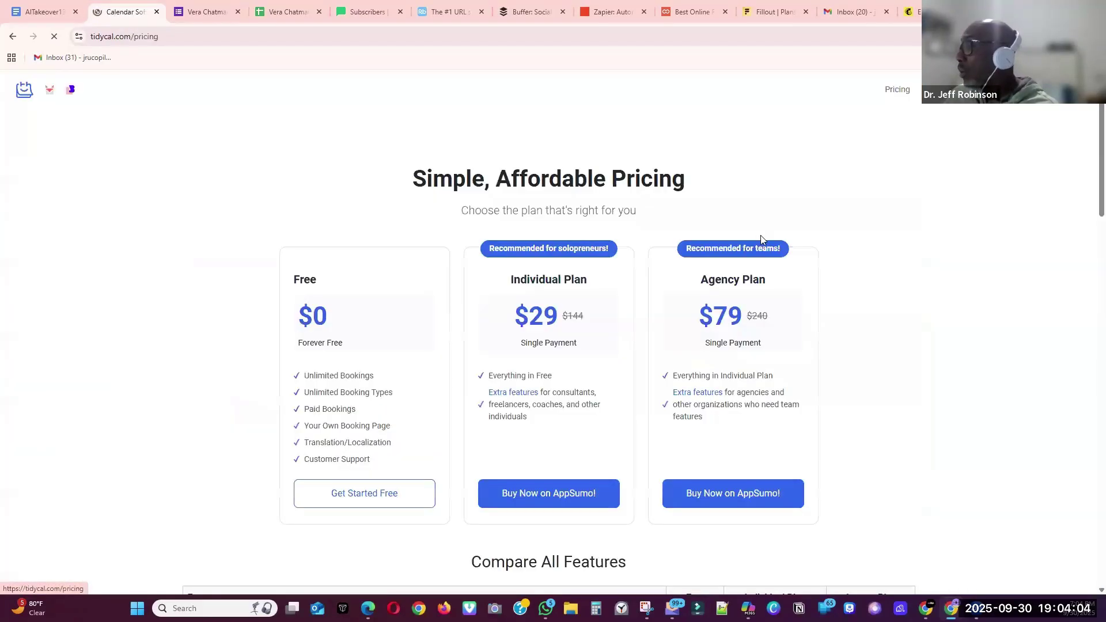
{"action": "scroll", "coordinate": [563, 339], "scroll_direction": "down", "scroll_amount": 1}
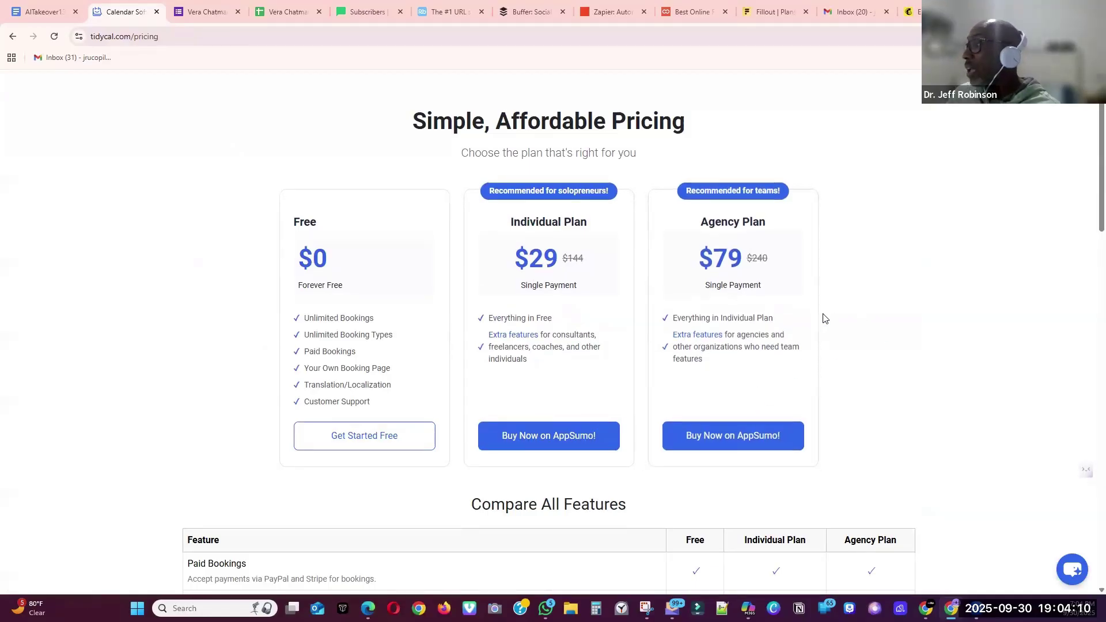
{"action": "scroll", "coordinate": [837, 317], "scroll_direction": "down", "scroll_amount": 4}
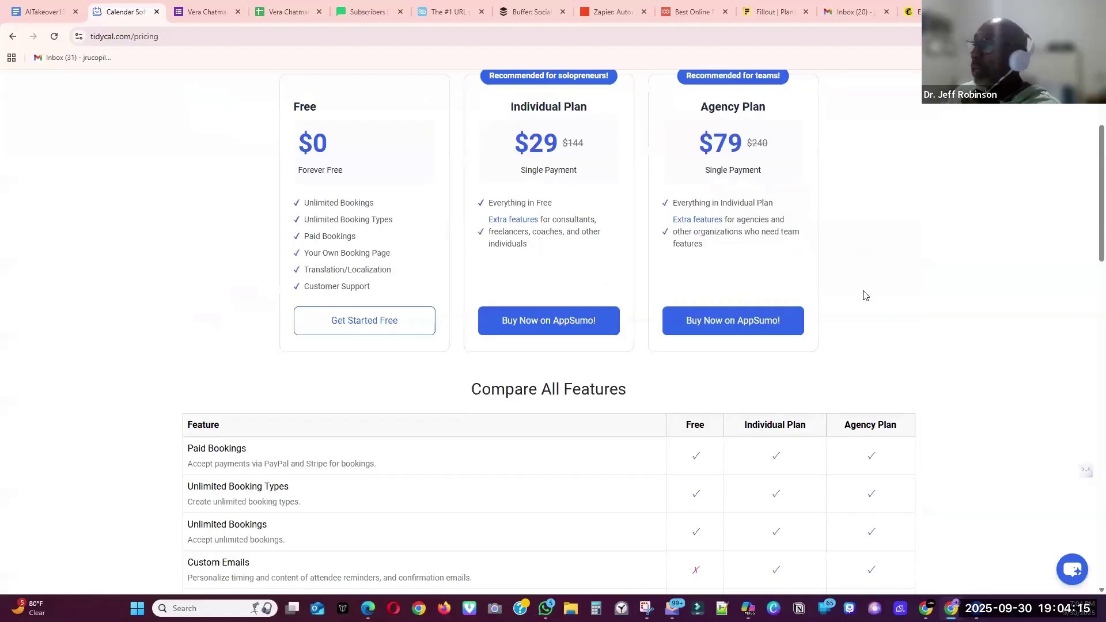
{"action": "scroll", "coordinate": [867, 297], "scroll_direction": "down", "scroll_amount": 3}
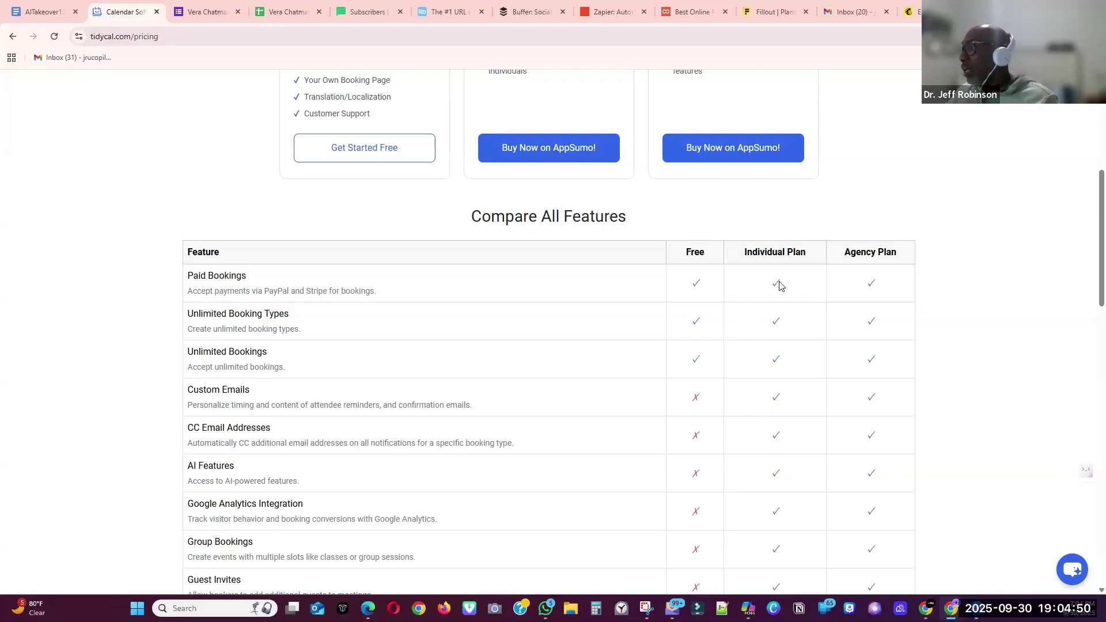
{"action": "scroll", "coordinate": [796, 349], "scroll_direction": "up", "scroll_amount": 4}
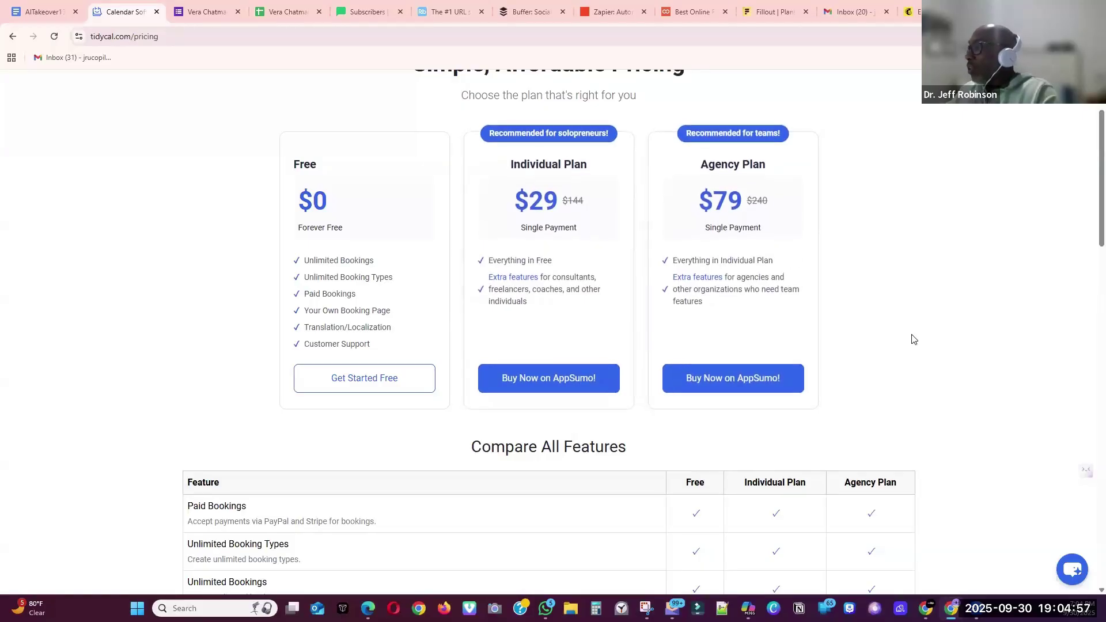
{"action": "scroll", "coordinate": [875, 333], "scroll_direction": "down", "scroll_amount": 5}
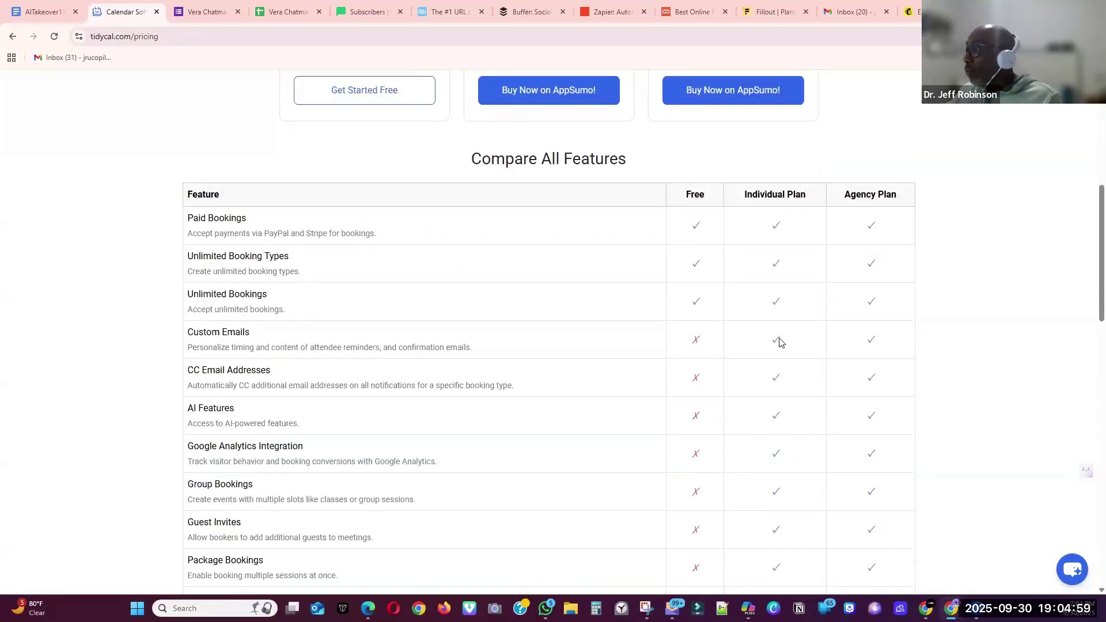
{"action": "scroll", "coordinate": [779, 375], "scroll_direction": "down", "scroll_amount": 4}
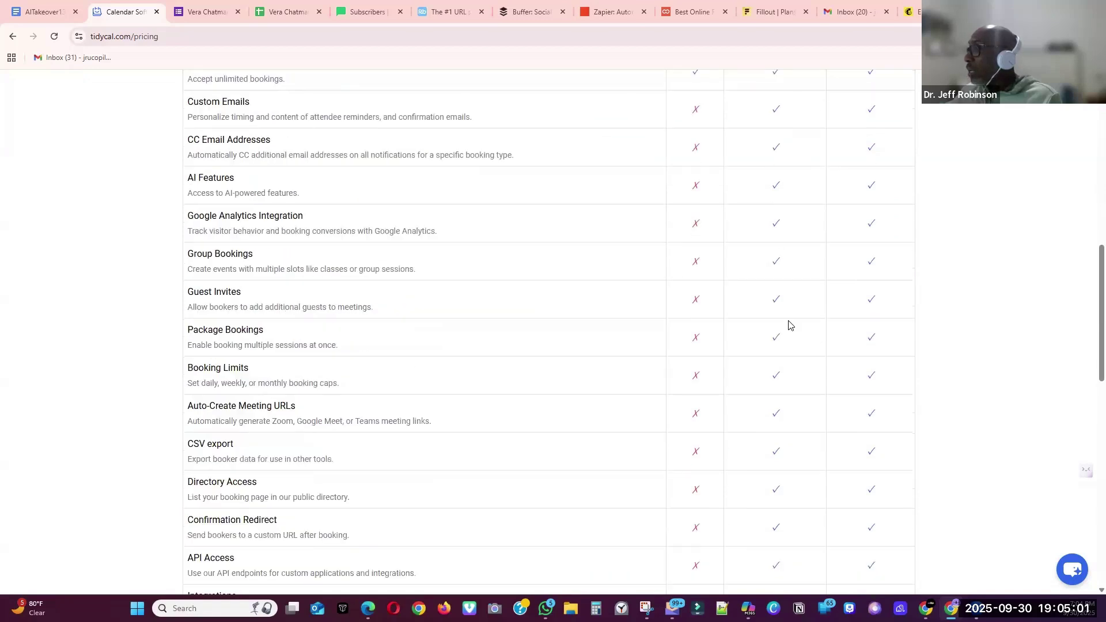
{"action": "scroll", "coordinate": [786, 369], "scroll_direction": "down", "scroll_amount": 3}
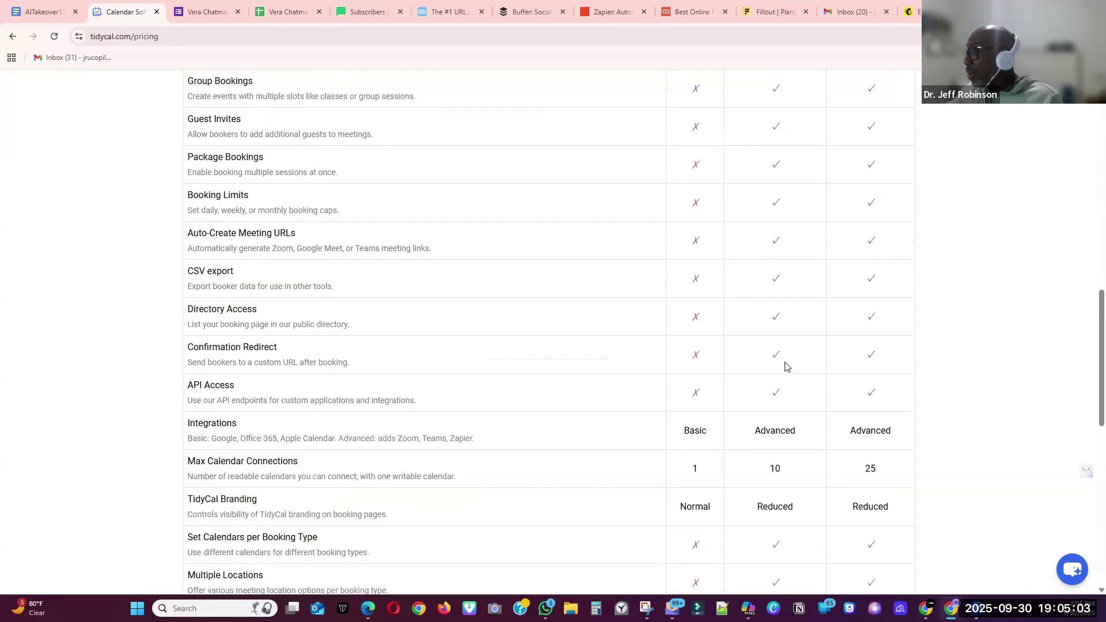
{"action": "scroll", "coordinate": [785, 367], "scroll_direction": "down", "scroll_amount": 1}
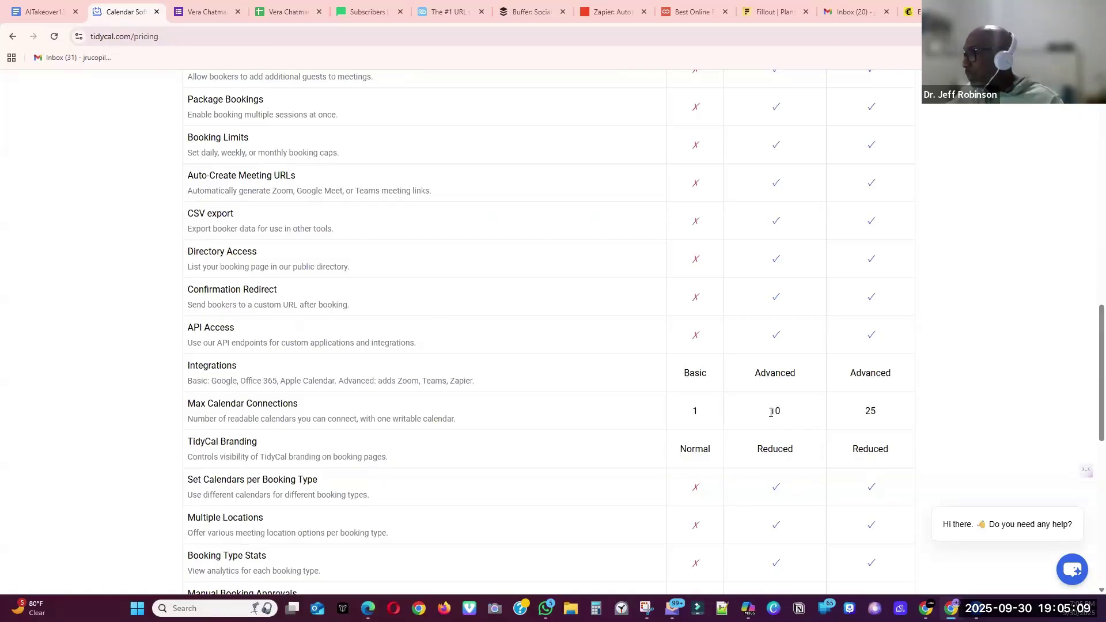
{"action": "scroll", "coordinate": [784, 458], "scroll_direction": "down", "scroll_amount": 4}
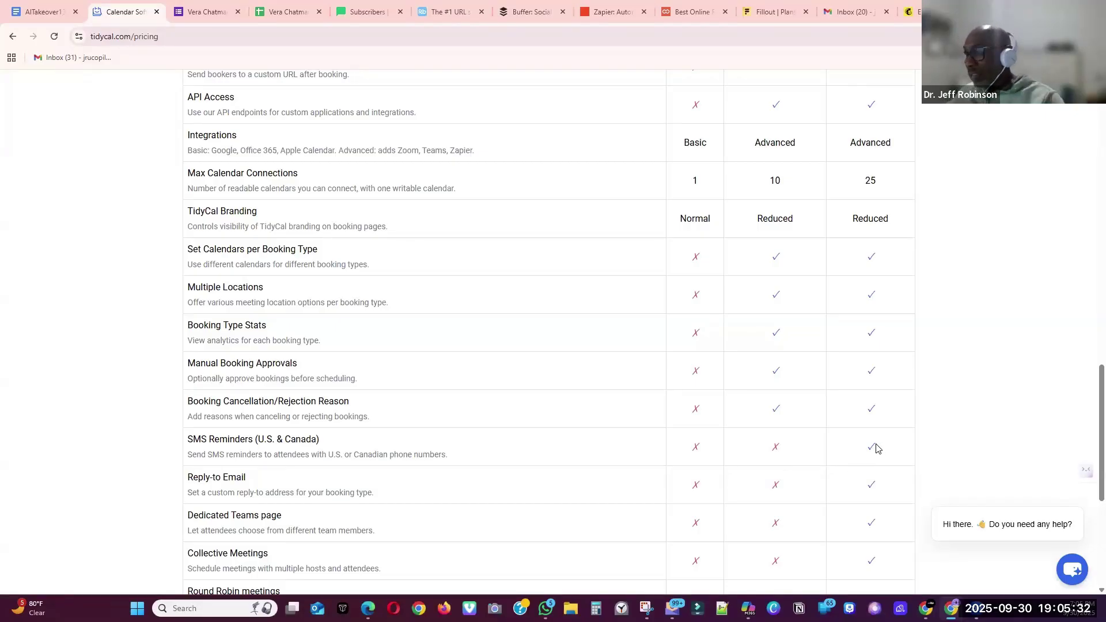
{"action": "scroll", "coordinate": [871, 459], "scroll_direction": "down", "scroll_amount": 2}
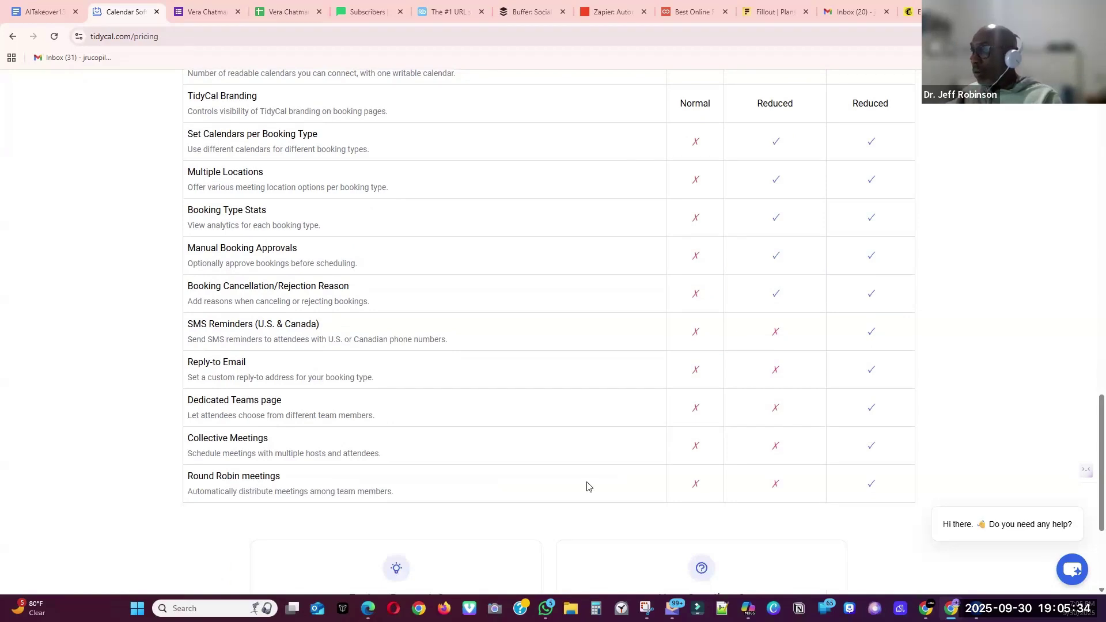
{"action": "scroll", "coordinate": [875, 497], "scroll_direction": "up", "scroll_amount": 2}
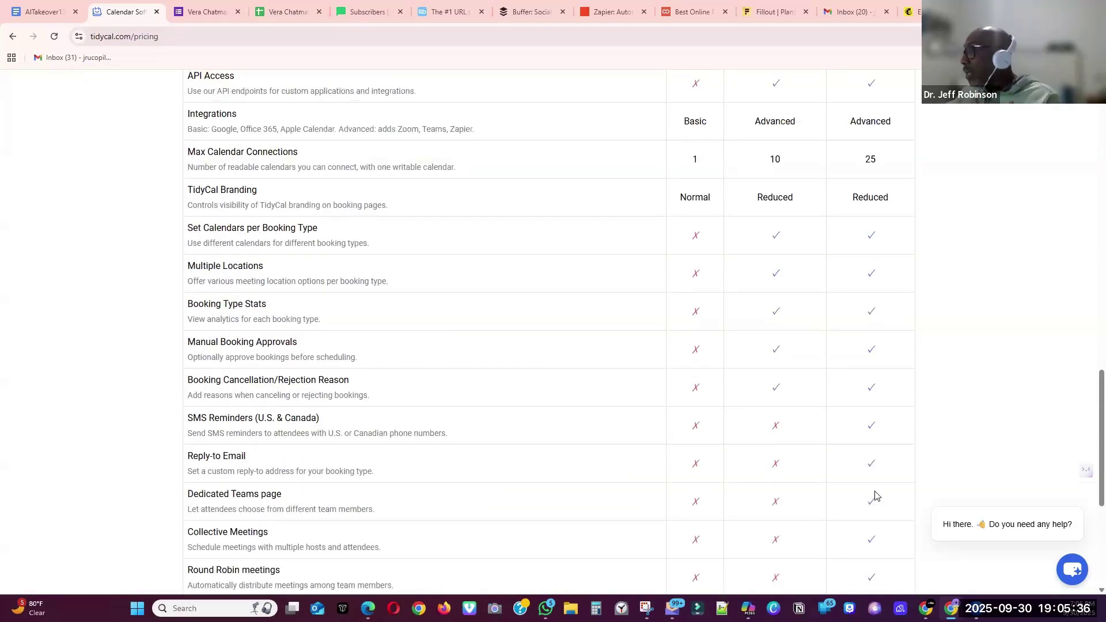
{"action": "scroll", "coordinate": [875, 496], "scroll_direction": "up", "scroll_amount": 15}
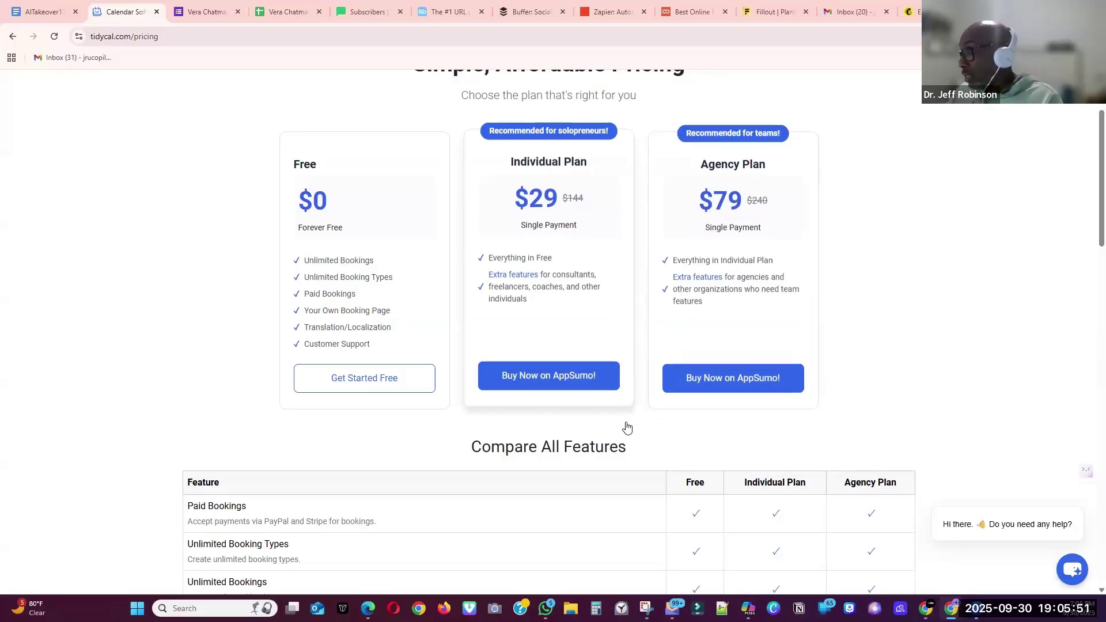
Step: Return to the AITakeover13 workflow document showing the TidyCal bit.ly link
{"action": "left_click", "coordinate": [41, 12]}
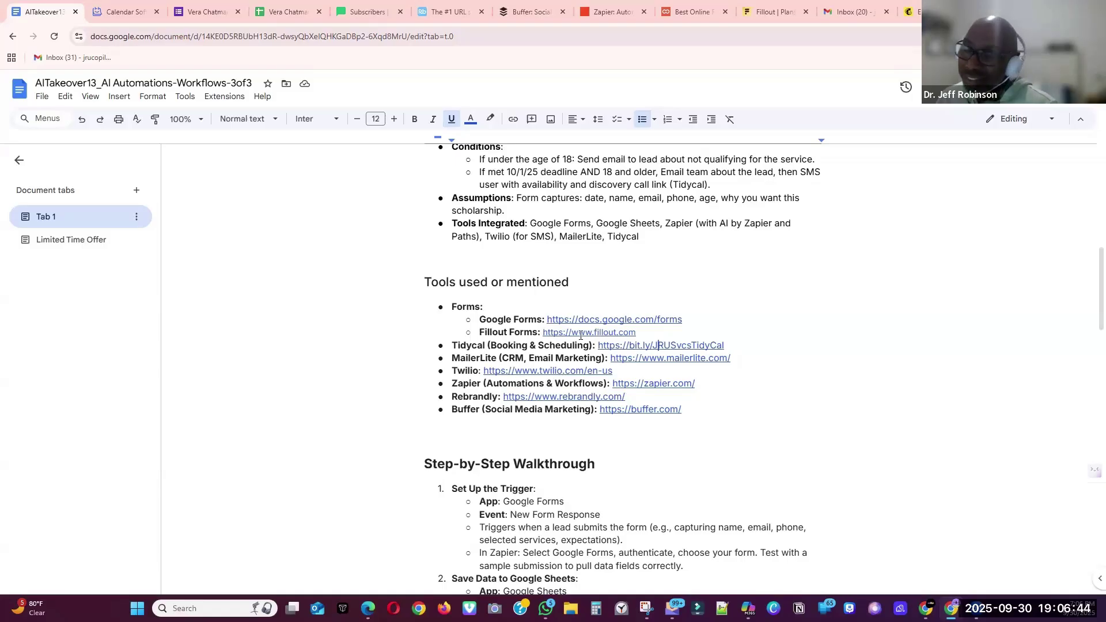
Step: Open the Fillout Forms link from the doc's tools list in a new tab
{"action": "left_click", "coordinate": [649, 333]}
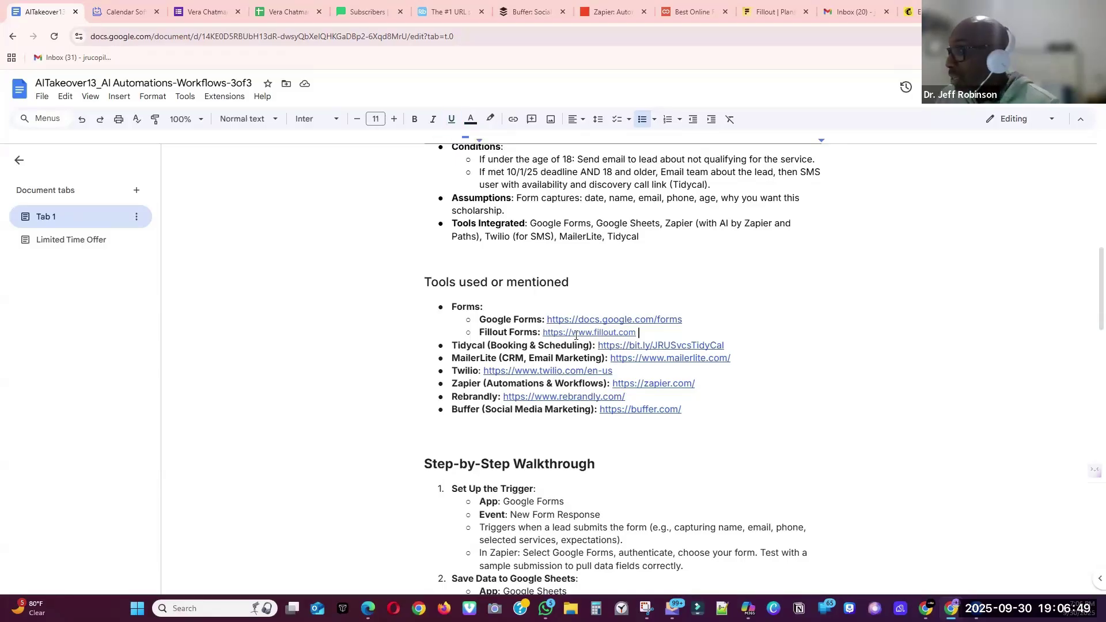
{"action": "left_click", "coordinate": [576, 335]}
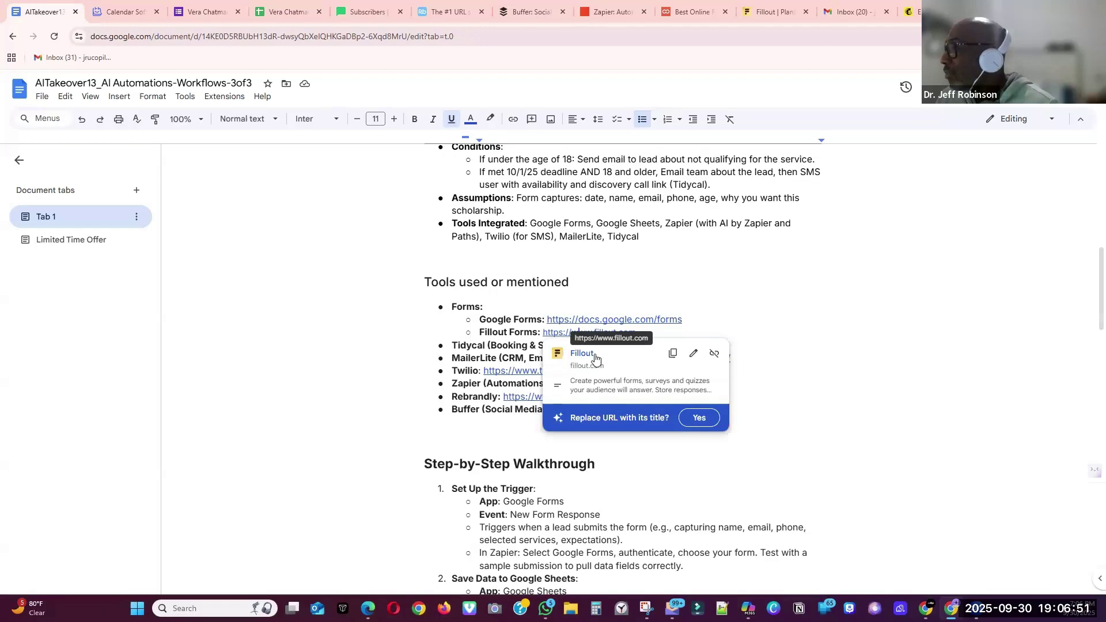
{"action": "left_click", "coordinate": [583, 354]}
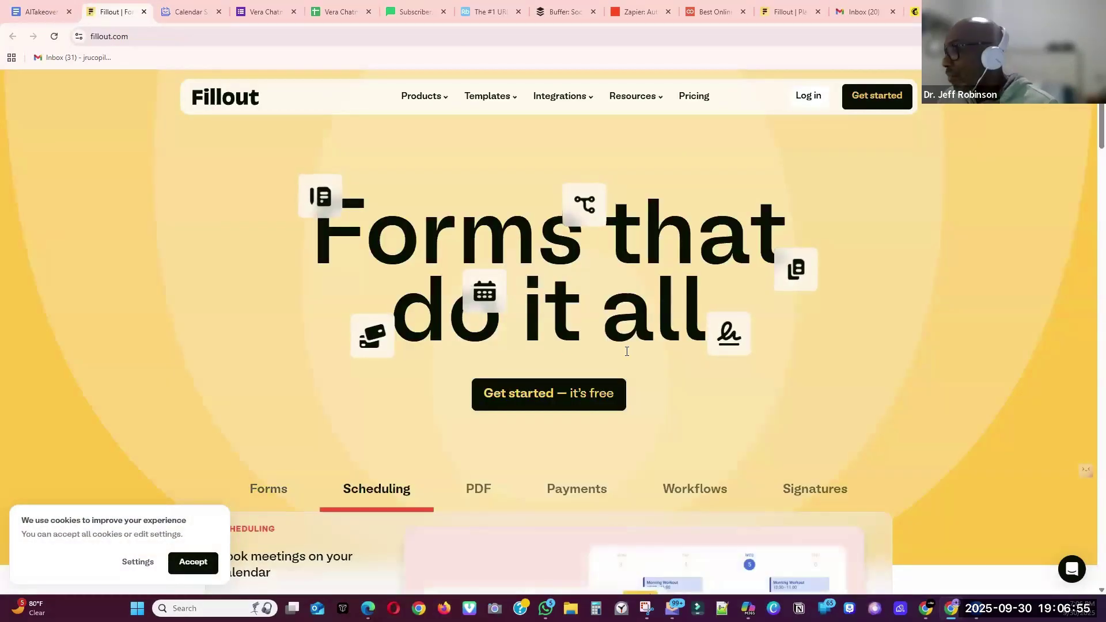
{"action": "scroll", "coordinate": [628, 342], "scroll_direction": "down", "scroll_amount": 2}
{"action": "scroll", "coordinate": [627, 340], "scroll_direction": "down", "scroll_amount": 3}
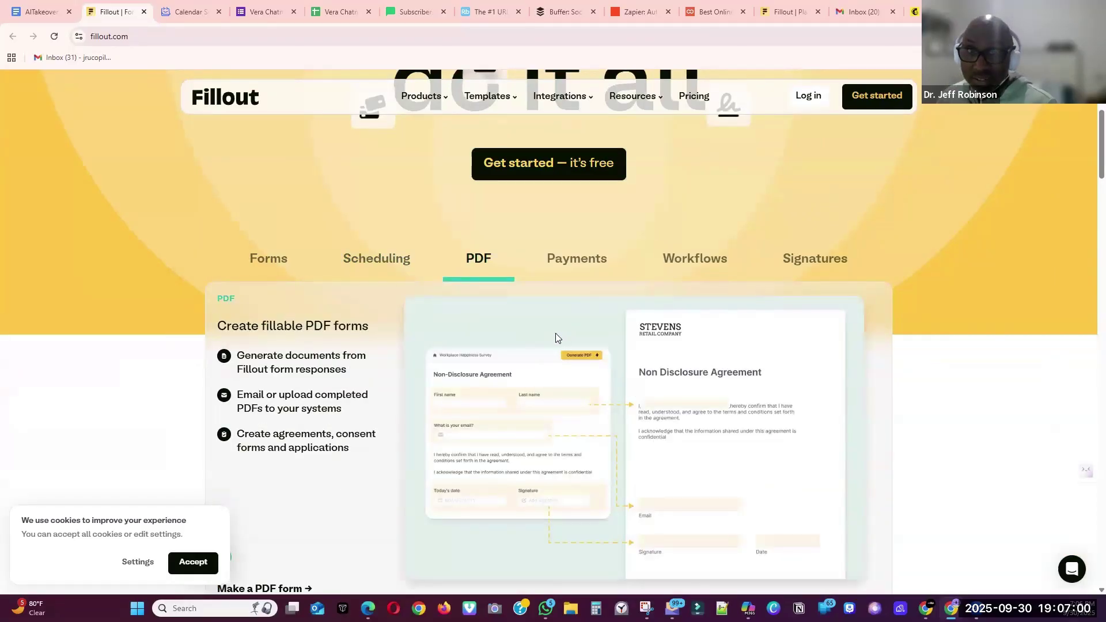
{"action": "scroll", "coordinate": [555, 335], "scroll_direction": "down", "scroll_amount": 2}
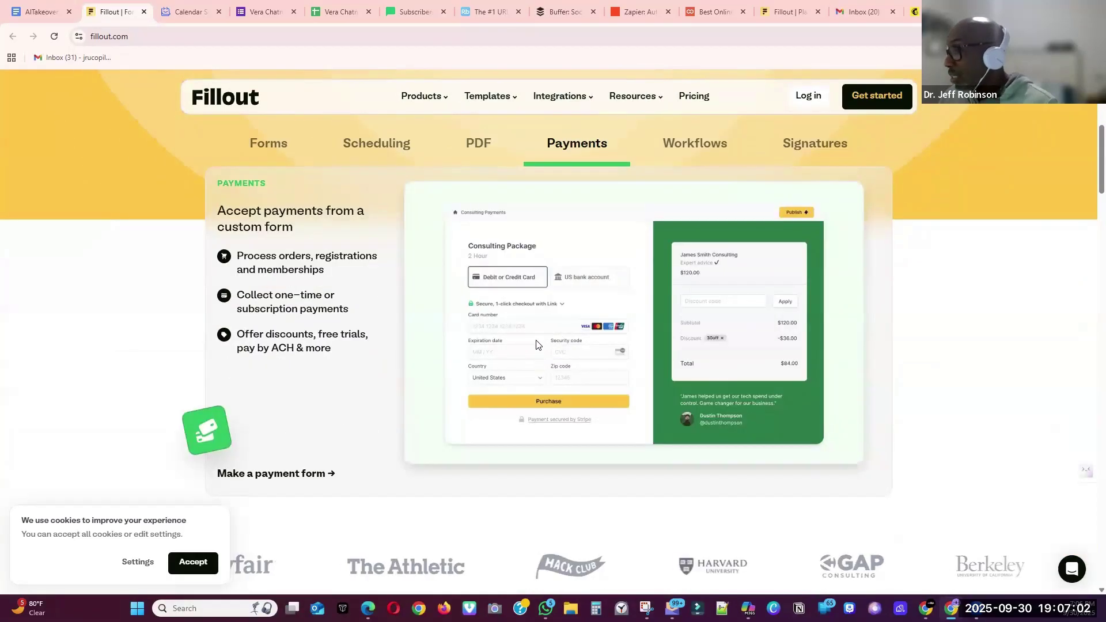
{"action": "scroll", "coordinate": [537, 340], "scroll_direction": "up", "scroll_amount": 5}
Step: Review the doc's 'Tools used or mentioned' list, then return to the Fillout homepage
{"action": "left_click", "coordinate": [51, 12]}
{"action": "left_click_drag", "start_coordinate": [425, 264], "coordinate": [692, 420]}
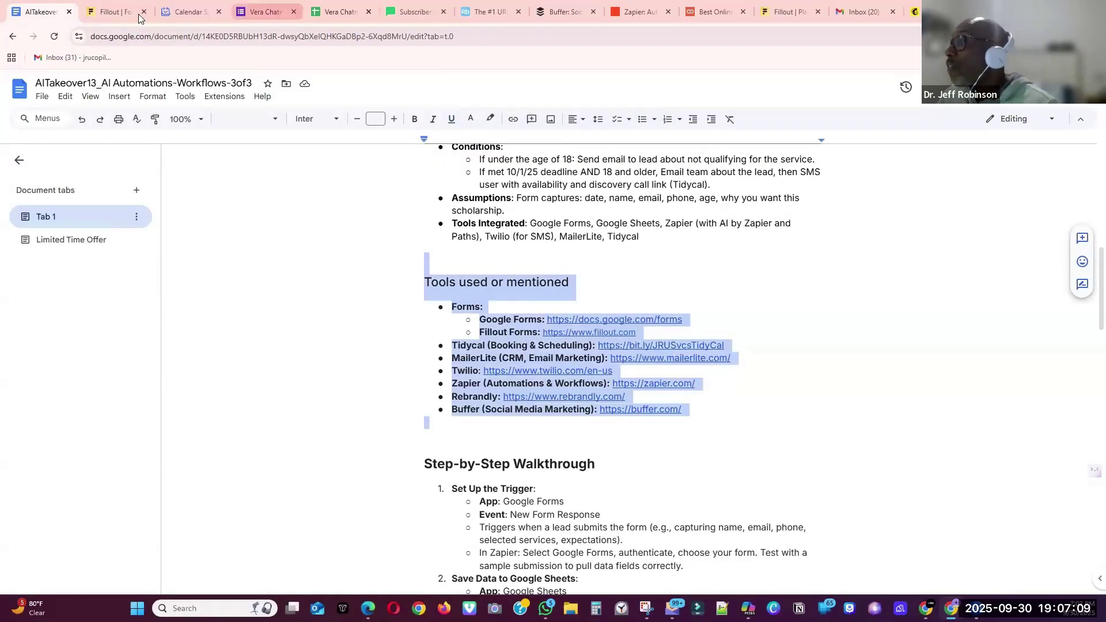
{"action": "left_click", "coordinate": [115, 11]}
{"action": "scroll", "coordinate": [555, 368], "scroll_direction": "down", "scroll_amount": 3}
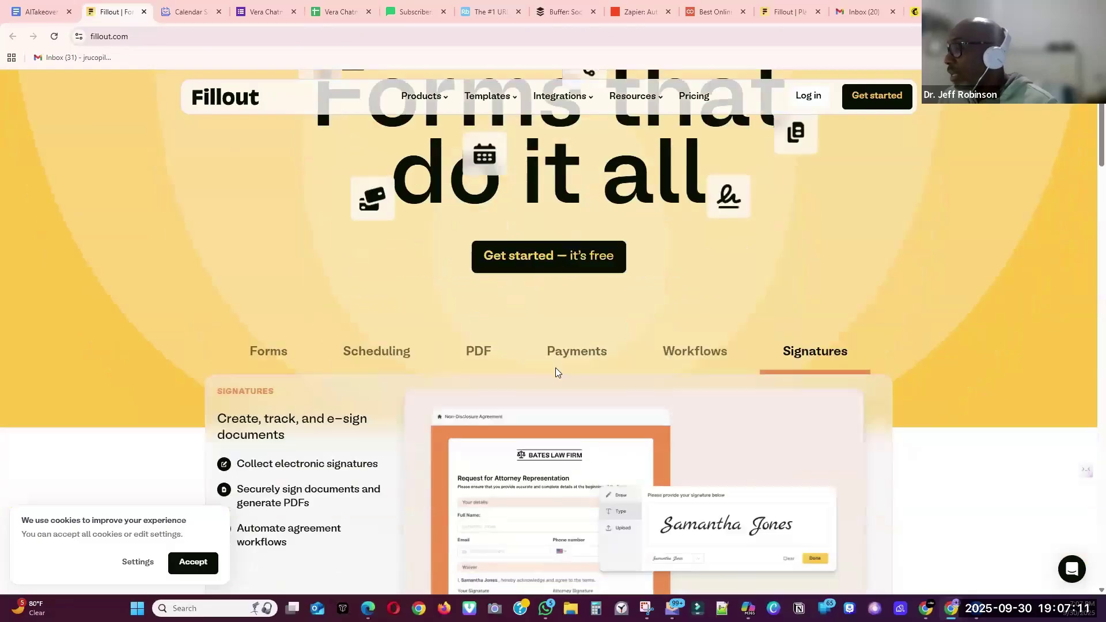
{"action": "scroll", "coordinate": [797, 107], "scroll_direction": "up", "scroll_amount": 4}
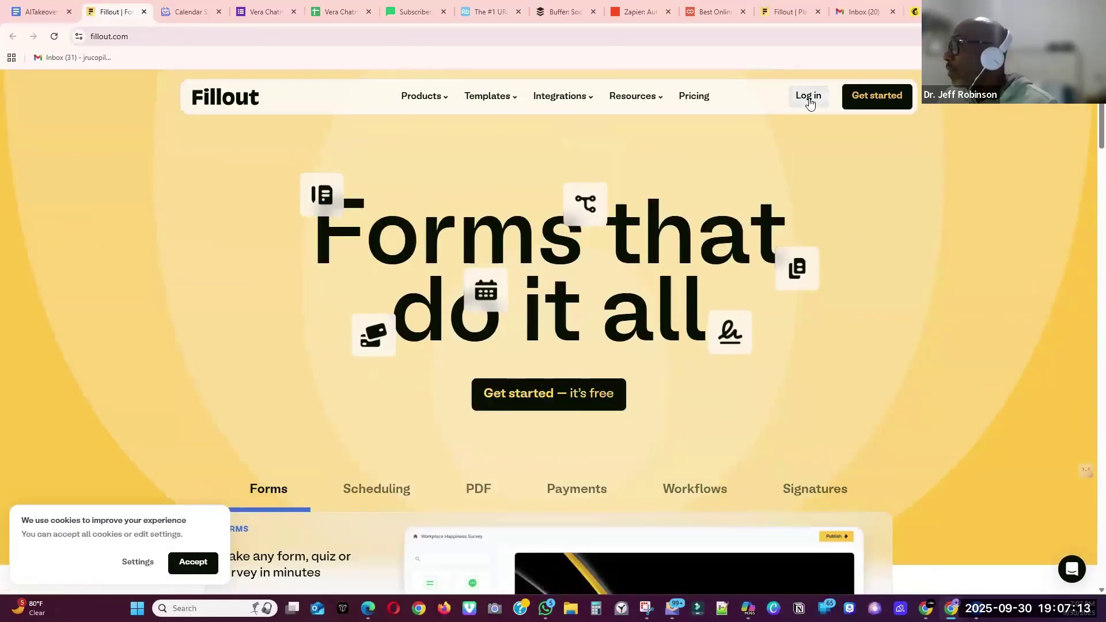
Step: Log in to Fillout and start a new form from a template
{"action": "left_click", "coordinate": [800, 102]}
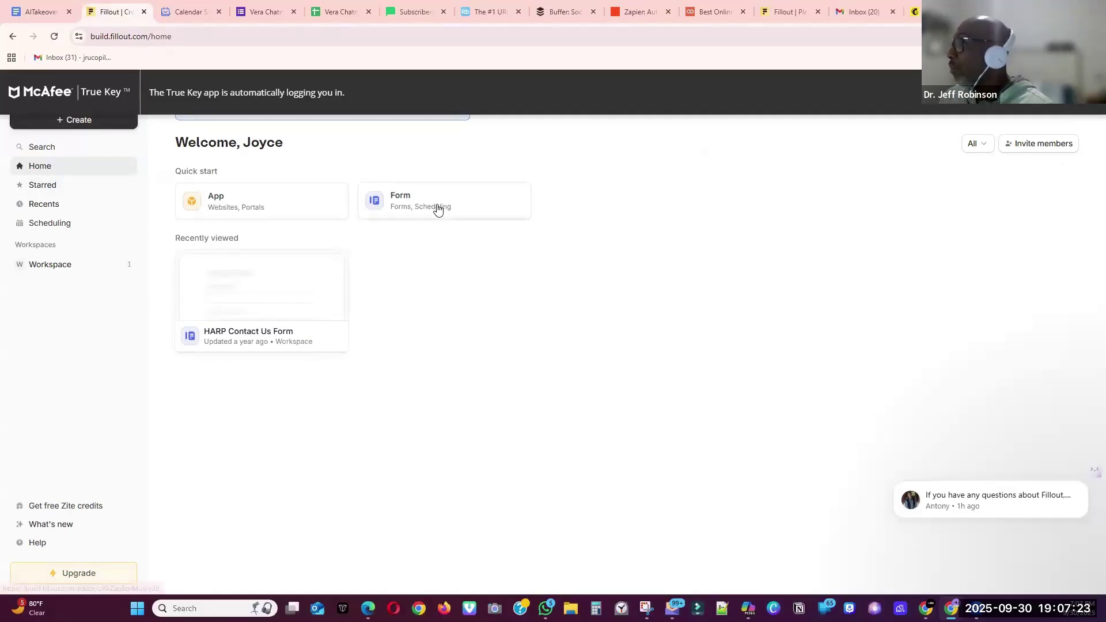
{"action": "left_click", "coordinate": [438, 209]}
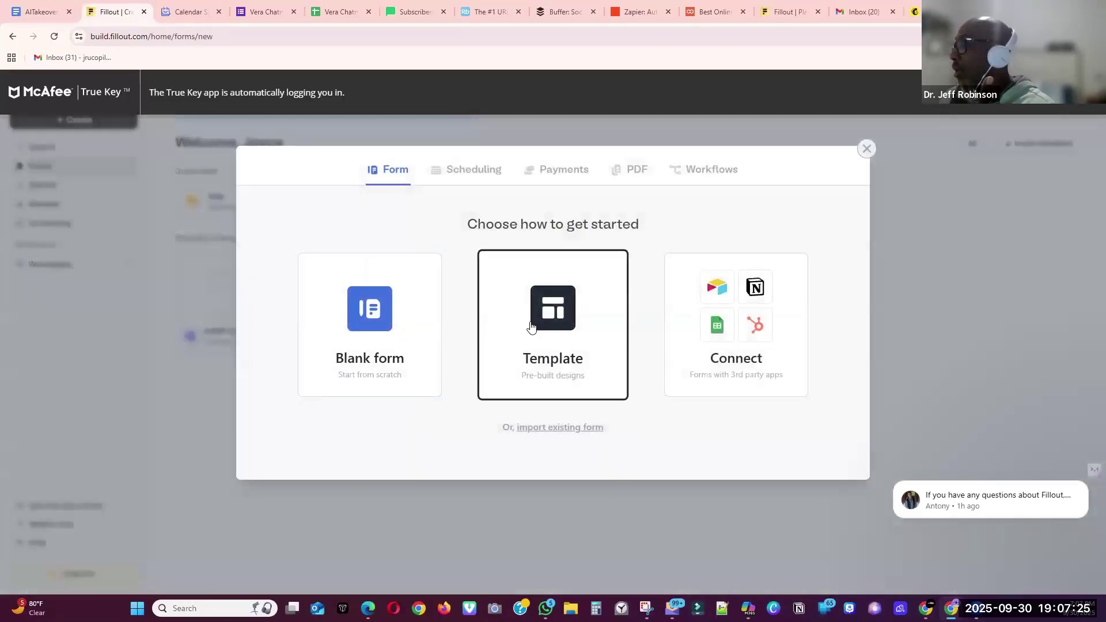
{"action": "left_click", "coordinate": [544, 321]}
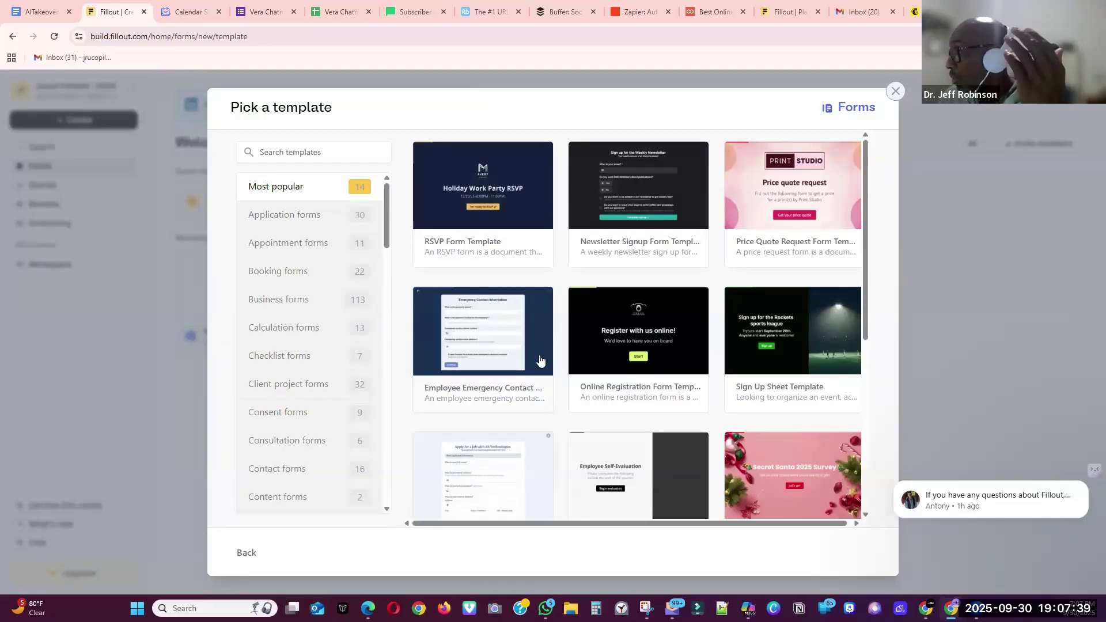
Step: Filter templates to Booking forms and use the Office Desk Booking Form template
{"action": "scroll", "coordinate": [538, 360], "scroll_direction": "down", "scroll_amount": 4}
{"action": "scroll", "coordinate": [567, 357], "scroll_direction": "down", "scroll_amount": 2}
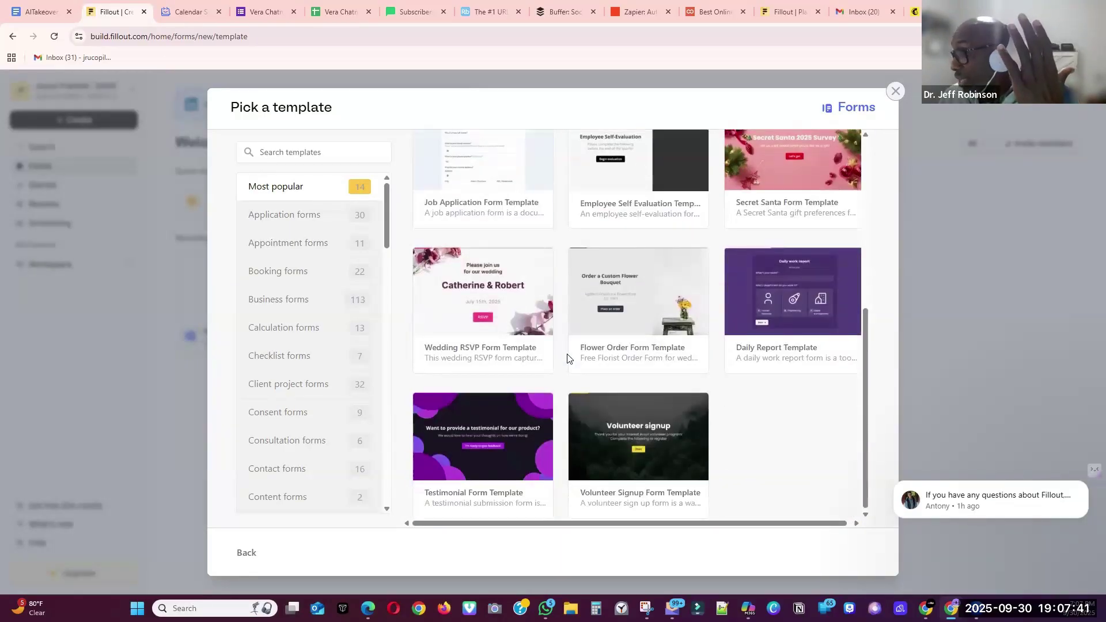
{"action": "scroll", "coordinate": [685, 418], "scroll_direction": "up", "scroll_amount": 6}
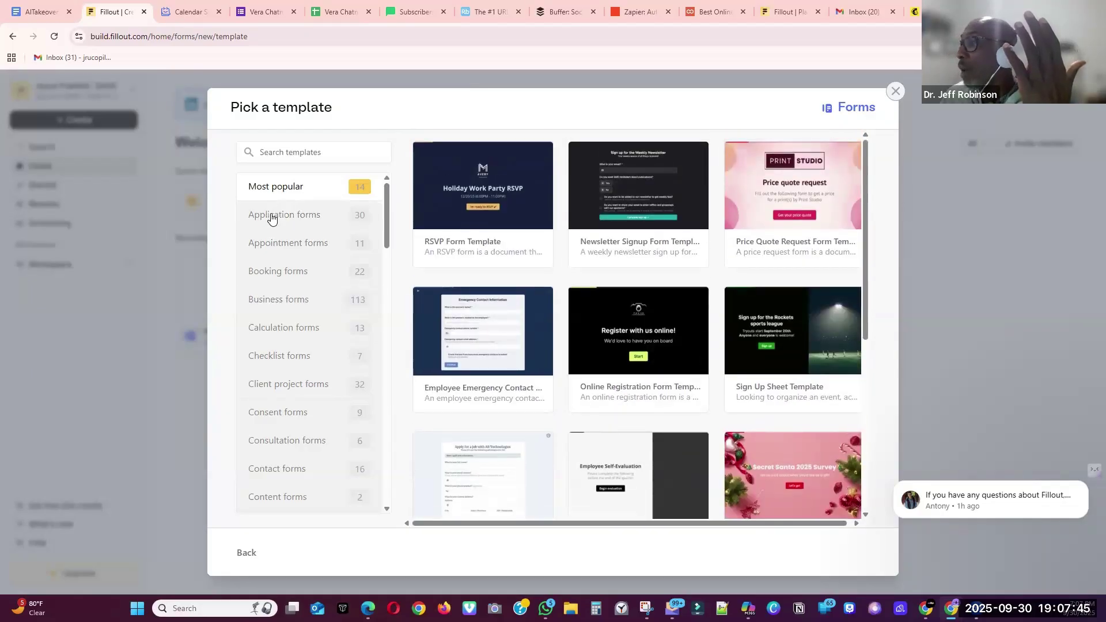
{"action": "left_click", "coordinate": [277, 217]}
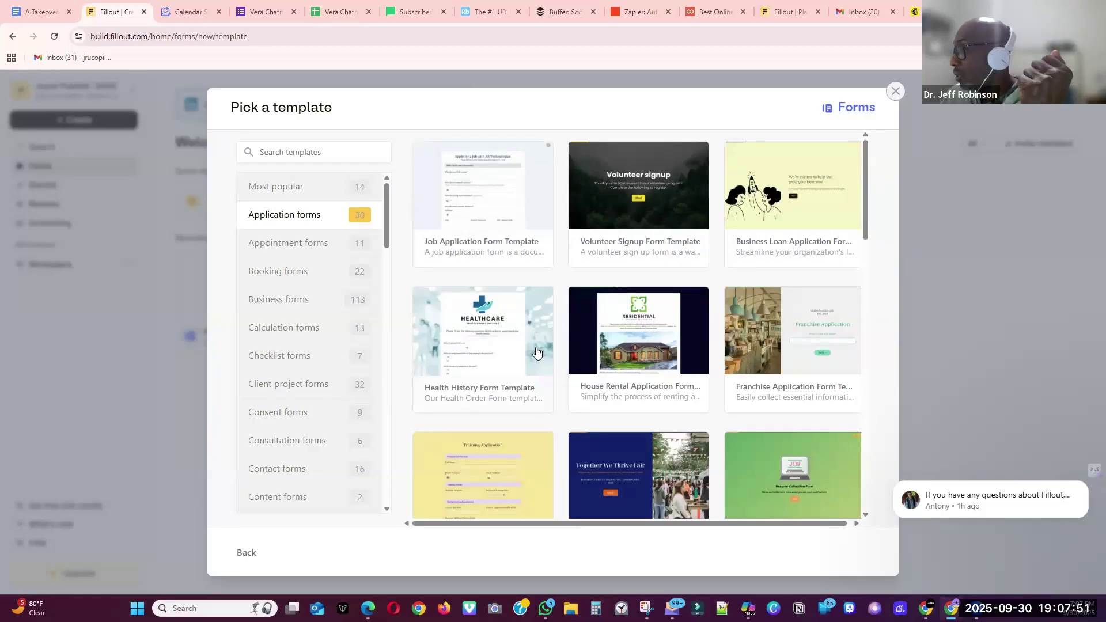
{"action": "scroll", "coordinate": [507, 350], "scroll_direction": "down", "scroll_amount": 2}
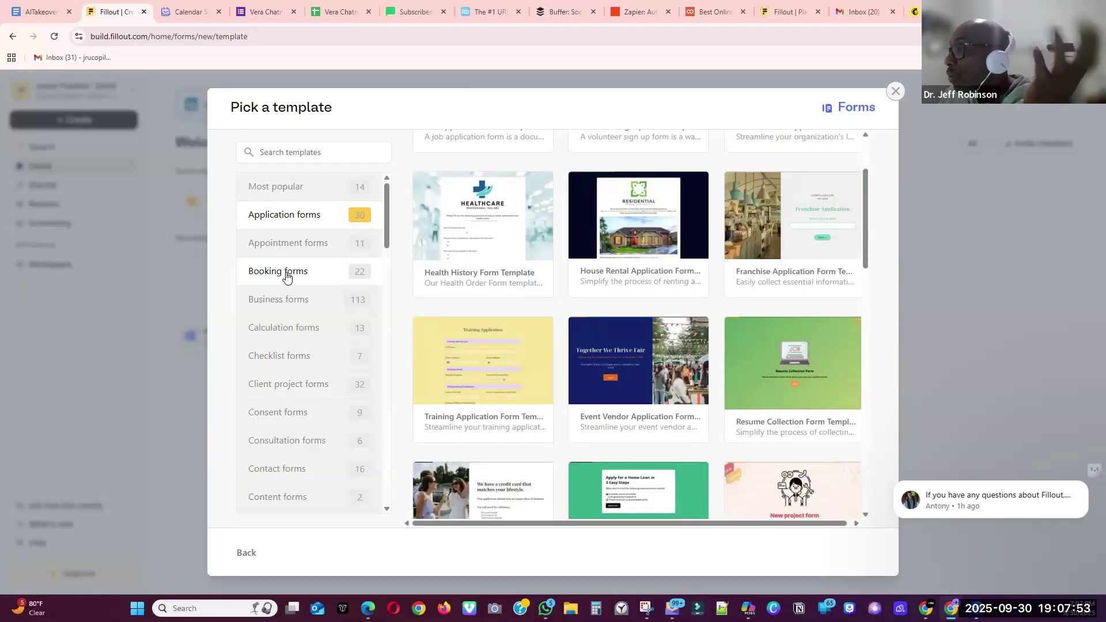
{"action": "left_click", "coordinate": [287, 276]}
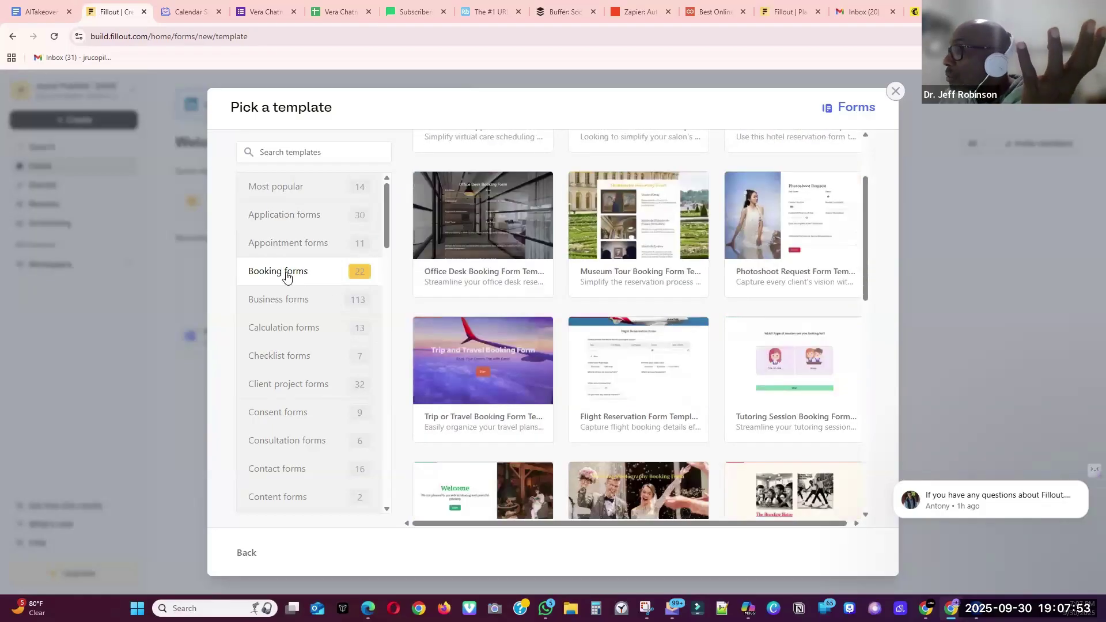
{"action": "left_click", "coordinate": [494, 232]}
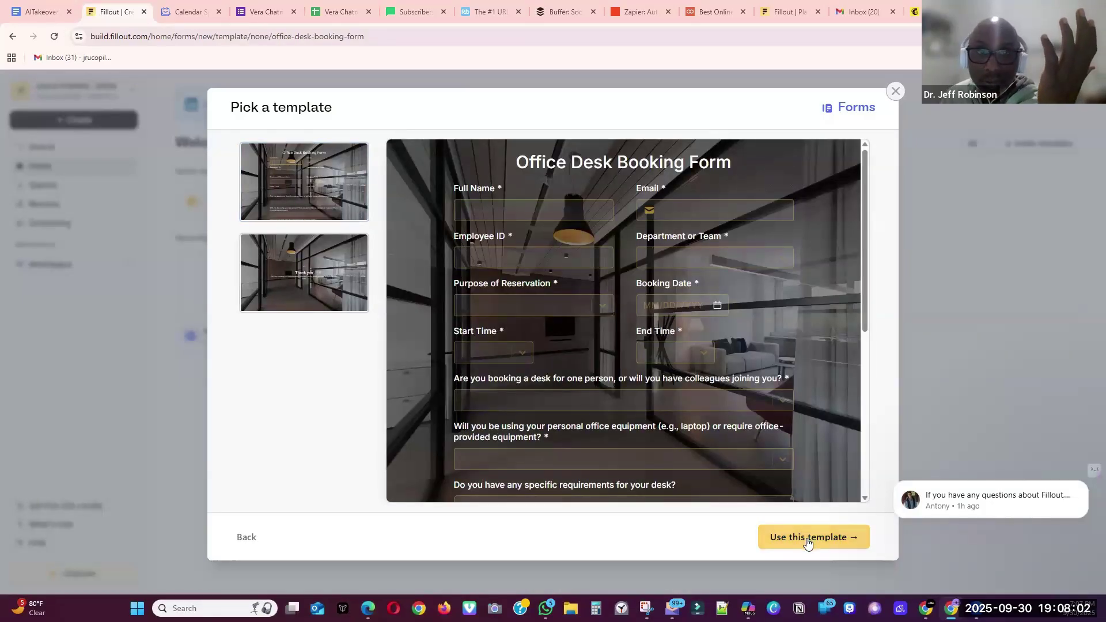
{"action": "left_click", "coordinate": [808, 541]}
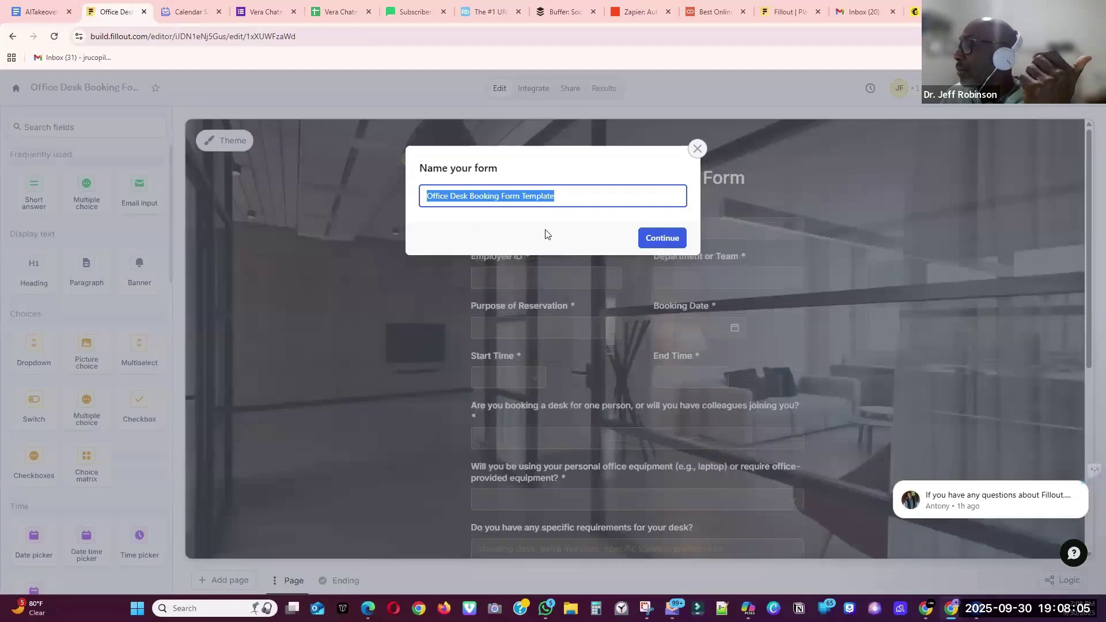
Step: Keep the name 'Office Desk Booking Form Template', then inspect and deselect the Employee ID field
{"action": "left_click", "coordinate": [663, 238]}
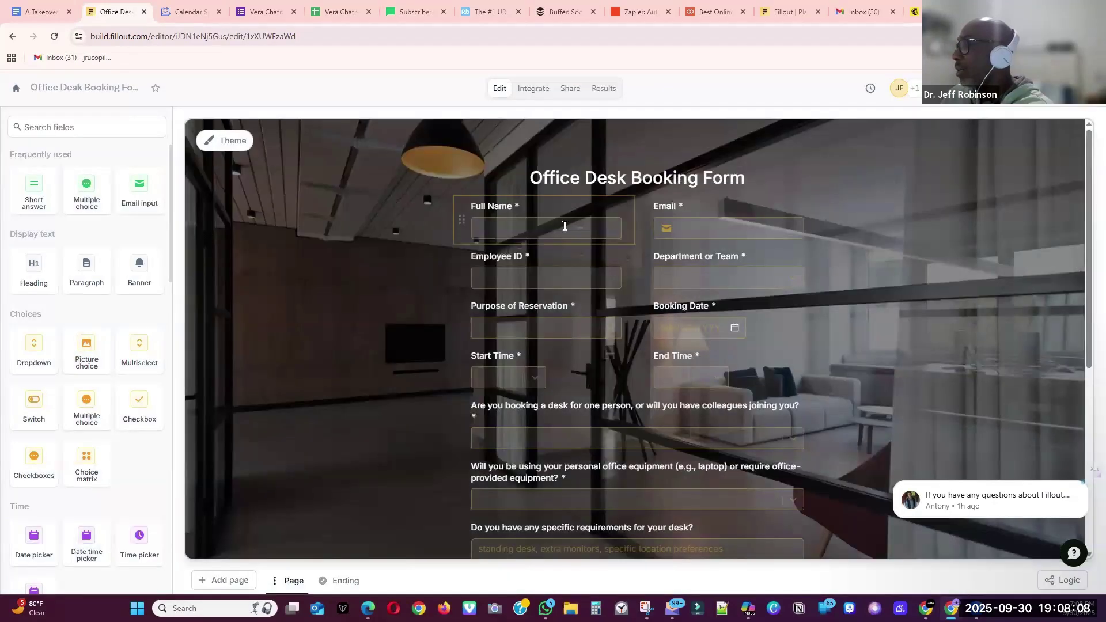
{"action": "left_click", "coordinate": [550, 260]}
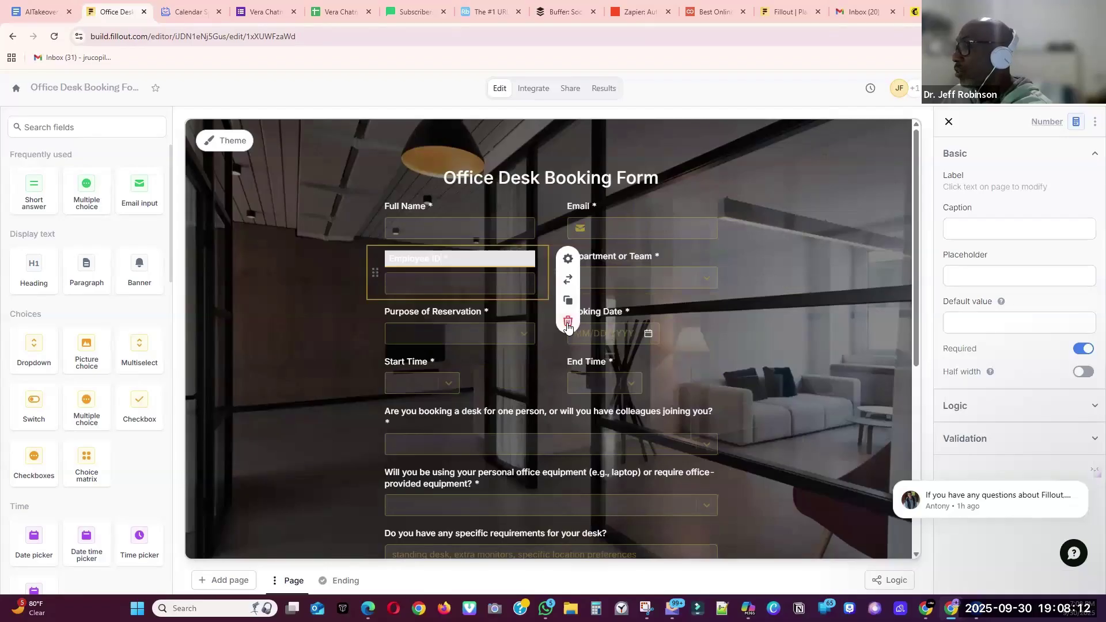
{"action": "scroll", "coordinate": [636, 279], "scroll_direction": "down", "scroll_amount": 6}
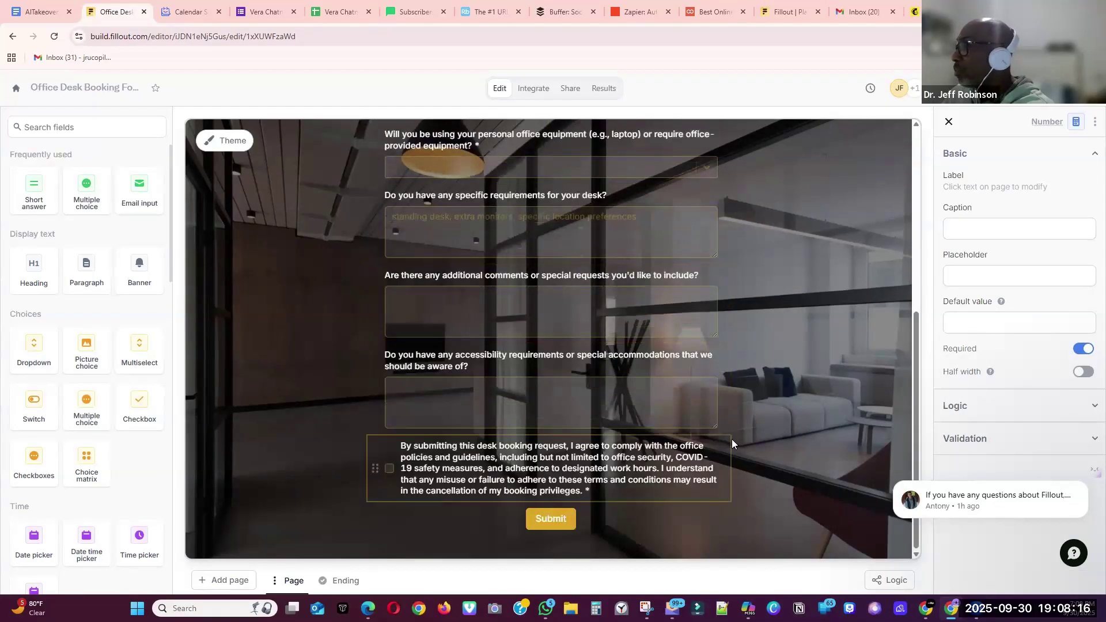
{"action": "left_click", "coordinate": [833, 171]}
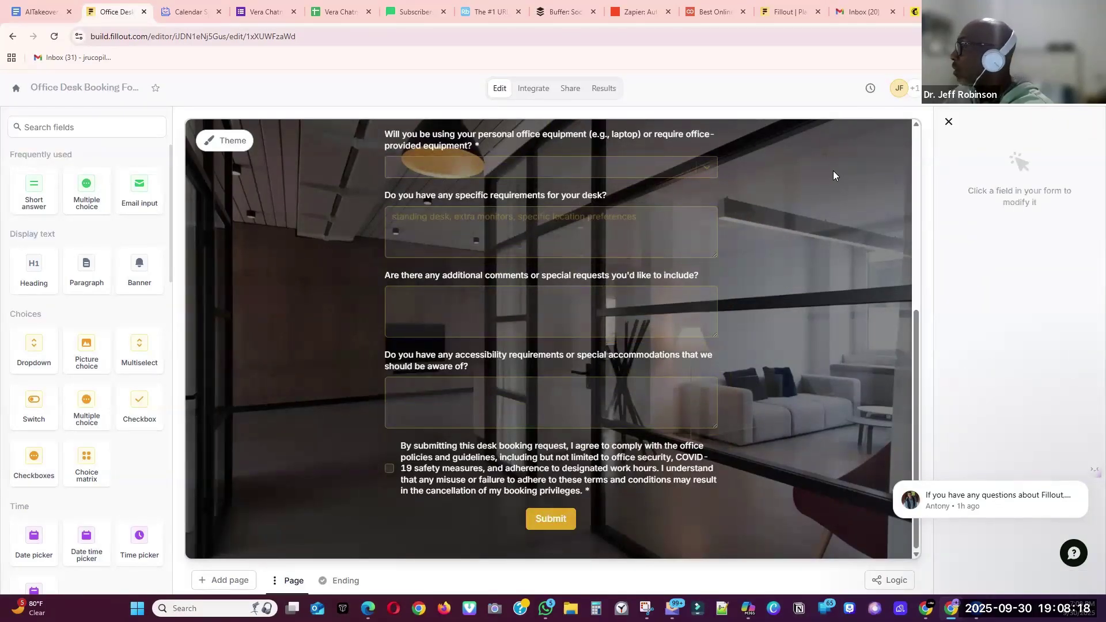
{"action": "left_click", "coordinate": [234, 145]}
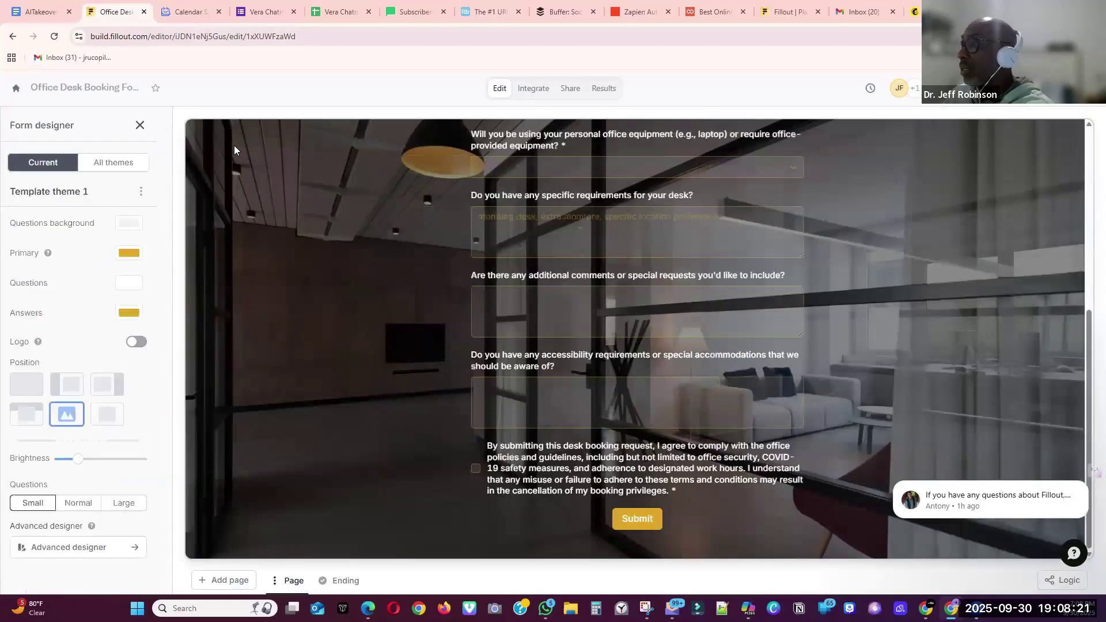
{"action": "mouse_move", "coordinate": [80, 517]}
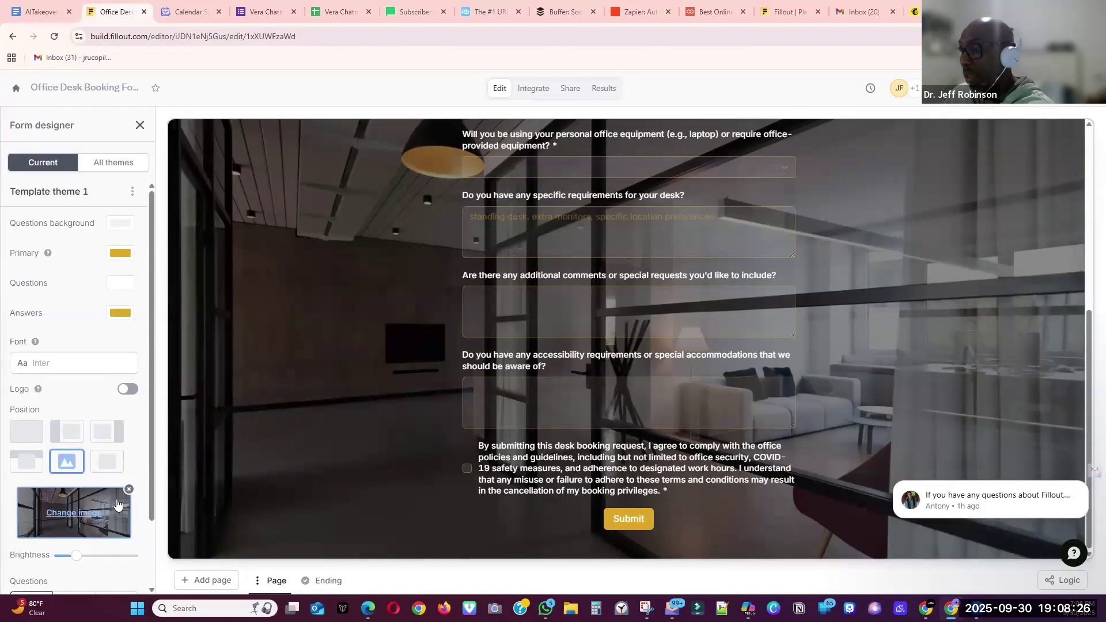
{"action": "scroll", "coordinate": [291, 438], "scroll_direction": "up", "scroll_amount": 5}
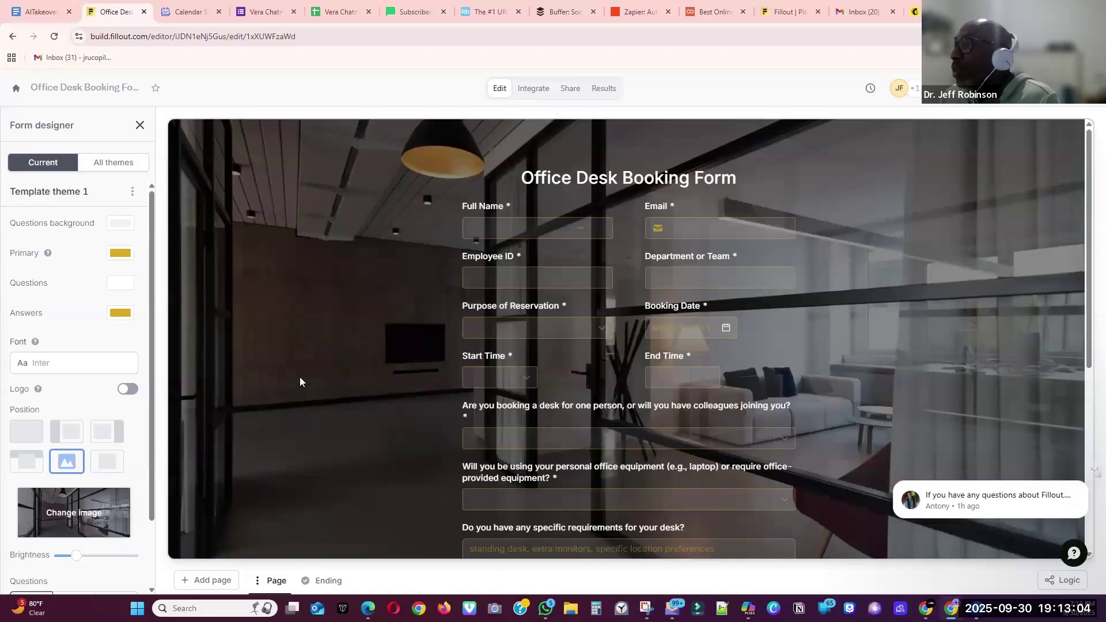
Step: Open the New Book Sales Google Form and preview its questions
{"action": "left_click", "coordinate": [262, 19]}
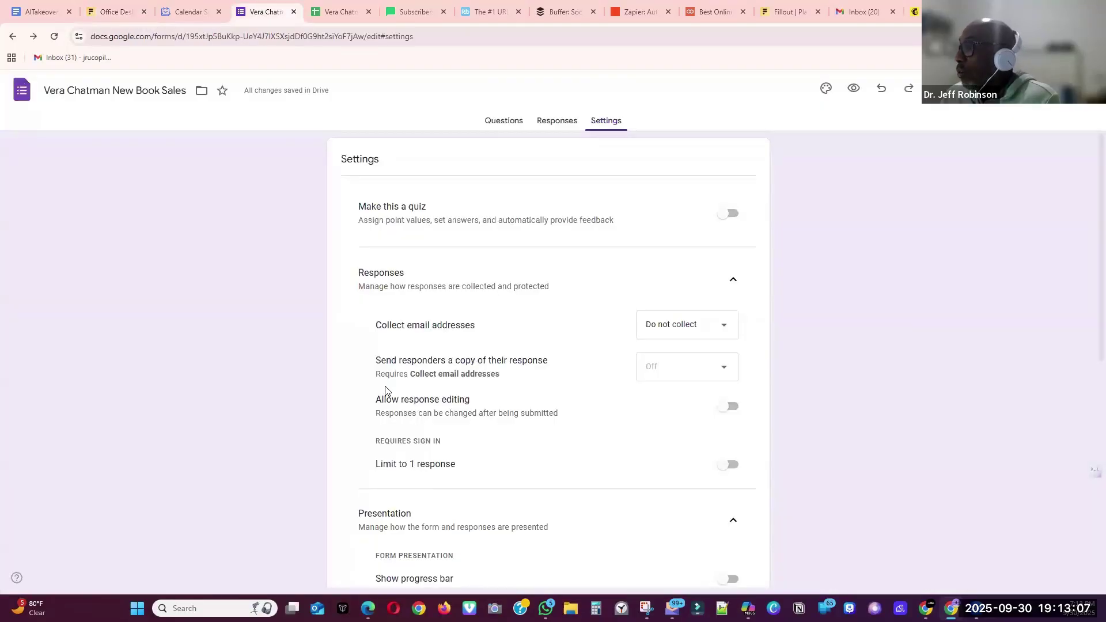
{"action": "left_click", "coordinate": [499, 122]}
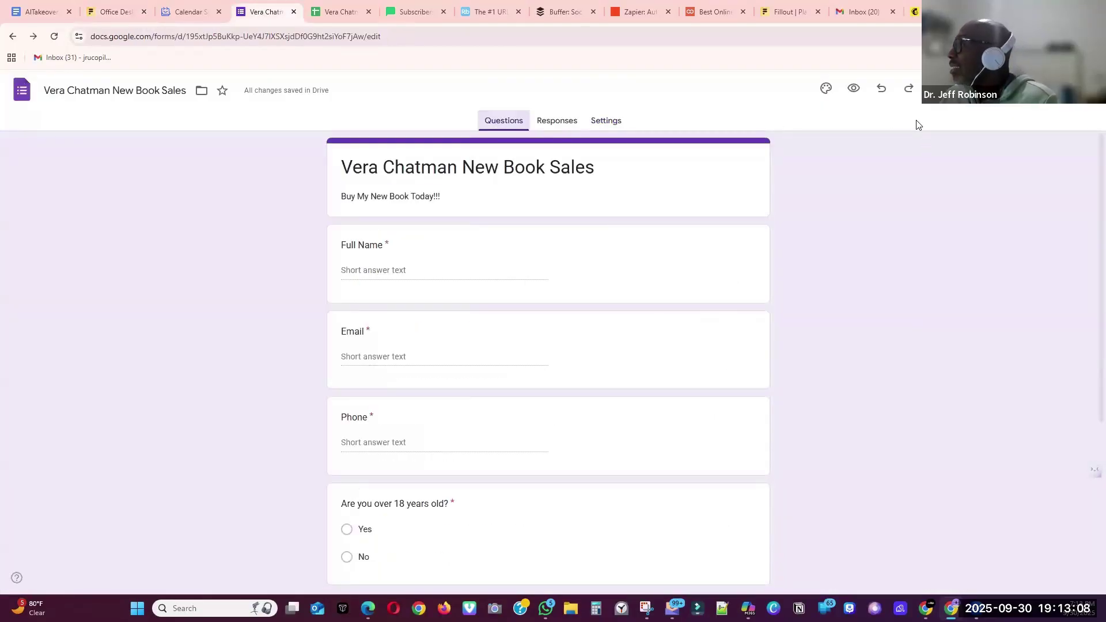
{"action": "left_click", "coordinate": [854, 88]}
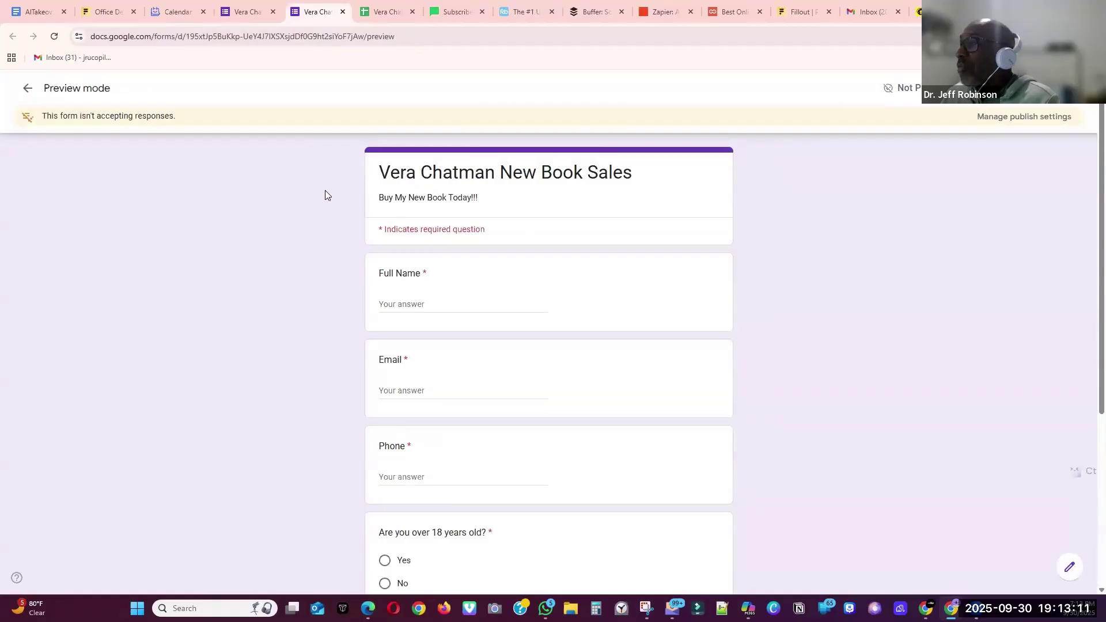
Step: Publish the form to anyone with the link and preview the published version
{"action": "left_click", "coordinate": [1002, 115]}
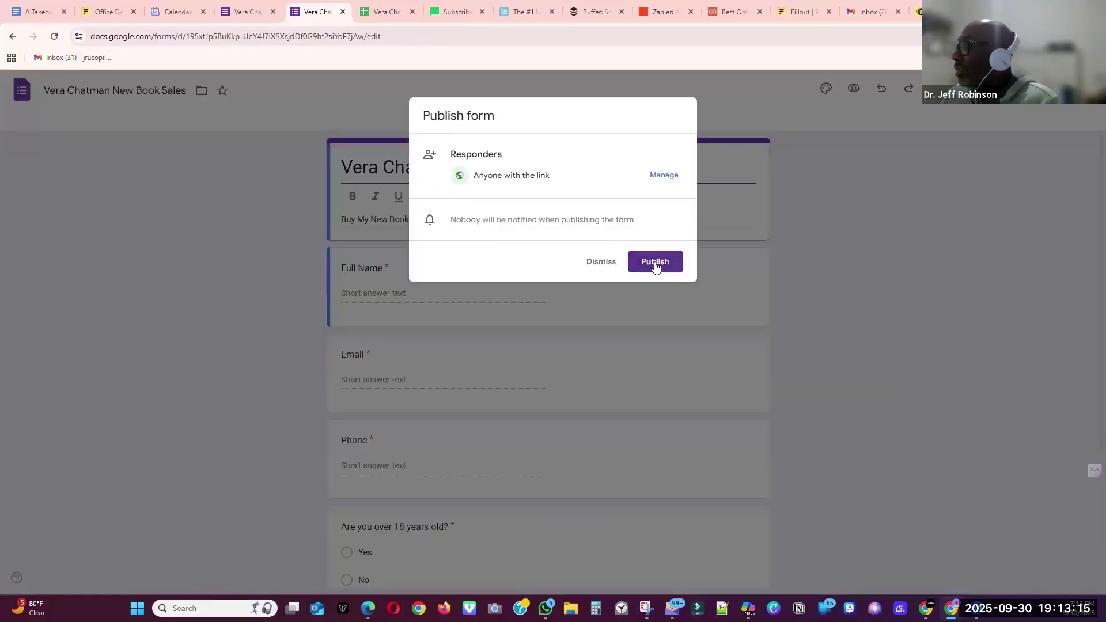
{"action": "left_click", "coordinate": [655, 265]}
{"action": "left_click", "coordinate": [850, 109]}
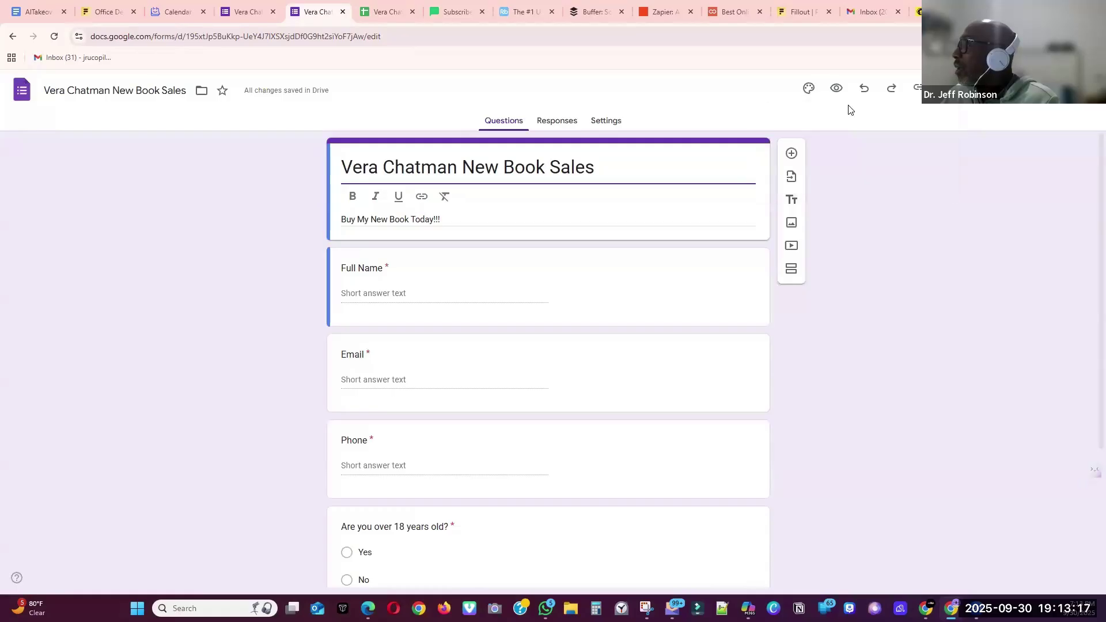
{"action": "left_click", "coordinate": [836, 89]}
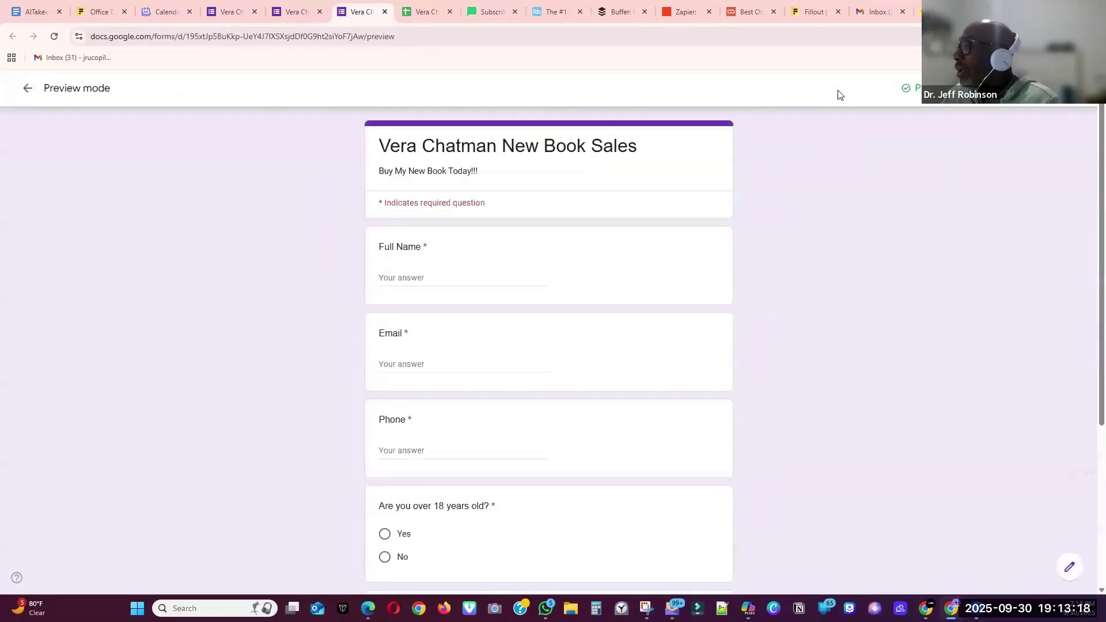
{"action": "left_click", "coordinate": [117, 16]}
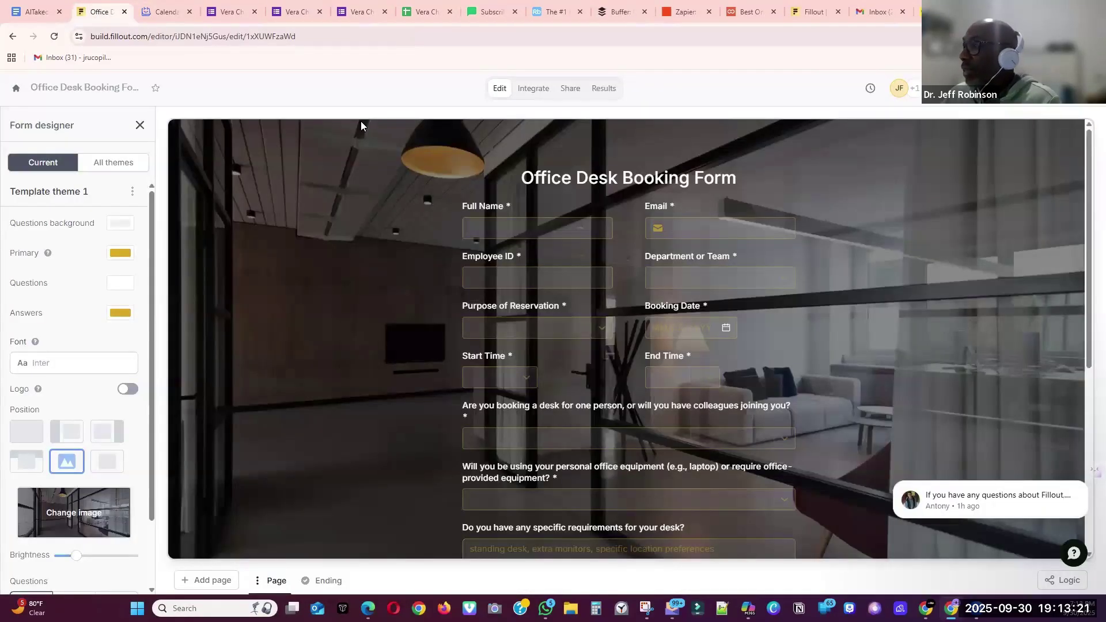
{"action": "left_click", "coordinate": [229, 14]}
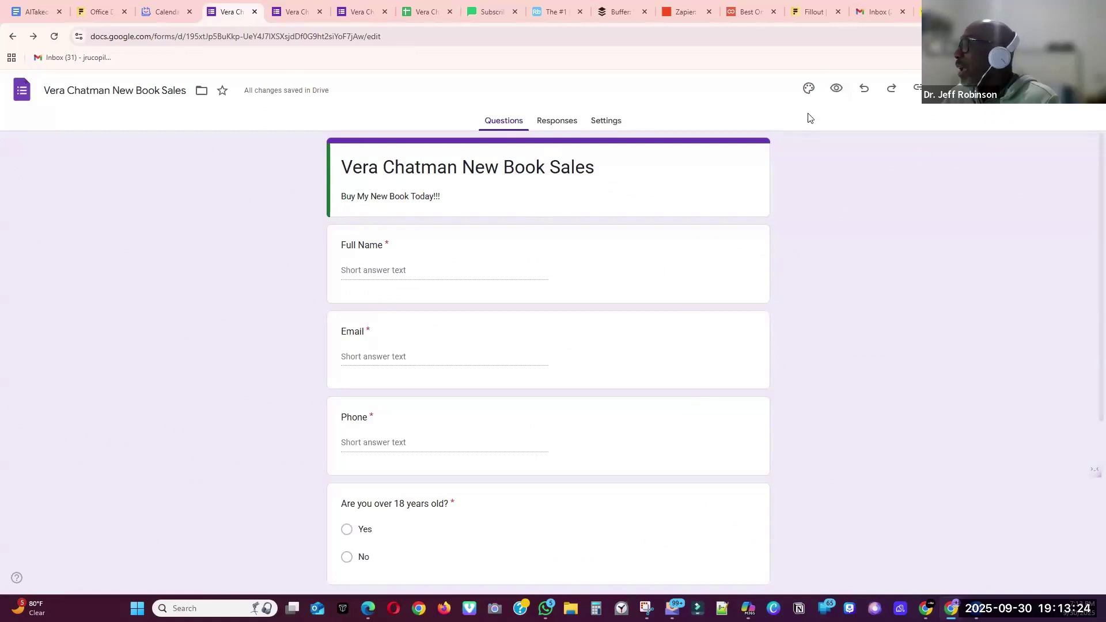
Step: Set the candy picture from the theme images as the form's header
{"action": "left_click", "coordinate": [808, 89]}
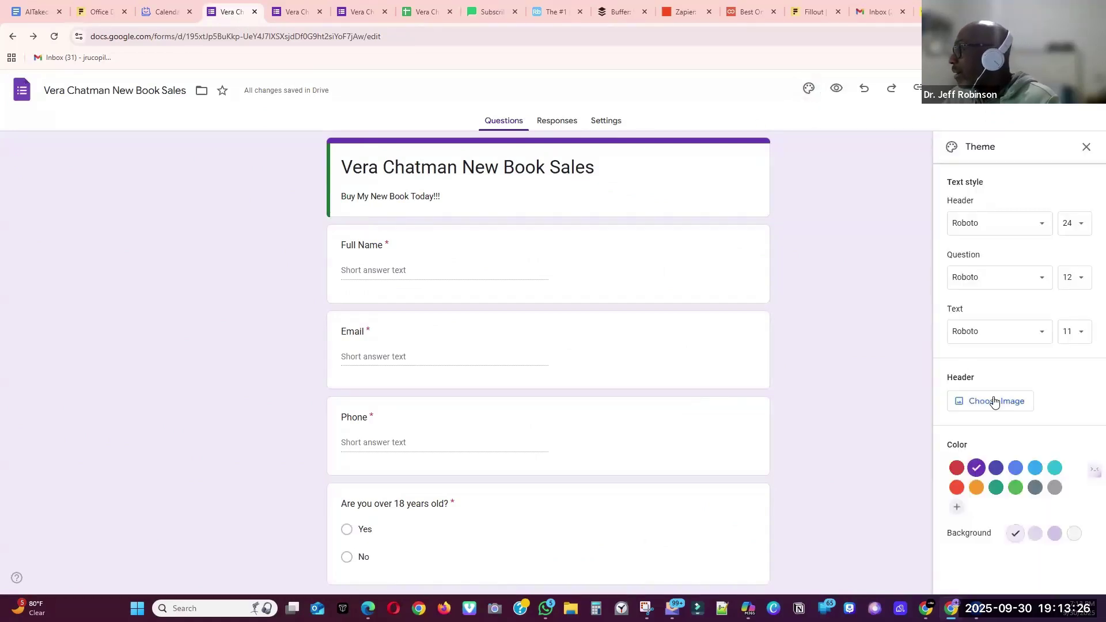
{"action": "left_click", "coordinate": [994, 402]}
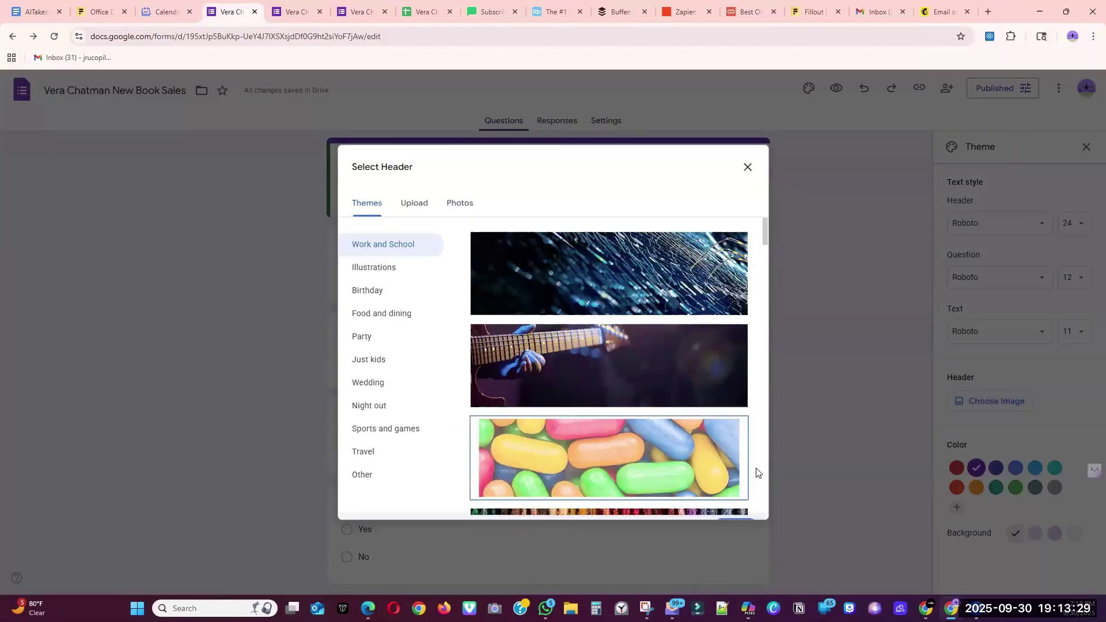
{"action": "left_click", "coordinate": [742, 480]}
{"action": "left_click", "coordinate": [735, 505]}
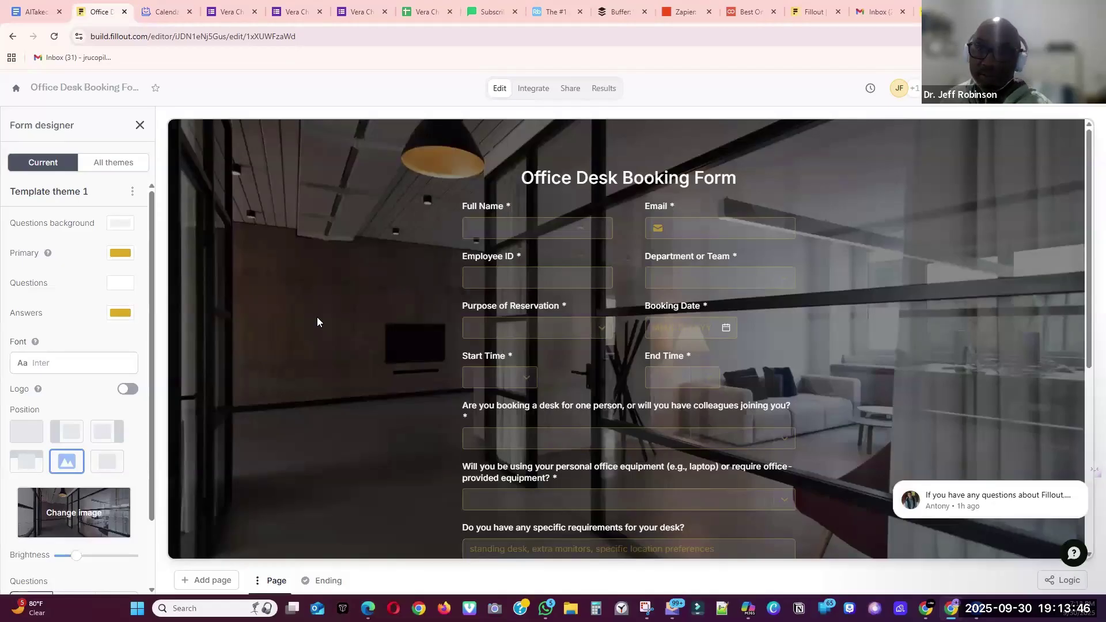
{"action": "left_click", "coordinate": [254, 12]}
{"action": "left_click", "coordinate": [254, 12]}
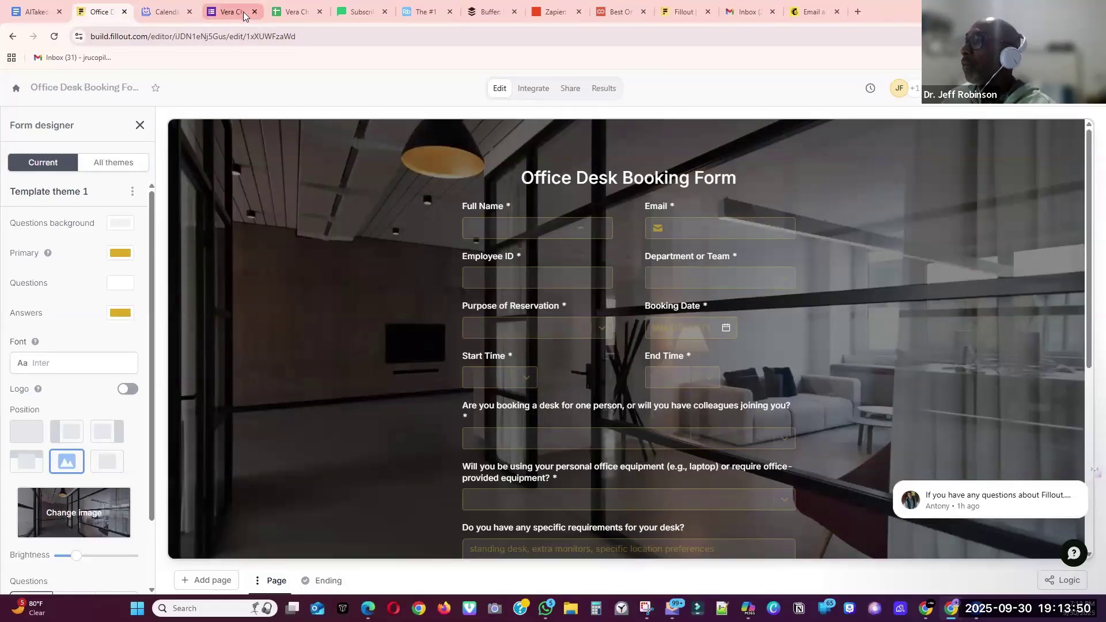
{"action": "left_click", "coordinate": [252, 15]}
{"action": "left_click", "coordinate": [254, 13]}
{"action": "left_click", "coordinate": [254, 13]}
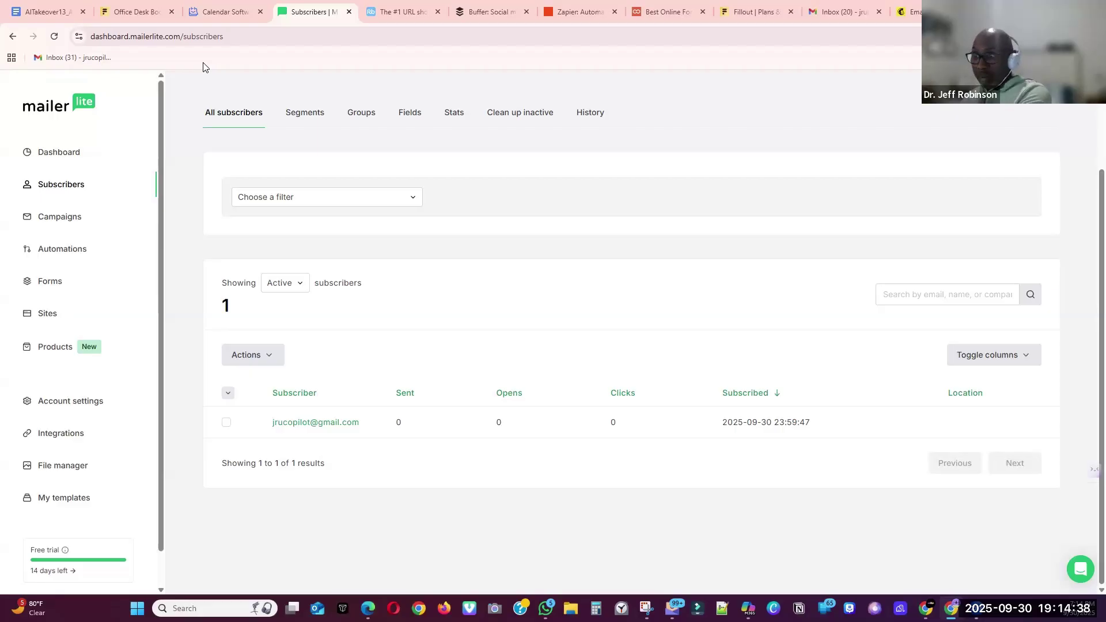
Step: Switch to the Zapier homepage tab
{"action": "left_click", "coordinate": [578, 13]}
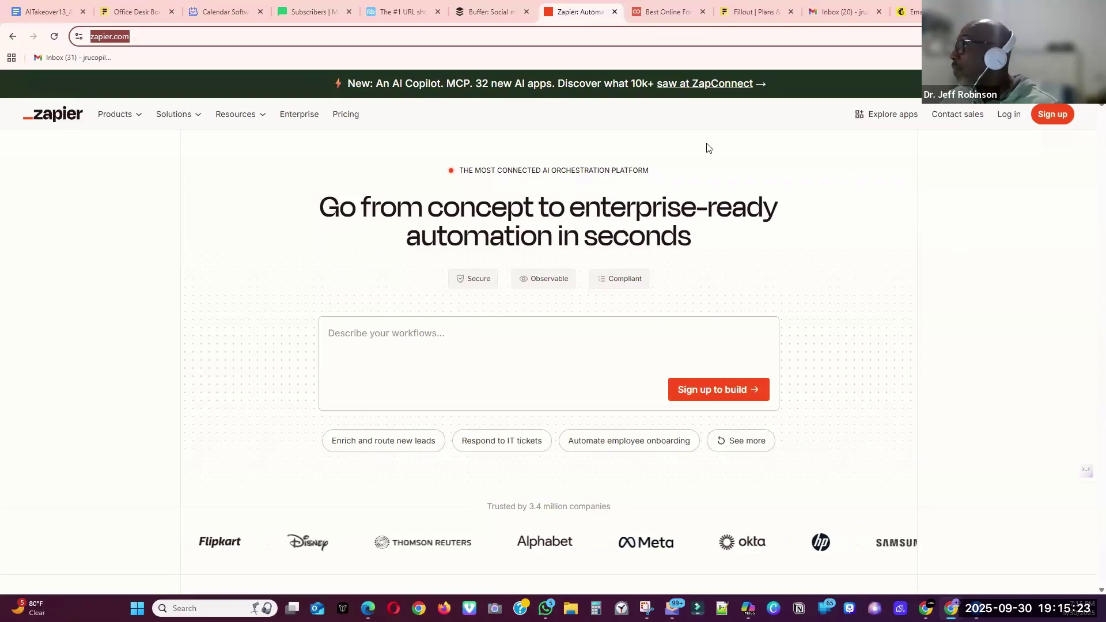
Step: Open Zapier's pricing page and look through the AI orchestration plan cards
{"action": "left_click", "coordinate": [349, 118]}
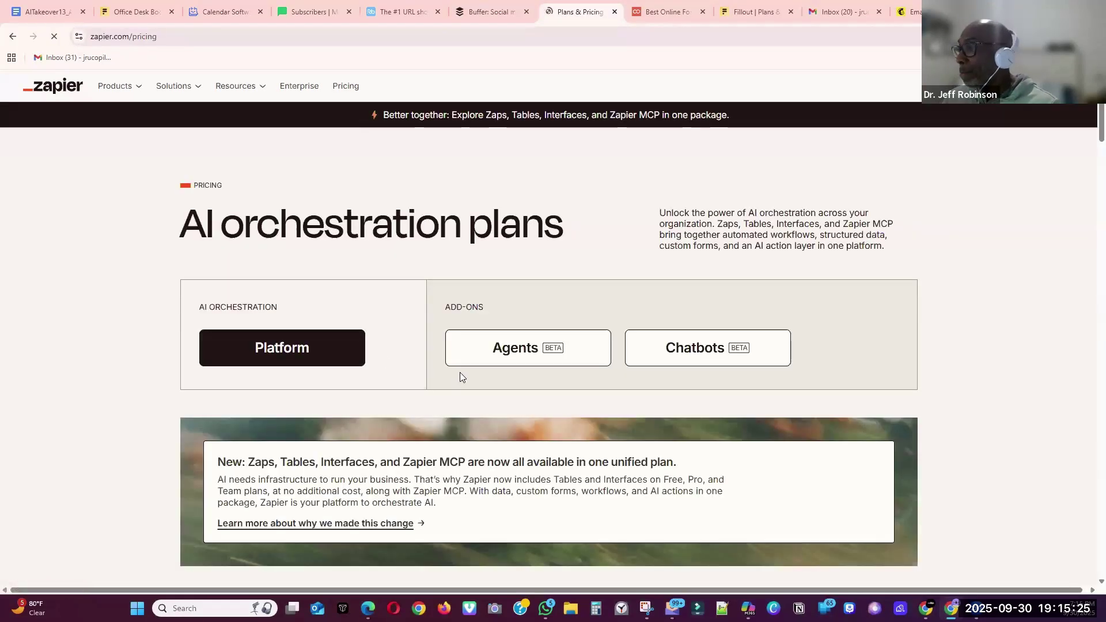
{"action": "scroll", "coordinate": [459, 372], "scroll_direction": "down", "scroll_amount": 9}
{"action": "scroll", "coordinate": [253, 385], "scroll_direction": "down", "scroll_amount": 2}
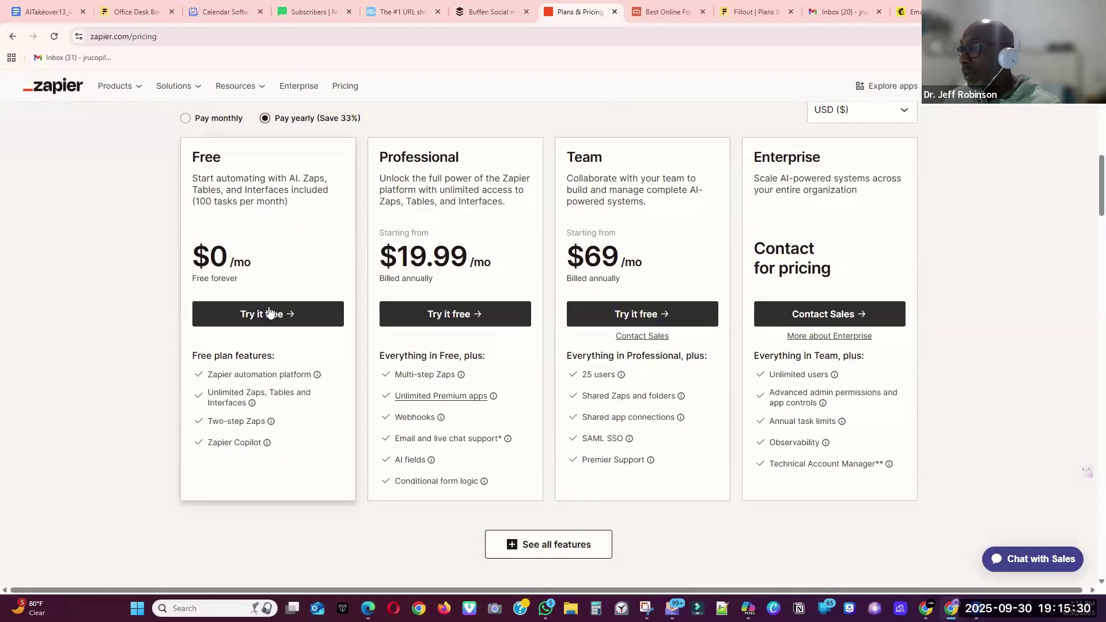
{"action": "scroll", "coordinate": [485, 426], "scroll_direction": "up", "scroll_amount": 10}
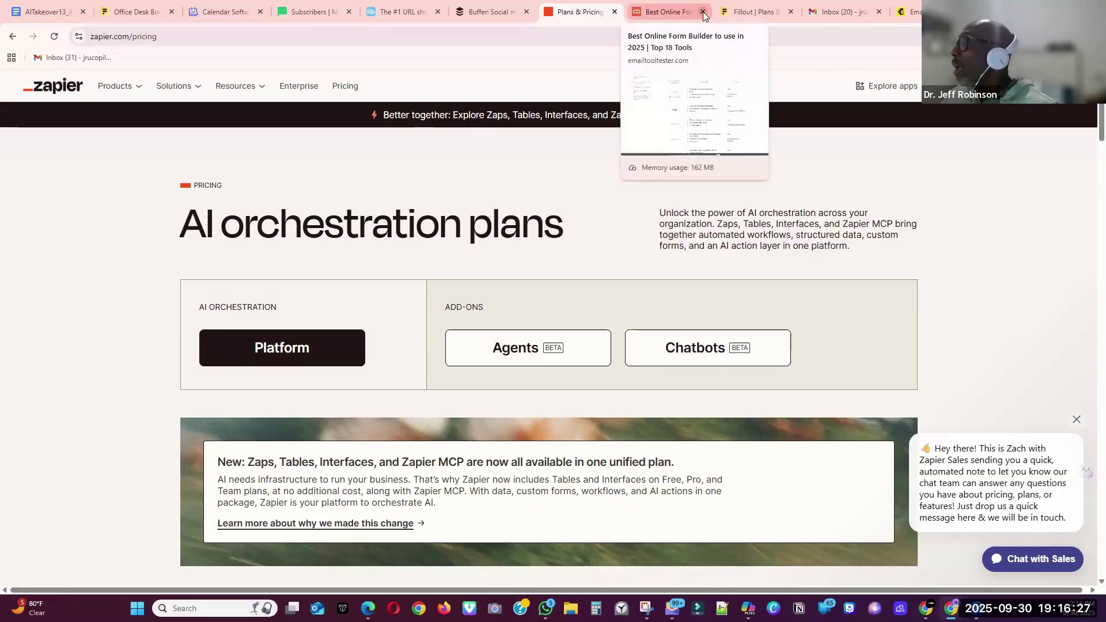
Step: Return to the Zapier homepage and log in to reach the account dashboard
{"action": "left_click", "coordinate": [48, 91]}
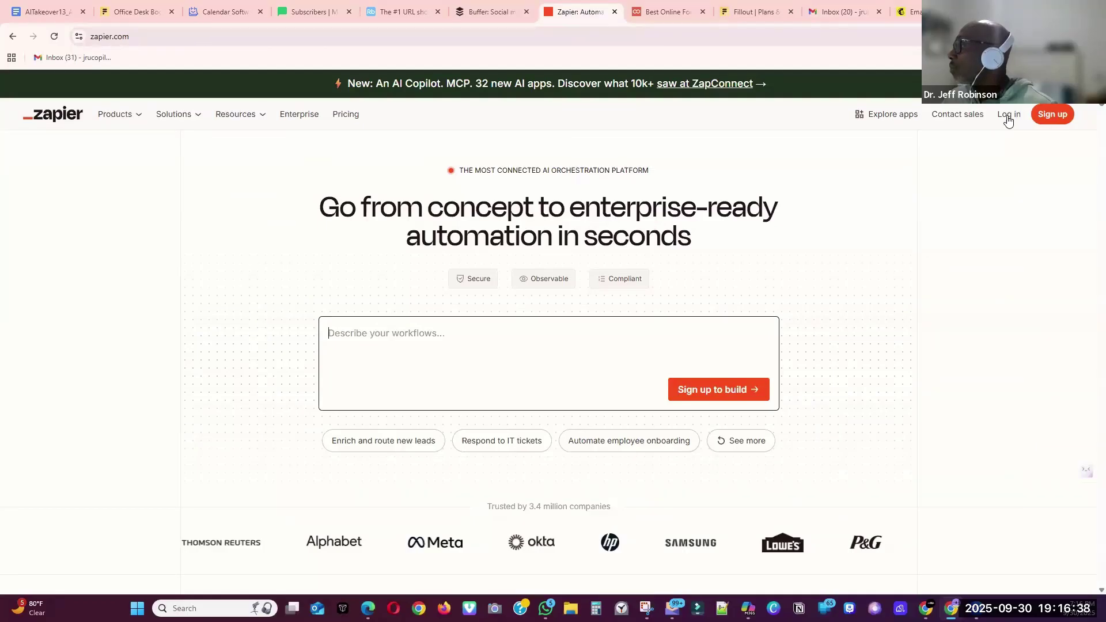
{"action": "left_click", "coordinate": [1051, 115]}
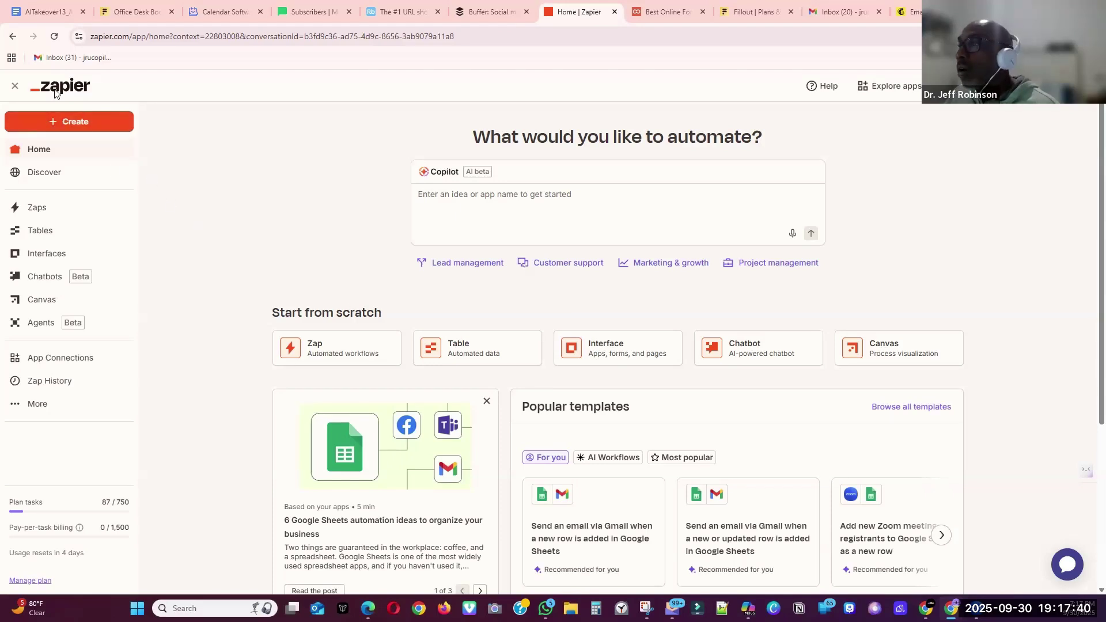
Step: Go to the Zaps list and create a new Zap
{"action": "left_click", "coordinate": [80, 124]}
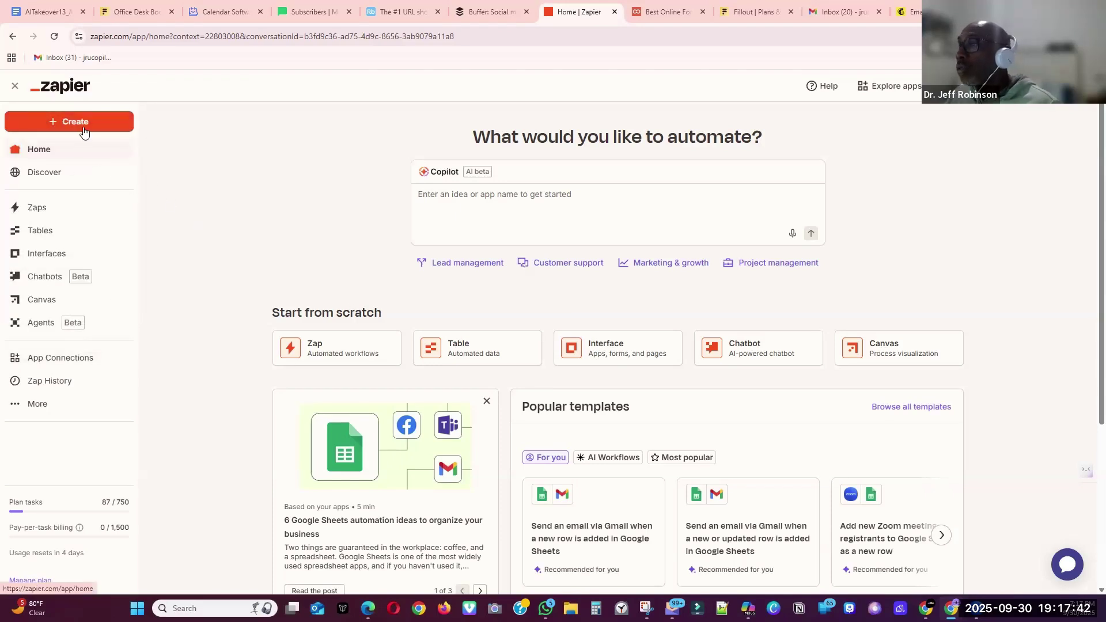
{"action": "left_click", "coordinate": [46, 207]}
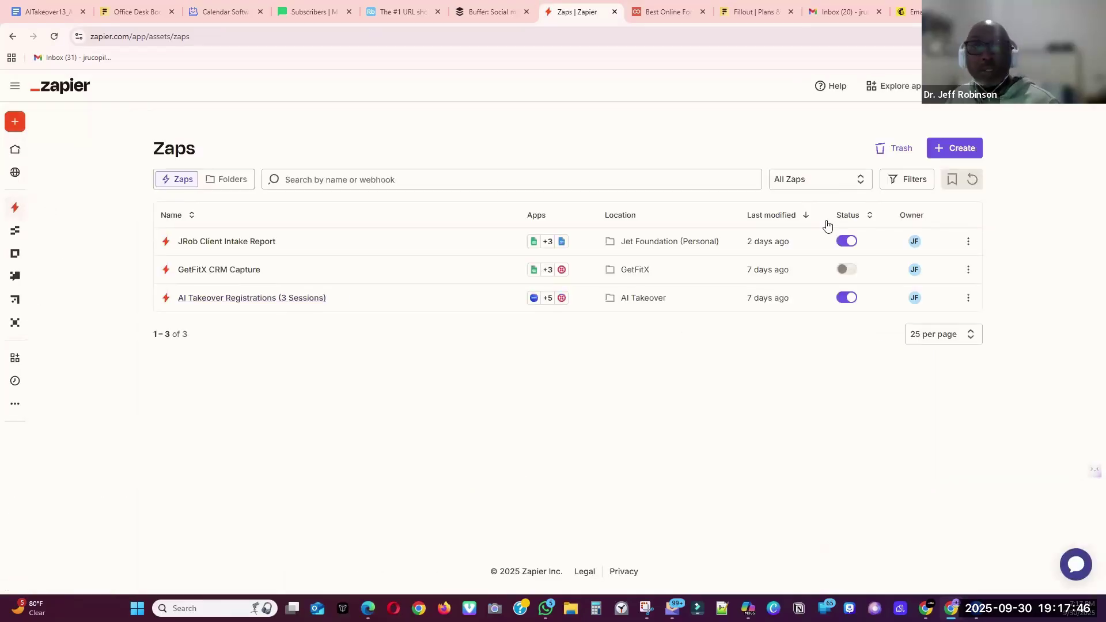
{"action": "left_click", "coordinate": [962, 152]}
{"action": "left_click", "coordinate": [922, 179]}
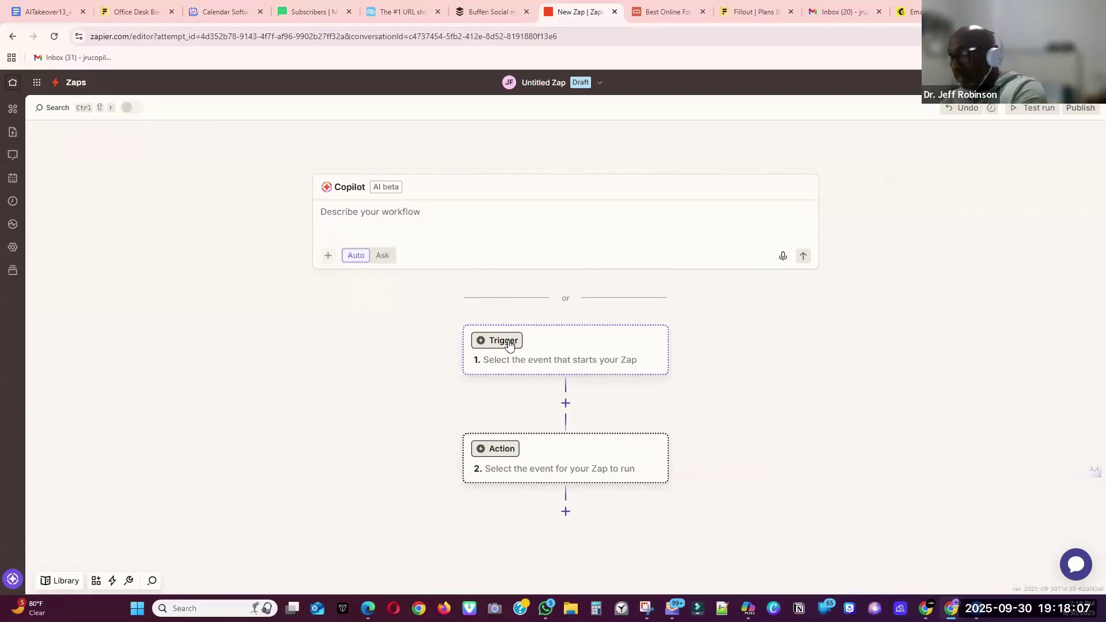
Step: Pick Google Sheets as the trigger app via a 'google' search and list its trigger events
{"action": "left_click", "coordinate": [509, 342]}
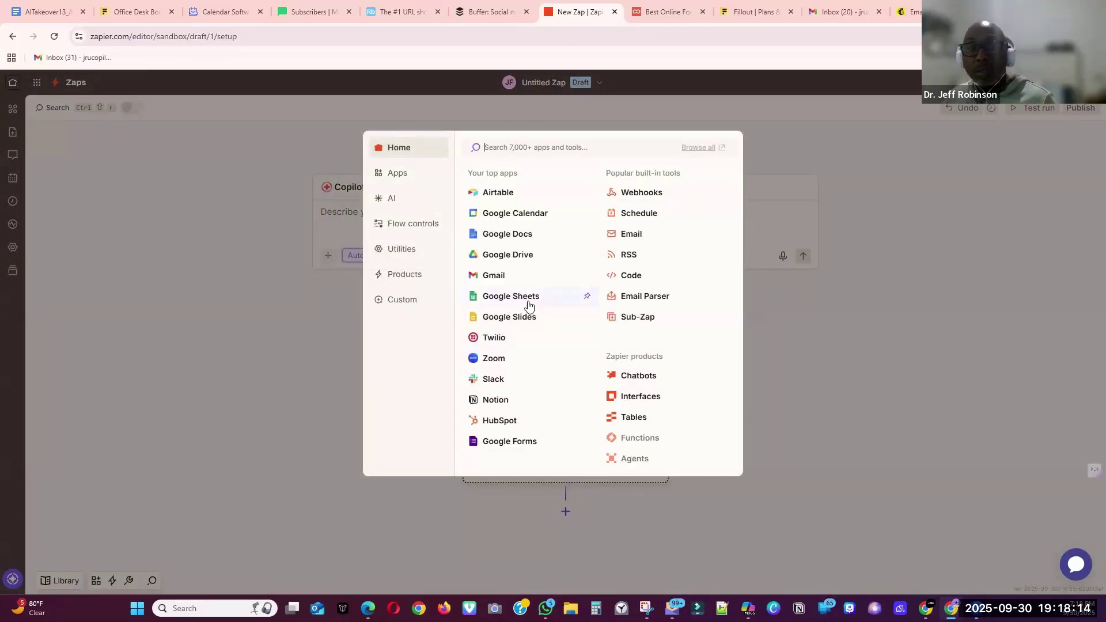
{"action": "left_click", "coordinate": [568, 148]}
{"action": "type", "text": "google"}
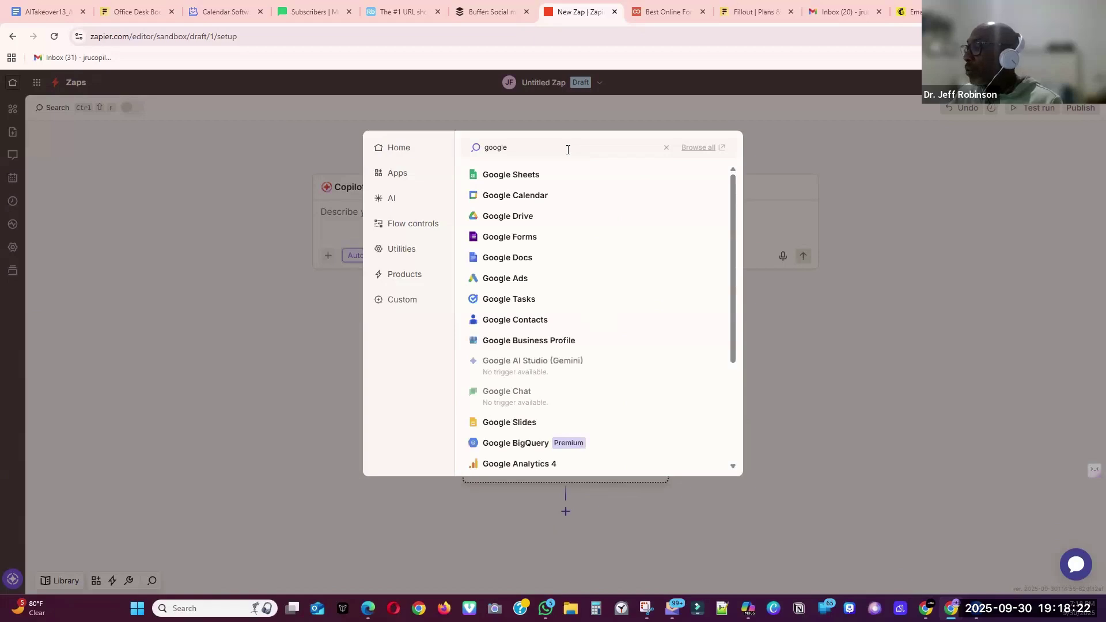
{"action": "left_click", "coordinate": [526, 172]}
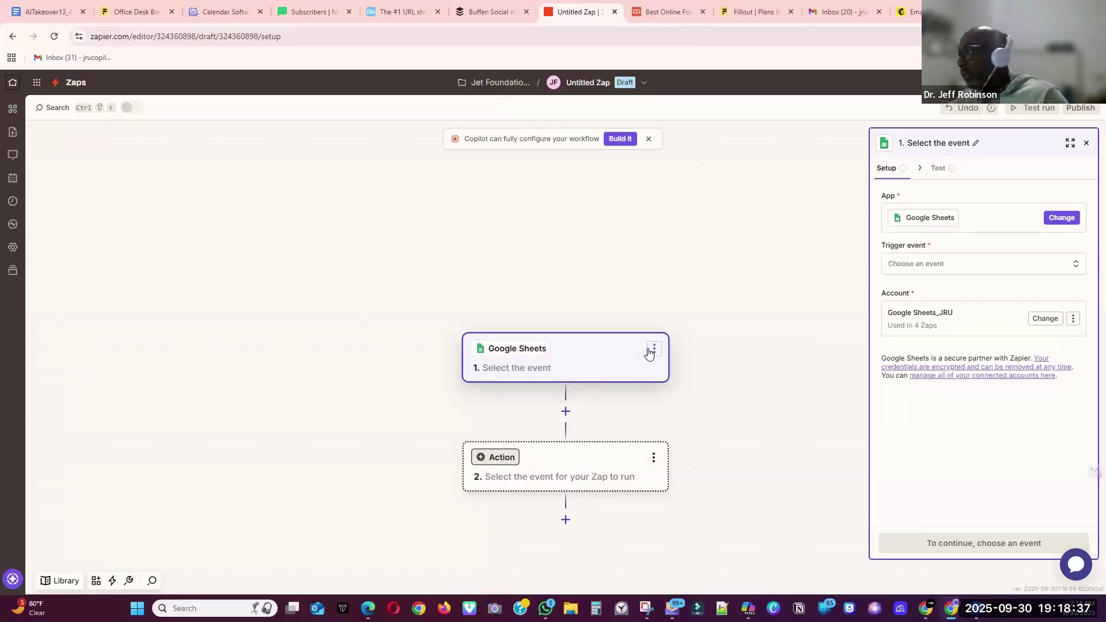
{"action": "left_click", "coordinate": [965, 268]}
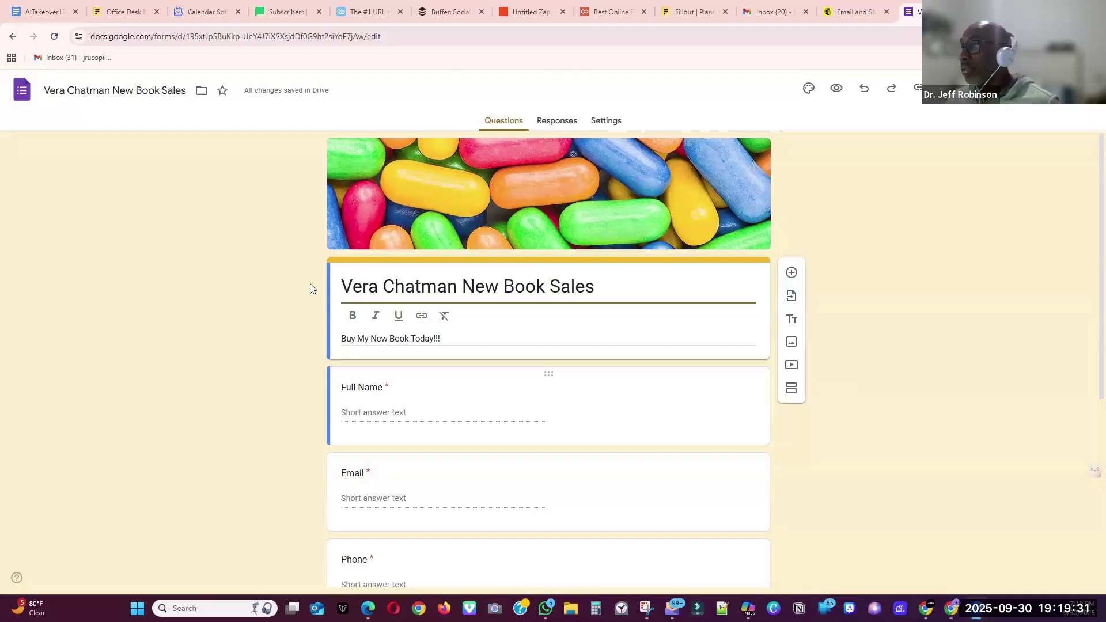
{"action": "left_click", "coordinate": [947, 87]}
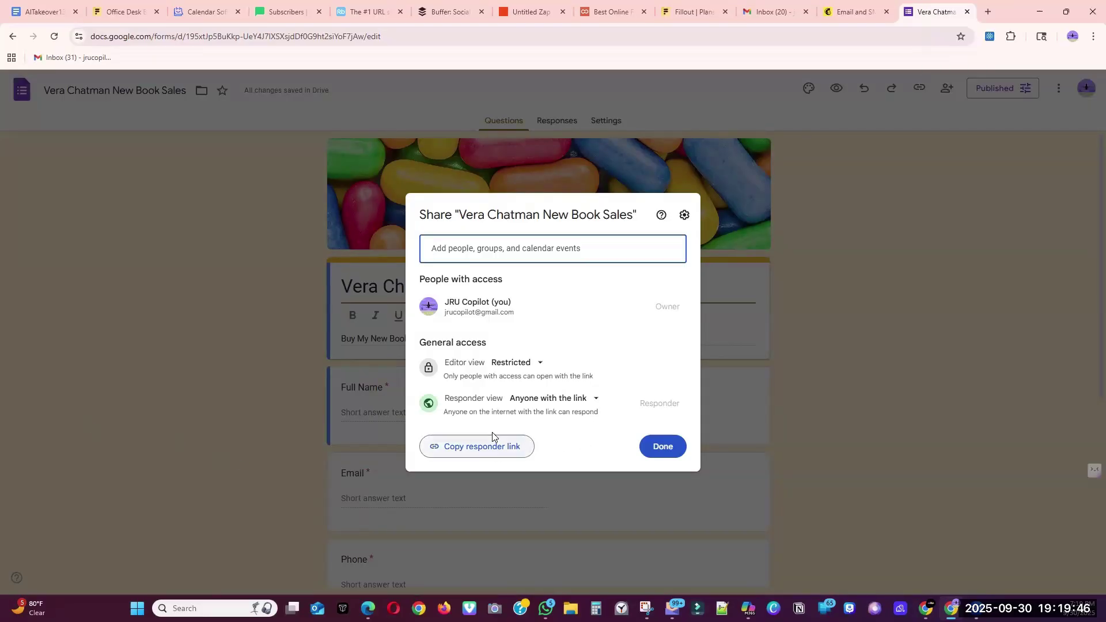
{"action": "left_click", "coordinate": [662, 448]}
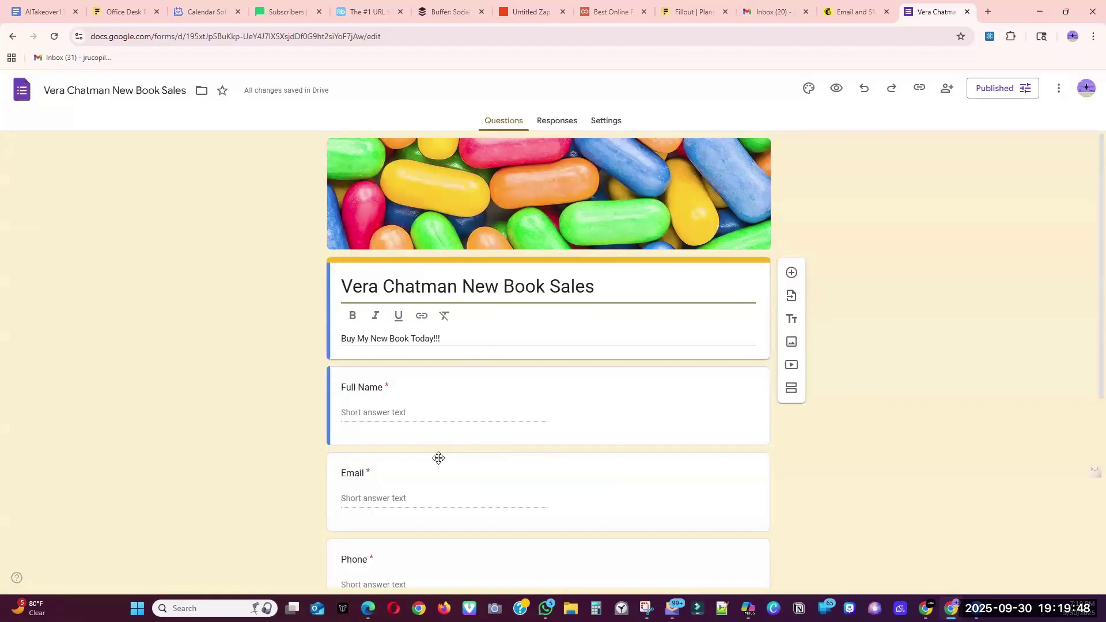
Step: Preview the form and enter a respondent's full name, e-mail address and phone number
{"action": "left_click", "coordinate": [837, 88]}
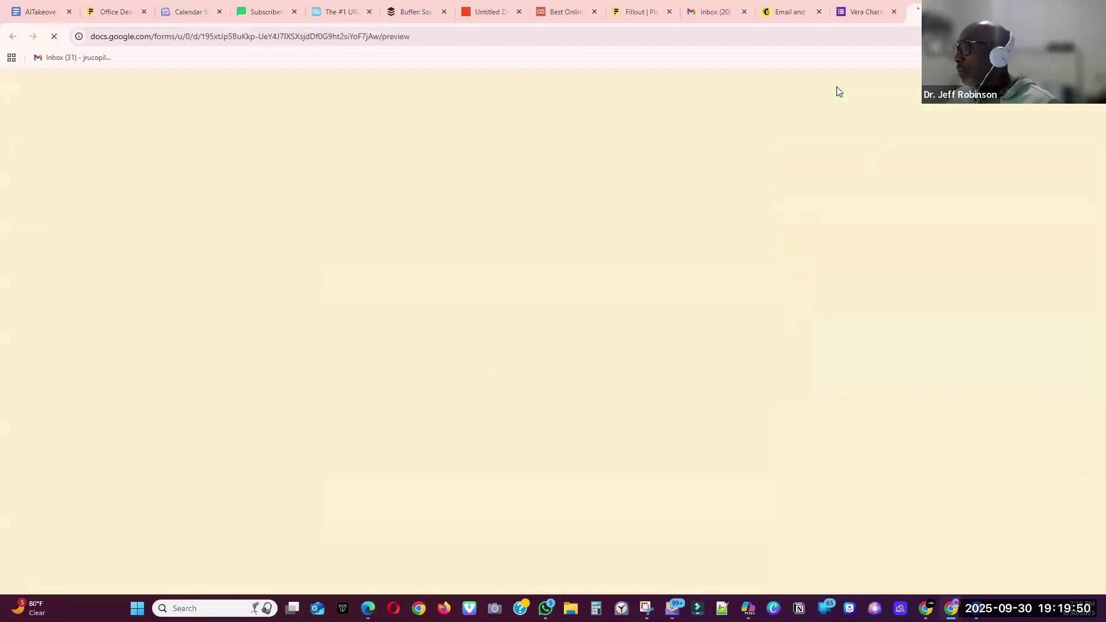
{"action": "left_click", "coordinate": [449, 378]}
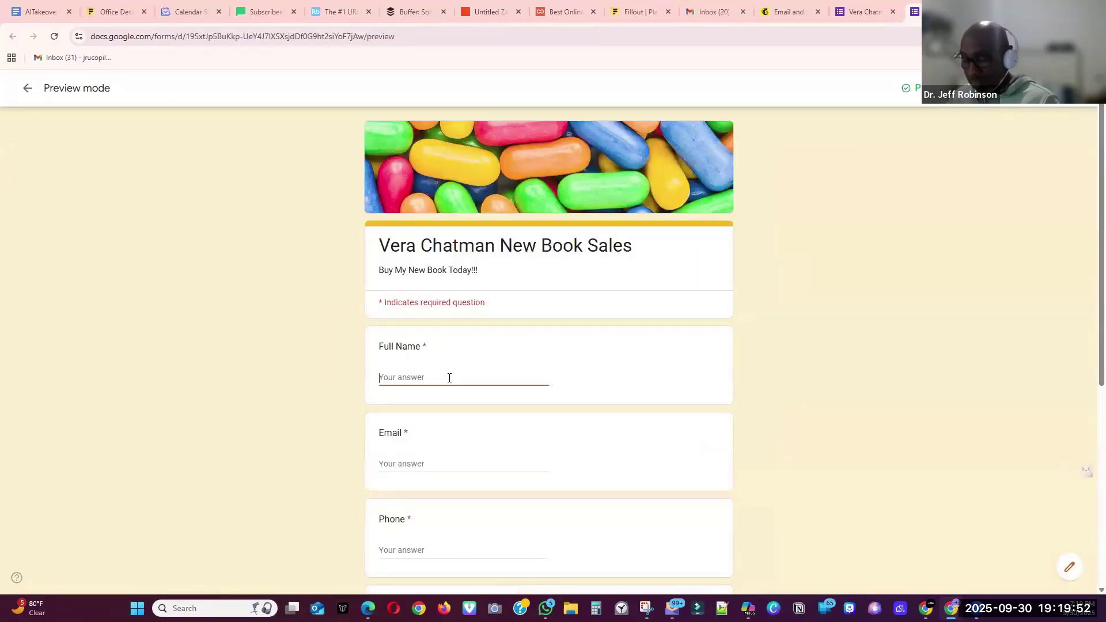
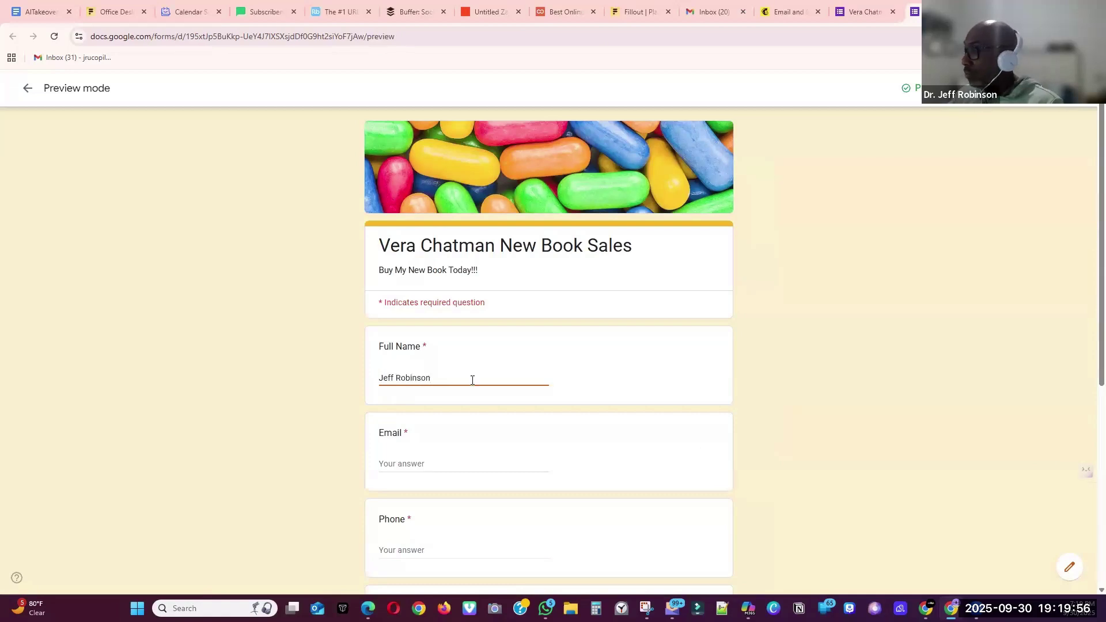
{"action": "left_click", "coordinate": [476, 463]}
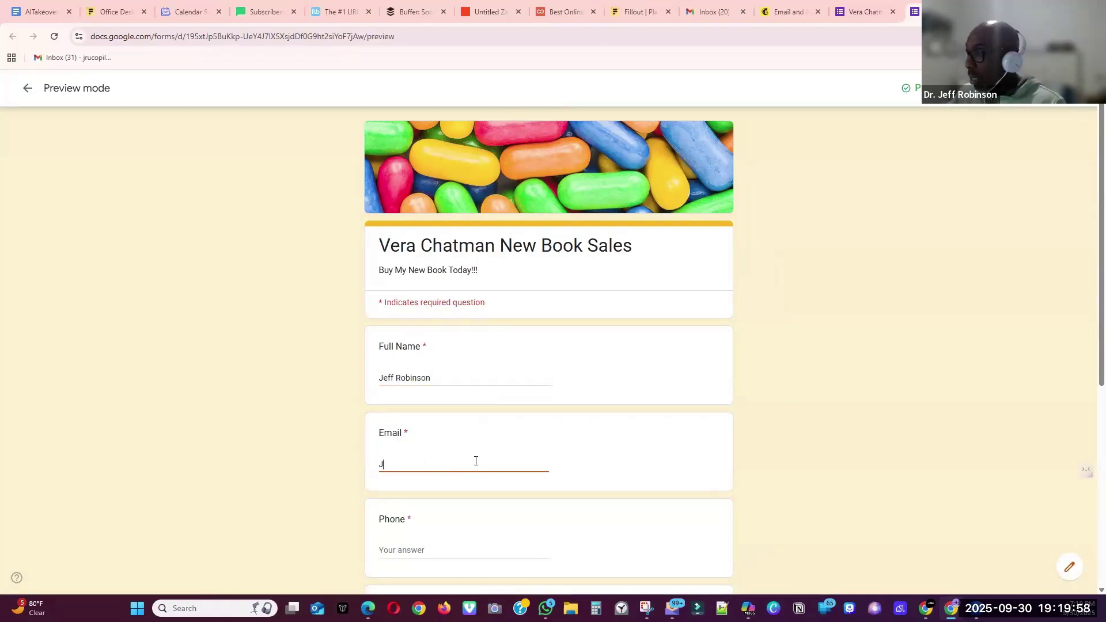
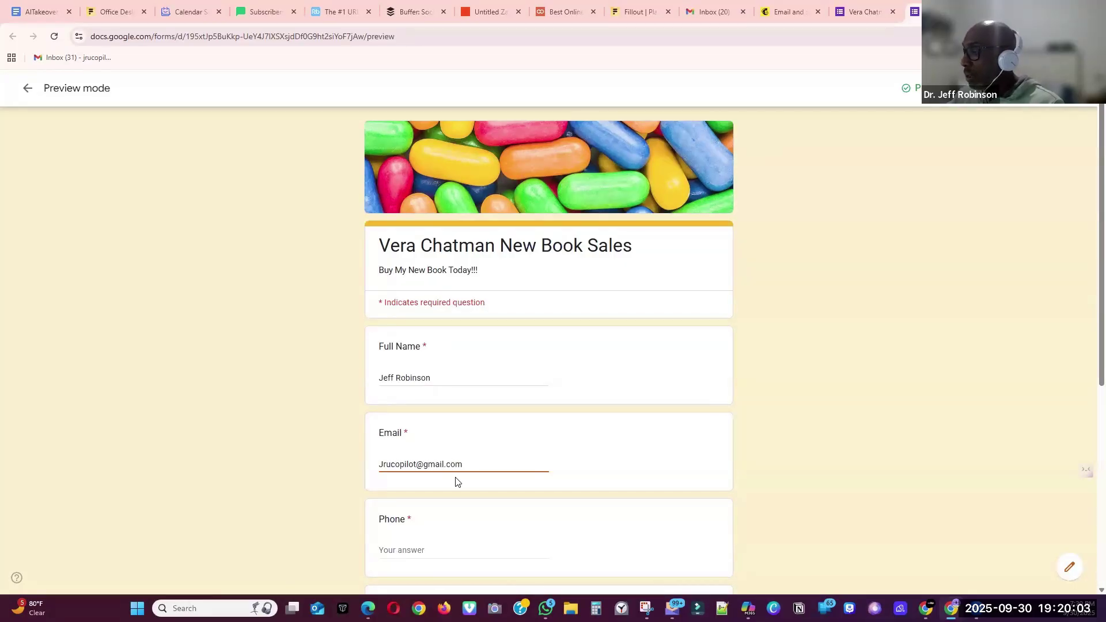
{"action": "scroll", "coordinate": [455, 482], "scroll_direction": "down", "scroll_amount": 3}
{"action": "left_click", "coordinate": [481, 377]}
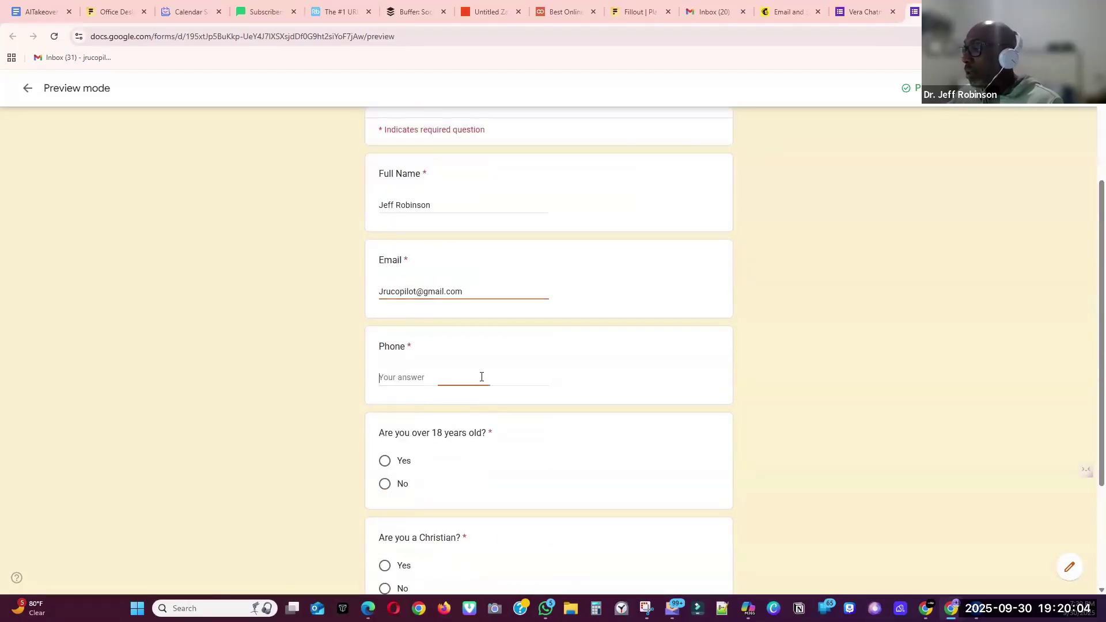
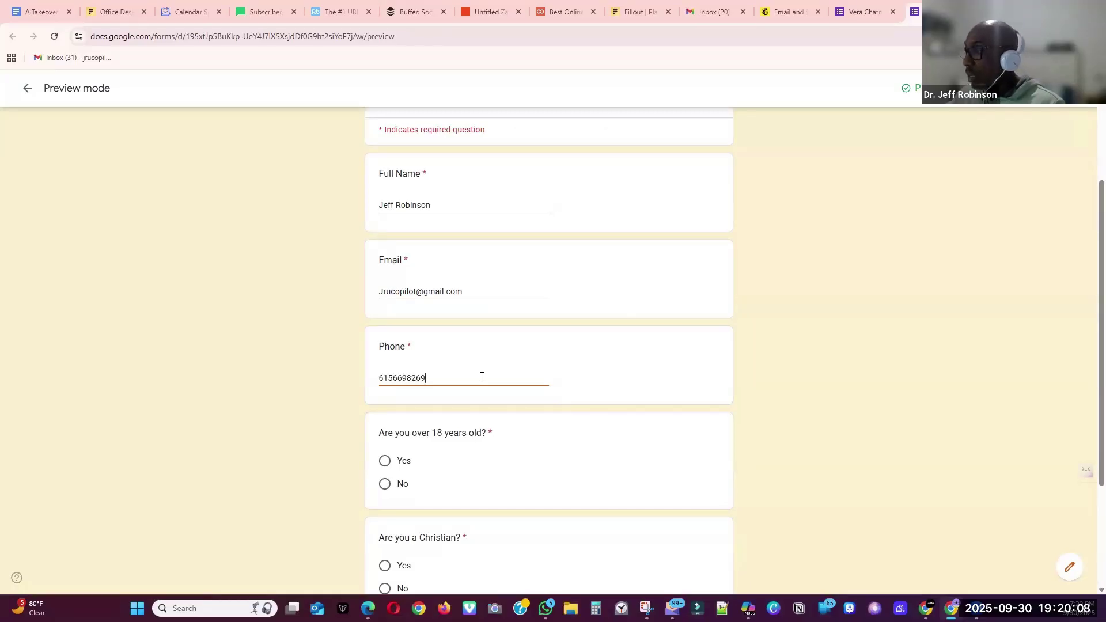
Step: Answer No to 'Are you over 18 years old?' and Yes to 'Are you a Christian?'
{"action": "scroll", "coordinate": [469, 413], "scroll_direction": "down", "scroll_amount": 3}
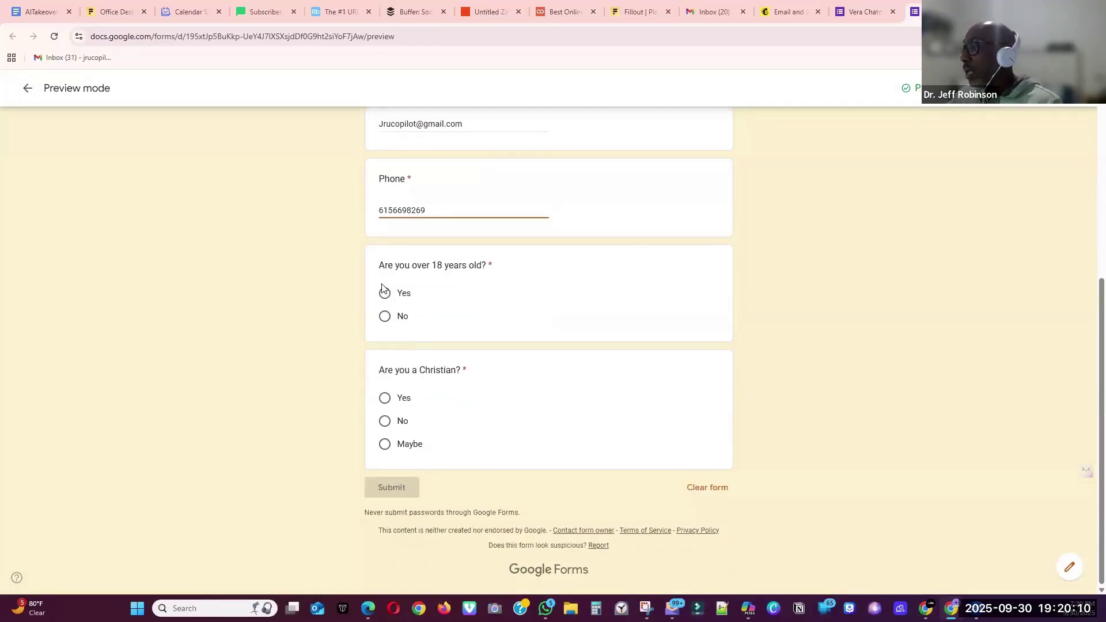
{"action": "left_click", "coordinate": [384, 316]}
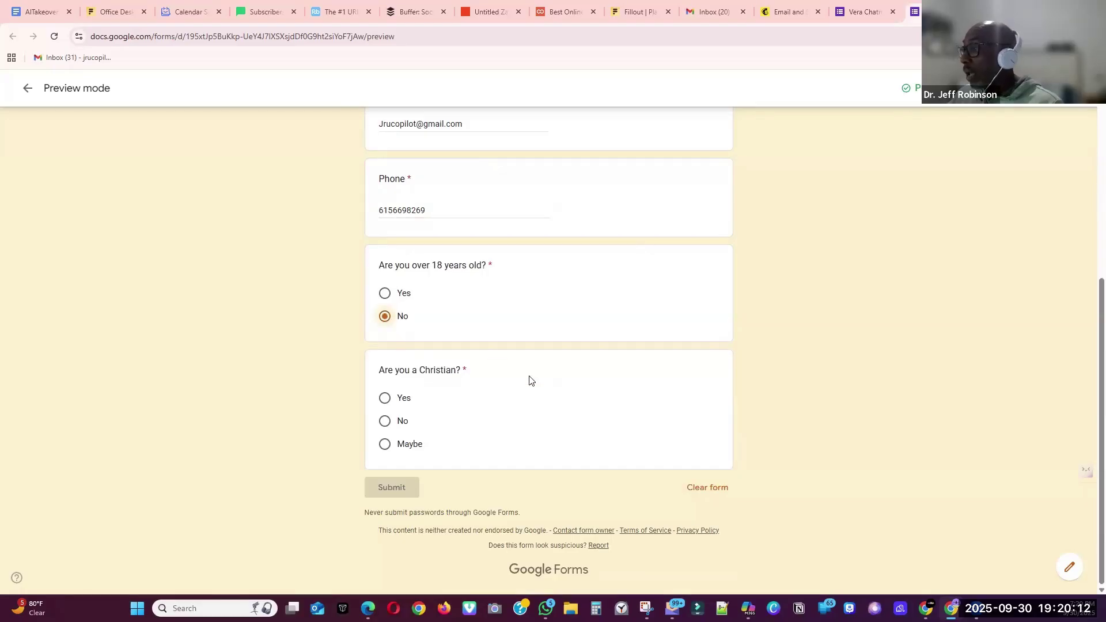
{"action": "left_click", "coordinate": [385, 398]}
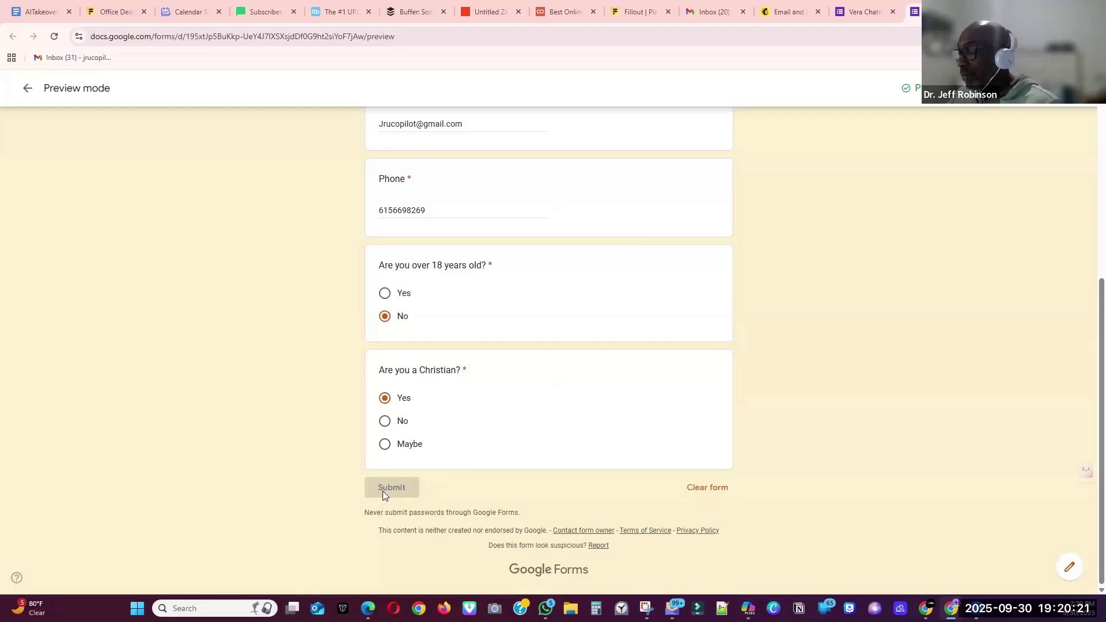
{"action": "scroll", "coordinate": [528, 452], "scroll_direction": "up", "scroll_amount": 4}
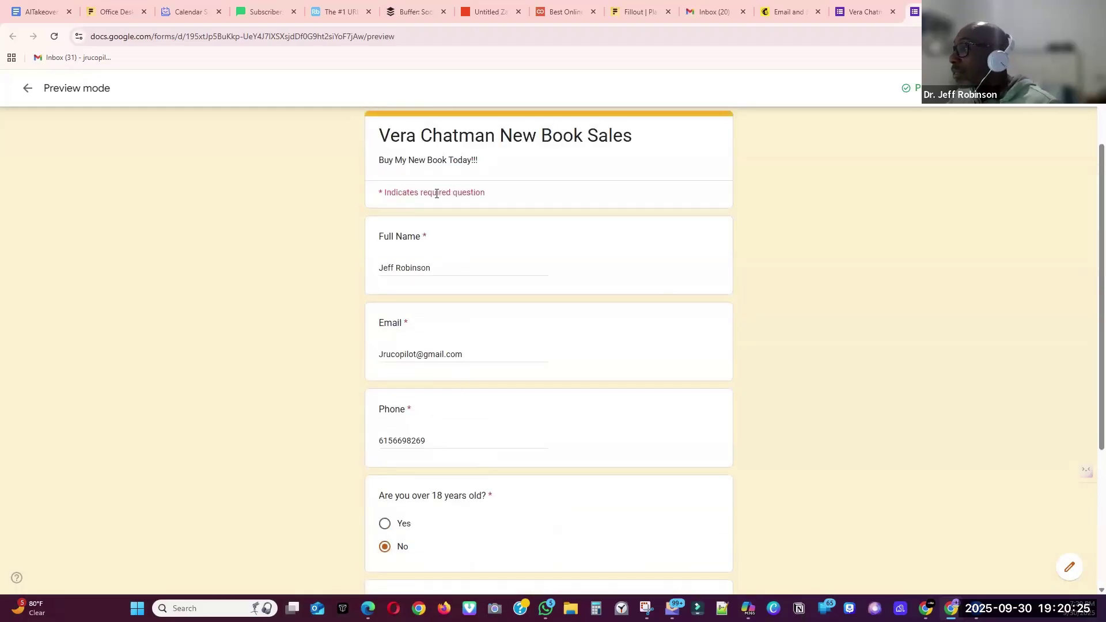
{"action": "left_click", "coordinate": [467, 264]}
{"action": "scroll", "coordinate": [496, 382], "scroll_direction": "down", "scroll_amount": 1}
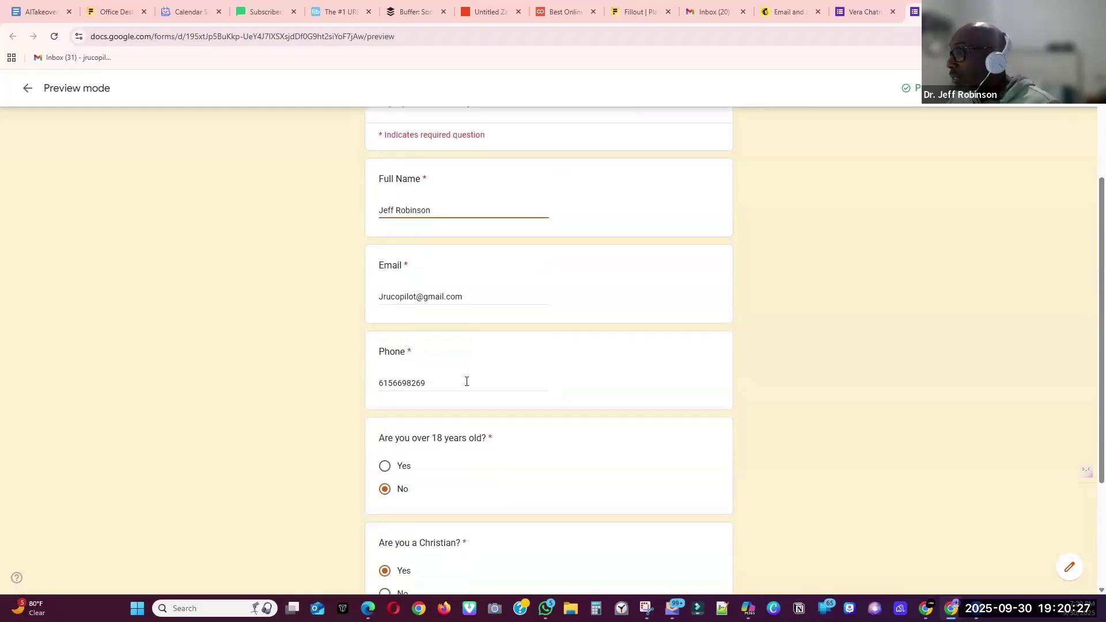
{"action": "left_click", "coordinate": [467, 382]}
{"action": "scroll", "coordinate": [518, 408], "scroll_direction": "down", "scroll_amount": 2}
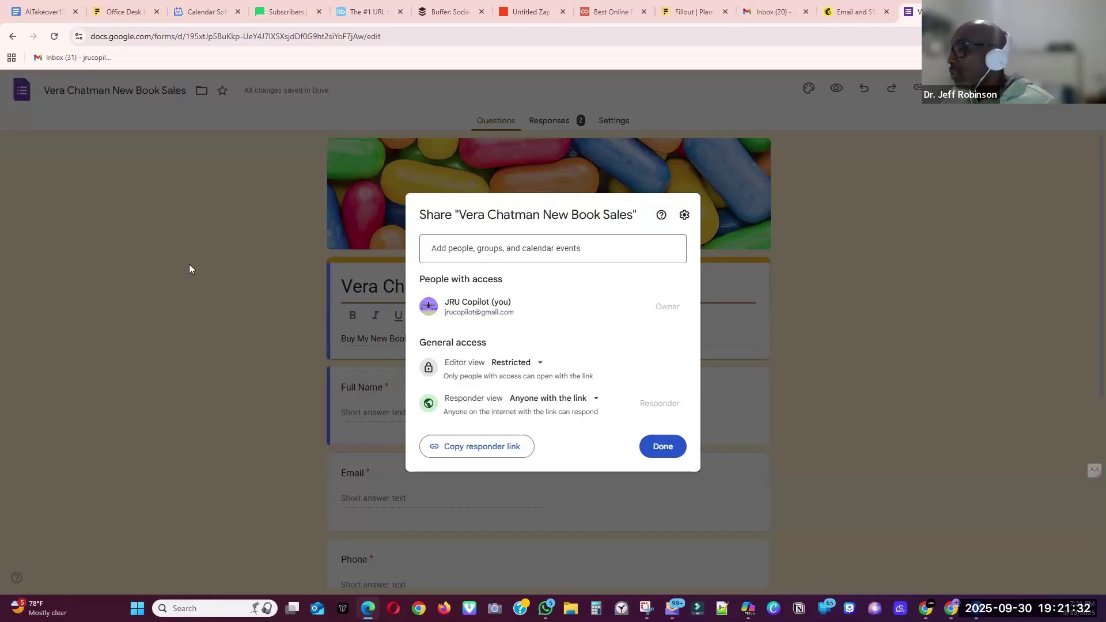
Step: Close the Share dialog to return to the form editor showing 2 responses
{"action": "left_click", "coordinate": [675, 453]}
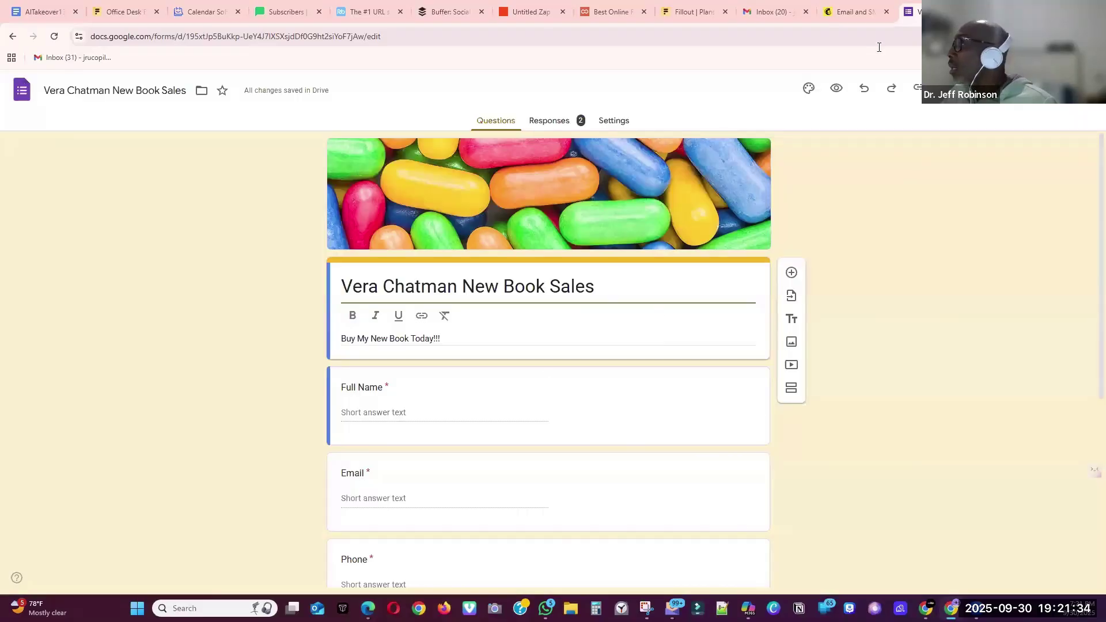
Step: Close the Google Forms and Mailchimp pricing tabs and reposition the Gmail tab
{"action": "key", "text": "ctrl+w"}
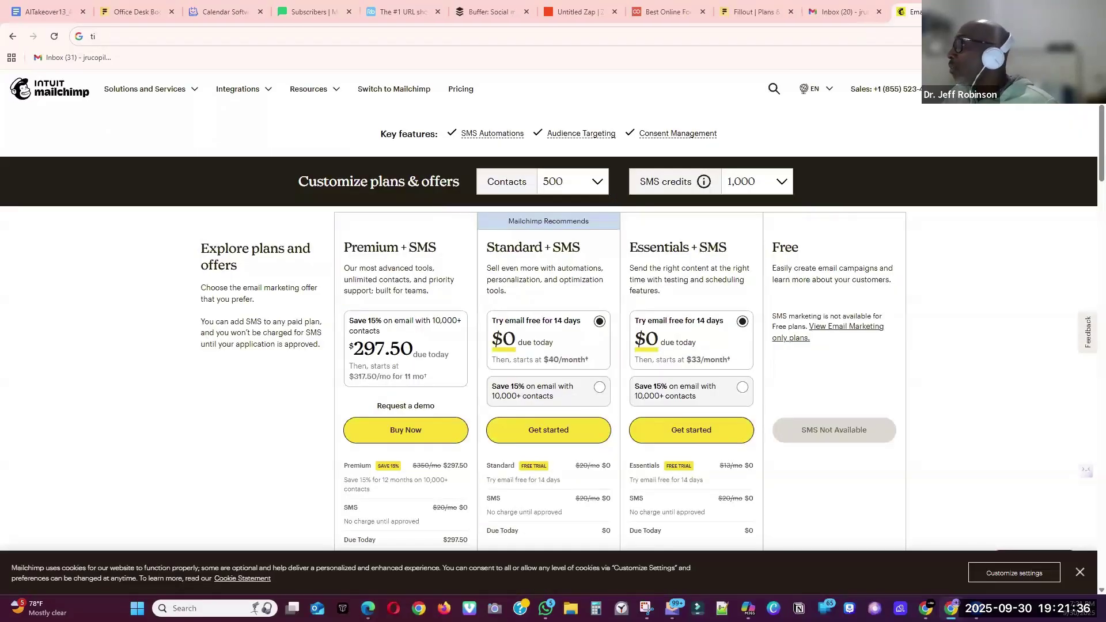
{"action": "key", "text": "ctrl+w"}
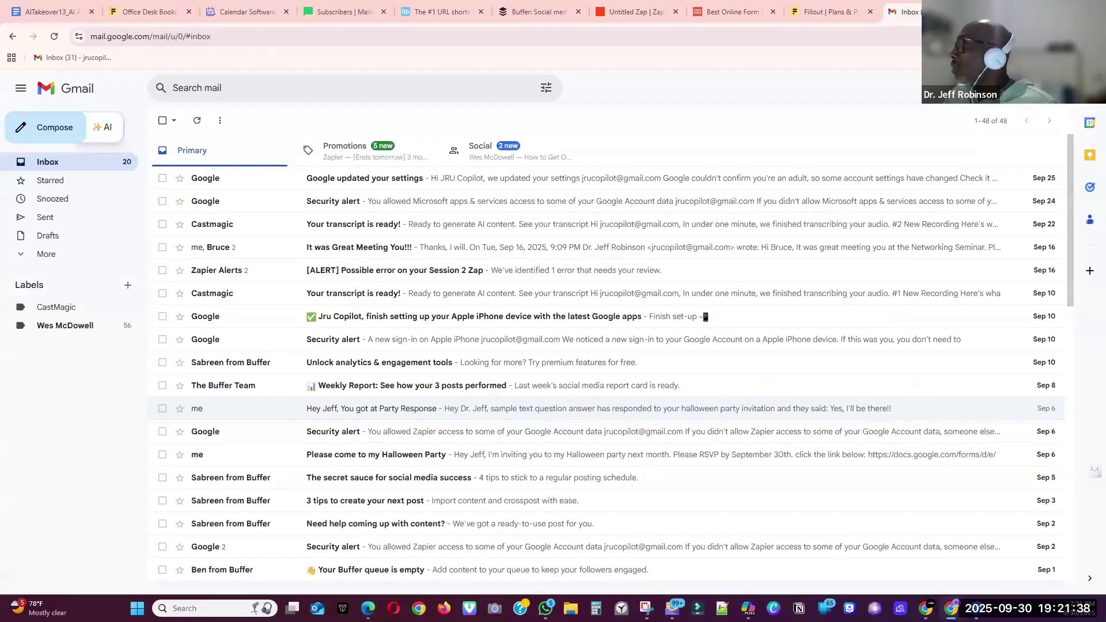
{"action": "left_click_drag", "start_coordinate": [934, 13], "coordinate": [323, 33]}
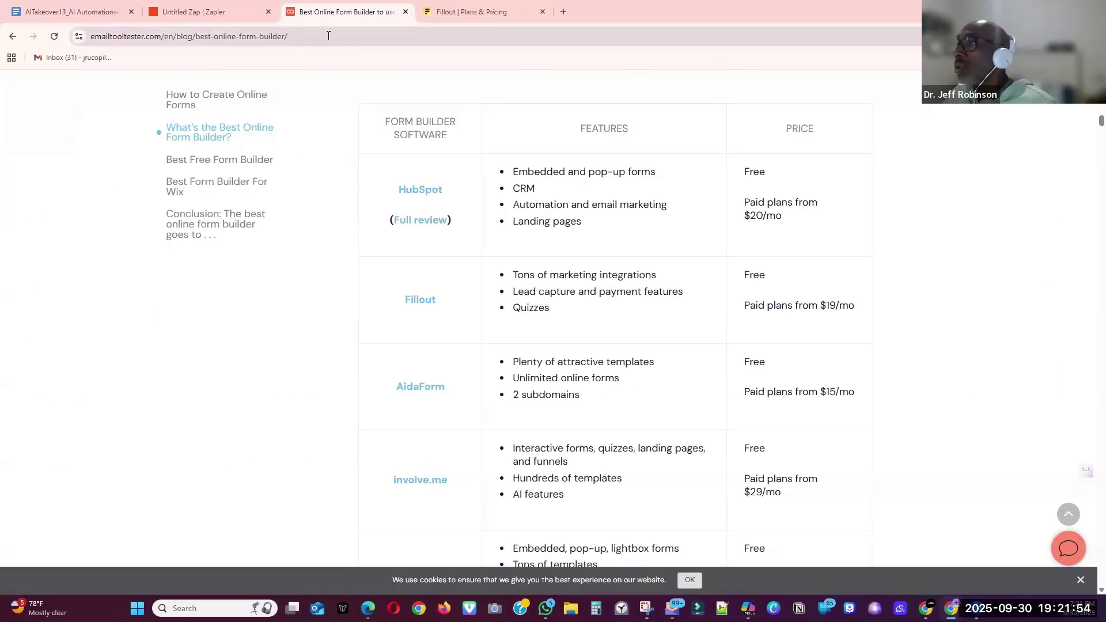
Step: Go to the Gmail inbox, then launch Google Sheets from the Google apps grid
{"action": "left_click", "coordinate": [328, 35]}
{"action": "left_click", "coordinate": [48, 60]}
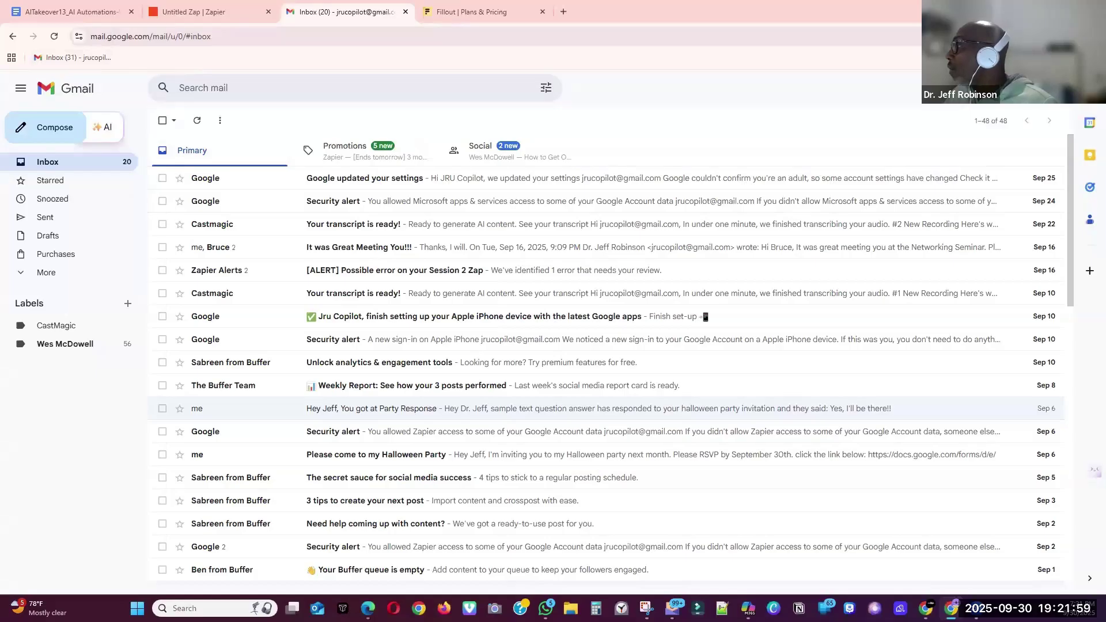
{"action": "left_click", "coordinate": [1063, 87]}
{"action": "left_click", "coordinate": [997, 190]}
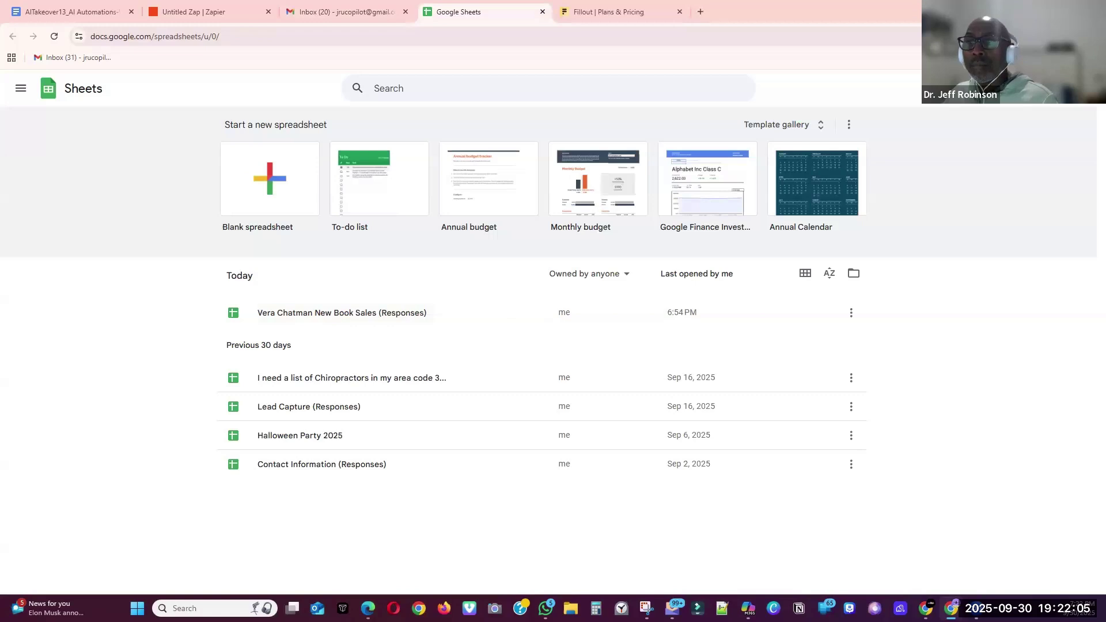
{"action": "left_click", "coordinate": [348, 318]}
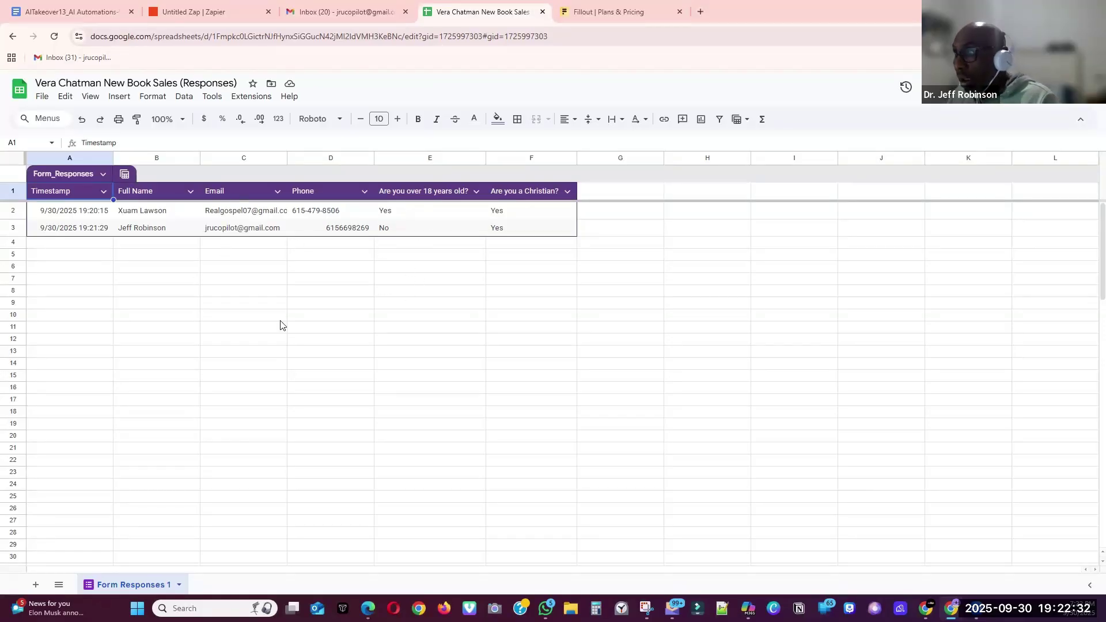
{"action": "left_click", "coordinate": [213, 13]}
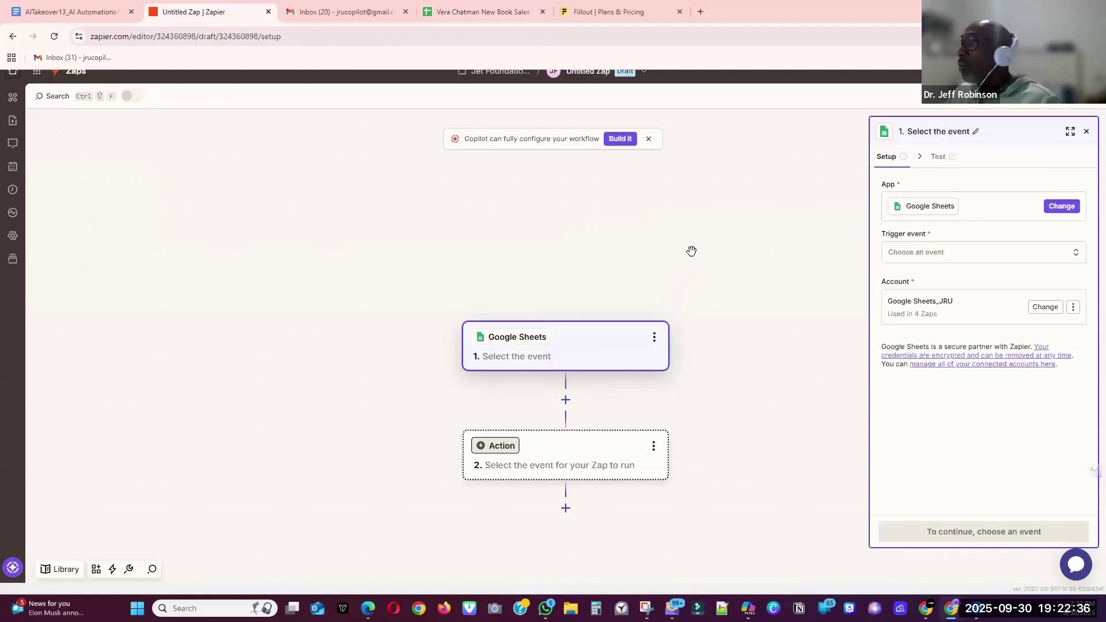
Step: Set the Google Sheets trigger event to New or Updated Spreadsheet Row and continue to Configure
{"action": "left_click", "coordinate": [494, 11]}
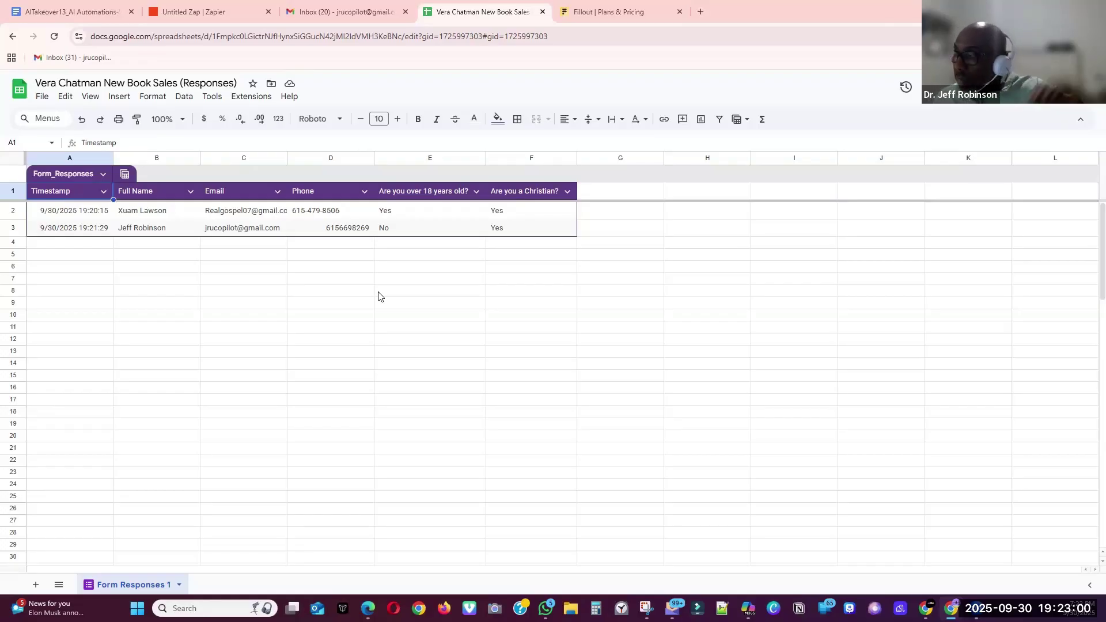
{"action": "left_click", "coordinate": [211, 12]}
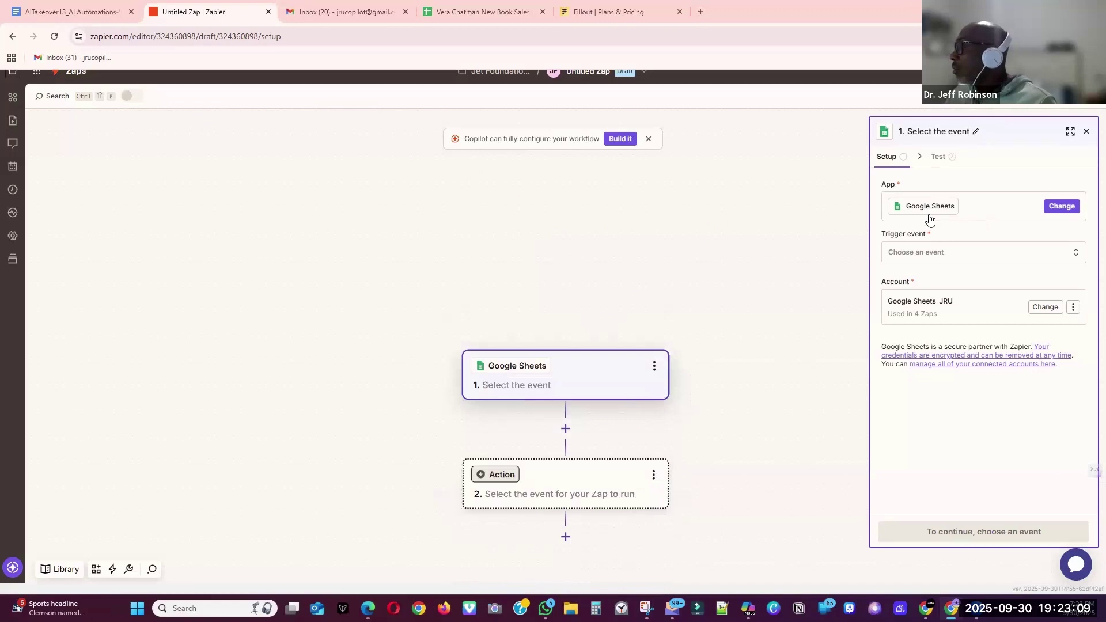
{"action": "left_click", "coordinate": [941, 254]}
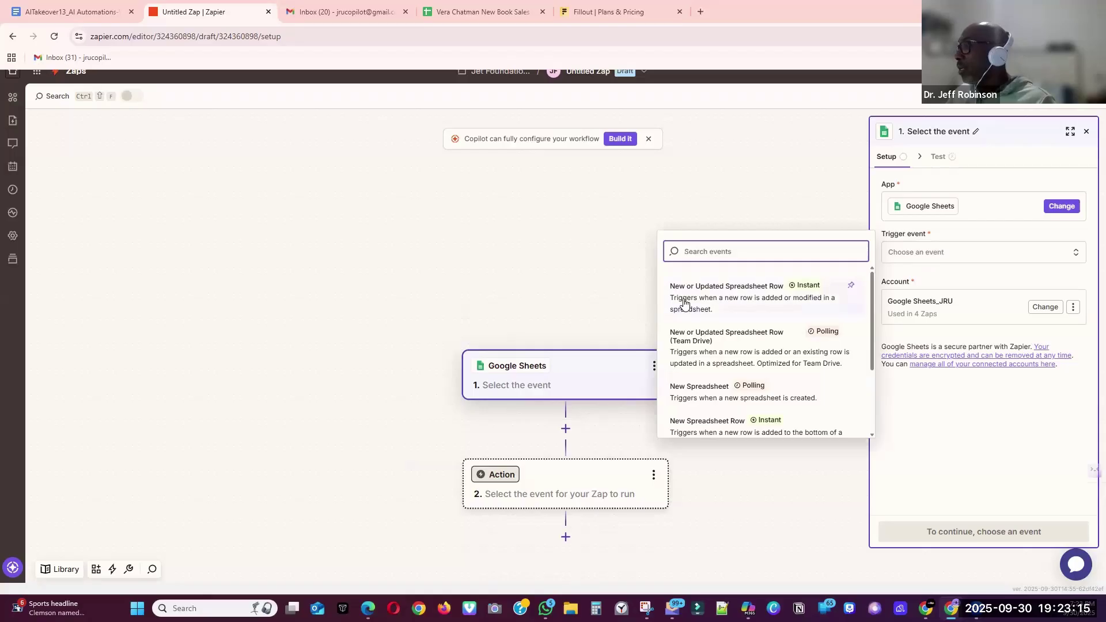
{"action": "left_click", "coordinate": [744, 298]}
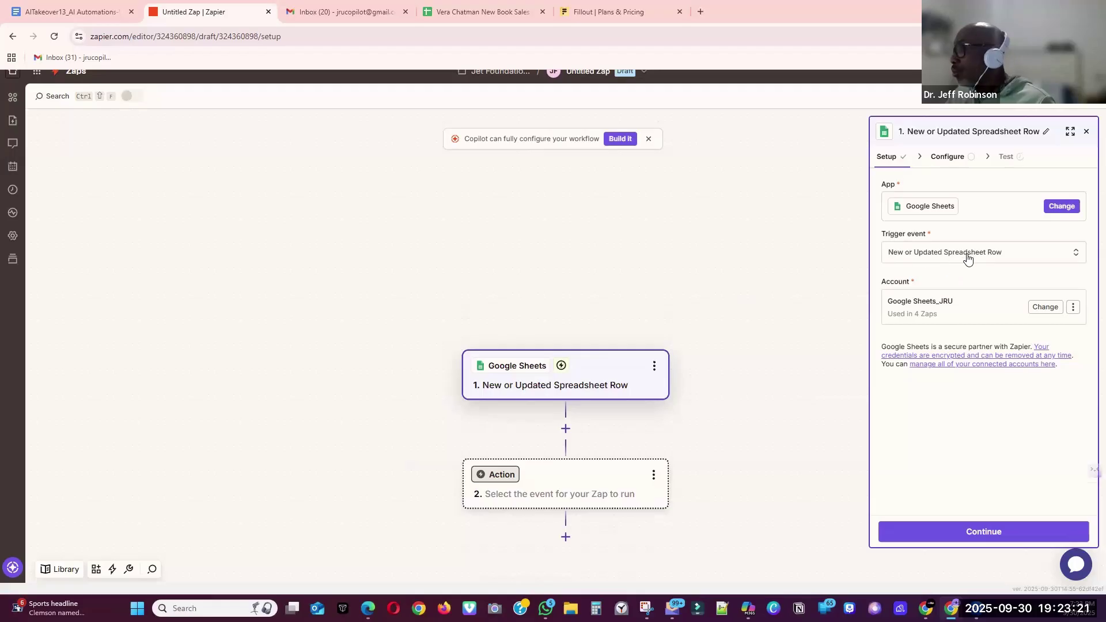
{"action": "left_click", "coordinate": [508, 14]}
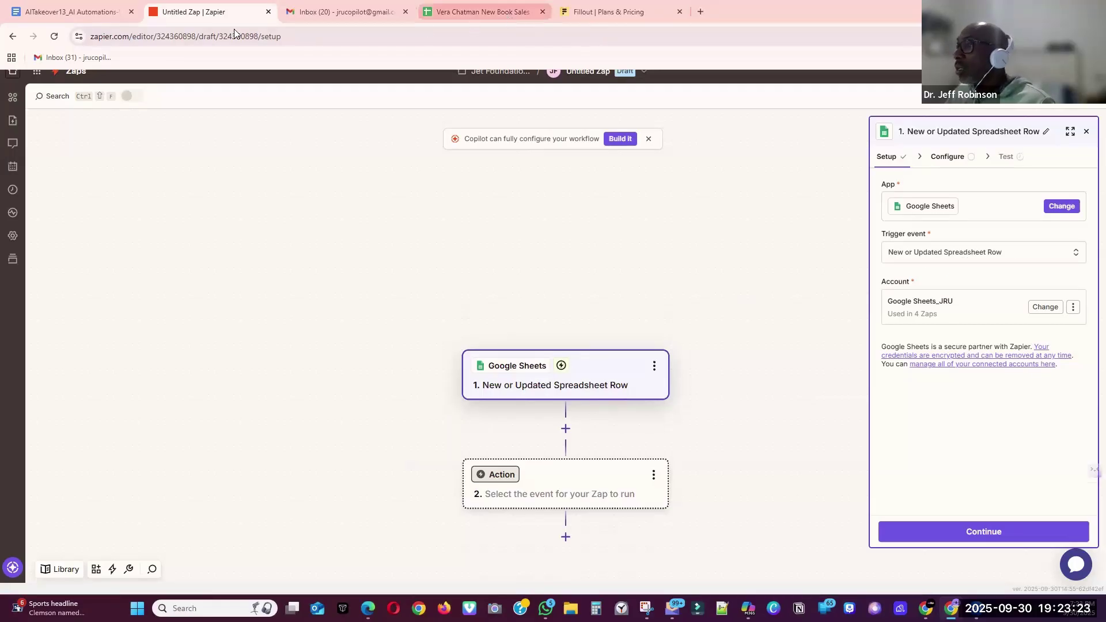
{"action": "left_click", "coordinate": [213, 14]}
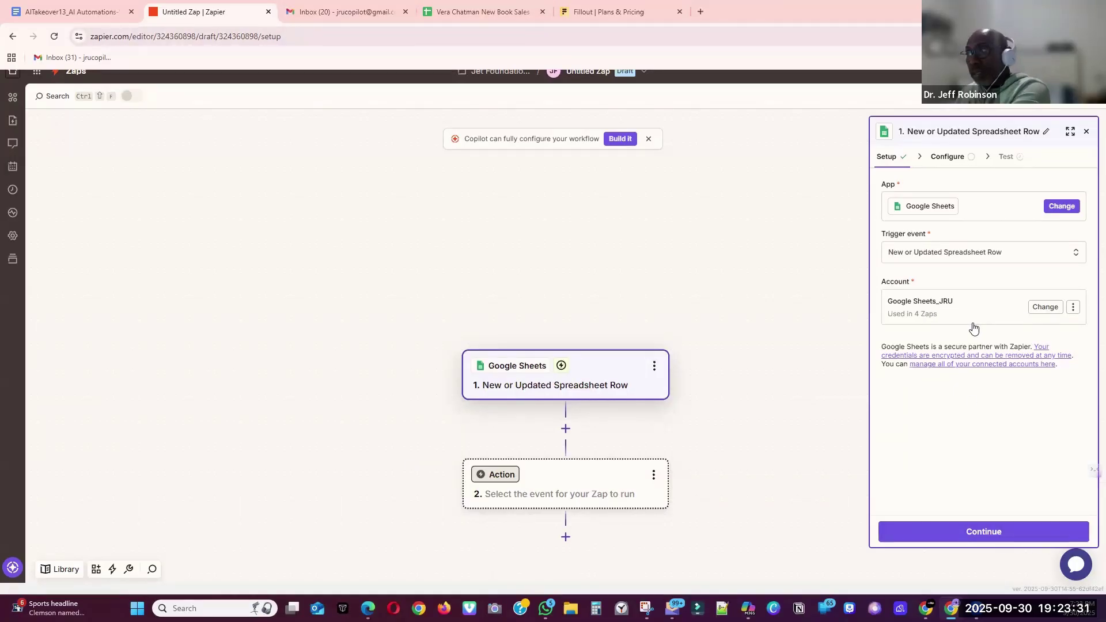
{"action": "left_click", "coordinate": [997, 532]}
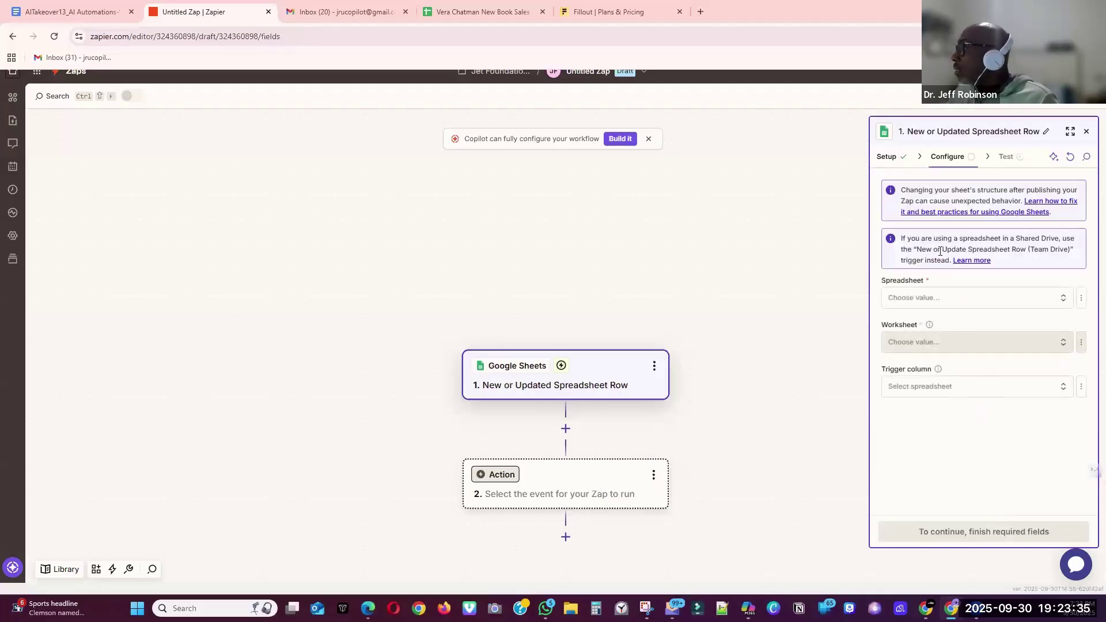
Step: Search the spreadsheet list for 'vera' while cross-checking the responses sheet
{"action": "left_click", "coordinate": [966, 300]}
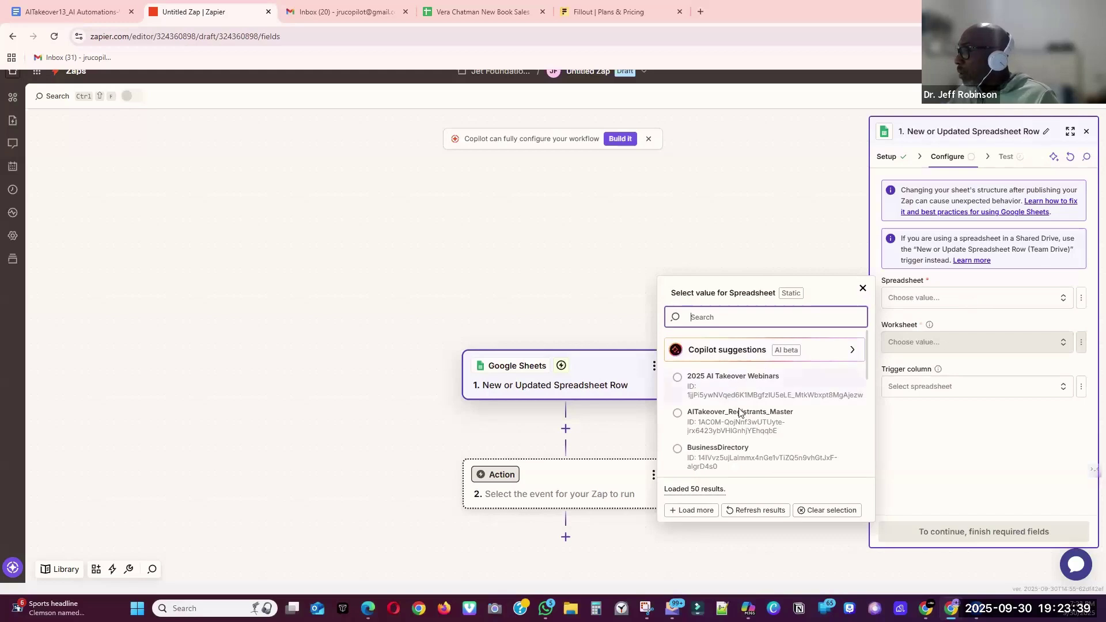
{"action": "type", "text": "vera"}
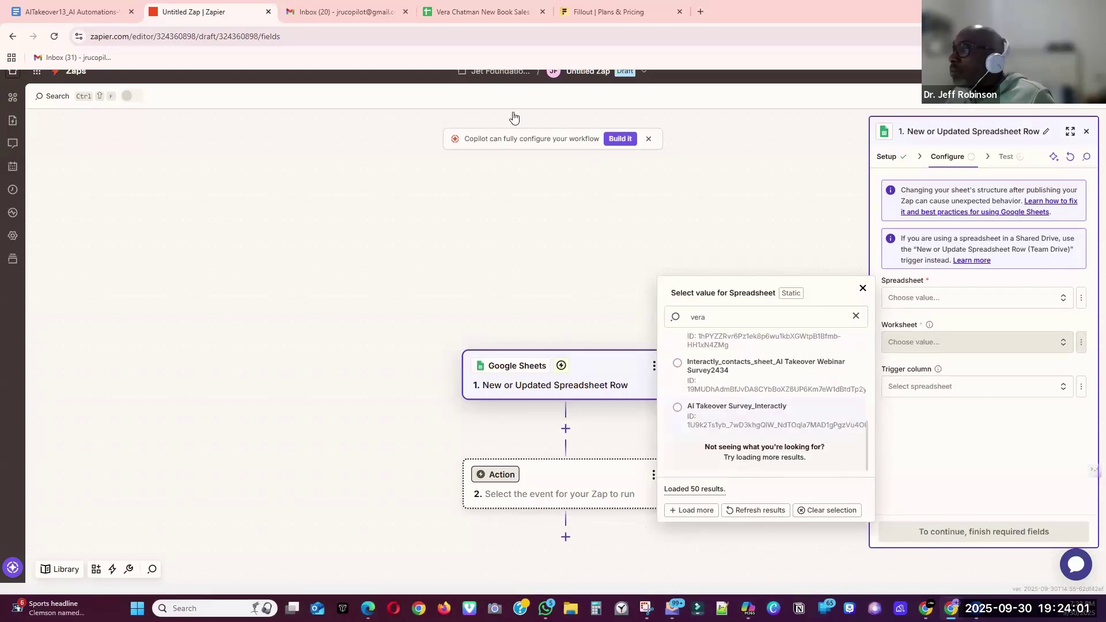
{"action": "left_click", "coordinate": [465, 14]}
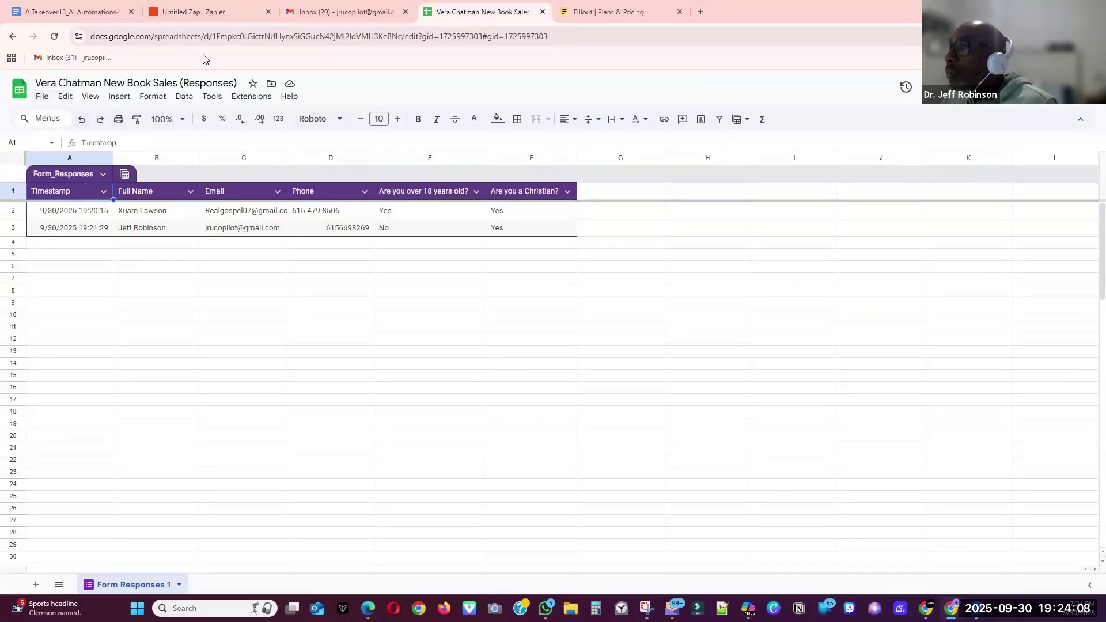
{"action": "left_click", "coordinate": [216, 16]}
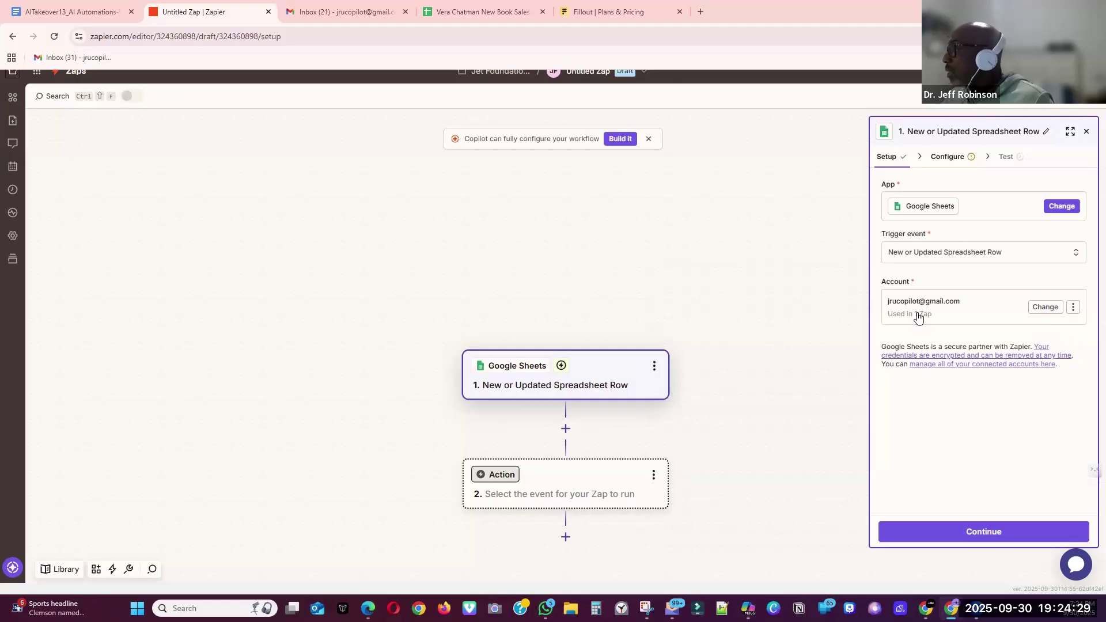
{"action": "left_click", "coordinate": [982, 536]}
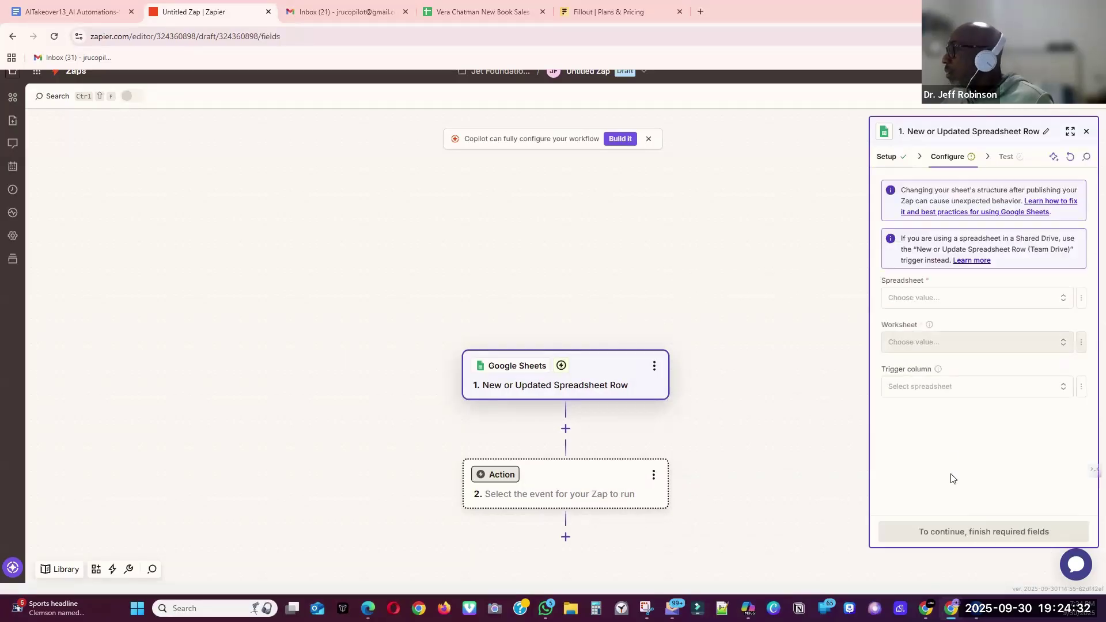
{"action": "left_click", "coordinate": [950, 300]}
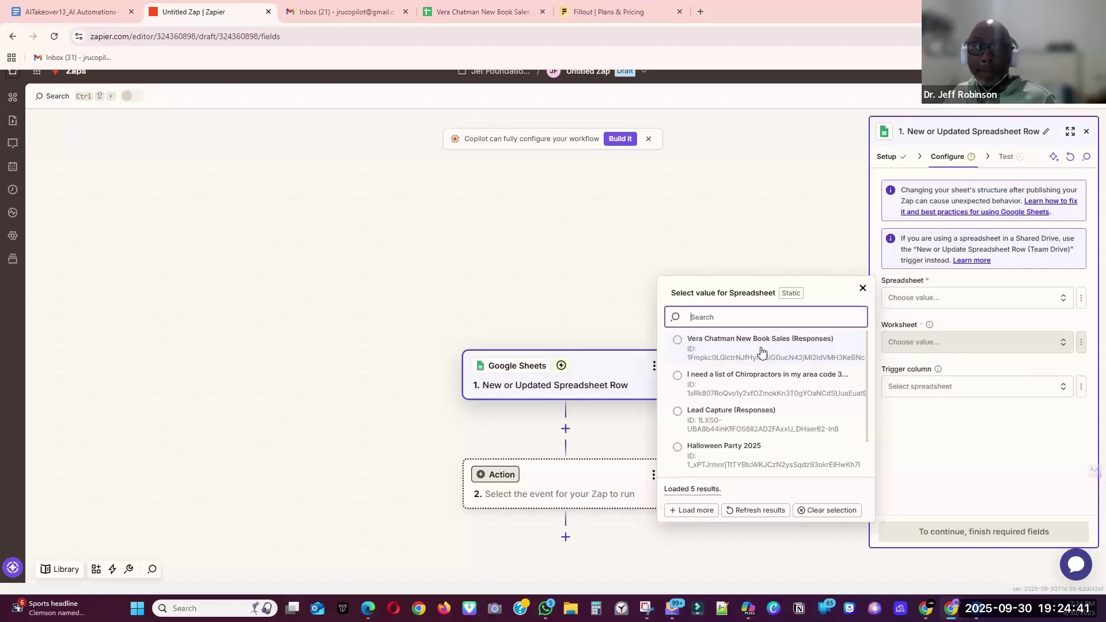
{"action": "left_click", "coordinate": [761, 351]}
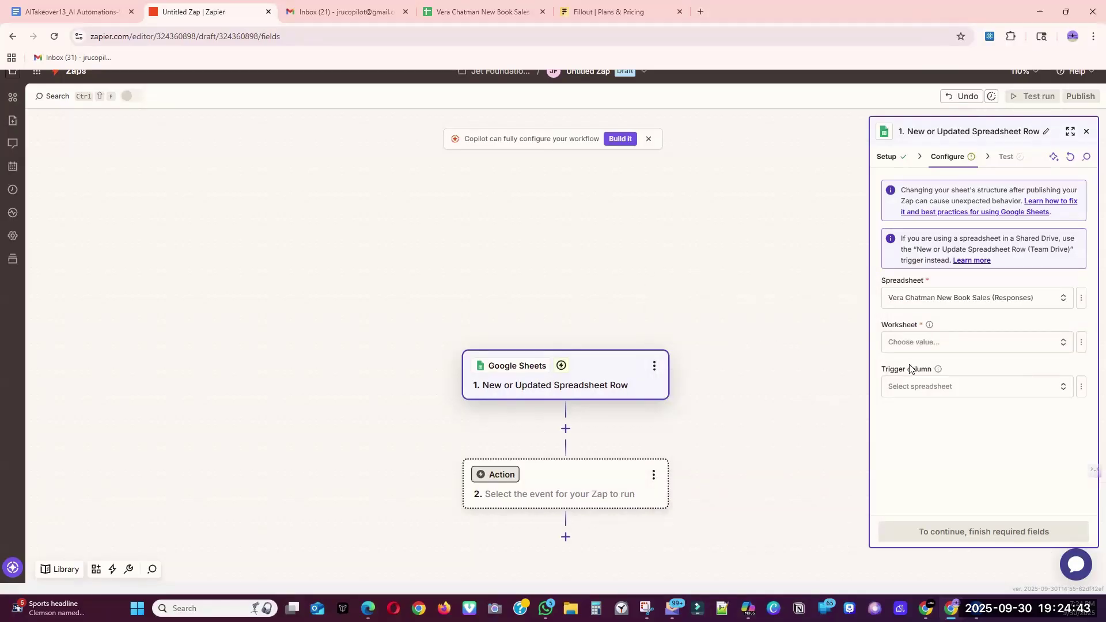
{"action": "left_click", "coordinate": [992, 347]}
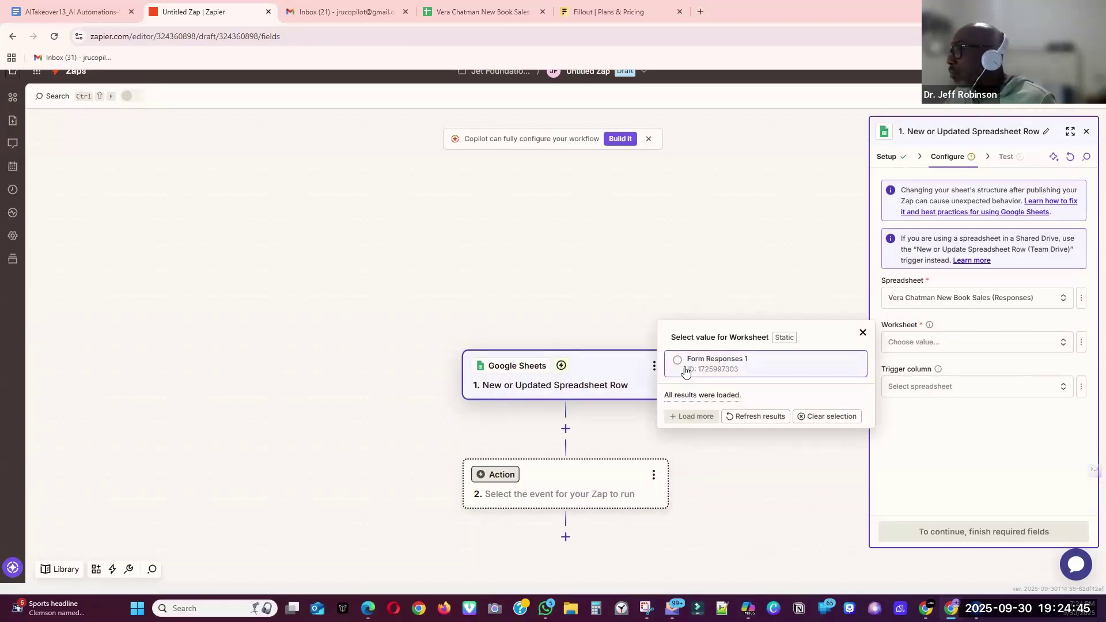
{"action": "left_click", "coordinate": [717, 364]}
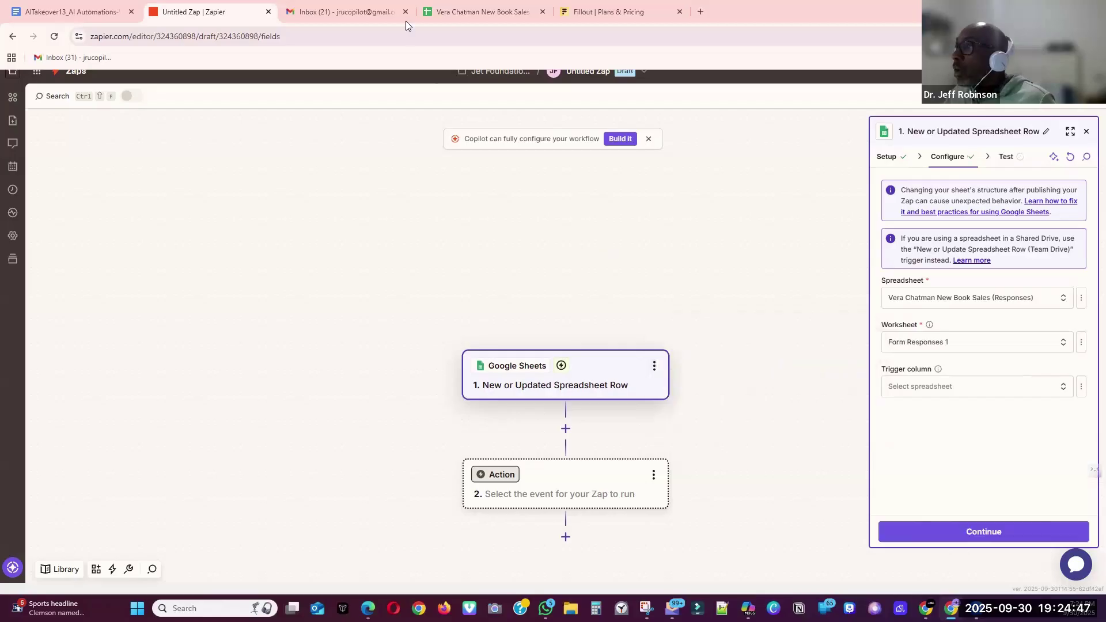
{"action": "left_click", "coordinate": [464, 12]}
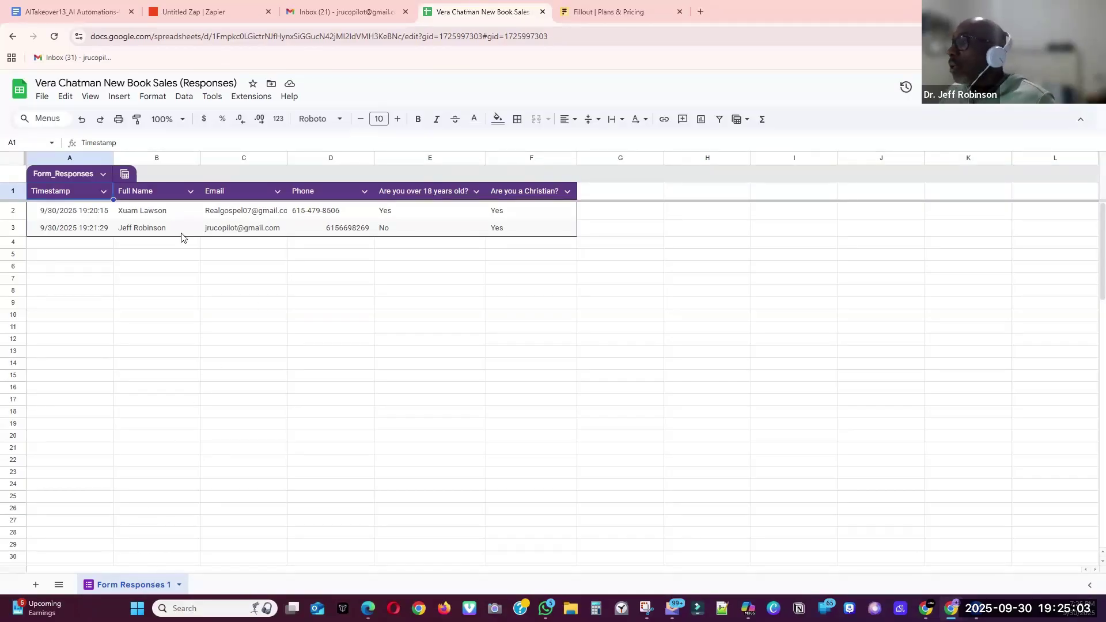
{"action": "left_click", "coordinate": [196, 12]}
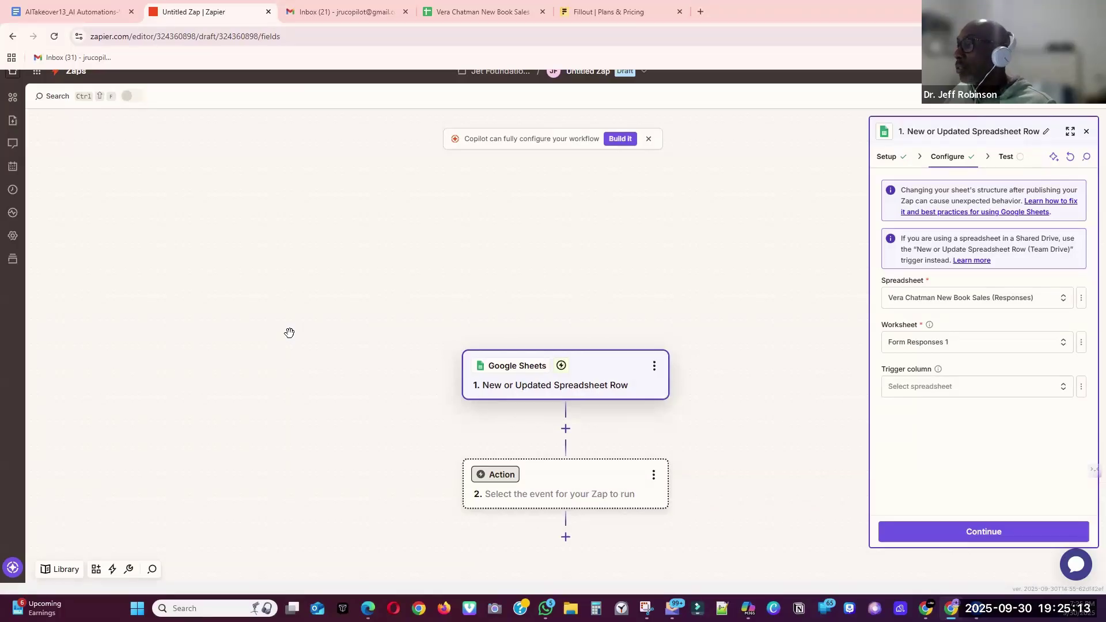
{"action": "left_click", "coordinate": [482, 11]}
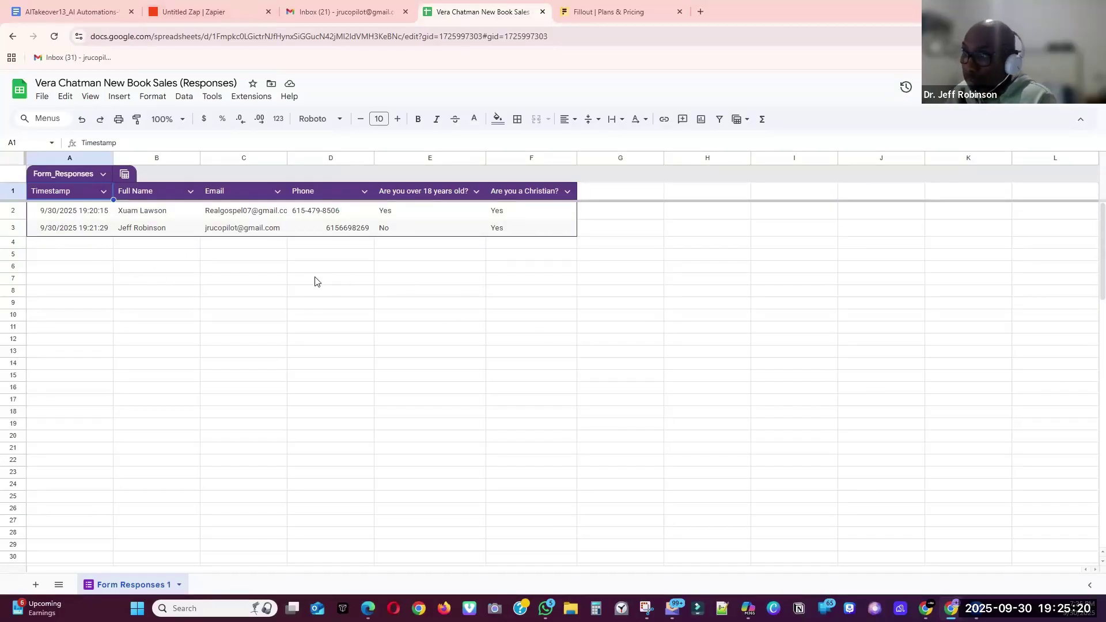
{"action": "left_click", "coordinate": [210, 16]}
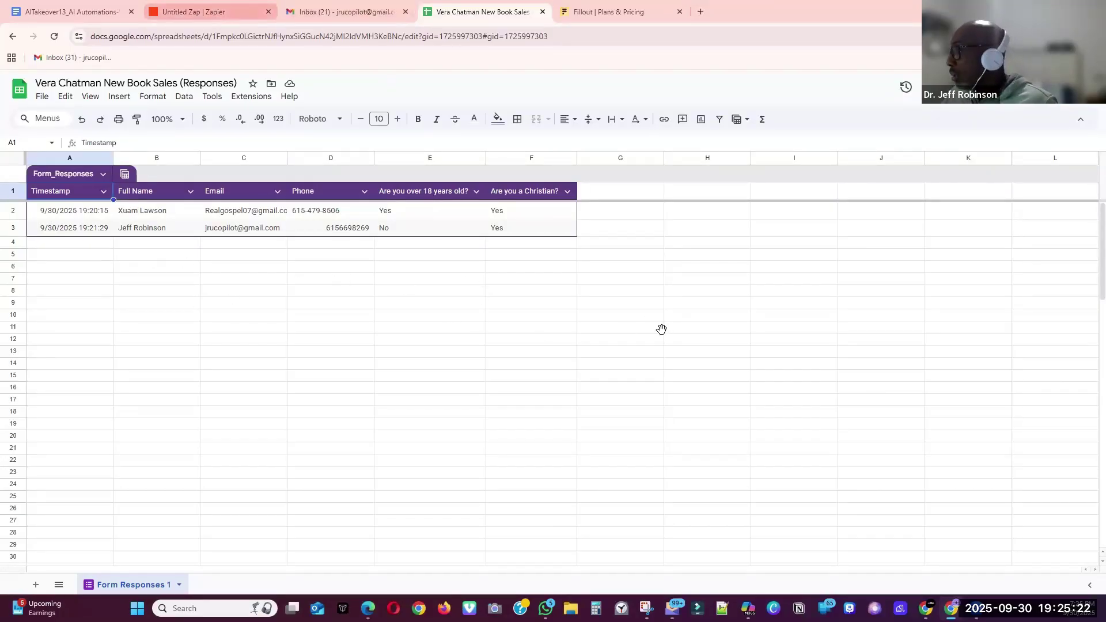
{"action": "left_click", "coordinate": [984, 537]}
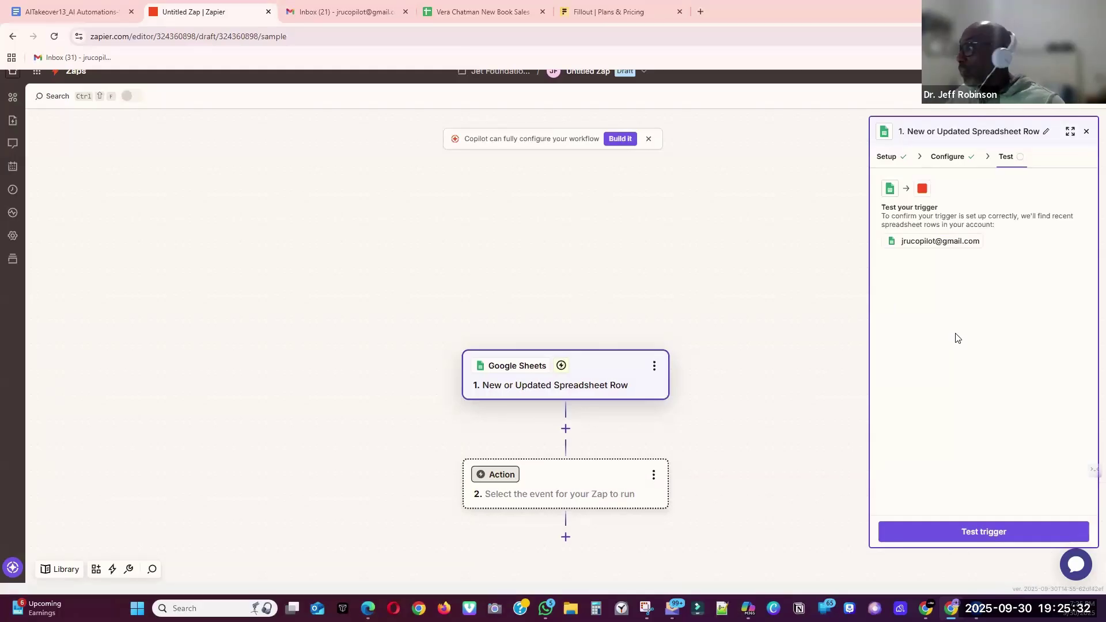
Step: Test the trigger and pick Spreadsheet Row A as the sample record
{"action": "left_click", "coordinate": [985, 534]}
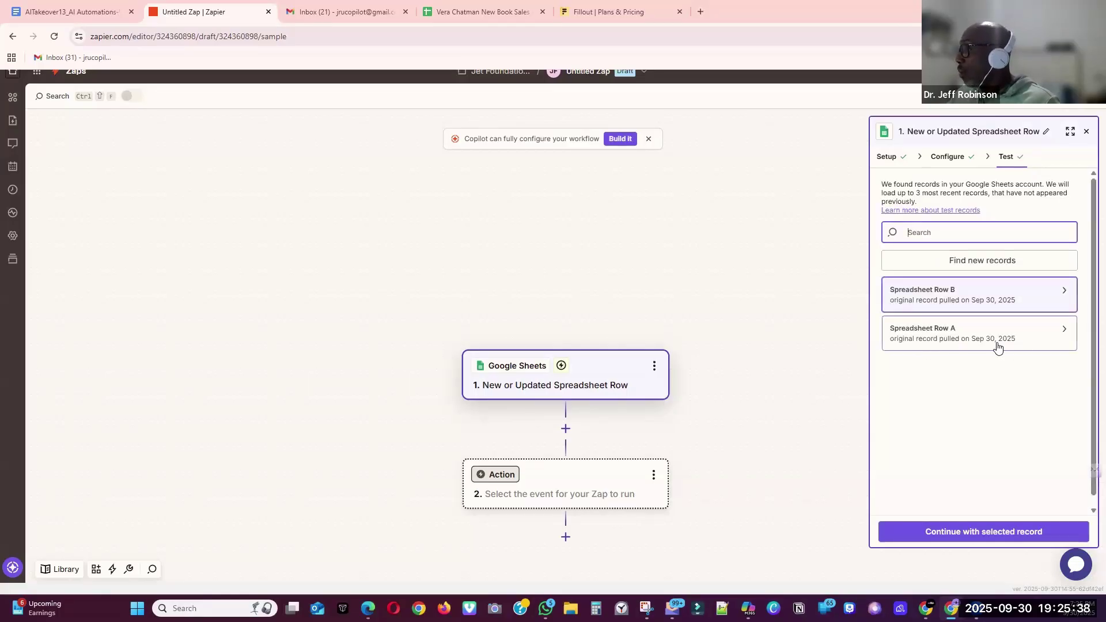
{"action": "left_click", "coordinate": [1064, 338]}
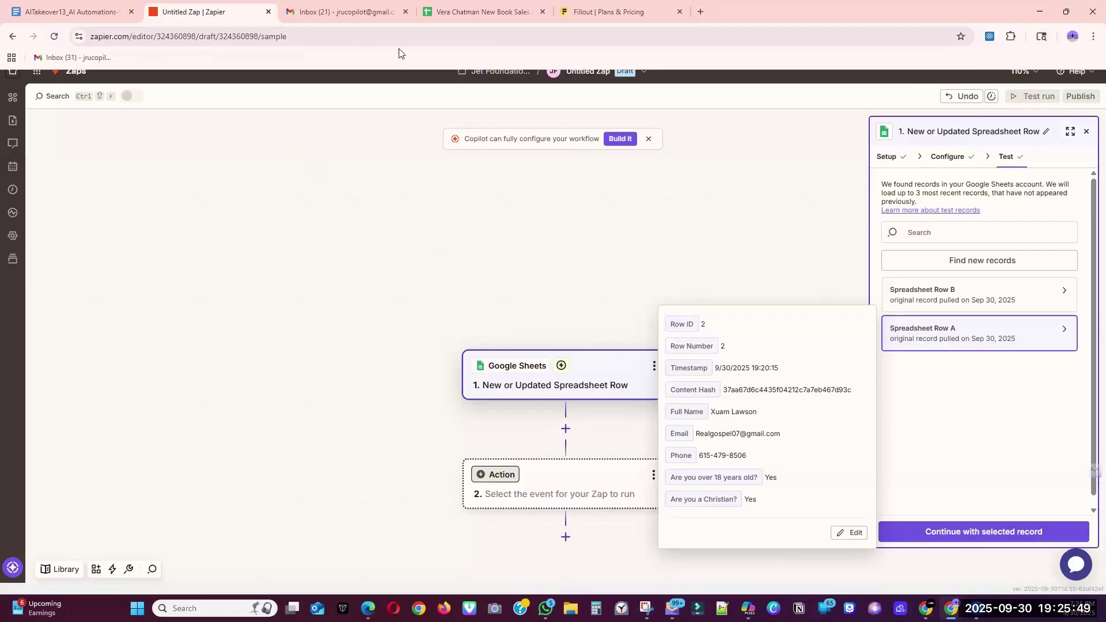
{"action": "left_click", "coordinate": [607, 15]}
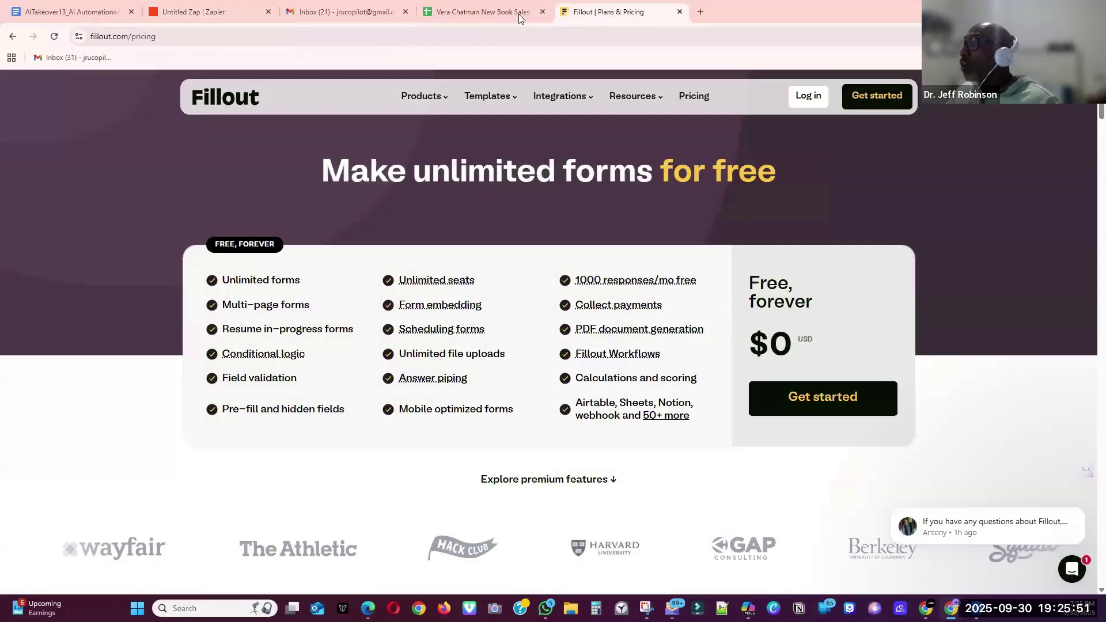
{"action": "left_click", "coordinate": [477, 12]}
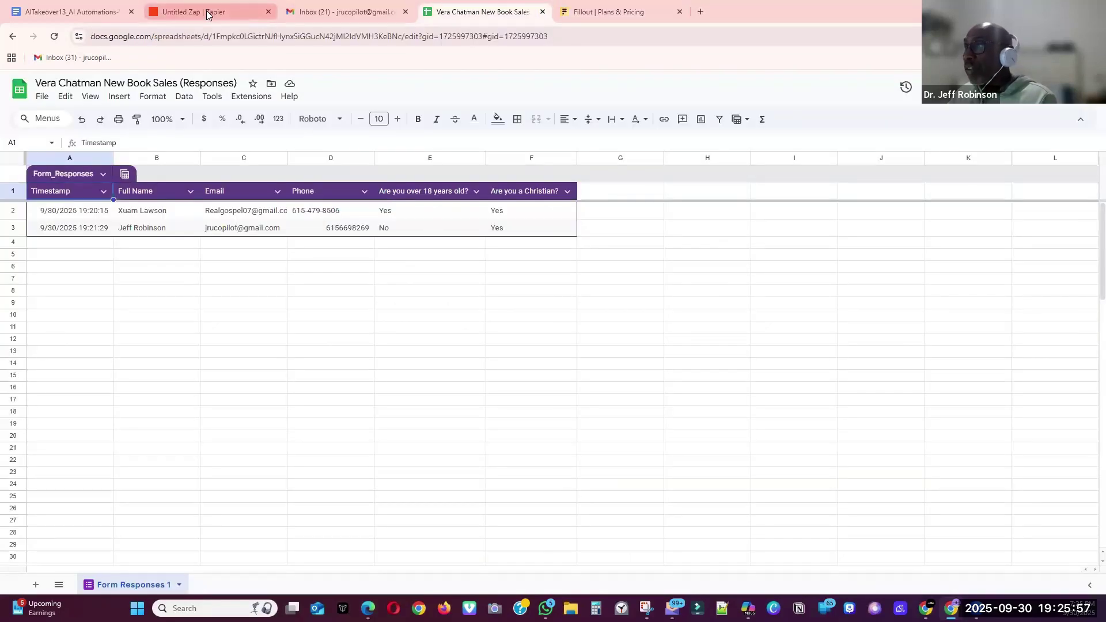
{"action": "left_click", "coordinate": [207, 15]}
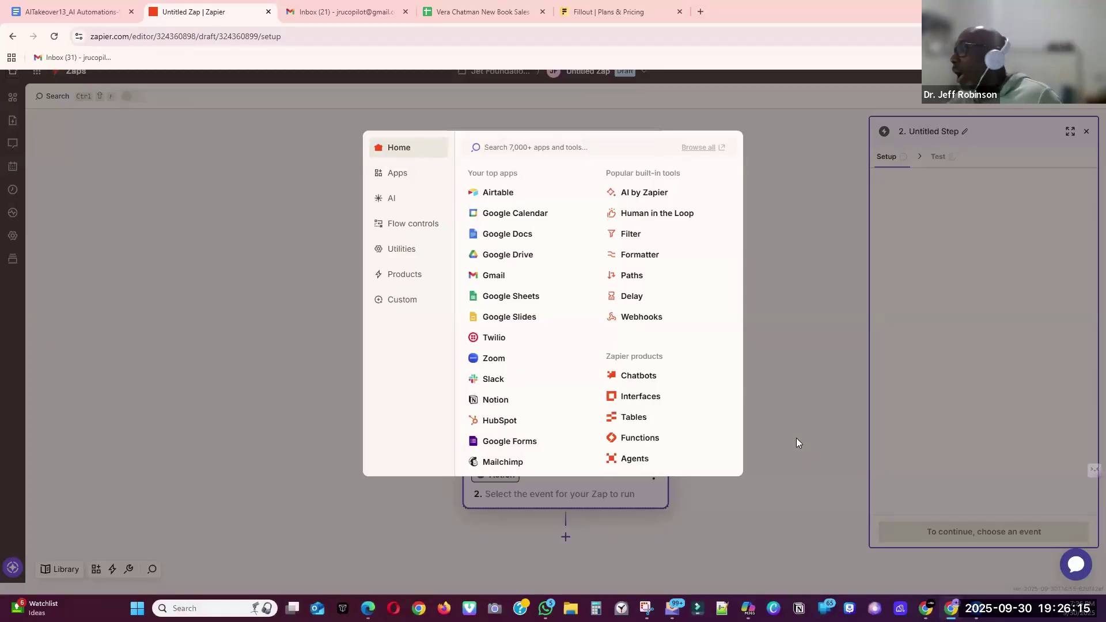
Step: Reopen the step 2 app chooser, search 'Mail' and select MailerLite
{"action": "left_click", "coordinate": [806, 343]}
{"action": "left_click", "coordinate": [768, 410]}
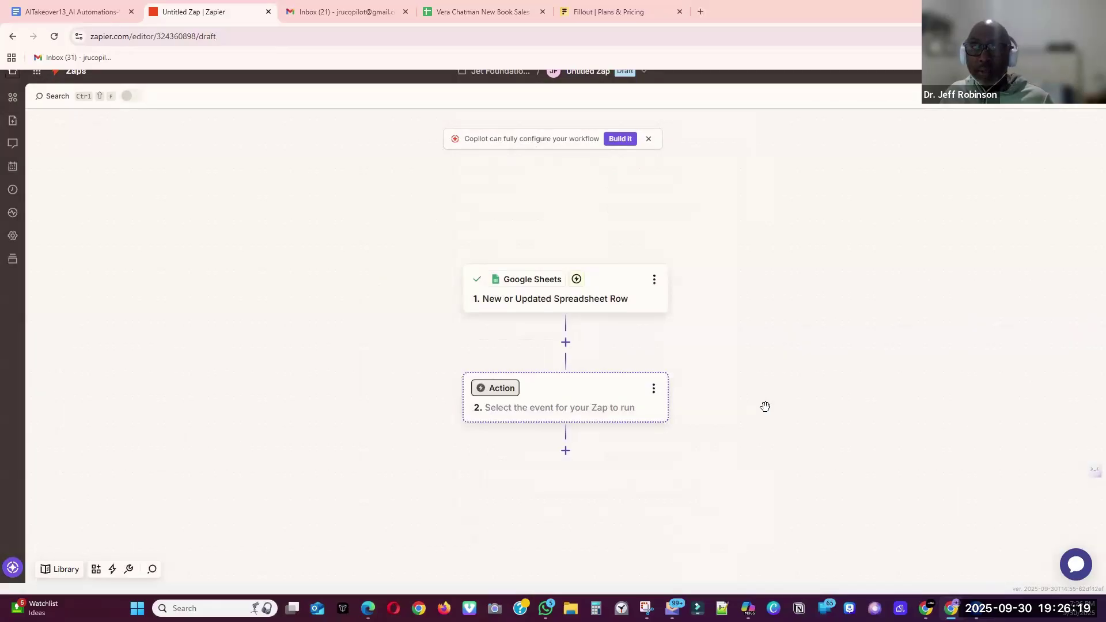
{"action": "left_click", "coordinate": [567, 344]}
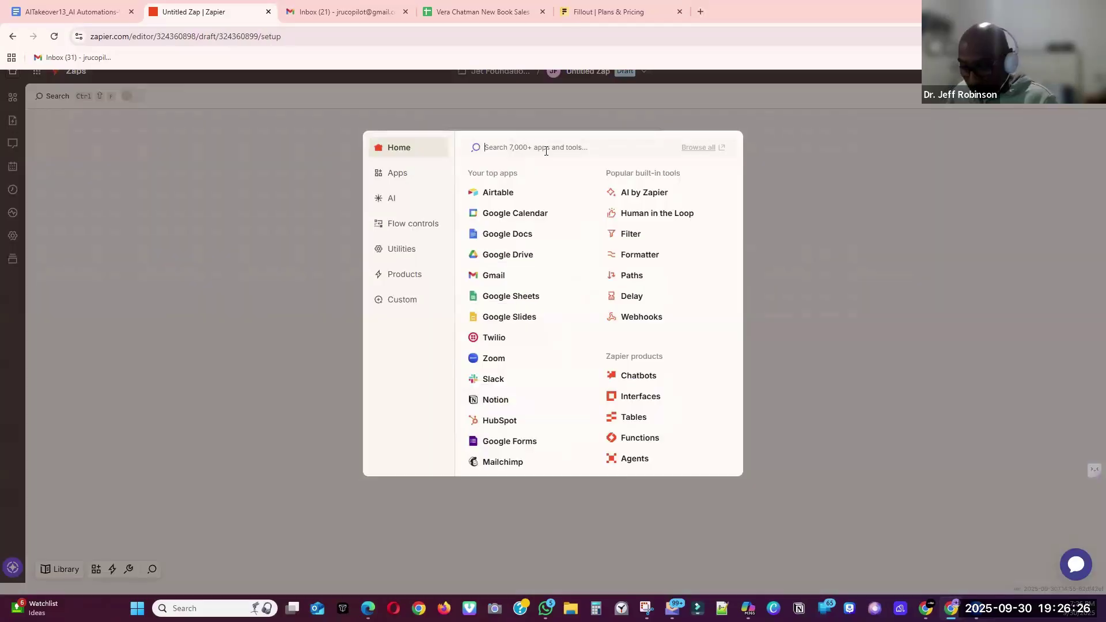
{"action": "type", "text": "Mail"}
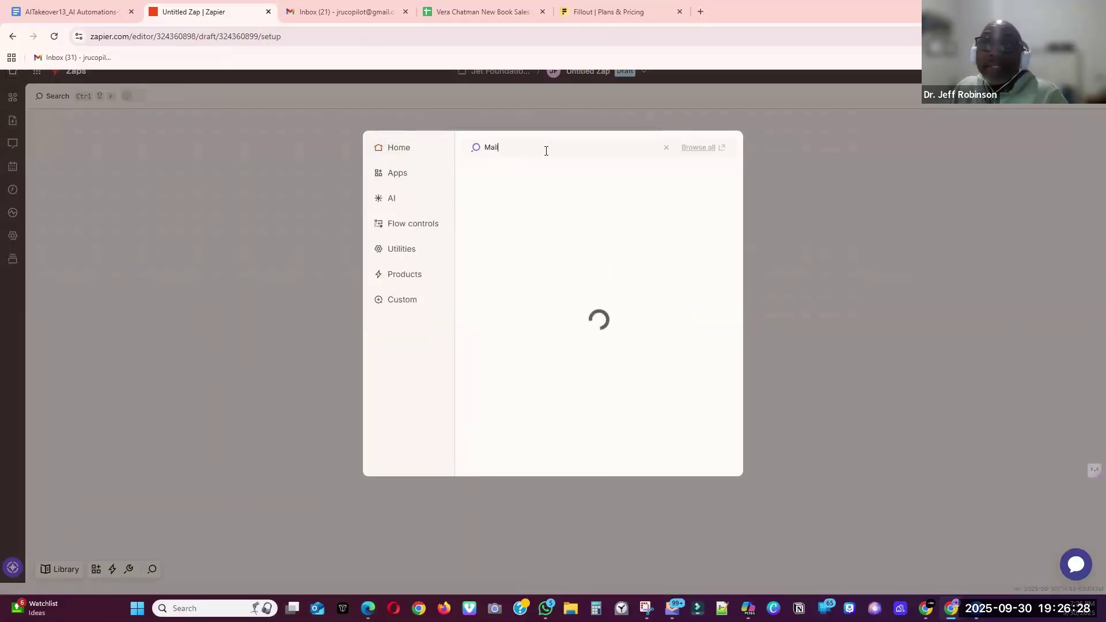
{"action": "key", "text": "BackSpace"}
{"action": "key", "text": "BackSpace"}
{"action": "key", "text": "BackSpace"}
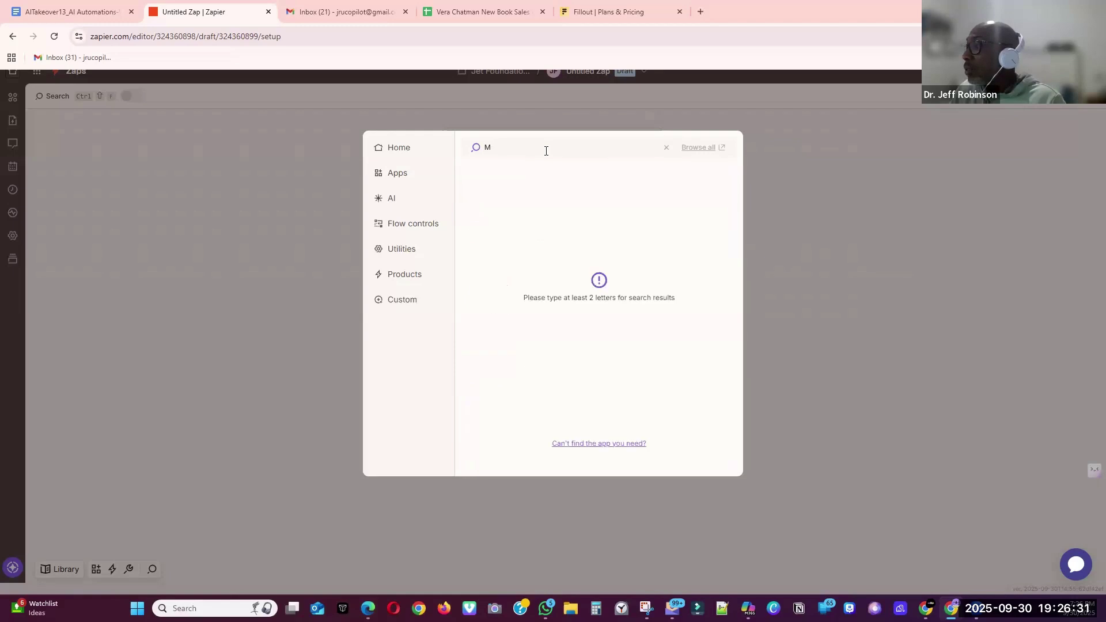
{"action": "type", "text": "ail"}
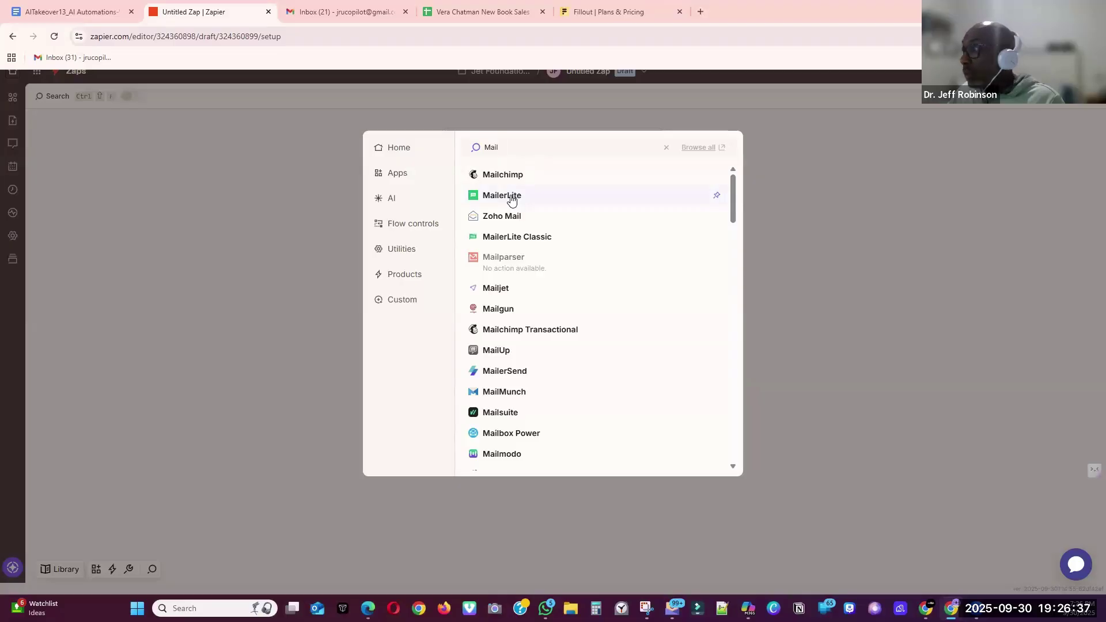
{"action": "left_click", "coordinate": [510, 200]}
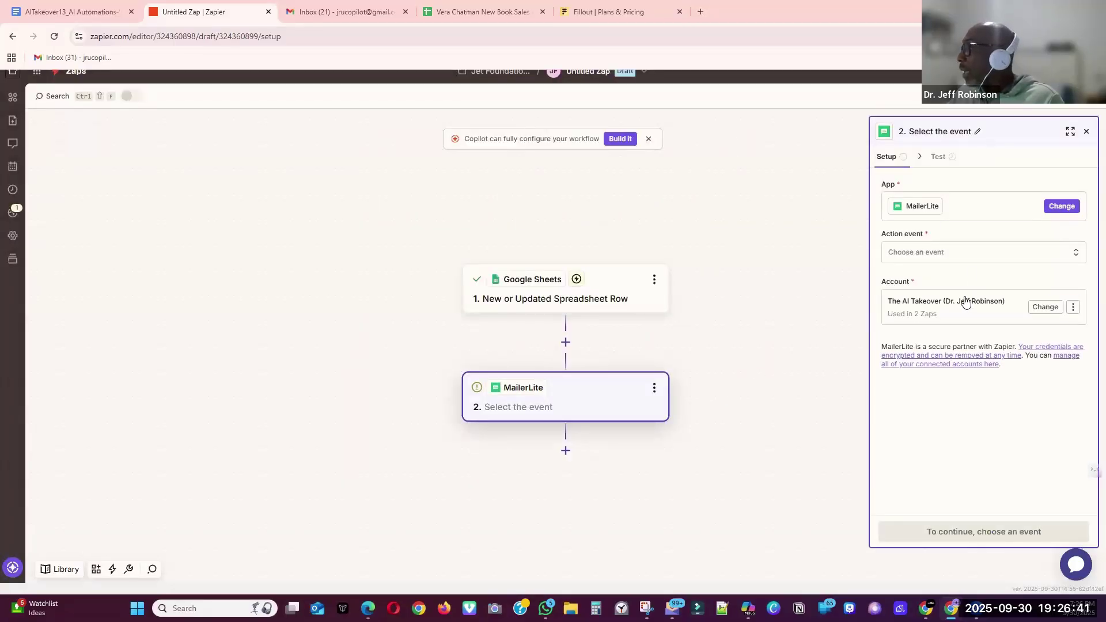
Step: Set the MailerLite event to Add Subscriber to a Group and authorize a newly connected MailerLite account
{"action": "left_click", "coordinate": [961, 254]}
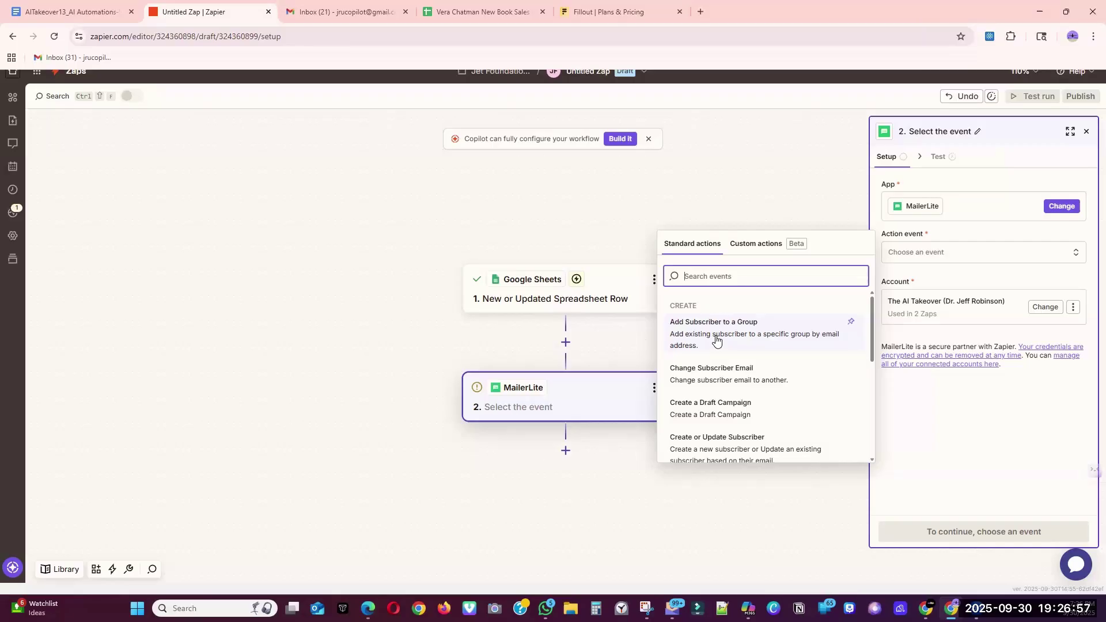
{"action": "left_click", "coordinate": [716, 340]}
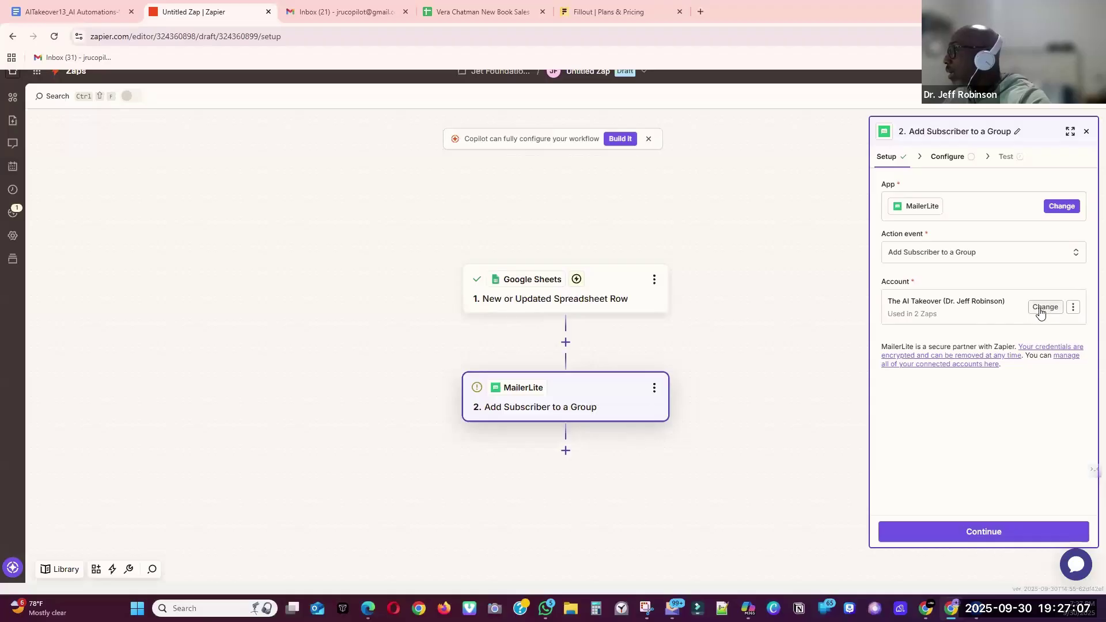
{"action": "left_click", "coordinate": [1045, 307]}
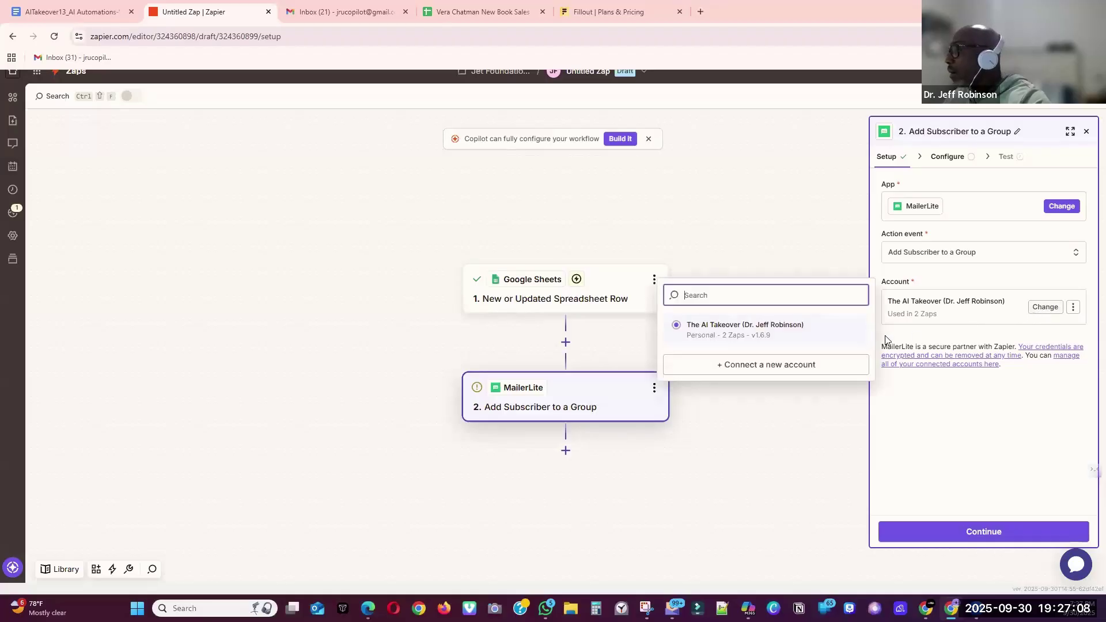
{"action": "left_click", "coordinate": [763, 364]}
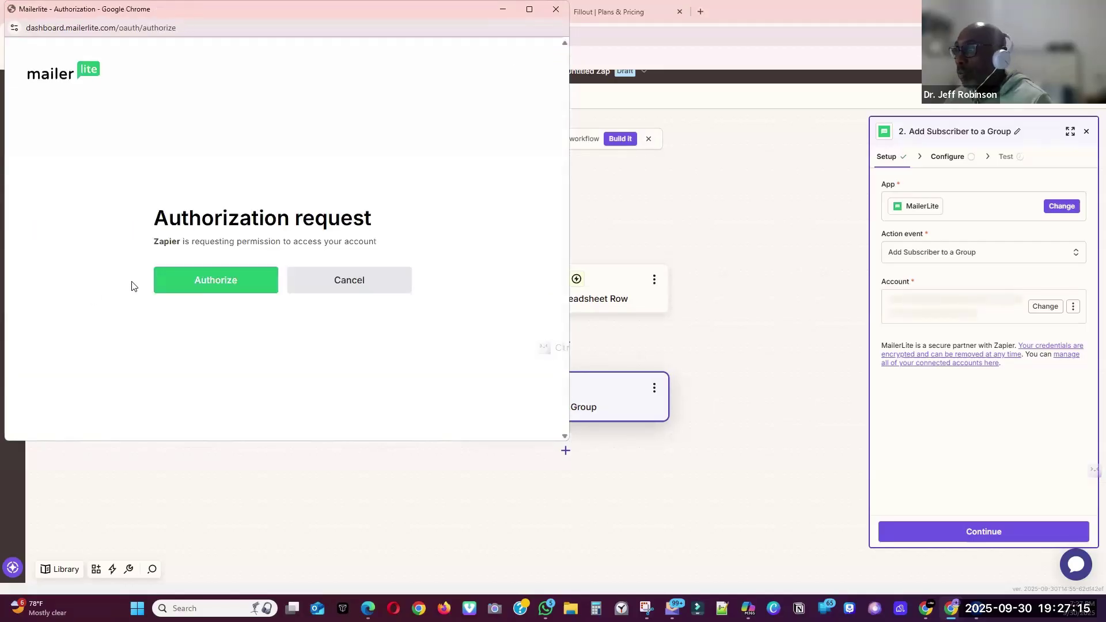
{"action": "left_click", "coordinate": [212, 281]}
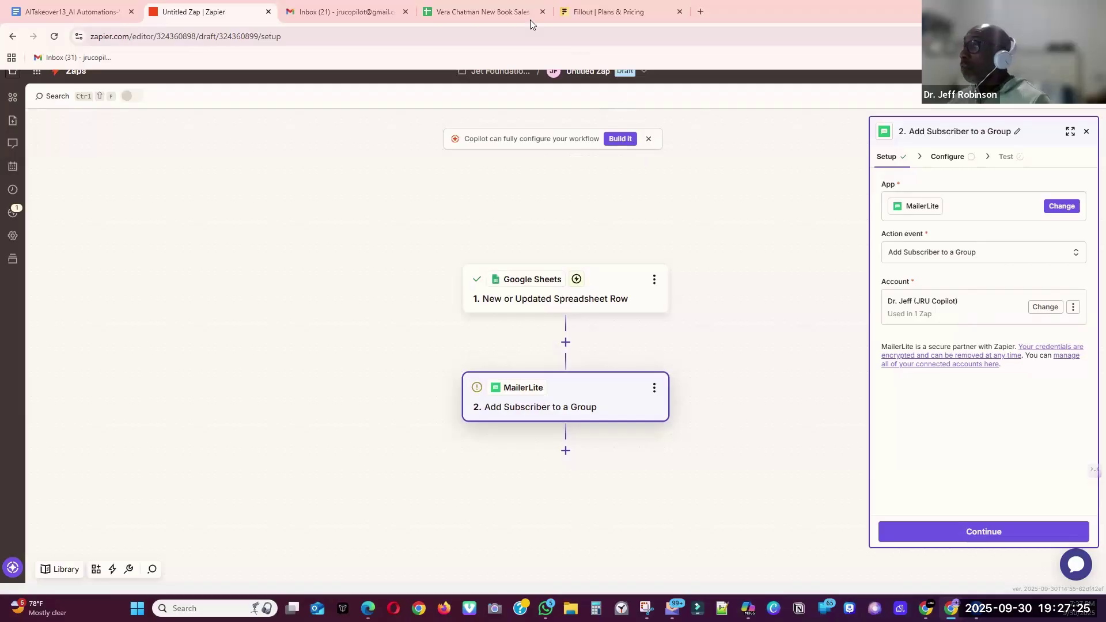
Step: In a new tab, search the web for 'maillerlite' and open the official MailerLite site
{"action": "left_click", "coordinate": [701, 11]}
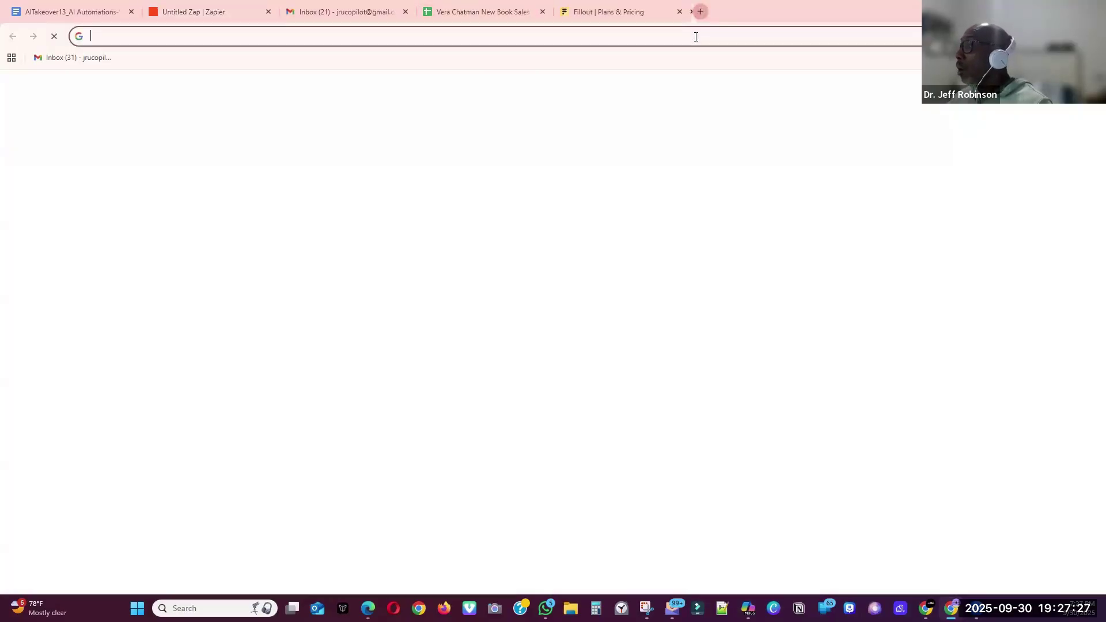
{"action": "type", "text": "mai"}
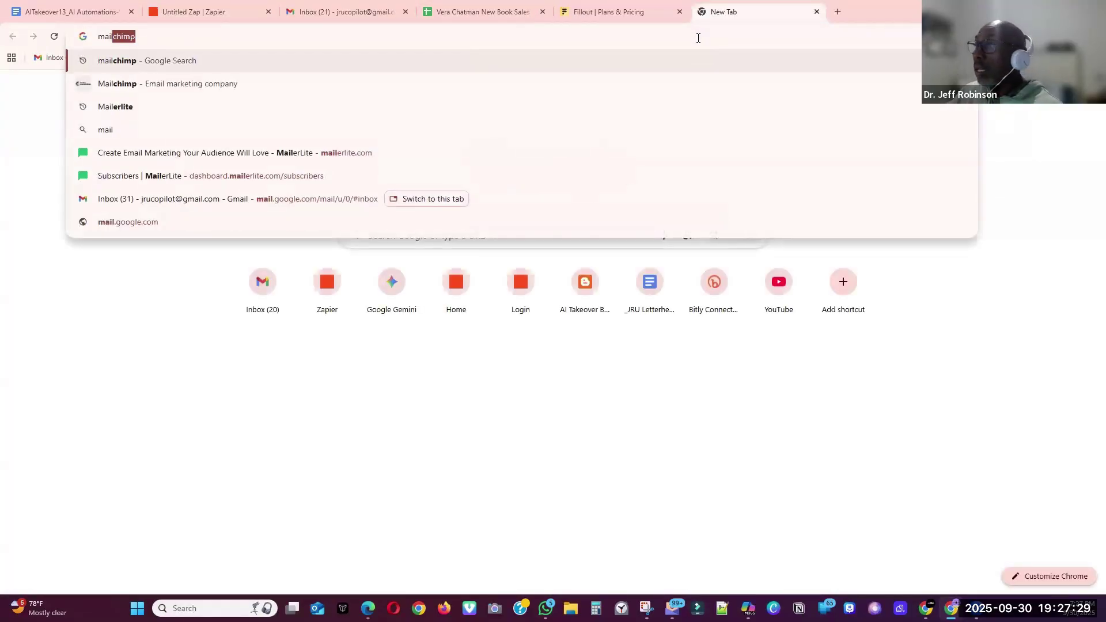
{"action": "type", "text": "llerlite"}
{"action": "key", "text": "Return"}
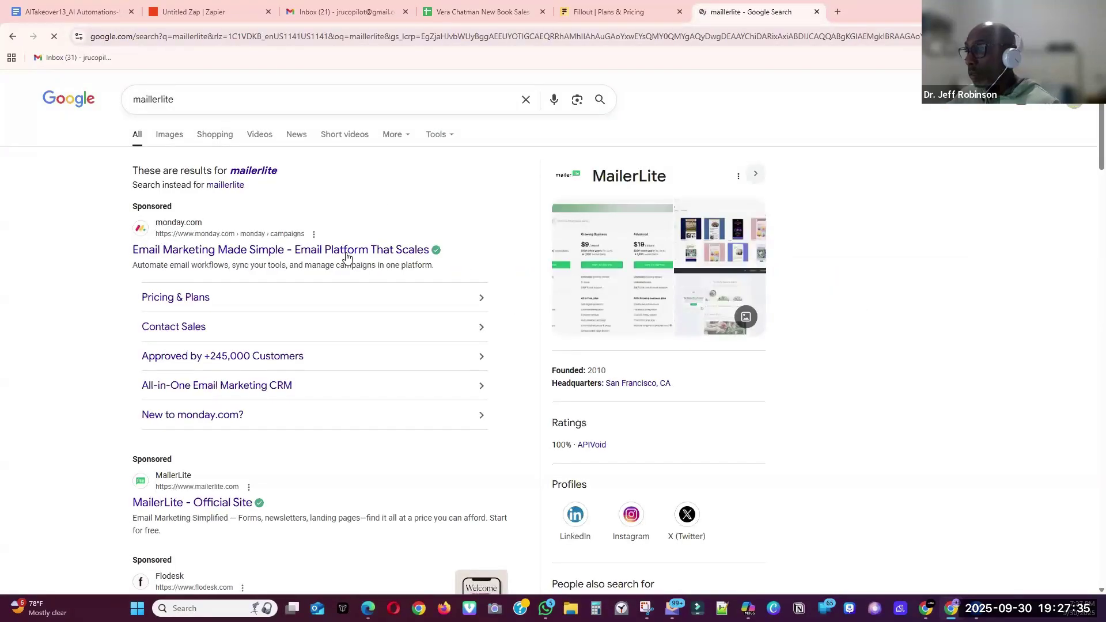
{"action": "scroll", "coordinate": [235, 345], "scroll_direction": "down", "scroll_amount": 3}
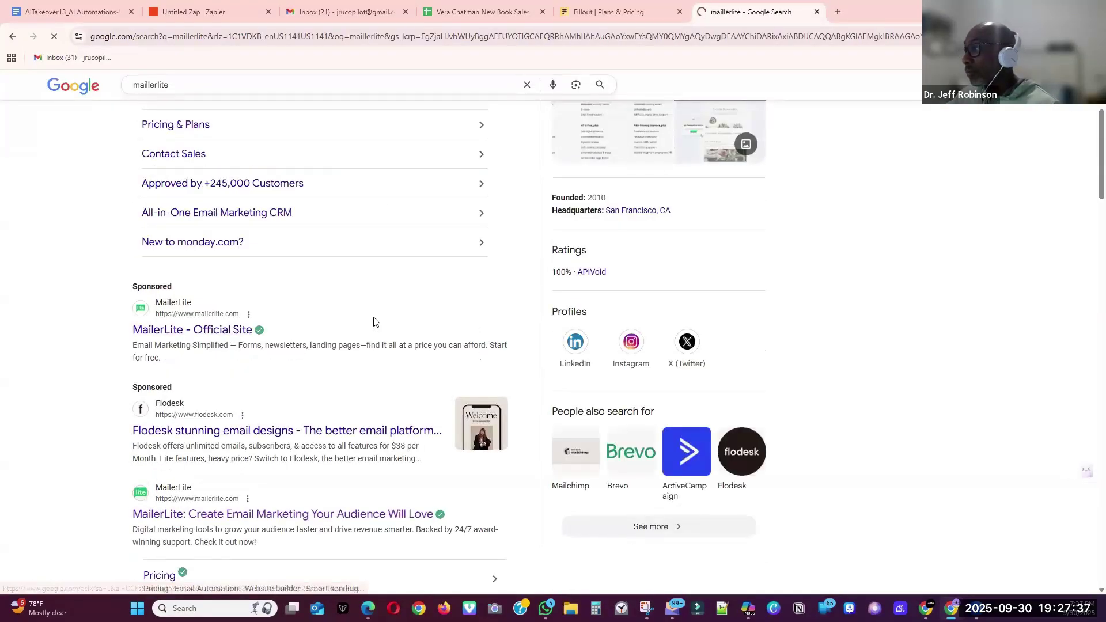
{"action": "left_click", "coordinate": [212, 336]}
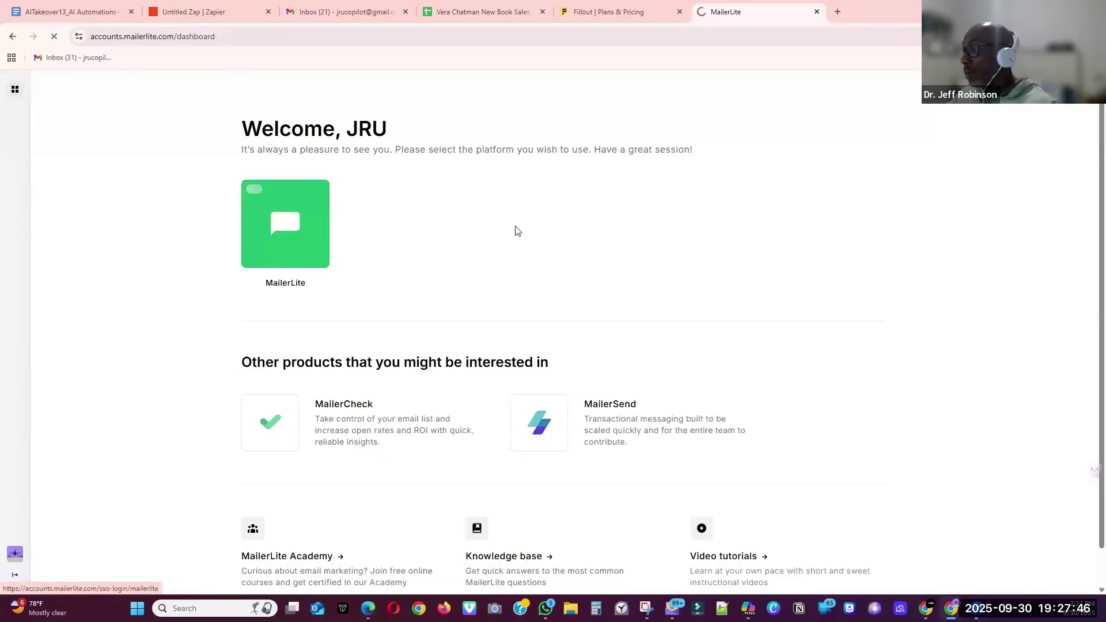
Step: Check MailerLite's subscribers list showing one active subscriber, then return to the Zap editor
{"action": "left_click", "coordinate": [291, 227]}
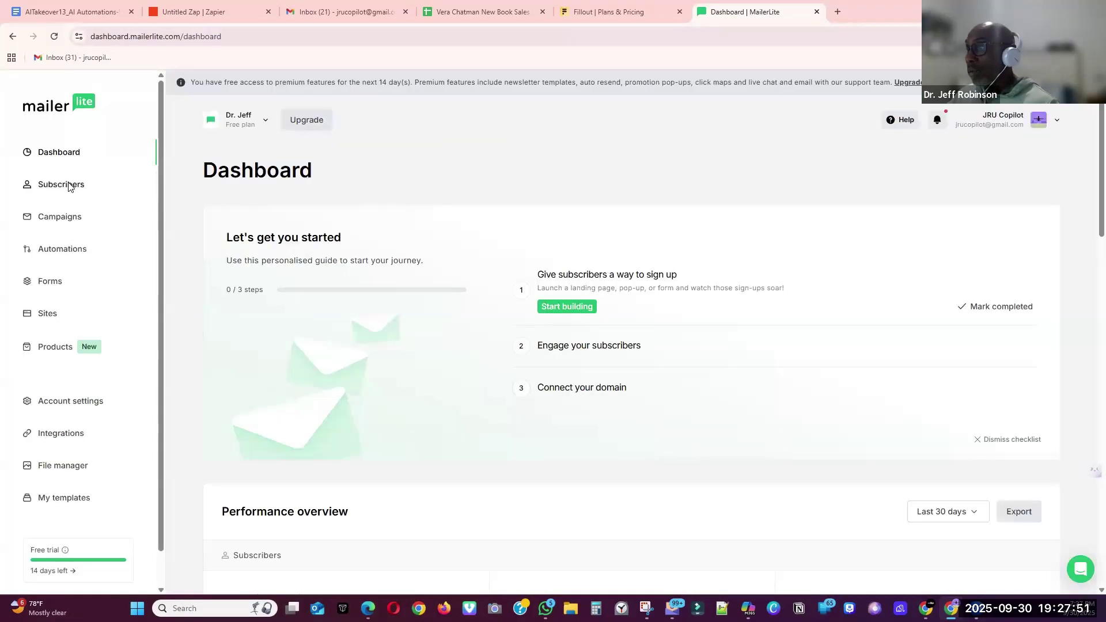
{"action": "left_click", "coordinate": [68, 186]}
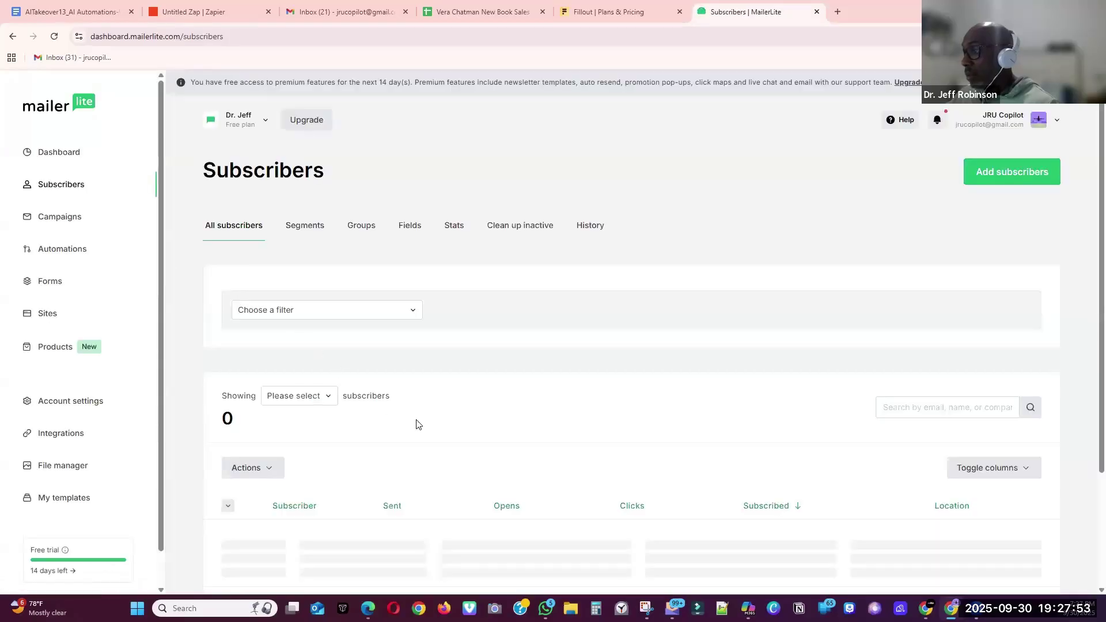
{"action": "scroll", "coordinate": [451, 435], "scroll_direction": "down", "scroll_amount": 2}
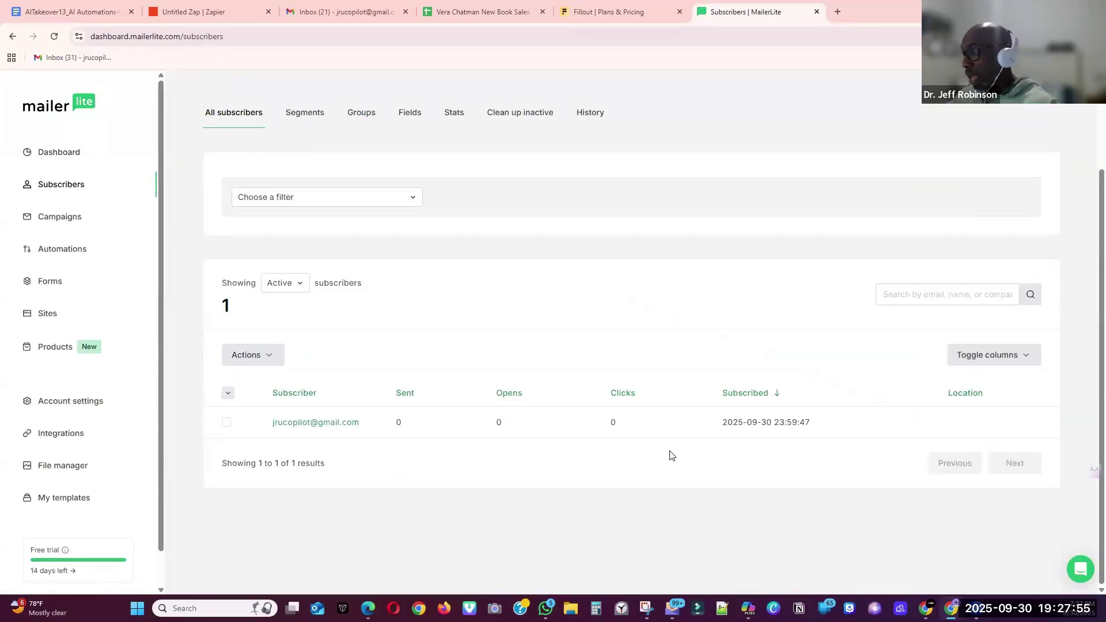
{"action": "left_click", "coordinate": [210, 11]}
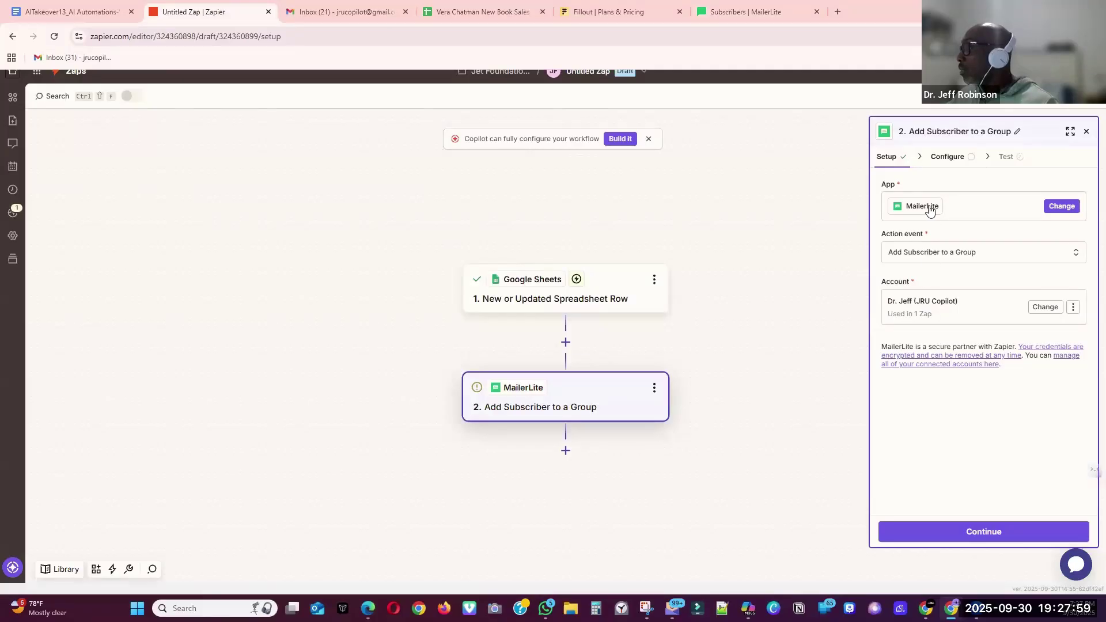
Step: Choose MyFirstBook as the MailerLite subscriber group
{"action": "left_click", "coordinate": [975, 533]}
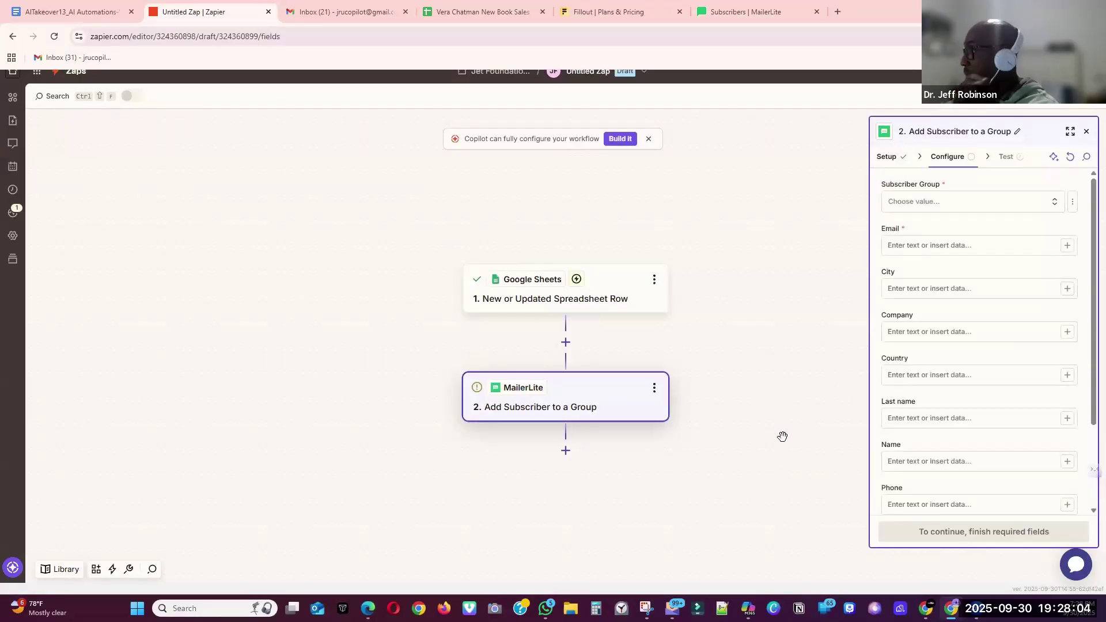
{"action": "left_click", "coordinate": [948, 206]}
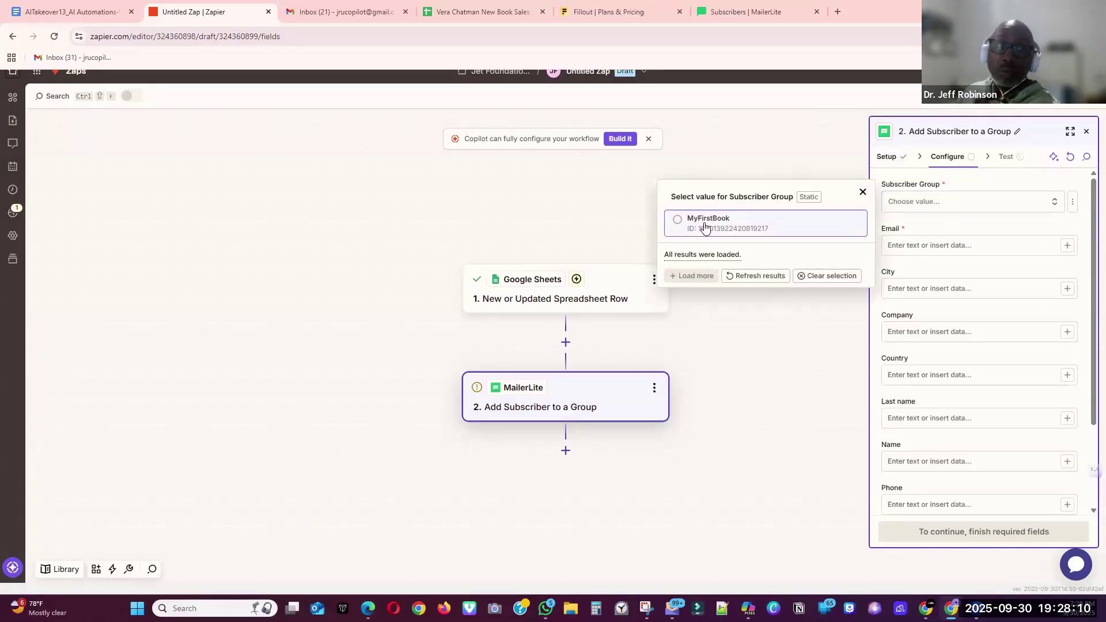
{"action": "left_click", "coordinate": [707, 225]}
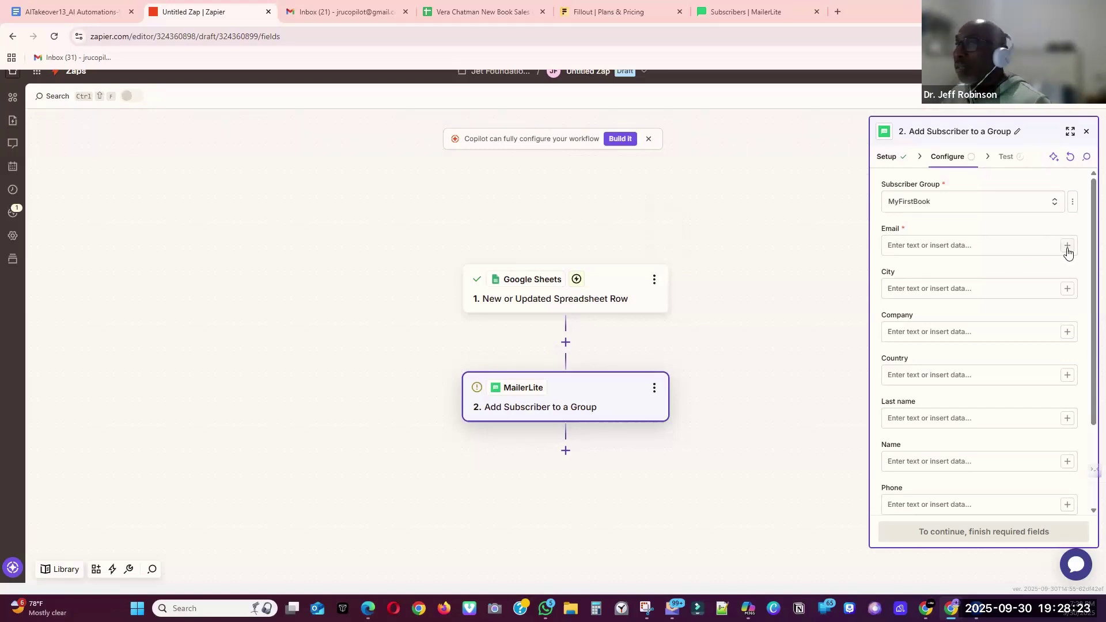
Step: Map the sheet's Email, Full Name and Phone into MailerLite's Email, Name and Phone fields
{"action": "left_click", "coordinate": [1067, 246]}
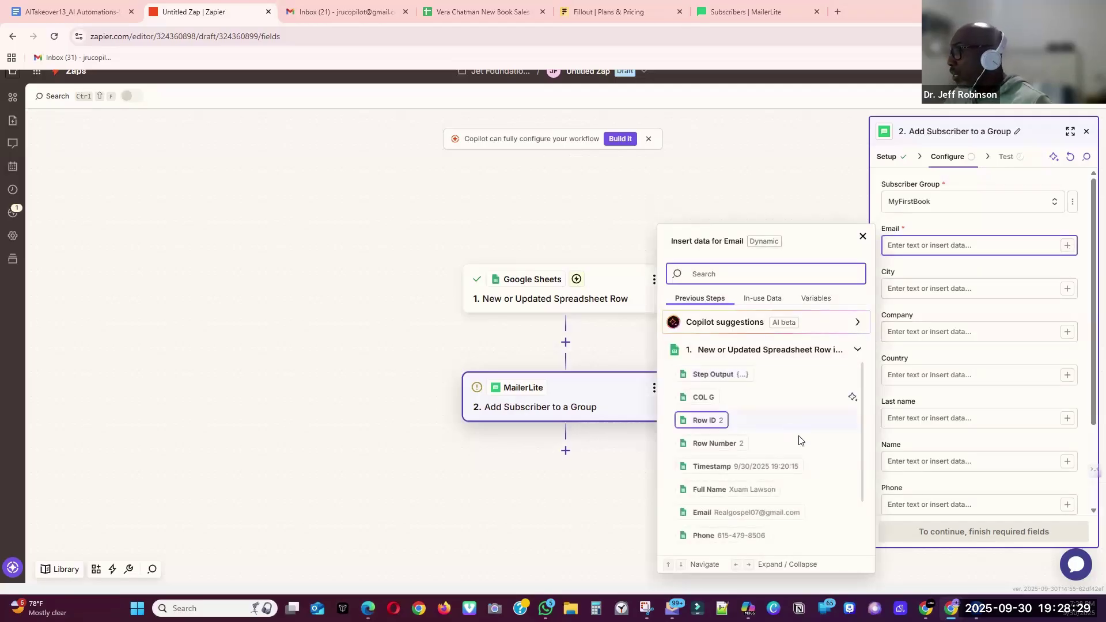
{"action": "scroll", "coordinate": [795, 441], "scroll_direction": "down", "scroll_amount": 1}
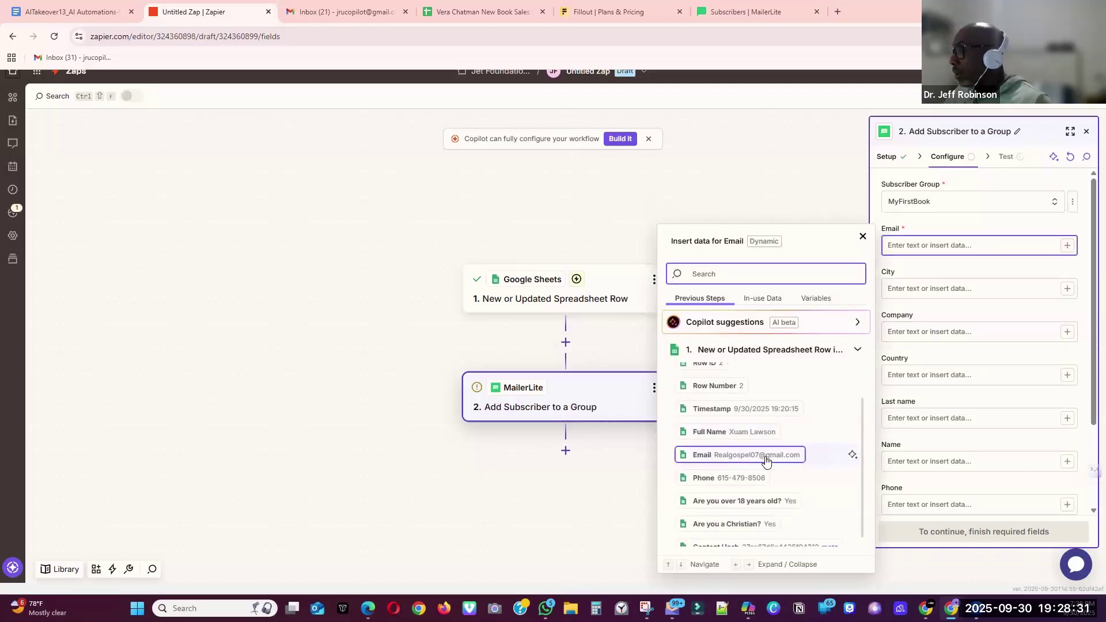
{"action": "left_click", "coordinate": [766, 458]}
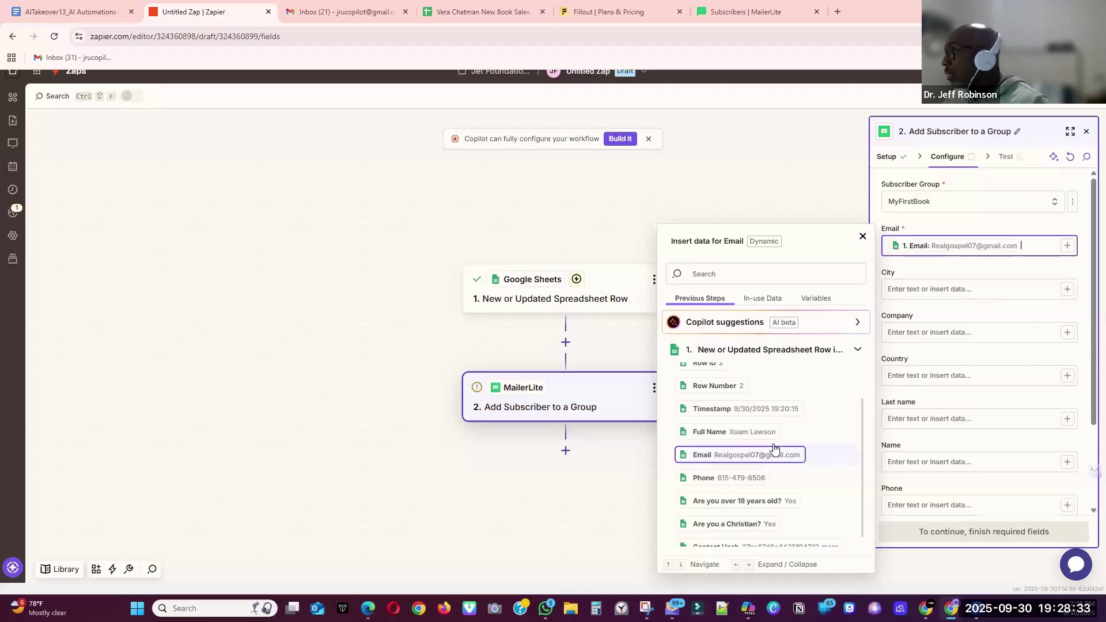
{"action": "left_click", "coordinate": [1067, 290]}
{"action": "left_click", "coordinate": [1066, 363]}
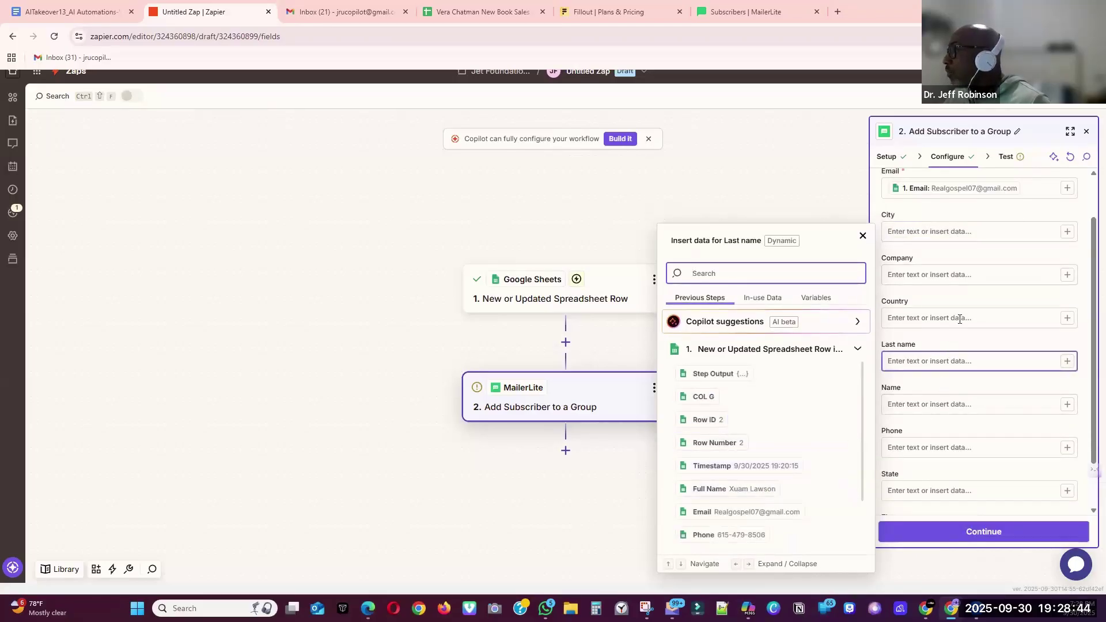
{"action": "left_click", "coordinate": [968, 405]}
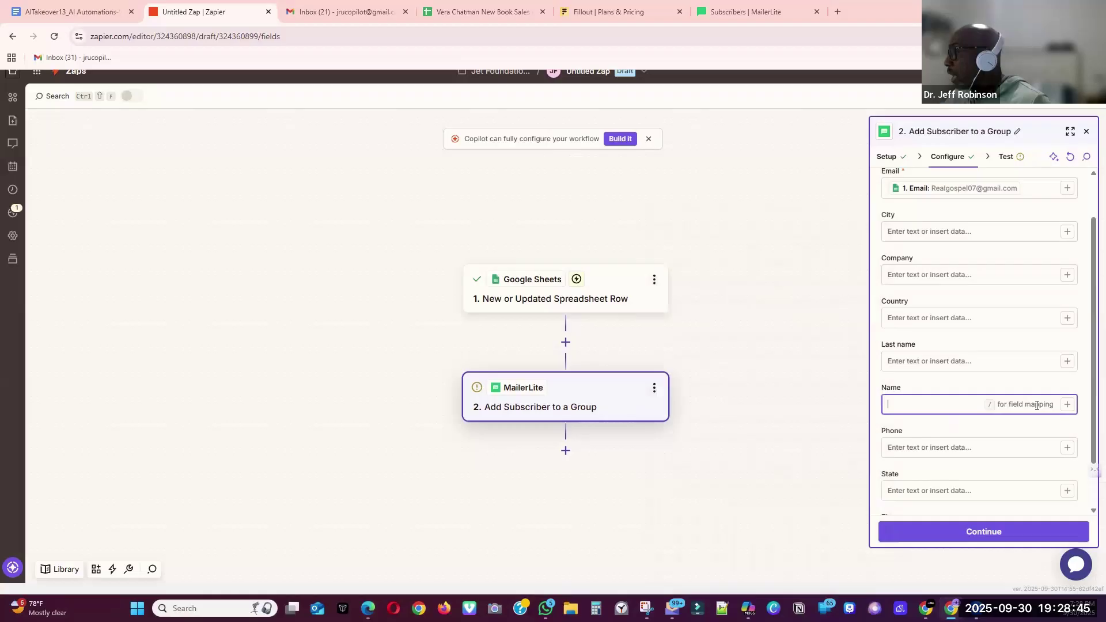
{"action": "left_click", "coordinate": [1067, 404]}
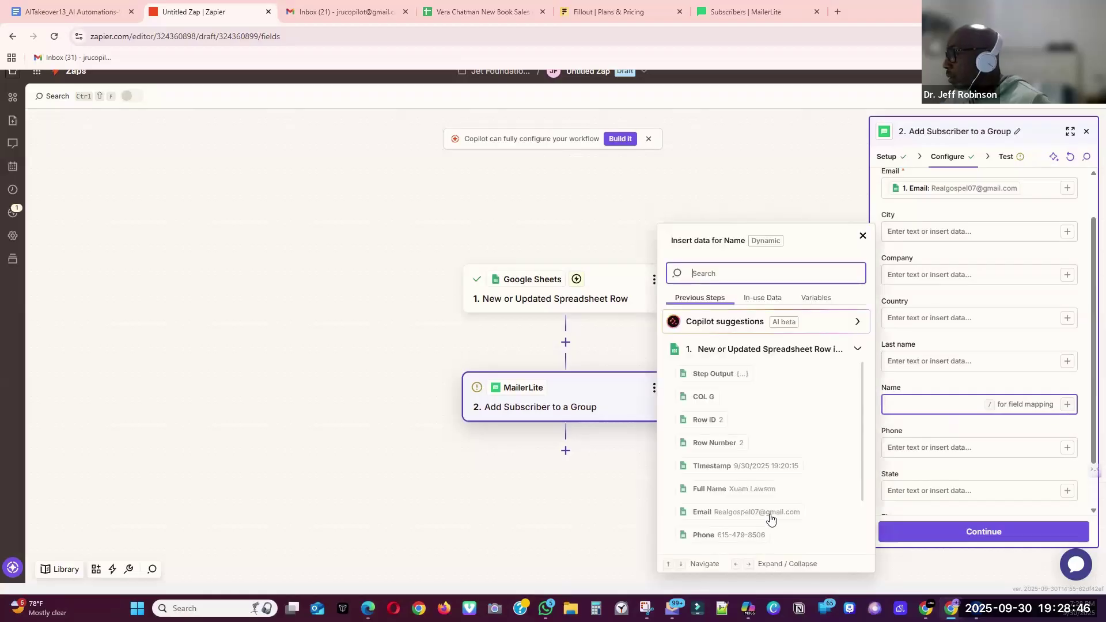
{"action": "left_click", "coordinate": [734, 491]}
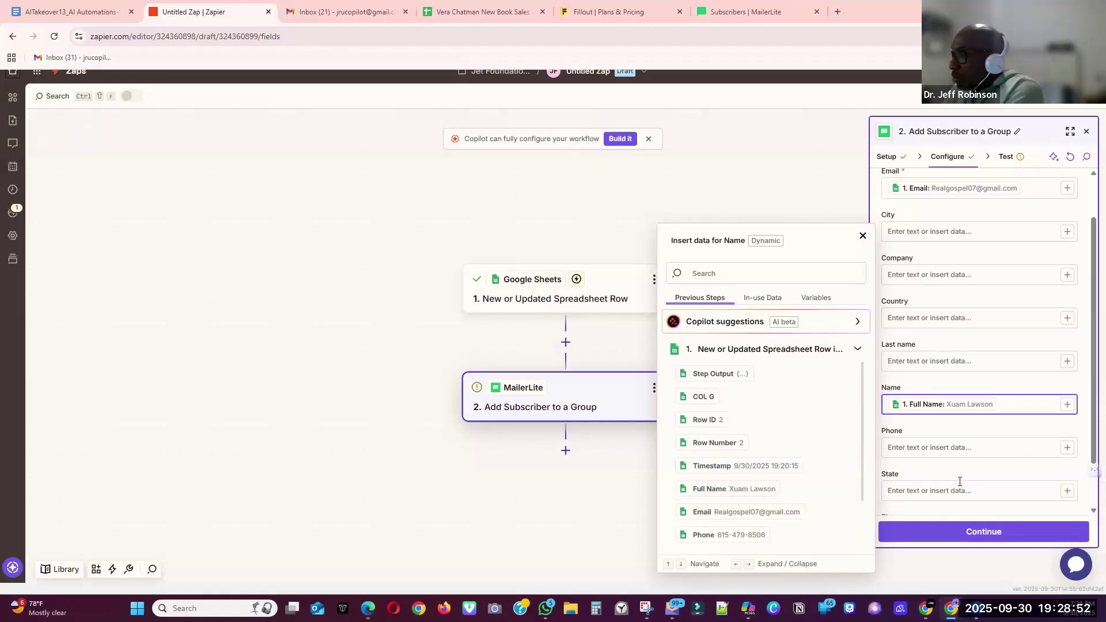
{"action": "left_click", "coordinate": [1066, 448]}
{"action": "scroll", "coordinate": [760, 472], "scroll_direction": "down", "scroll_amount": 1}
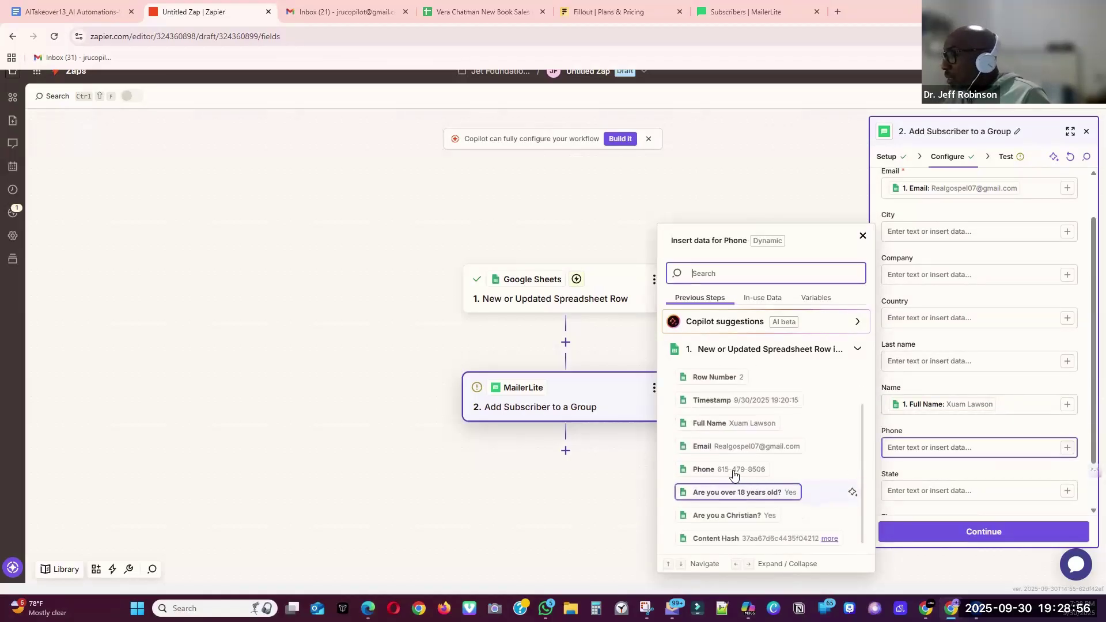
{"action": "left_click", "coordinate": [724, 472]}
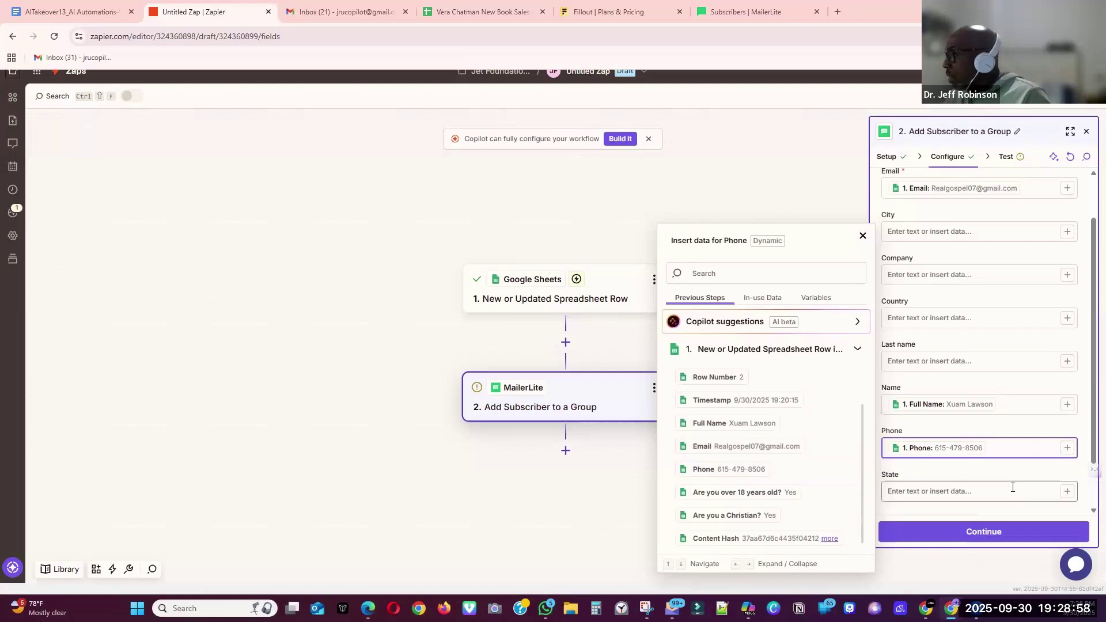
Step: Test the MailerLite step by sending a test subscriber
{"action": "scroll", "coordinate": [1003, 484], "scroll_direction": "down", "scroll_amount": 1}
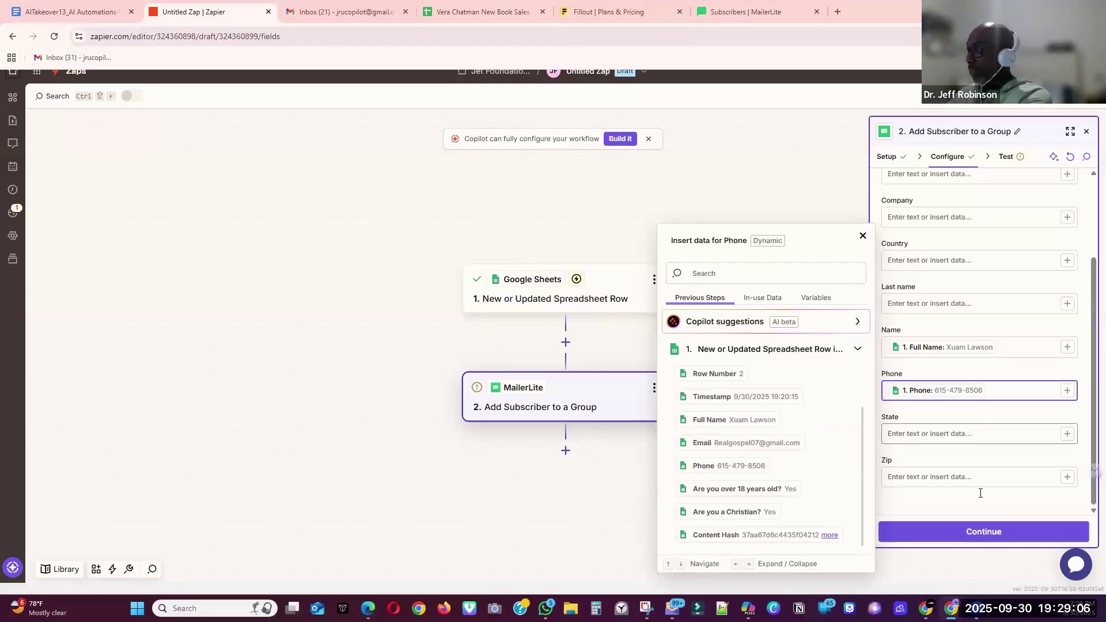
{"action": "left_click", "coordinate": [980, 534]}
{"action": "left_click", "coordinate": [979, 532]}
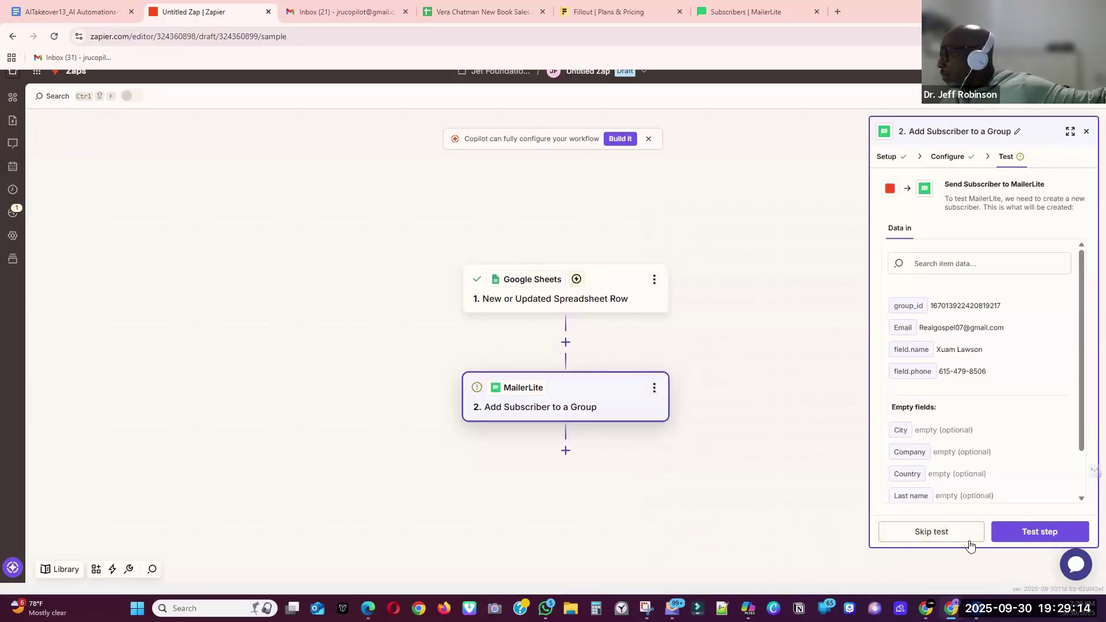
{"action": "left_click", "coordinate": [1032, 533]}
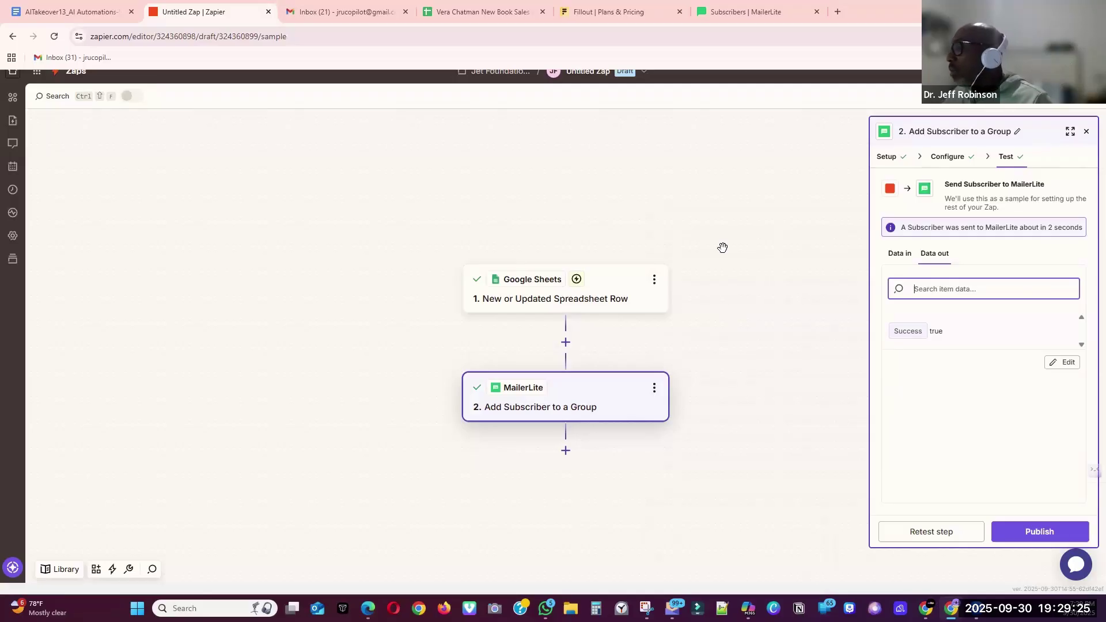
Step: Reload MailerLite's subscriber list to confirm a second active subscriber, then return to Zapier
{"action": "left_click", "coordinate": [753, 11]}
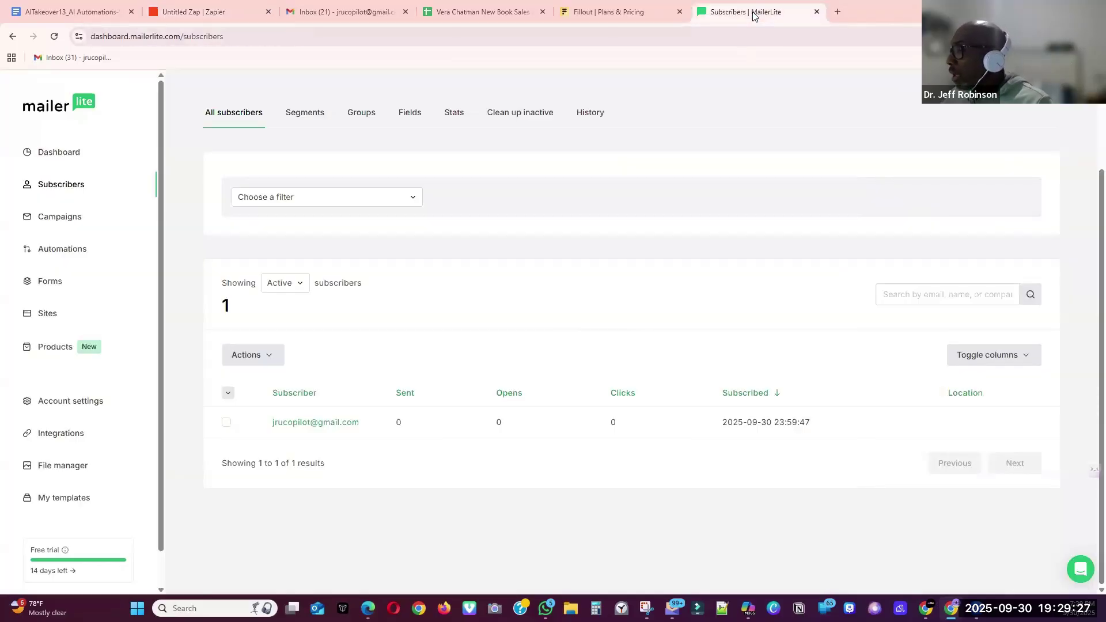
{"action": "right_click", "coordinate": [752, 12]}
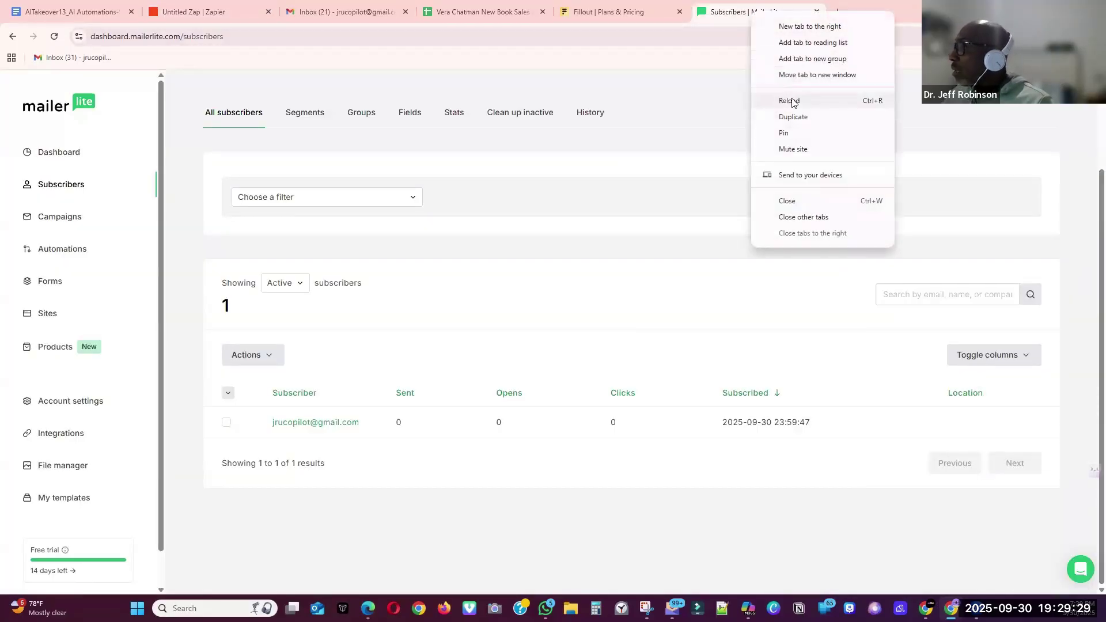
{"action": "left_click", "coordinate": [792, 101]}
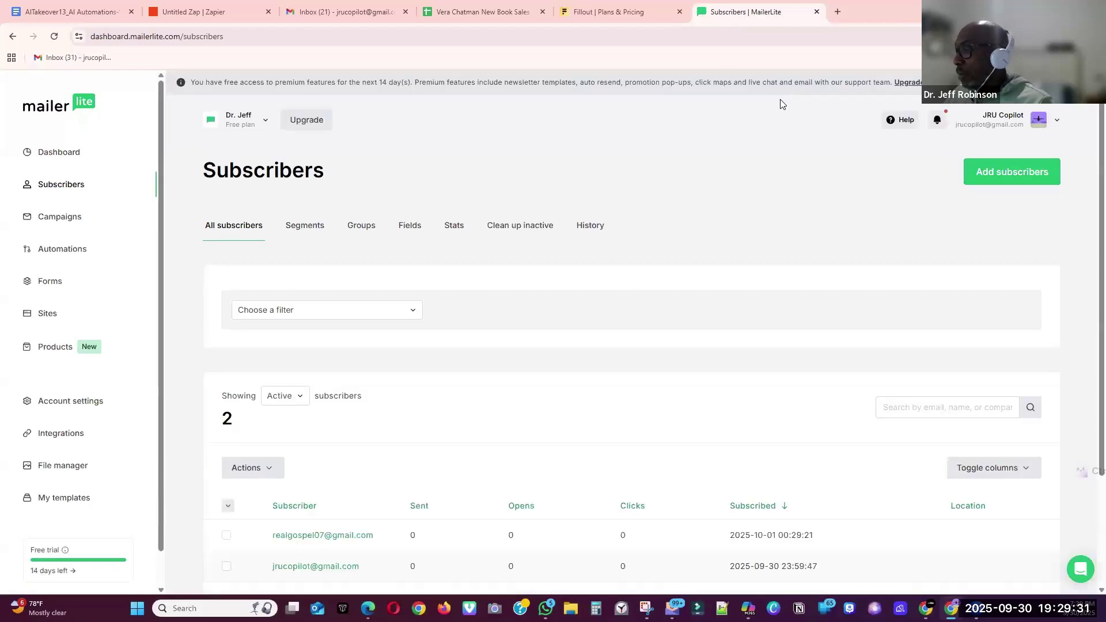
{"action": "scroll", "coordinate": [295, 472], "scroll_direction": "down", "scroll_amount": 3}
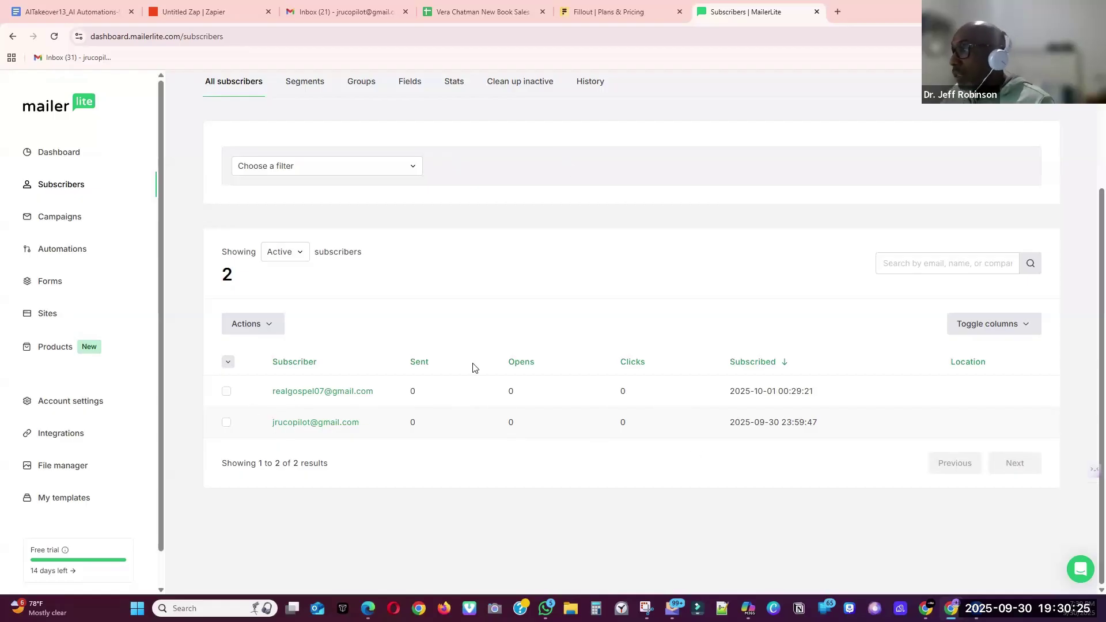
{"action": "left_click", "coordinate": [212, 15]}
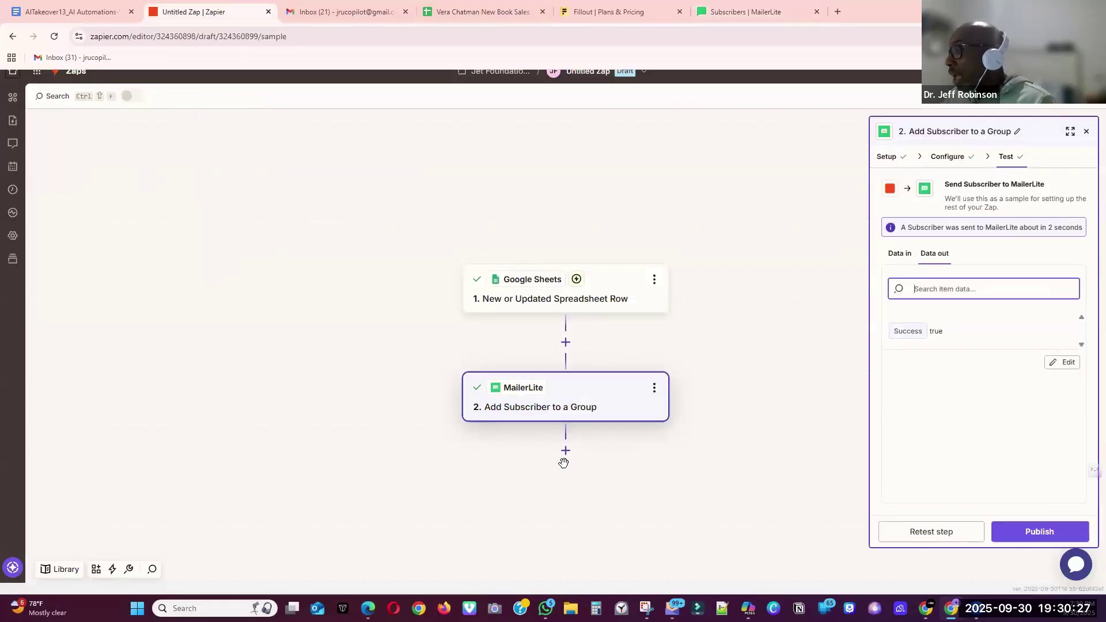
Step: Add a Filter step after the MailerLite step and show the spreadsheet row's fields
{"action": "left_click", "coordinate": [564, 451]}
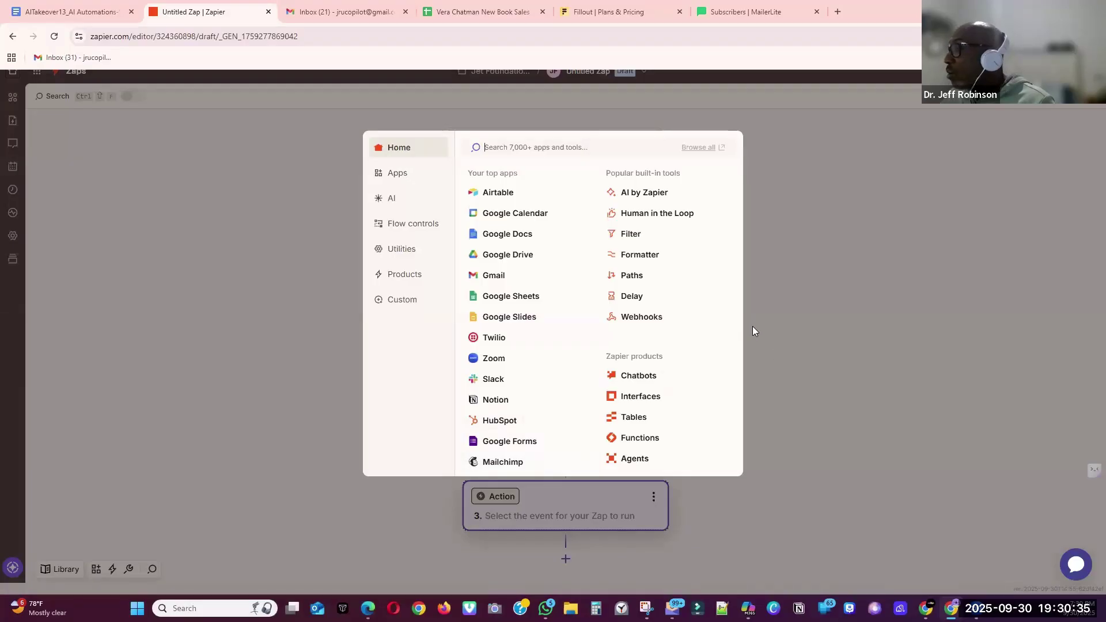
{"action": "left_click", "coordinate": [632, 236]}
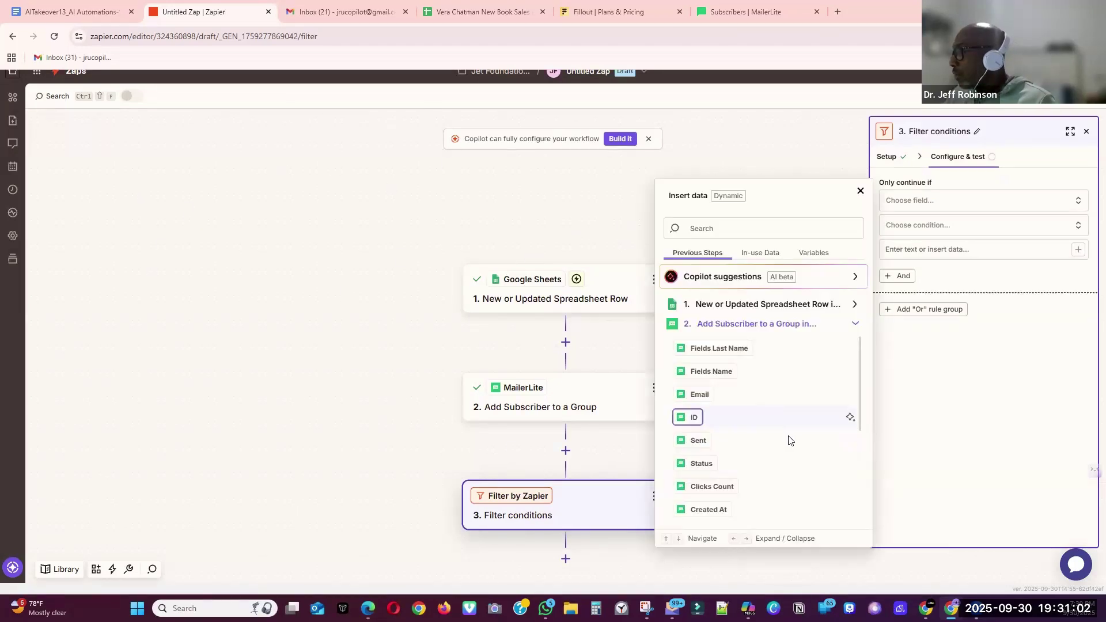
{"action": "scroll", "coordinate": [807, 417], "scroll_direction": "down", "scroll_amount": 1}
{"action": "scroll", "coordinate": [807, 417], "scroll_direction": "up", "scroll_amount": 1}
{"action": "left_click", "coordinate": [855, 325]}
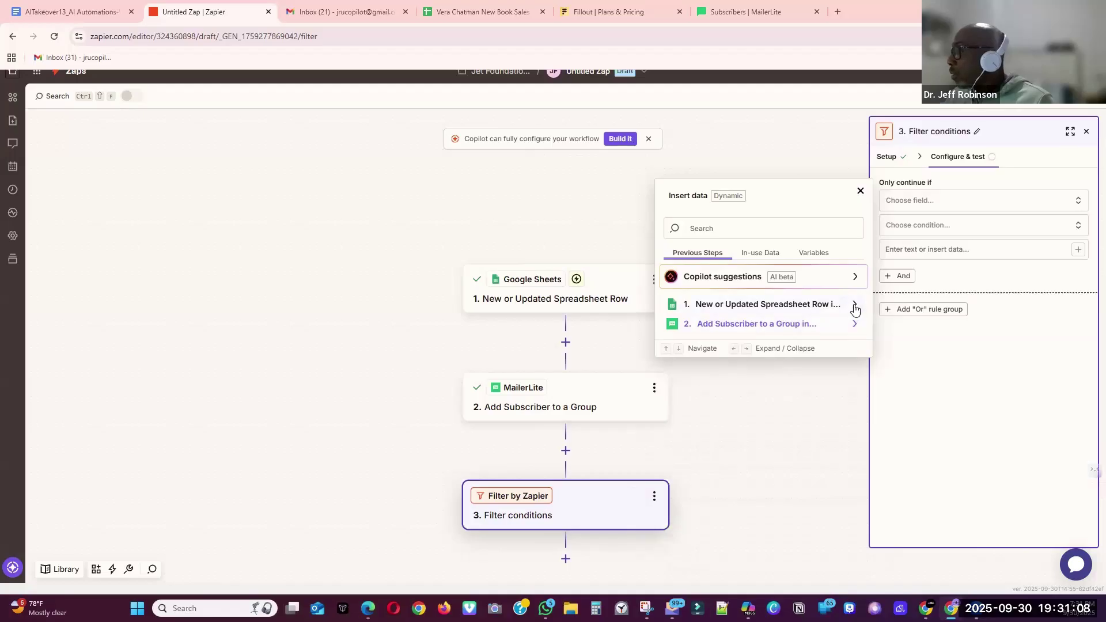
{"action": "left_click", "coordinate": [854, 305]}
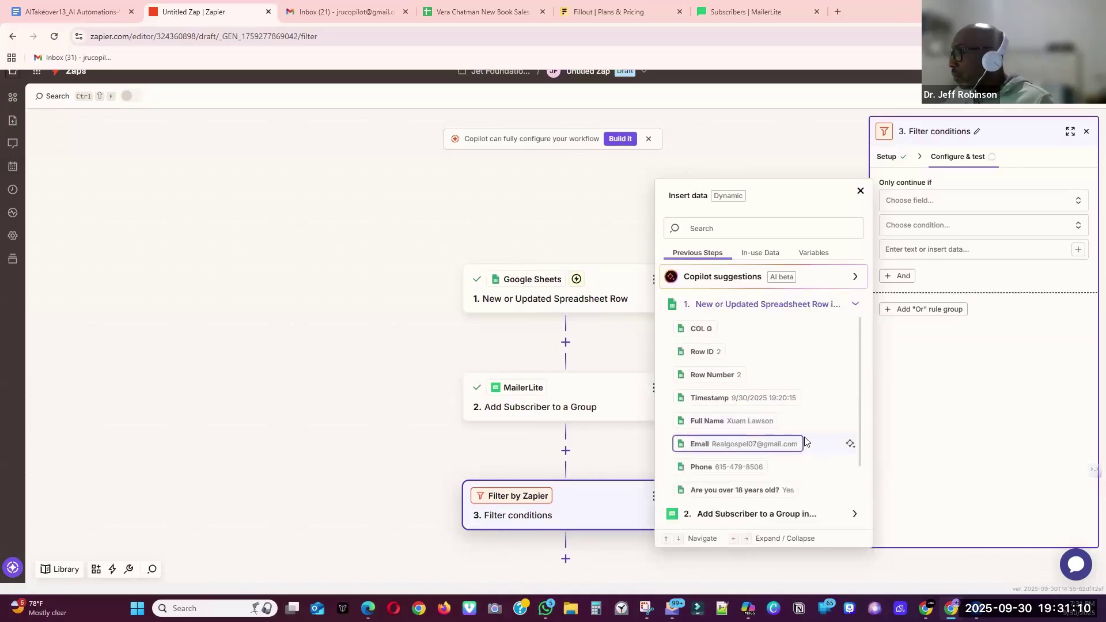
{"action": "scroll", "coordinate": [797, 444], "scroll_direction": "down", "scroll_amount": 1}
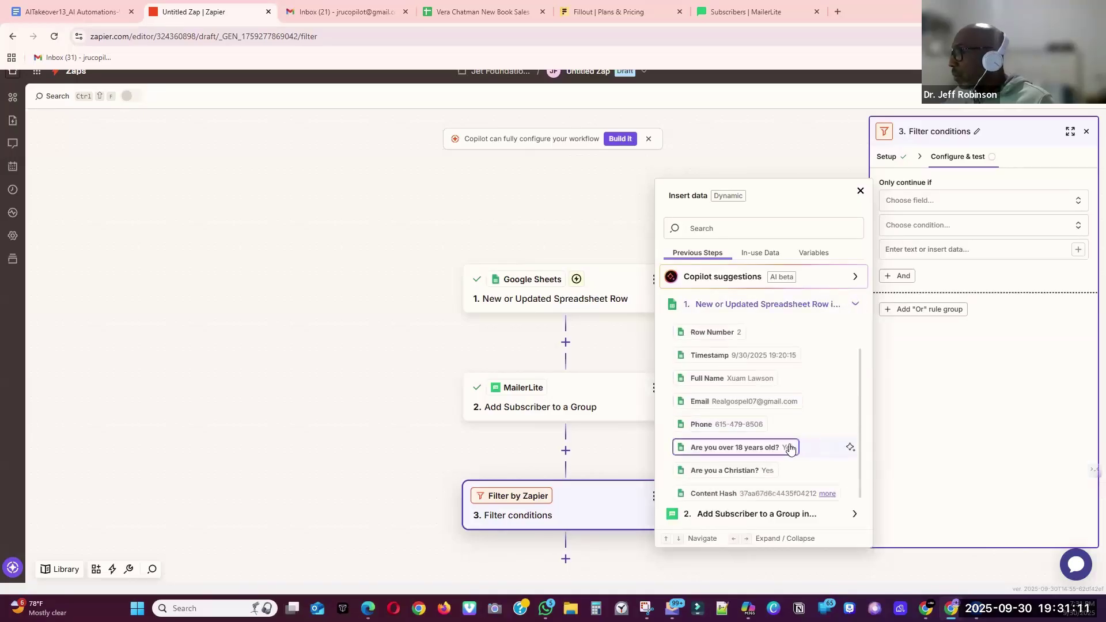
Step: Require 'Are you over 18 years old?' to exactly match YES, then add an And rule
{"action": "left_click", "coordinate": [748, 448]}
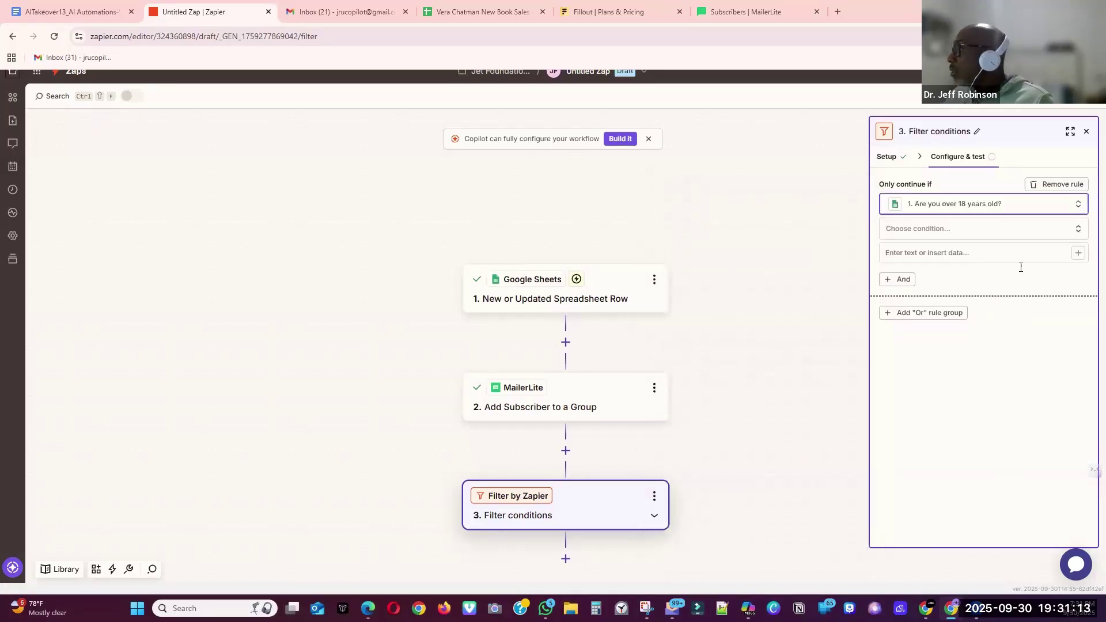
{"action": "left_click", "coordinate": [948, 231]}
{"action": "left_click", "coordinate": [945, 302]}
{"action": "left_click", "coordinate": [961, 257]}
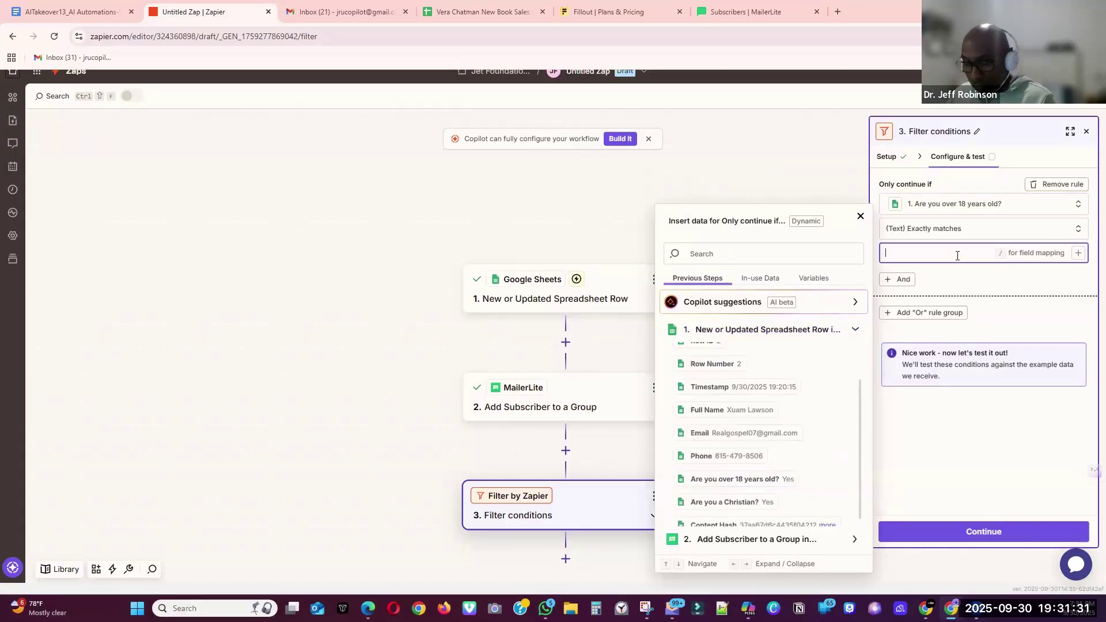
{"action": "key", "text": "Caps_Lock"}
{"action": "type", "text": "YE"}
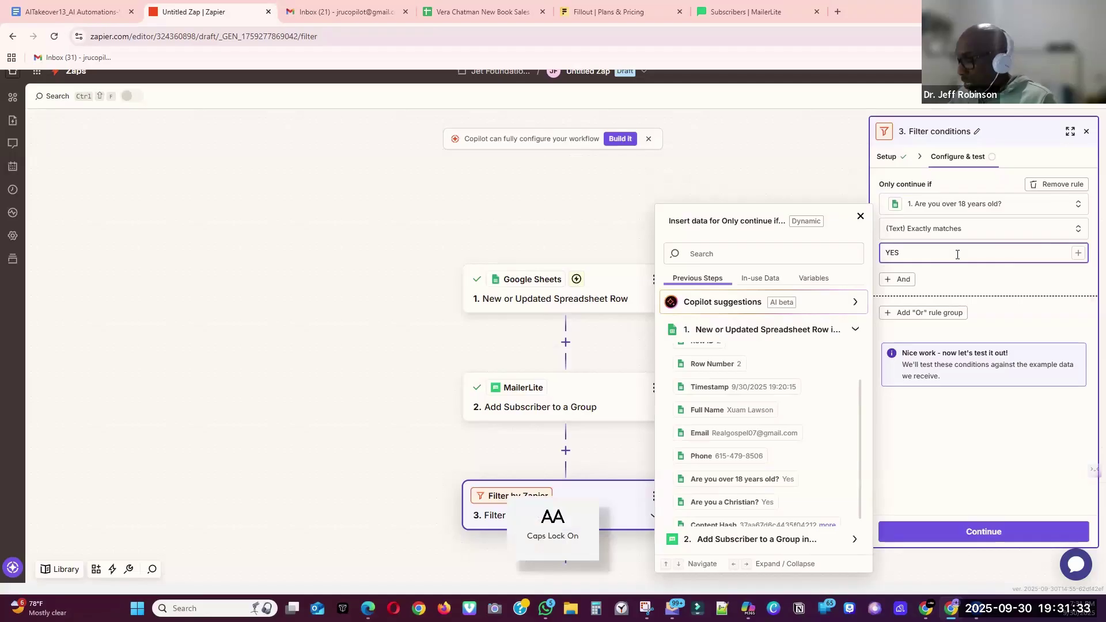
{"action": "type", "text": "S"}
{"action": "key", "text": "Escape"}
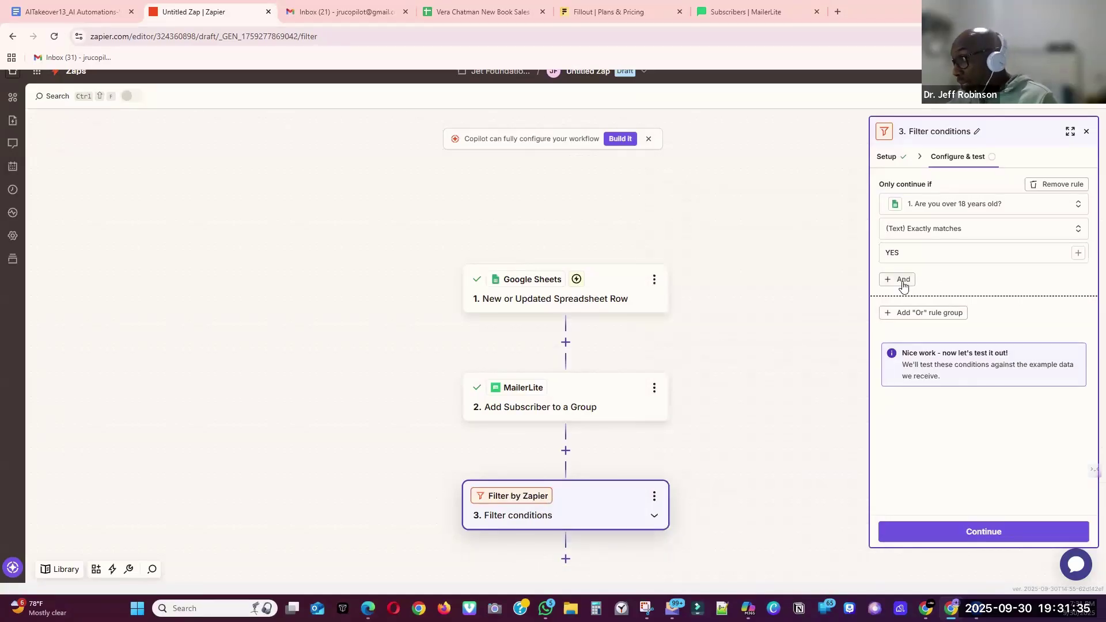
{"action": "left_click", "coordinate": [900, 280]}
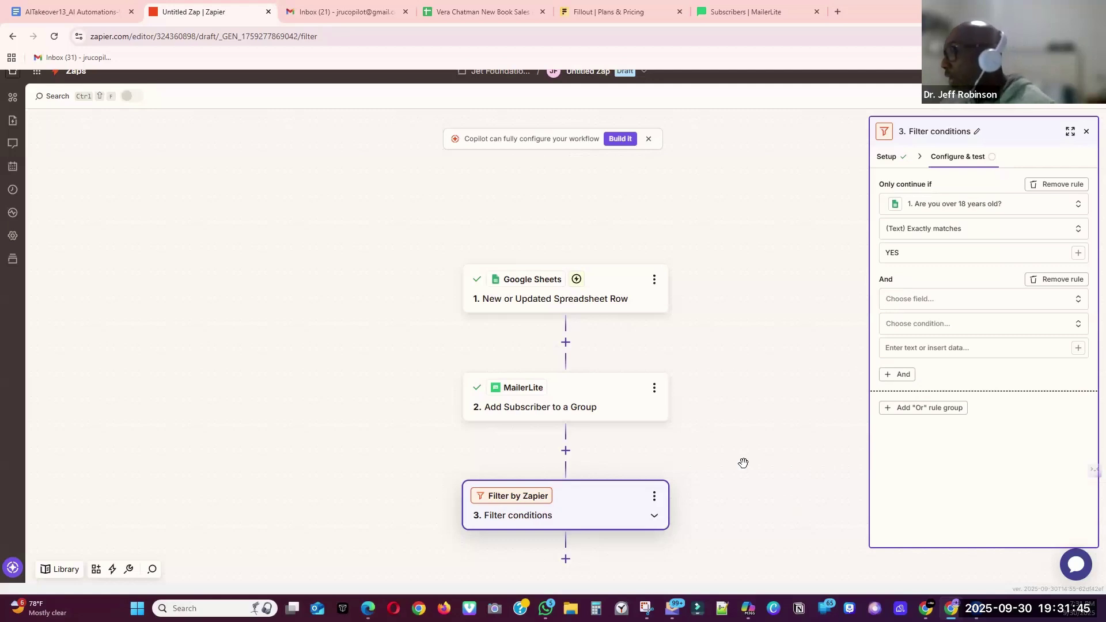
Step: Add a Paths step right after the MailerLite step
{"action": "left_click", "coordinate": [565, 452]}
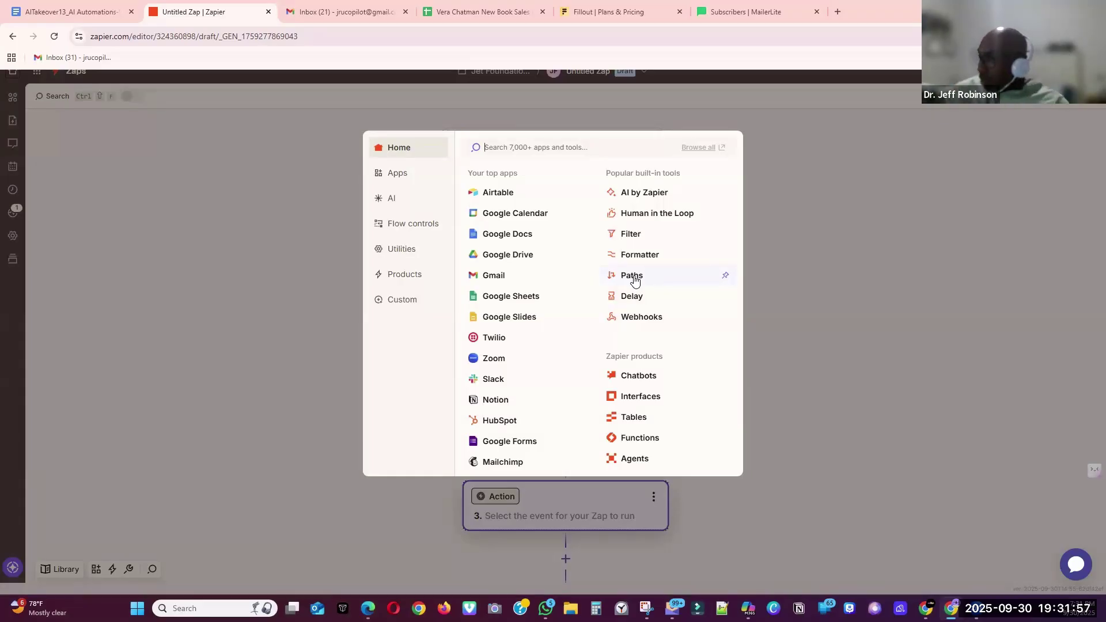
{"action": "left_click", "coordinate": [632, 276]}
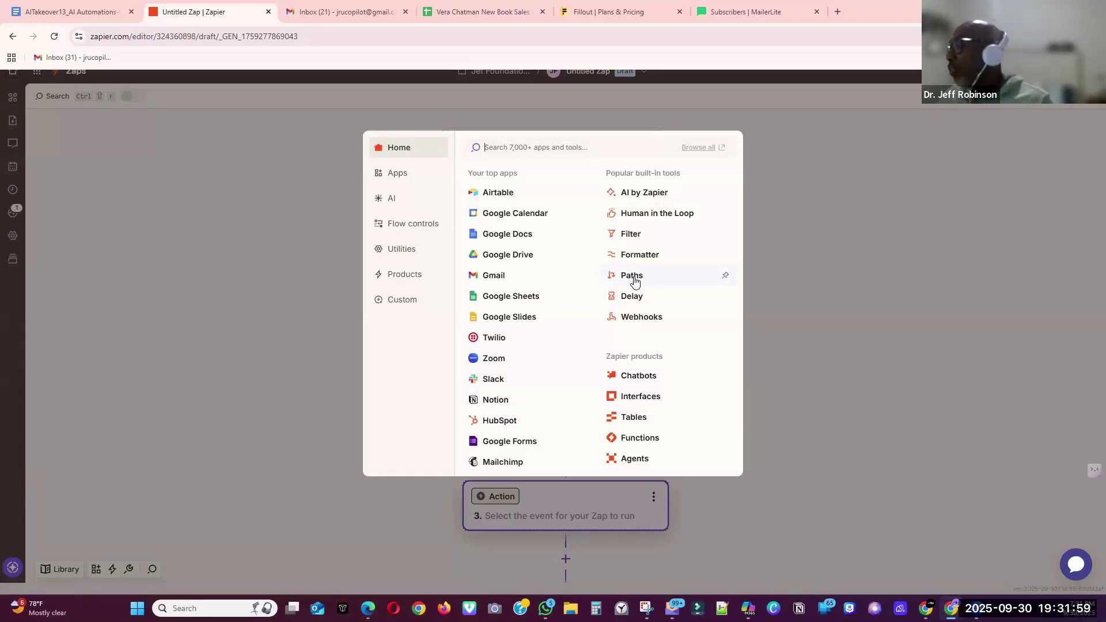
{"action": "key", "text": "Return"}
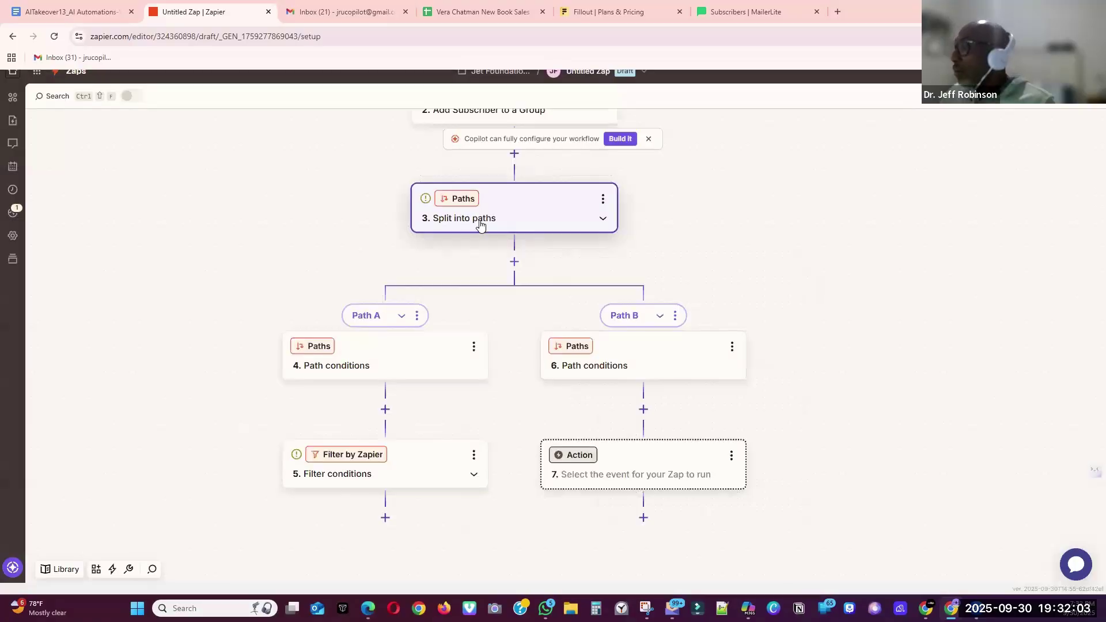
Step: Rename Path A to 'Meet the Criteria' and Path B to 'Don't Meet the Criteria'
{"action": "left_click", "coordinate": [401, 321]}
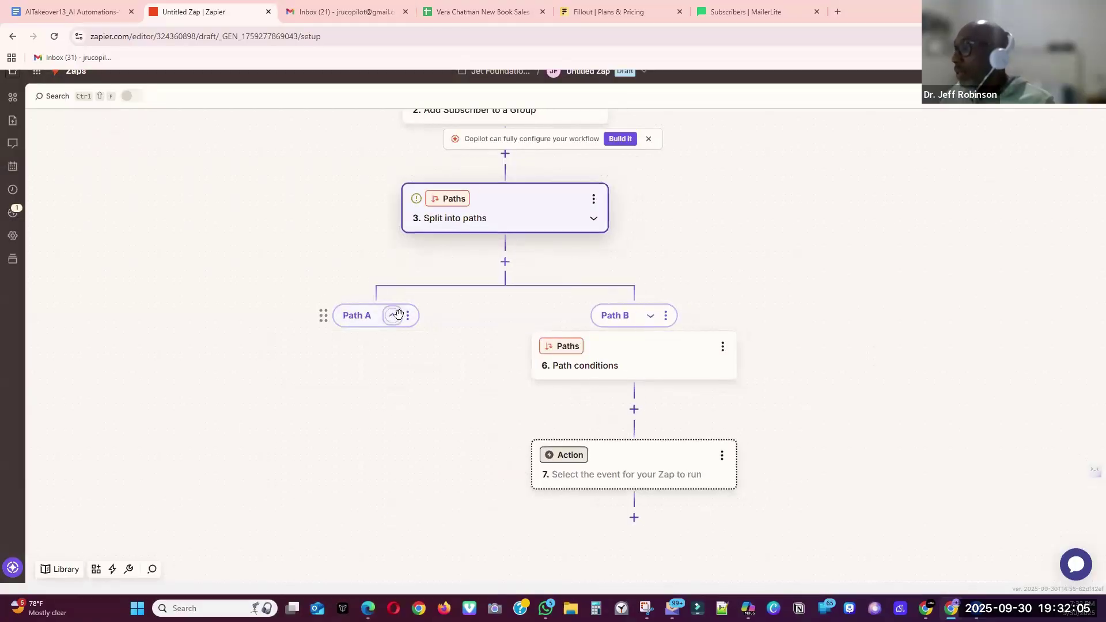
{"action": "right_click", "coordinate": [320, 315]}
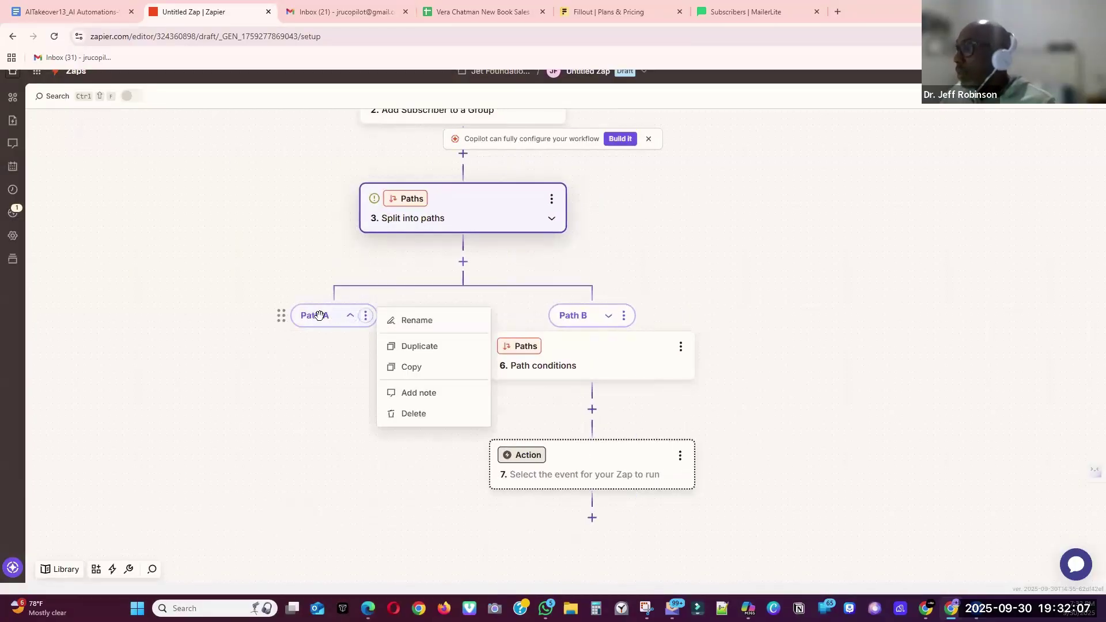
{"action": "left_click", "coordinate": [403, 320]}
{"action": "key", "text": "Caps_Lock"}
{"action": "type", "text": "Meet the Cri"}
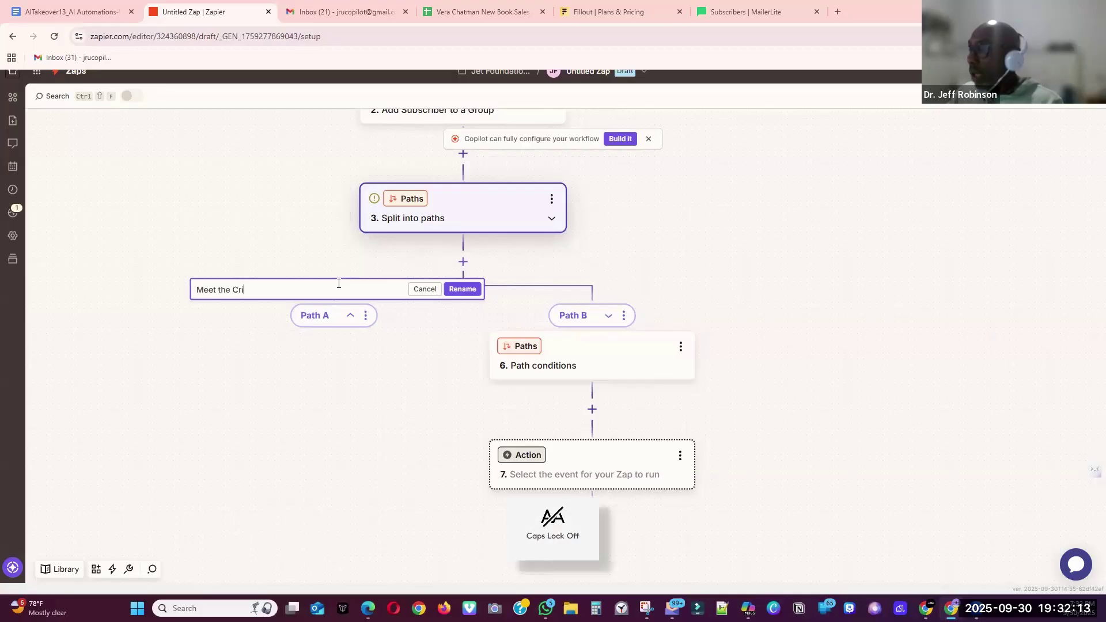
{"action": "type", "text": "teria"}
{"action": "key", "text": "Return"}
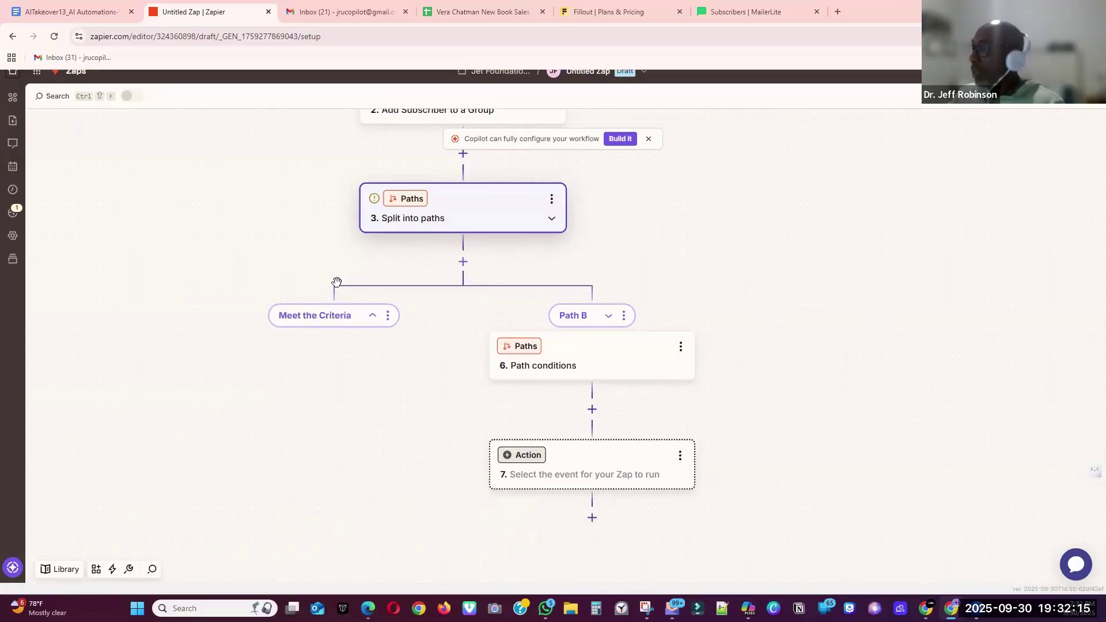
{"action": "left_click", "coordinate": [623, 316]}
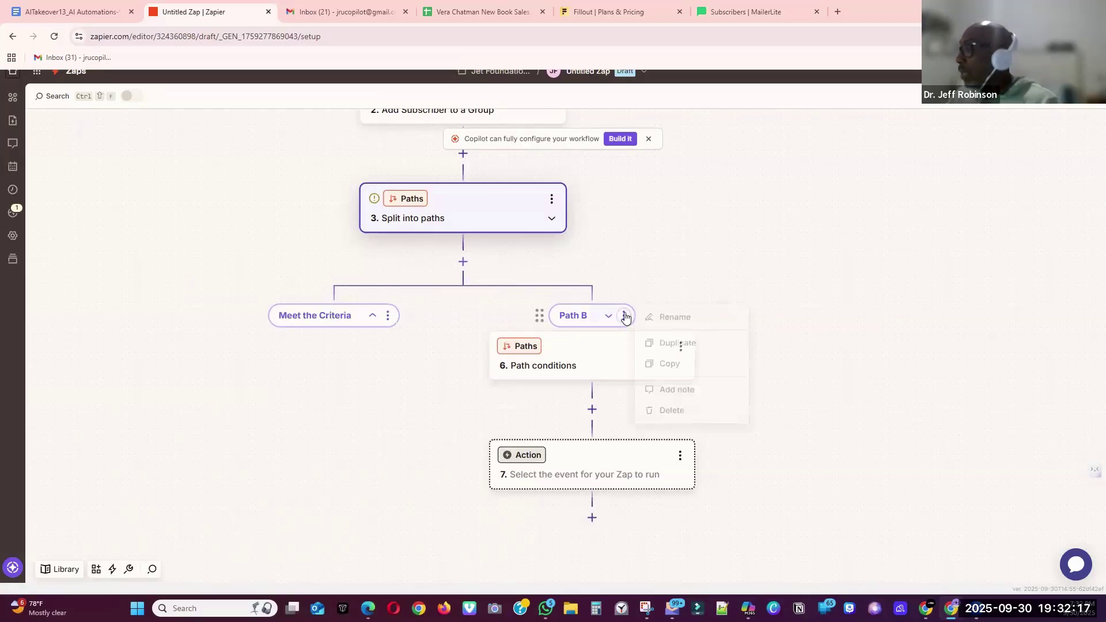
{"action": "left_click", "coordinate": [674, 323]}
{"action": "type", "text": "D"}
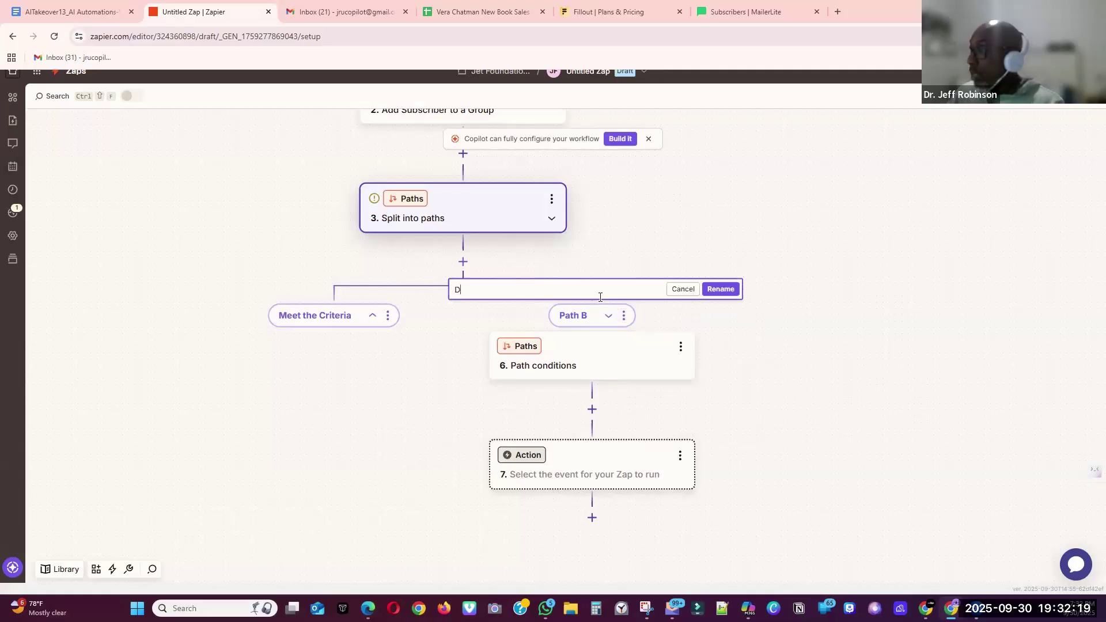
{"action": "type", "text": "on't Mee"}
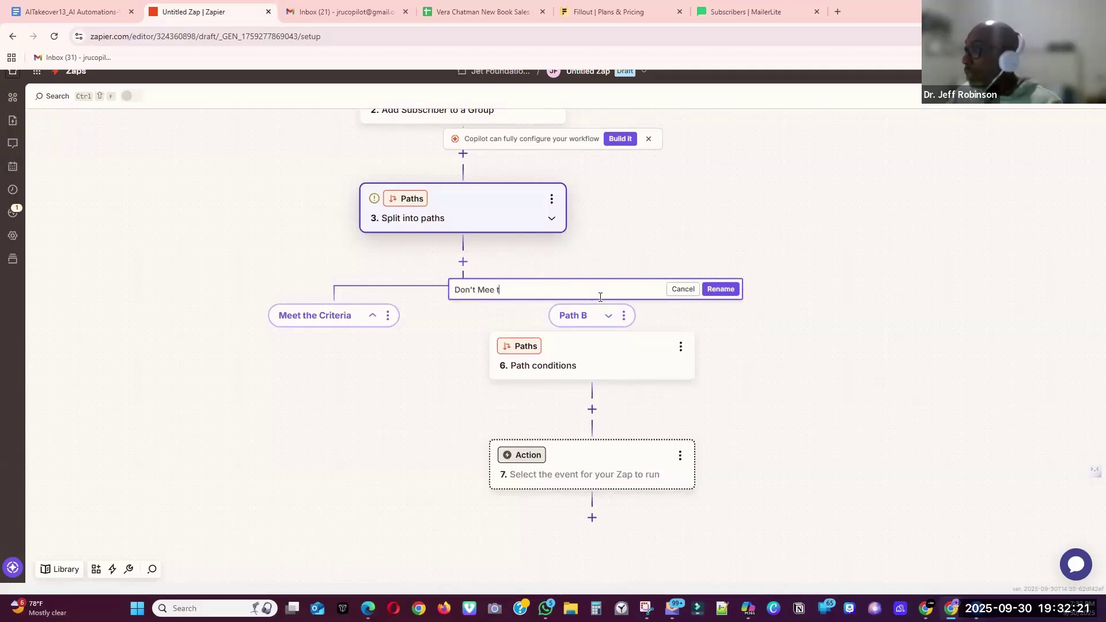
{"action": "type", "text": "t the Criteria"}
{"action": "left_click", "coordinate": [722, 290]}
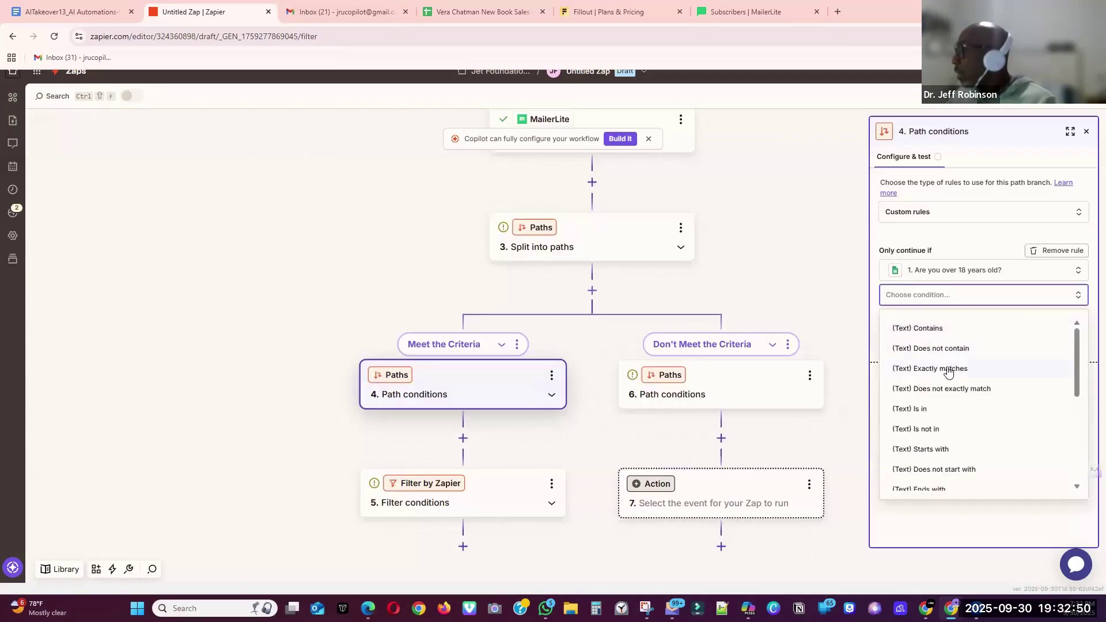
Step: Make the first rule require the over-18 answer to exactly match YES
{"action": "left_click", "coordinate": [948, 373]}
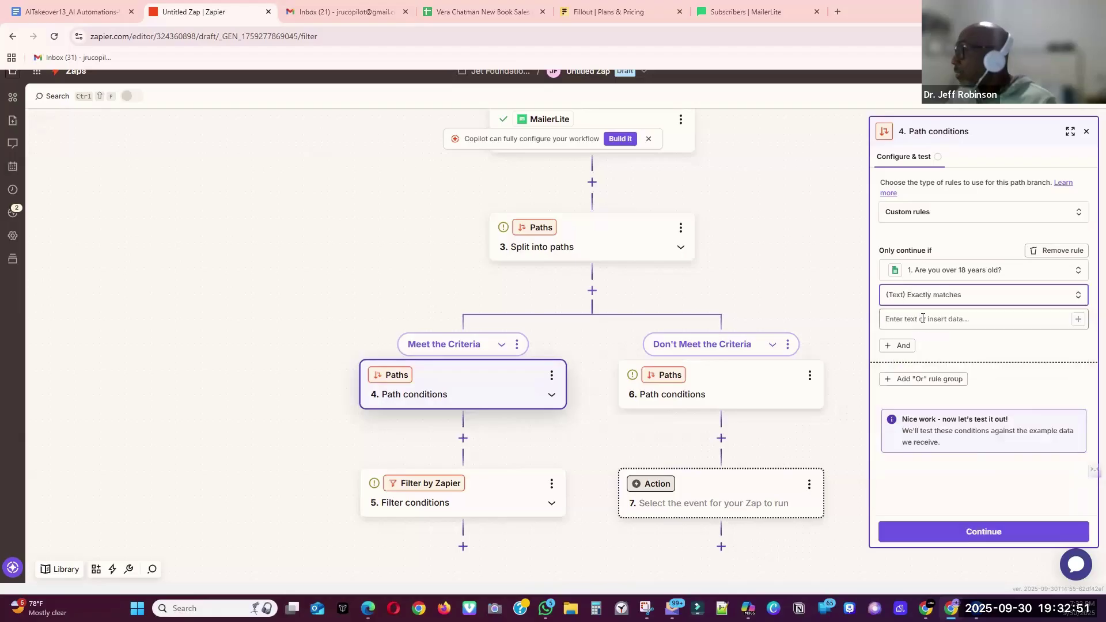
{"action": "left_click", "coordinate": [923, 318]}
{"action": "key", "text": "Caps_Lock"}
{"action": "type", "text": "YES"}
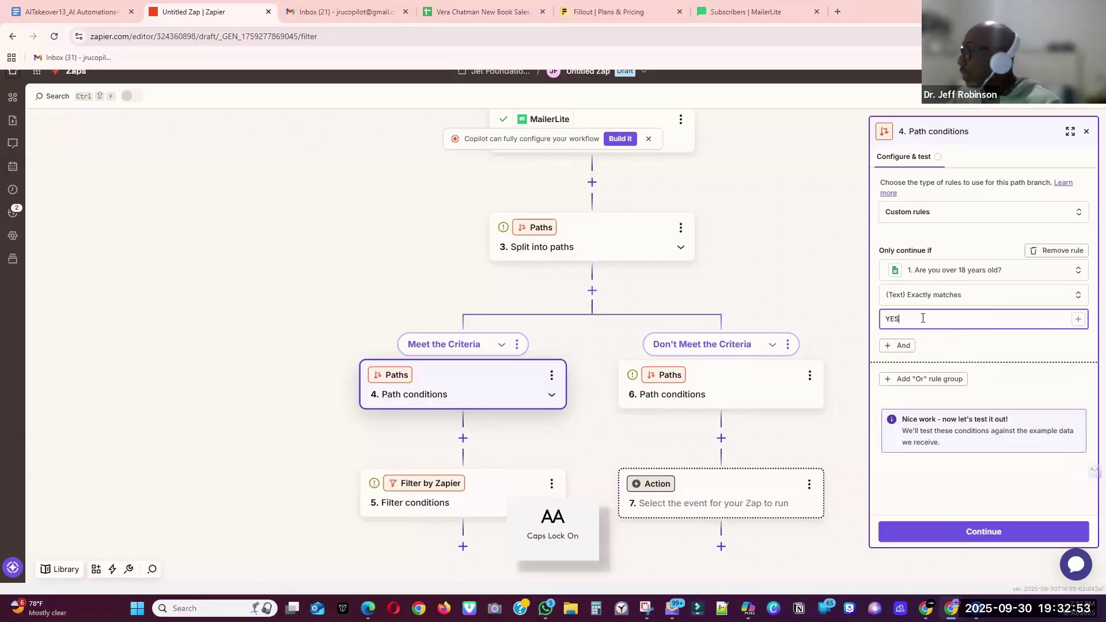
Step: Add an And rule requiring 'Are you a Christian?' to exactly match YES, then test the conditions
{"action": "left_click", "coordinate": [903, 346]}
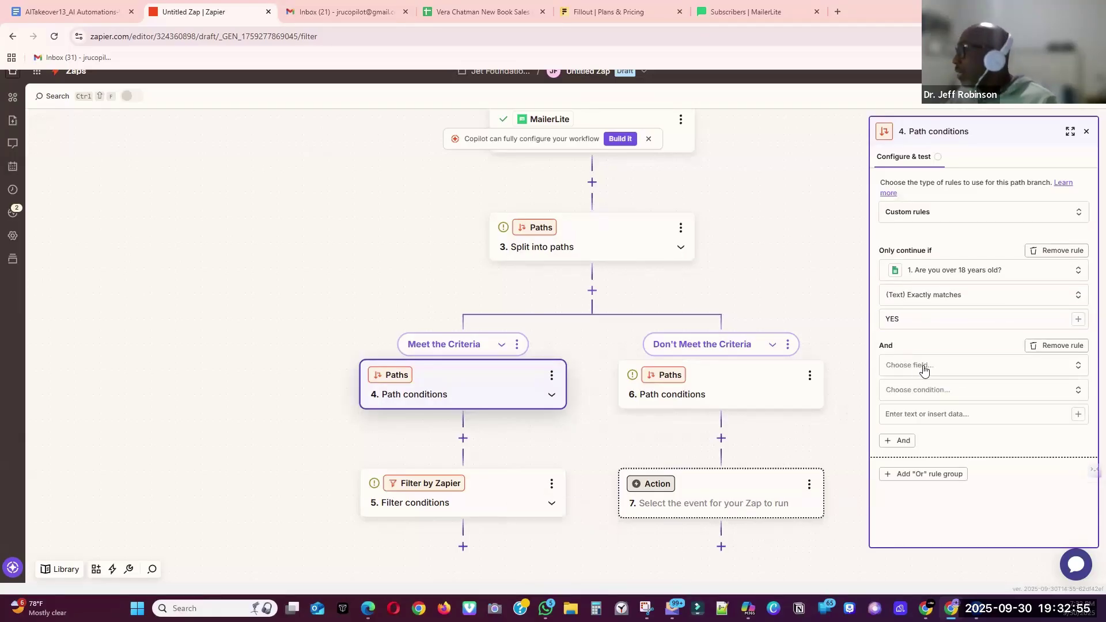
{"action": "left_click", "coordinate": [924, 367]}
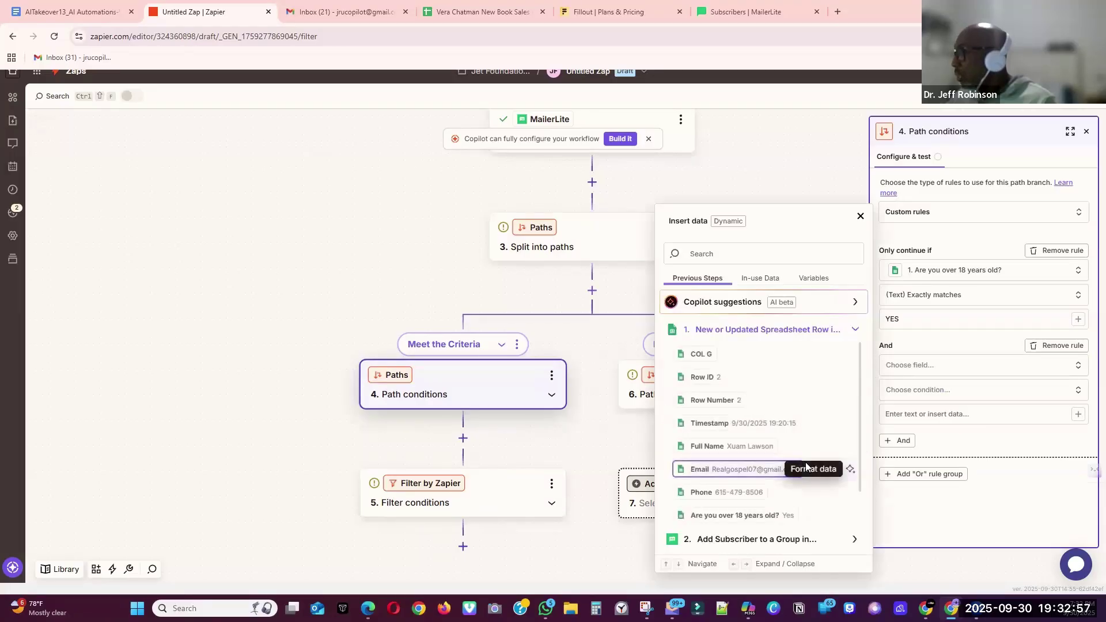
{"action": "scroll", "coordinate": [806, 468], "scroll_direction": "down", "scroll_amount": 1}
{"action": "left_click", "coordinate": [733, 492]}
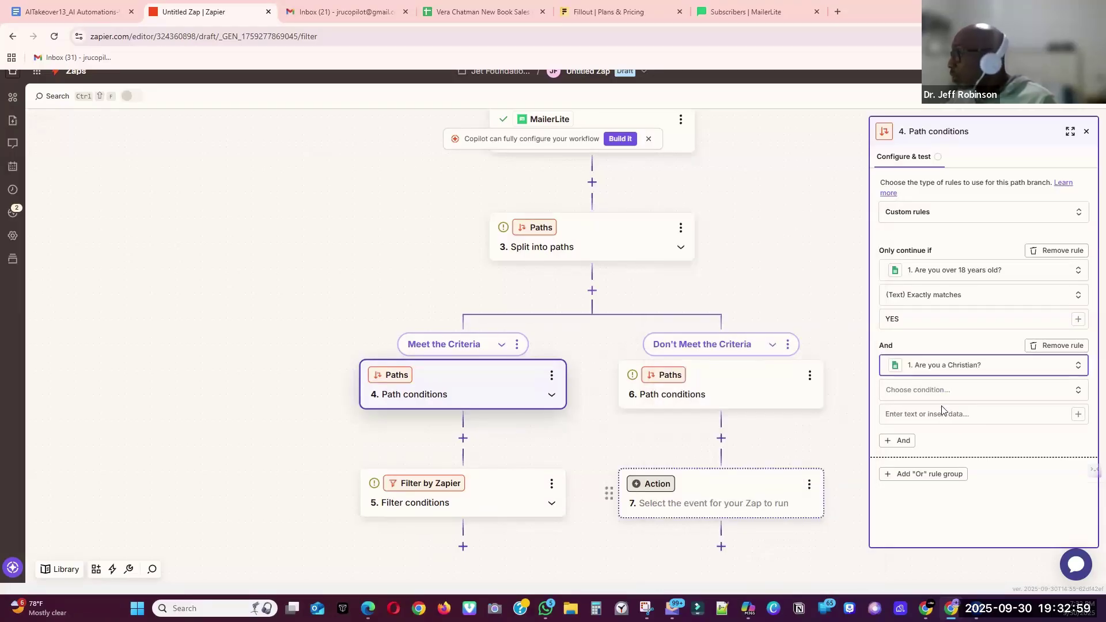
{"action": "left_click", "coordinate": [950, 393]}
{"action": "left_click", "coordinate": [933, 462]}
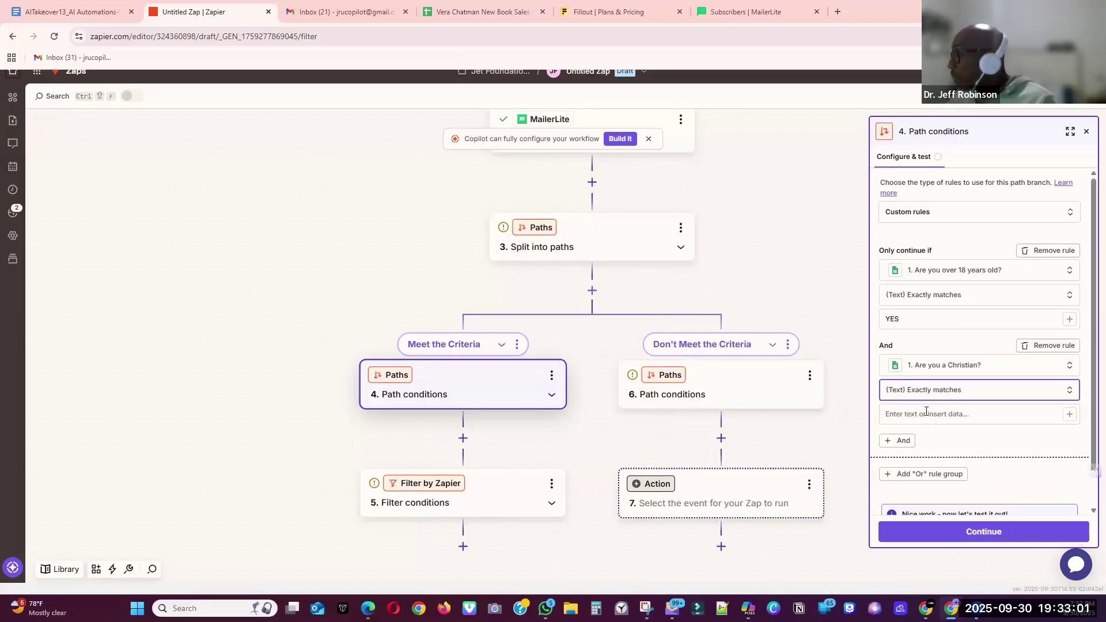
{"action": "left_click", "coordinate": [927, 413]}
{"action": "key", "text": "Caps_Lock"}
{"action": "type", "text": "y"}
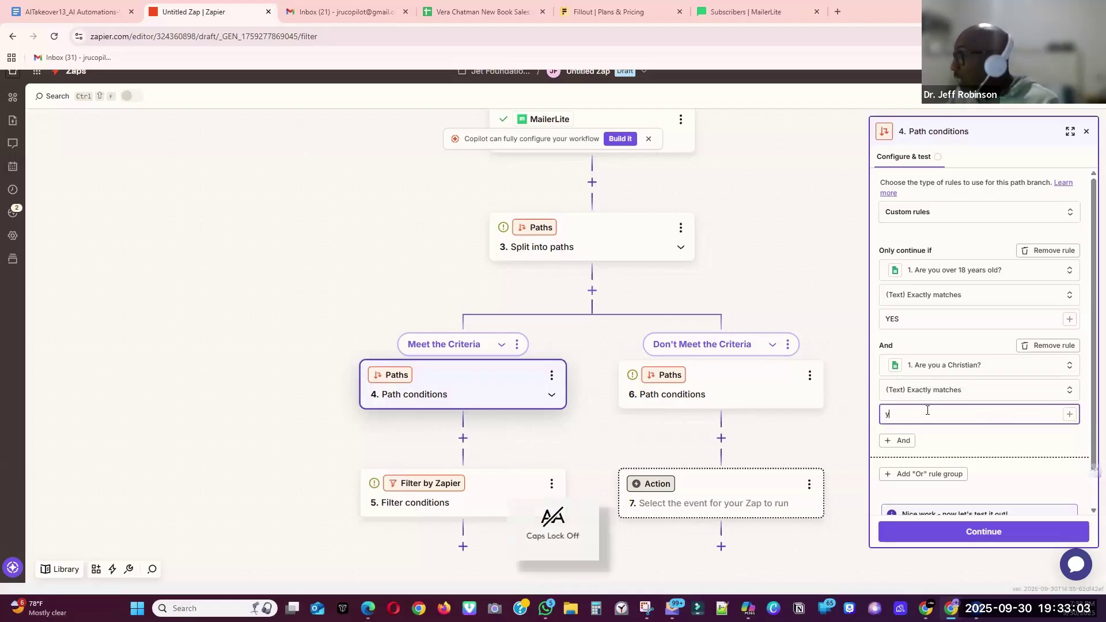
{"action": "type", "text": "e"}
{"action": "key", "text": "BackSpace"}
{"action": "key", "text": "BackSpace"}
{"action": "key", "text": "Caps_Lock"}
{"action": "type", "text": "YES"}
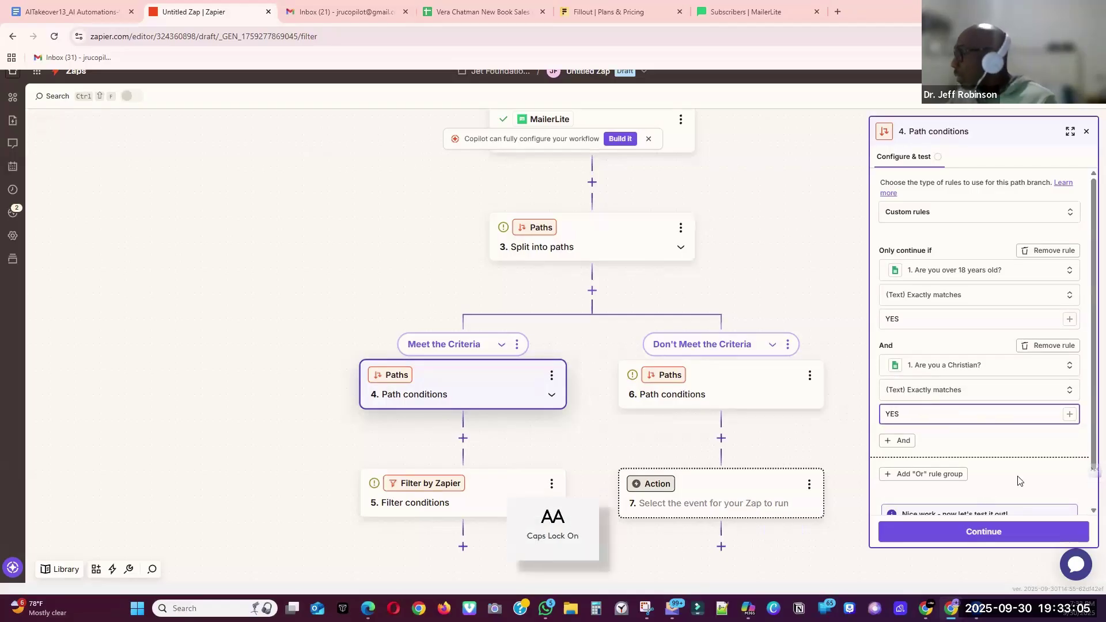
{"action": "scroll", "coordinate": [1015, 449], "scroll_direction": "down", "scroll_amount": 1}
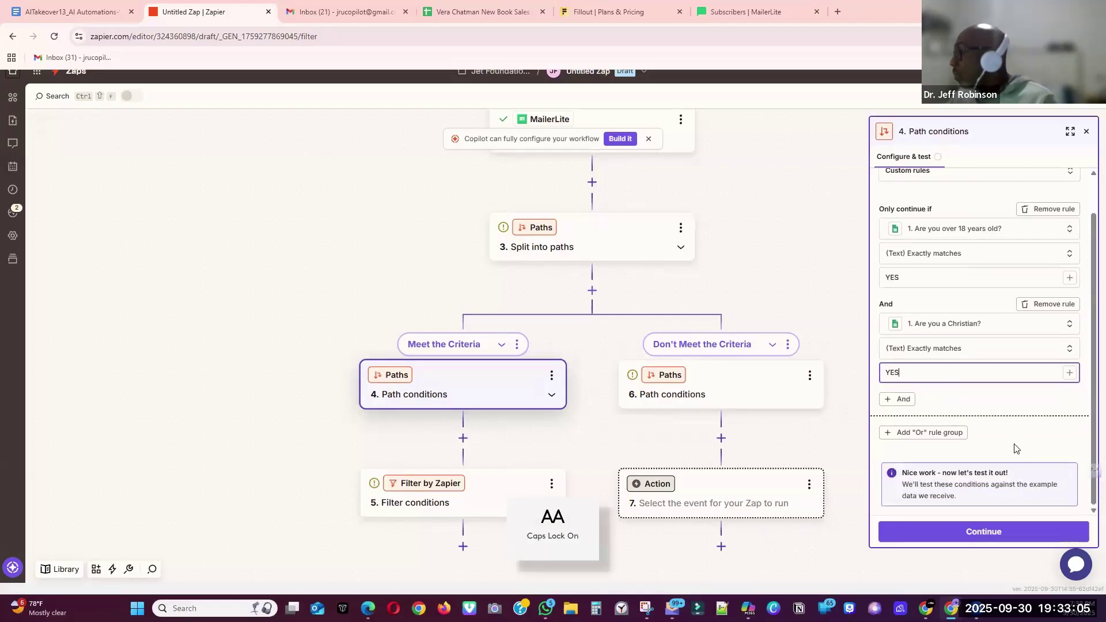
{"action": "left_click", "coordinate": [982, 535]}
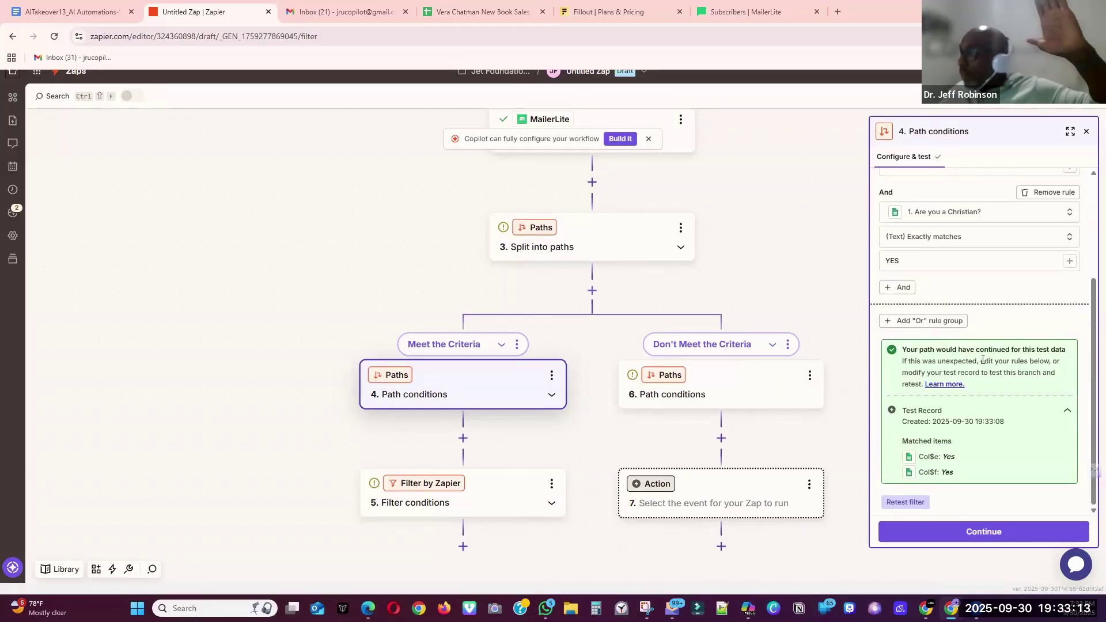
Step: In Don't Meet the Criteria, require 'Are you over 18 years old?' to exactly match YES
{"action": "left_click", "coordinate": [717, 380]}
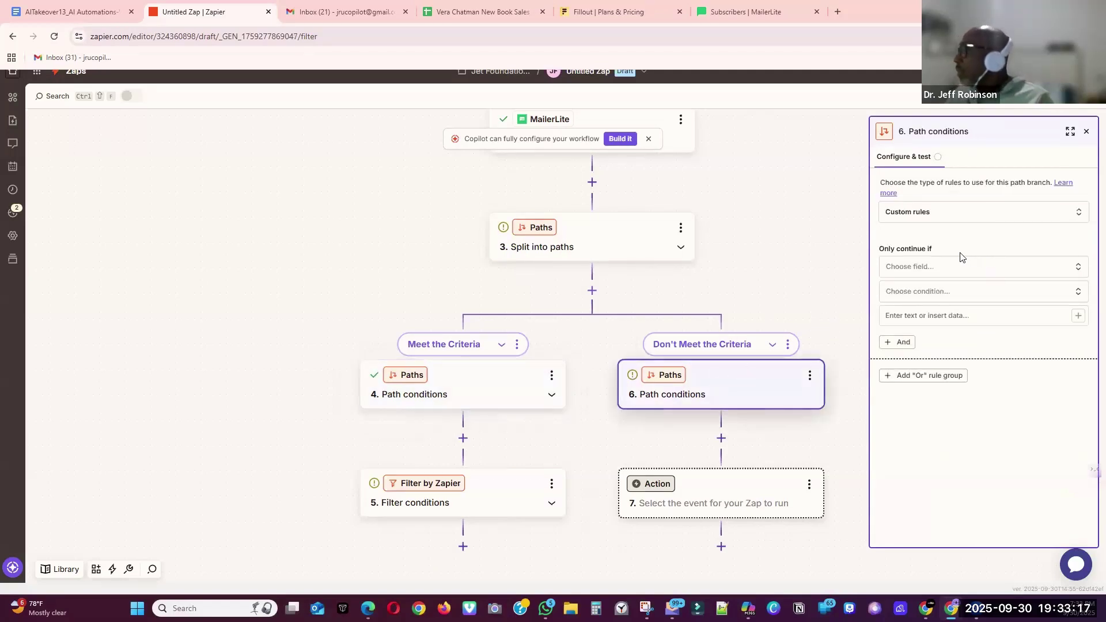
{"action": "left_click", "coordinate": [944, 267]}
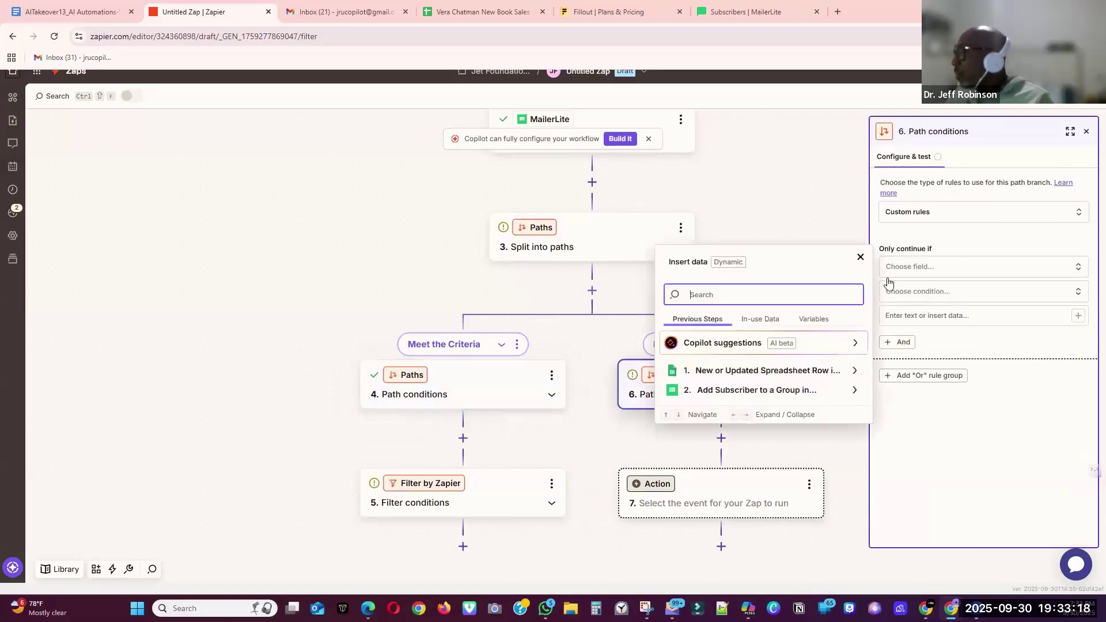
{"action": "left_click", "coordinate": [857, 372]}
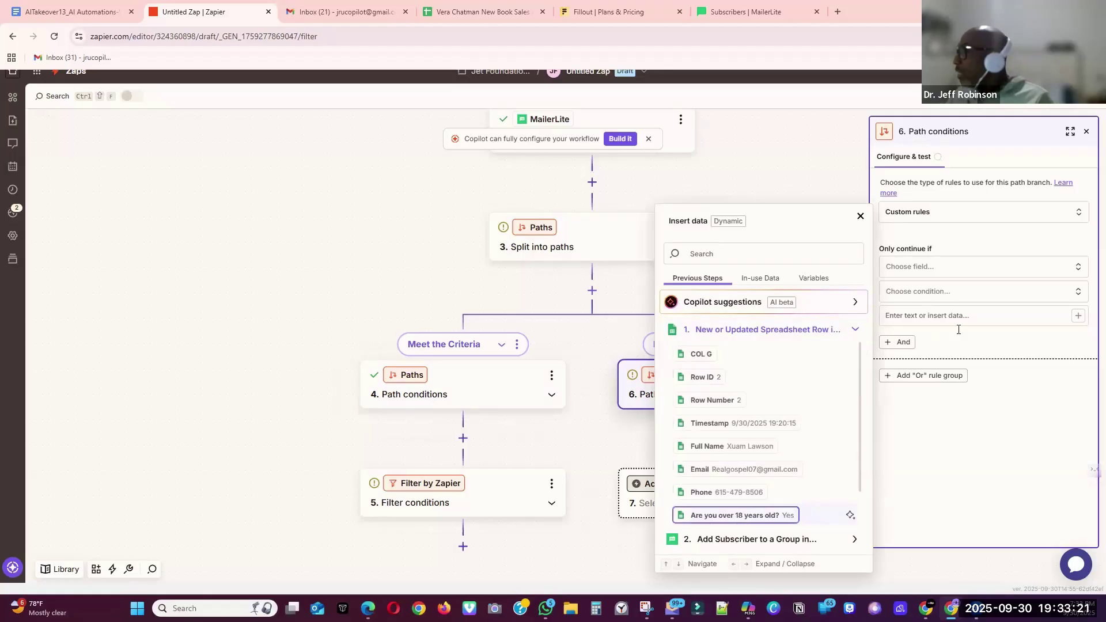
{"action": "left_click", "coordinate": [772, 517]}
{"action": "left_click", "coordinate": [967, 299]}
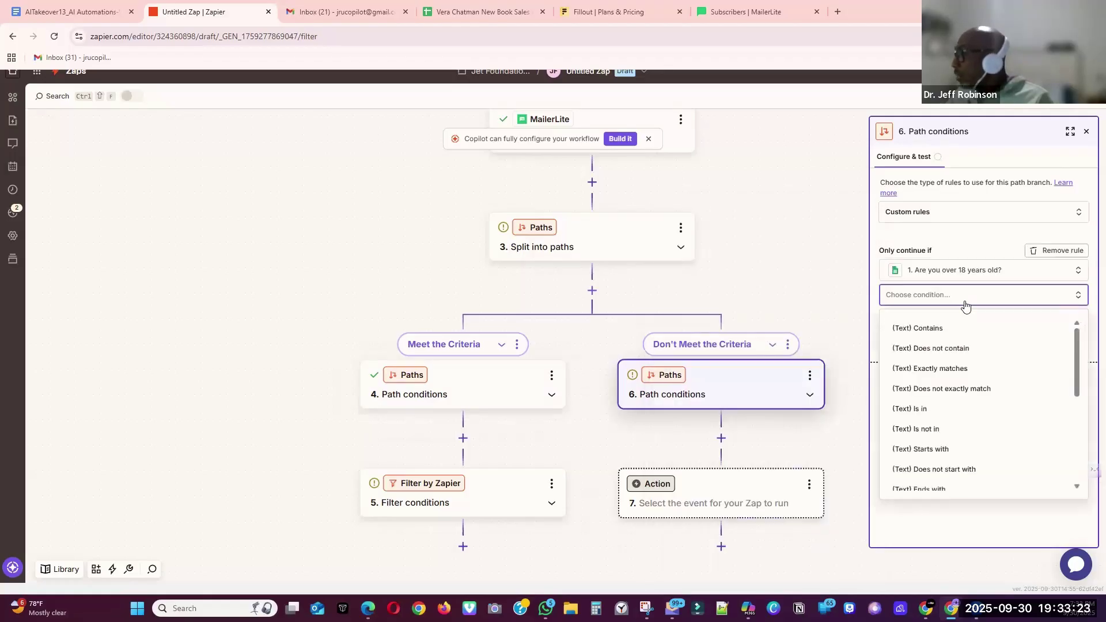
{"action": "left_click", "coordinate": [939, 371]}
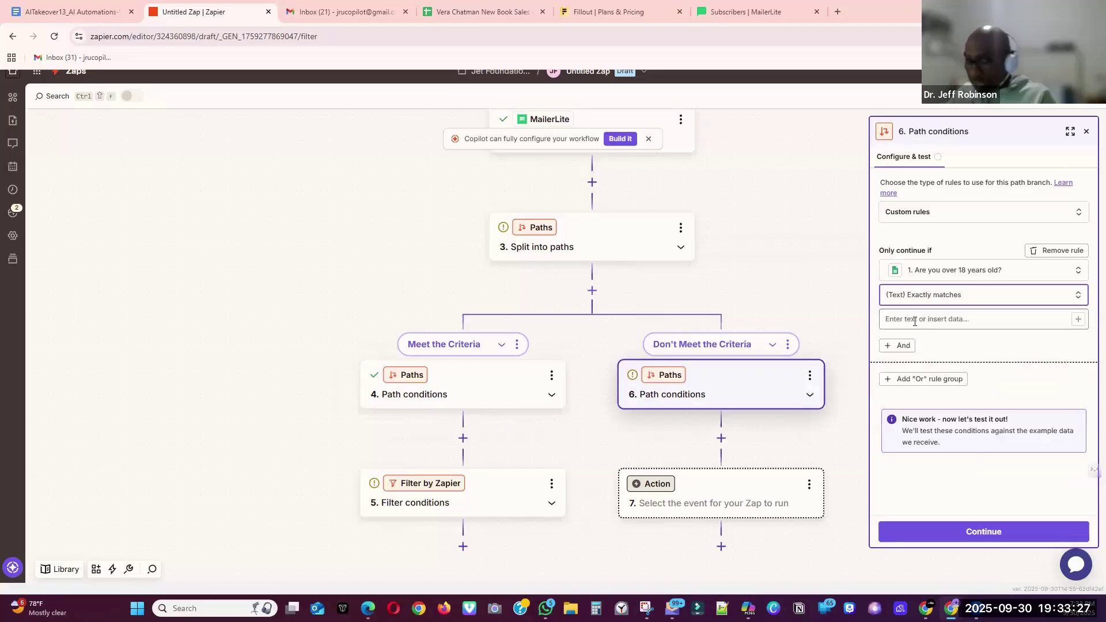
{"action": "left_click", "coordinate": [915, 321]}
{"action": "key", "text": "Caps_Lock"}
{"action": "type", "text": "ye"}
{"action": "key", "text": "BackSpace"}
{"action": "key", "text": "BackSpace"}
{"action": "key", "text": "Caps_Lock"}
{"action": "type", "text": "YES"}
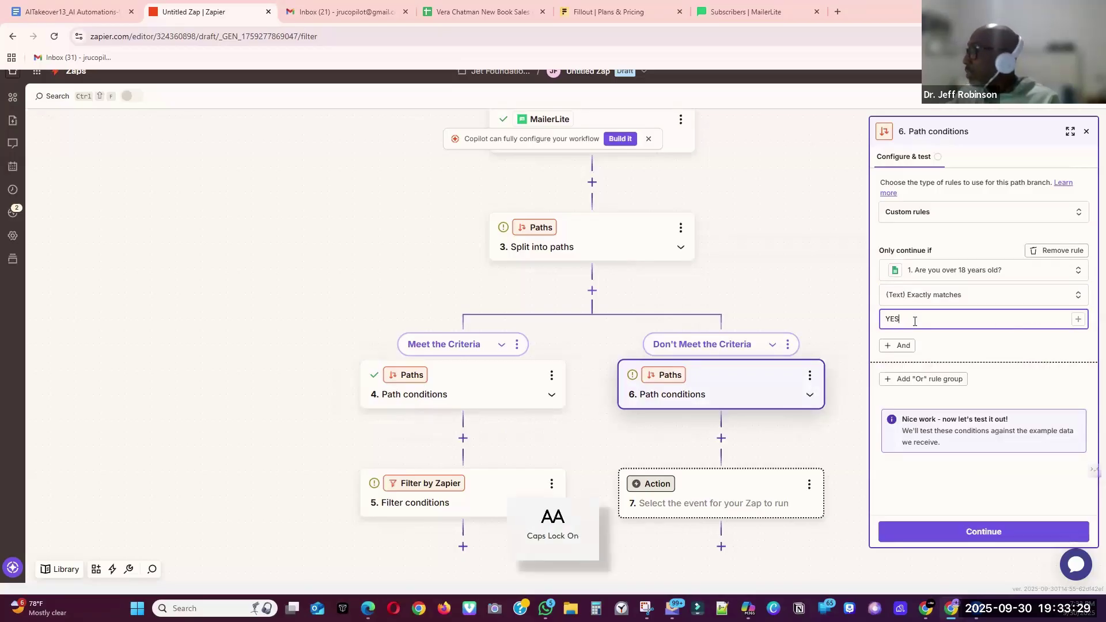
Step: Add an And rule requiring 'Are you a Christian?' to exactly match YES
{"action": "left_click", "coordinate": [899, 346]}
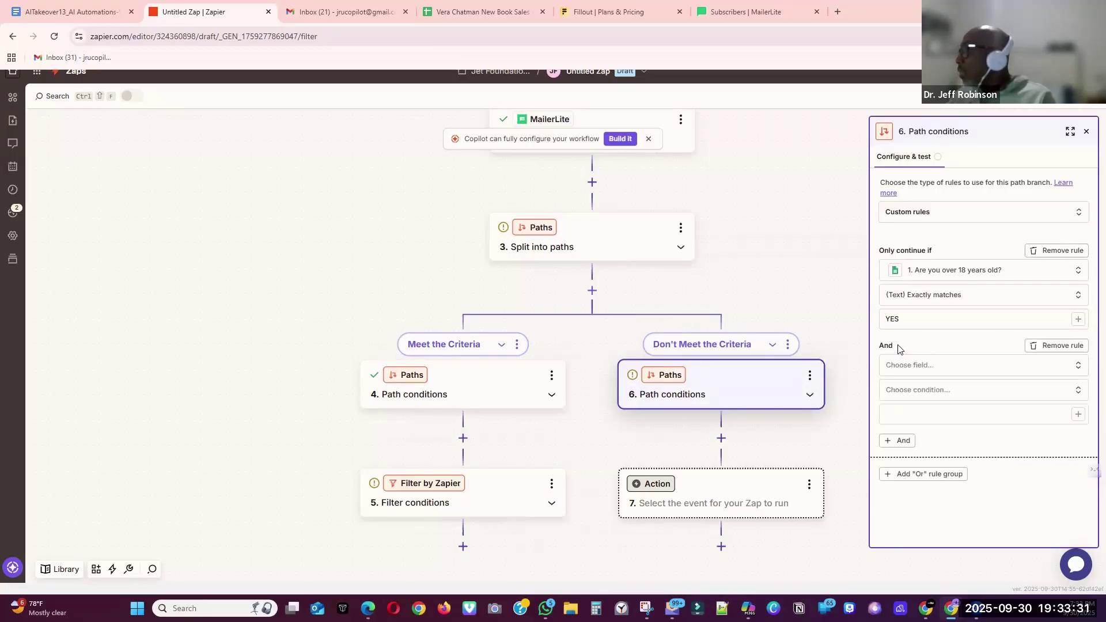
{"action": "left_click", "coordinate": [945, 370]}
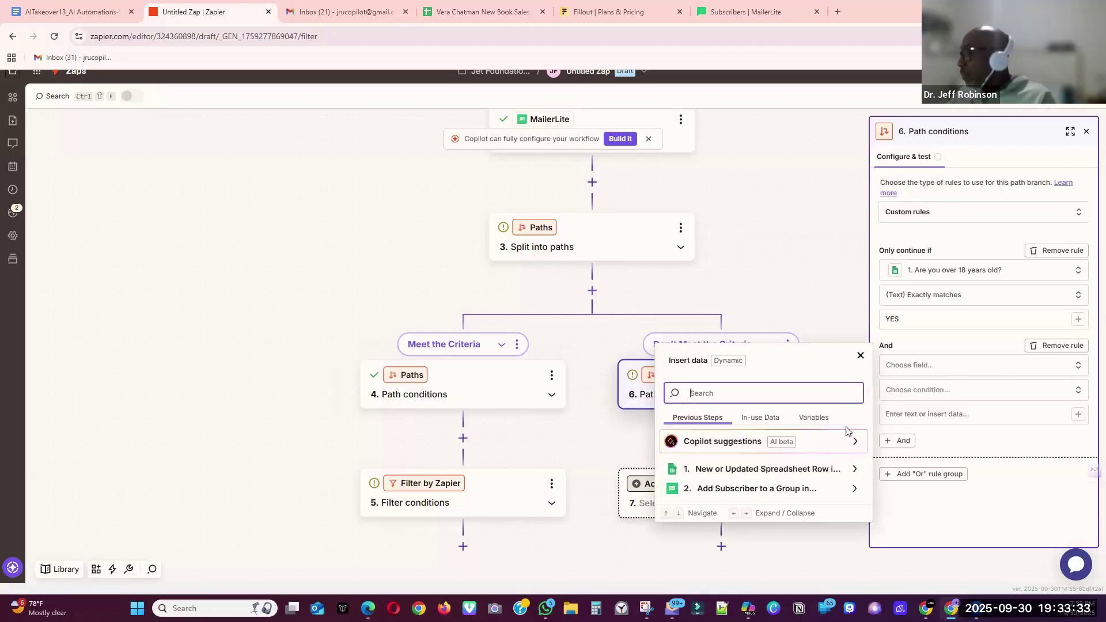
{"action": "left_click", "coordinate": [854, 469]}
{"action": "left_click", "coordinate": [751, 495]}
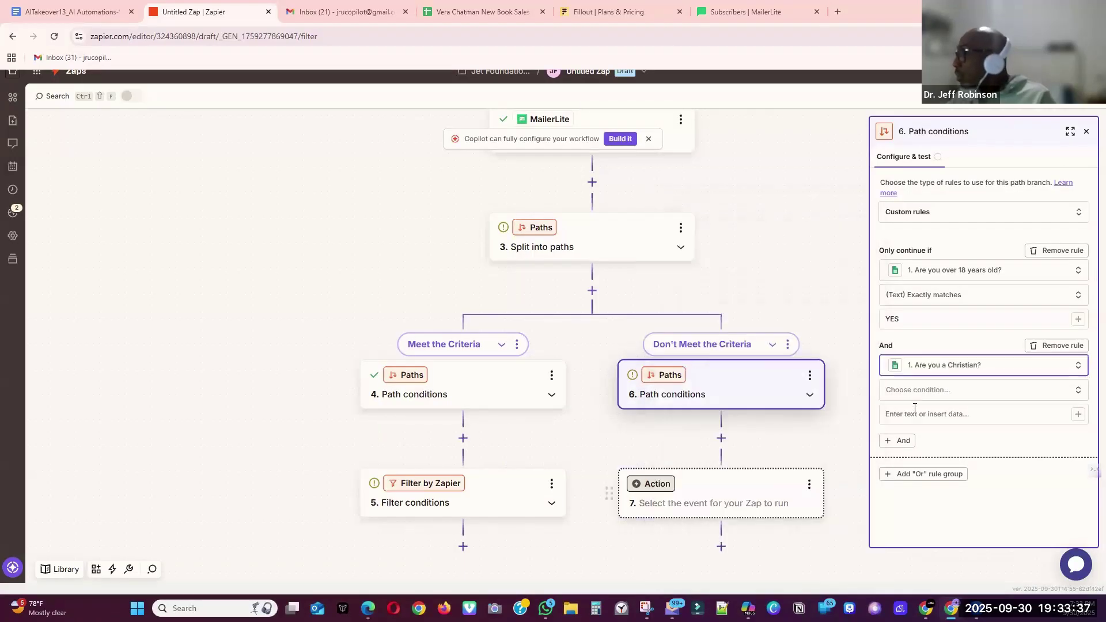
{"action": "left_click", "coordinate": [947, 390]}
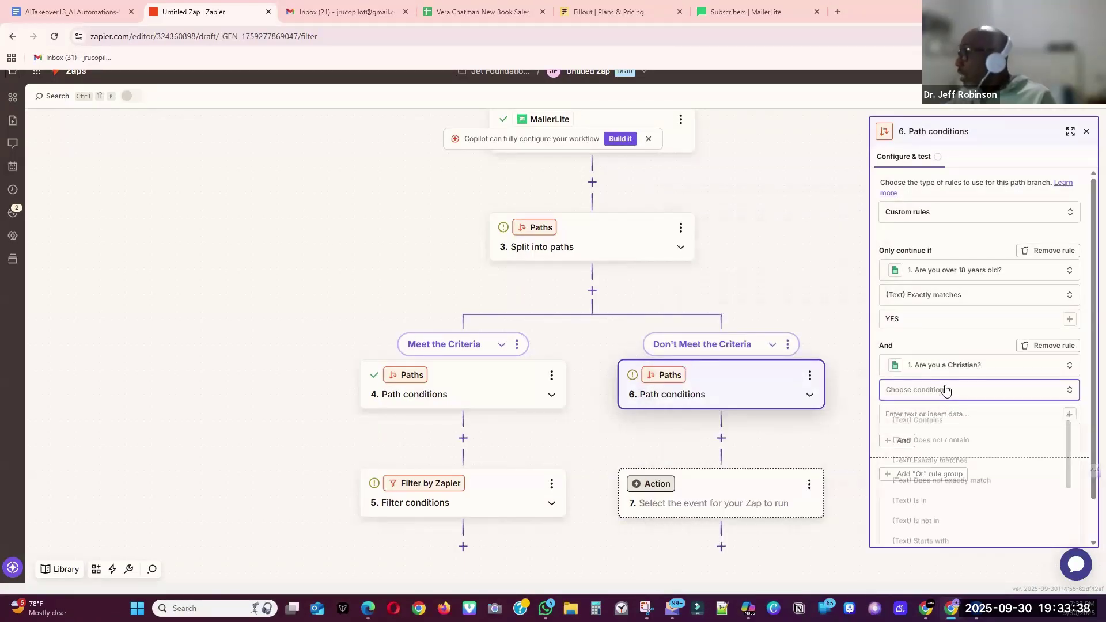
{"action": "left_click", "coordinate": [950, 467]}
{"action": "left_click", "coordinate": [981, 415]}
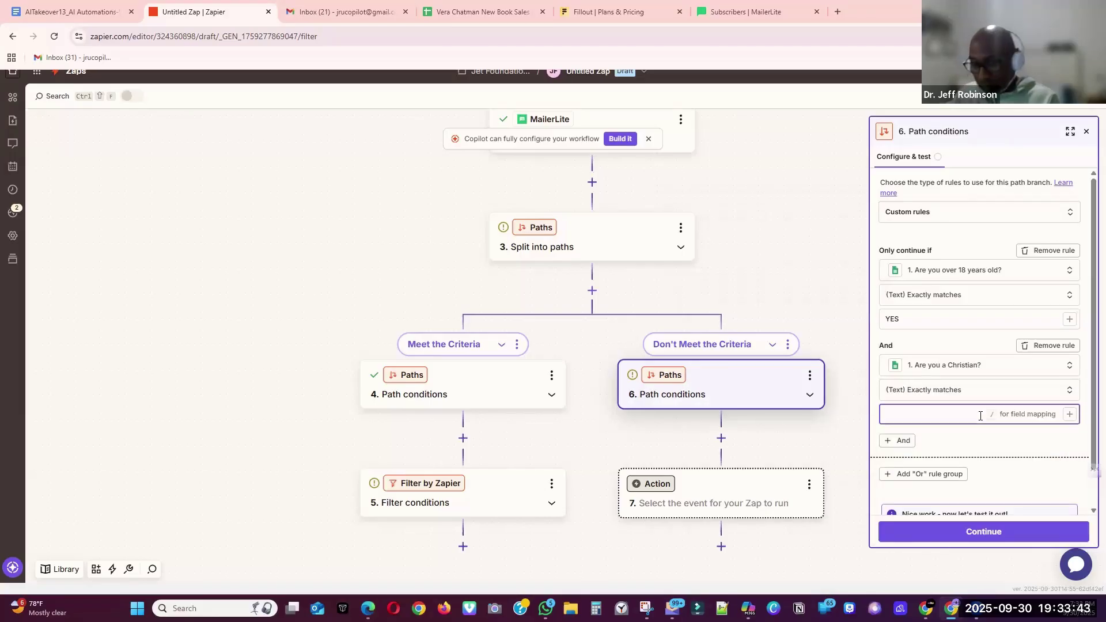
{"action": "key", "text": "Caps_Lock"}
{"action": "type", "text": "yes"}
{"action": "key", "text": "BackSpace"}
{"action": "key", "text": "Caps_Lock"}
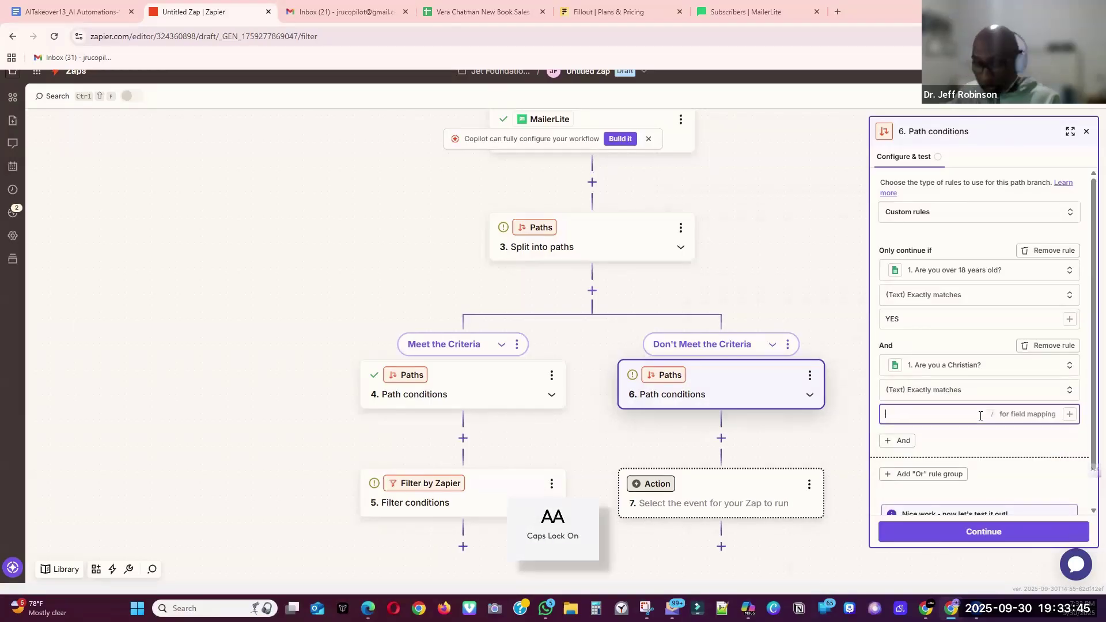
{"action": "type", "text": "YES"}
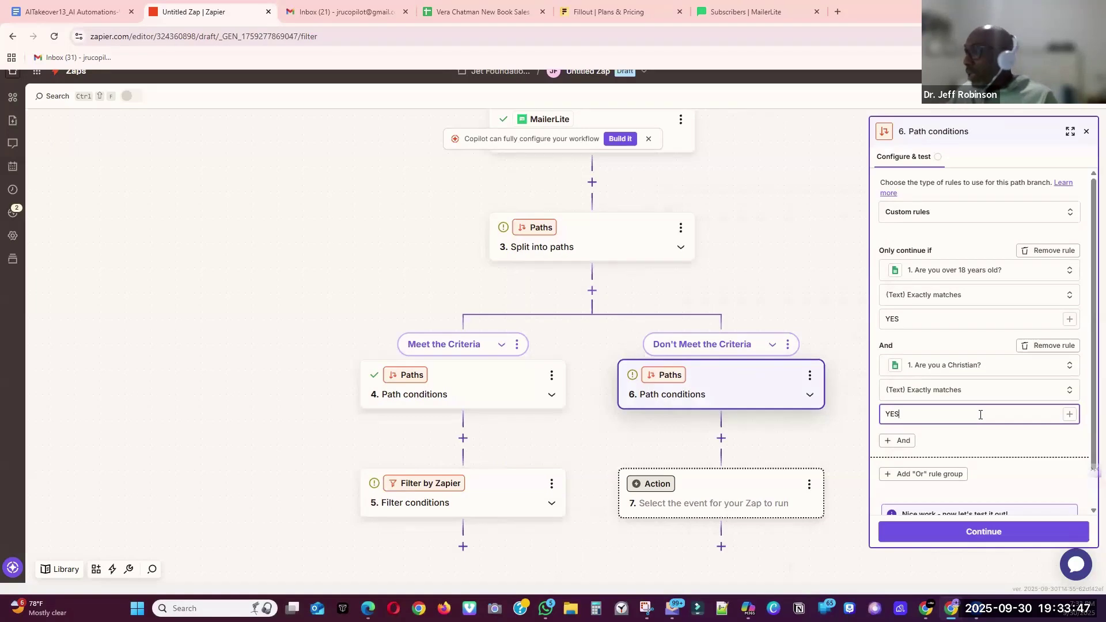
Step: Test the path conditions against the sample data
{"action": "left_click", "coordinate": [956, 296]}
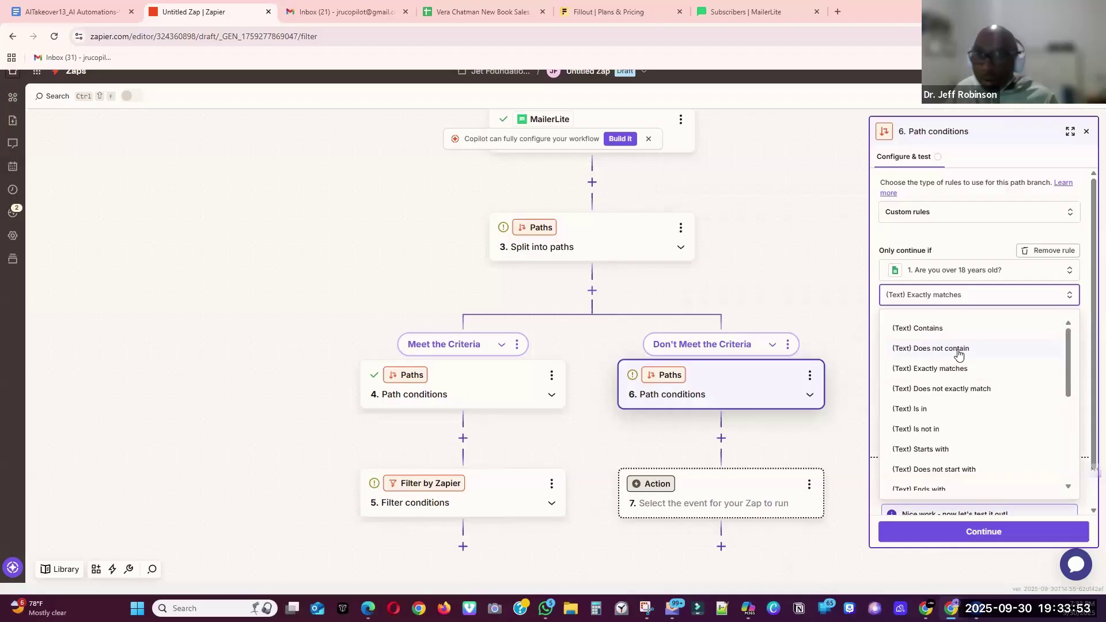
{"action": "left_click", "coordinate": [866, 422]}
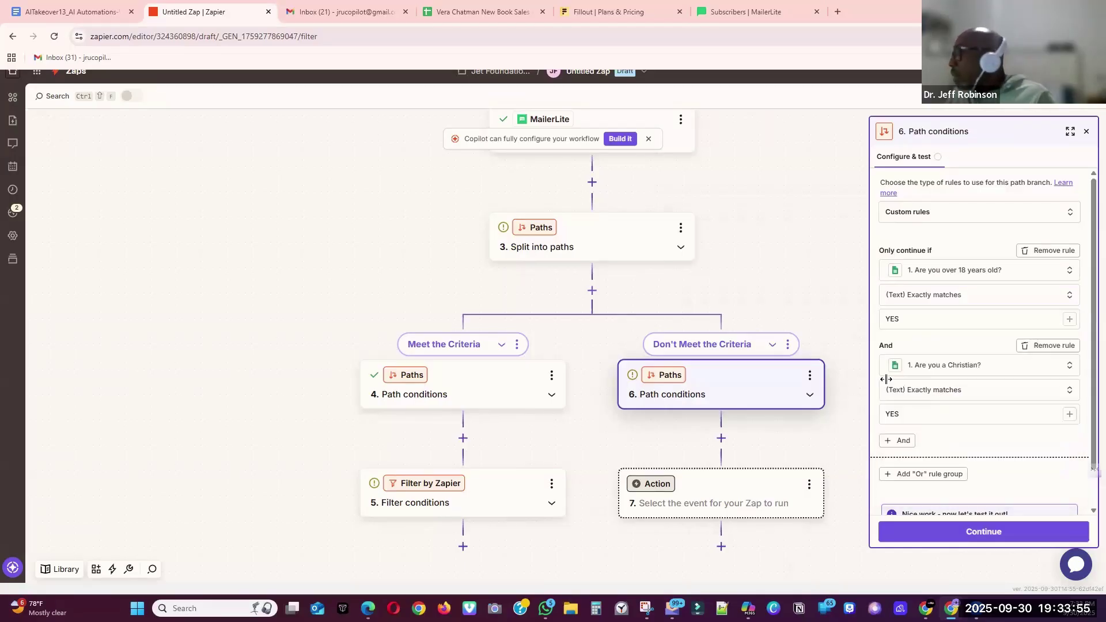
{"action": "left_click", "coordinate": [985, 531]}
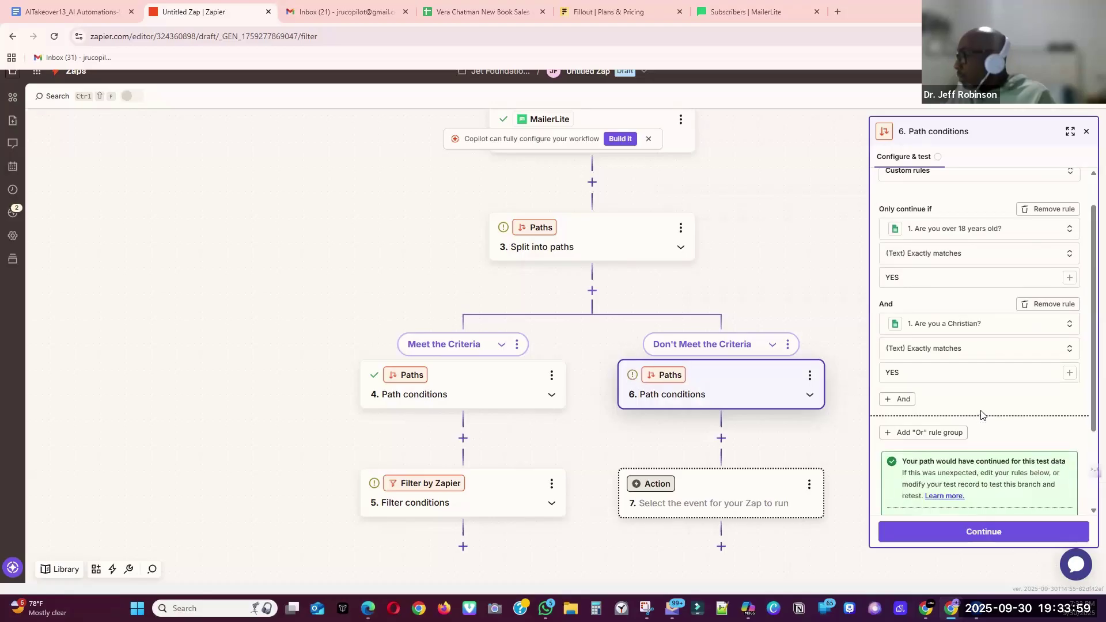
Step: Delete the Filter step from the branch
{"action": "right_click", "coordinate": [605, 506]}
{"action": "left_click", "coordinate": [588, 450]}
{"action": "left_click", "coordinate": [587, 450]}
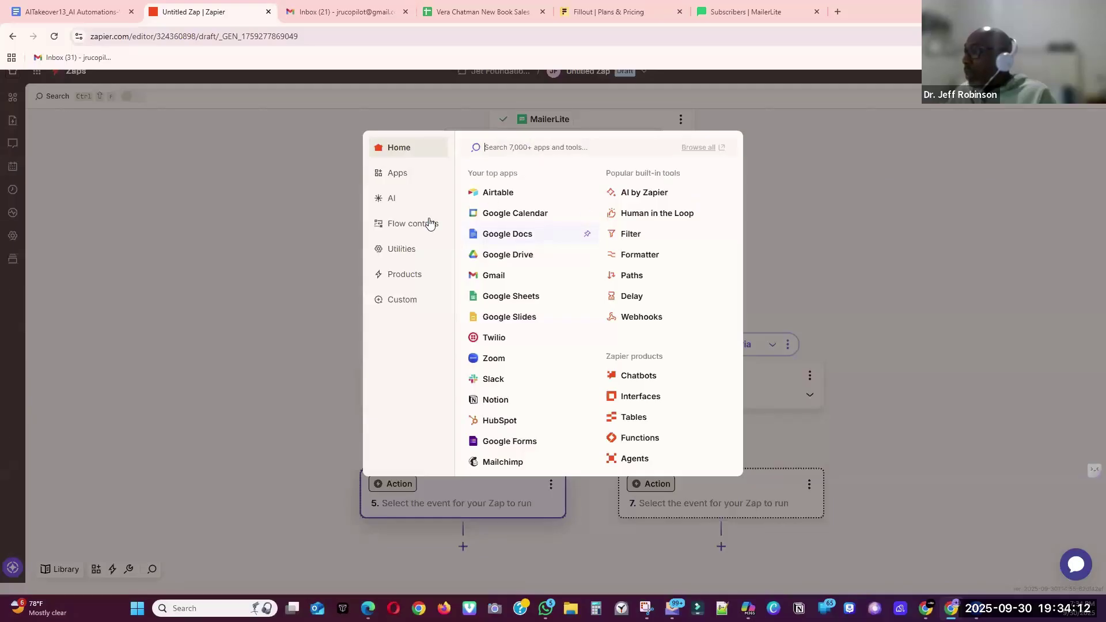
Step: Make step 5 a Gmail Send Email action and connect a new Google account to it
{"action": "left_click", "coordinate": [493, 276]}
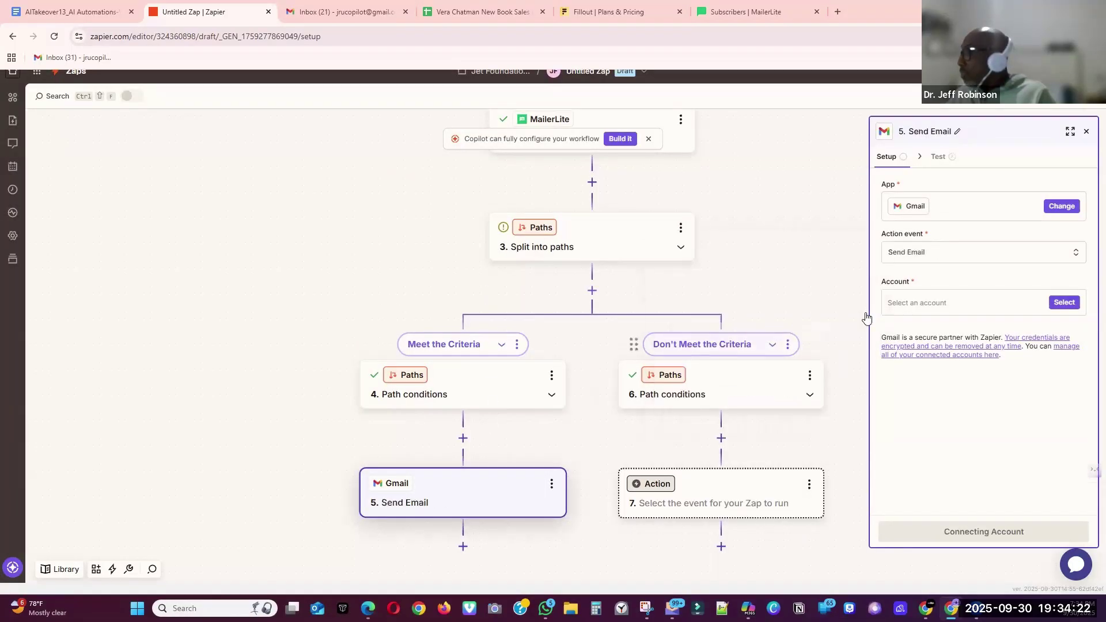
{"action": "left_click", "coordinate": [1064, 302]}
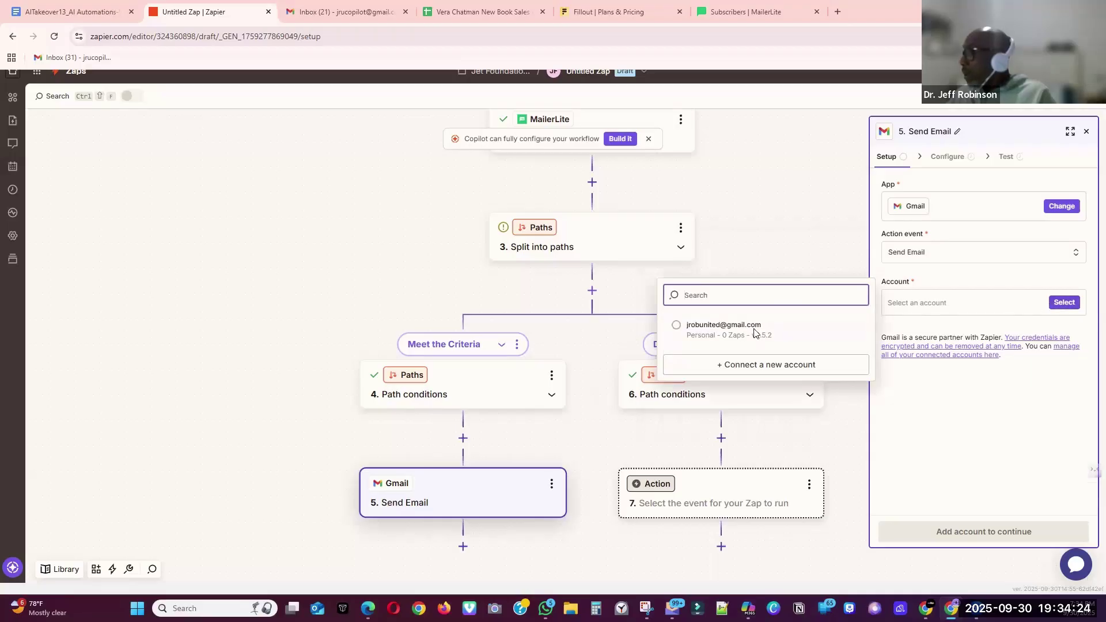
{"action": "left_click", "coordinate": [778, 365]}
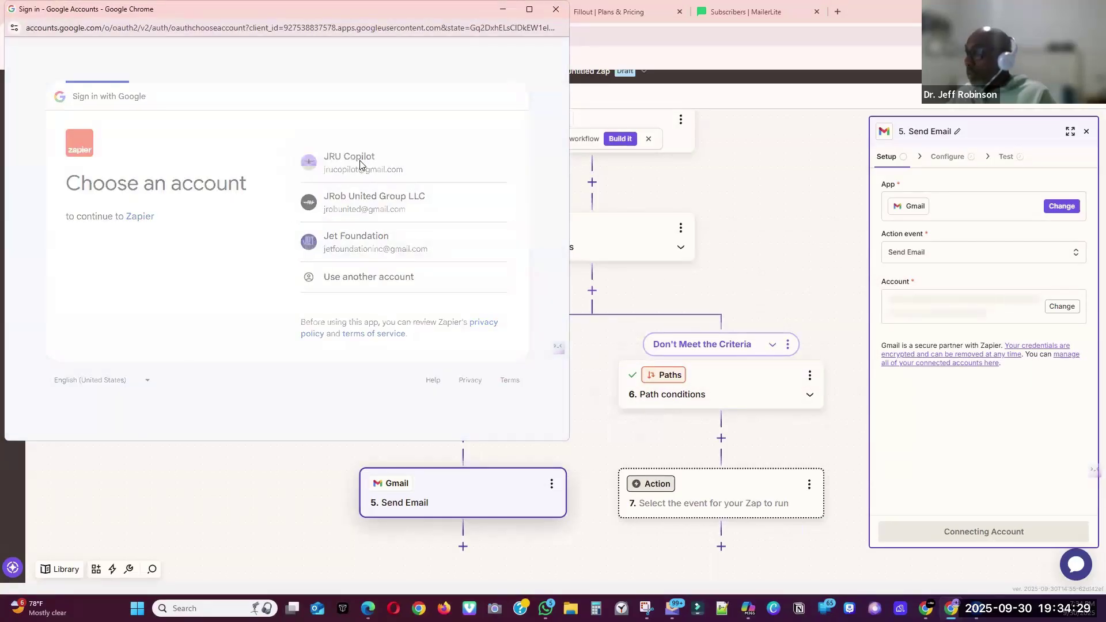
{"action": "left_click", "coordinate": [454, 303]}
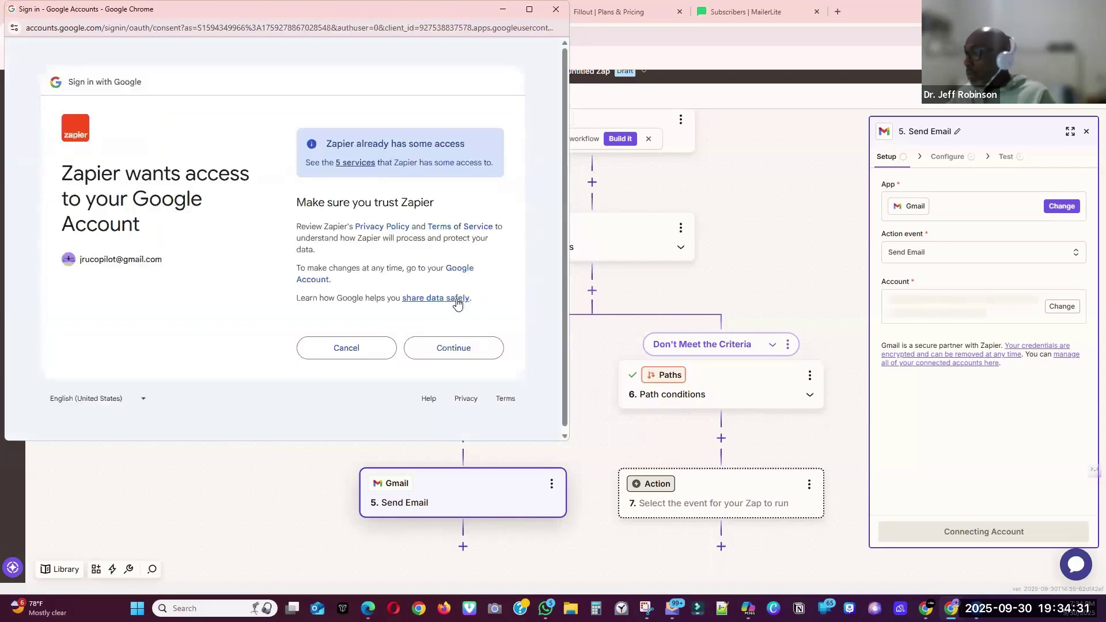
{"action": "left_click", "coordinate": [452, 349]}
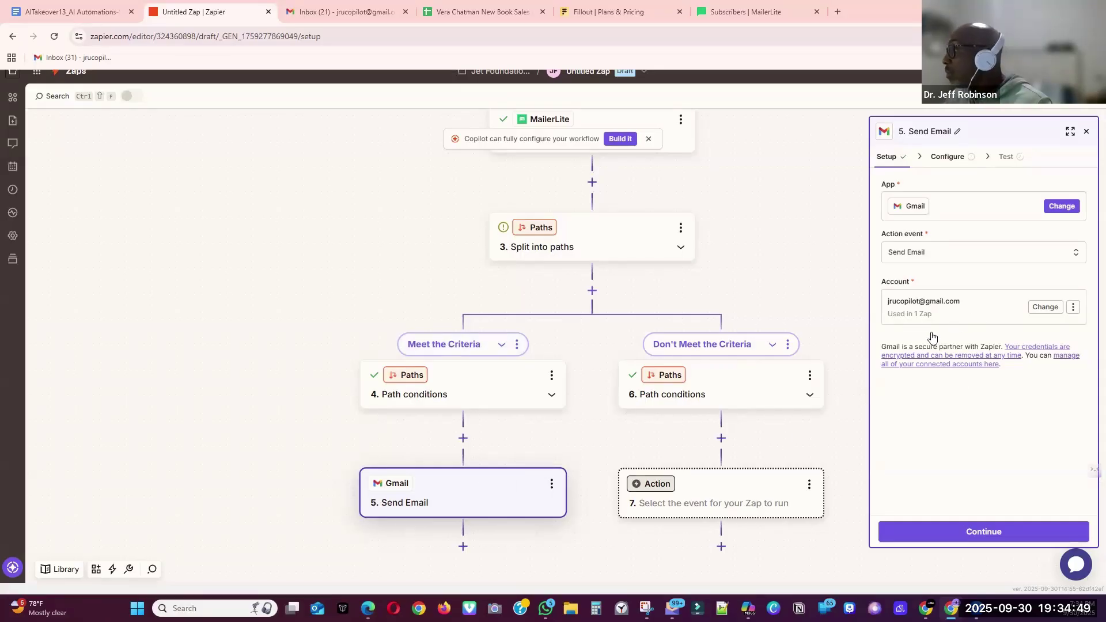
Step: Set the email recipient to the spreadsheet row's Email address
{"action": "left_click", "coordinate": [979, 527]}
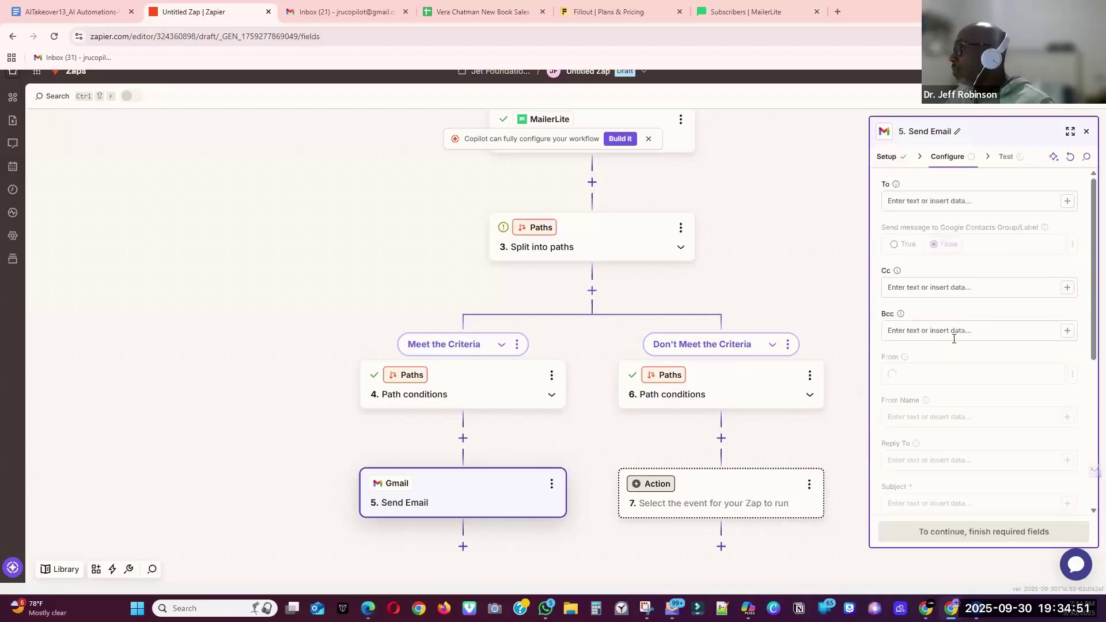
{"action": "left_click", "coordinate": [992, 202]}
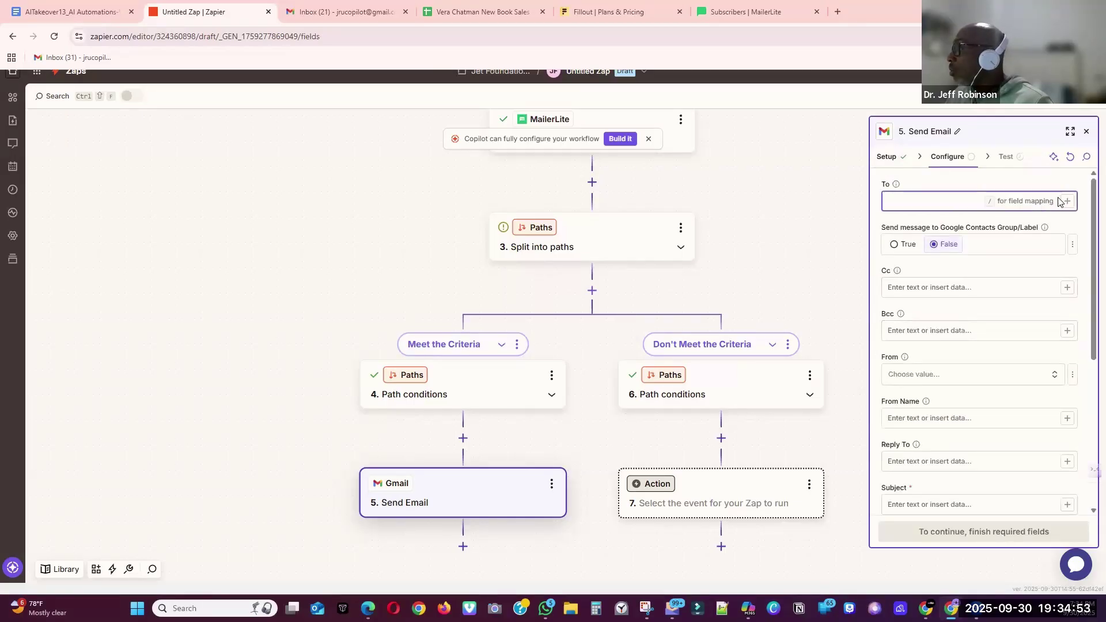
{"action": "left_click", "coordinate": [1066, 201]}
{"action": "left_click", "coordinate": [856, 306]}
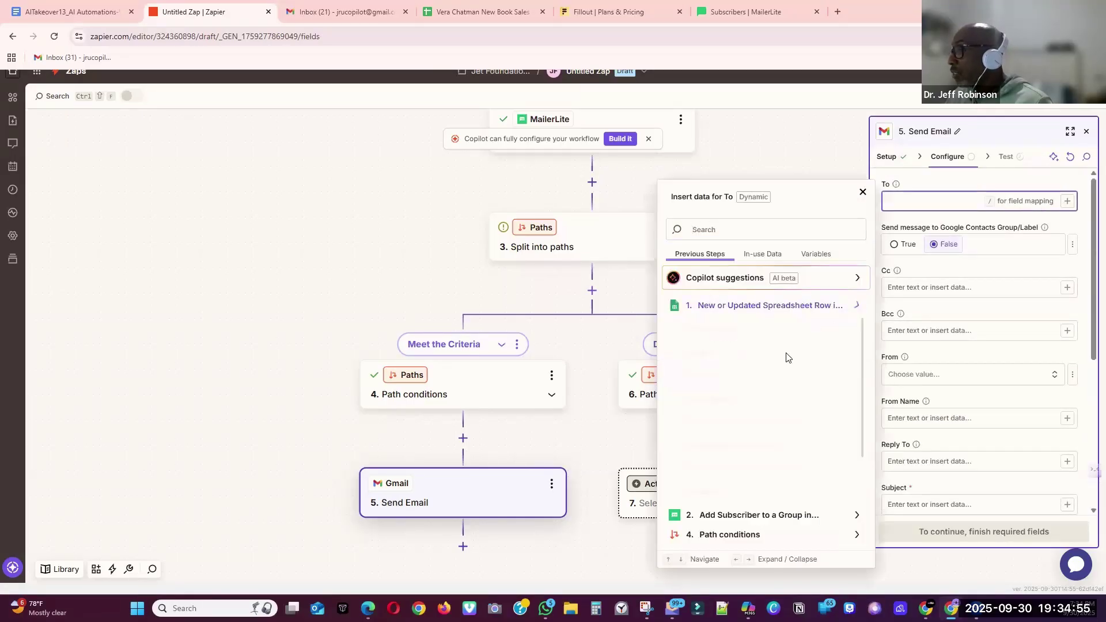
{"action": "scroll", "coordinate": [766, 432], "scroll_direction": "down", "scroll_amount": 1}
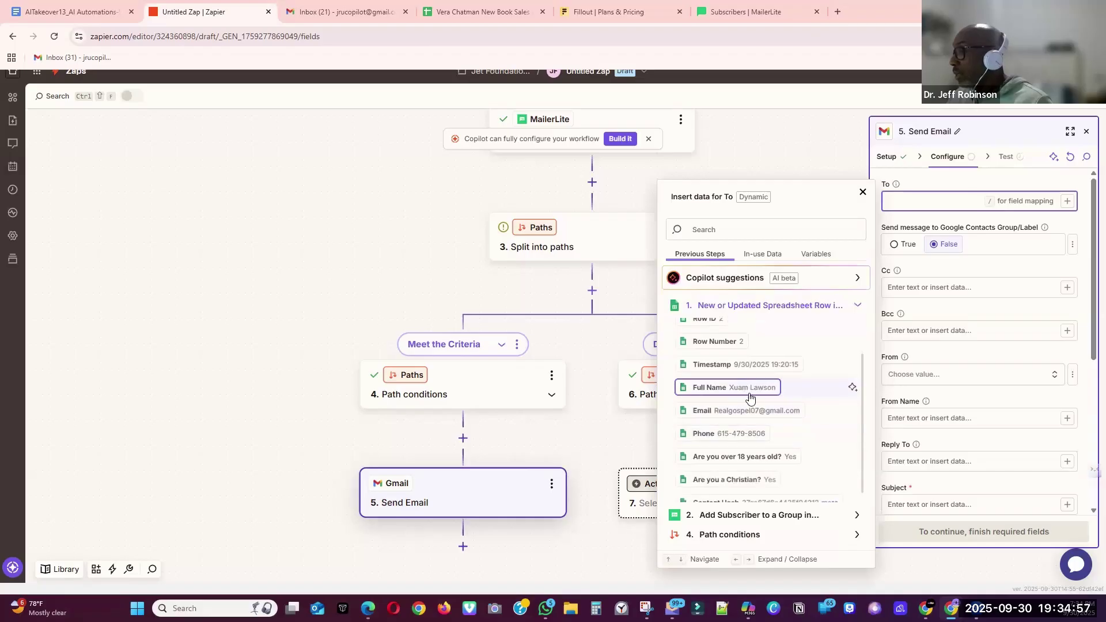
{"action": "left_click", "coordinate": [743, 416]}
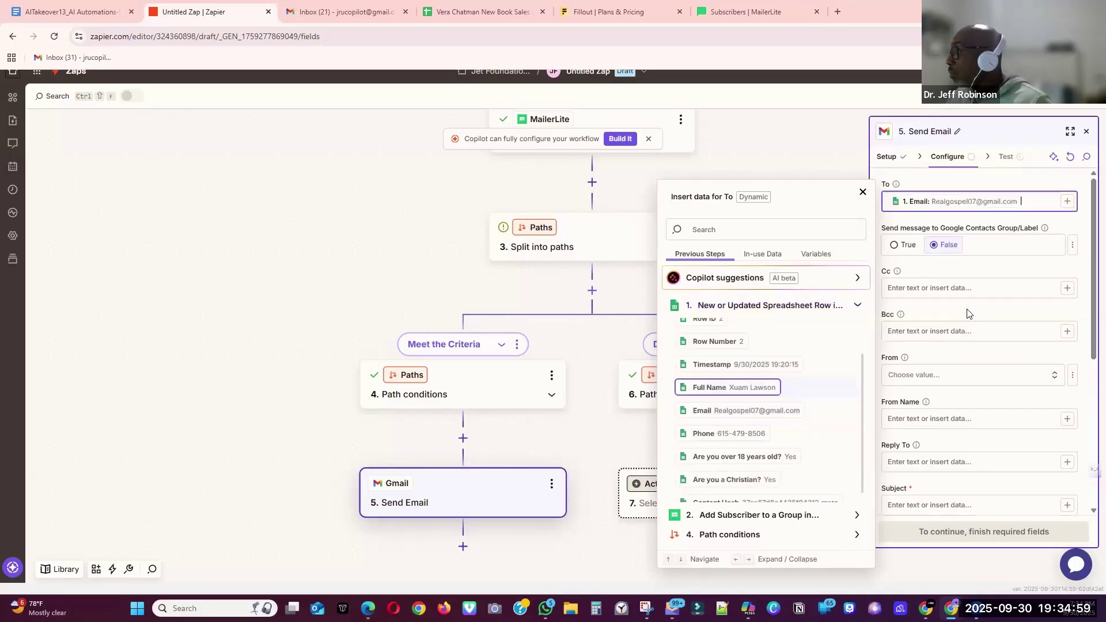
{"action": "left_click", "coordinate": [1002, 266]}
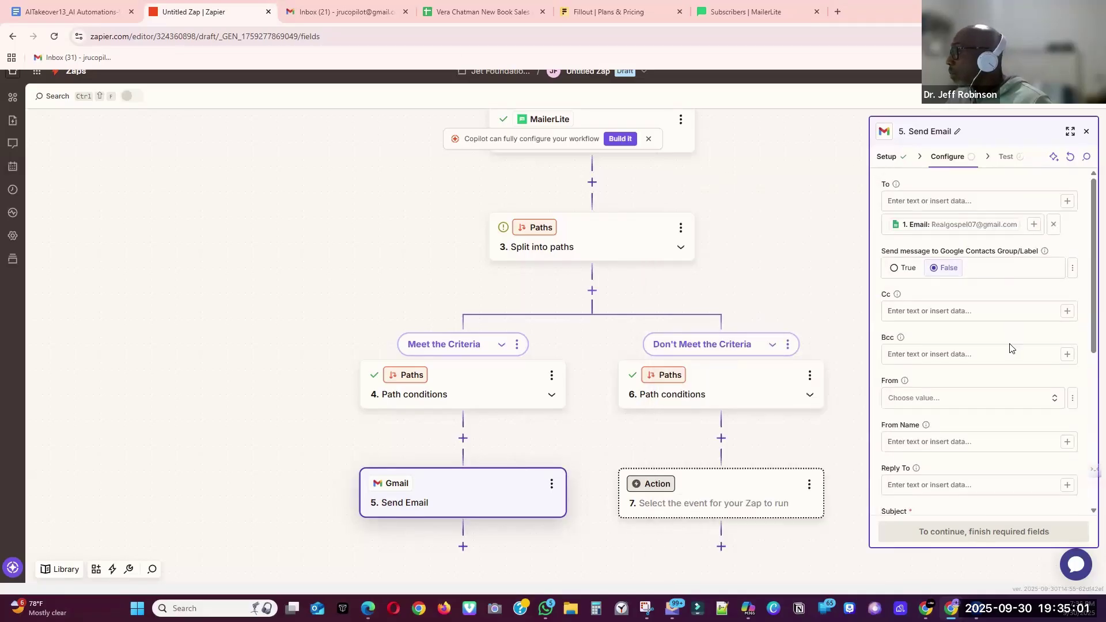
Step: Send from the connected Gmail address using a custom sender display name
{"action": "left_click", "coordinate": [1003, 401]}
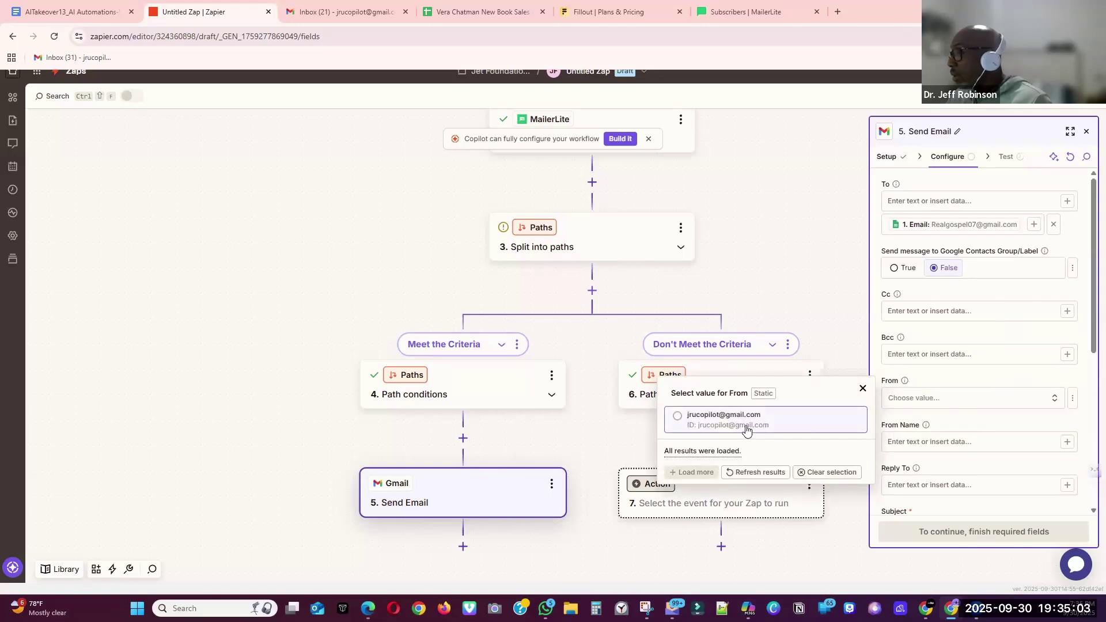
{"action": "left_click", "coordinate": [722, 423]}
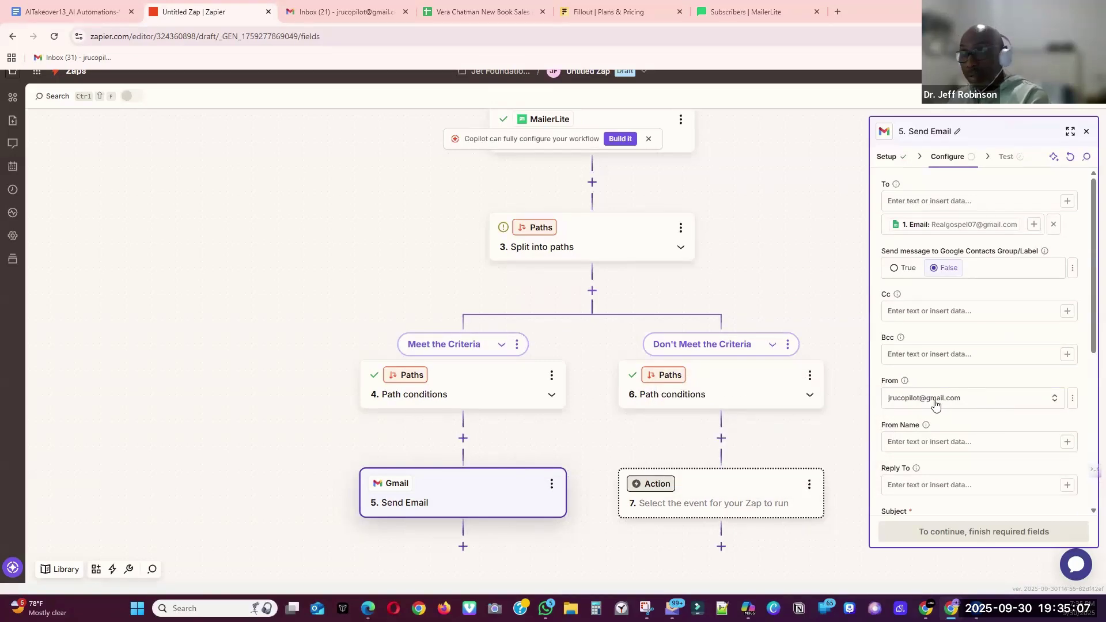
{"action": "scroll", "coordinate": [998, 426], "scroll_direction": "down", "scroll_amount": 2}
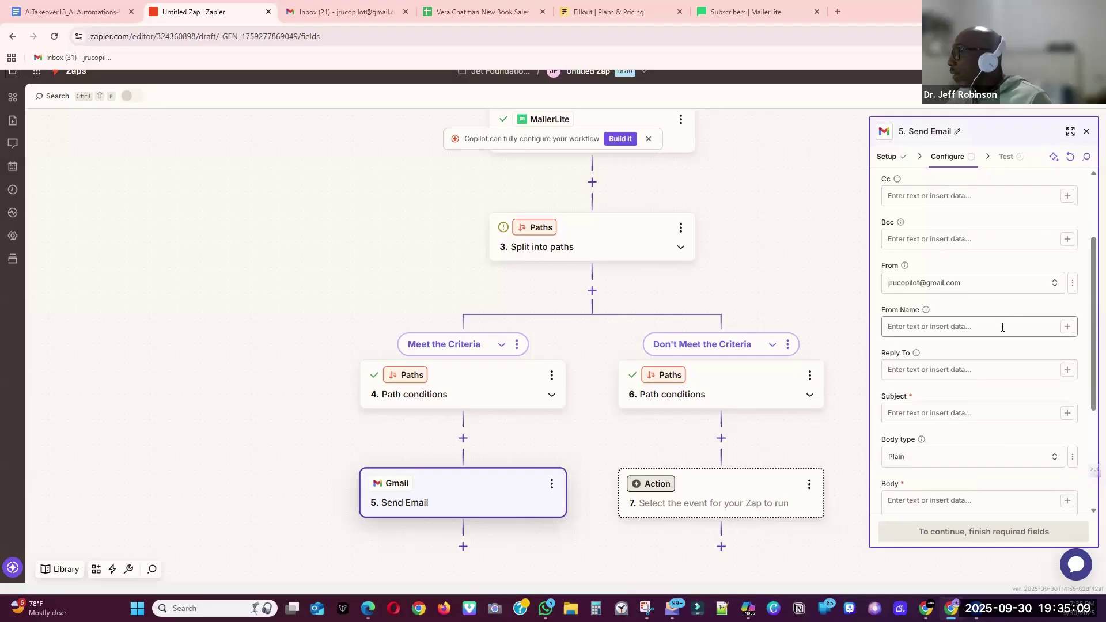
{"action": "left_click", "coordinate": [997, 333]}
{"action": "left_click", "coordinate": [949, 328]}
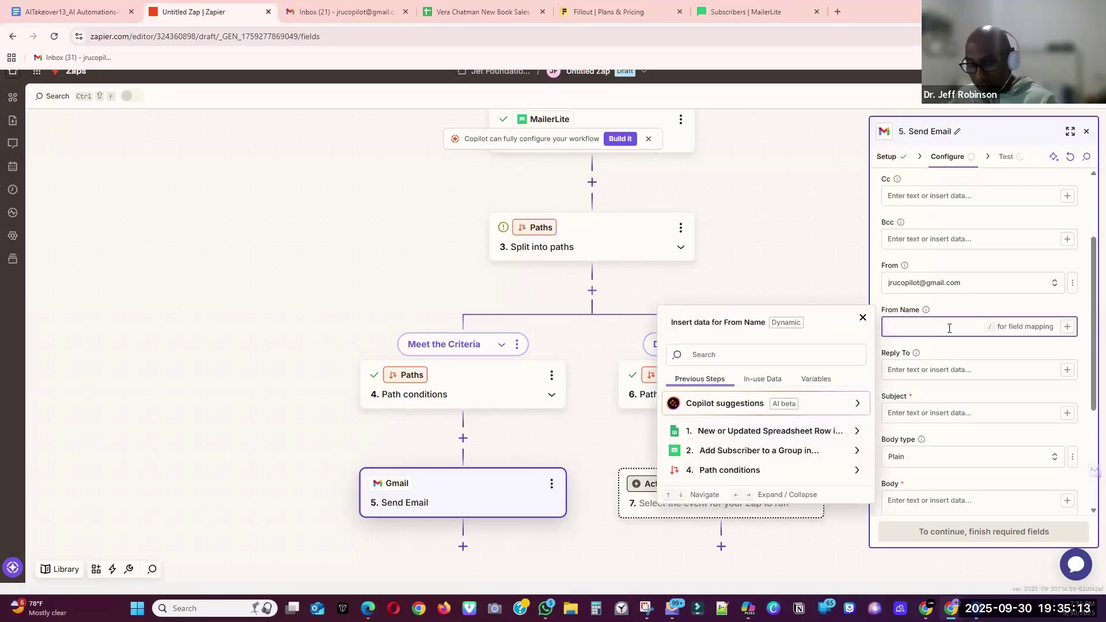
{"action": "type", "text": "fT"}
{"action": "key", "text": "BackSpace"}
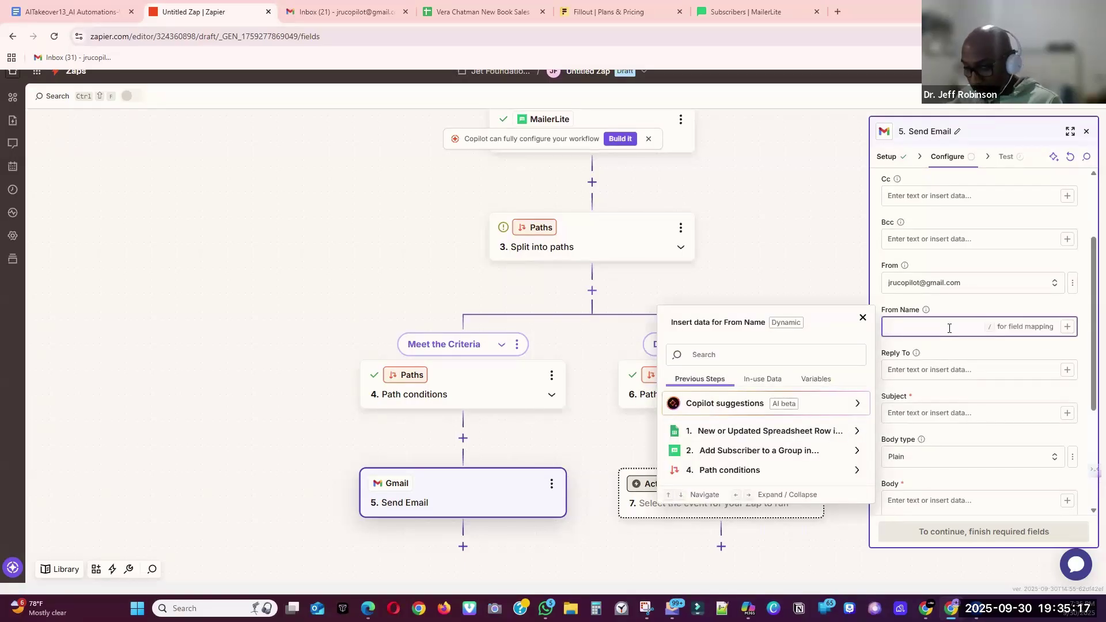
{"action": "key", "text": "Caps_Lock"}
{"action": "type", "text": "DR. JEFF"}
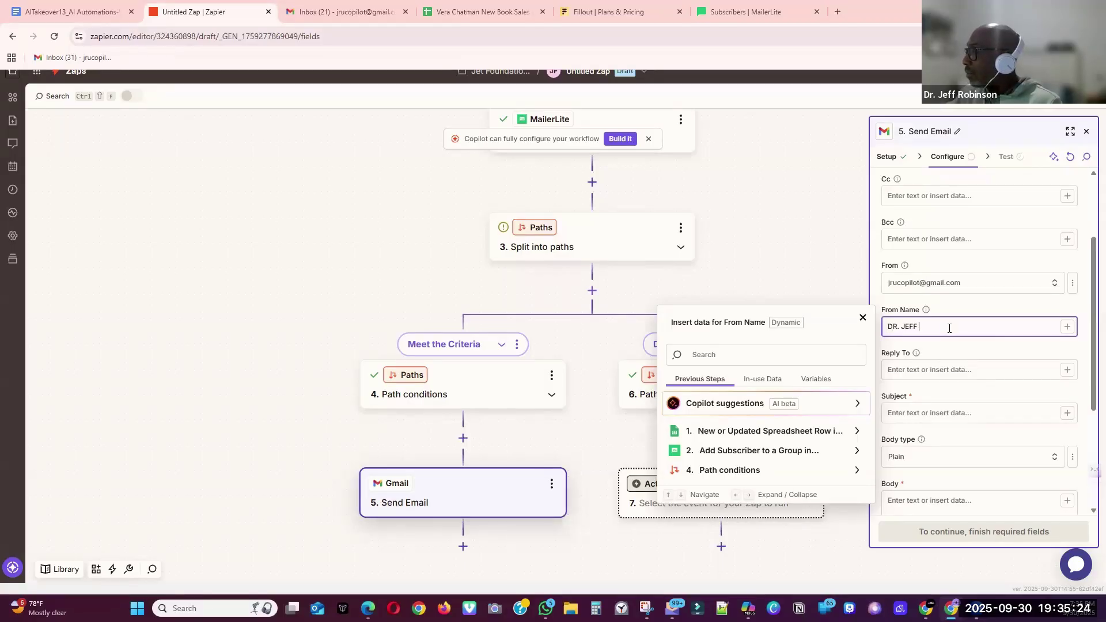
{"action": "type", "text": " TEST AUTOMATION"}
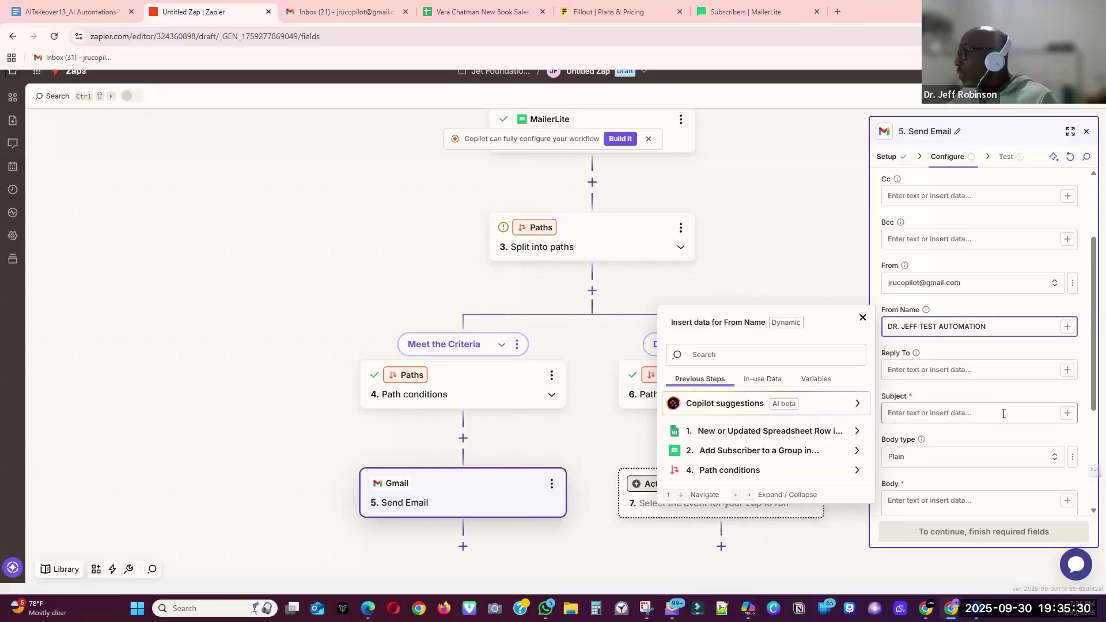
Step: Set the subject to 'Congratulations, you meet our criteria!'
{"action": "left_click", "coordinate": [984, 414]}
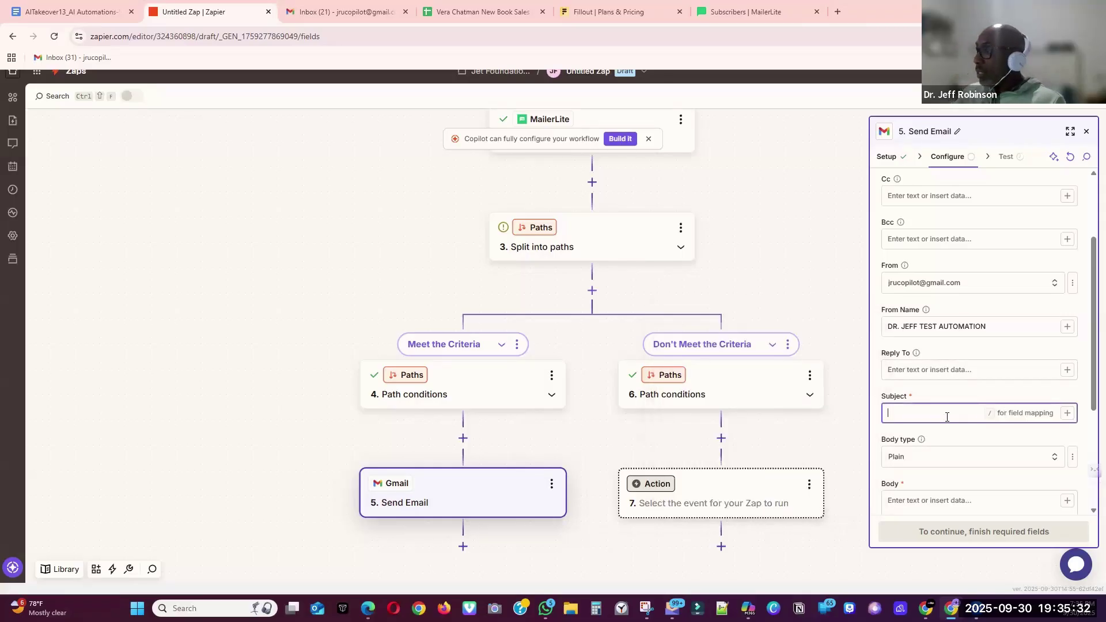
{"action": "type", "text": "c"}
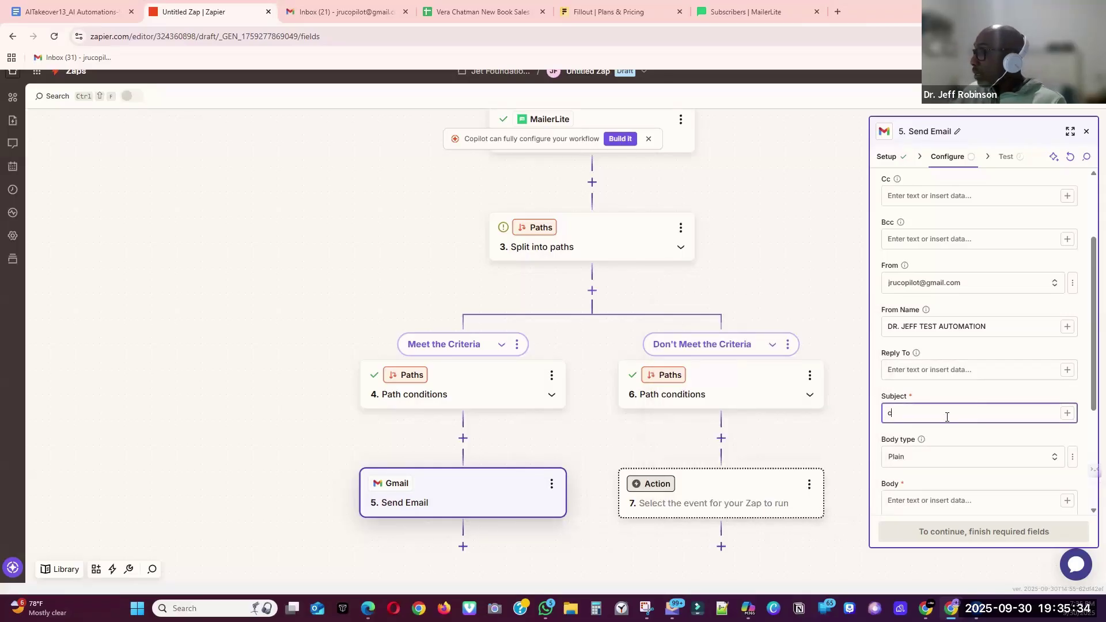
{"action": "type", "text": "ON"}
{"action": "key", "text": "BackSpace"}
{"action": "key", "text": "BackSpace"}
{"action": "key", "text": "BackSpace"}
{"action": "type", "text": "C"}
{"action": "key", "text": "Caps_Lock"}
{"action": "type", "text": "ongra"}
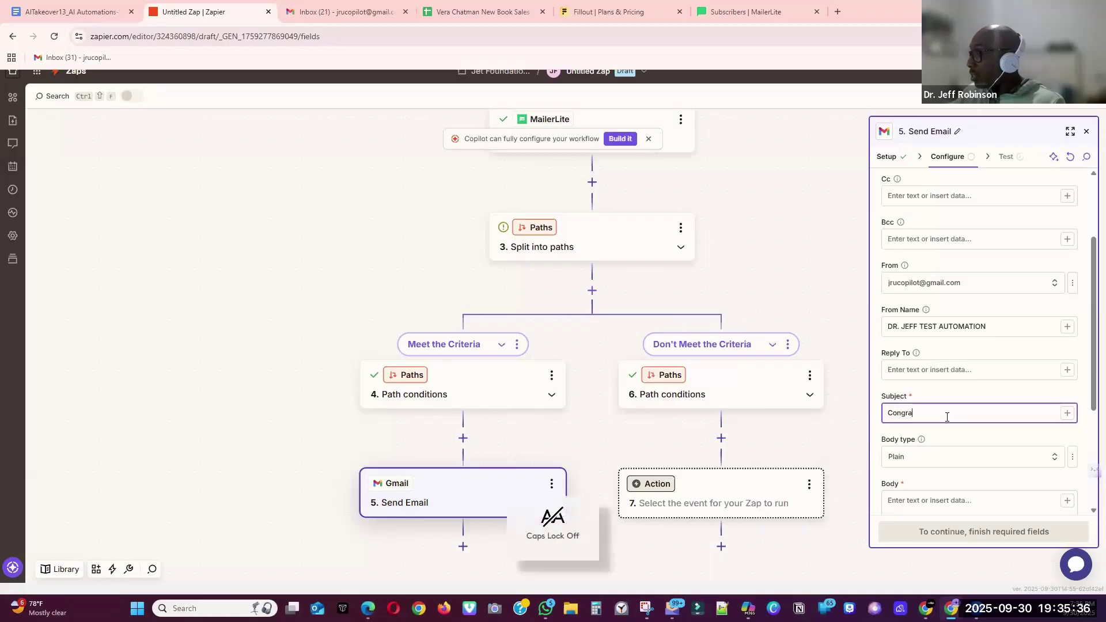
{"action": "type", "text": "tulations"}
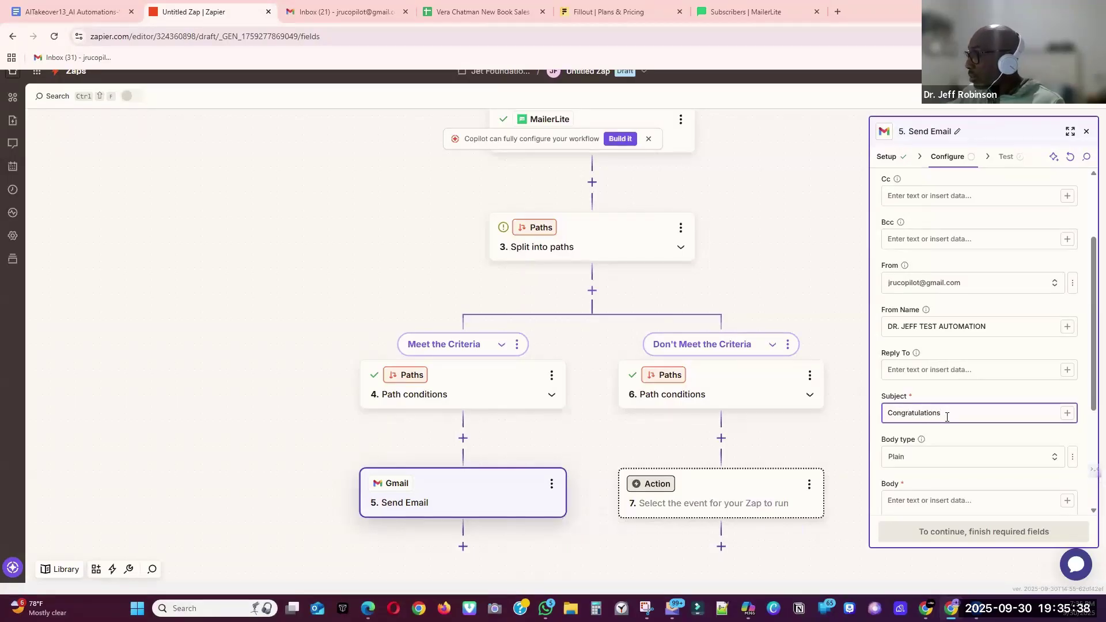
{"action": "type", "text": ", you"}
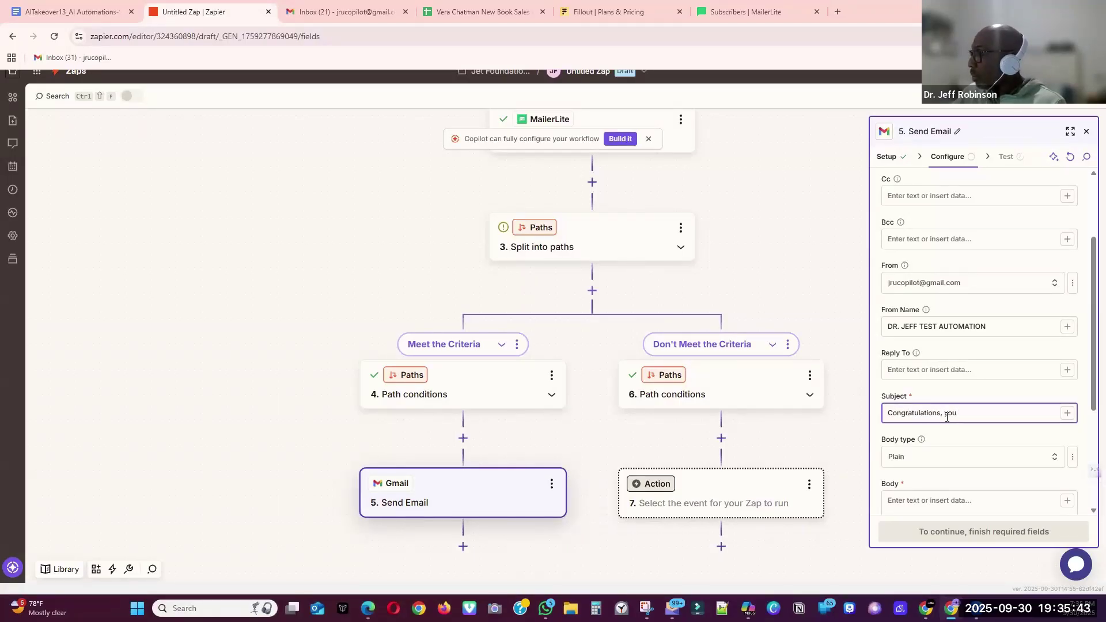
{"action": "type", "text": " meet our criteria!"}
Step: Write the body greeting the Full Name field and inviting them to order the new book
{"action": "scroll", "coordinate": [962, 403], "scroll_direction": "down", "scroll_amount": 2}
{"action": "left_click", "coordinate": [978, 387]}
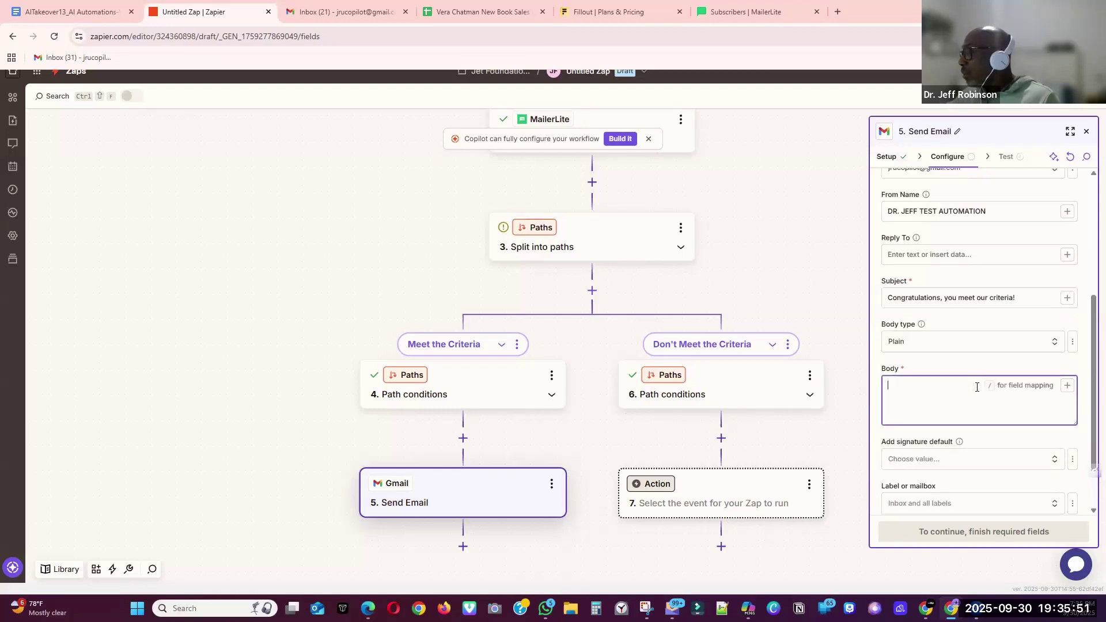
{"action": "type", "text": "Hello"}
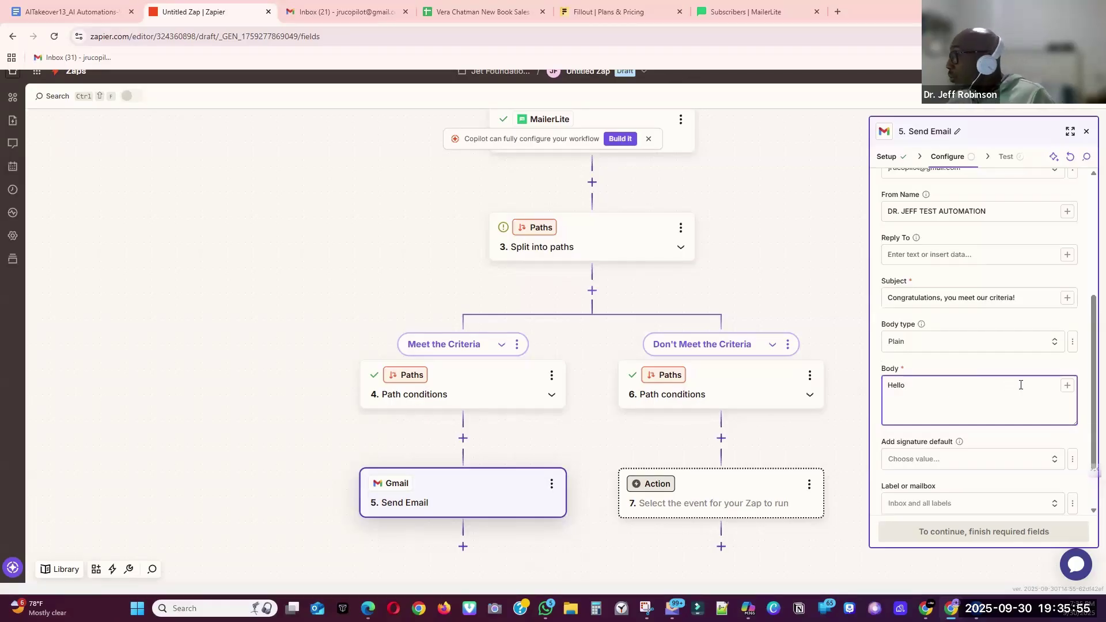
{"action": "left_click", "coordinate": [1067, 387]}
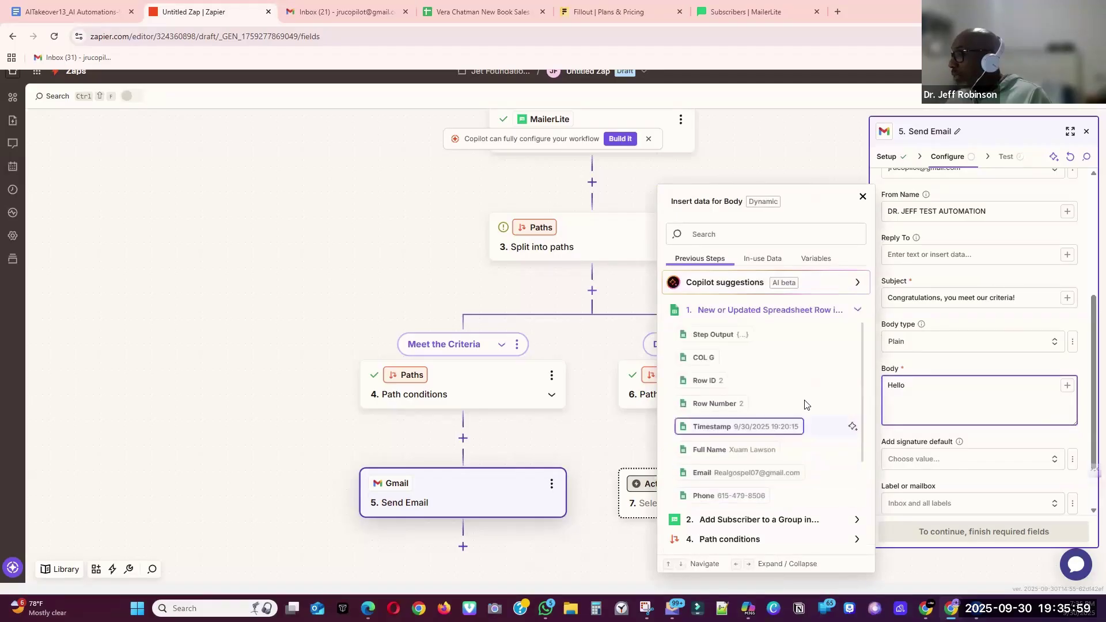
{"action": "scroll", "coordinate": [743, 397], "scroll_direction": "down", "scroll_amount": 2}
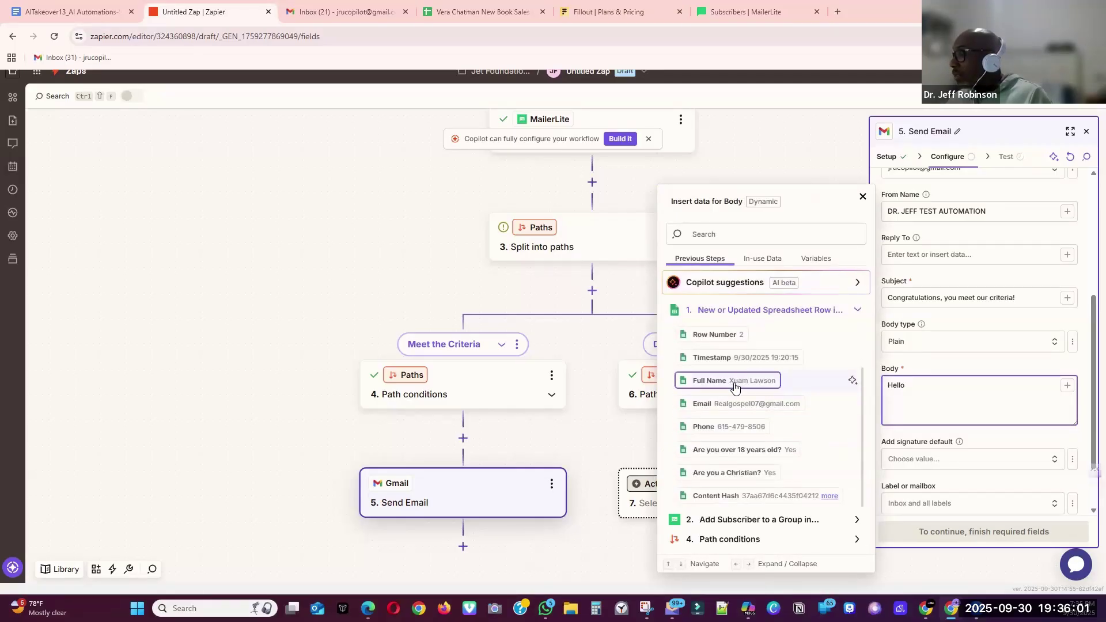
{"action": "left_click", "coordinate": [731, 384]}
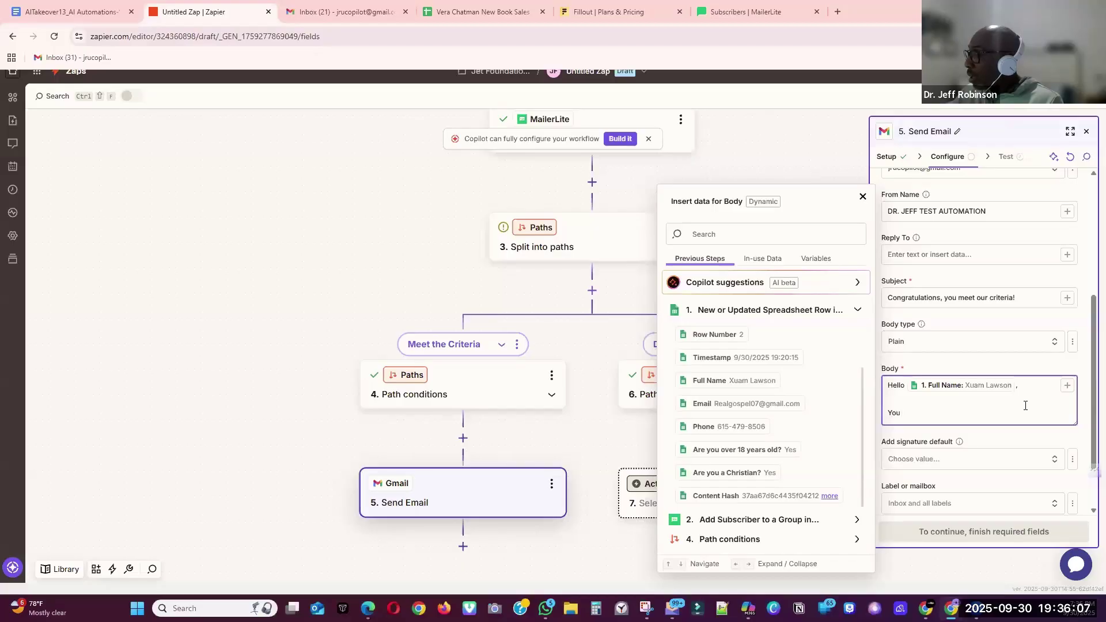
{"action": "type", "text": "e passed t"}
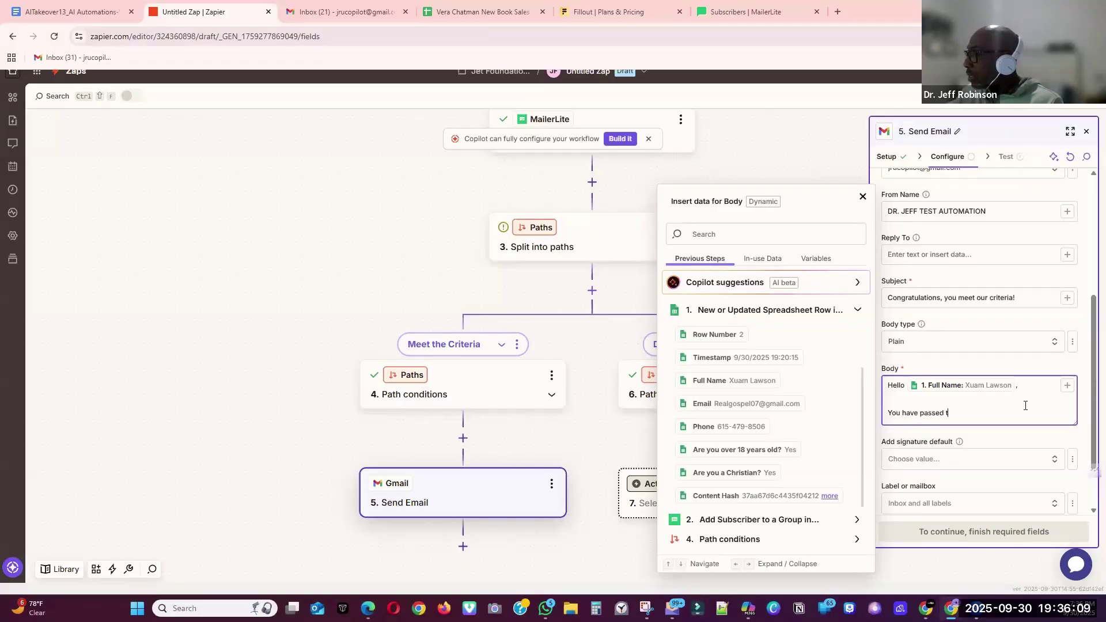
{"action": "type", "text": "he test, you"}
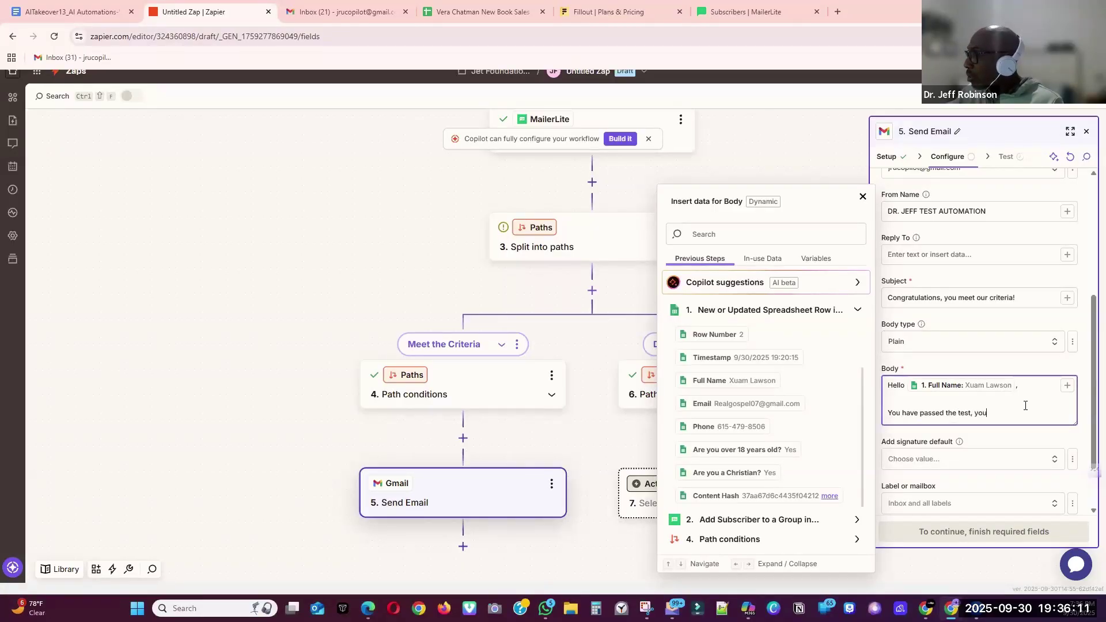
{"action": "type", "text": " get a chance to buy my new book. Click the link"}
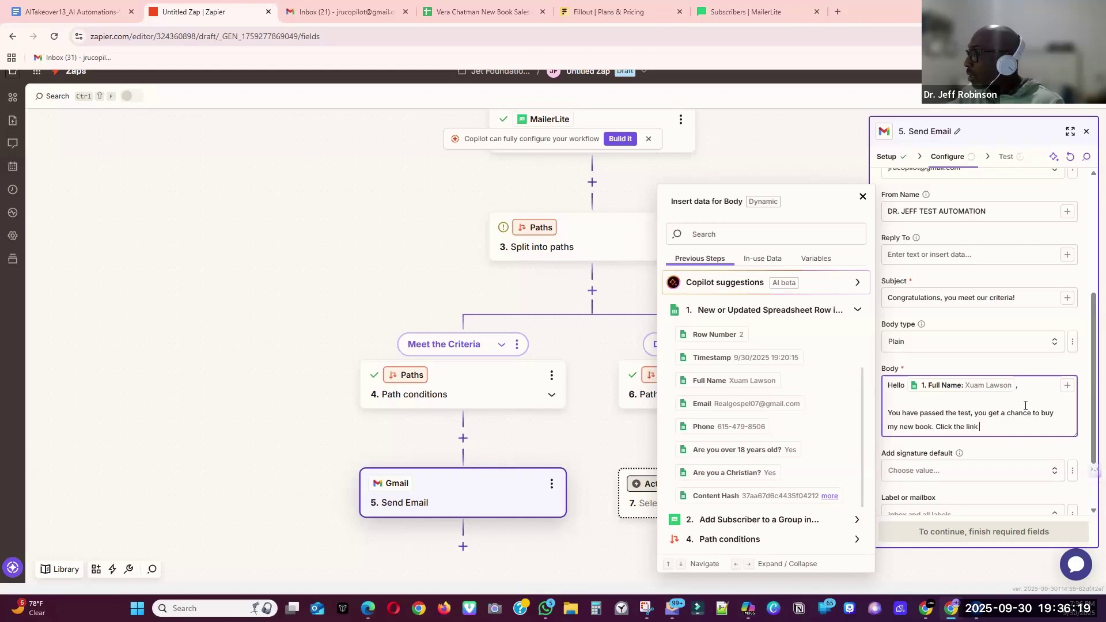
{"action": "type", "text": " below to order"}
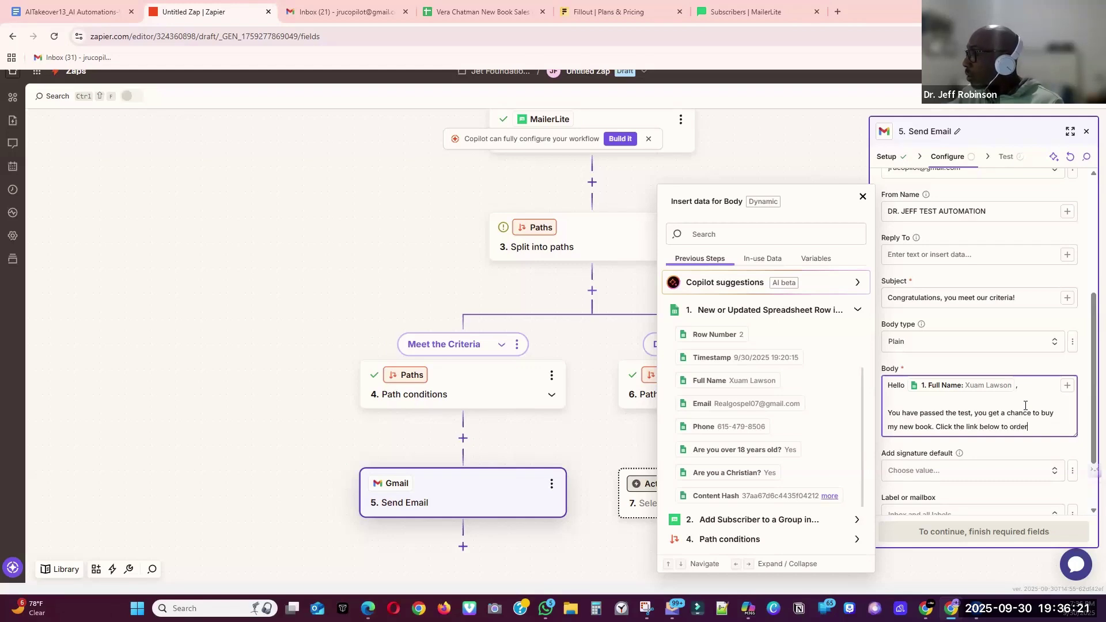
{"action": "type", "text": " your copy toda"}
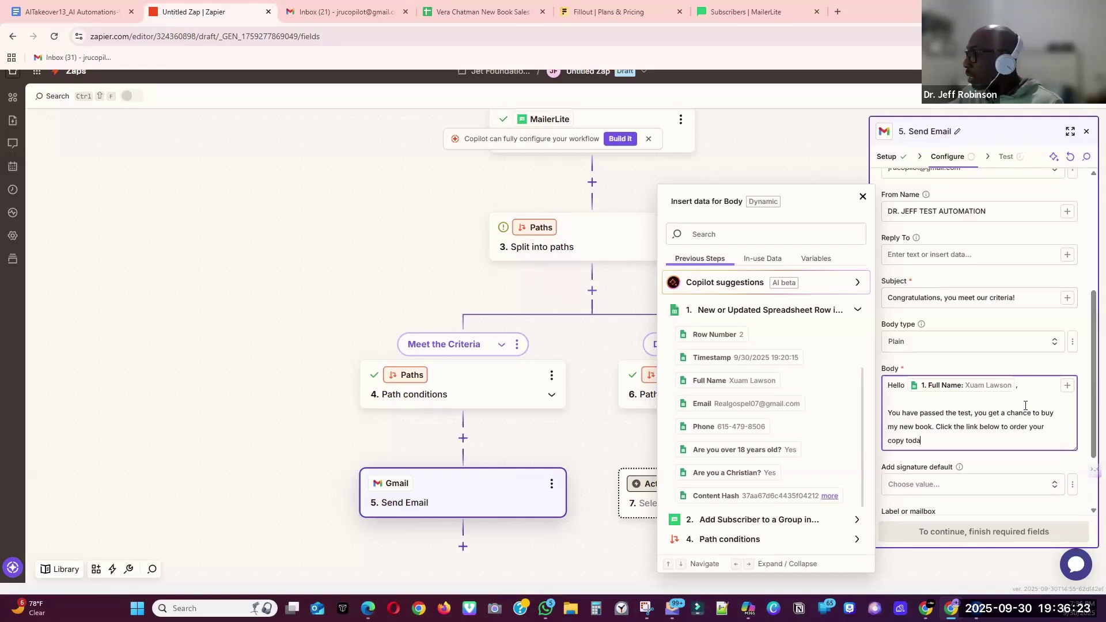
{"action": "type", "text": "y!!!"}
{"action": "key", "text": "Return"}
{"action": "key", "text": "Return"}
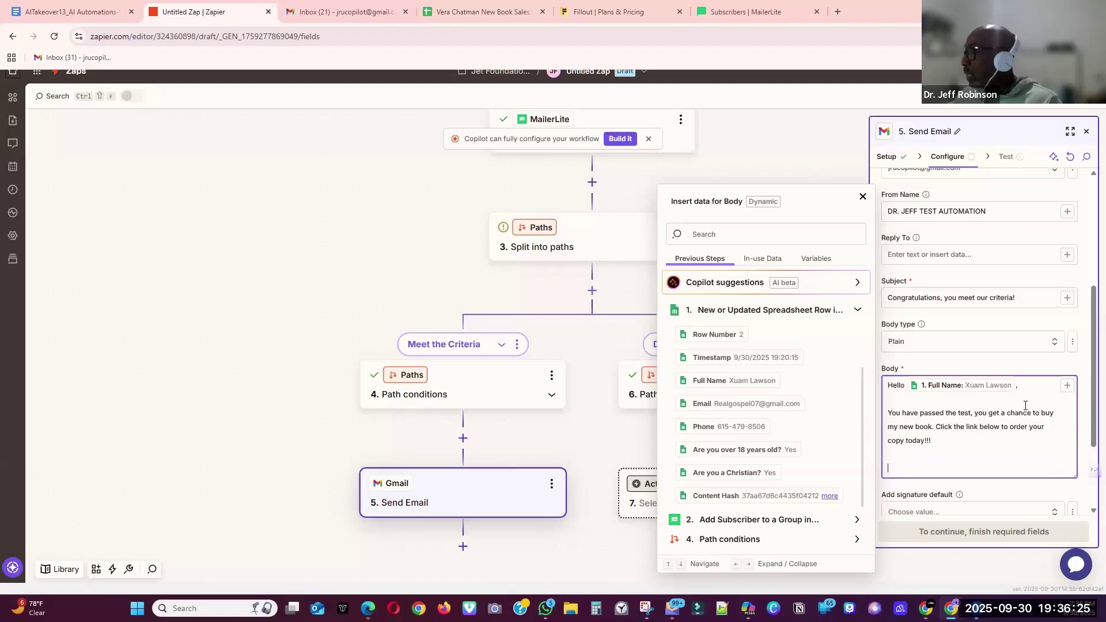
Step: Copy the Fillout pricing page URL and paste it into the email body
{"action": "left_click", "coordinate": [611, 19]}
{"action": "right_click", "coordinate": [141, 38]}
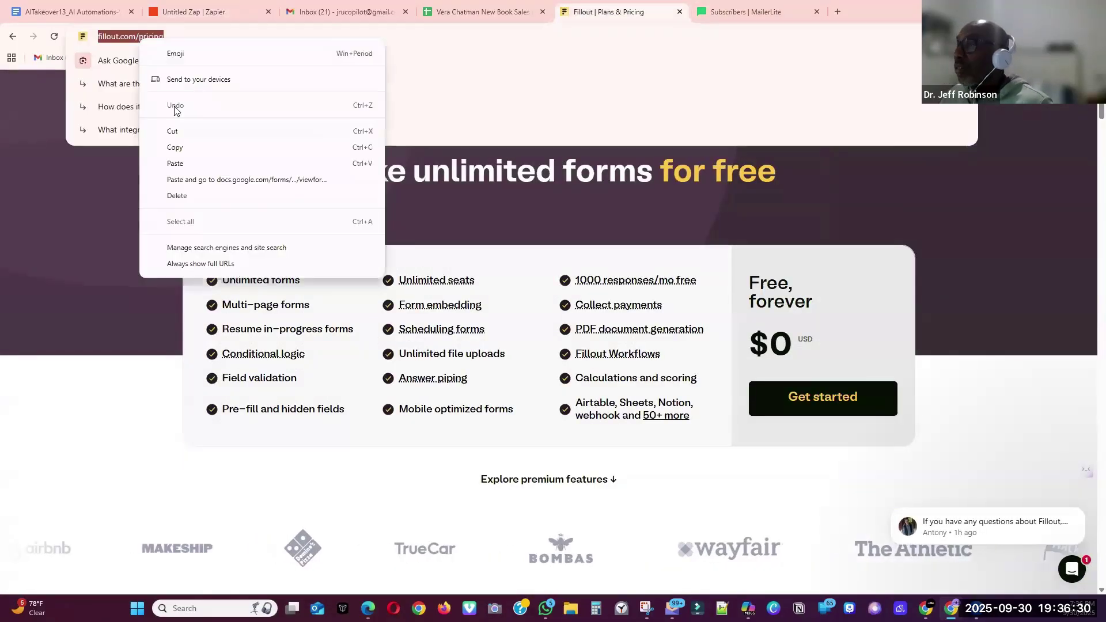
{"action": "left_click", "coordinate": [174, 147]}
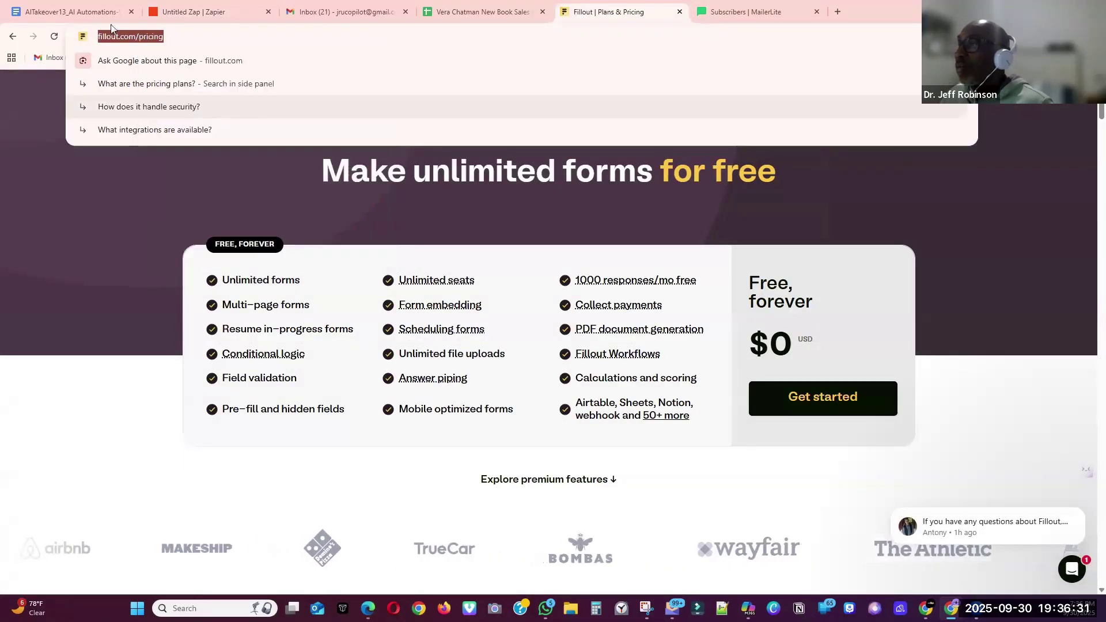
{"action": "left_click", "coordinate": [205, 17]}
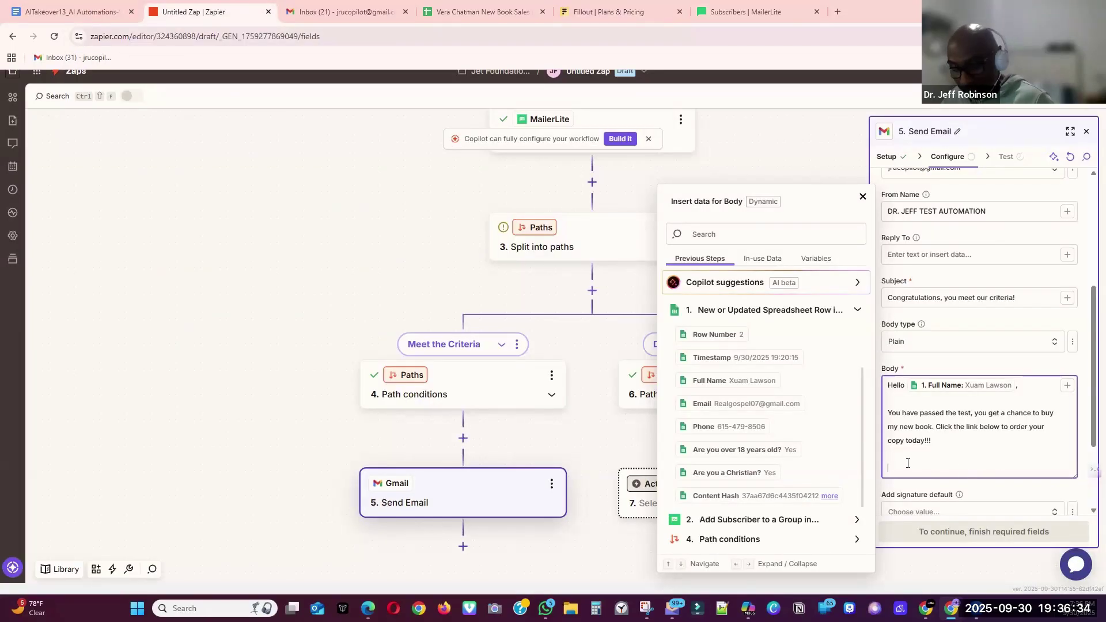
{"action": "key", "text": "ctrl+v"}
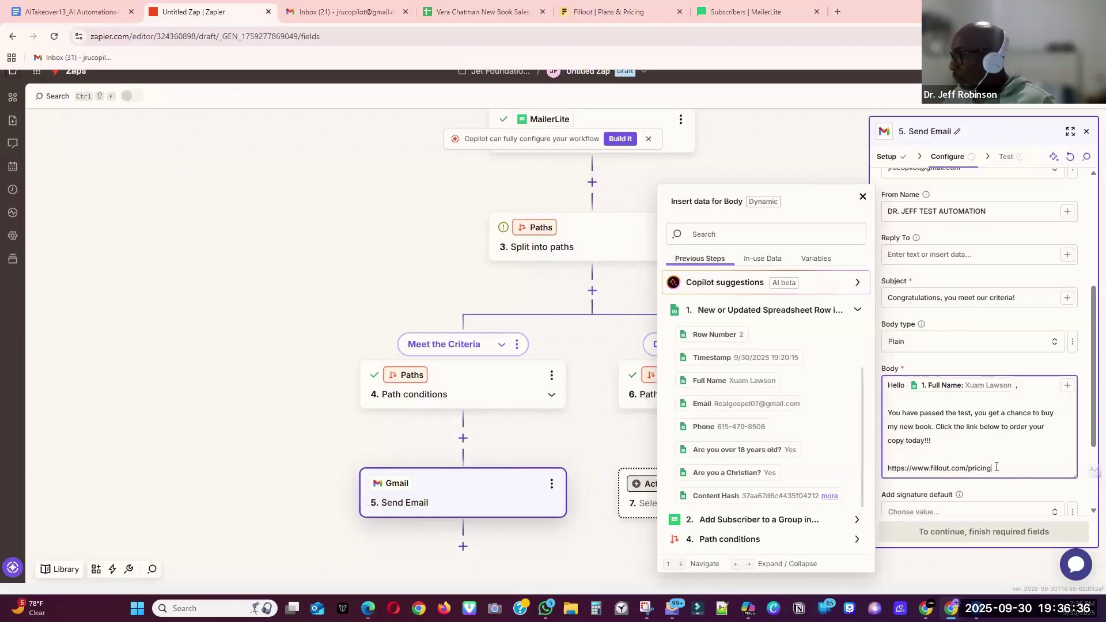
Step: Review the email data preview and send a test message through Gmail
{"action": "left_click", "coordinate": [1009, 533]}
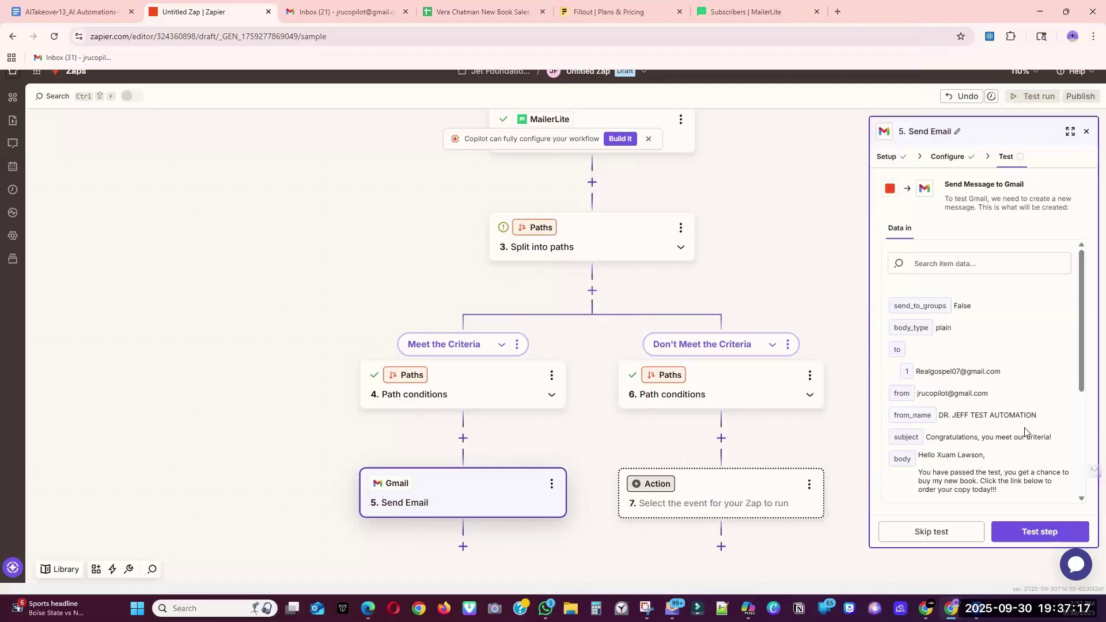
{"action": "scroll", "coordinate": [1027, 434], "scroll_direction": "down", "scroll_amount": 3}
{"action": "scroll", "coordinate": [1028, 433], "scroll_direction": "up", "scroll_amount": 2}
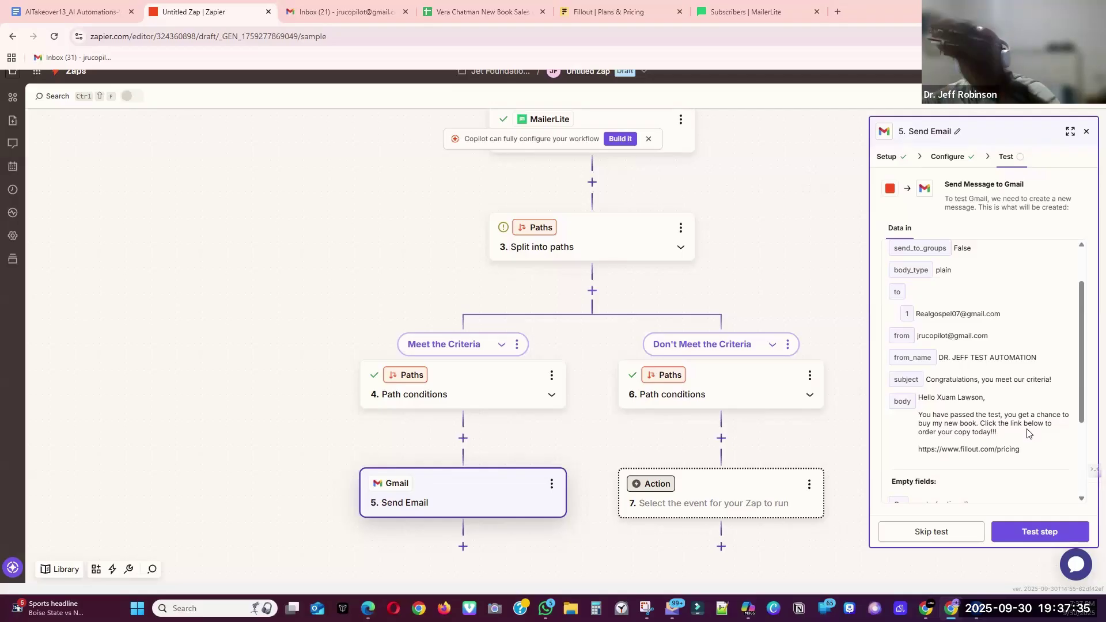
{"action": "left_click", "coordinate": [1028, 533]}
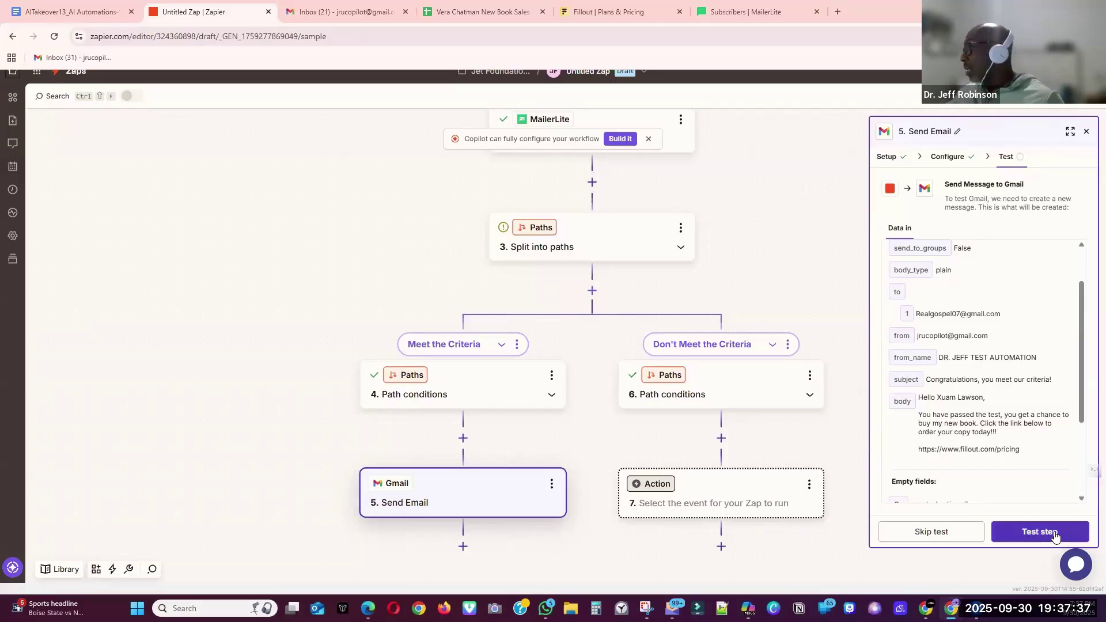
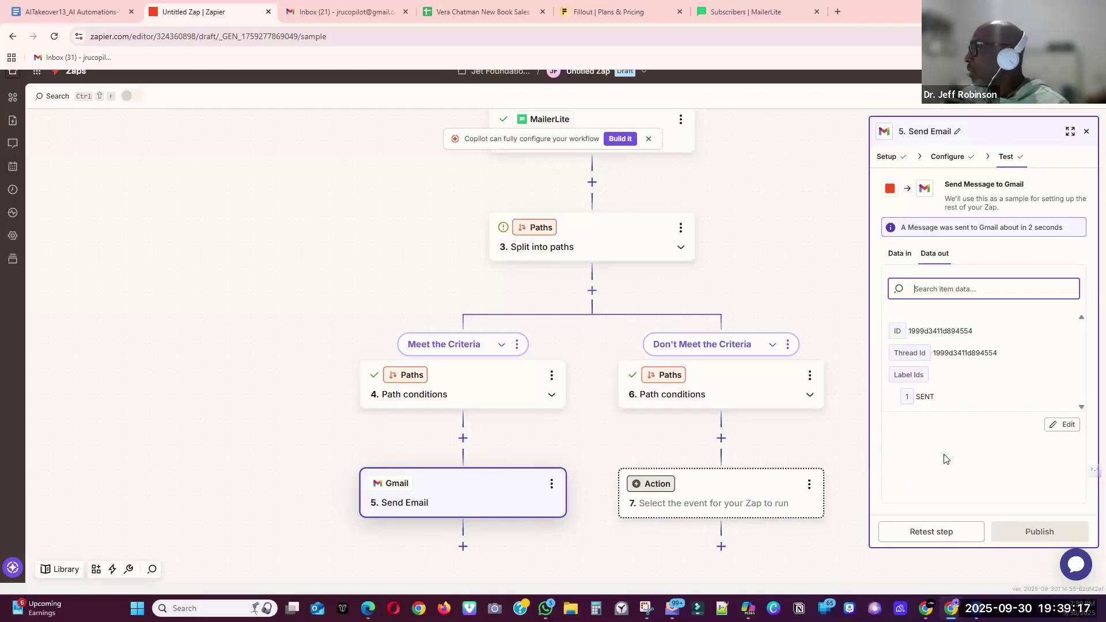
Step: Check Gmail's Sent folder for the test email, then return to the Zap
{"action": "left_click", "coordinate": [340, 15]}
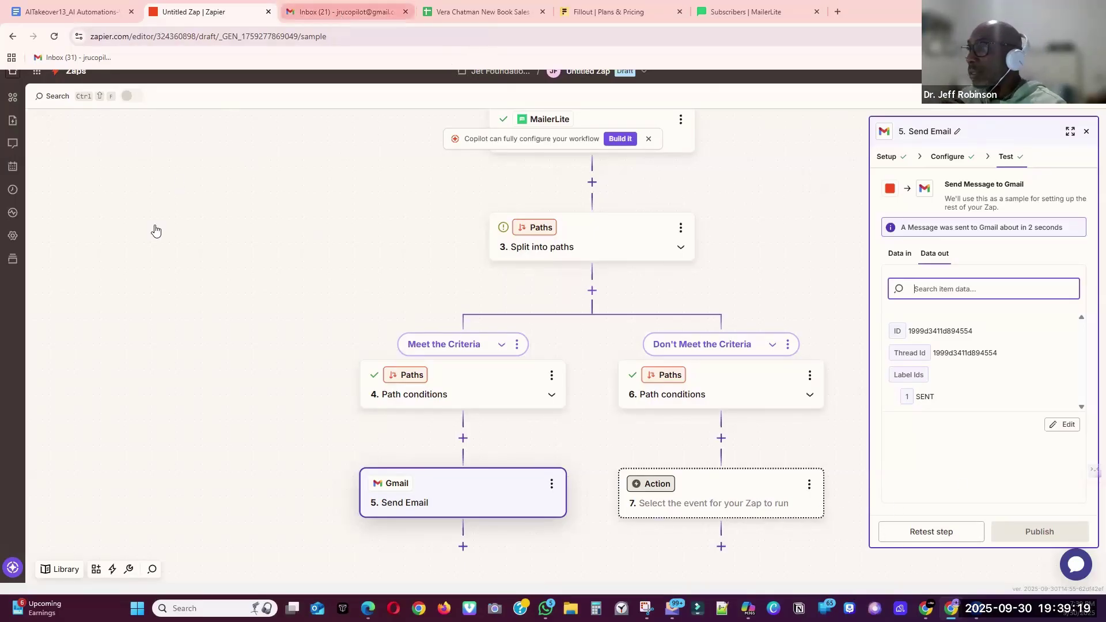
{"action": "left_click", "coordinate": [56, 222]}
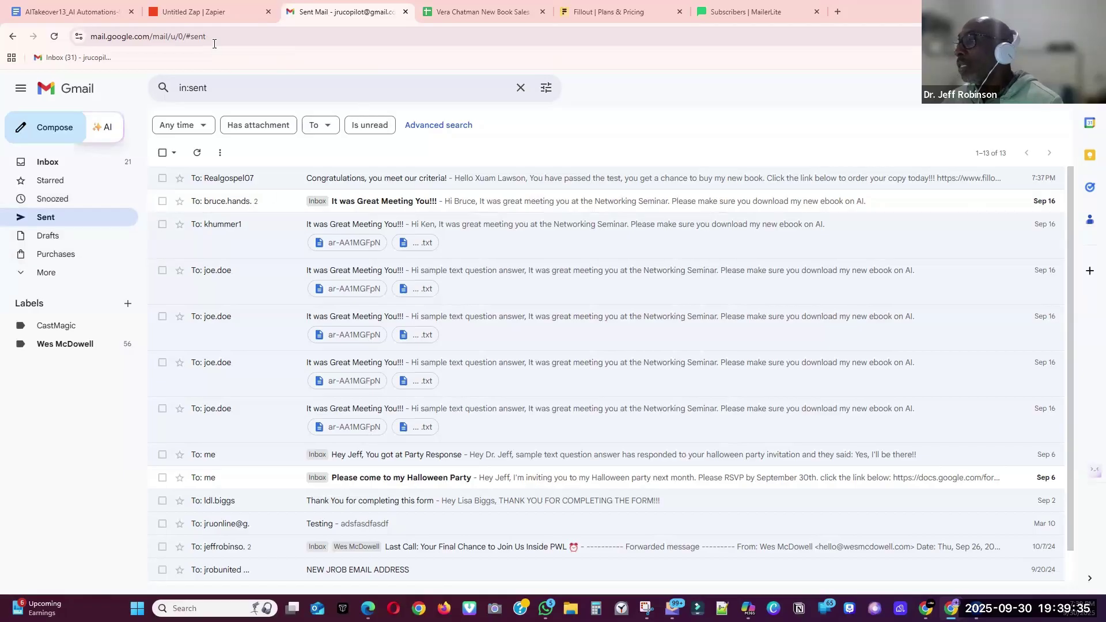
{"action": "left_click", "coordinate": [194, 12]}
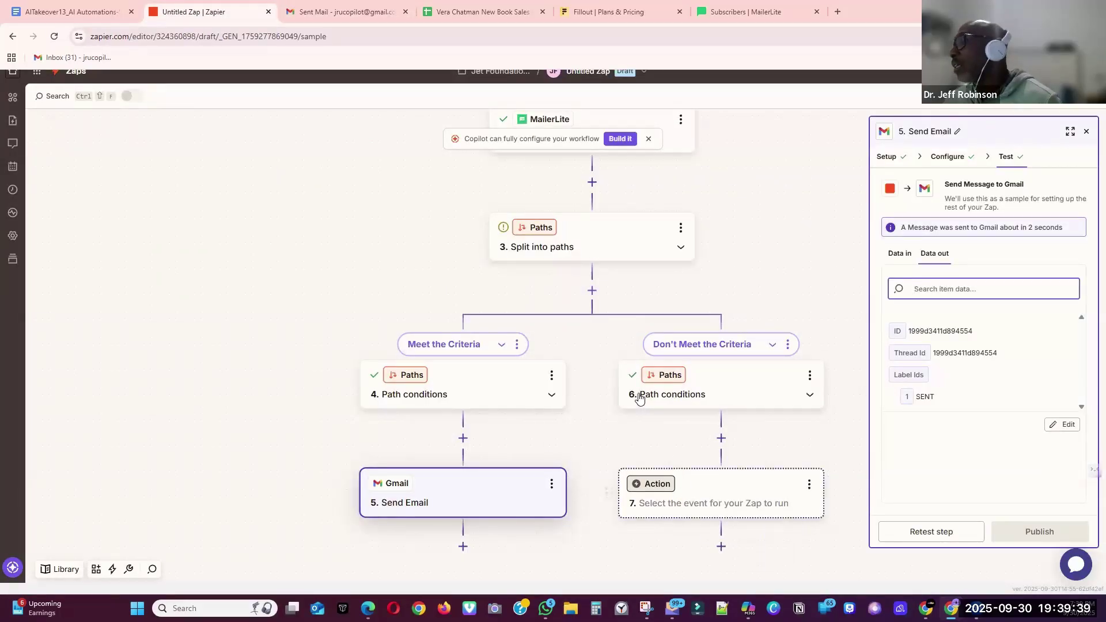
Step: Change path 6's over-18 rule to (Text) Does not exactly match YES
{"action": "left_click", "coordinate": [727, 384]}
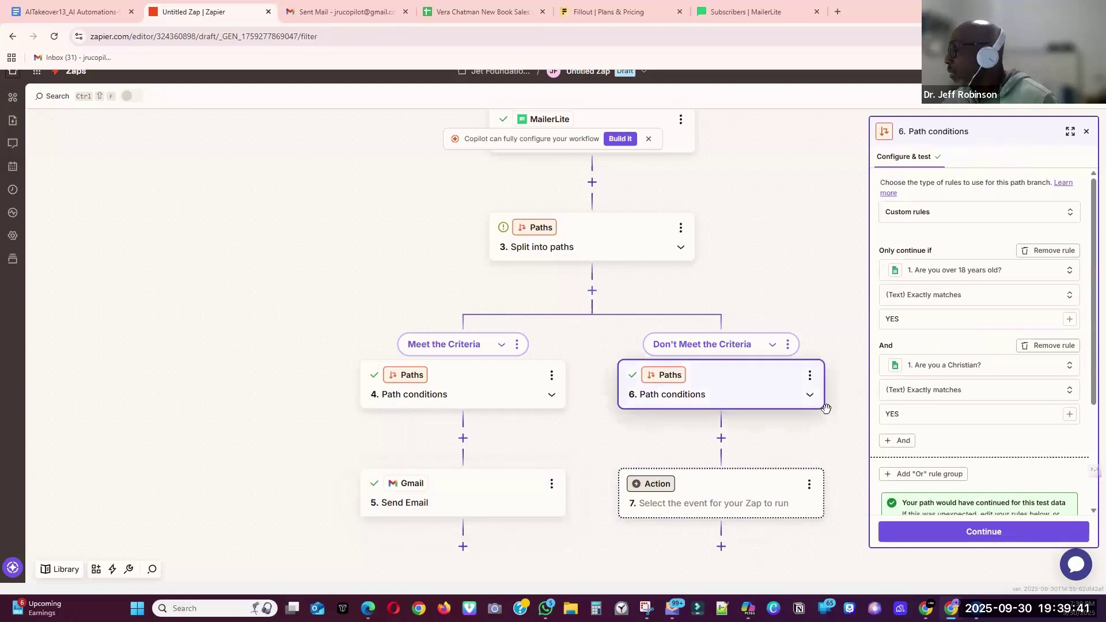
{"action": "left_click", "coordinate": [972, 297]}
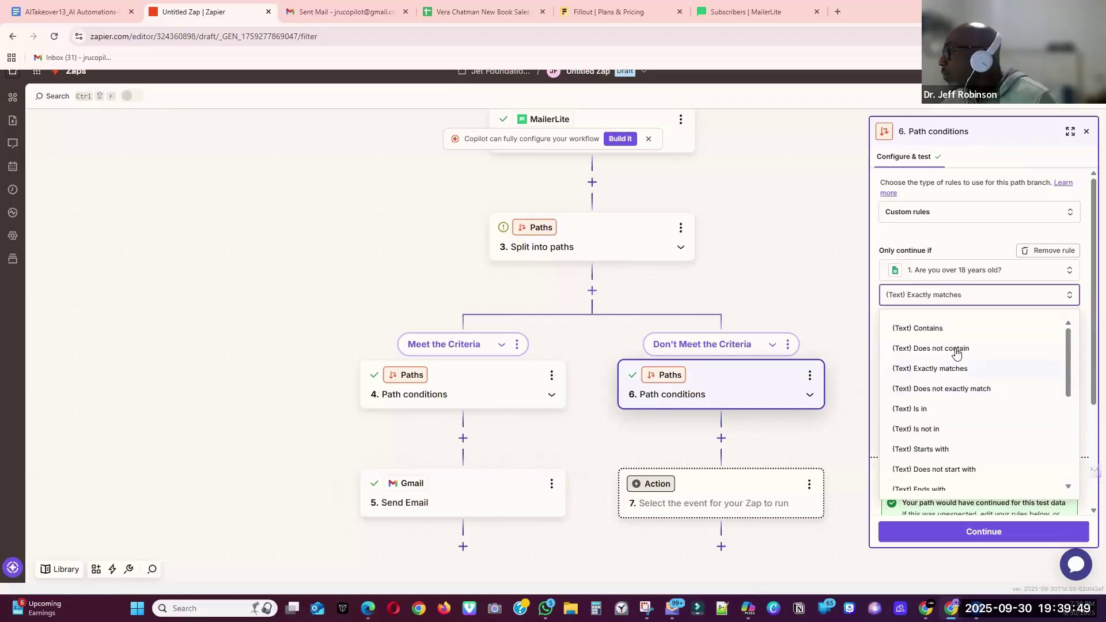
{"action": "left_click", "coordinate": [939, 390]}
{"action": "scroll", "coordinate": [960, 413], "scroll_direction": "down", "scroll_amount": 1}
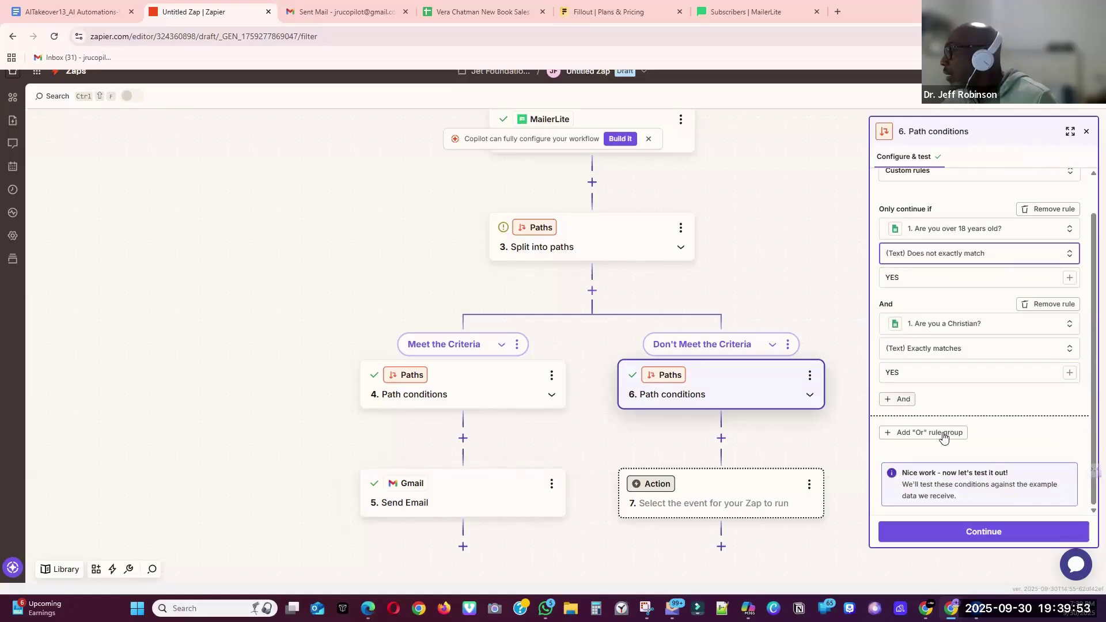
{"action": "left_click", "coordinate": [640, 471]}
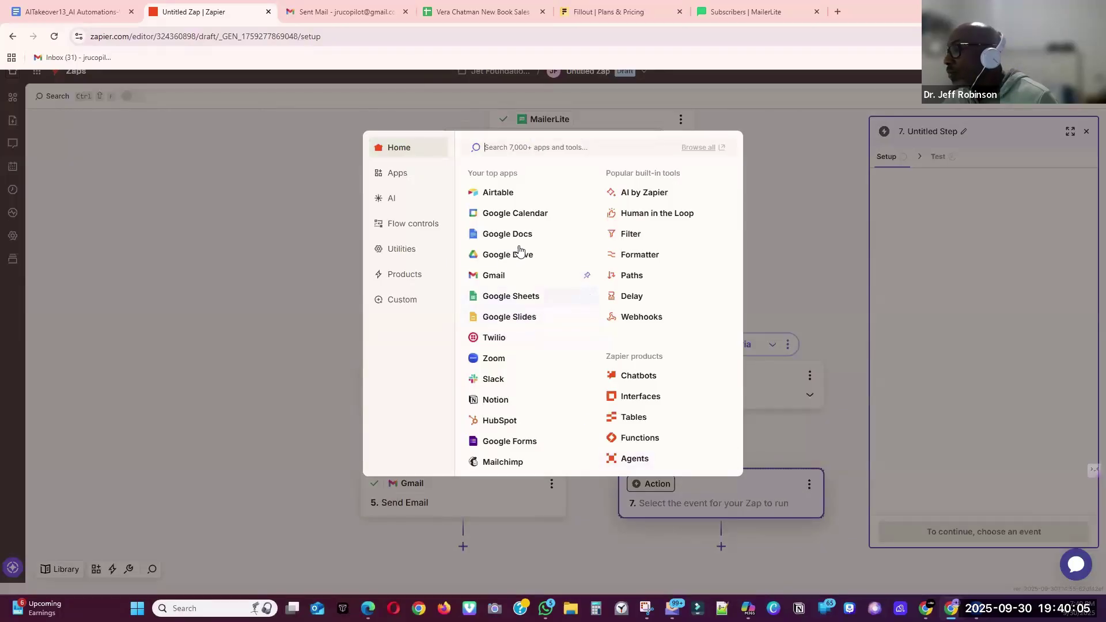
Step: Make step 7 a Gmail Send Email action and copy step 5's passing-the-test body paragraph
{"action": "left_click", "coordinate": [496, 281]}
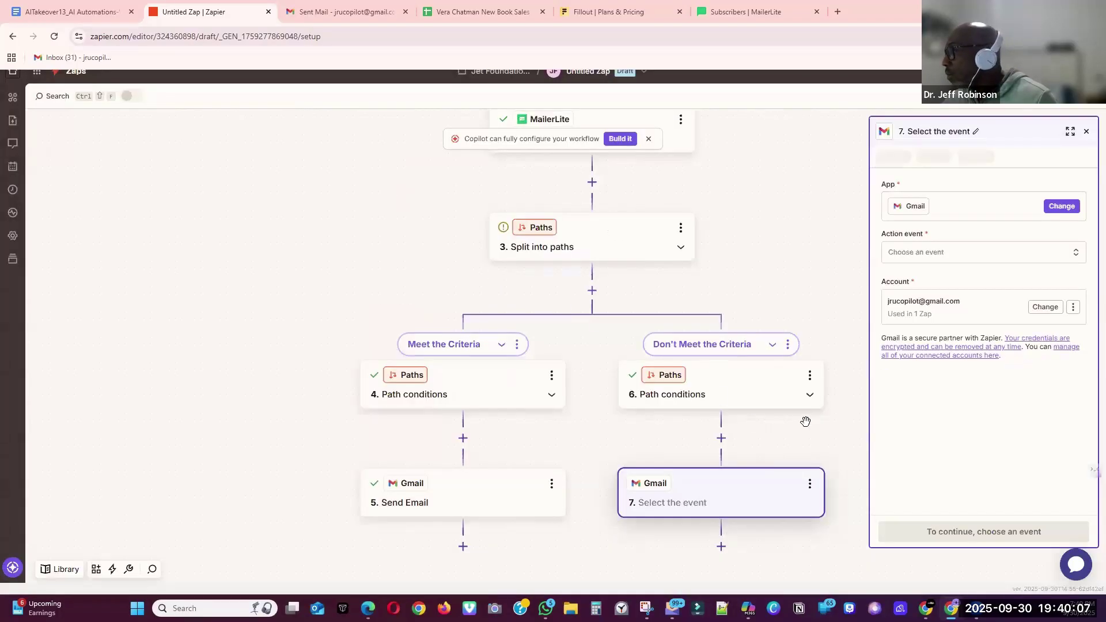
{"action": "left_click", "coordinate": [978, 531]}
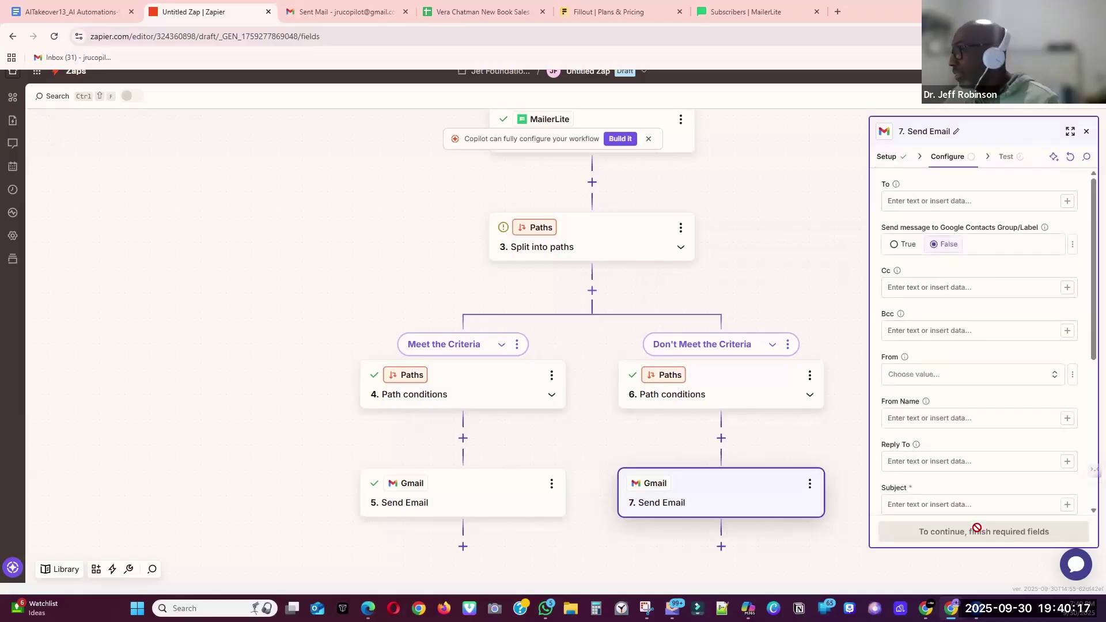
{"action": "left_click", "coordinate": [420, 501]}
{"action": "scroll", "coordinate": [990, 421], "scroll_direction": "down", "scroll_amount": 3}
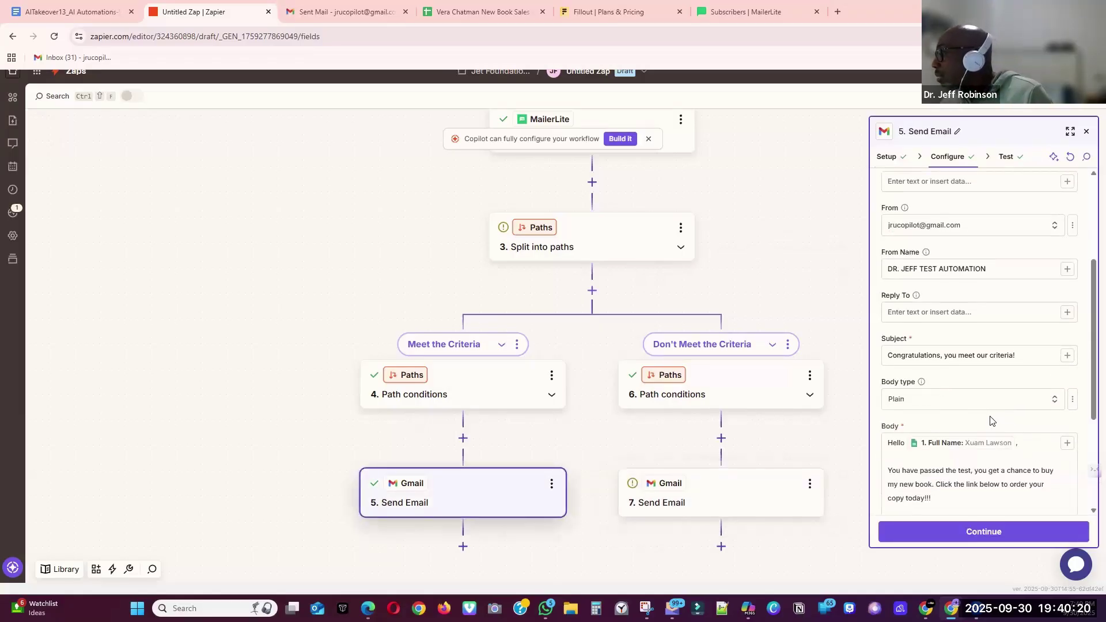
{"action": "scroll", "coordinate": [990, 421], "scroll_direction": "down", "scroll_amount": 2}
{"action": "left_click", "coordinate": [973, 397]}
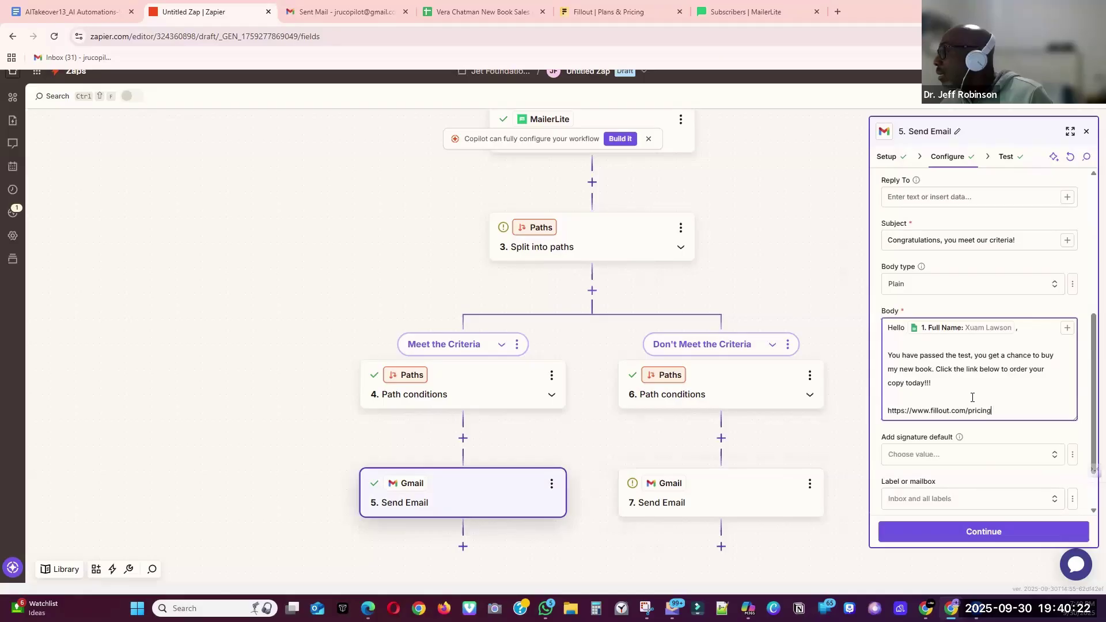
{"action": "left_click_drag", "start_coordinate": [933, 383], "coordinate": [888, 355]}
{"action": "right_click", "coordinate": [914, 365]}
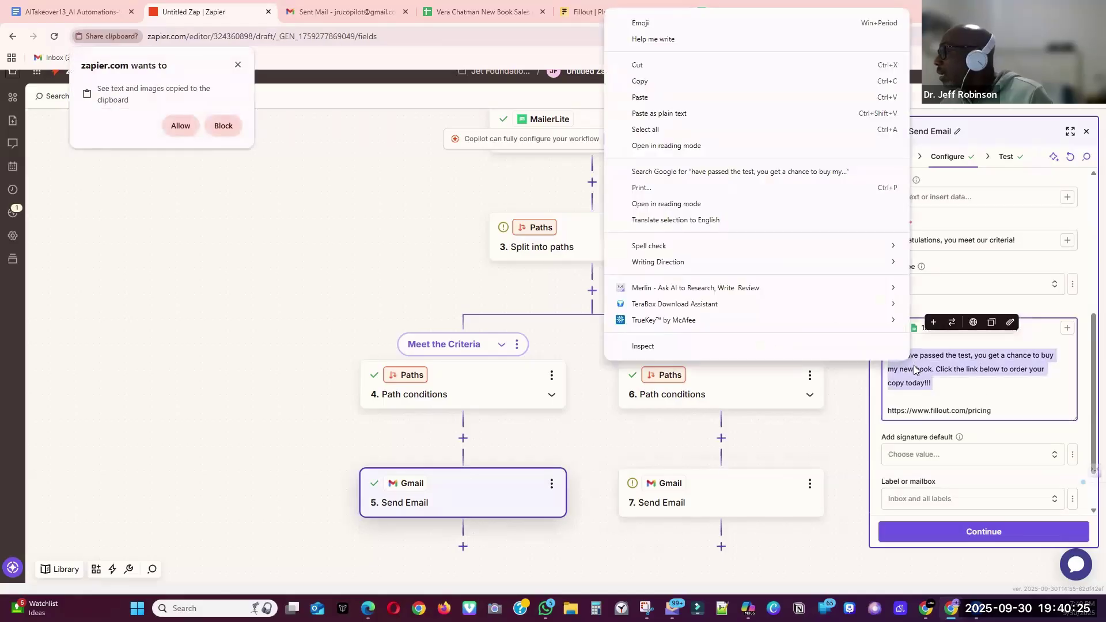
{"action": "left_click", "coordinate": [640, 82]}
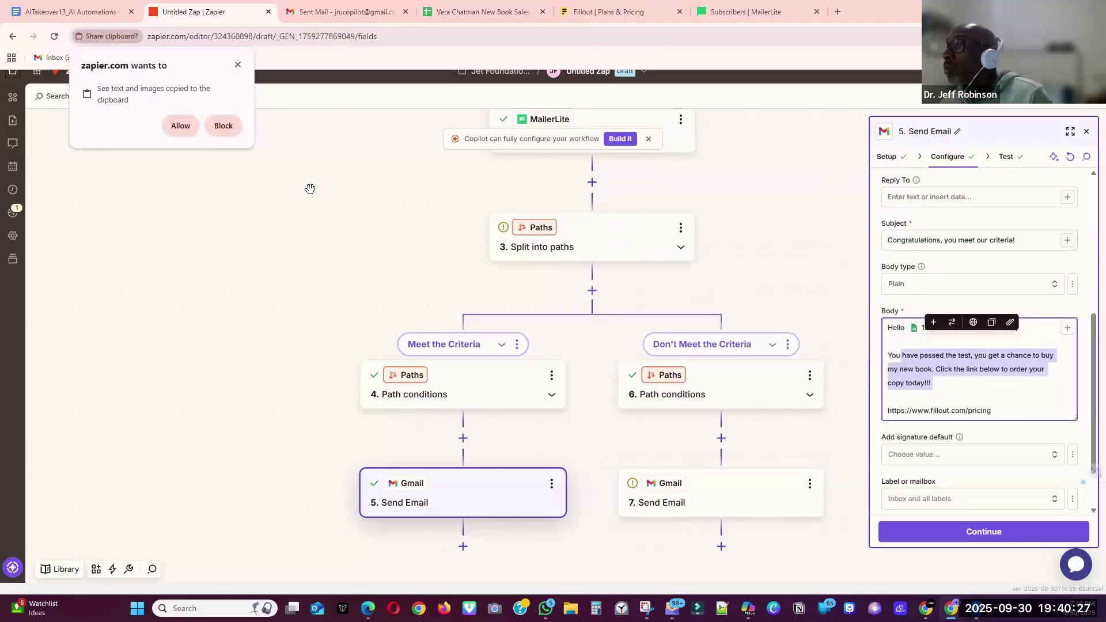
{"action": "left_click", "coordinate": [720, 500]}
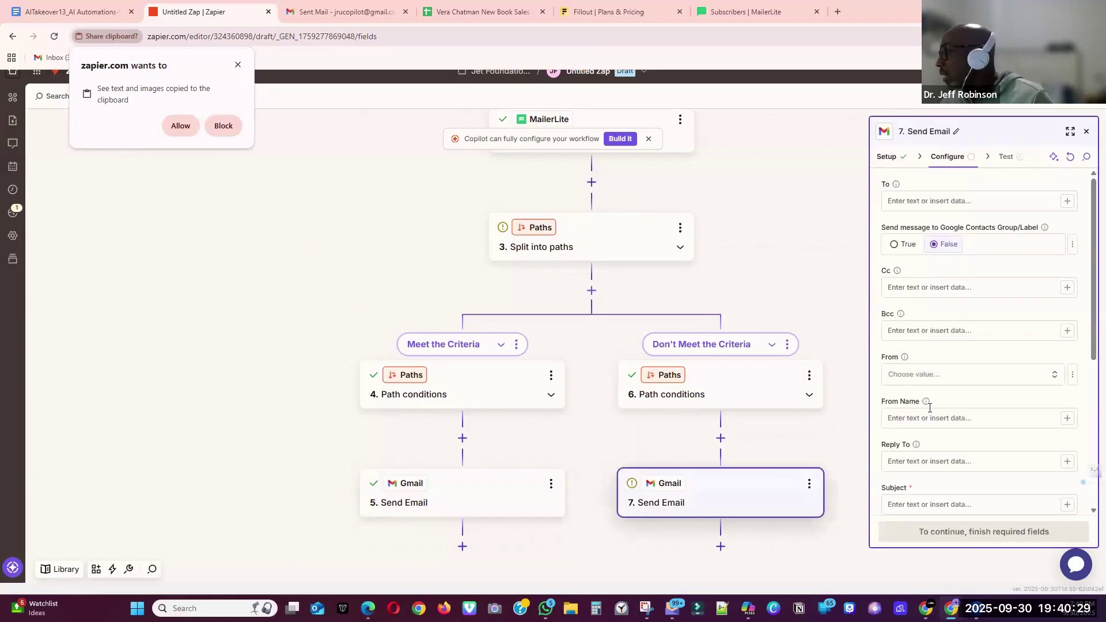
Step: Set step 7's recipient to the sheet's Email field, sending from the connected Gmail account
{"action": "left_click", "coordinate": [931, 202]}
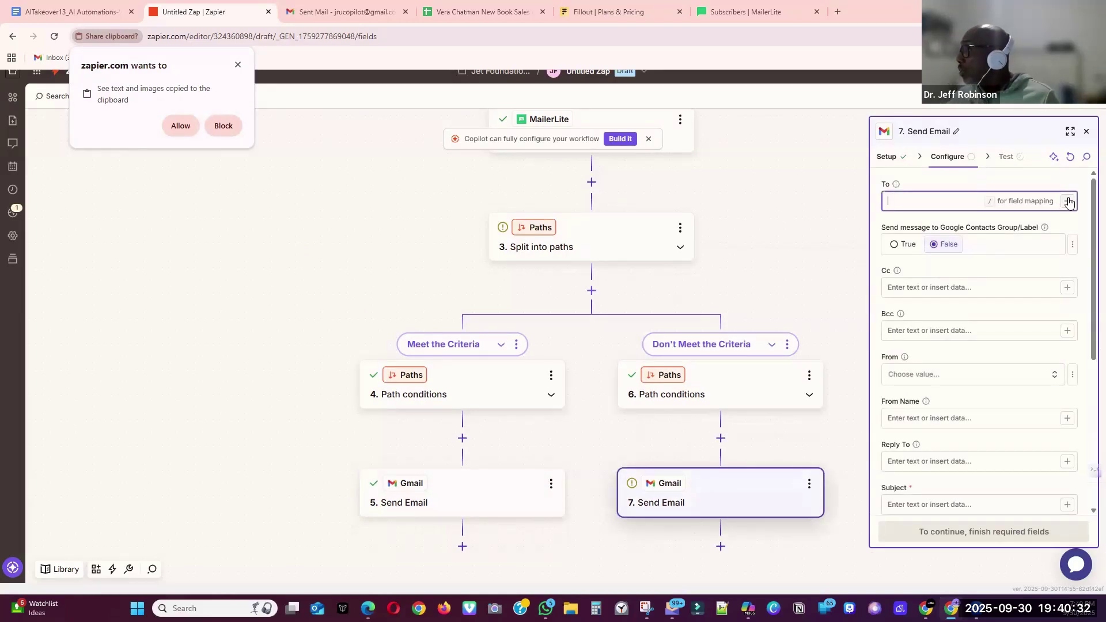
{"action": "left_click", "coordinate": [1068, 201]}
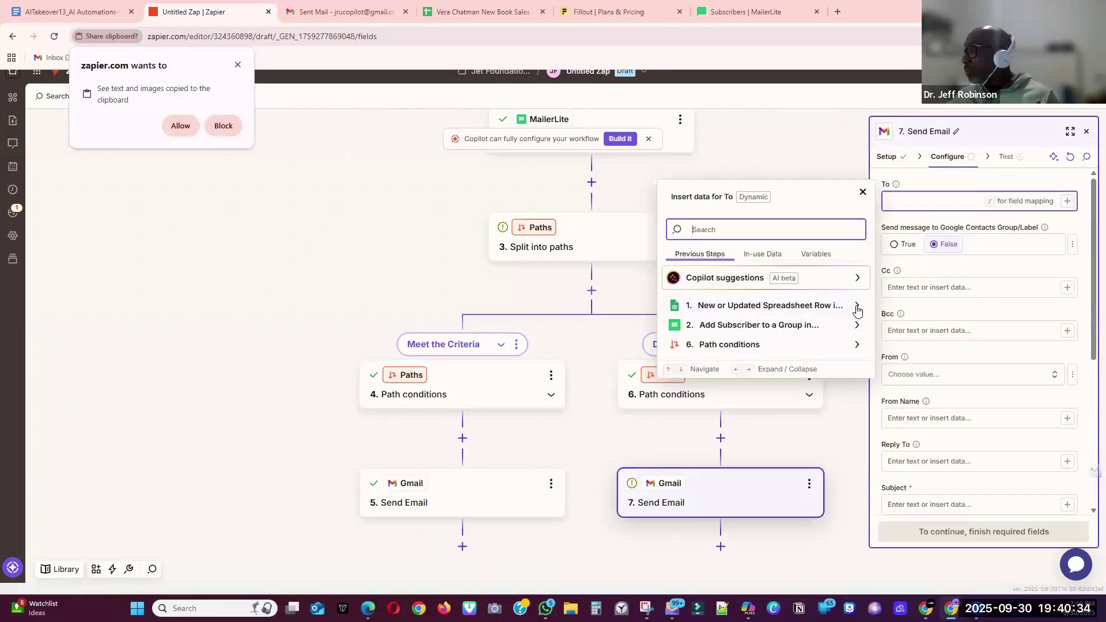
{"action": "left_click", "coordinate": [857, 309]}
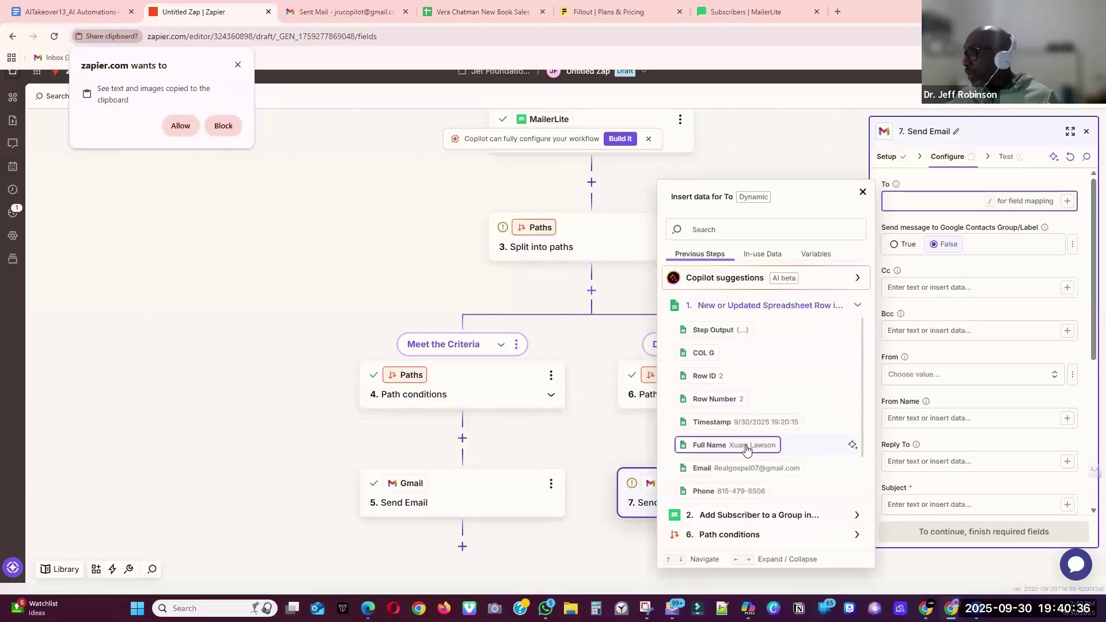
{"action": "left_click", "coordinate": [758, 470]}
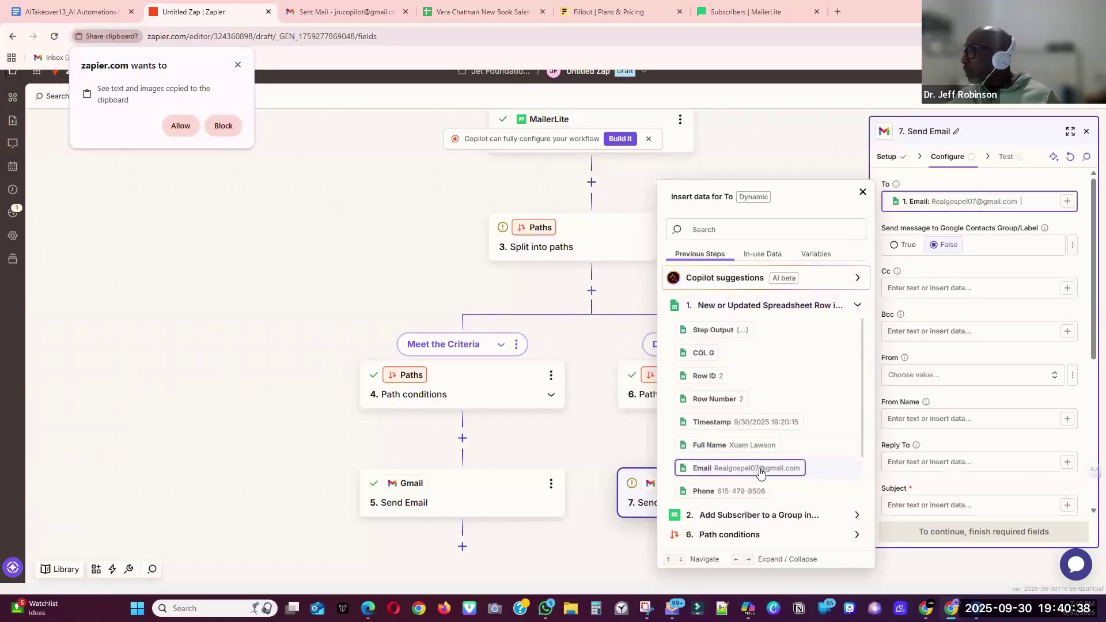
{"action": "left_click", "coordinate": [979, 278]}
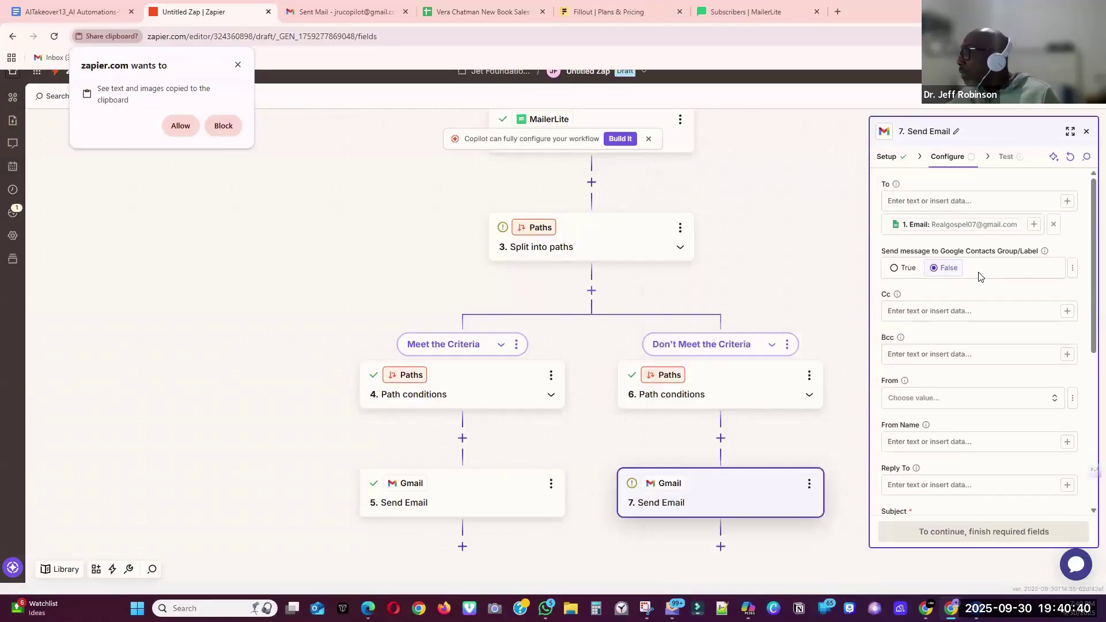
{"action": "left_click", "coordinate": [1019, 404]}
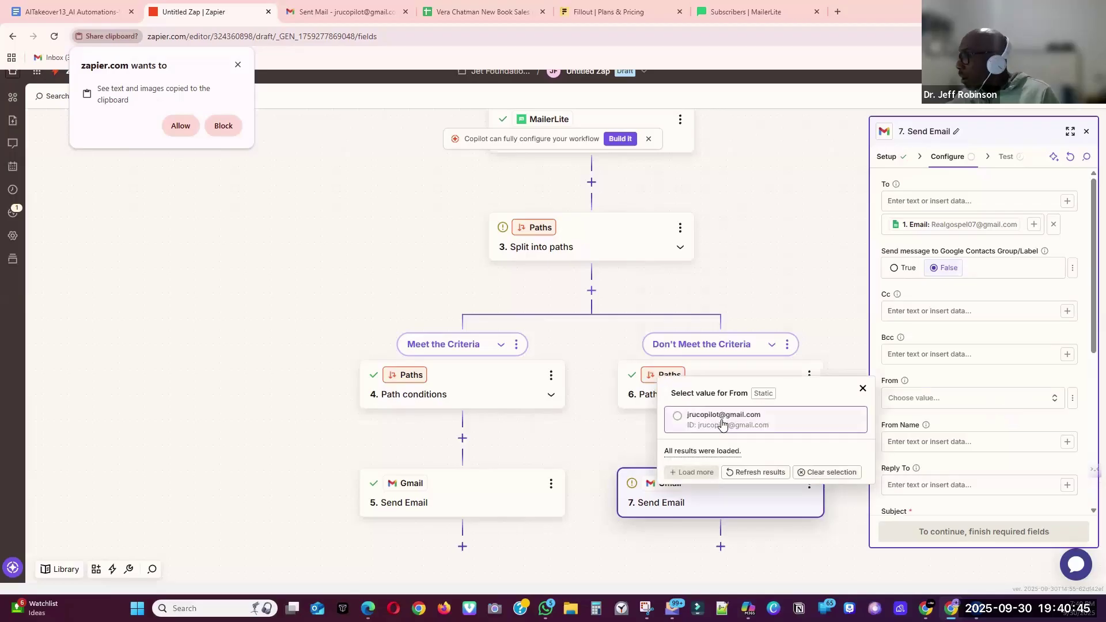
{"action": "left_click", "coordinate": [717, 417]}
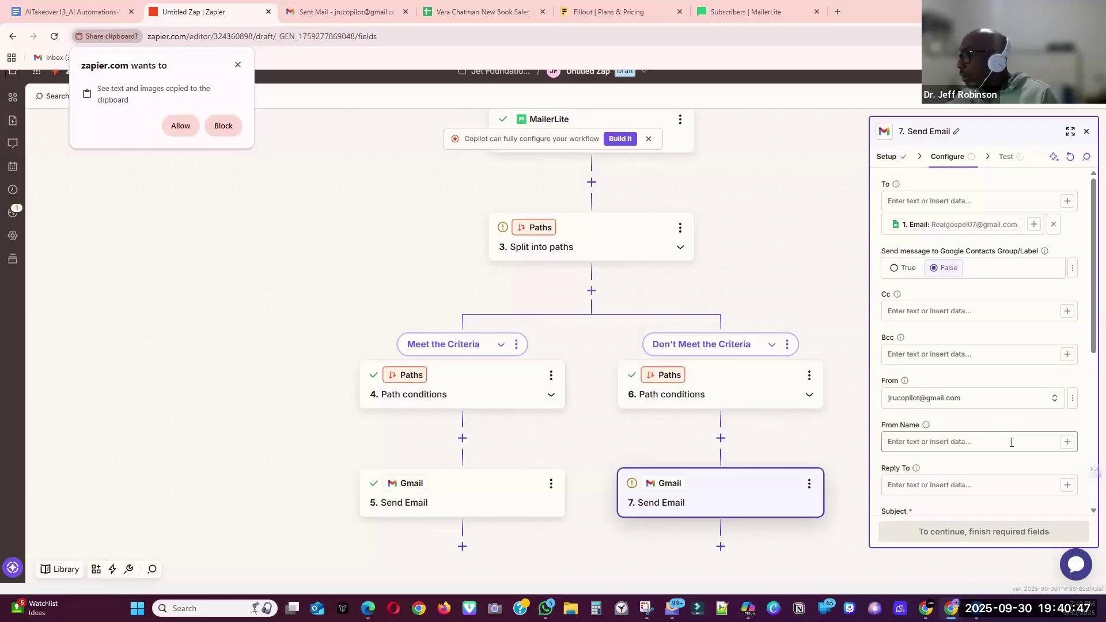
Step: Enter the book club sender name, subject 'We're Sorry To Tell You.' and body 'Hello'
{"action": "left_click", "coordinate": [1011, 442]}
{"action": "type", "text": "Dr. "}
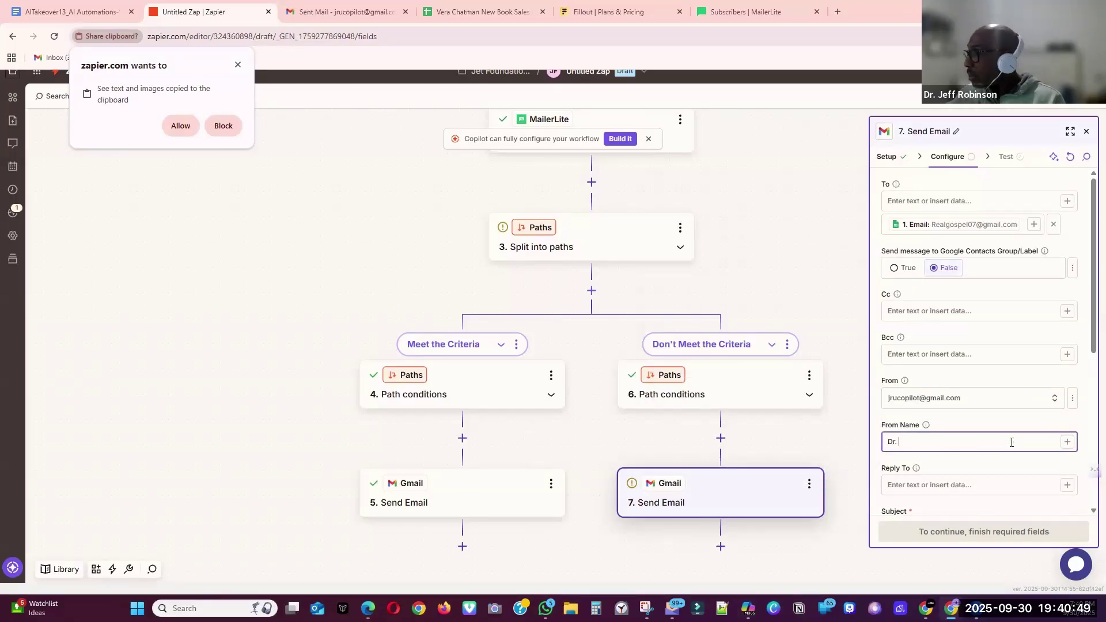
{"action": "type", "text": "Je"}
{"action": "key", "text": "BackSpace"}
{"action": "key", "text": "BackSpace"}
{"action": "key", "text": "BackSpace"}
{"action": "key", "text": "BackSpace"}
{"action": "key", "text": "BackSpace"}
{"action": "key", "text": "BackSpace"}
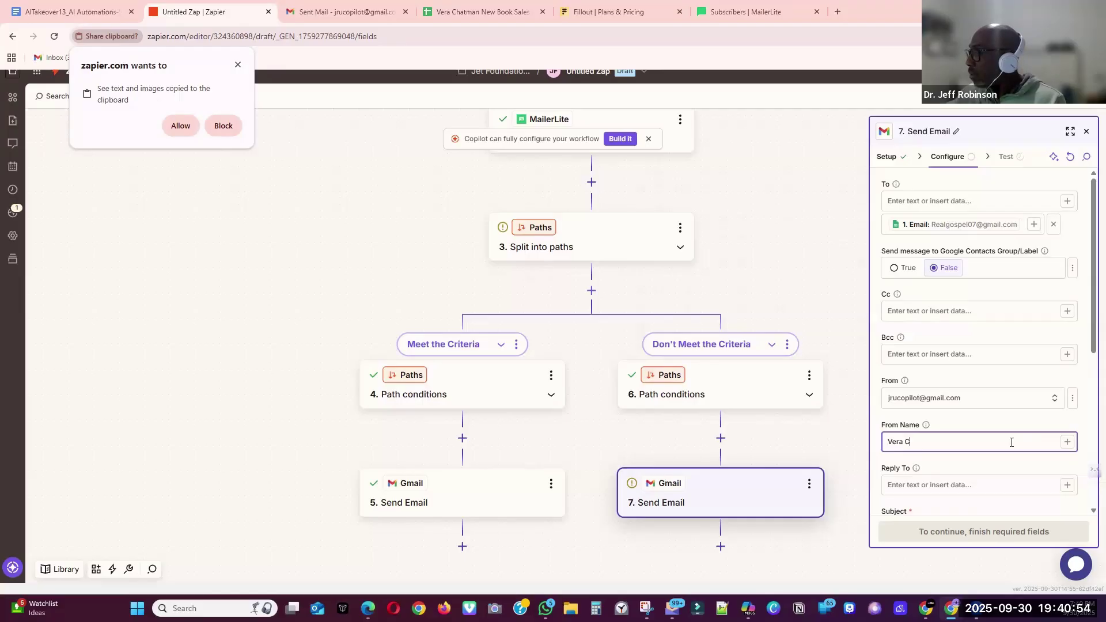
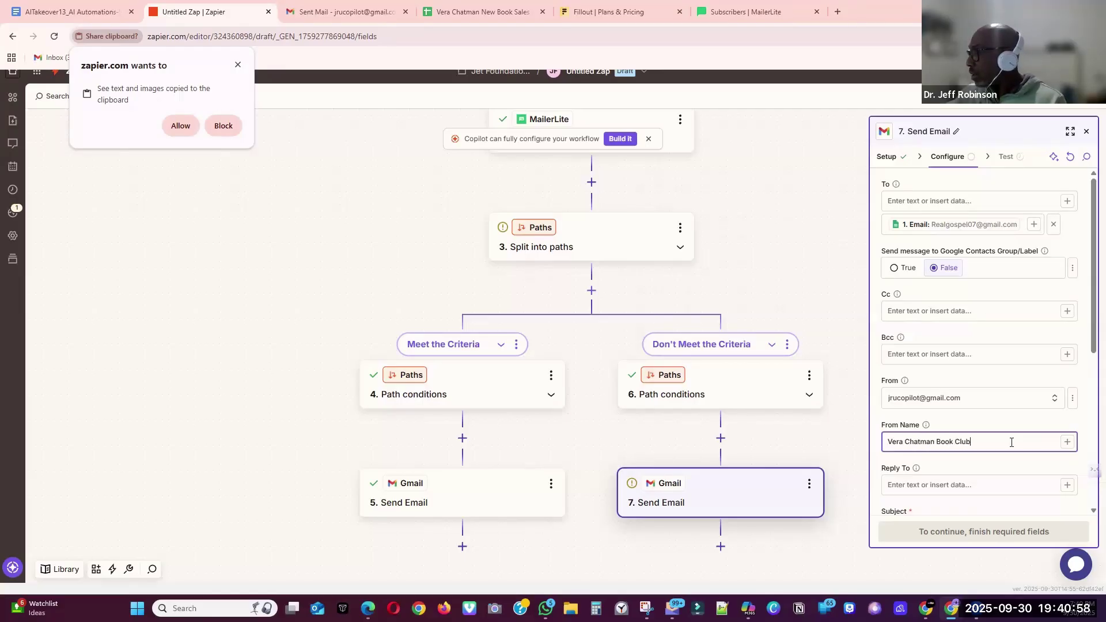
{"action": "scroll", "coordinate": [990, 426], "scroll_direction": "down", "scroll_amount": 3}
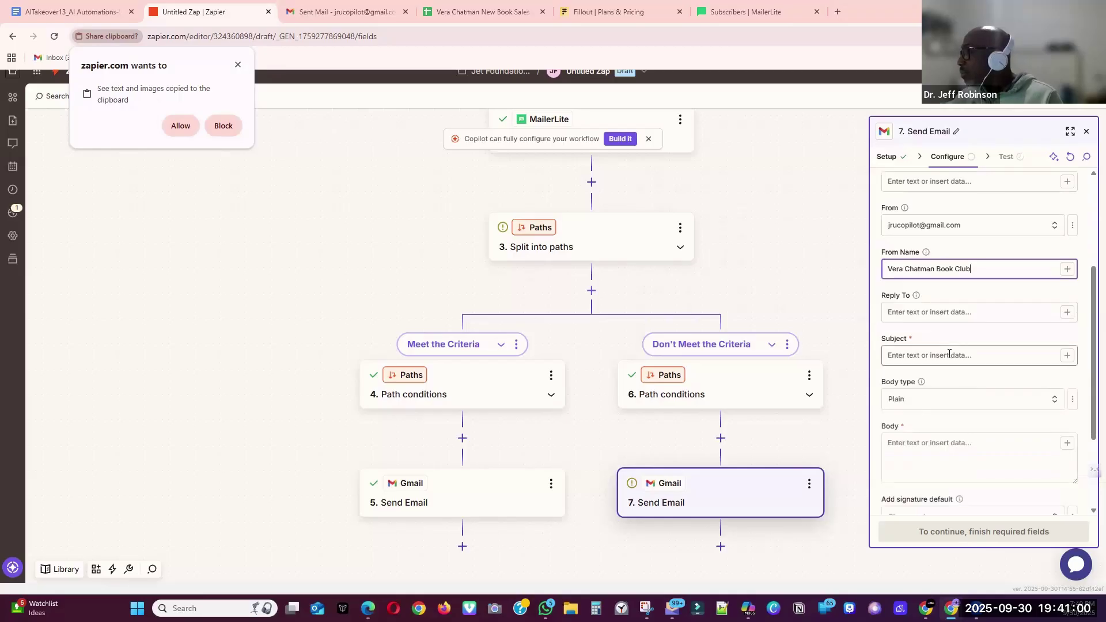
{"action": "left_click", "coordinate": [949, 353]}
{"action": "type", "text": "We'"}
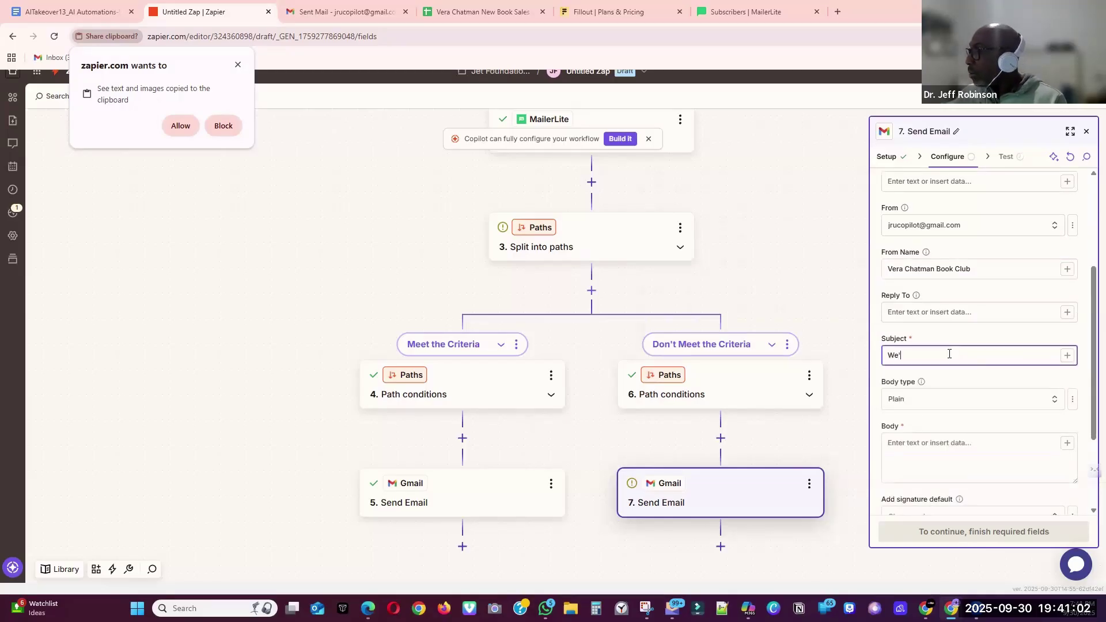
{"action": "type", "text": "re Sorry"}
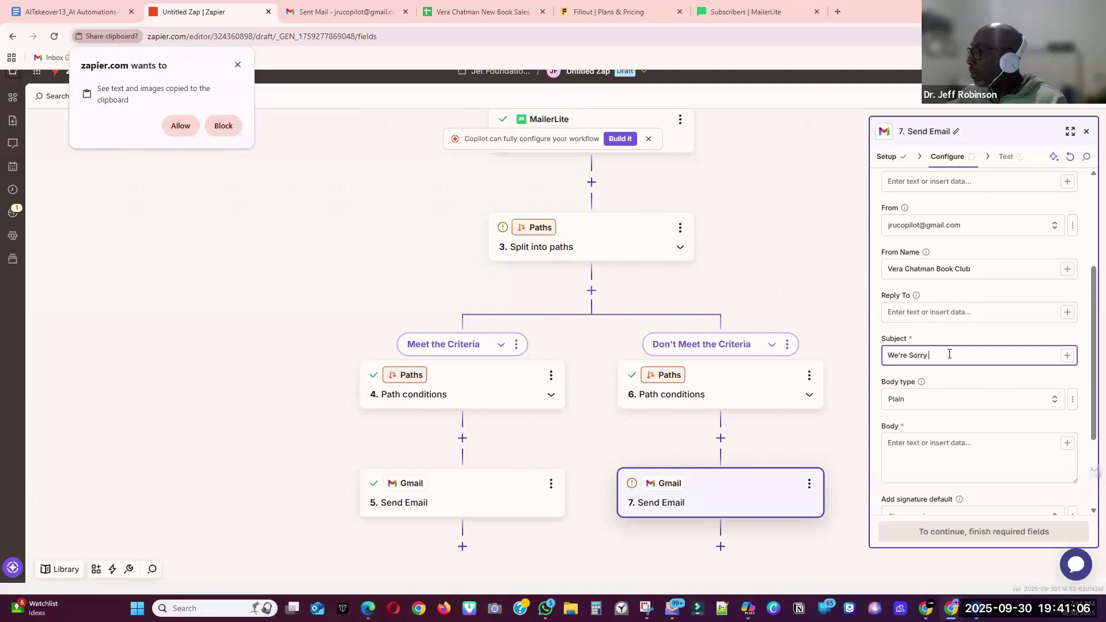
{"action": "type", "text": " To Tell You...."}
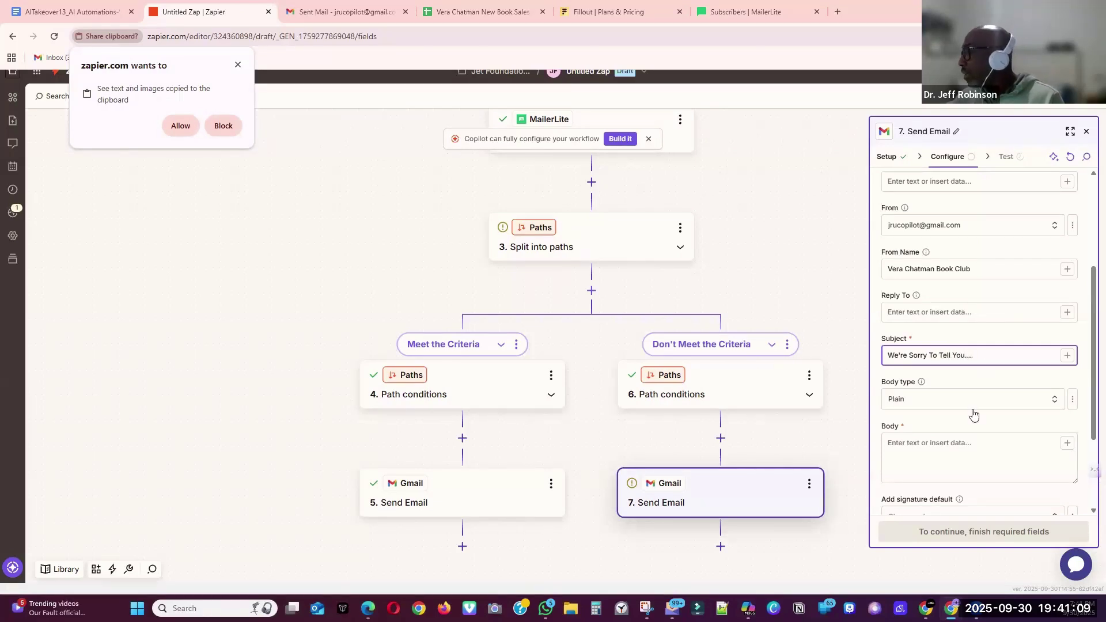
{"action": "left_click", "coordinate": [958, 460]}
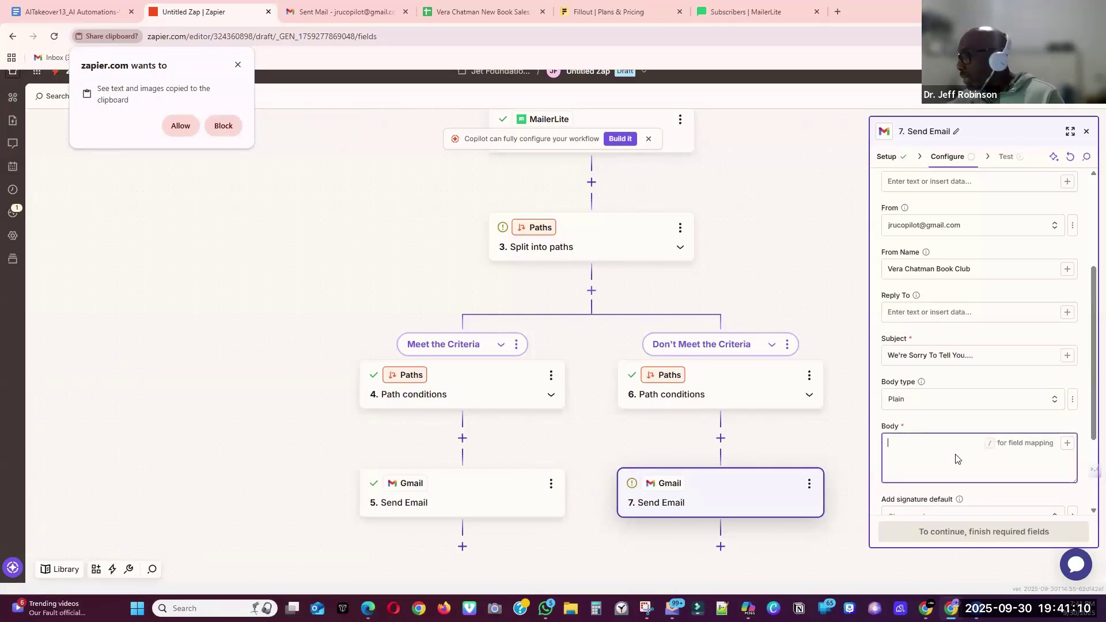
{"action": "type", "text": "Hello"}
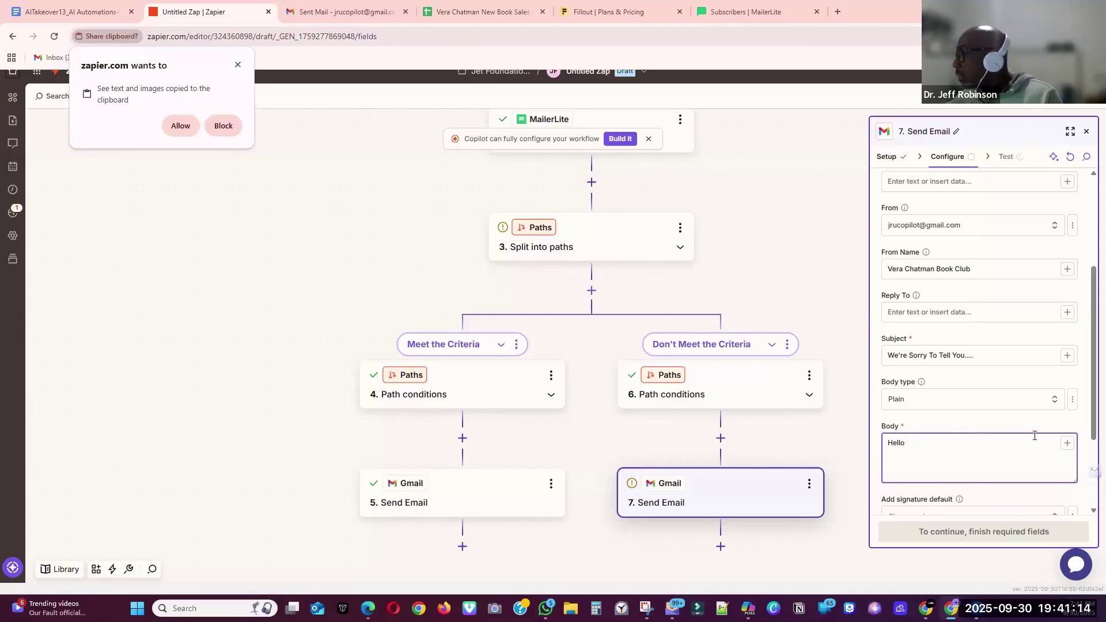
{"action": "left_click", "coordinate": [1067, 444]}
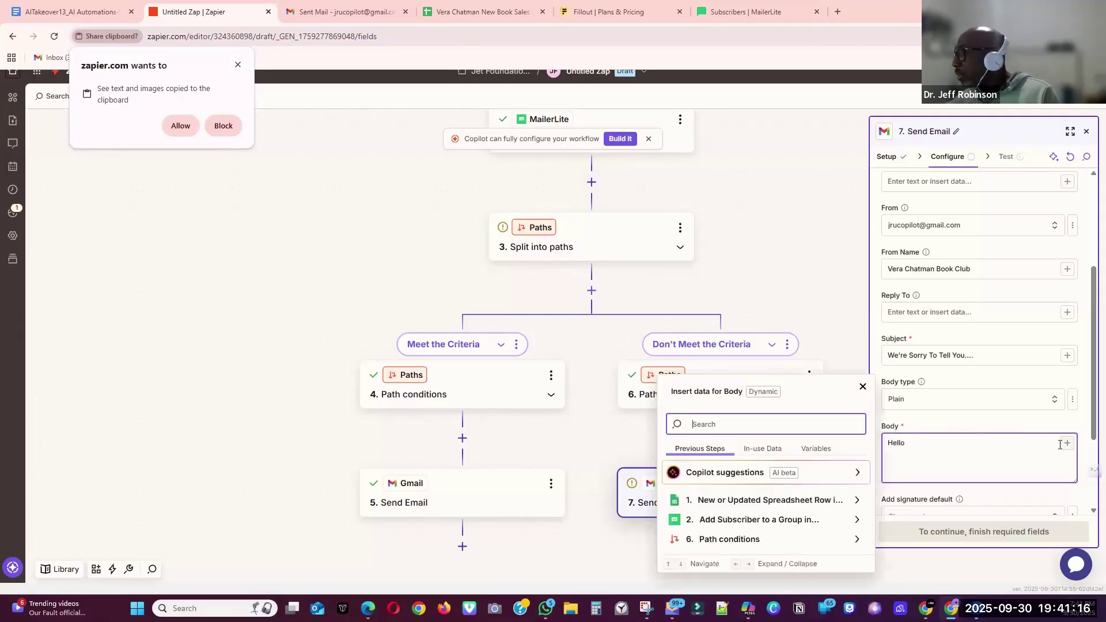
Step: Insert Full Name after Hello, paste the message and reword it to 'You have NOT passed the test.'
{"action": "left_click", "coordinate": [857, 500]}
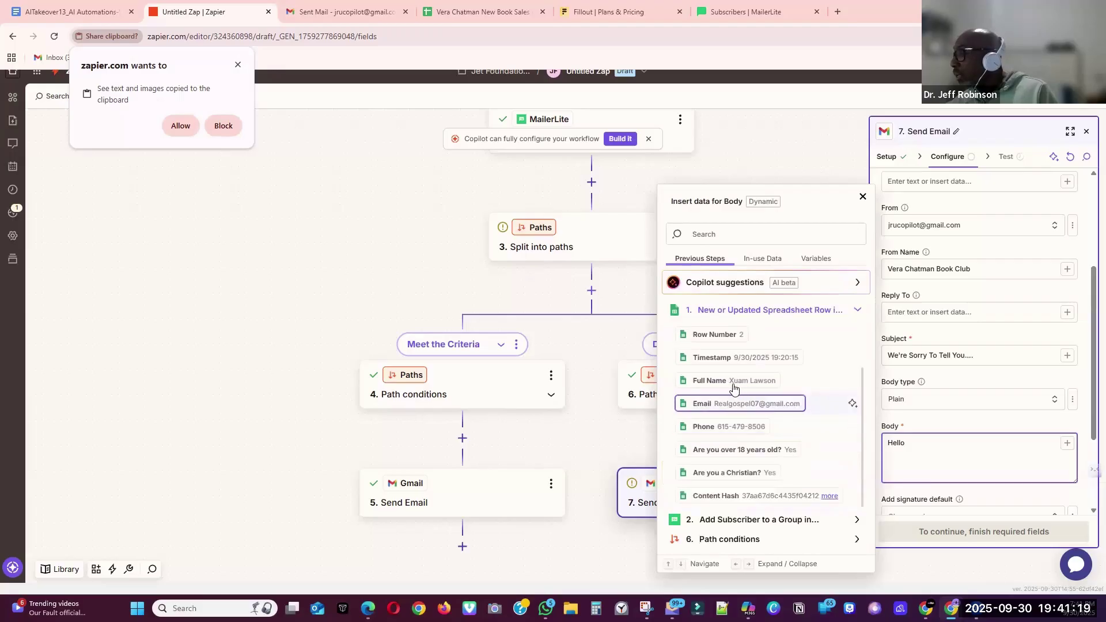
{"action": "left_click", "coordinate": [731, 386]}
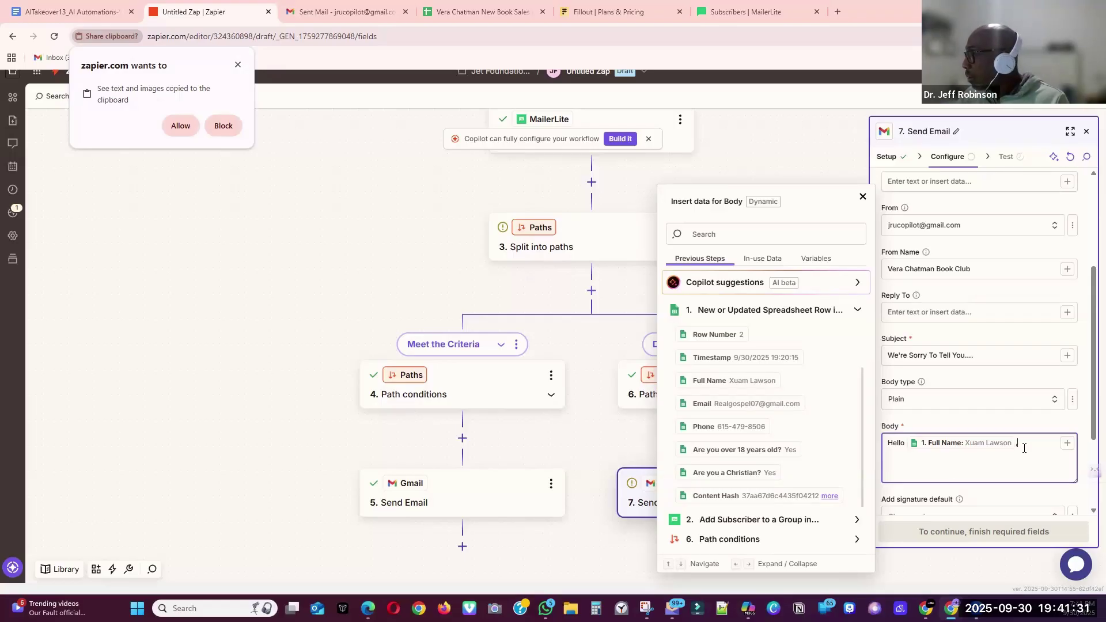
{"action": "key", "text": "Return"}
{"action": "type", "text": "have passed the test, you get a chance to buy my new book. Click the link below to order your copy today!!!"}
{"action": "left_click", "coordinate": [888, 469]}
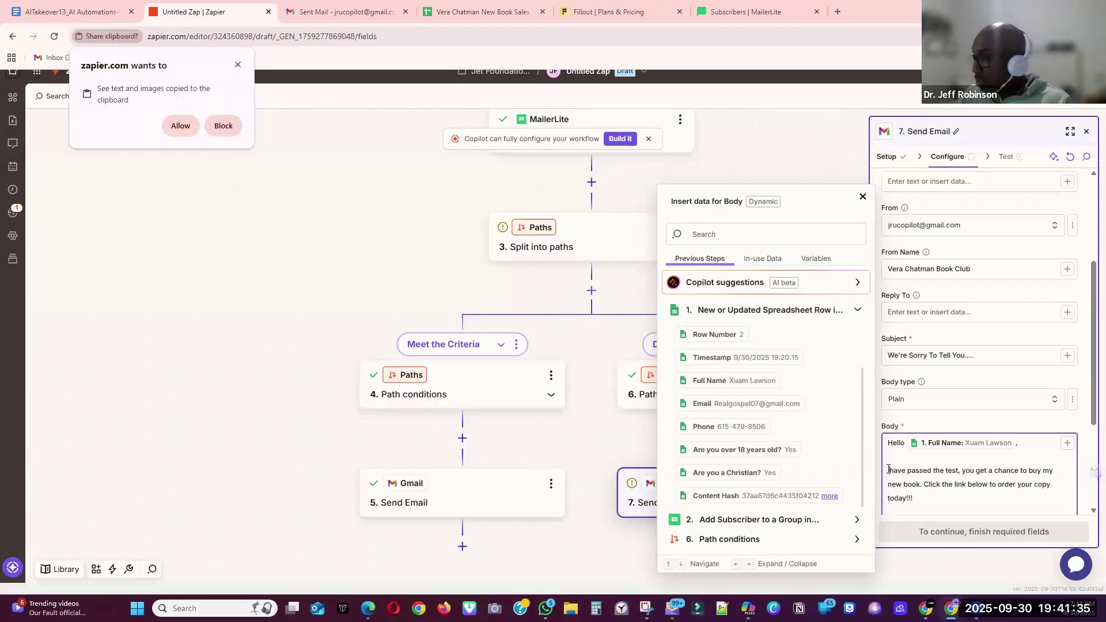
{"action": "type", "text": "You have no"}
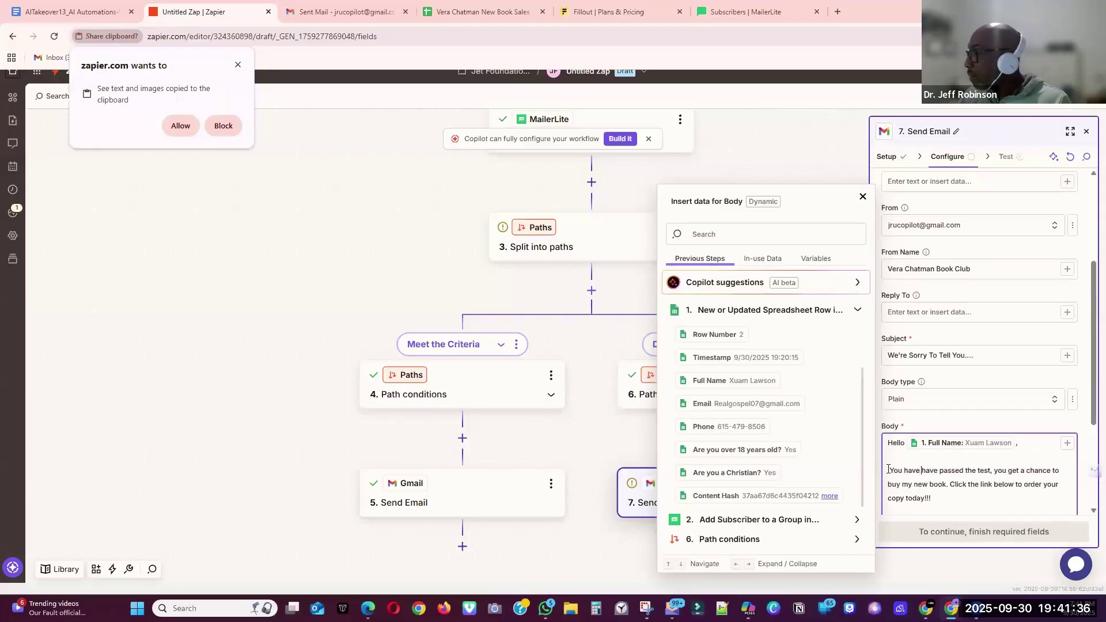
{"action": "key", "text": "BackSpace"}
{"action": "key", "text": "BackSpace"}
{"action": "type", "text": "NOT pas"}
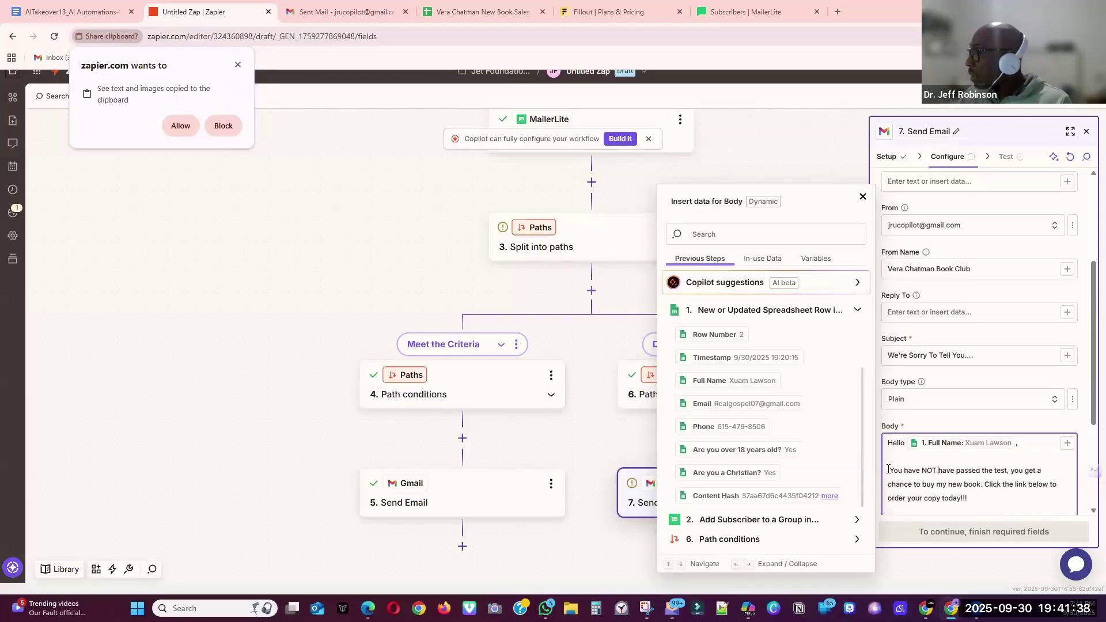
{"action": "type", "text": "sed the test. P"}
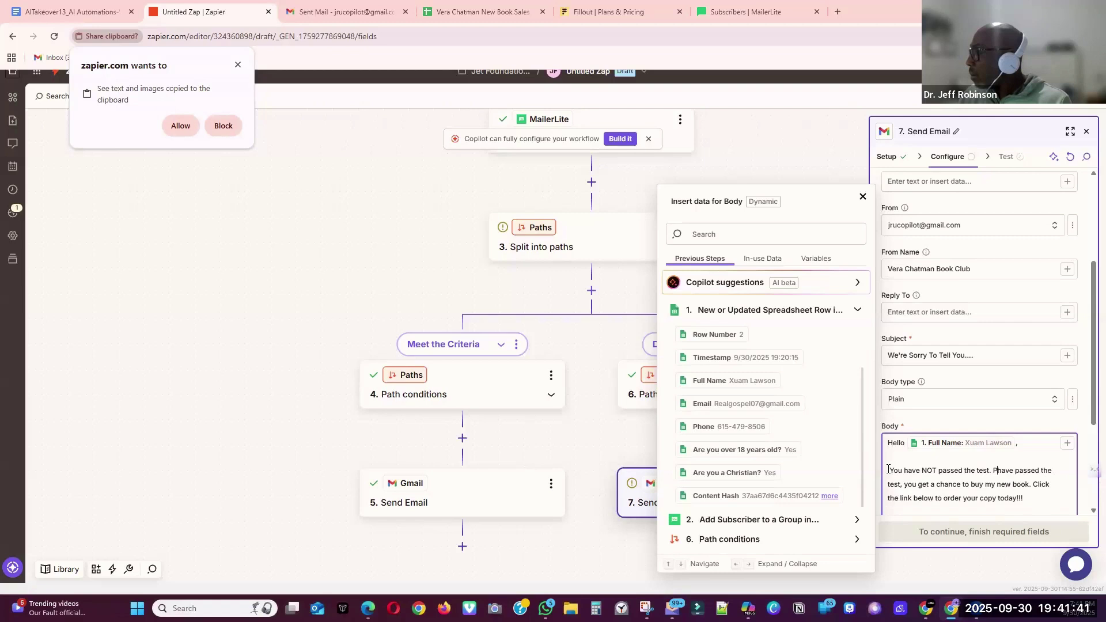
{"action": "scroll", "coordinate": [889, 469], "scroll_direction": "up", "scroll_amount": 3}
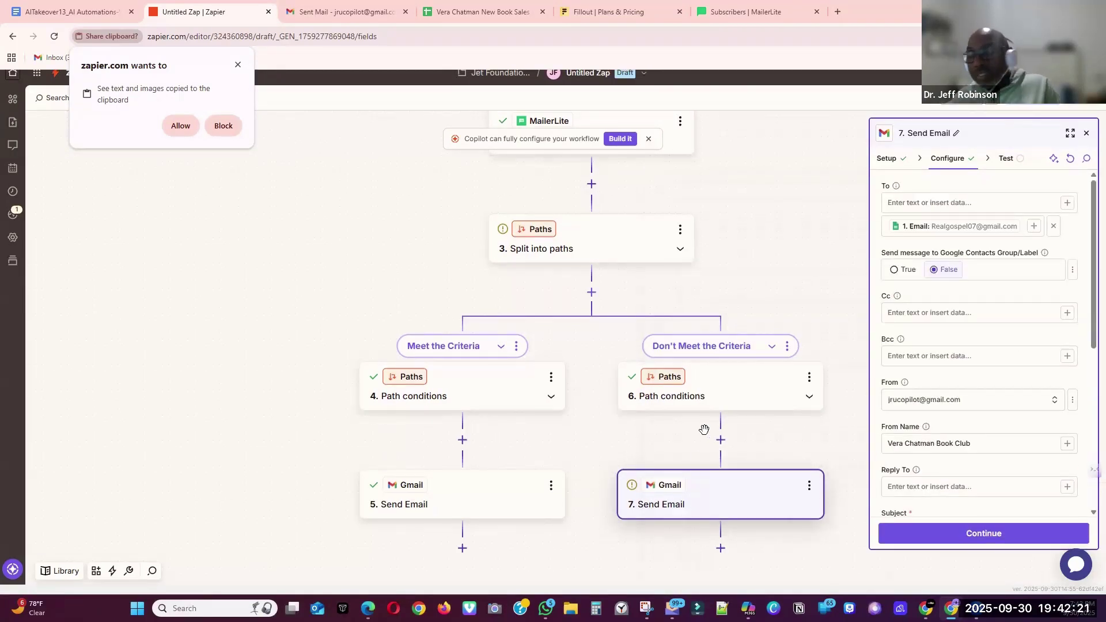
Step: Change the Don't Meet the Criteria Christian rule to Does not exactly match YES and test it
{"action": "left_click", "coordinate": [752, 392]}
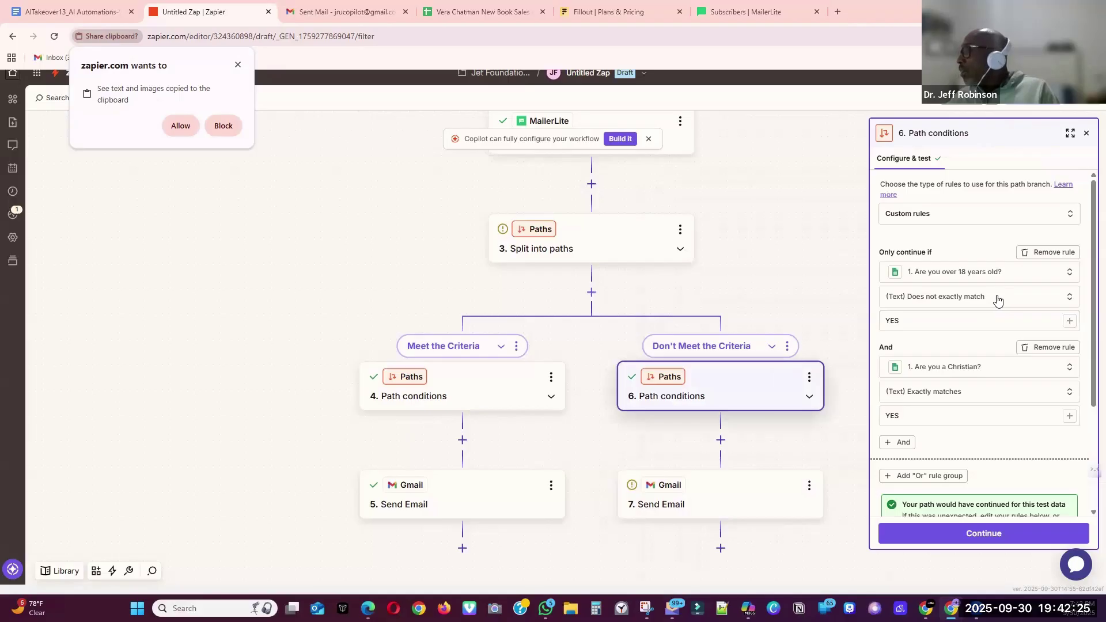
{"action": "scroll", "coordinate": [974, 340], "scroll_direction": "down", "scroll_amount": 1}
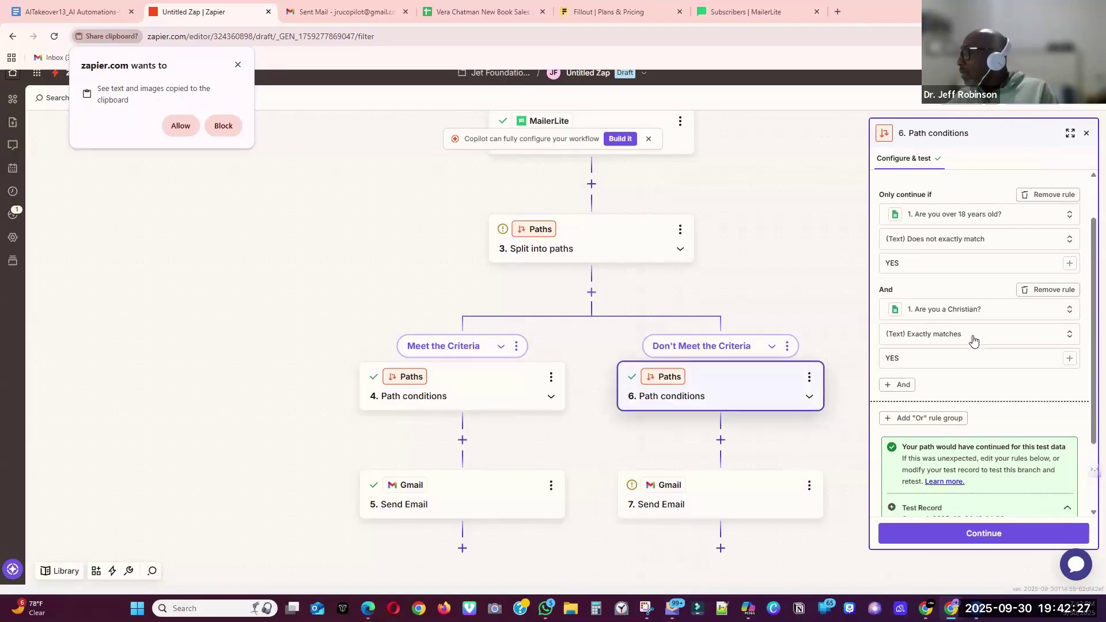
{"action": "left_click", "coordinate": [973, 336]}
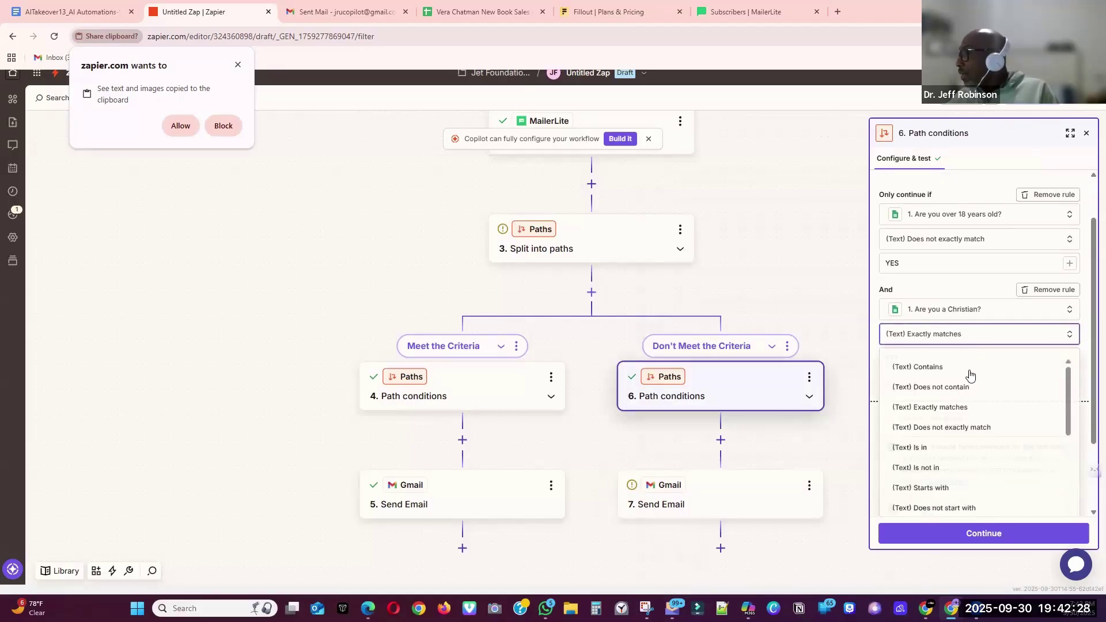
{"action": "left_click", "coordinate": [946, 430]}
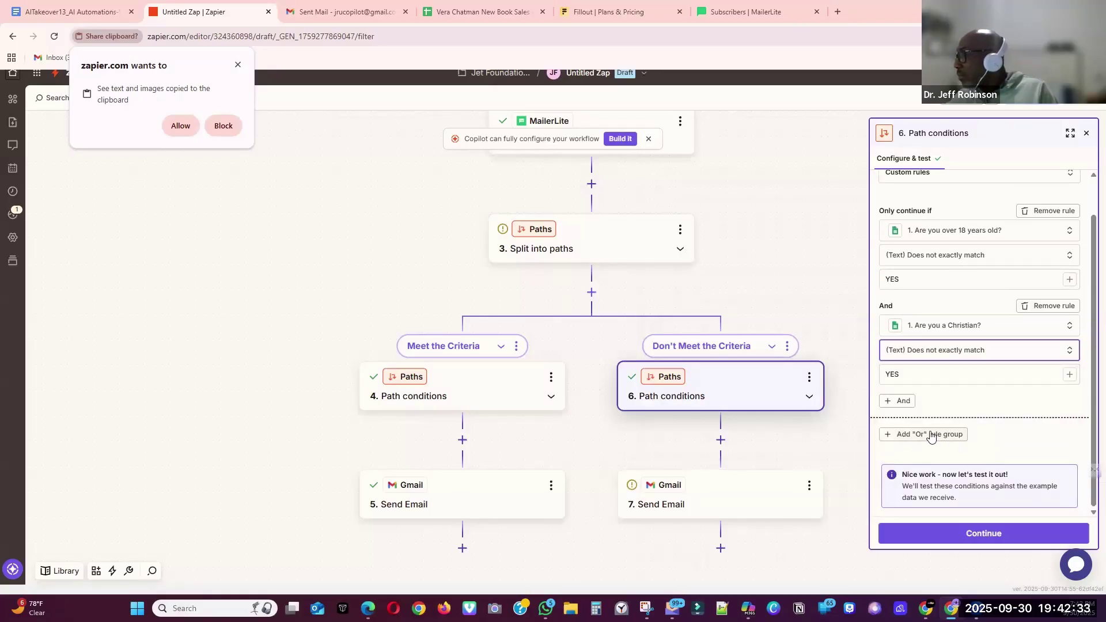
{"action": "left_click", "coordinate": [986, 535]}
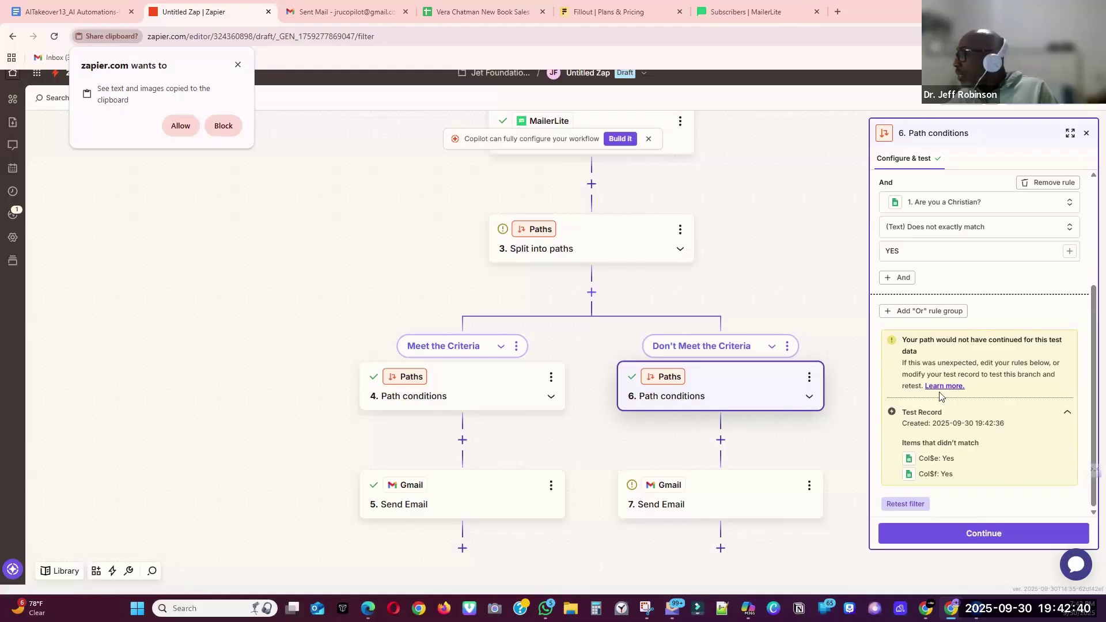
{"action": "scroll", "coordinate": [979, 400], "scroll_direction": "up", "scroll_amount": 3}
{"action": "left_click", "coordinate": [984, 533]}
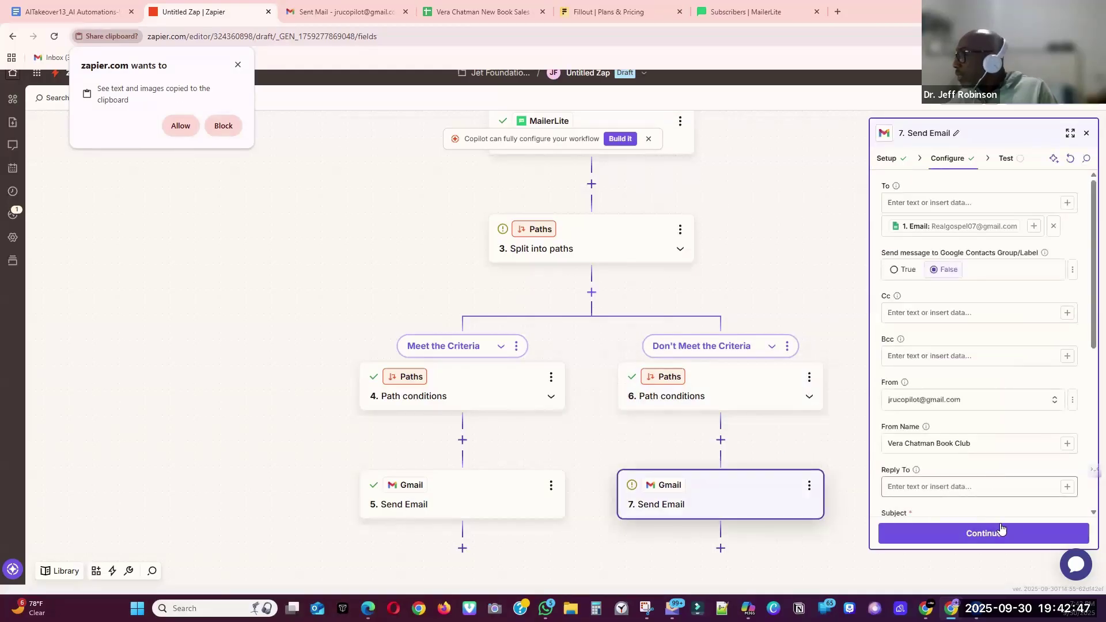
Step: Test step 7 to send the 'We're Sorry To Tell You' email, then dismiss the clipboard prompt
{"action": "left_click", "coordinate": [986, 534]}
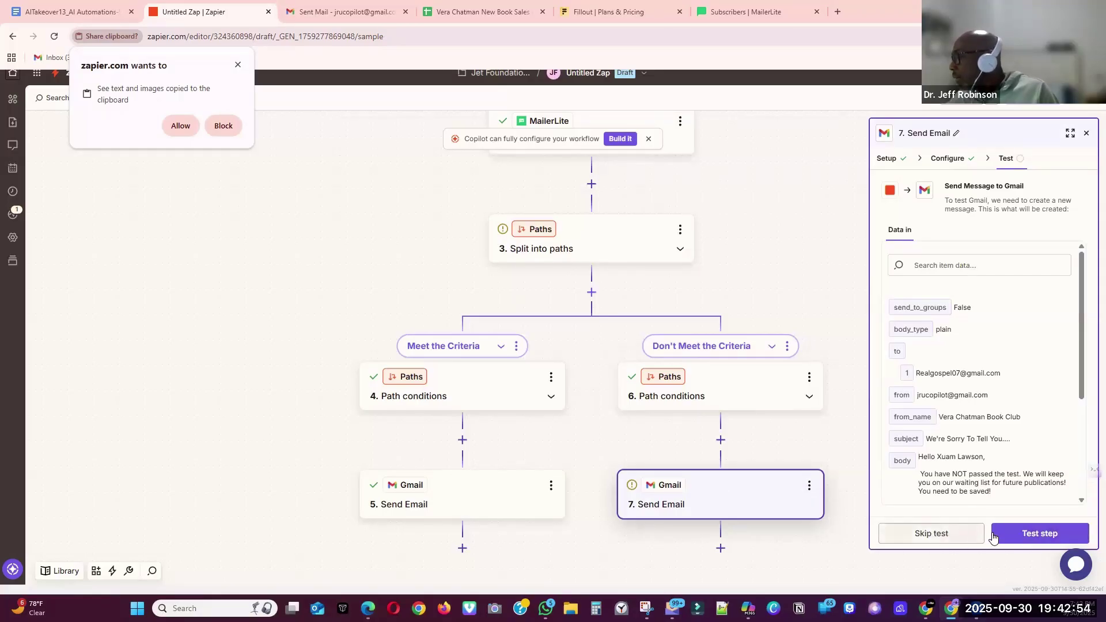
{"action": "left_click", "coordinate": [1033, 533]}
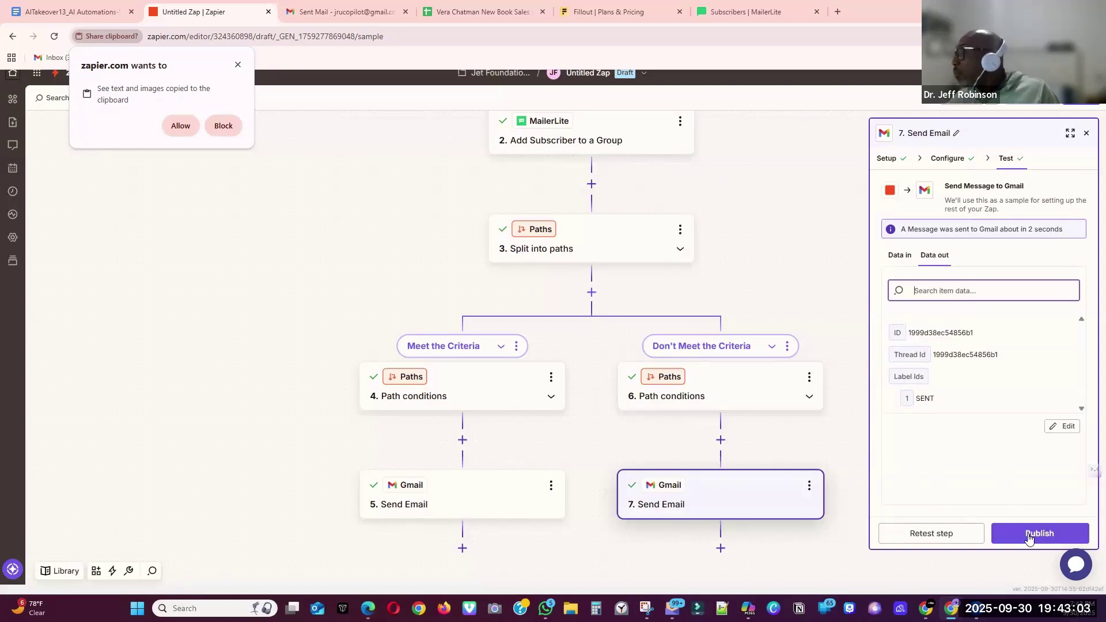
{"action": "left_click", "coordinate": [237, 64]}
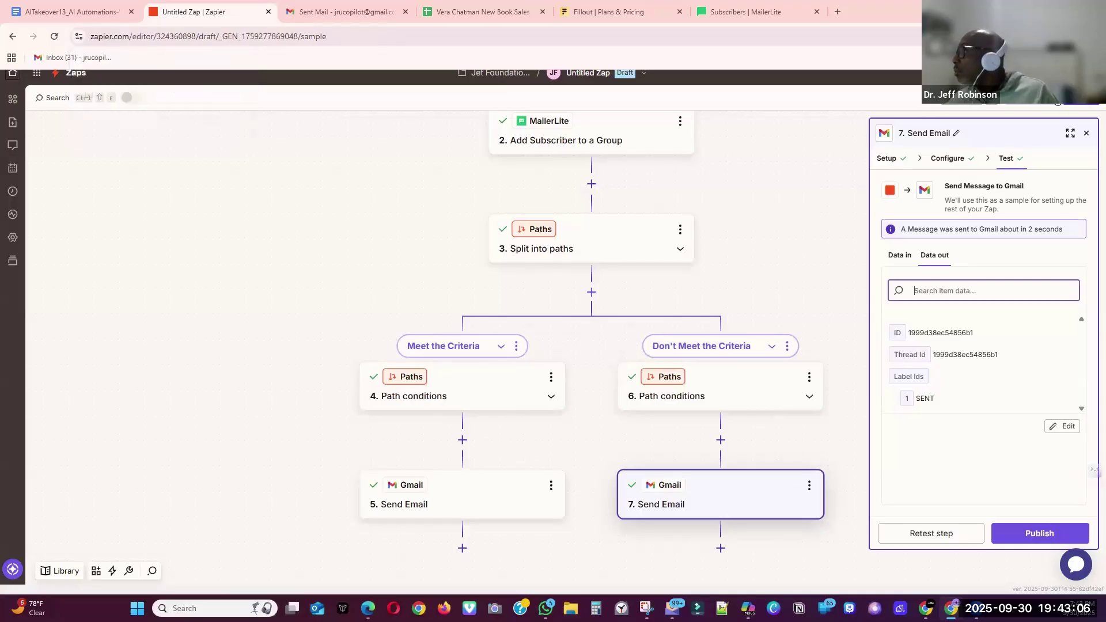
{"action": "scroll", "coordinate": [634, 277], "scroll_direction": "up", "scroll_amount": 10}
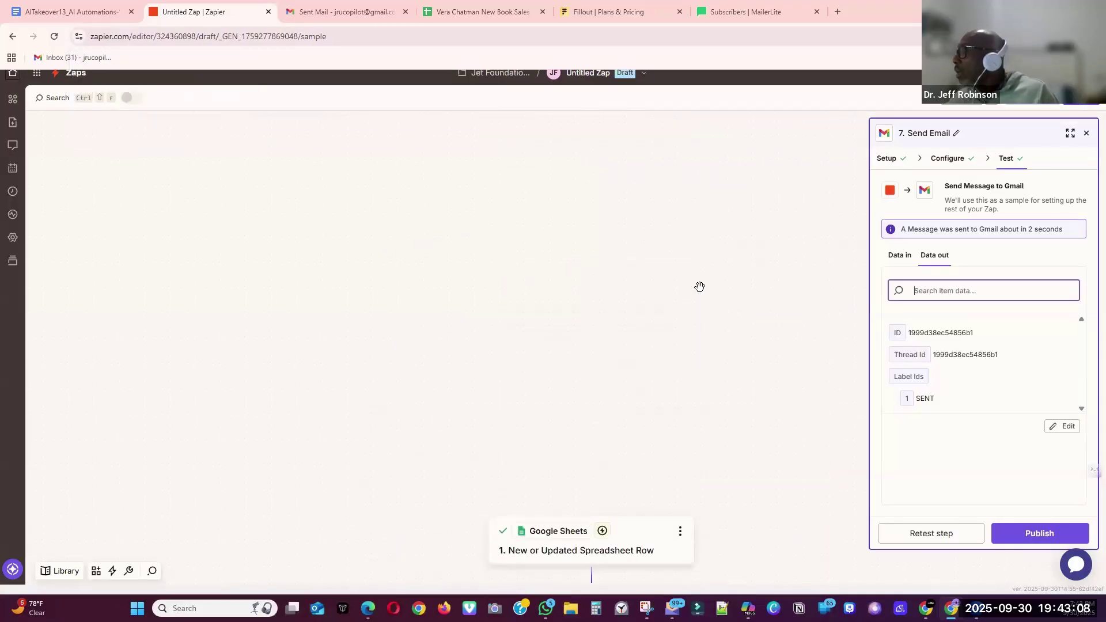
Step: Select Spreadsheet Row B as the Google Sheets trigger's test record
{"action": "scroll", "coordinate": [706, 291], "scroll_direction": "down", "scroll_amount": 5}
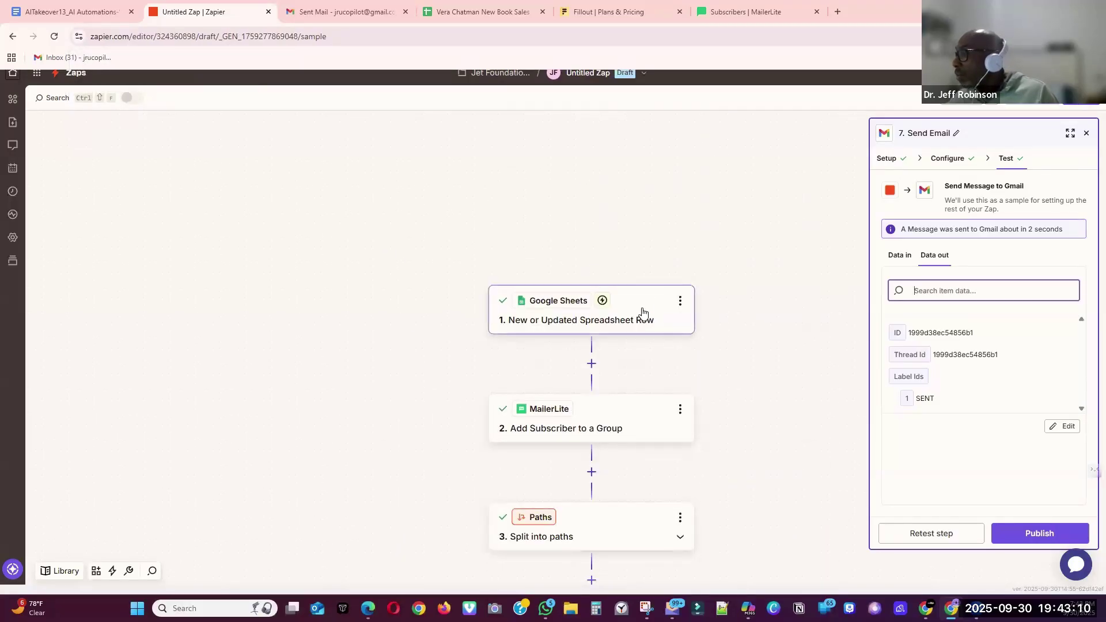
{"action": "left_click", "coordinate": [643, 313]}
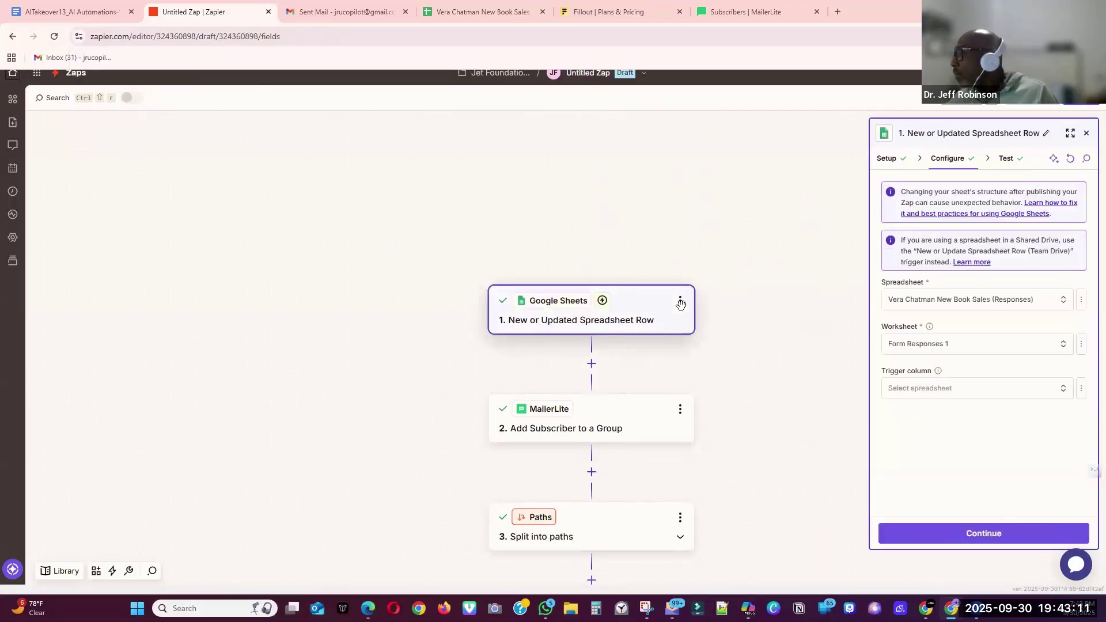
{"action": "left_click", "coordinate": [886, 158]}
{"action": "left_click", "coordinate": [933, 158]}
{"action": "left_click", "coordinate": [1005, 158]}
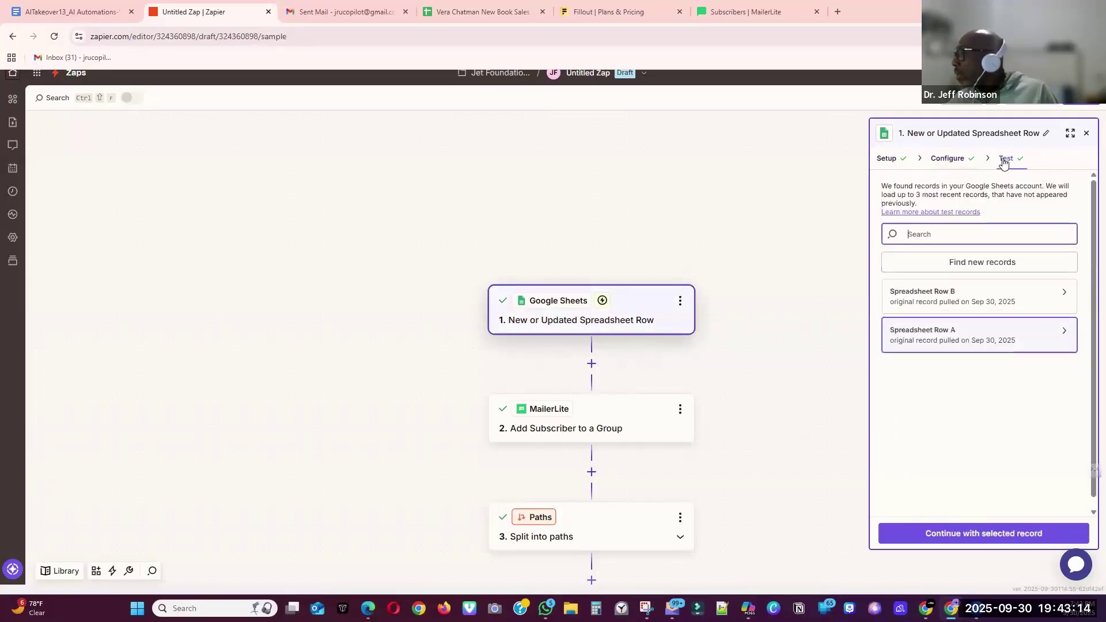
{"action": "left_click", "coordinate": [970, 304]}
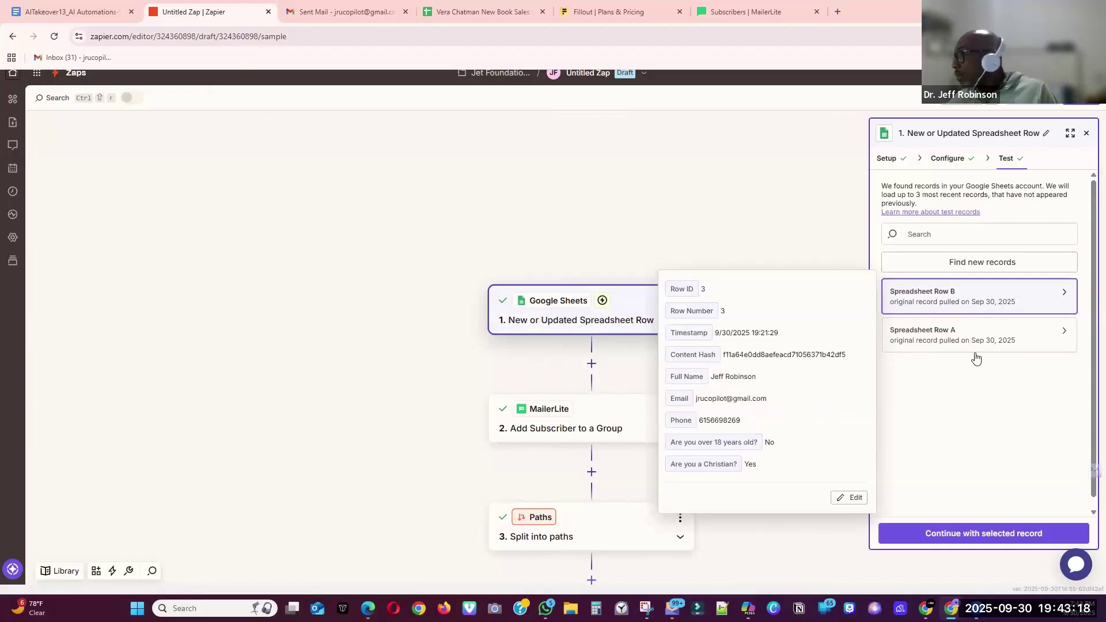
Step: Continue through MailerLite, step 4 Path conditions and step 5 Send Email to its test result
{"action": "left_click", "coordinate": [966, 531]}
{"action": "left_click", "coordinate": [967, 531]}
{"action": "scroll", "coordinate": [968, 404], "scroll_direction": "down", "scroll_amount": 3}
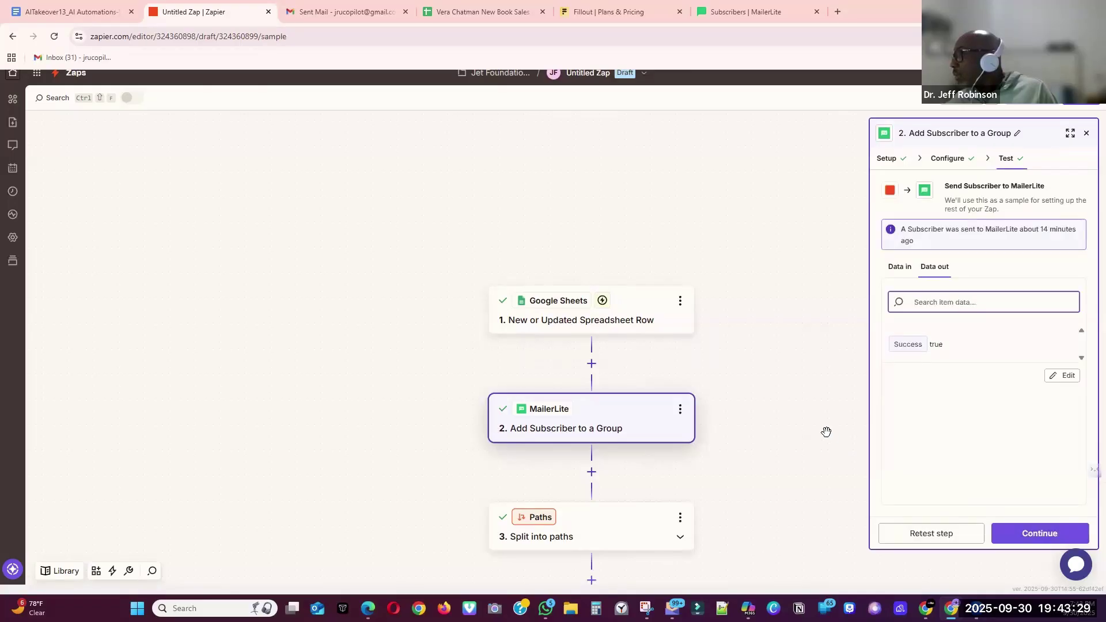
{"action": "left_click", "coordinate": [1030, 534]}
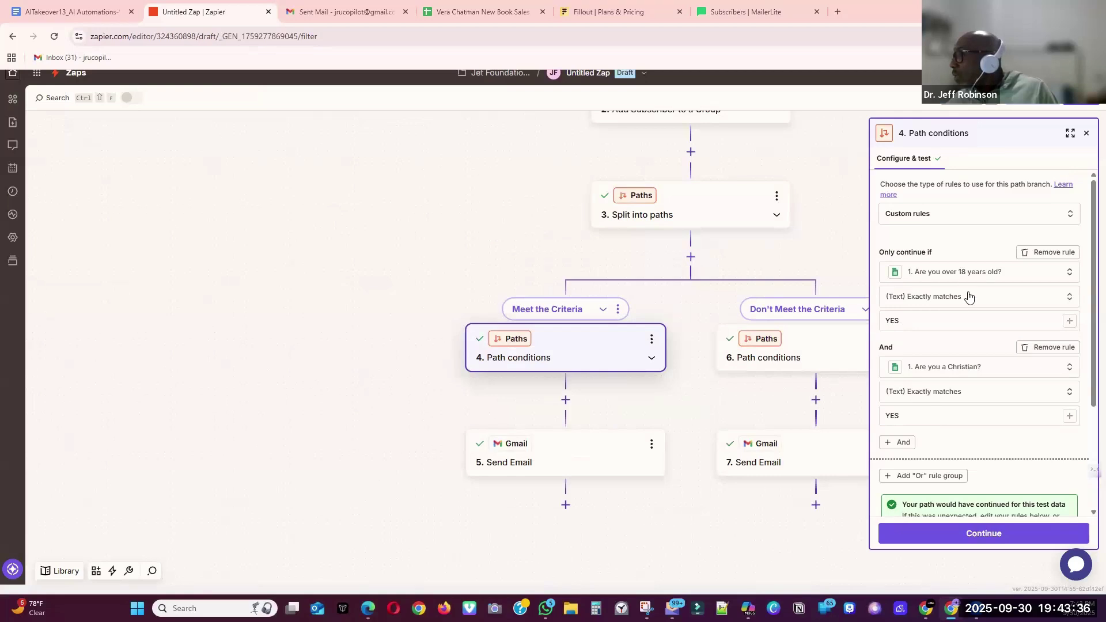
{"action": "left_click", "coordinate": [988, 539]}
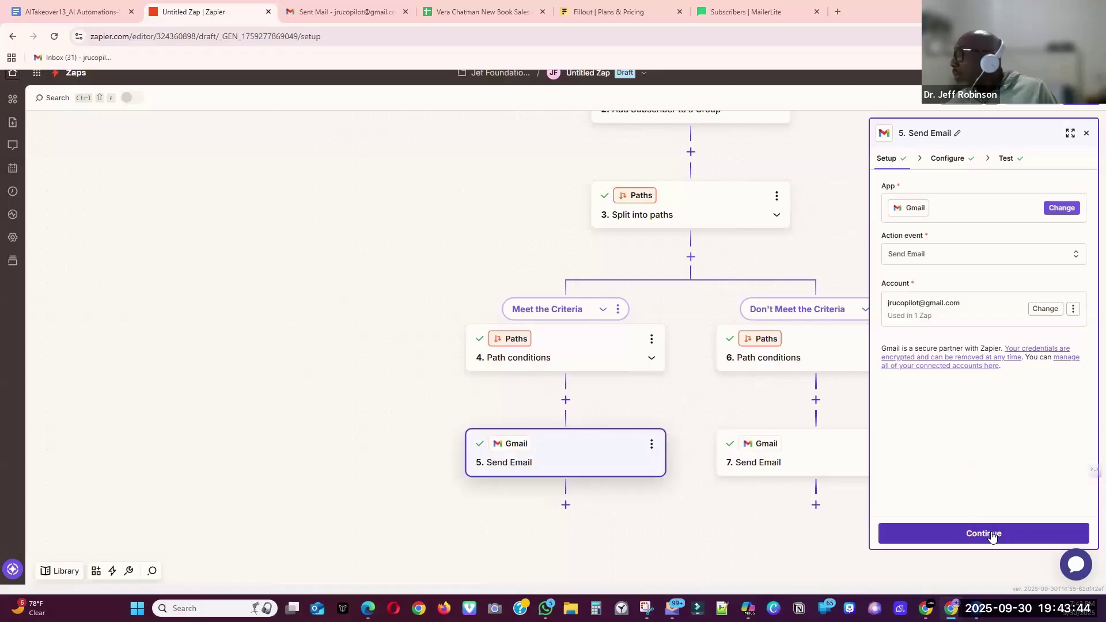
{"action": "left_click", "coordinate": [990, 535]}
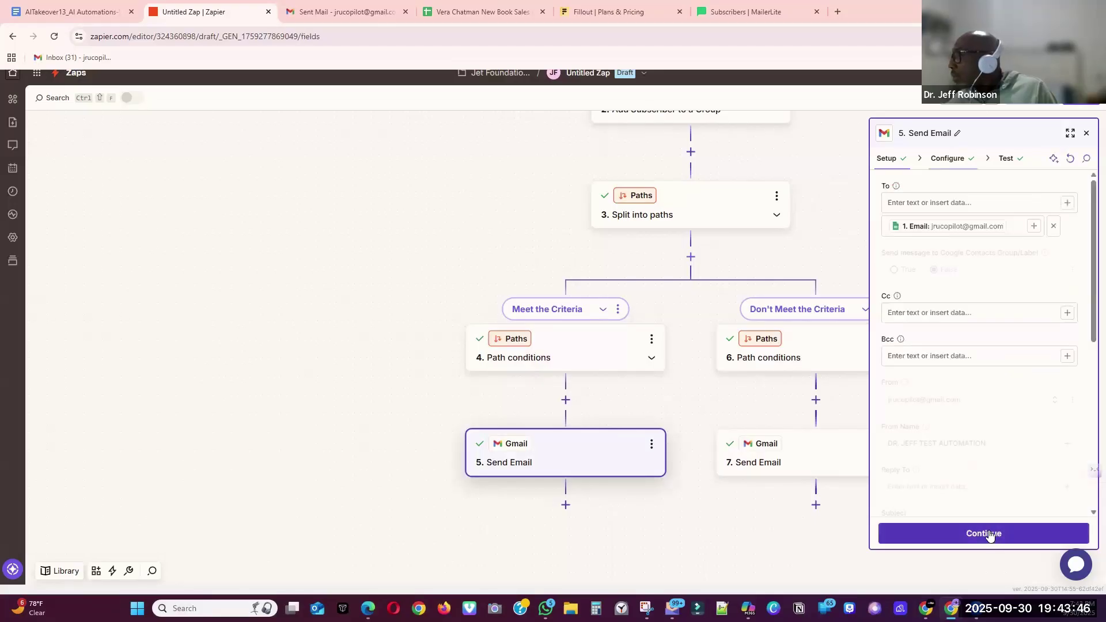
{"action": "left_click", "coordinate": [980, 533]}
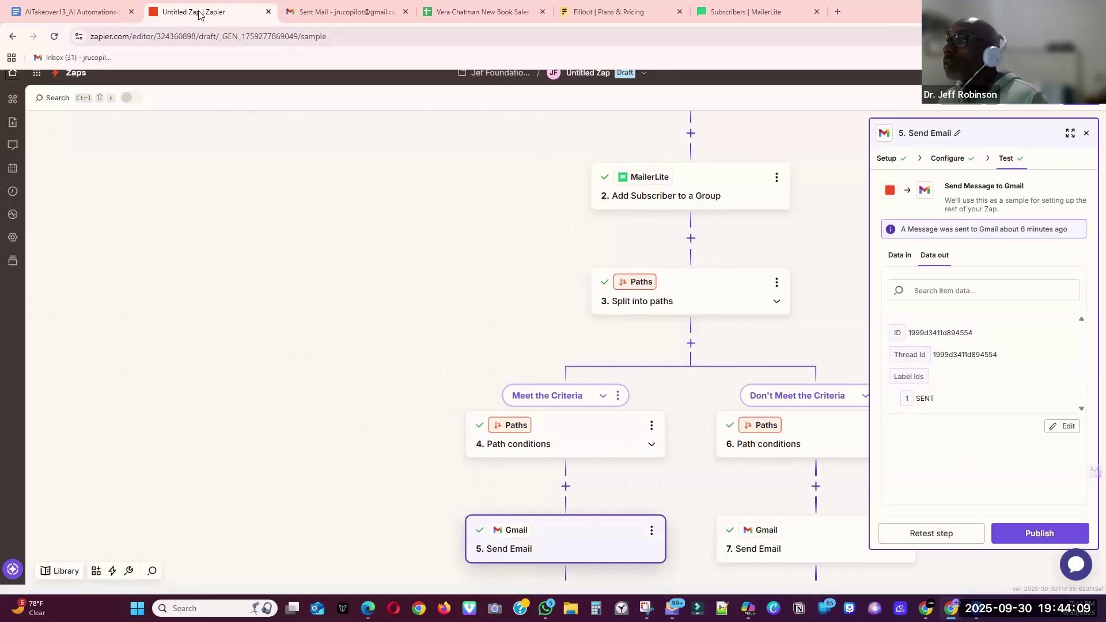
{"action": "left_click", "coordinate": [332, 13]}
Step: Read the received 'Congratulations, you meet our criteria!' email and check Promotions, Social and Primary tabs
{"action": "left_click", "coordinate": [251, 202]}
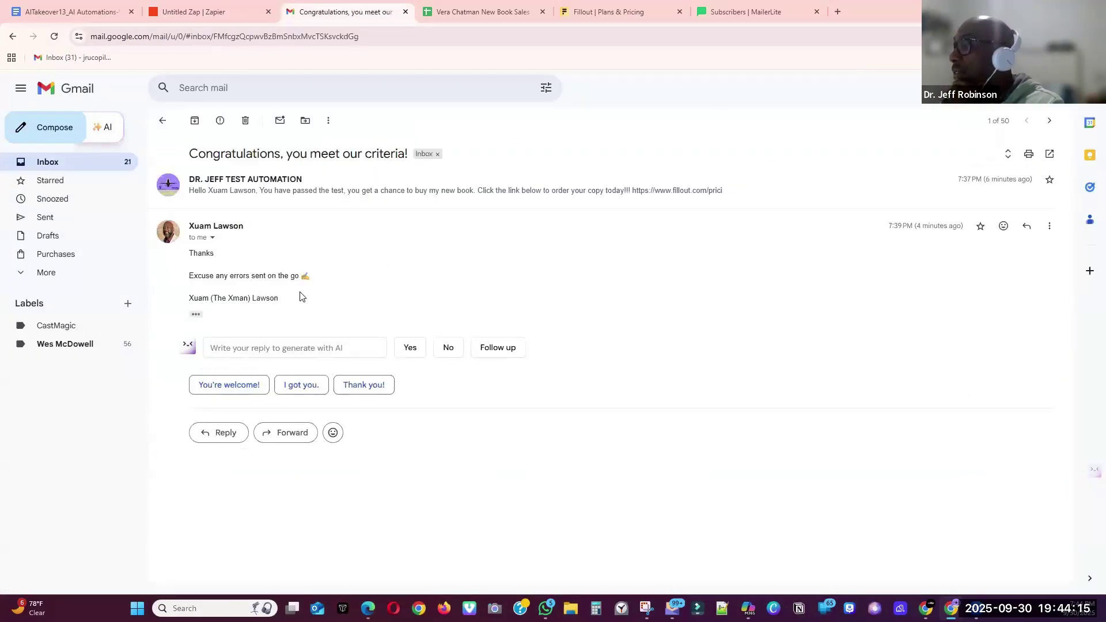
{"action": "left_click", "coordinate": [230, 196]}
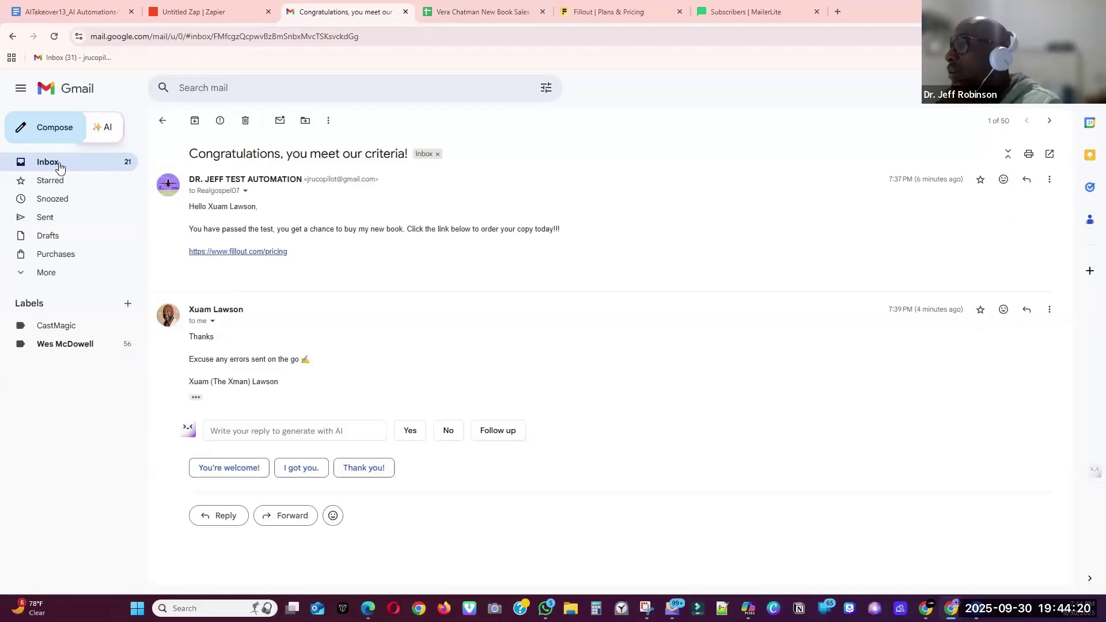
{"action": "left_click", "coordinate": [60, 168]}
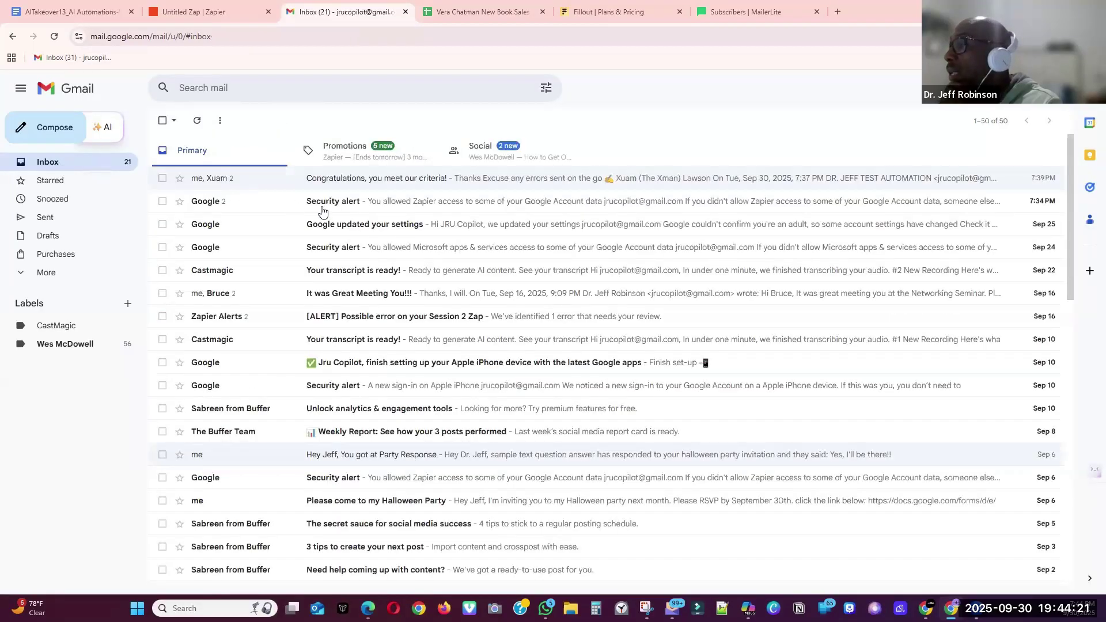
{"action": "left_click", "coordinate": [372, 152]}
{"action": "left_click", "coordinate": [490, 156]}
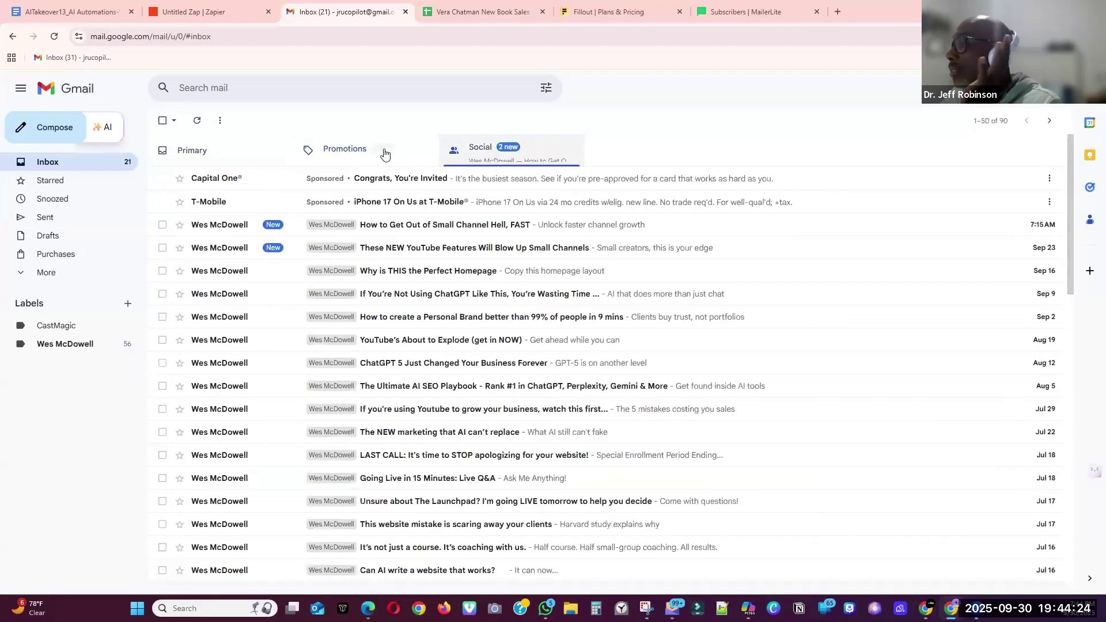
{"action": "left_click", "coordinate": [382, 153]}
{"action": "left_click", "coordinate": [186, 156]}
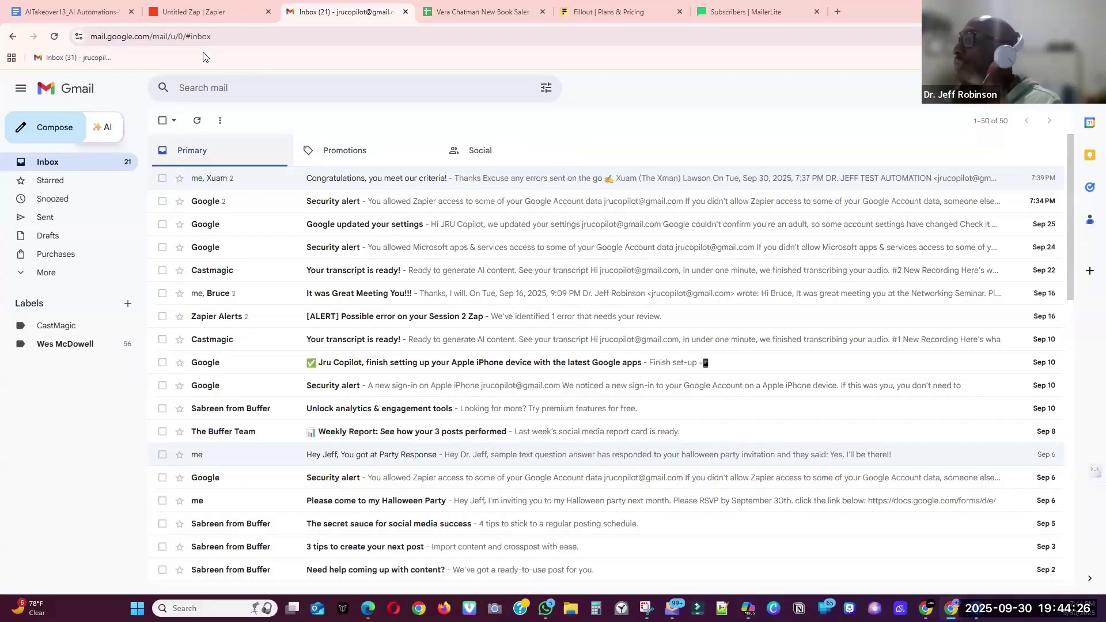
{"action": "left_click", "coordinate": [205, 11]}
{"action": "scroll", "coordinate": [598, 362], "scroll_direction": "down", "scroll_amount": 1}
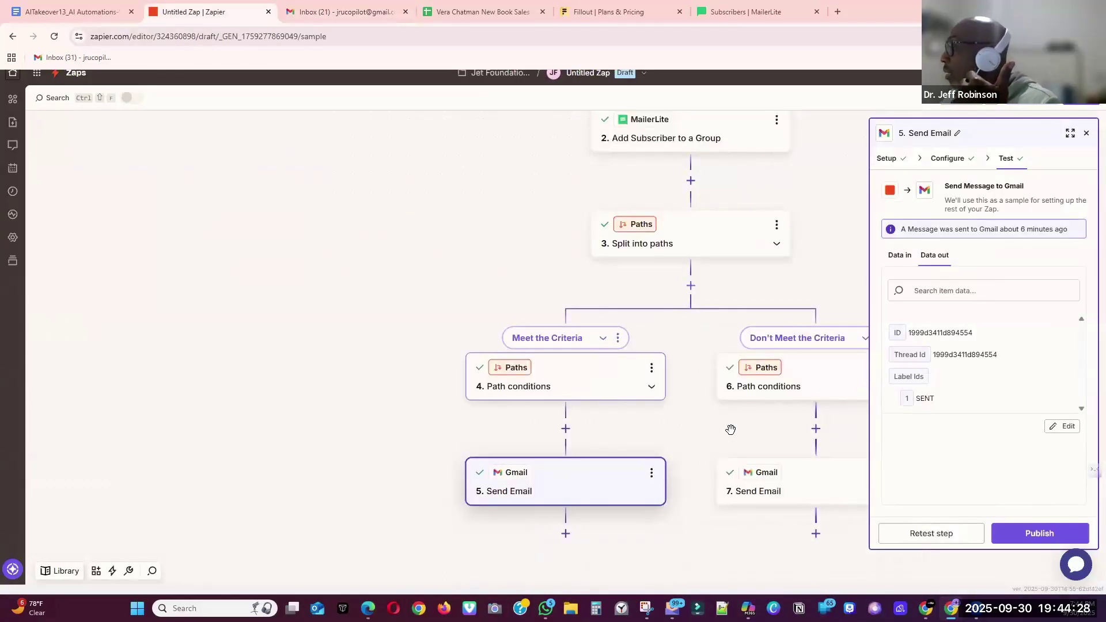
Step: Review step 4 and step 6 path conditions, each requiring both answers to exactly match YES
{"action": "left_click", "coordinate": [1086, 133]}
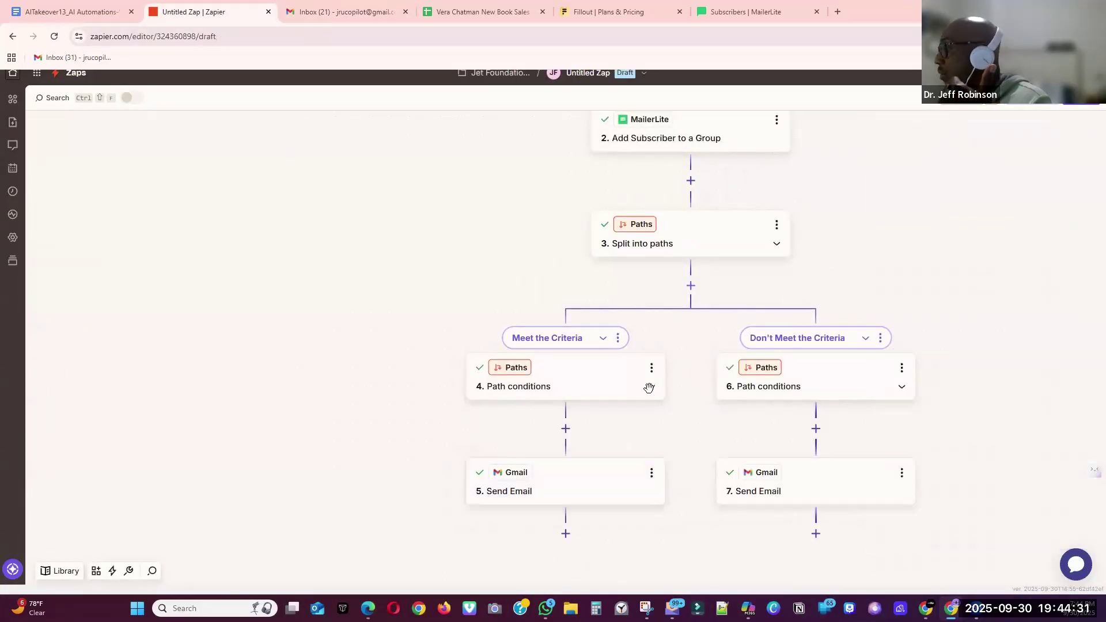
{"action": "left_click", "coordinate": [526, 371]}
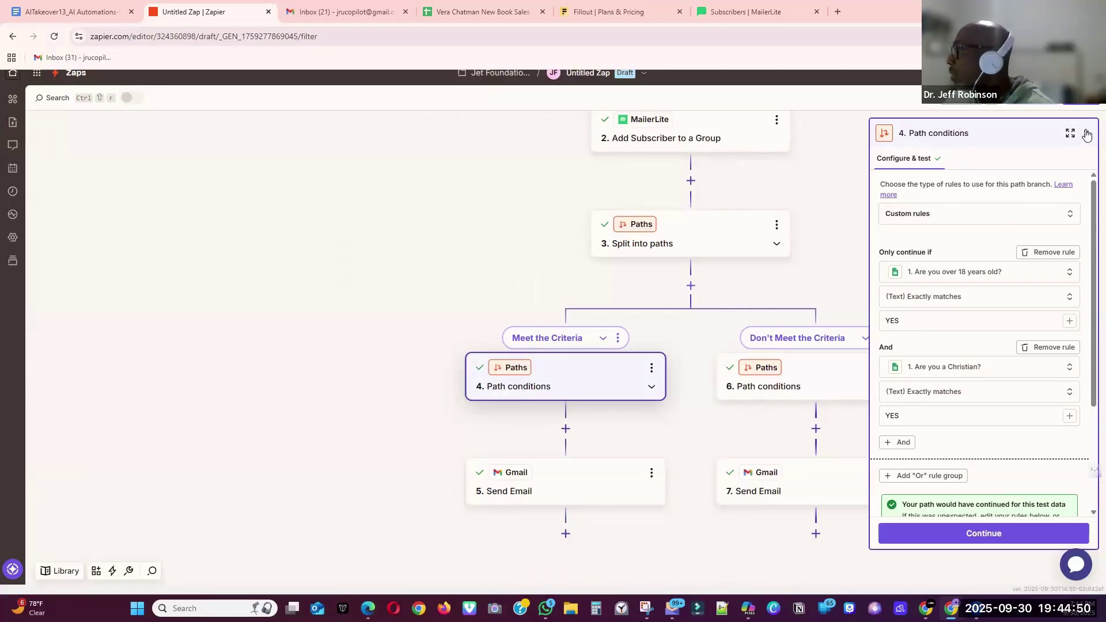
{"action": "left_click", "coordinate": [1086, 133]}
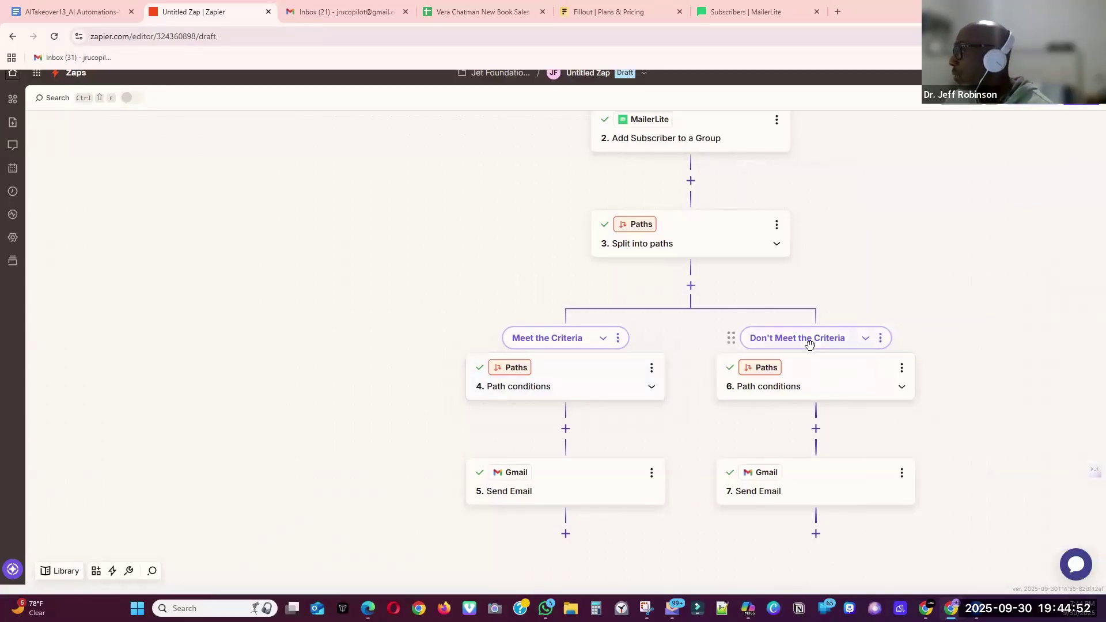
{"action": "left_click", "coordinate": [566, 379]}
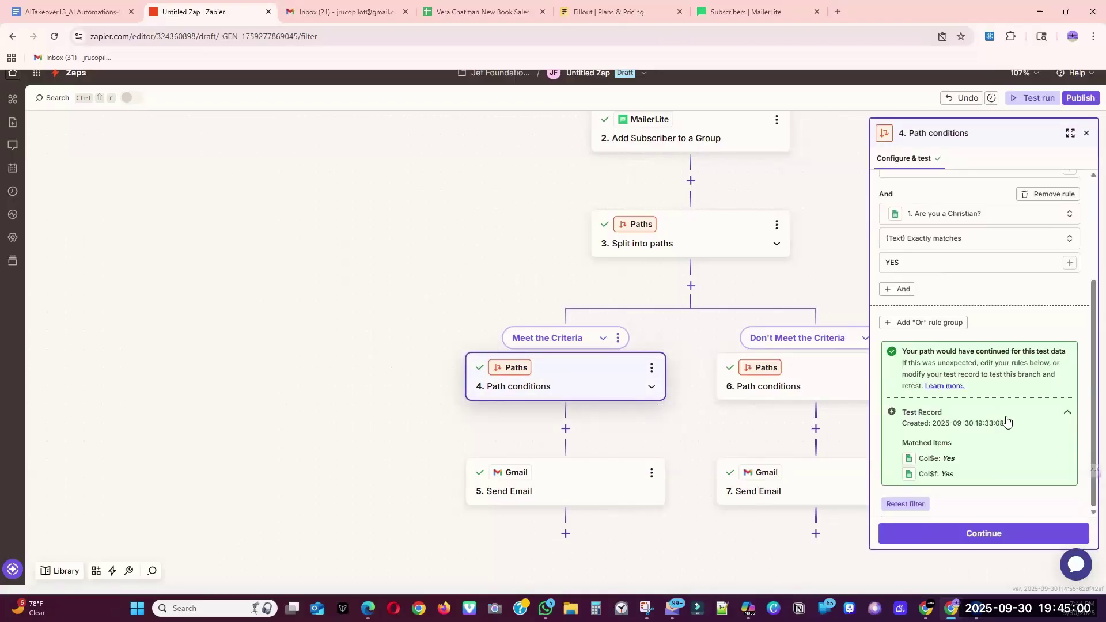
{"action": "left_click", "coordinate": [788, 381]}
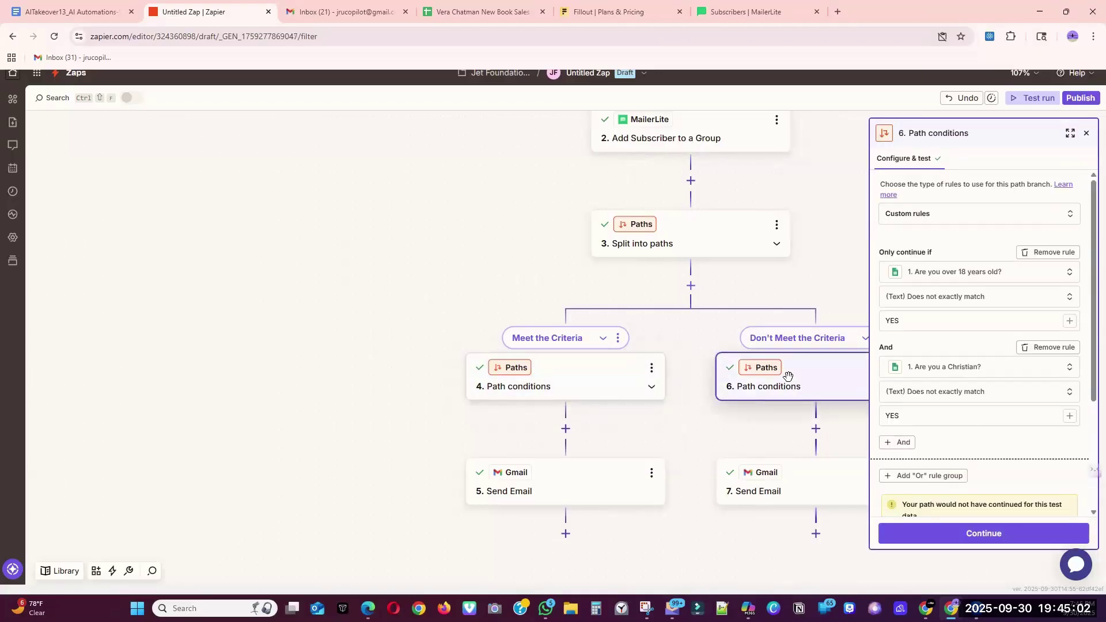
{"action": "left_click", "coordinate": [1086, 133]}
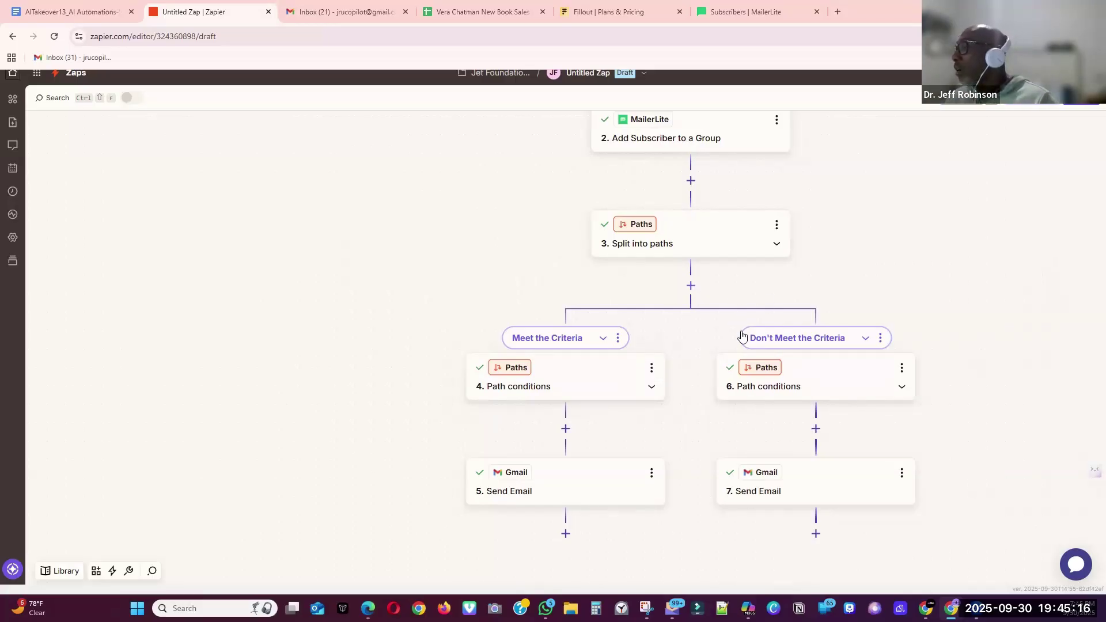
{"action": "scroll", "coordinate": [743, 340], "scroll_direction": "up", "scroll_amount": 3}
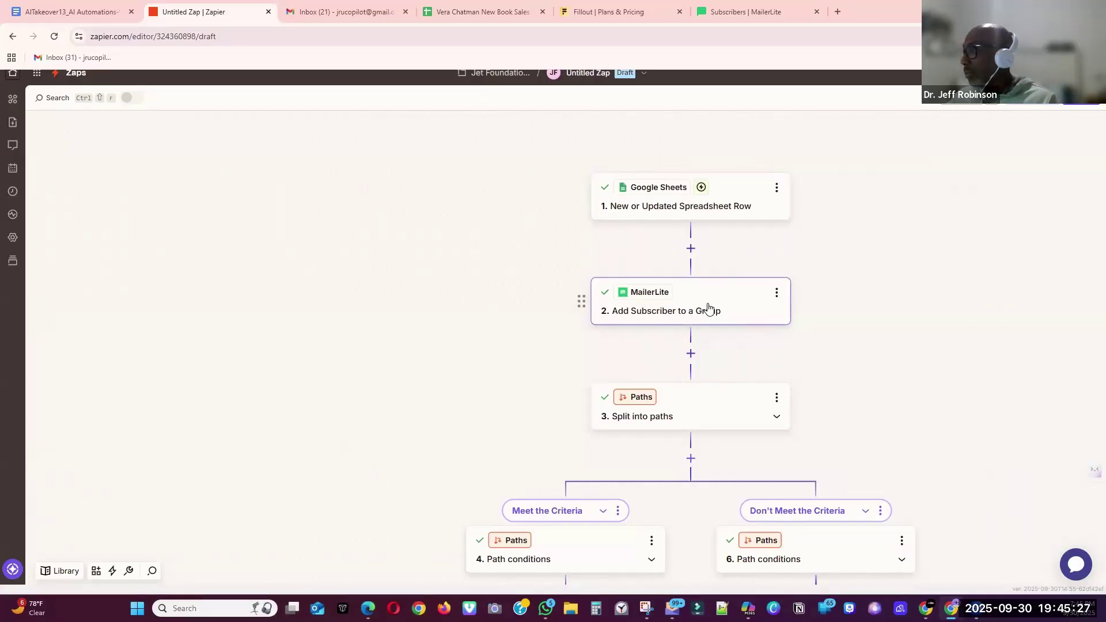
{"action": "scroll", "coordinate": [701, 394], "scroll_direction": "down", "scroll_amount": 1}
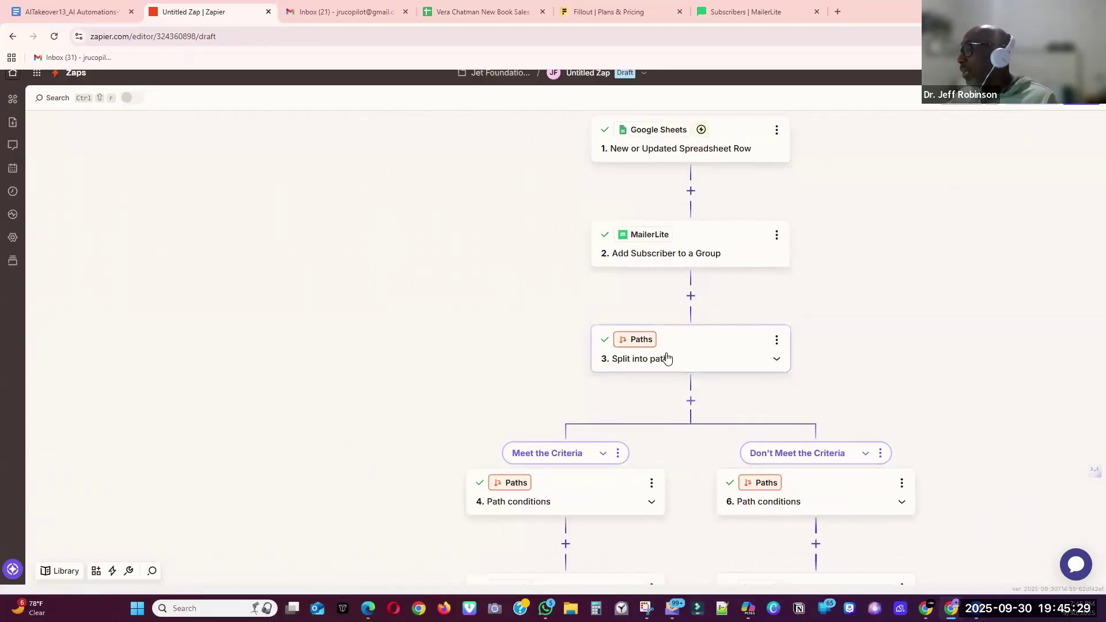
{"action": "left_click", "coordinate": [548, 496]}
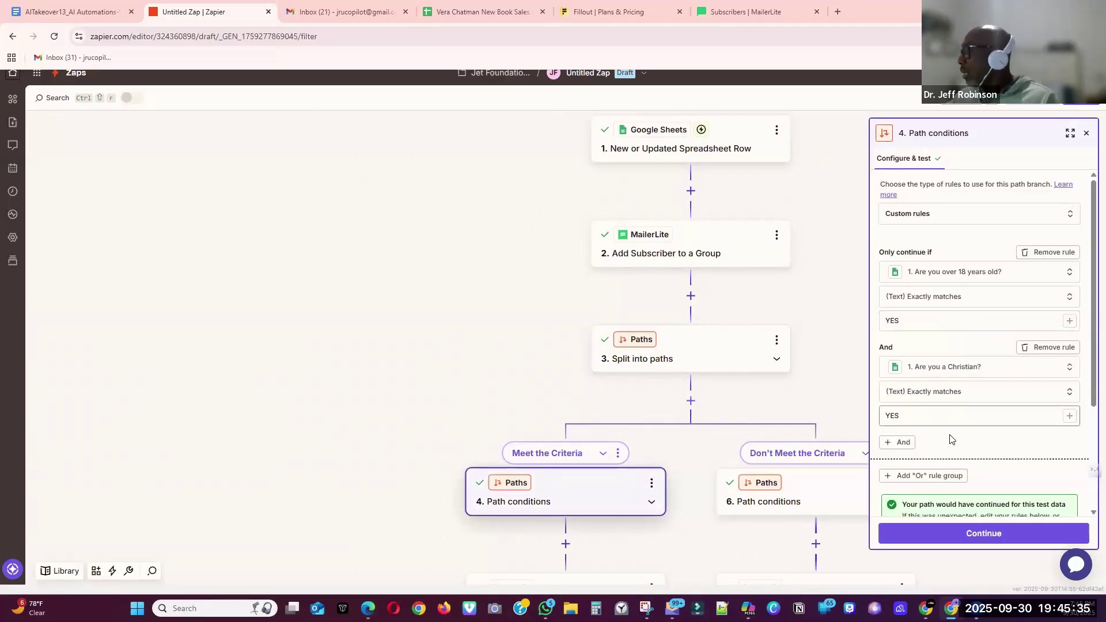
{"action": "scroll", "coordinate": [559, 495], "scroll_direction": "down", "scroll_amount": 2}
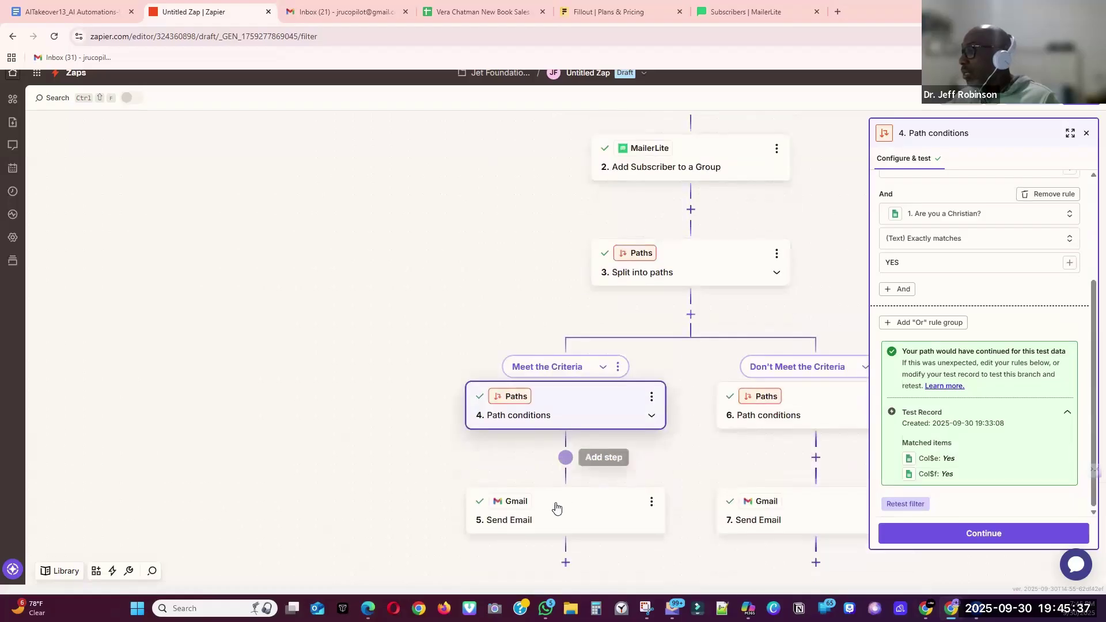
{"action": "scroll", "coordinate": [752, 473], "scroll_direction": "up", "scroll_amount": 1}
{"action": "left_click", "coordinate": [752, 473]}
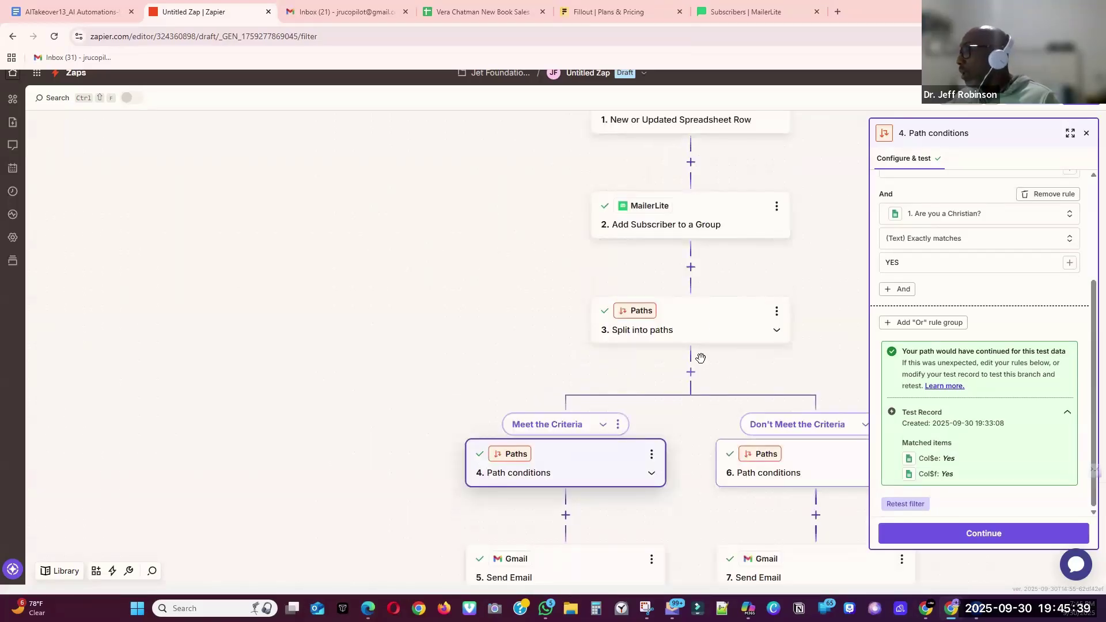
Step: Change step 6's 'Are you over 18 years old?' rule operator to Does not exist
{"action": "left_click", "coordinate": [994, 296]}
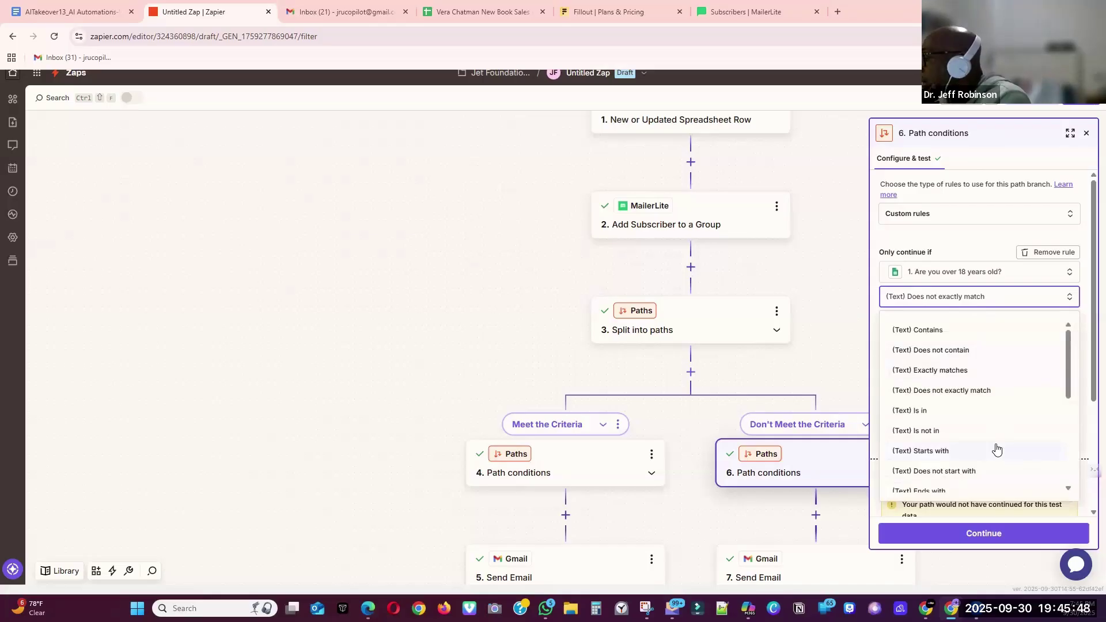
{"action": "scroll", "coordinate": [995, 448], "scroll_direction": "down", "scroll_amount": 2}
{"action": "left_click", "coordinate": [967, 478]}
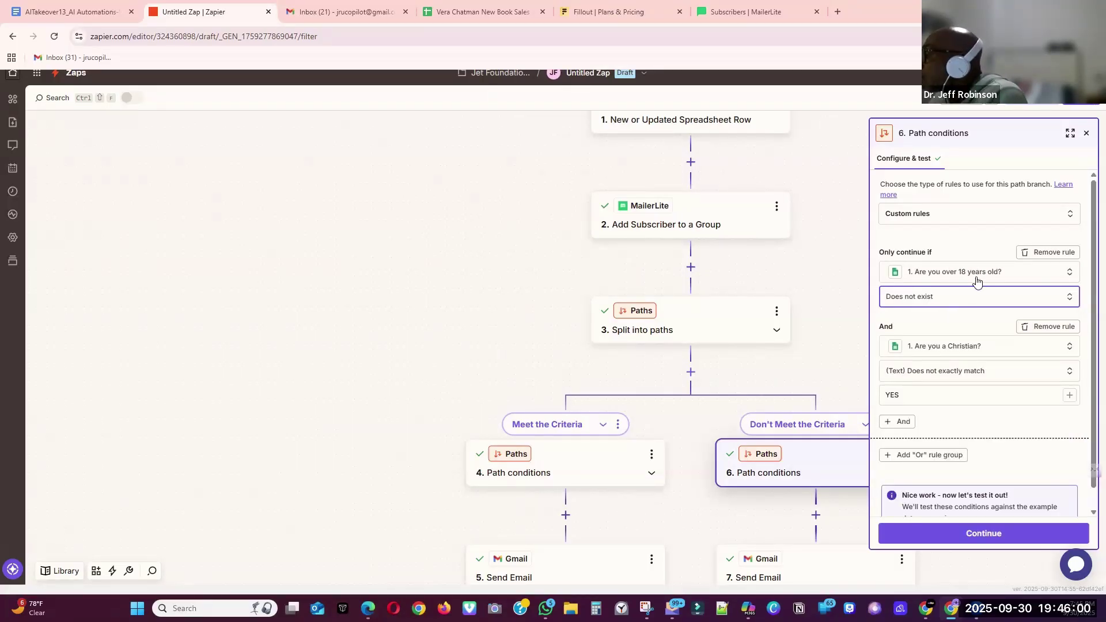
{"action": "scroll", "coordinate": [962, 445], "scroll_direction": "down", "scroll_amount": 1}
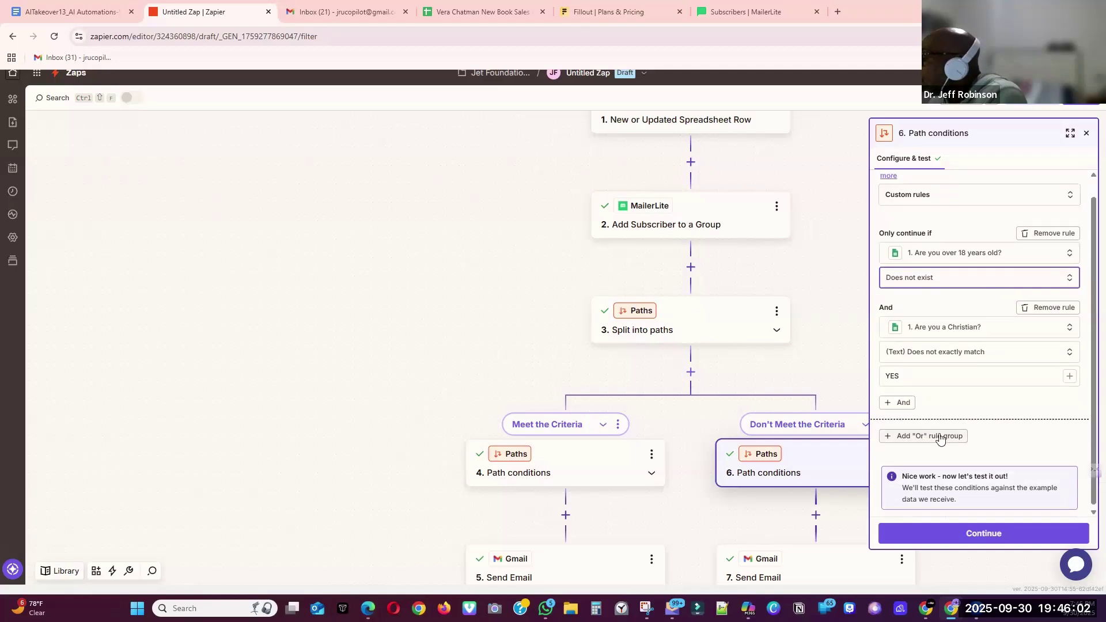
{"action": "scroll", "coordinate": [1069, 207], "scroll_direction": "up", "scroll_amount": 1}
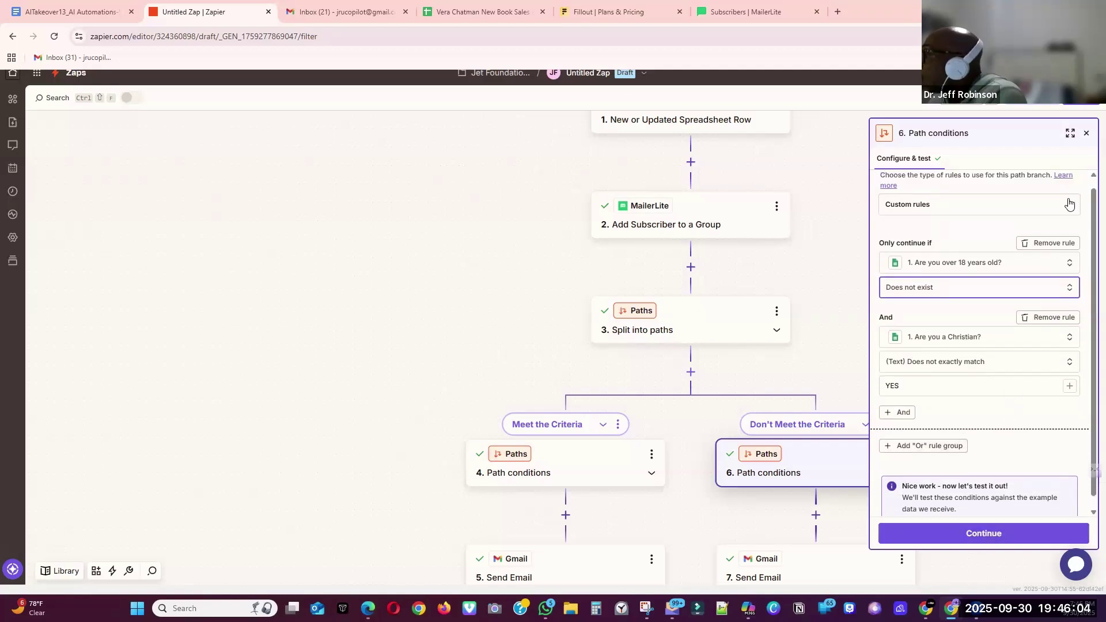
{"action": "left_click", "coordinate": [1085, 134]}
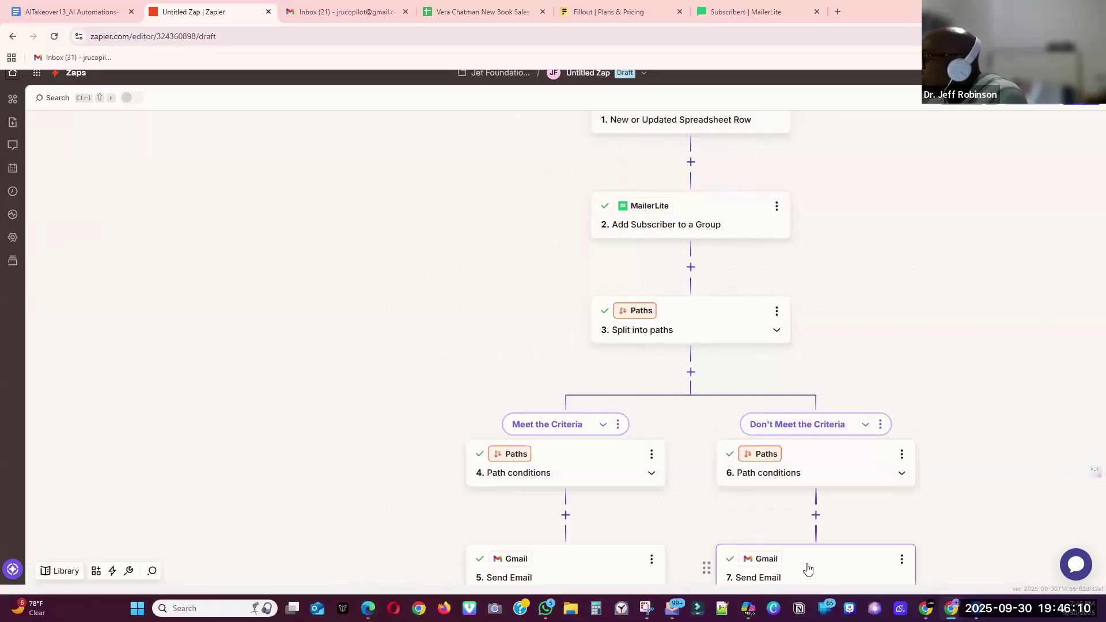
Step: Expand step 6's card to verify its conditions summary, then collapse it
{"action": "left_click_drag", "start_coordinate": [808, 569], "coordinate": [842, 526]}
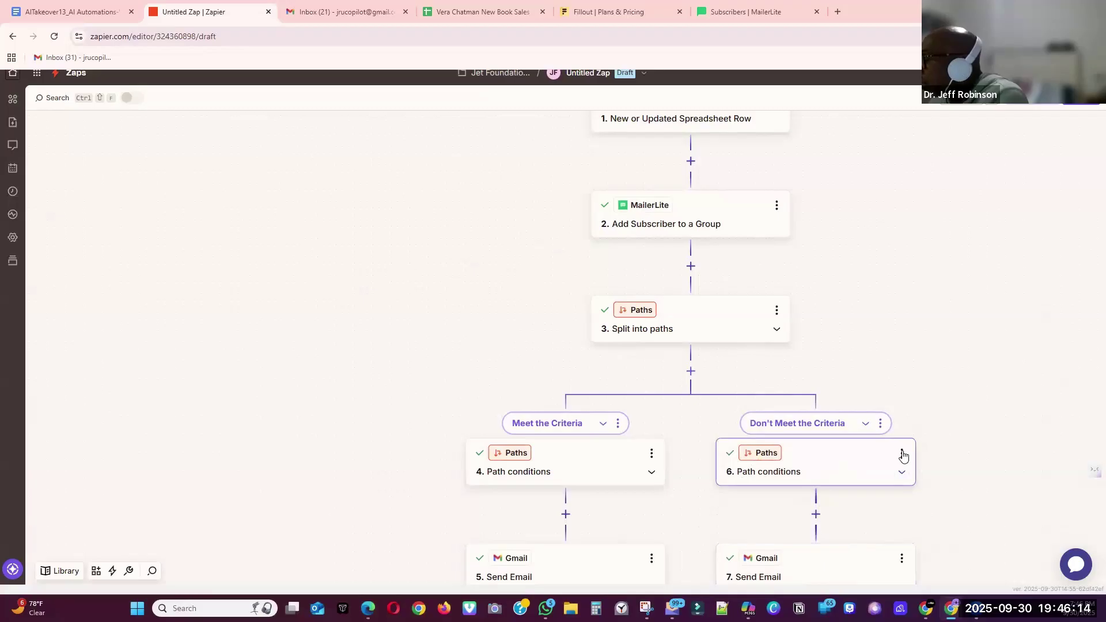
{"action": "left_click", "coordinate": [903, 455]}
{"action": "left_click", "coordinate": [902, 473]}
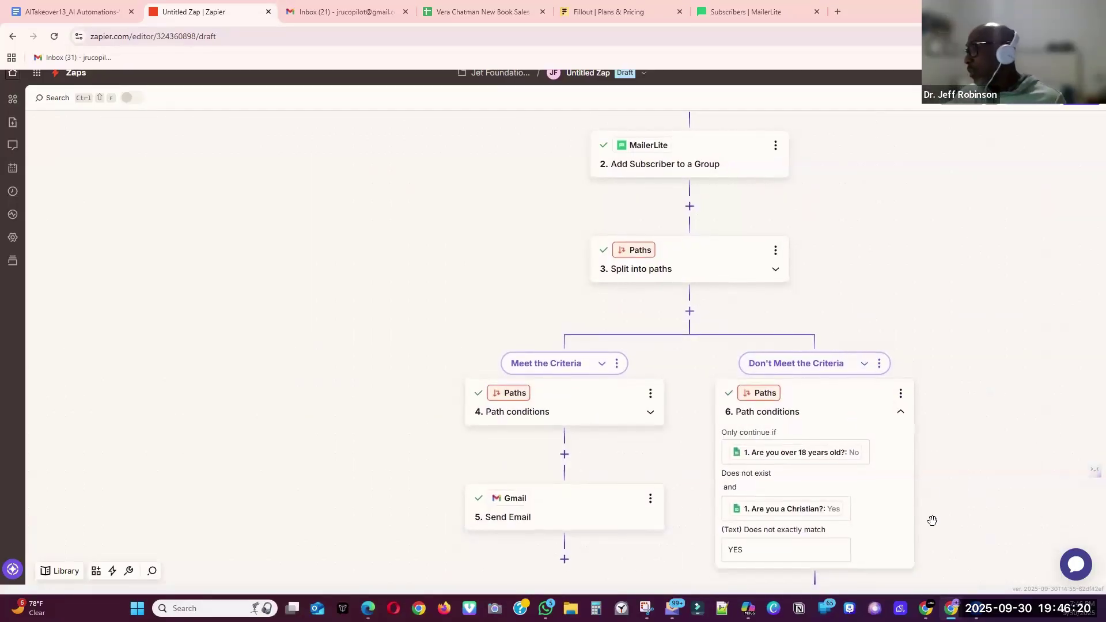
{"action": "left_click", "coordinate": [897, 412]}
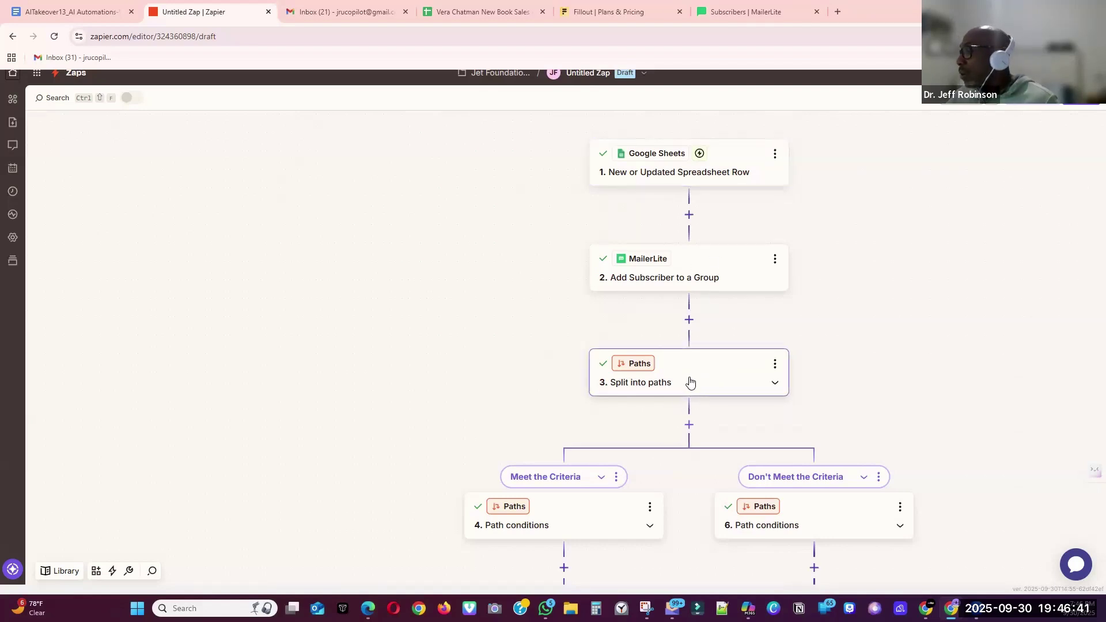
{"action": "scroll", "coordinate": [689, 382], "scroll_direction": "down", "scroll_amount": 1}
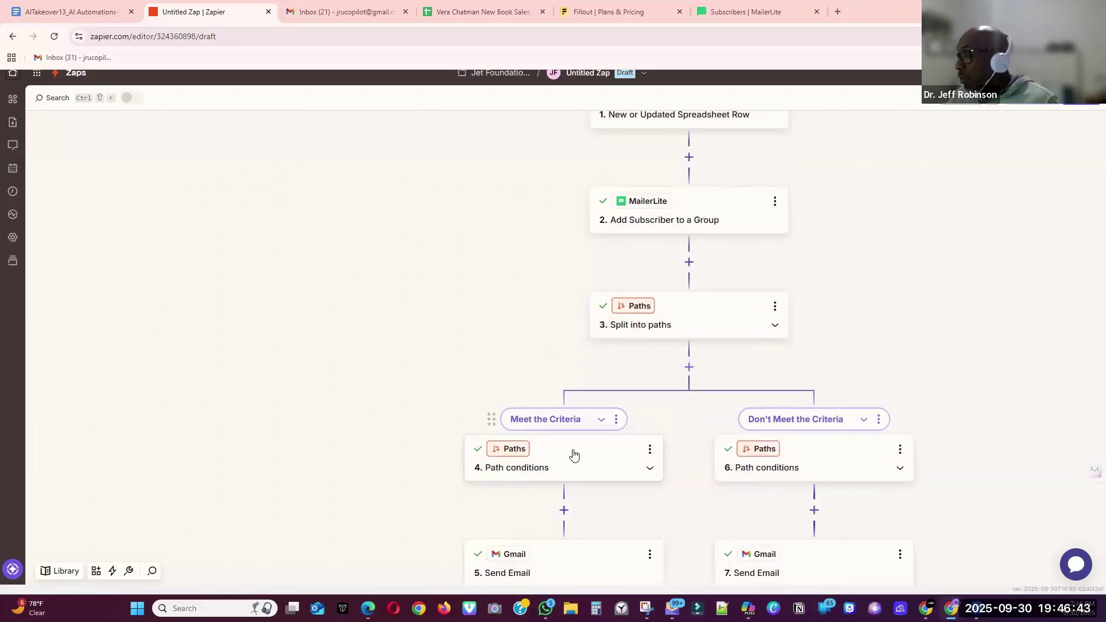
{"action": "scroll", "coordinate": [577, 447], "scroll_direction": "down", "scroll_amount": 1}
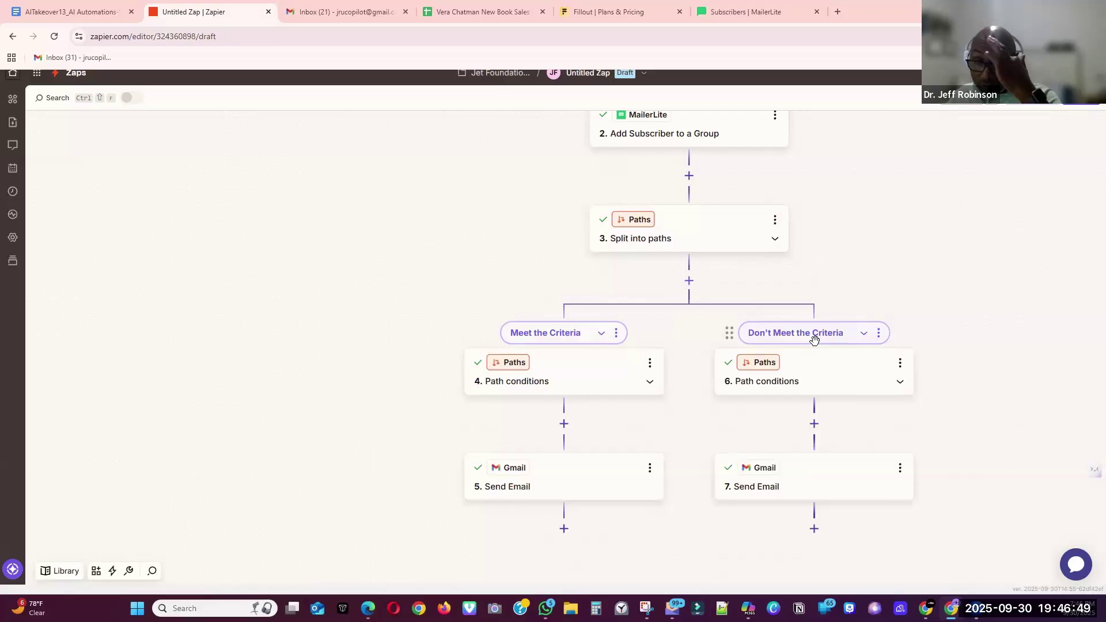
Step: Remove step 6's old age rule and add a new rule on 'Are you over 18 years old?'
{"action": "left_click", "coordinate": [815, 376]}
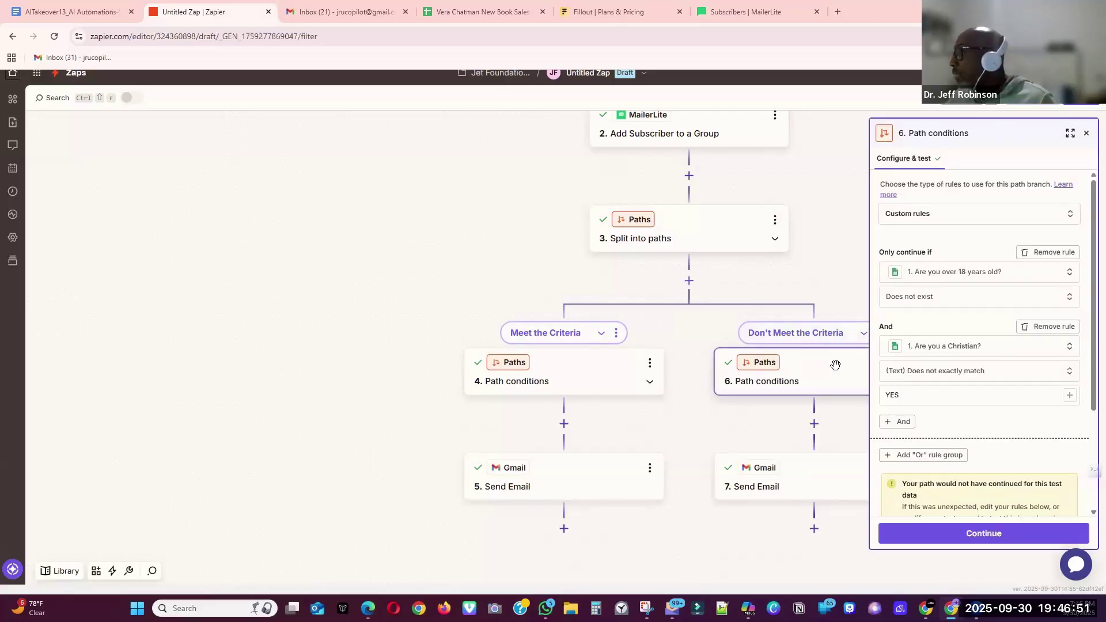
{"action": "left_click", "coordinate": [958, 297]}
{"action": "left_click", "coordinate": [983, 296]}
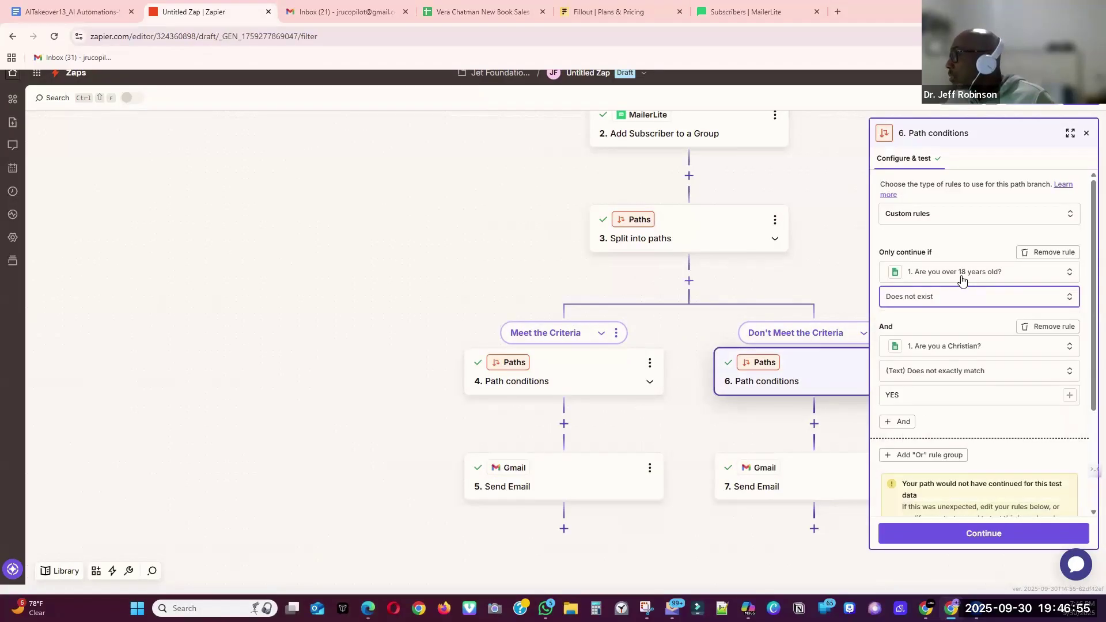
{"action": "left_click", "coordinate": [1049, 254]}
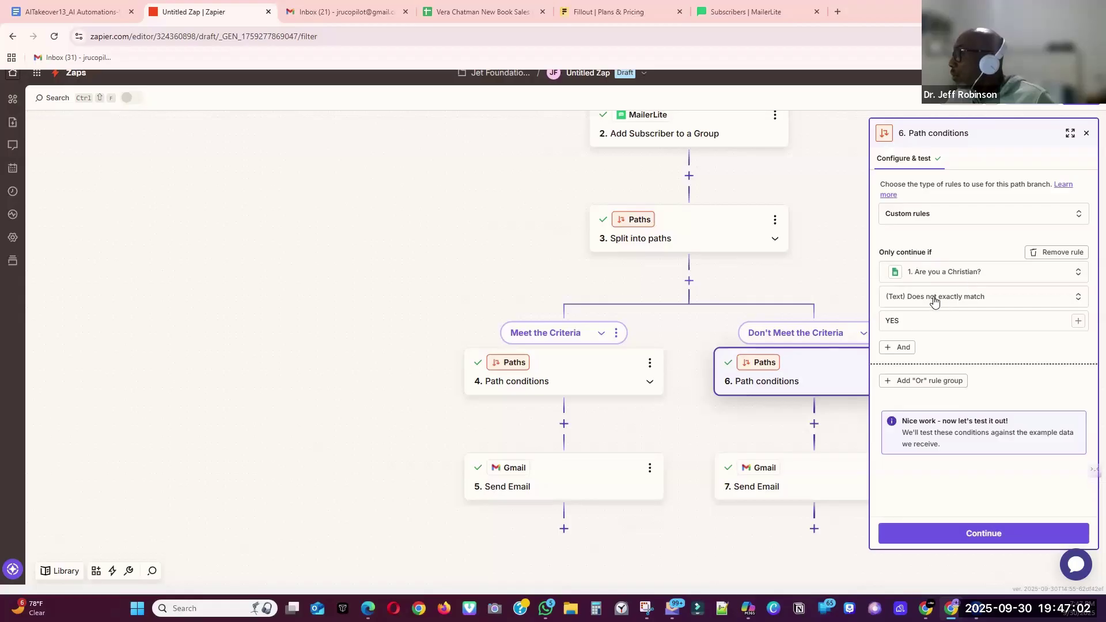
{"action": "left_click", "coordinate": [897, 348]}
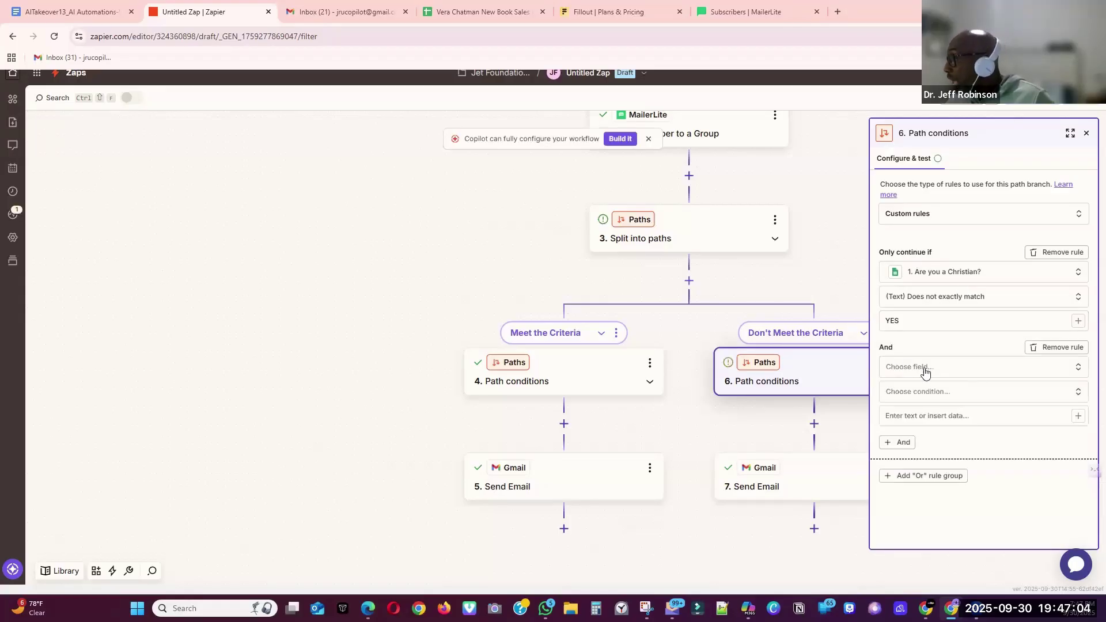
{"action": "left_click", "coordinate": [959, 365]}
{"action": "left_click", "coordinate": [798, 467]}
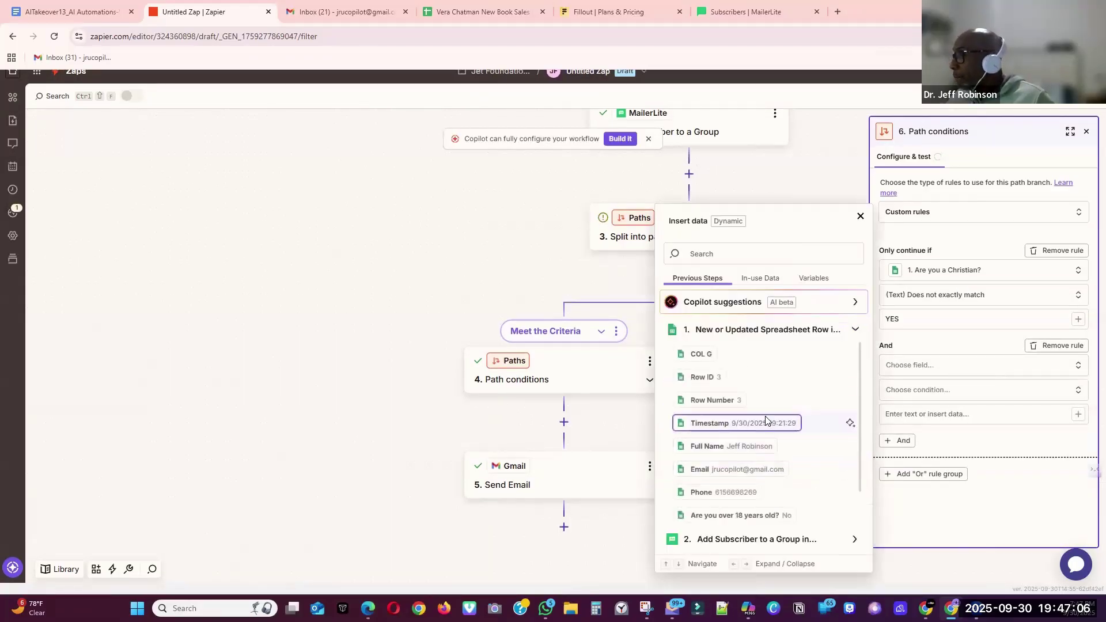
{"action": "scroll", "coordinate": [754, 489], "scroll_direction": "down", "scroll_amount": 1}
{"action": "left_click", "coordinate": [766, 471]}
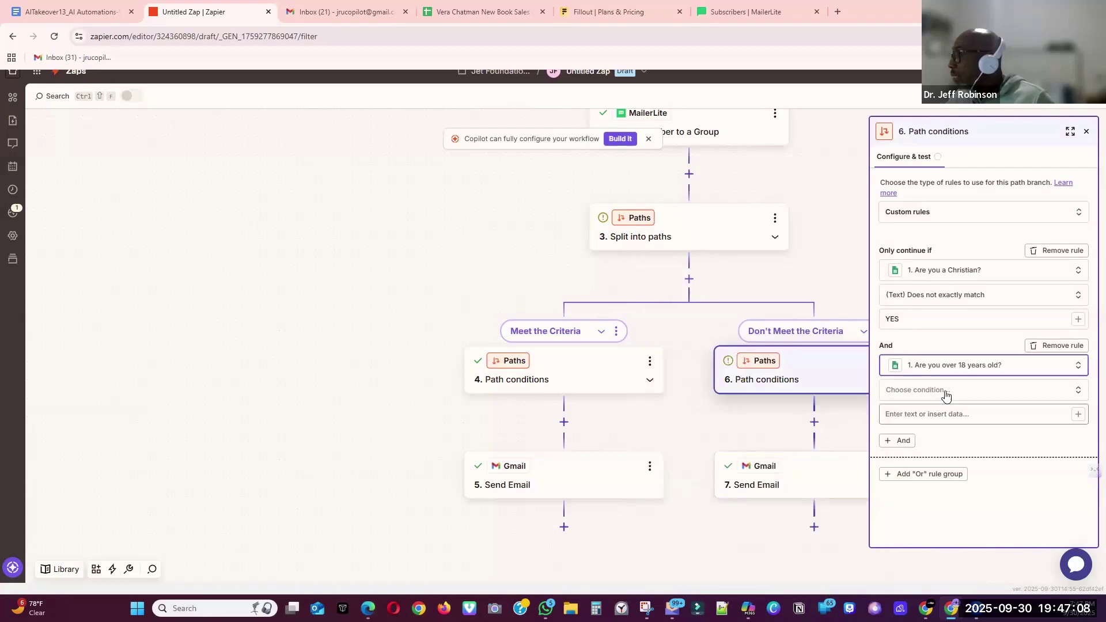
Step: Set the Christian rule to '(Text) Does not contain' with value NO
{"action": "left_click", "coordinate": [993, 296]}
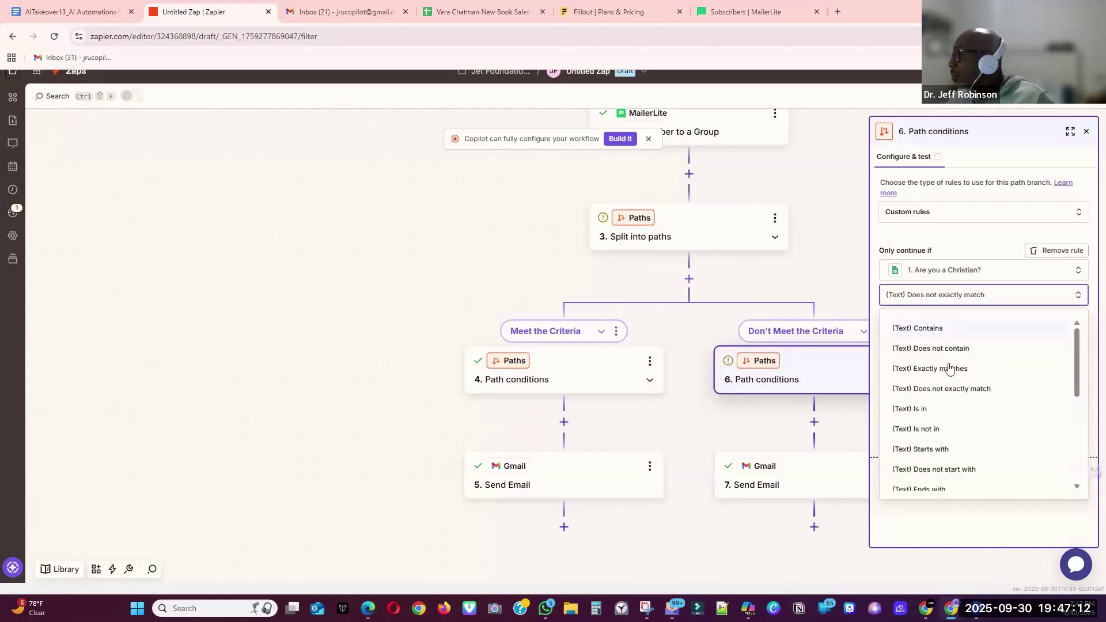
{"action": "left_click", "coordinate": [937, 349]}
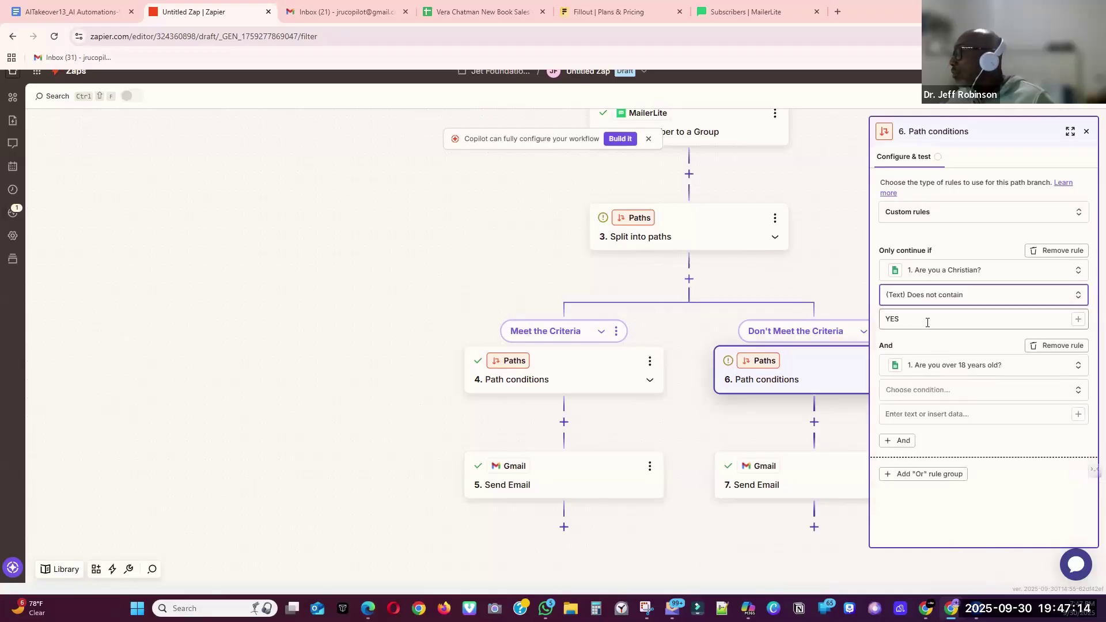
{"action": "left_click_drag", "start_coordinate": [928, 322], "coordinate": [884, 323]}
{"action": "key", "text": "Caps_Lock"}
{"action": "type", "text": "N"}
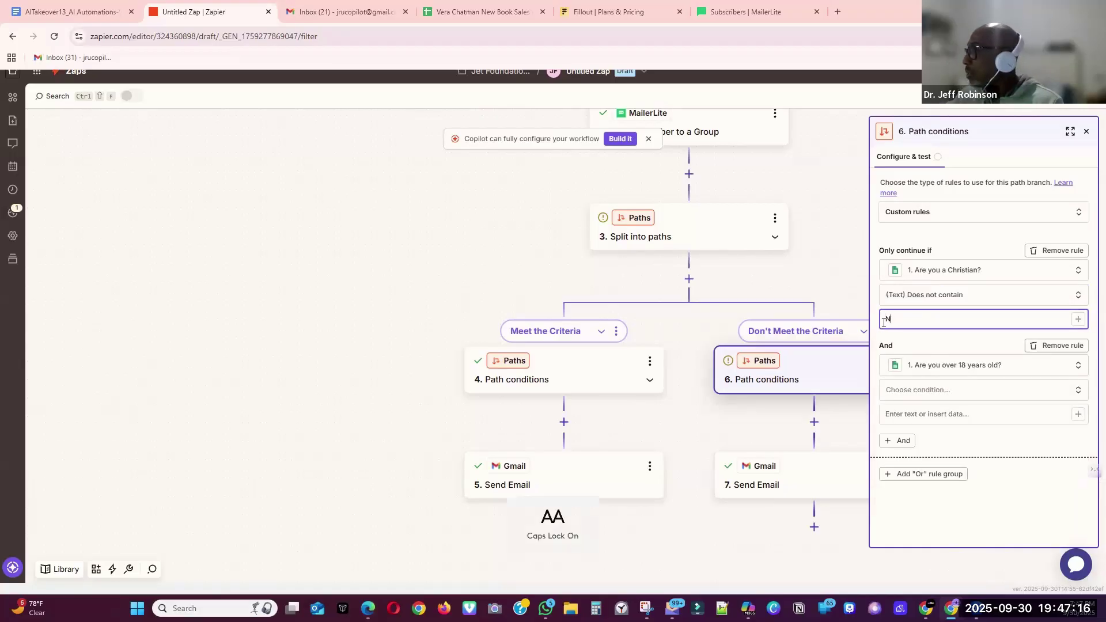
{"action": "type", "text": "O"}
Step: Set the age rule to '(Text) Does not contain' with value YES
{"action": "left_click", "coordinate": [951, 391]}
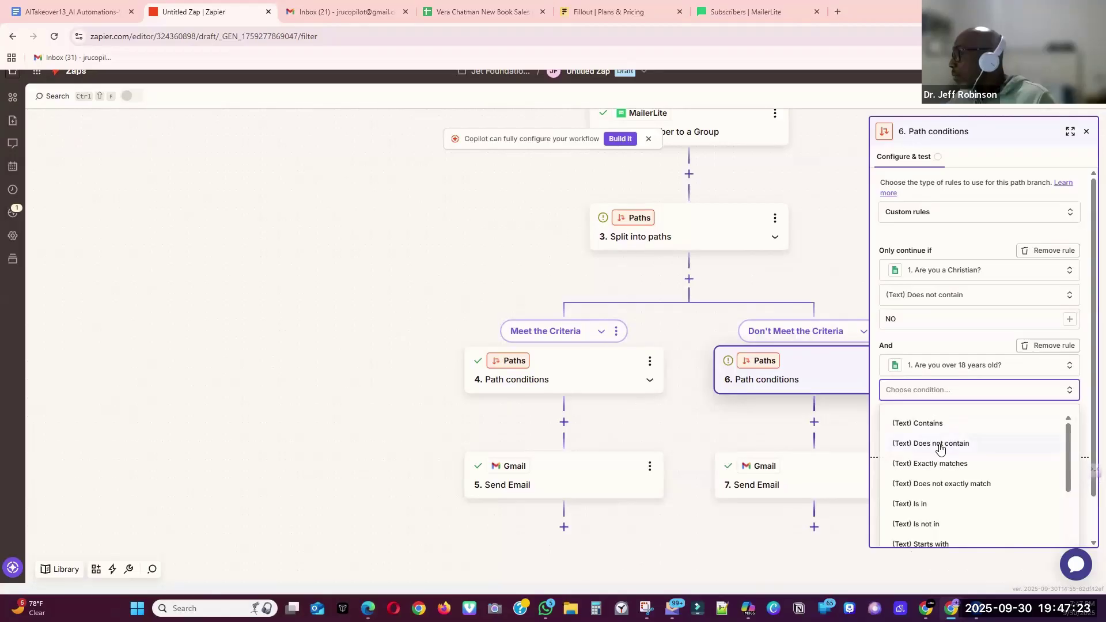
{"action": "left_click", "coordinate": [922, 435]}
{"action": "left_click", "coordinate": [918, 414]}
{"action": "key", "text": "Caps_Lock"}
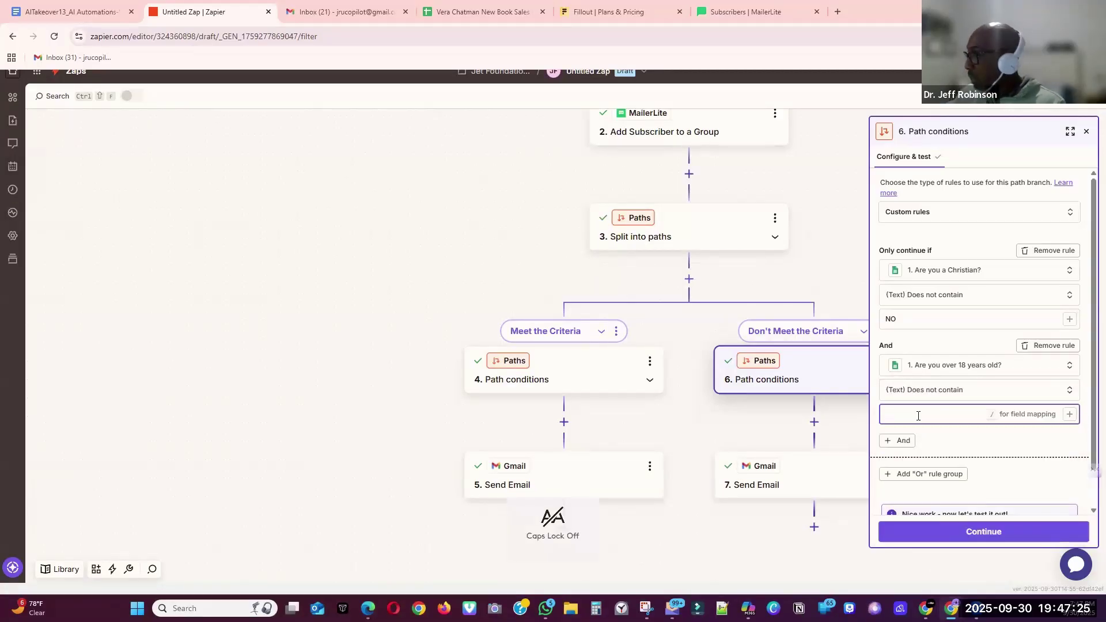
{"action": "type", "text": "yes"}
{"action": "key", "text": "Caps_Lock"}
{"action": "key", "text": "BackSpace"}
{"action": "key", "text": "BackSpace"}
{"action": "key", "text": "BackSpace"}
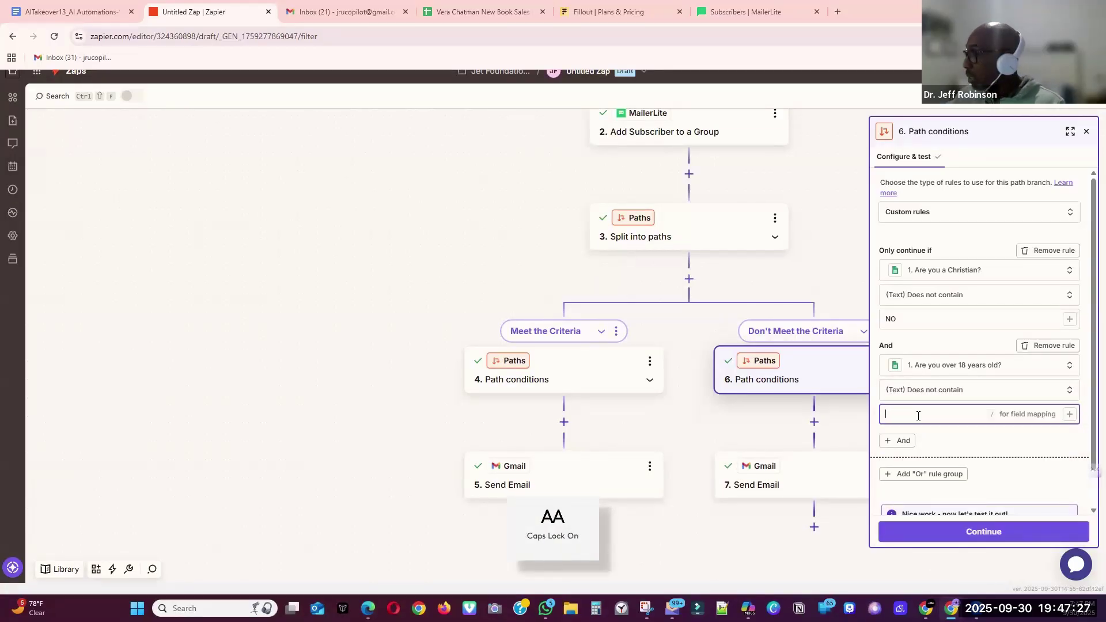
{"action": "type", "text": "YES"}
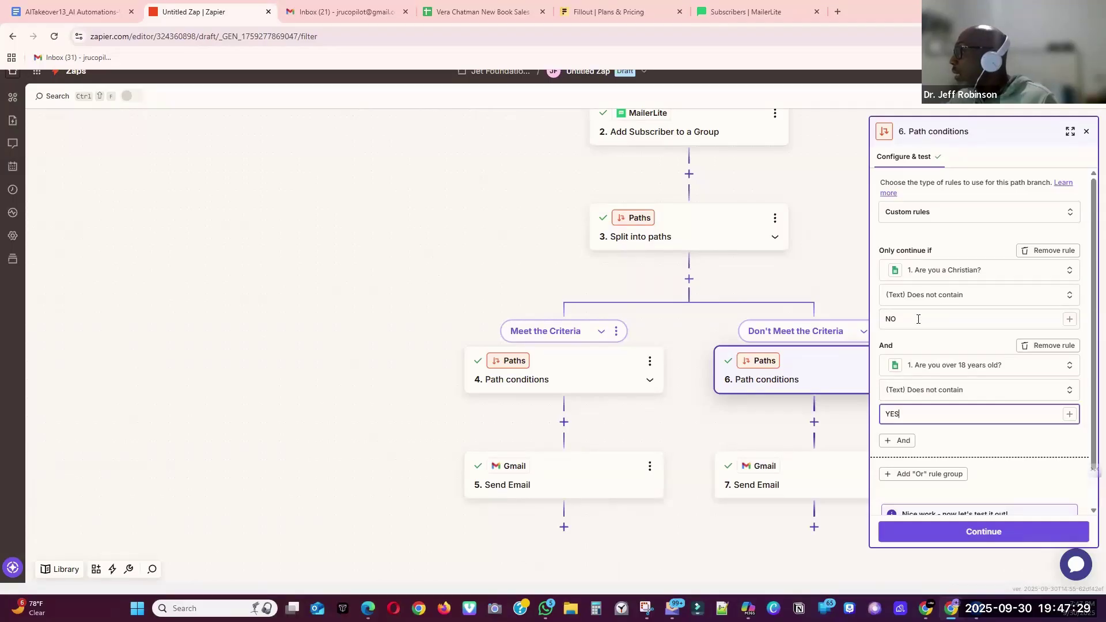
Step: Change the Christian rule's value to YES and save step 6's conditions
{"action": "left_click_drag", "start_coordinate": [898, 319], "coordinate": [870, 318]}
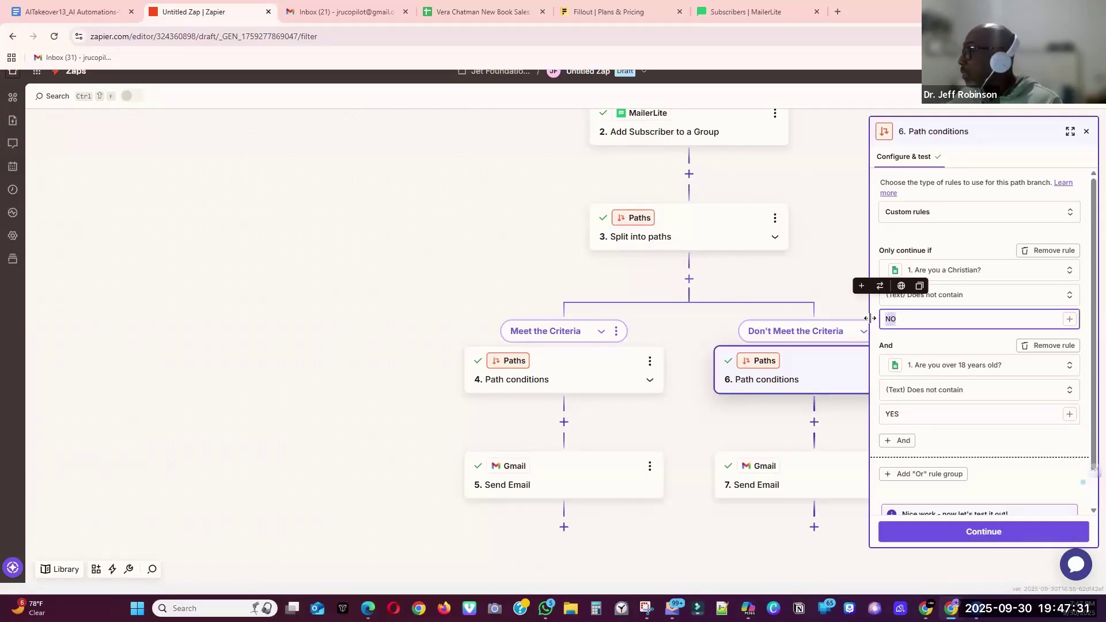
{"action": "type", "text": "YES"}
{"action": "scroll", "coordinate": [933, 361], "scroll_direction": "down", "scroll_amount": 1}
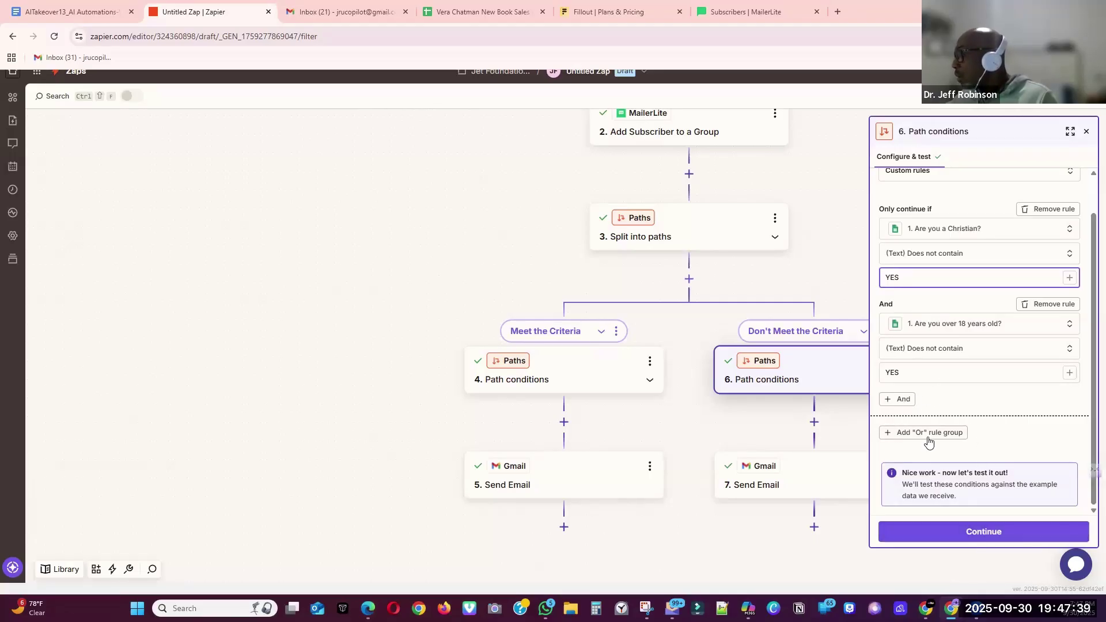
{"action": "left_click", "coordinate": [973, 529]}
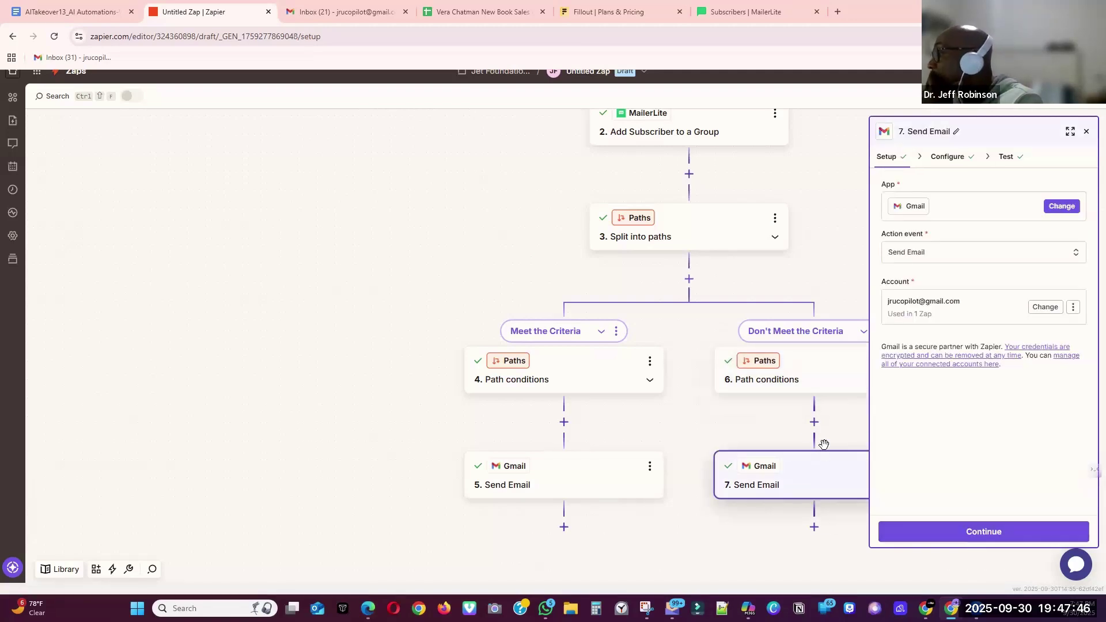
Step: Retest step 7 Send Email to send a fresh message, then close its panel
{"action": "left_click", "coordinate": [979, 533]}
{"action": "left_click", "coordinate": [977, 528]}
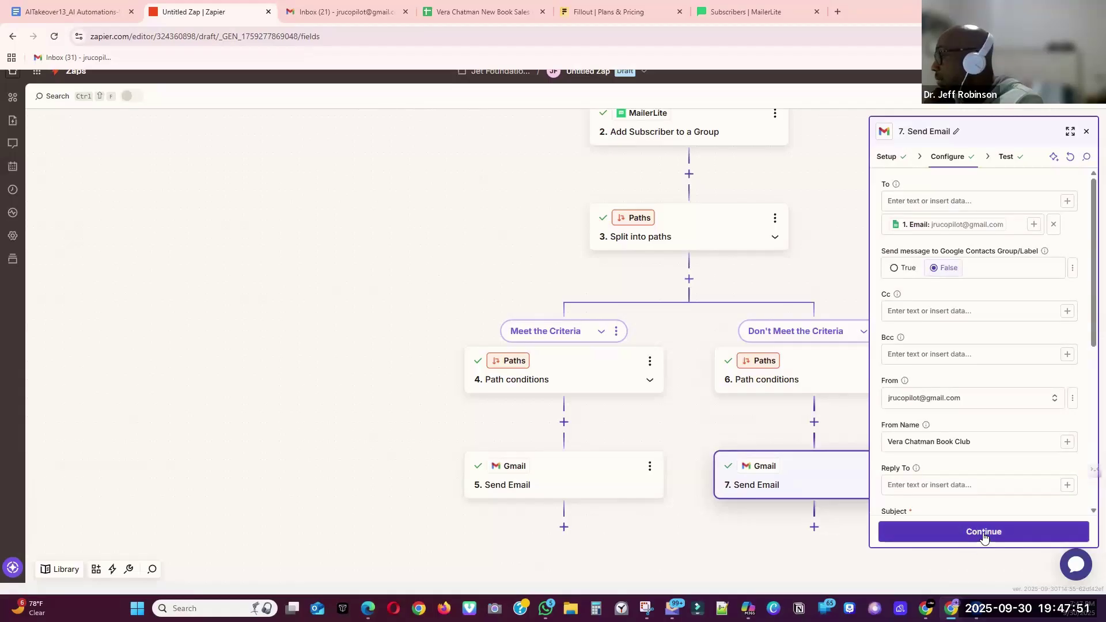
{"action": "left_click", "coordinate": [934, 539]}
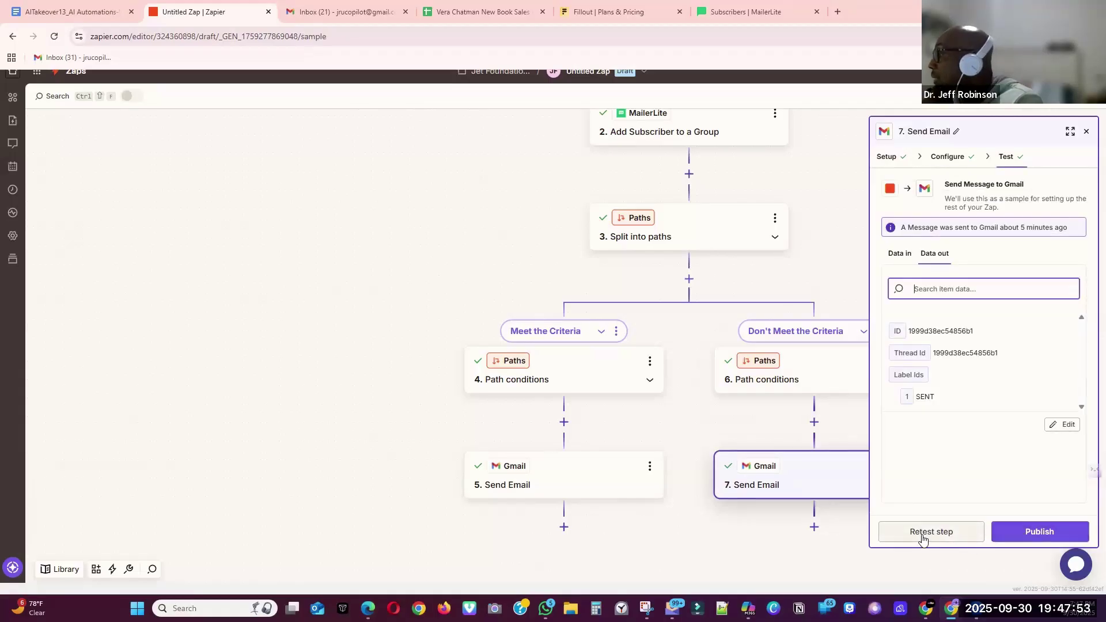
{"action": "key", "text": "Escape"}
Step: Scroll through the Zap and bring the Gmail inbox to the front
{"action": "scroll", "coordinate": [765, 264], "scroll_direction": "up", "scroll_amount": 5}
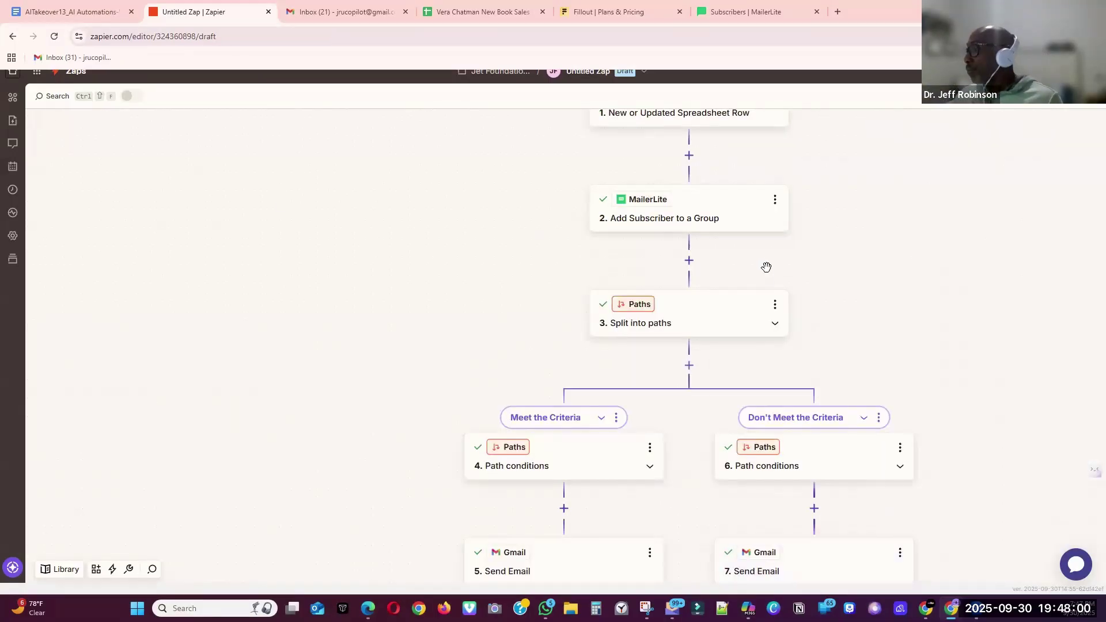
{"action": "scroll", "coordinate": [724, 313], "scroll_direction": "down", "scroll_amount": 2}
{"action": "scroll", "coordinate": [725, 313], "scroll_direction": "down", "scroll_amount": 1}
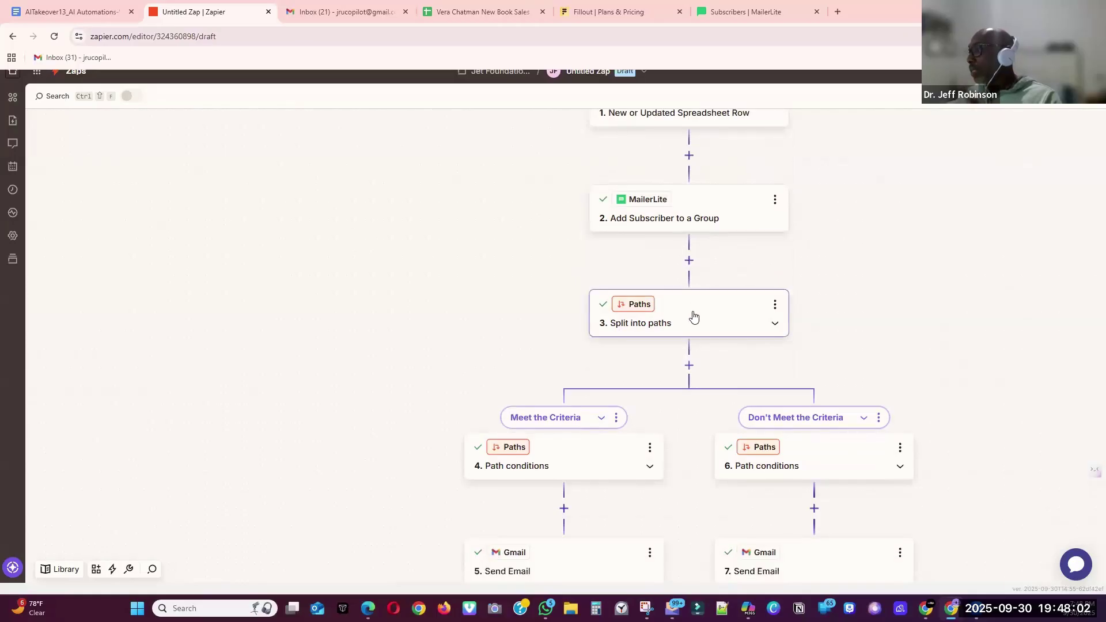
{"action": "scroll", "coordinate": [634, 340], "scroll_direction": "down", "scroll_amount": 2}
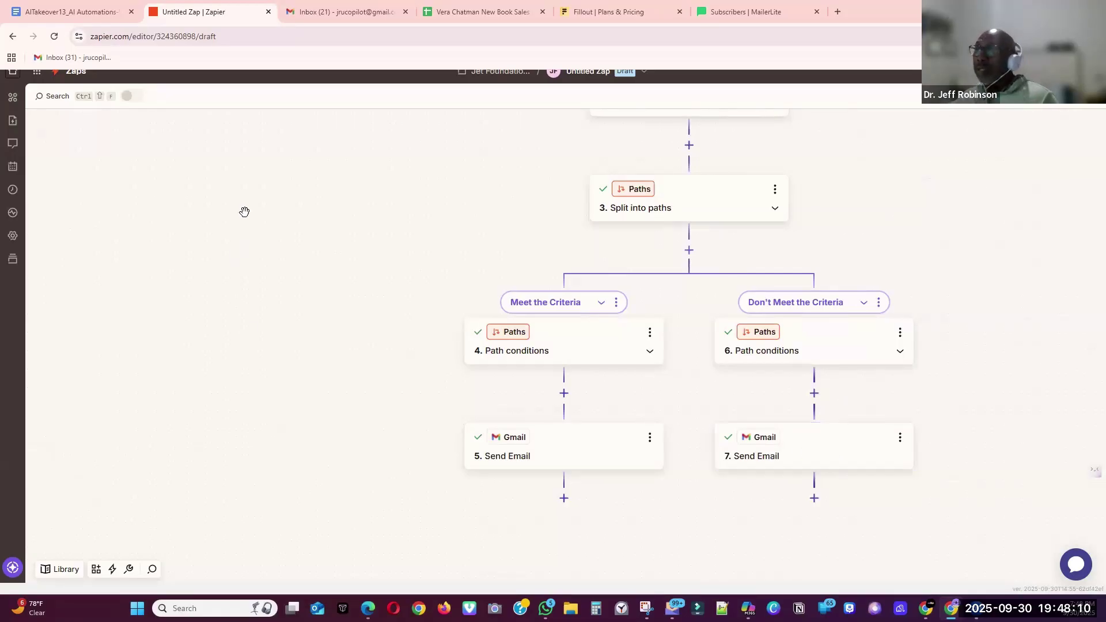
{"action": "left_click", "coordinate": [349, 13]}
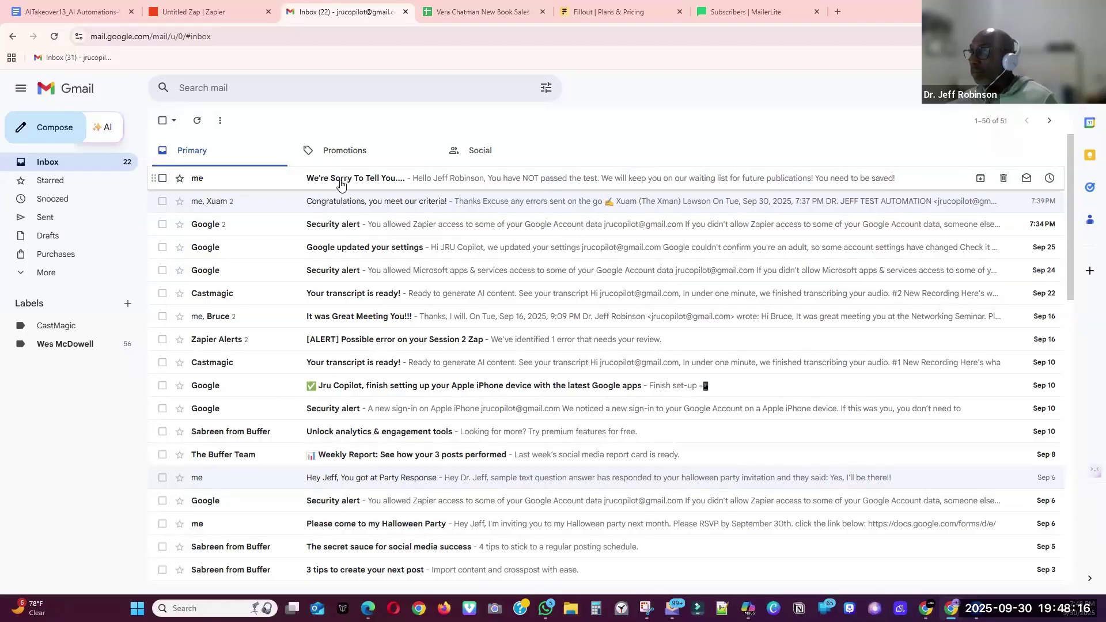
Step: Read the newest 'We're Sorry To Tell You....' email
{"action": "left_click", "coordinate": [341, 182]}
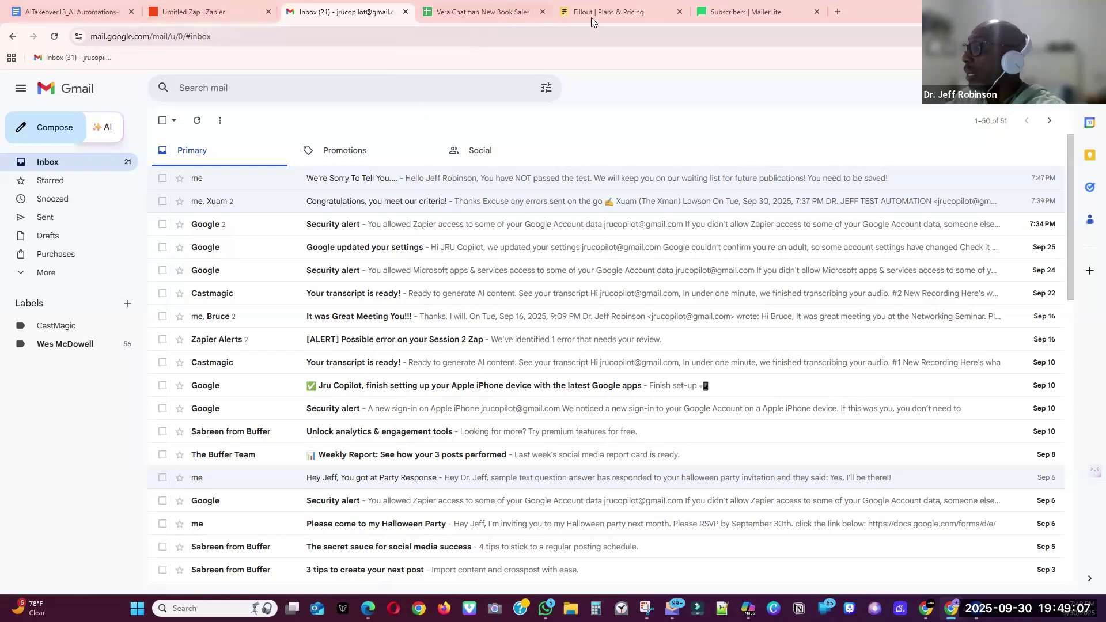
{"action": "left_click", "coordinate": [837, 12]}
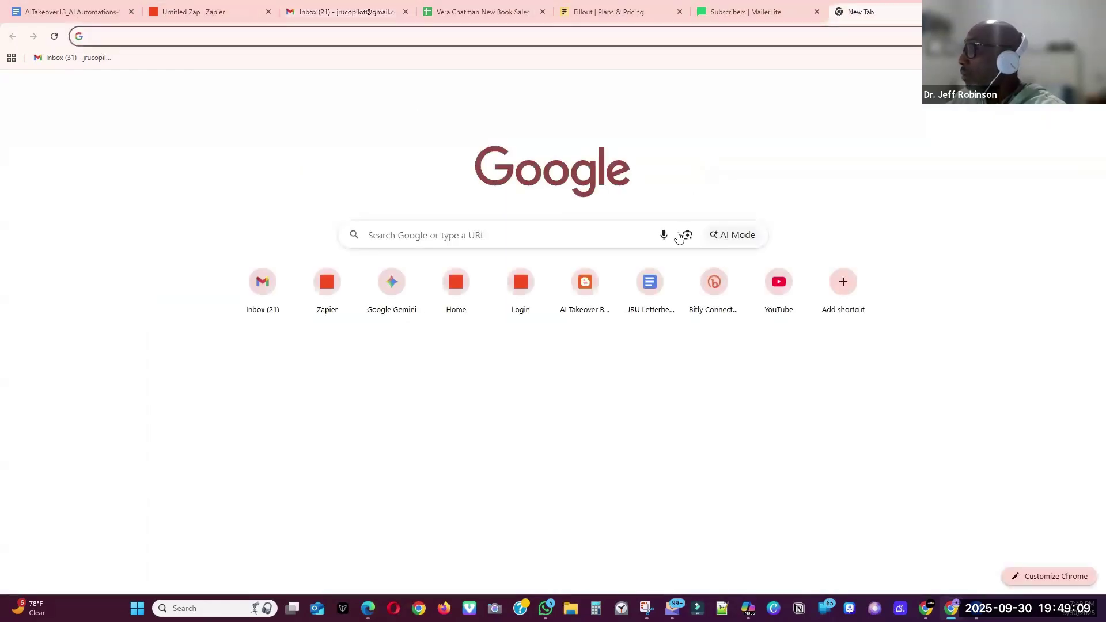
{"action": "left_click", "coordinate": [1057, 91]}
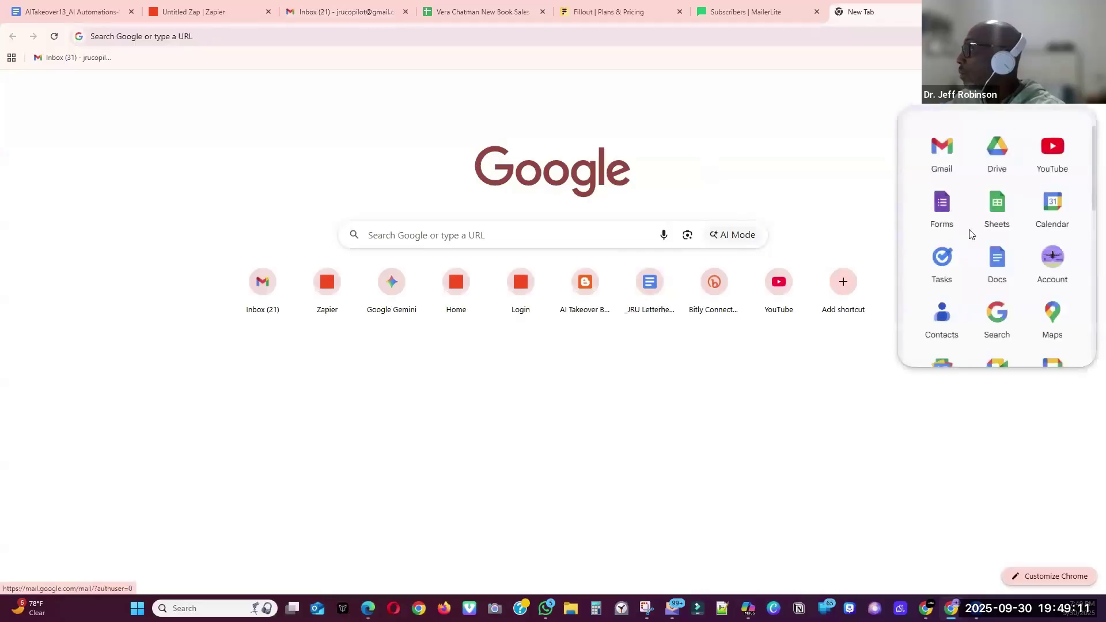
{"action": "left_click", "coordinate": [942, 205]}
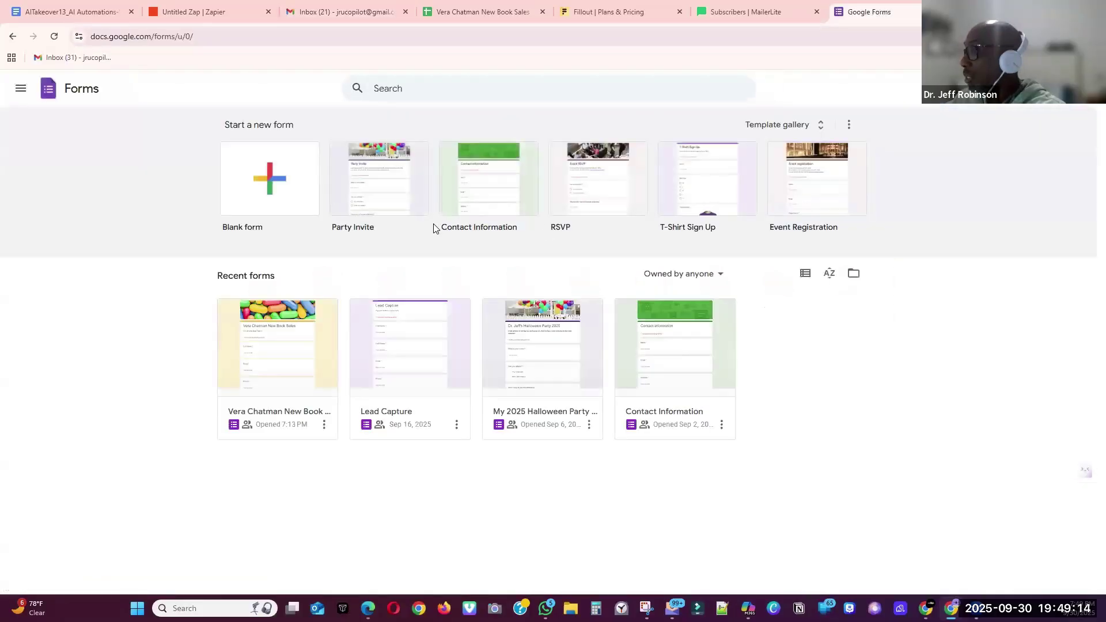
{"action": "left_click", "coordinate": [304, 353]}
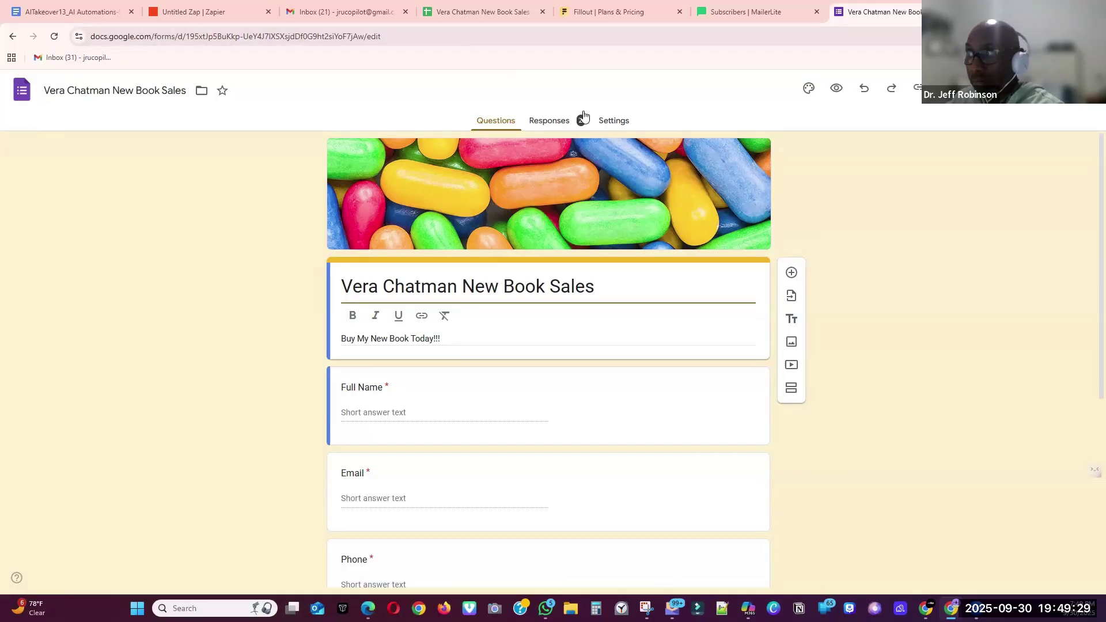
Step: Follow the Rebrandly link in the workflow notes' tools list to rebrandly.com
{"action": "left_click", "coordinate": [87, 11]}
{"action": "scroll", "coordinate": [322, 395], "scroll_direction": "down", "scroll_amount": 3}
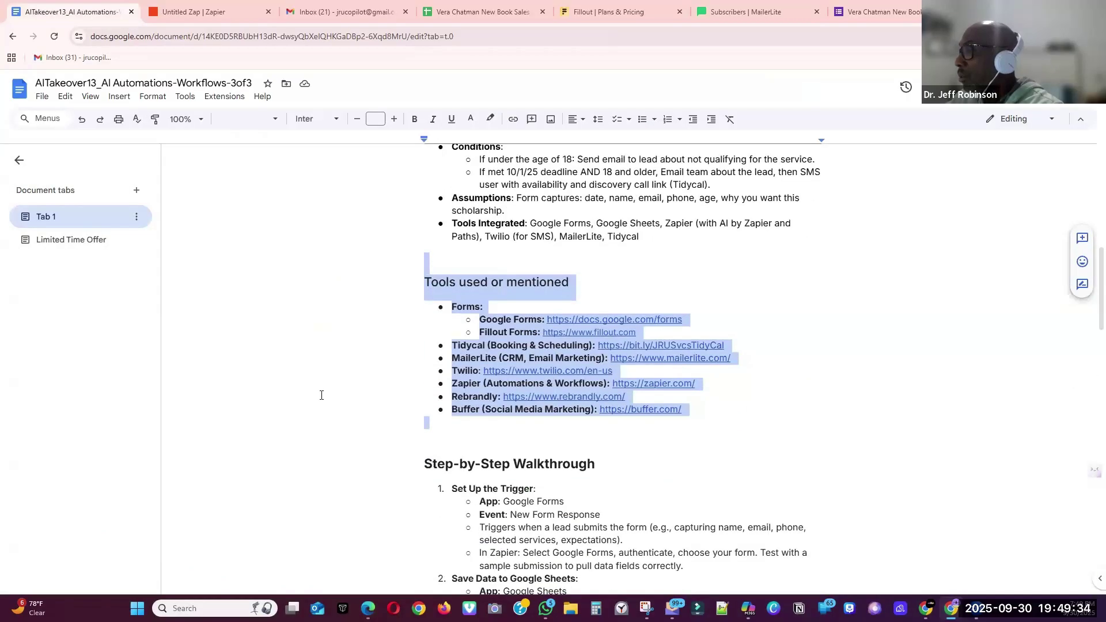
{"action": "left_click", "coordinate": [321, 396]}
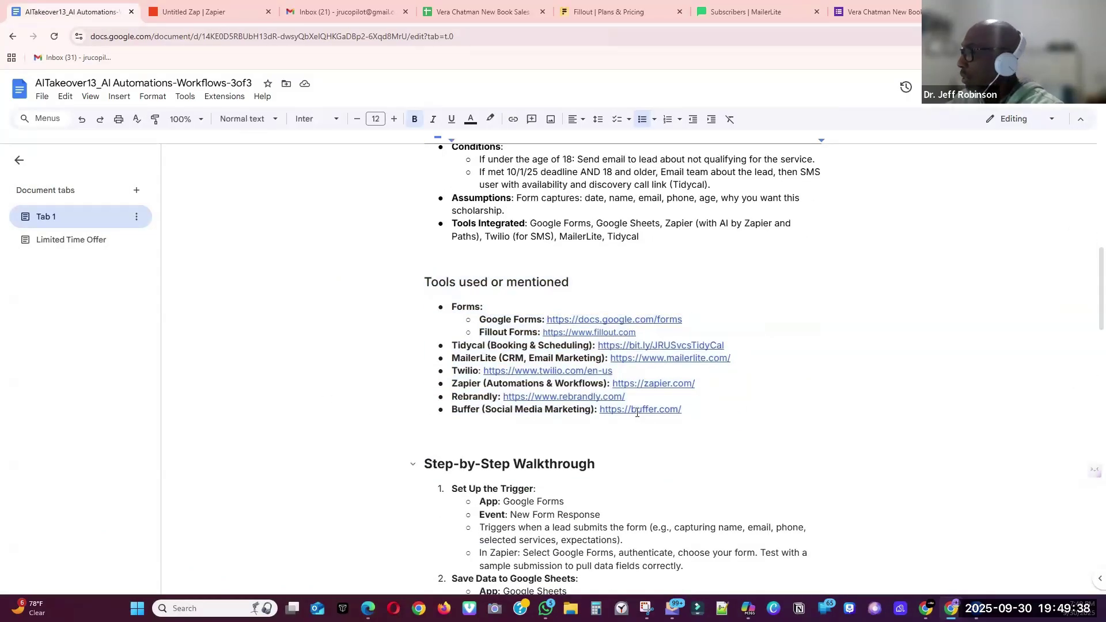
{"action": "left_click", "coordinate": [605, 396]}
{"action": "mouse_move", "coordinate": [551, 423]}
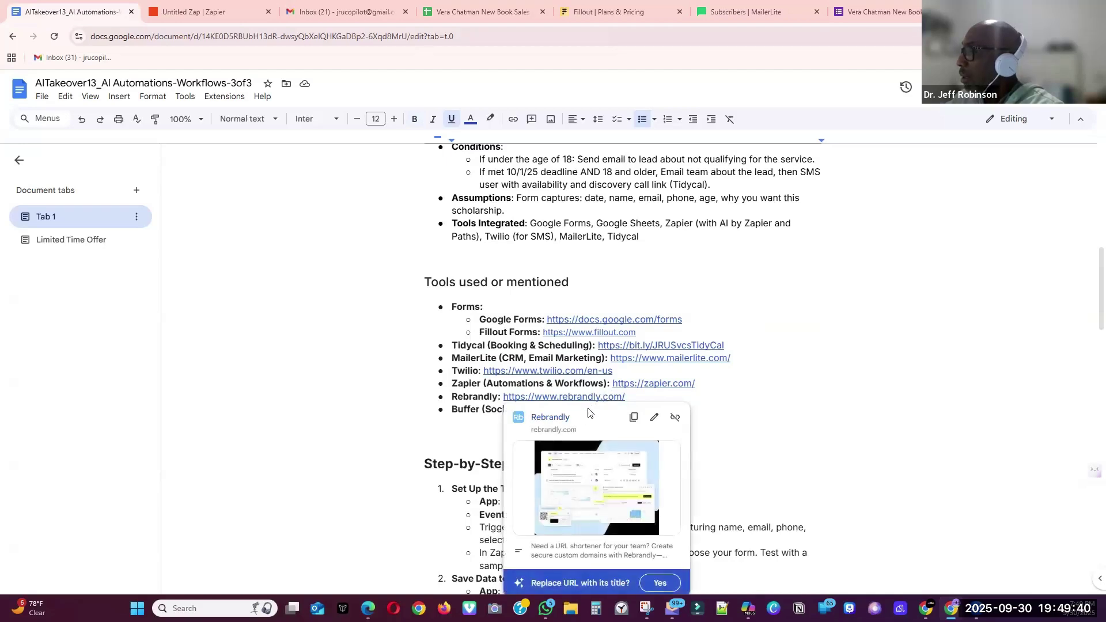
{"action": "left_click", "coordinate": [551, 418]}
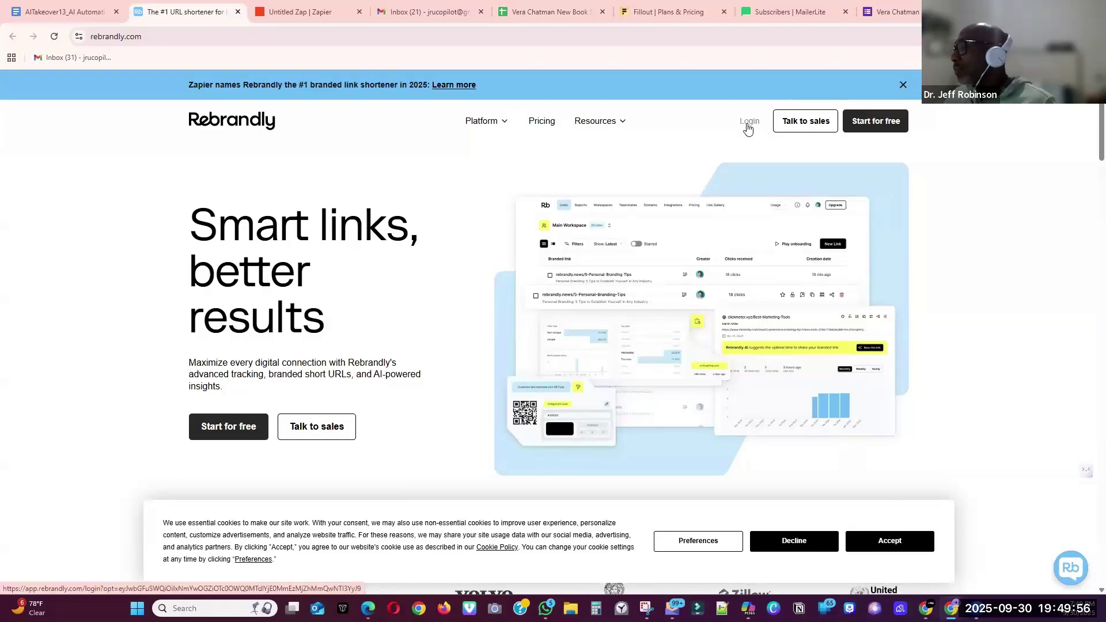
{"action": "left_click", "coordinate": [748, 127]}
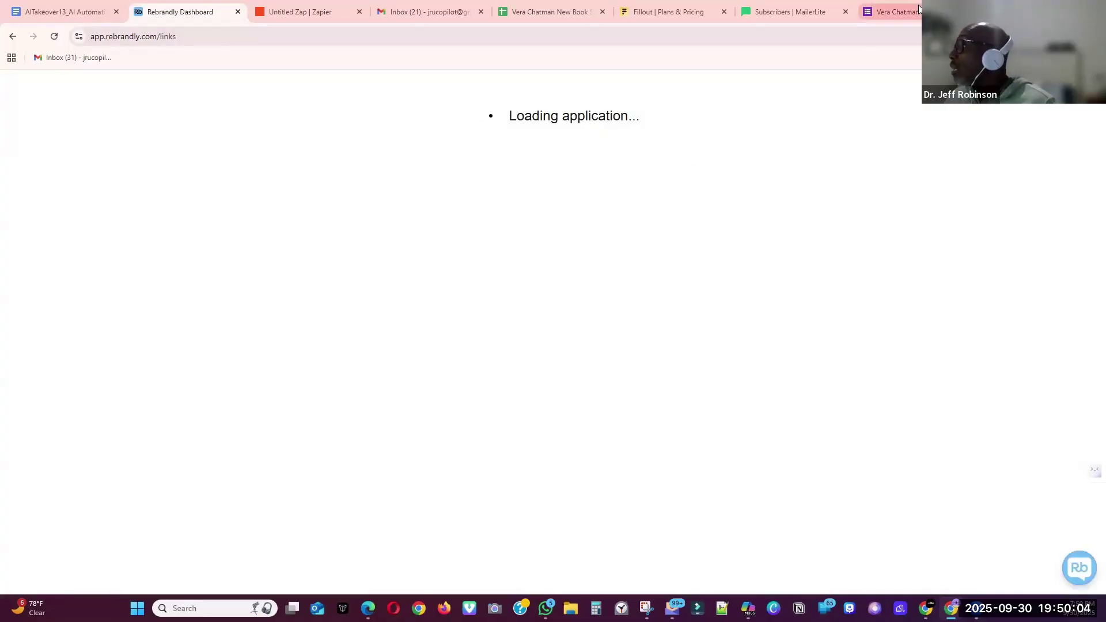
{"action": "left_click", "coordinate": [885, 12]}
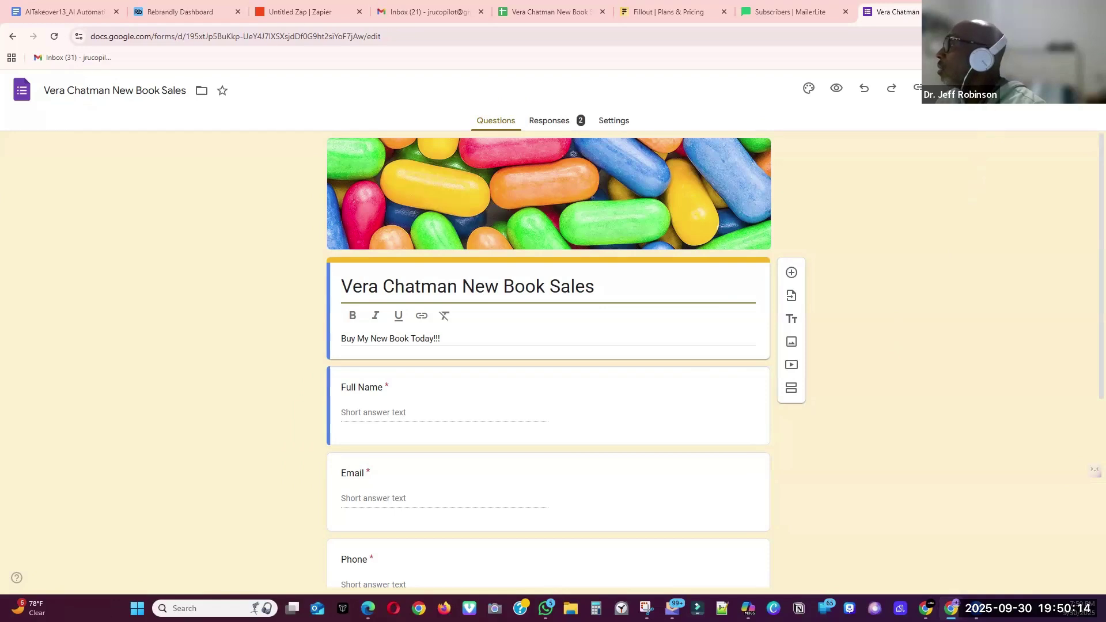
Step: Copy the form's responder link from Publish options and go to Rebrandly's Links page
{"action": "left_click", "coordinate": [1001, 88]}
{"action": "left_click", "coordinate": [461, 263]}
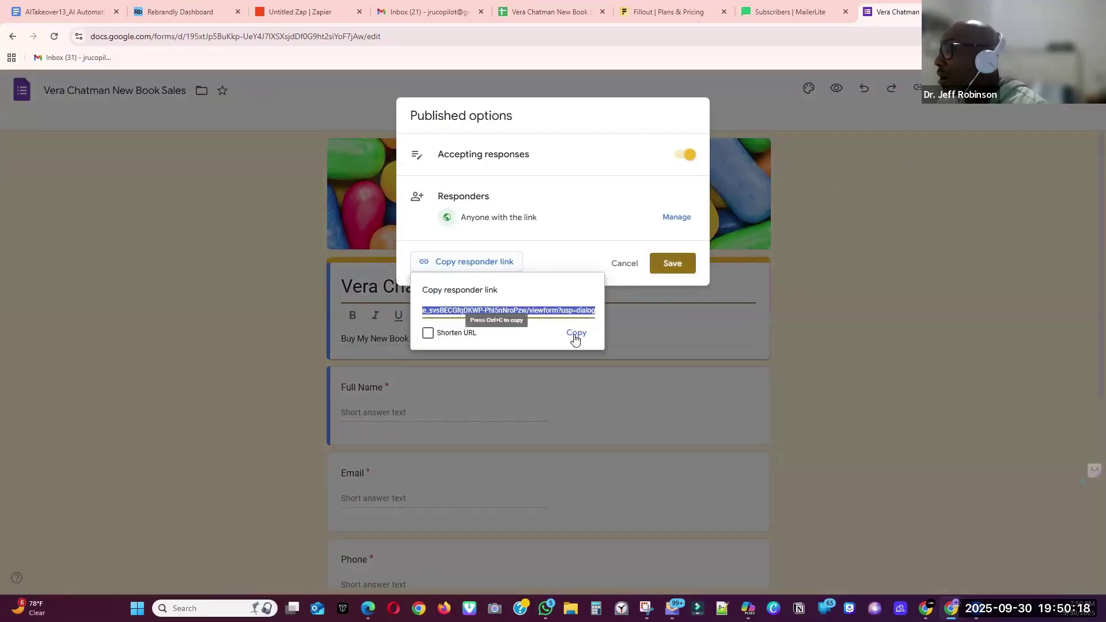
{"action": "left_click", "coordinate": [576, 337]}
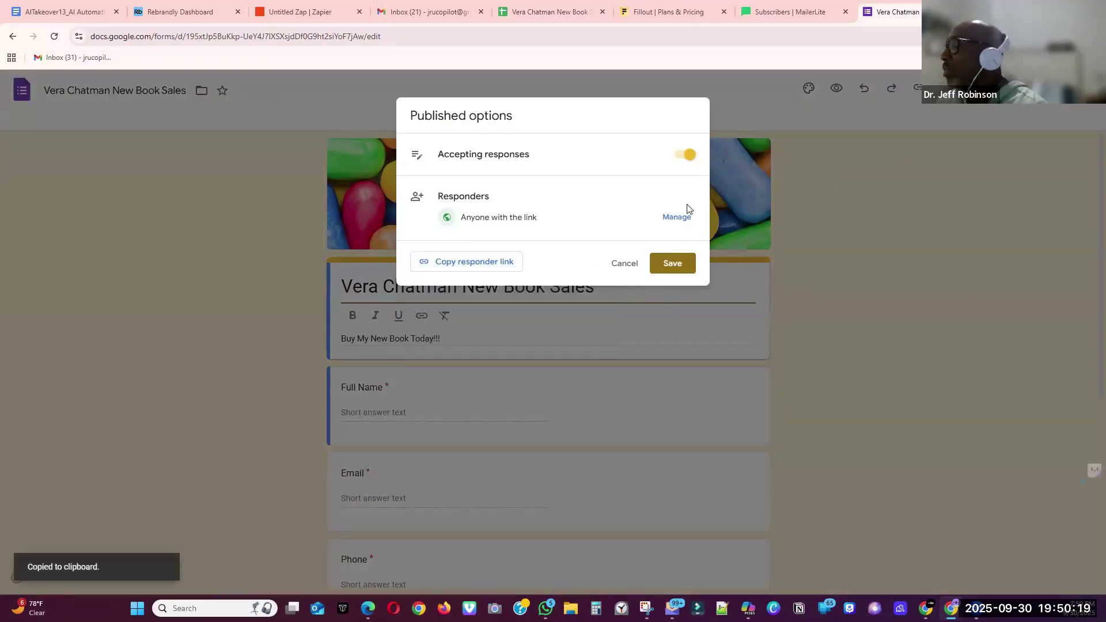
{"action": "left_click", "coordinate": [672, 269]}
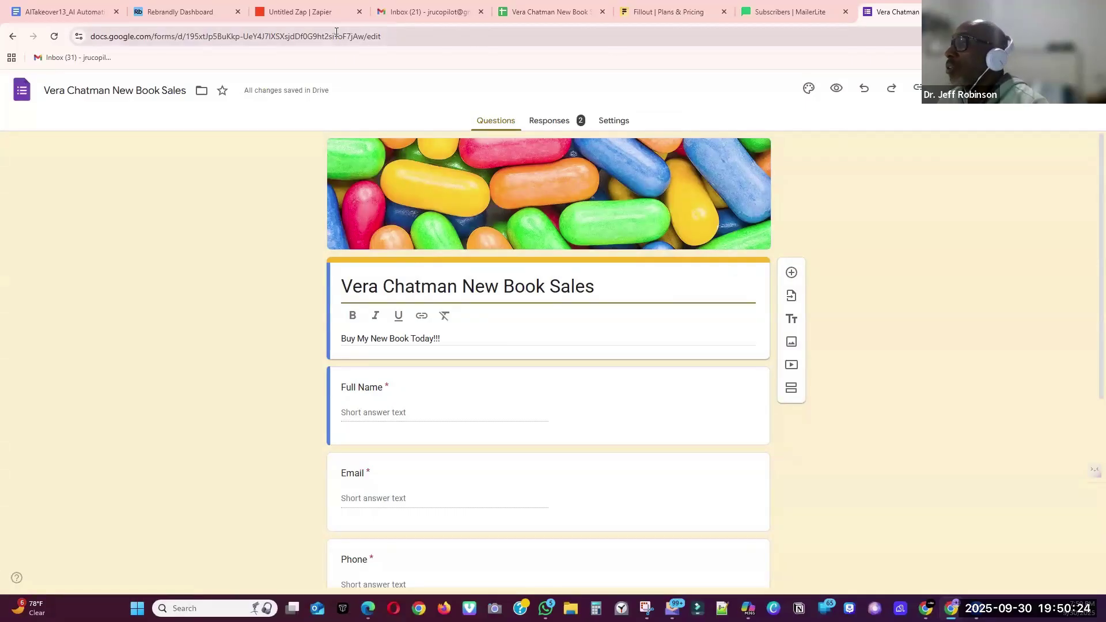
{"action": "left_click", "coordinate": [184, 10]}
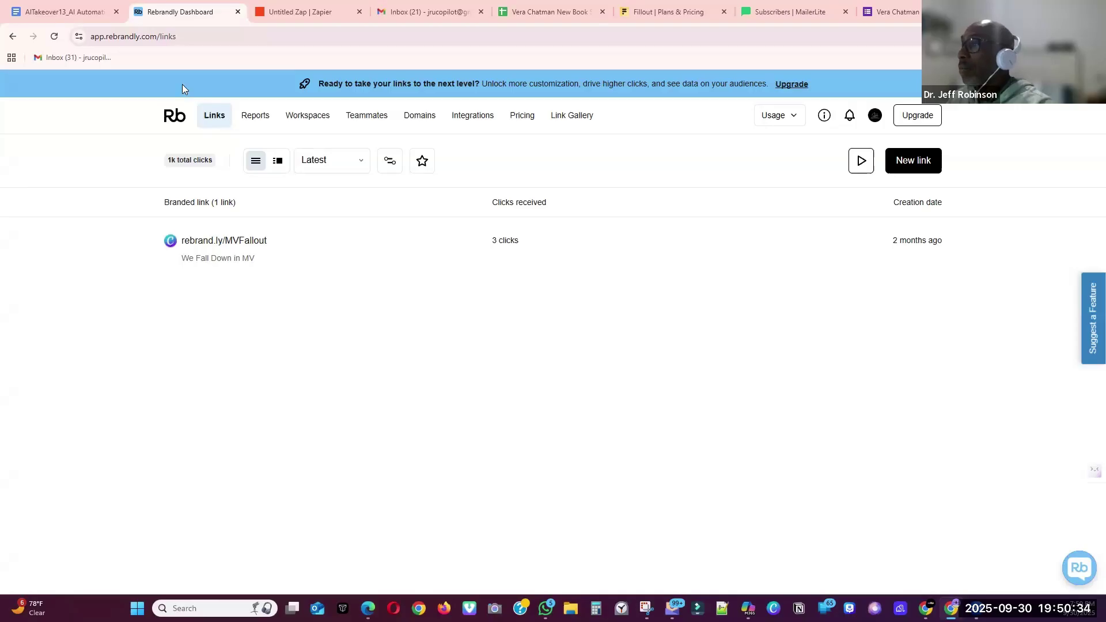
Step: Start a new Rebrandly link with the Google Form's address as destination
{"action": "left_click", "coordinate": [63, 11]}
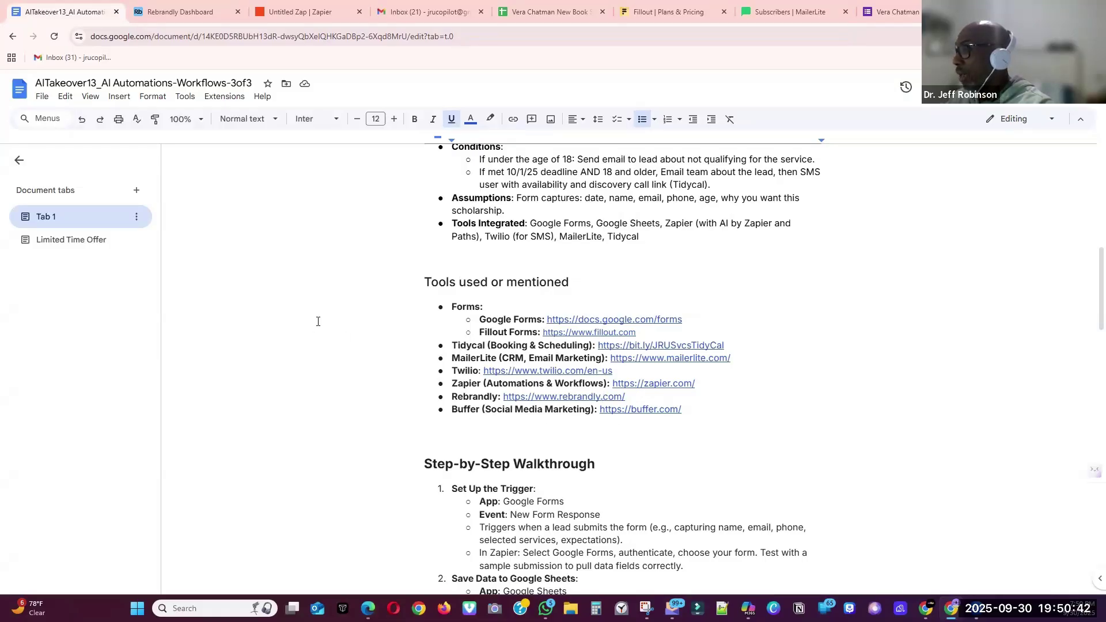
{"action": "left_click", "coordinate": [183, 14]}
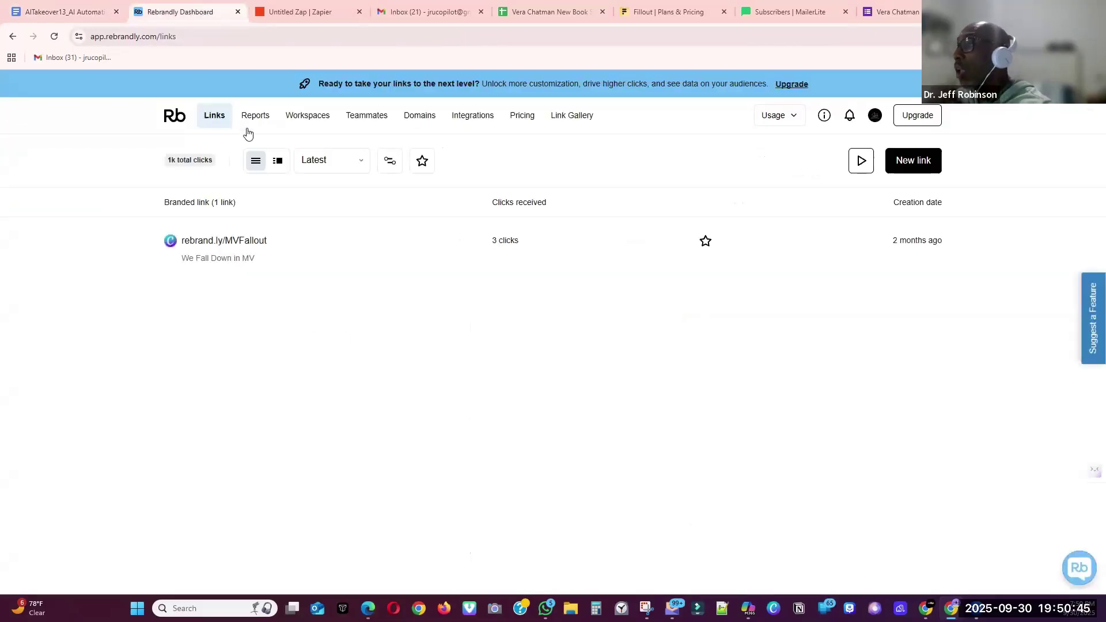
{"action": "left_click", "coordinate": [907, 172]}
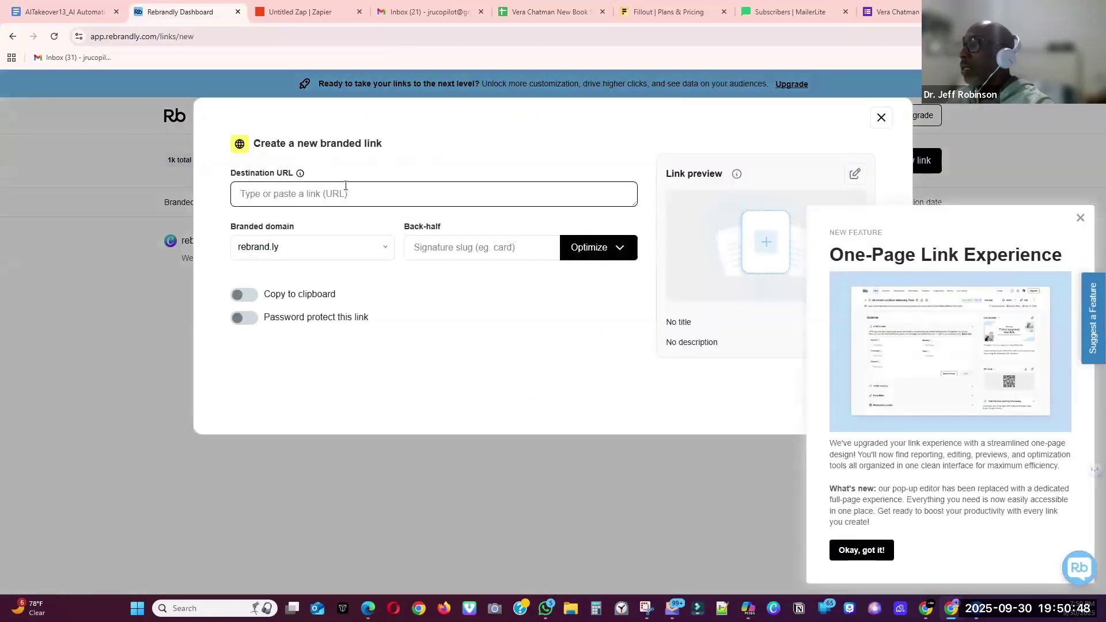
{"action": "left_click", "coordinate": [340, 192]}
{"action": "key", "text": "ctrl+v"}
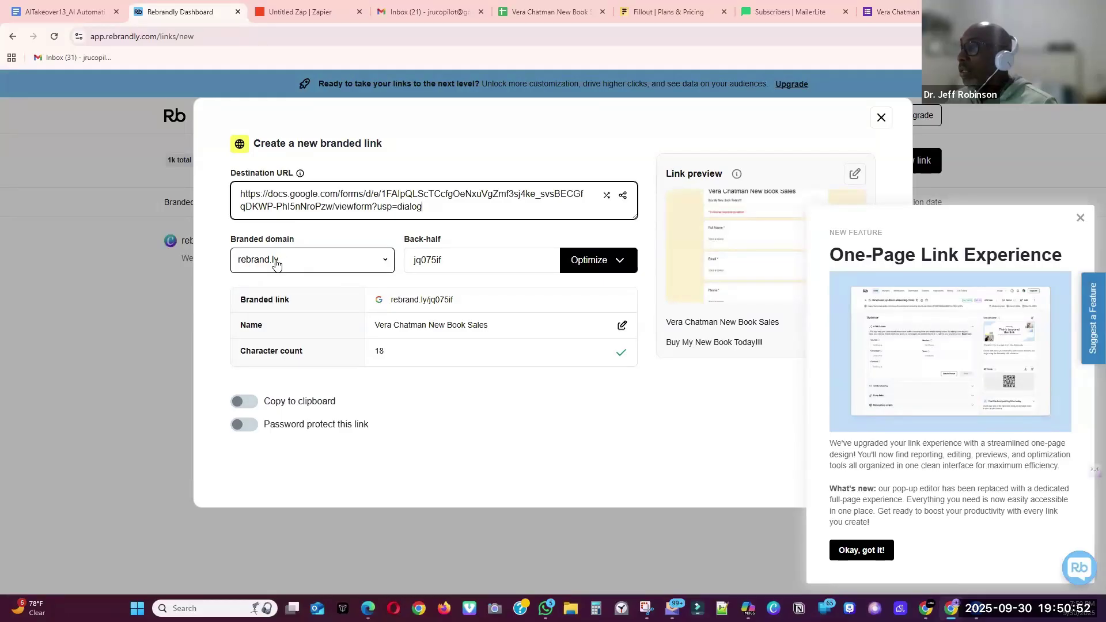
Step: Set the back-half to ParentalCare1 and create the rebrand.ly/ParentalCare1 link
{"action": "double_click", "coordinate": [402, 264]}
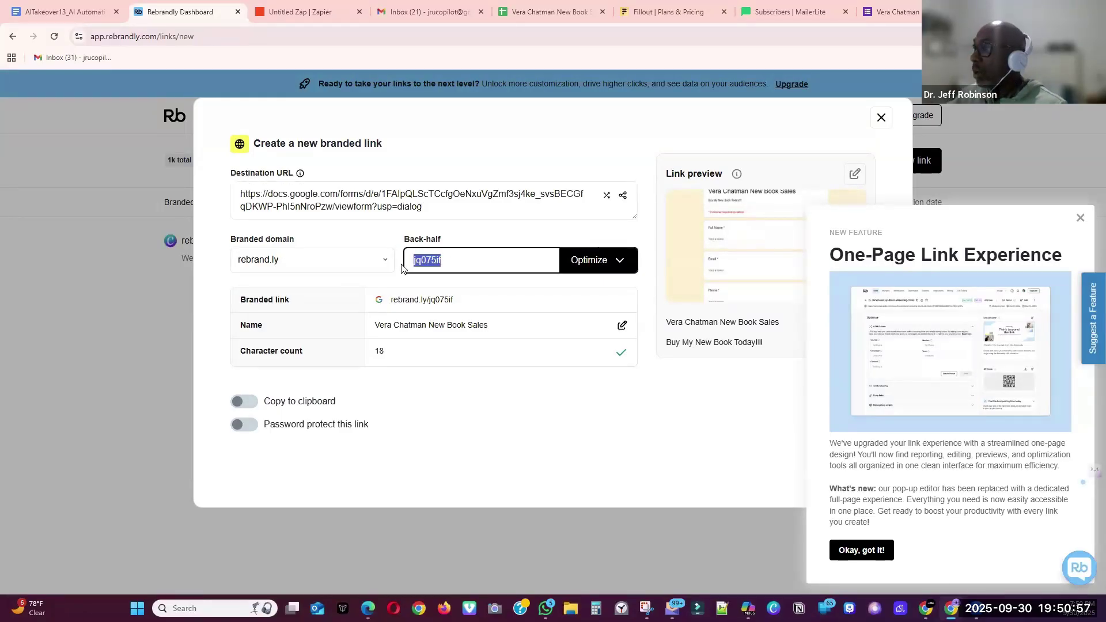
{"action": "type", "text": "BOOK"}
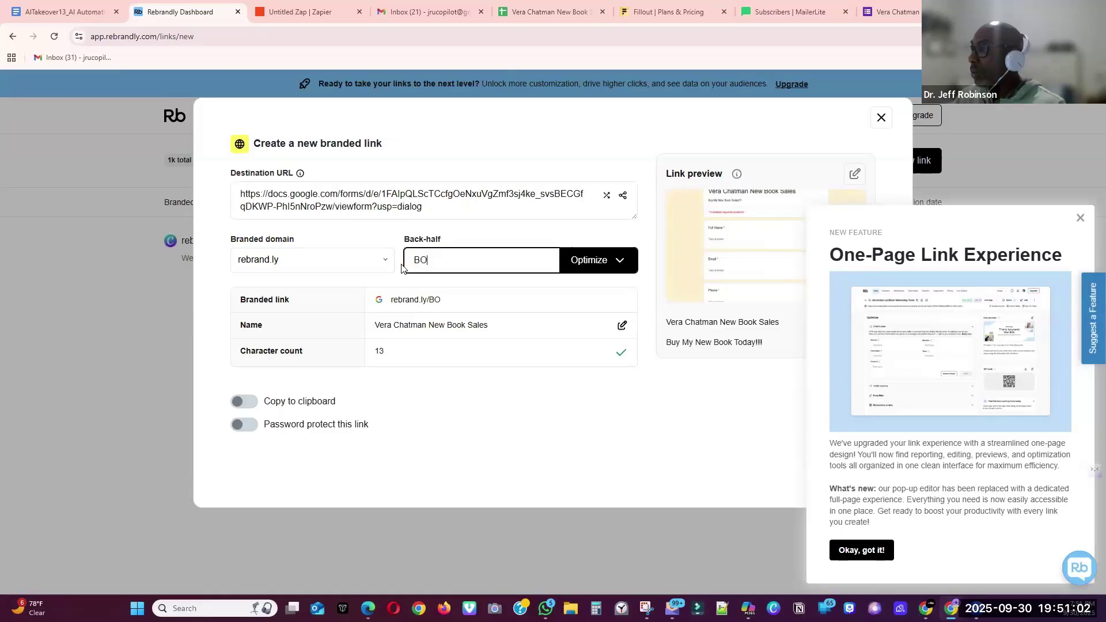
{"action": "key", "text": "BackSpace"}
{"action": "key", "text": "BackSpace"}
{"action": "key", "text": "BackSpace"}
{"action": "type", "text": "ook1"}
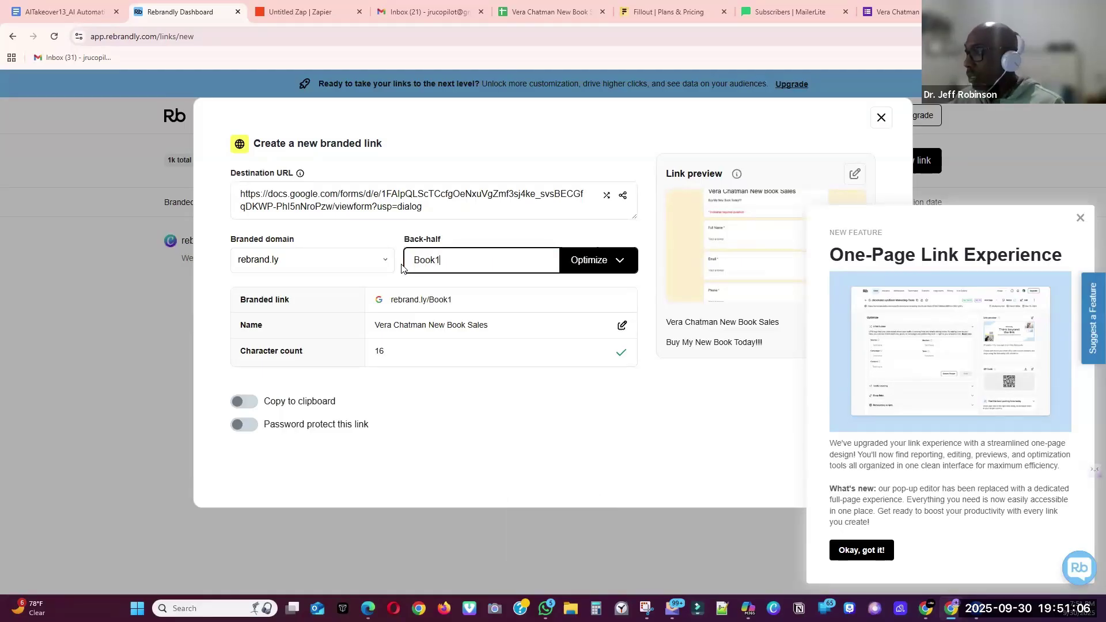
{"action": "key", "text": "BackSpace"}
{"action": "key", "text": "BackSpace"}
{"action": "key", "text": "BackSpace"}
{"action": "key", "text": "BackSpace"}
{"action": "key", "text": "BackSpace"}
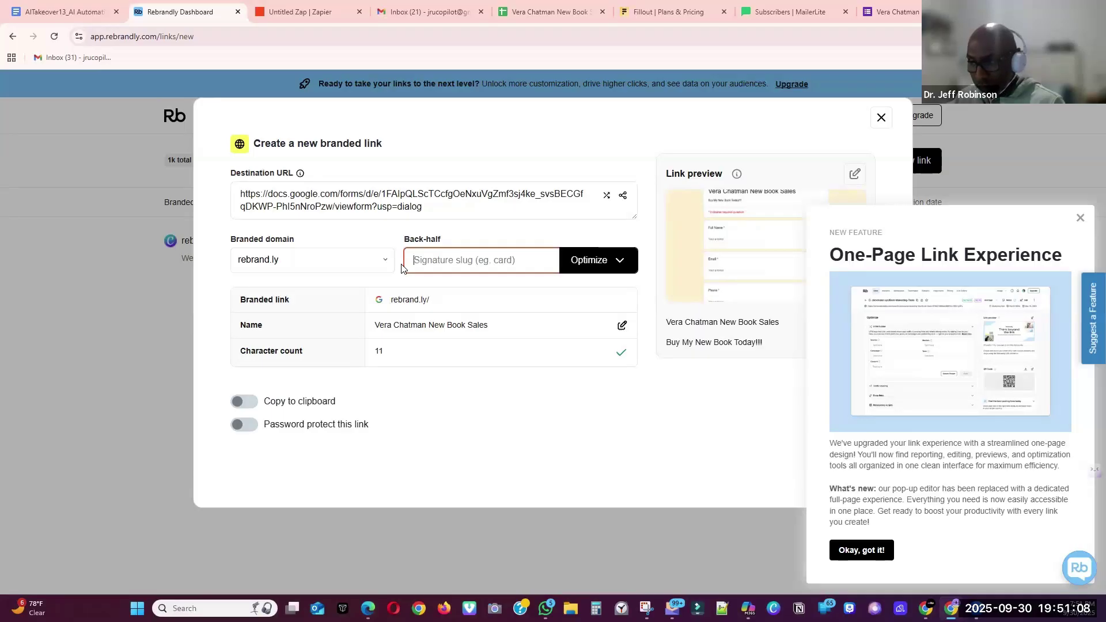
{"action": "type", "text": "Parental"}
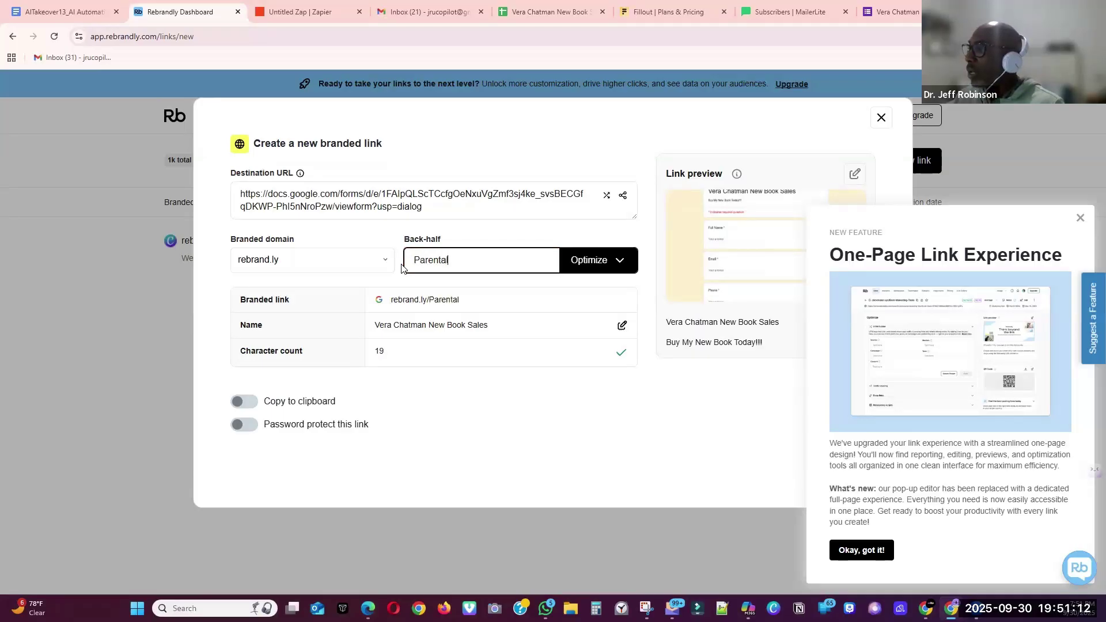
{"action": "type", "text": "Care1"}
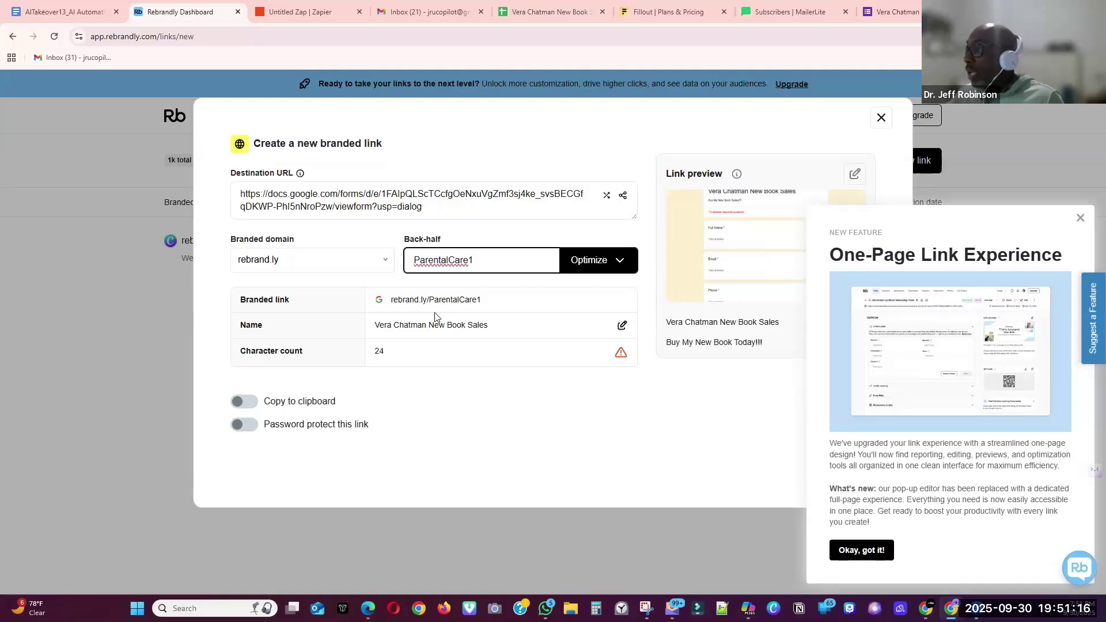
{"action": "left_click_drag", "start_coordinate": [482, 301], "coordinate": [391, 302]}
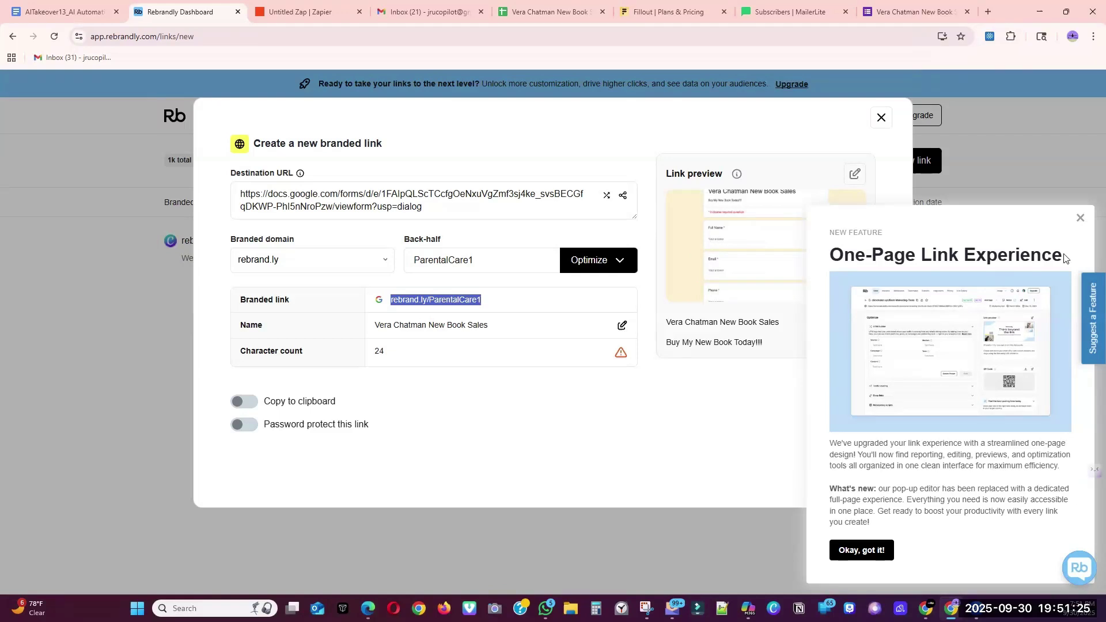
{"action": "left_click", "coordinate": [582, 394]}
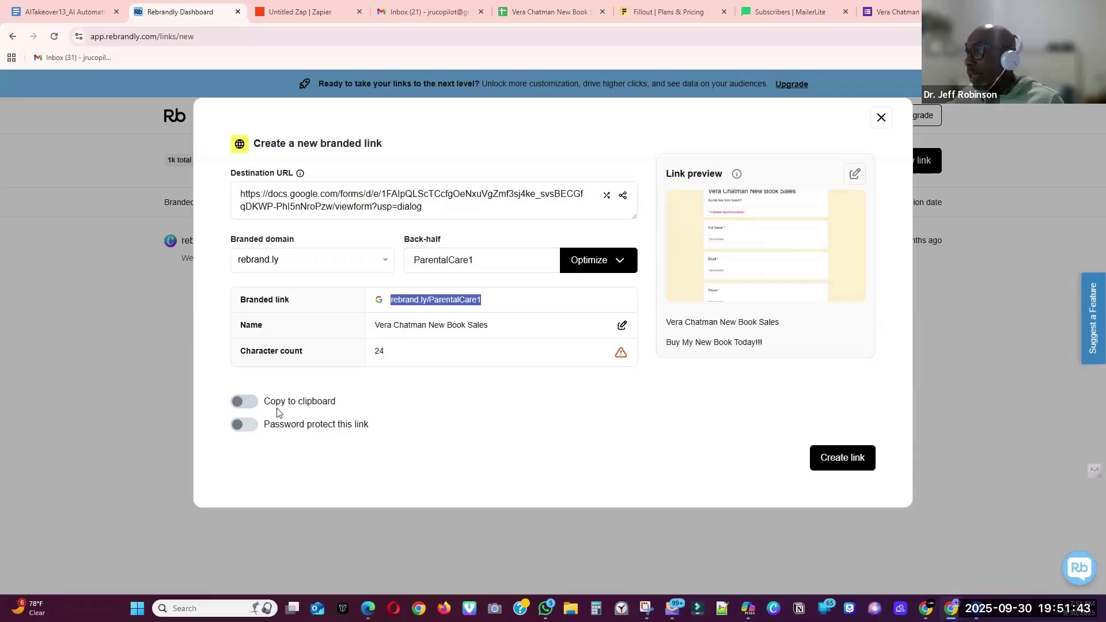
{"action": "left_click", "coordinate": [847, 461]}
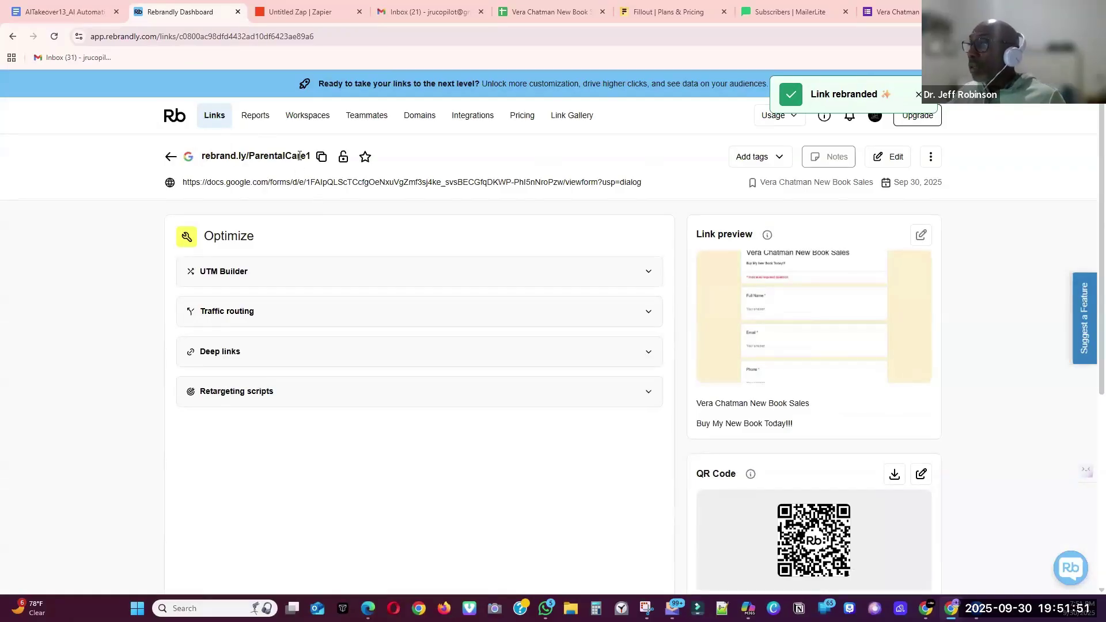
Step: Copy rebrand.ly/ParentalCare1 and go back to the Links list
{"action": "left_click", "coordinate": [321, 158]}
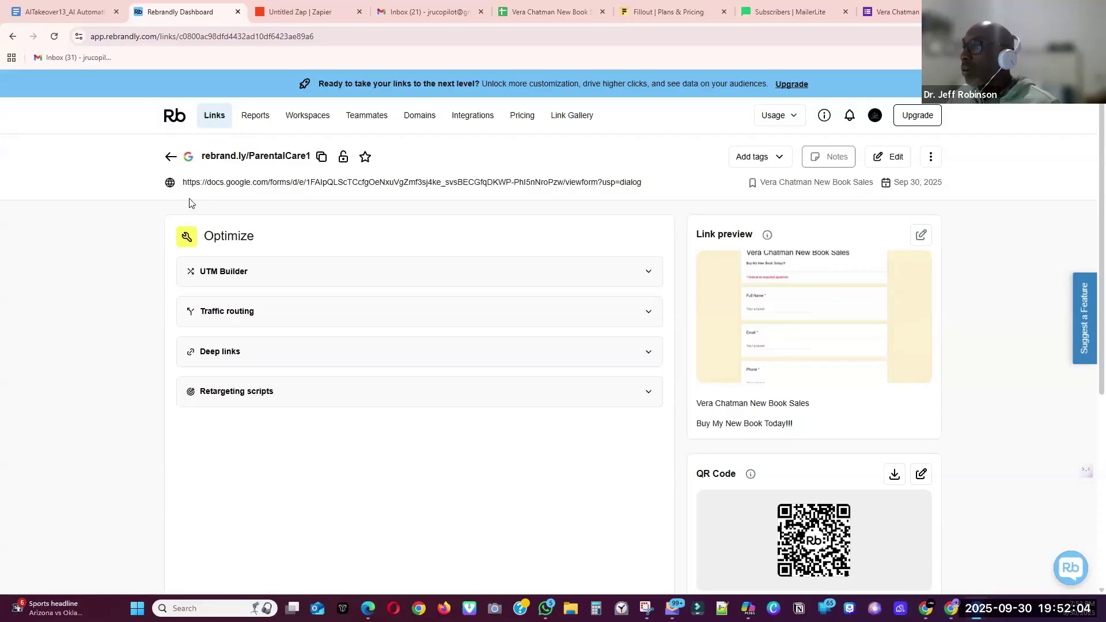
{"action": "left_click", "coordinate": [171, 159]}
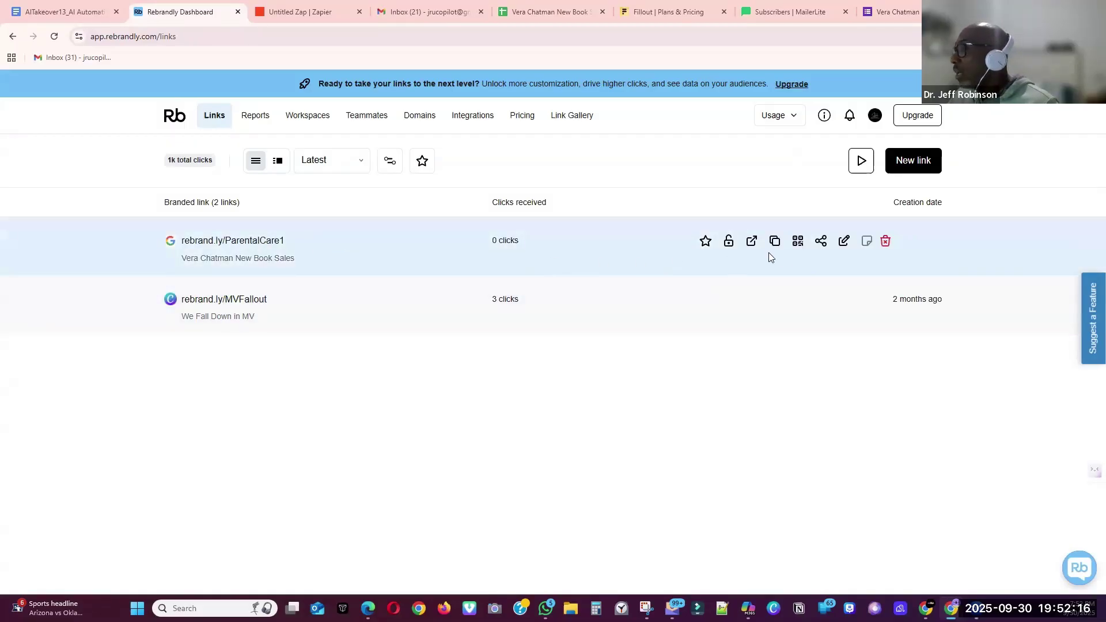
Step: Make the ParentalCare1 QR code red (#ee2121) and download it
{"action": "left_click", "coordinate": [798, 242]}
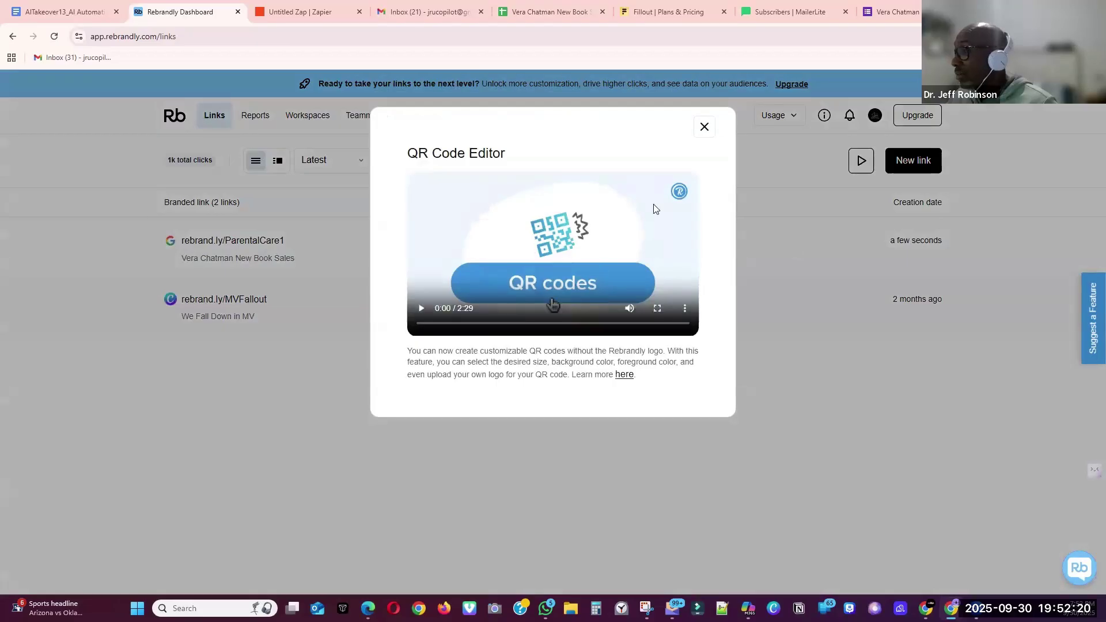
{"action": "left_click", "coordinate": [704, 128]}
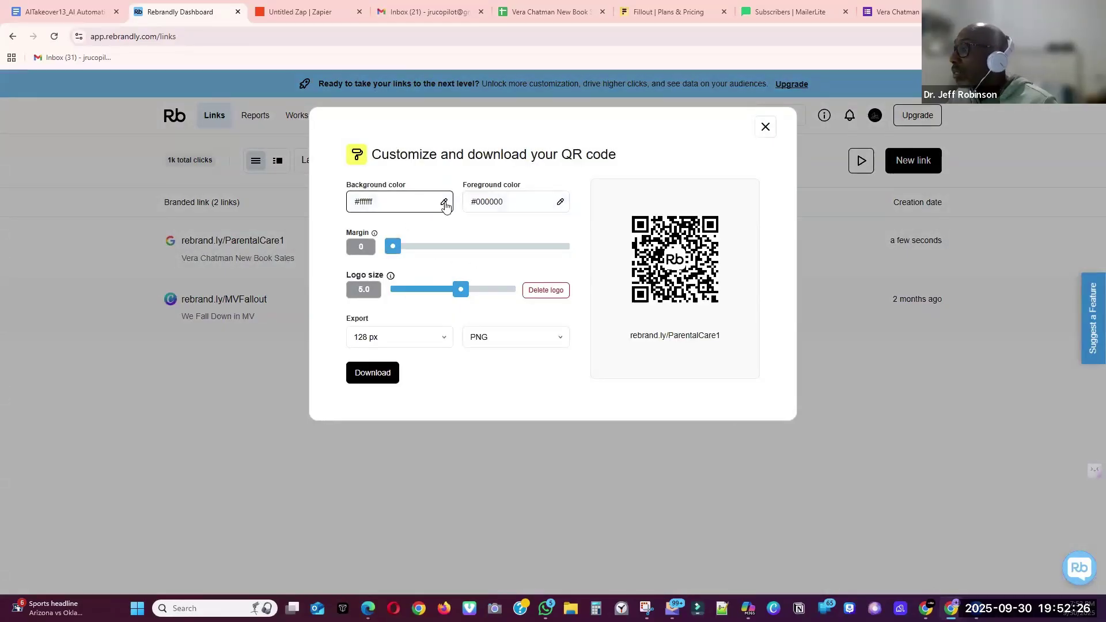
{"action": "left_click", "coordinate": [560, 203]}
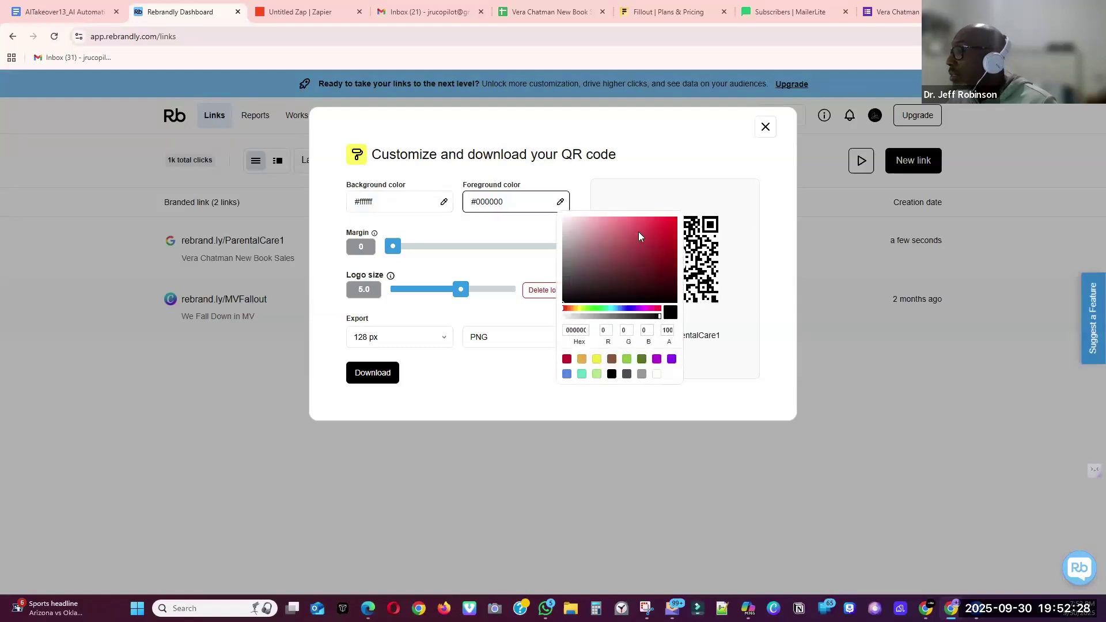
{"action": "left_click", "coordinate": [661, 222]}
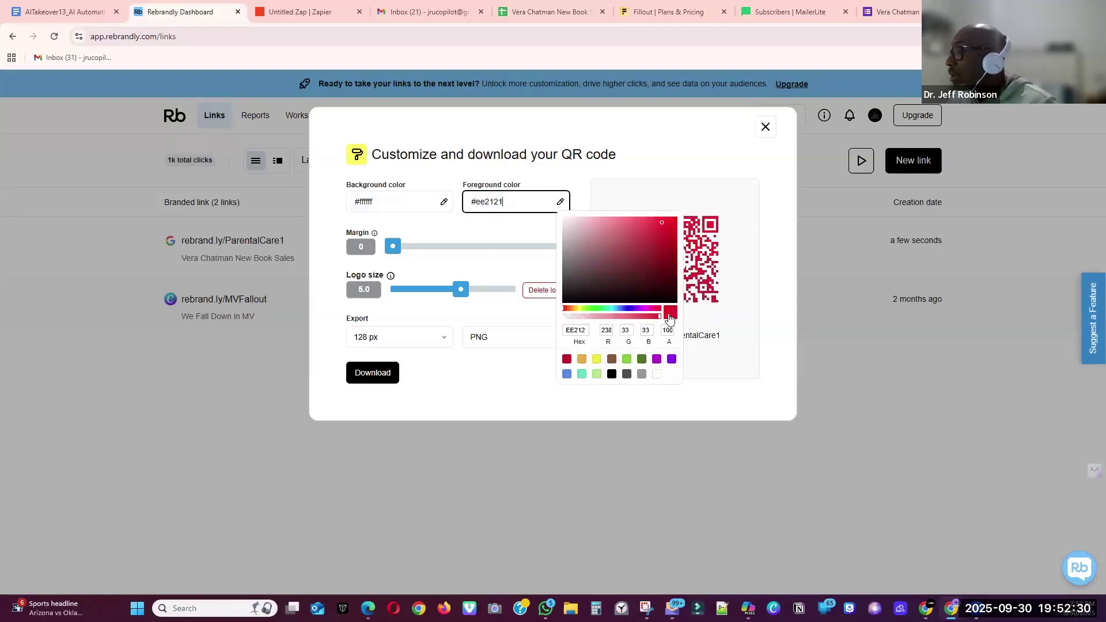
{"action": "left_click", "coordinate": [501, 376]}
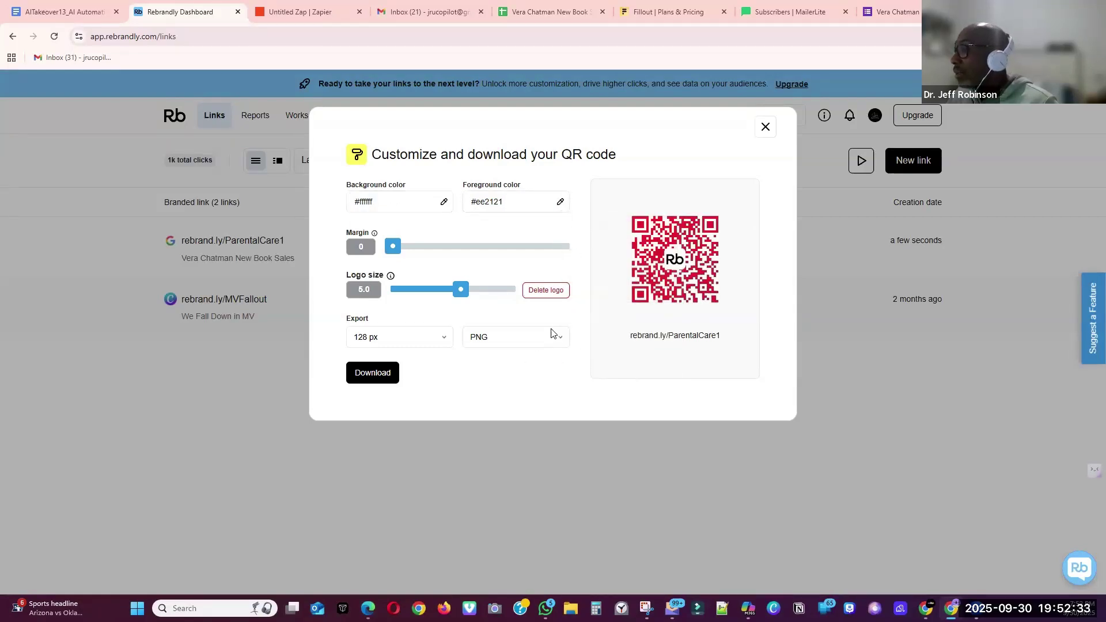
{"action": "left_click", "coordinate": [542, 291]}
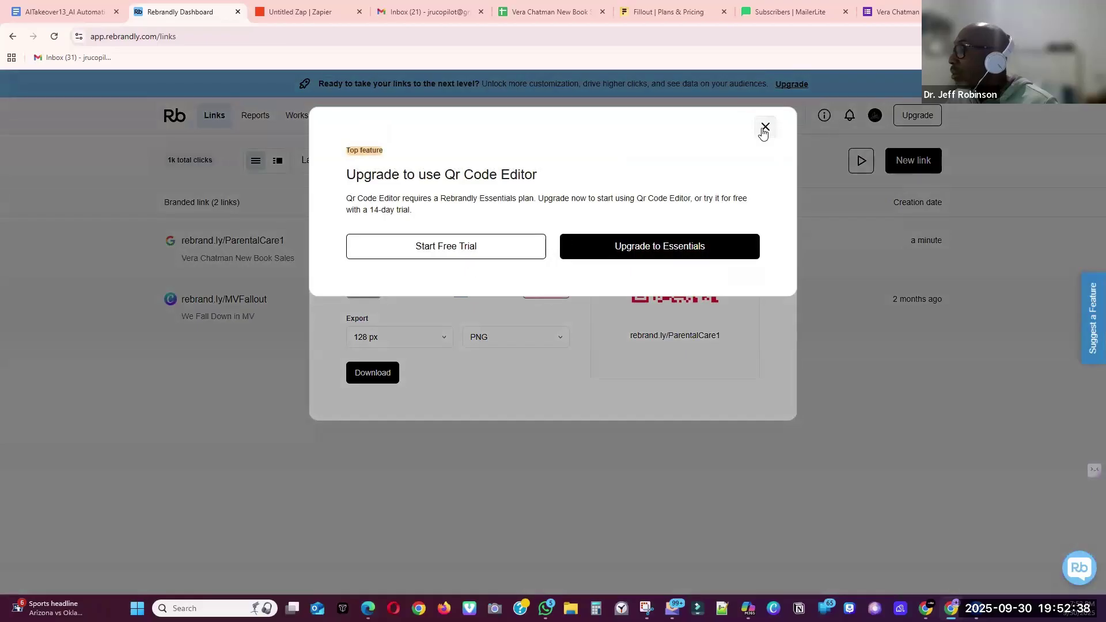
{"action": "left_click", "coordinate": [765, 128]}
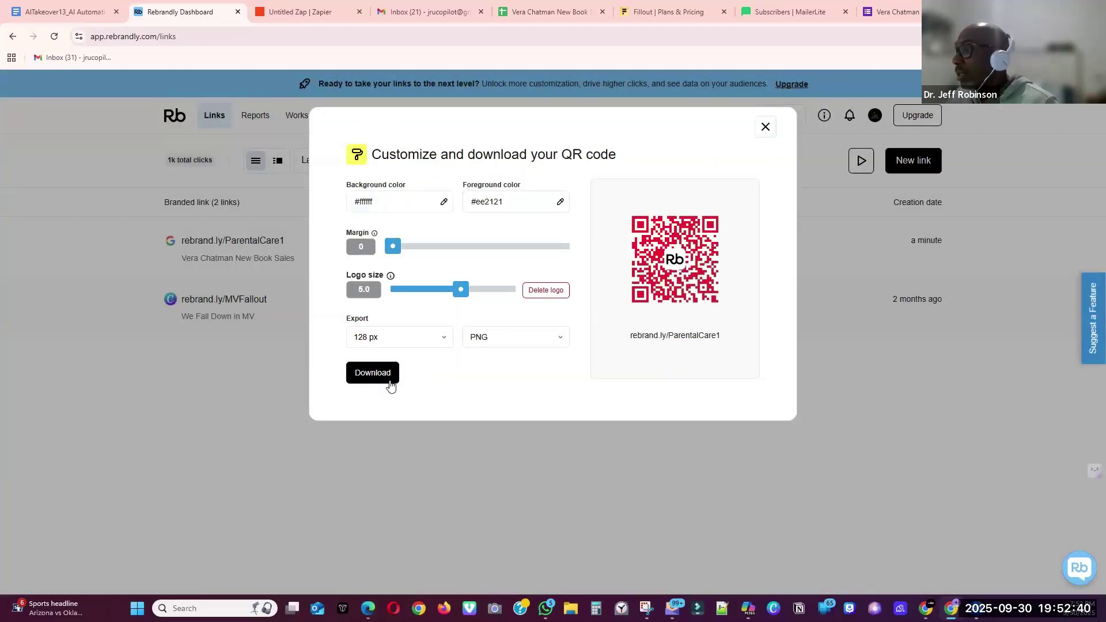
{"action": "left_click", "coordinate": [371, 376]}
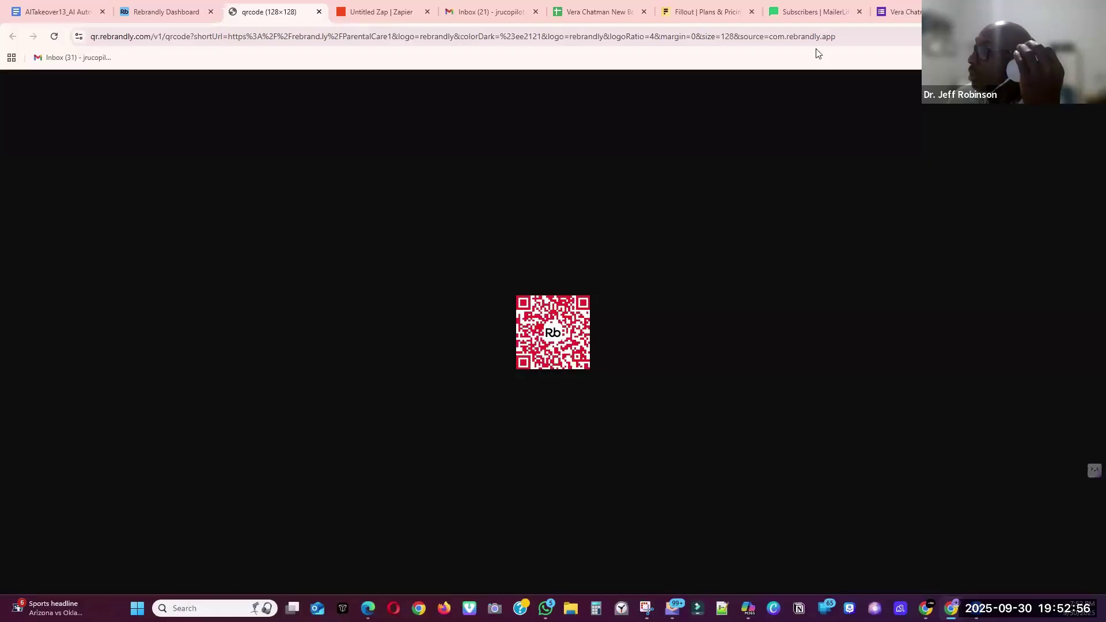
Step: Look over the form and responses sheet, then scroll the Zap canvas to review both Gmail Send Email paths
{"action": "left_click", "coordinate": [899, 11]}
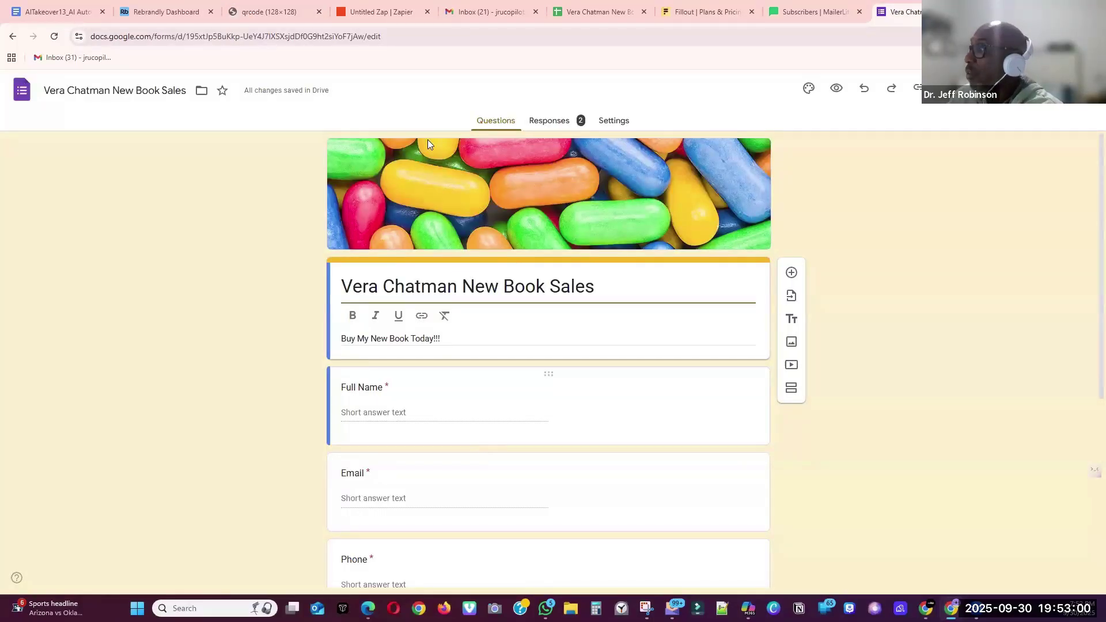
{"action": "left_click", "coordinate": [590, 21]}
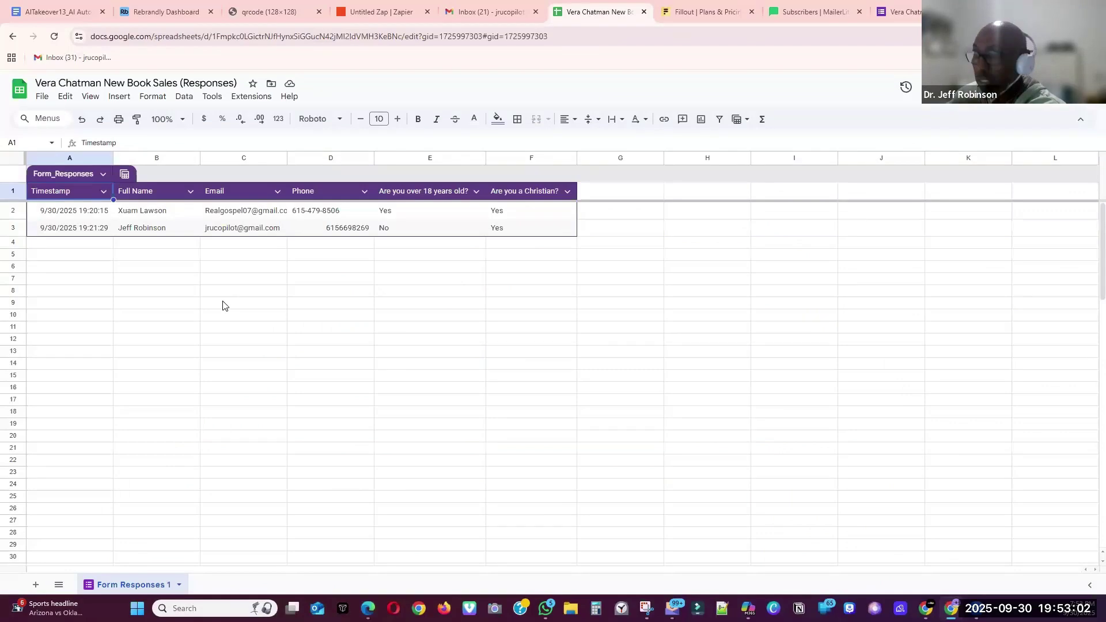
{"action": "left_click", "coordinate": [380, 11]}
{"action": "scroll", "coordinate": [614, 378], "scroll_direction": "up", "scroll_amount": 4}
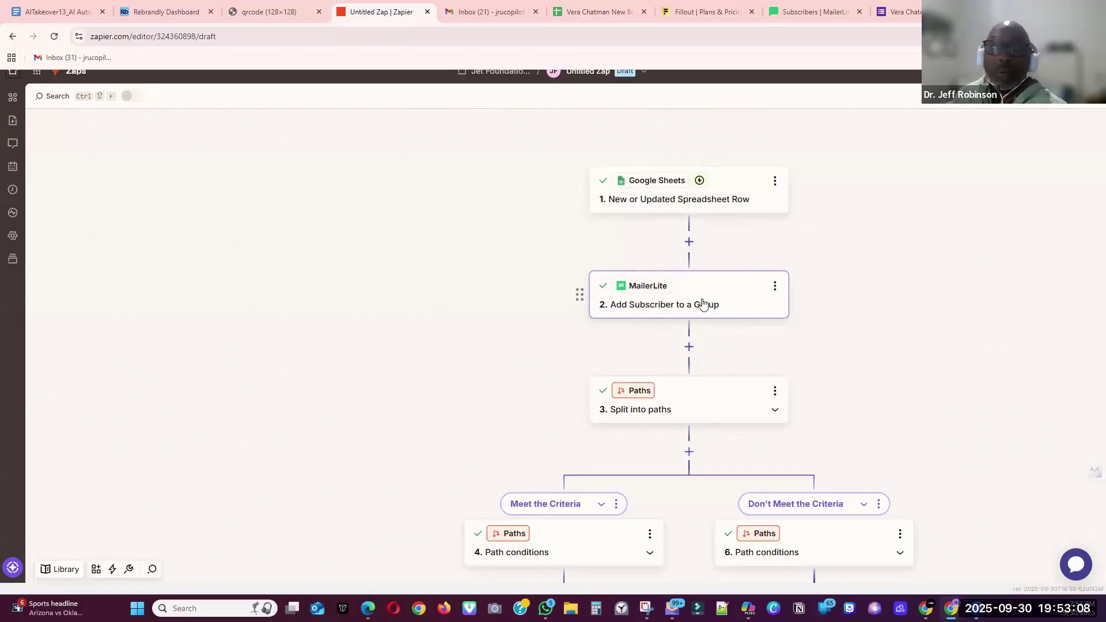
{"action": "scroll", "coordinate": [716, 346], "scroll_direction": "down", "scroll_amount": 2}
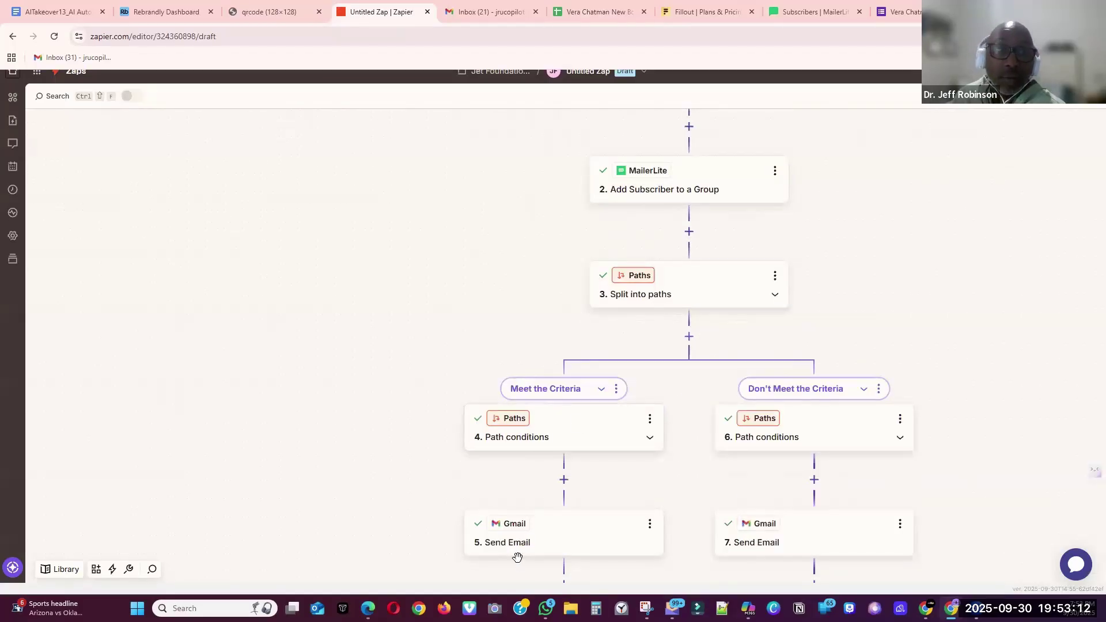
{"action": "scroll", "coordinate": [520, 425], "scroll_direction": "down", "scroll_amount": 2}
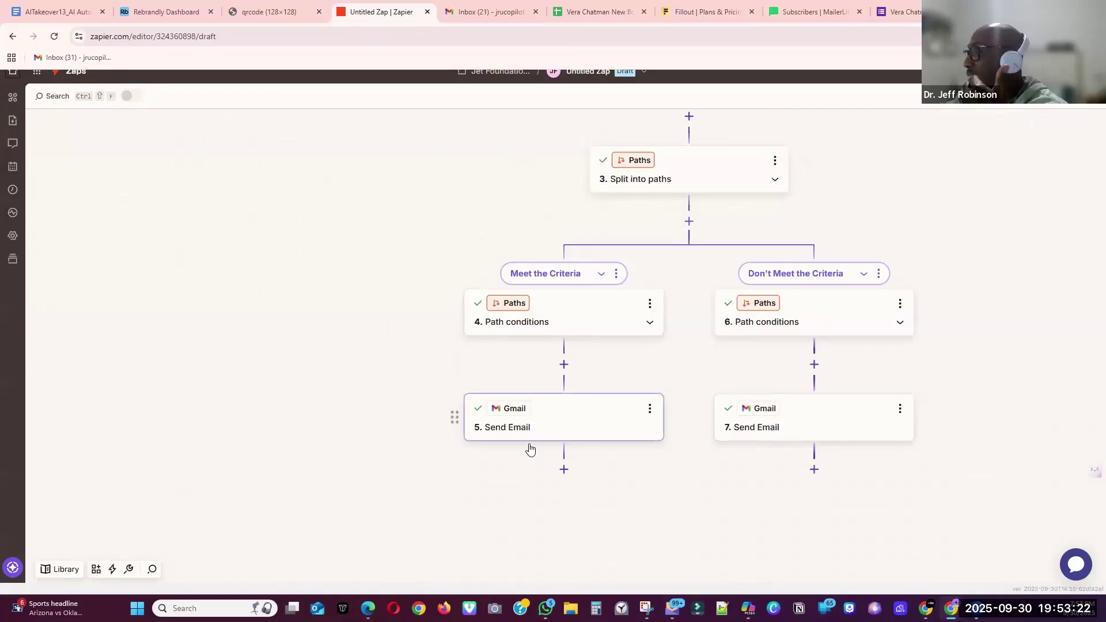
{"action": "scroll", "coordinate": [386, 422], "scroll_direction": "up", "scroll_amount": 5}
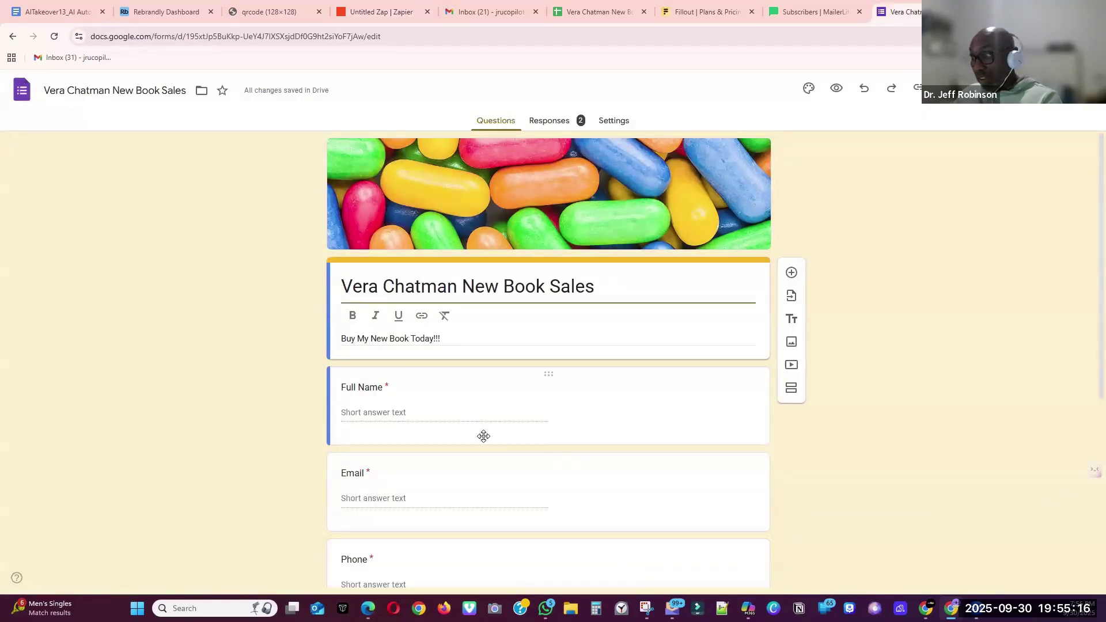
Step: Check the responses sheet and the over-18 question's Yes/No options, then return to the Zap
{"action": "scroll", "coordinate": [484, 434], "scroll_direction": "down", "scroll_amount": 4}
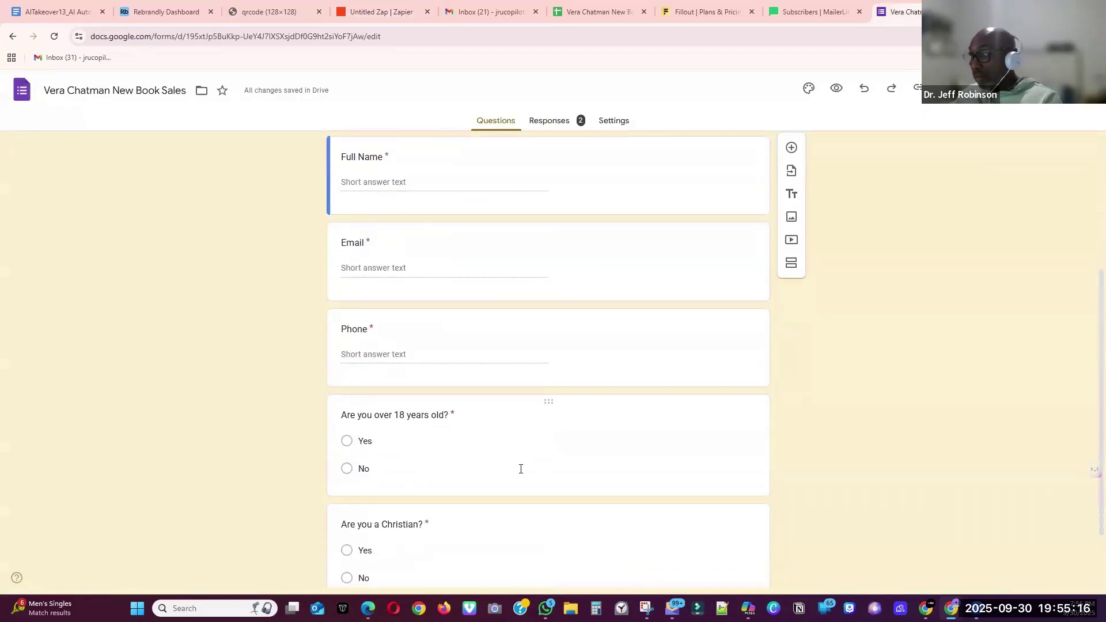
{"action": "left_click", "coordinate": [587, 17]}
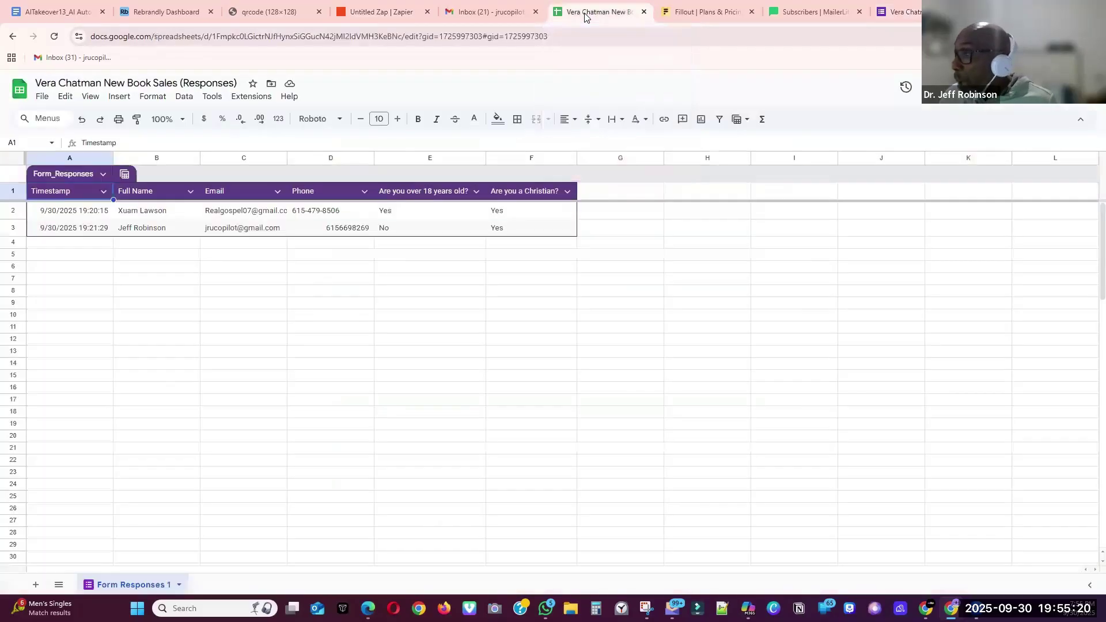
{"action": "left_click", "coordinate": [386, 13]}
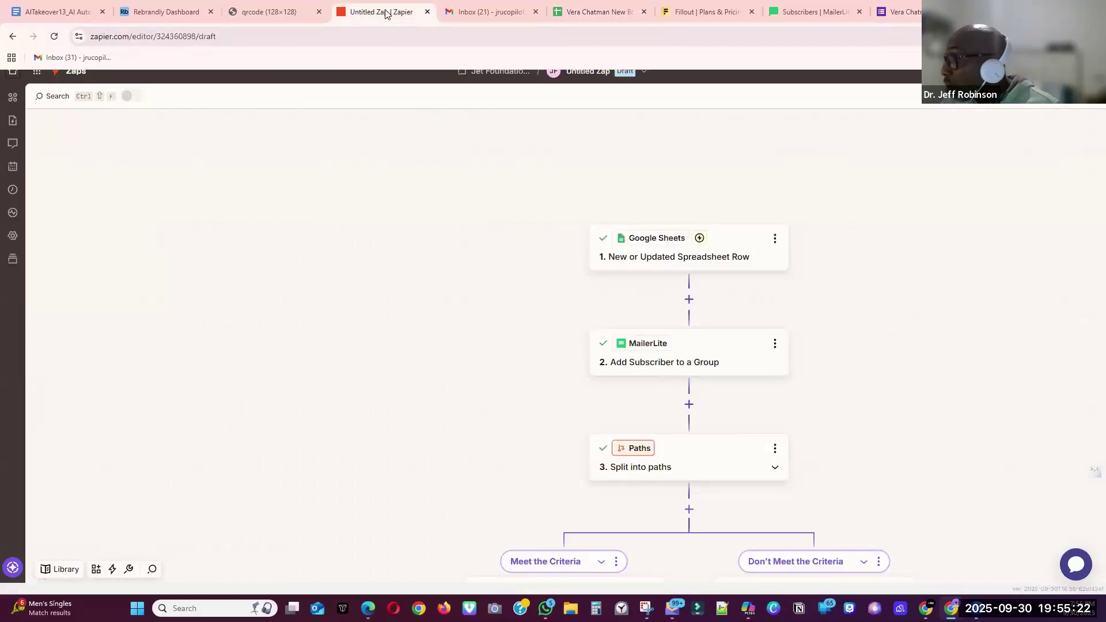
{"action": "scroll", "coordinate": [838, 464], "scroll_direction": "down", "scroll_amount": 5}
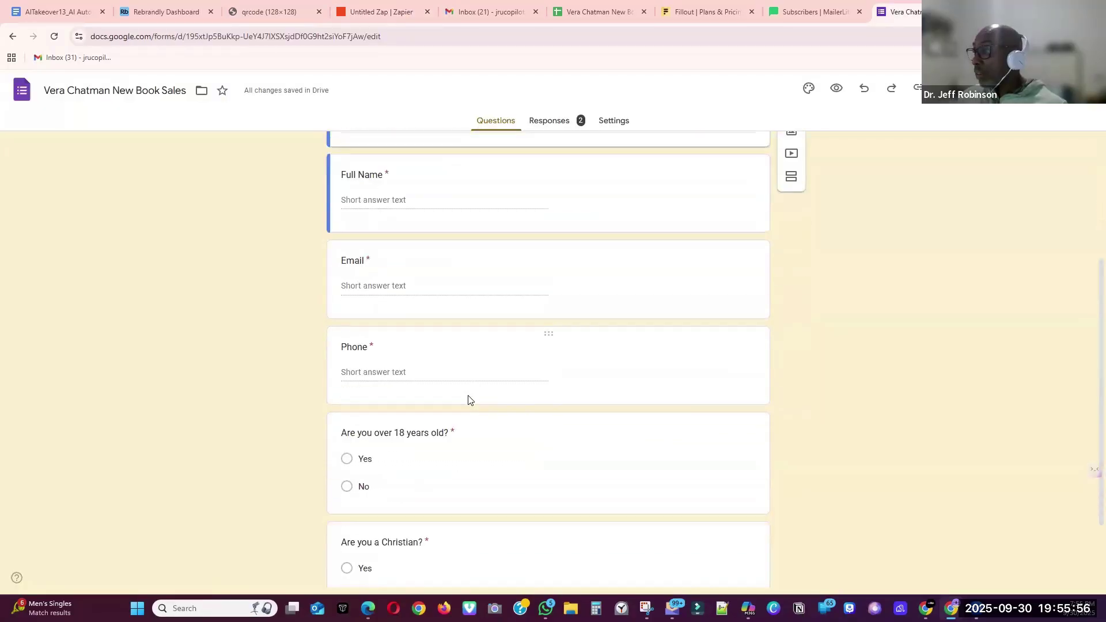
{"action": "scroll", "coordinate": [466, 397], "scroll_direction": "down", "scroll_amount": 1}
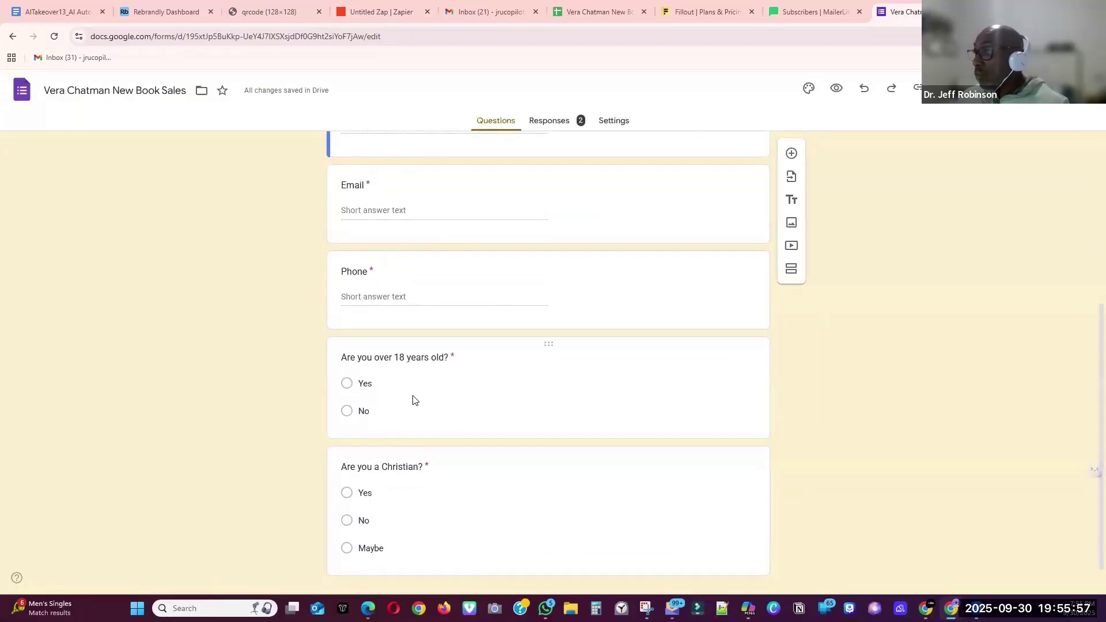
{"action": "left_click", "coordinate": [429, 398]}
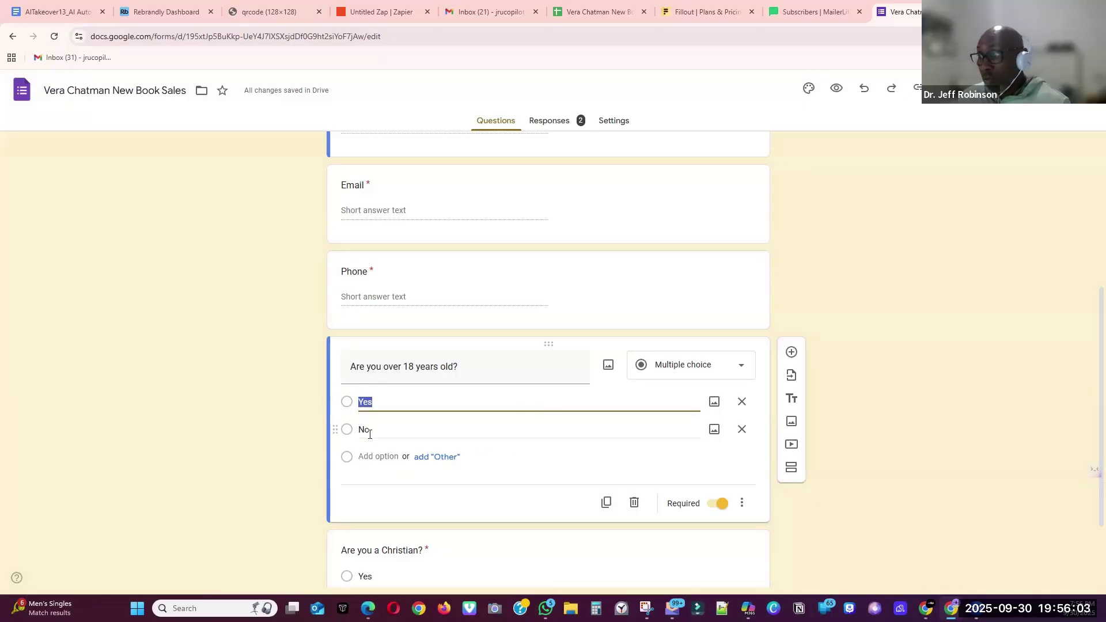
{"action": "left_click", "coordinate": [381, 16]}
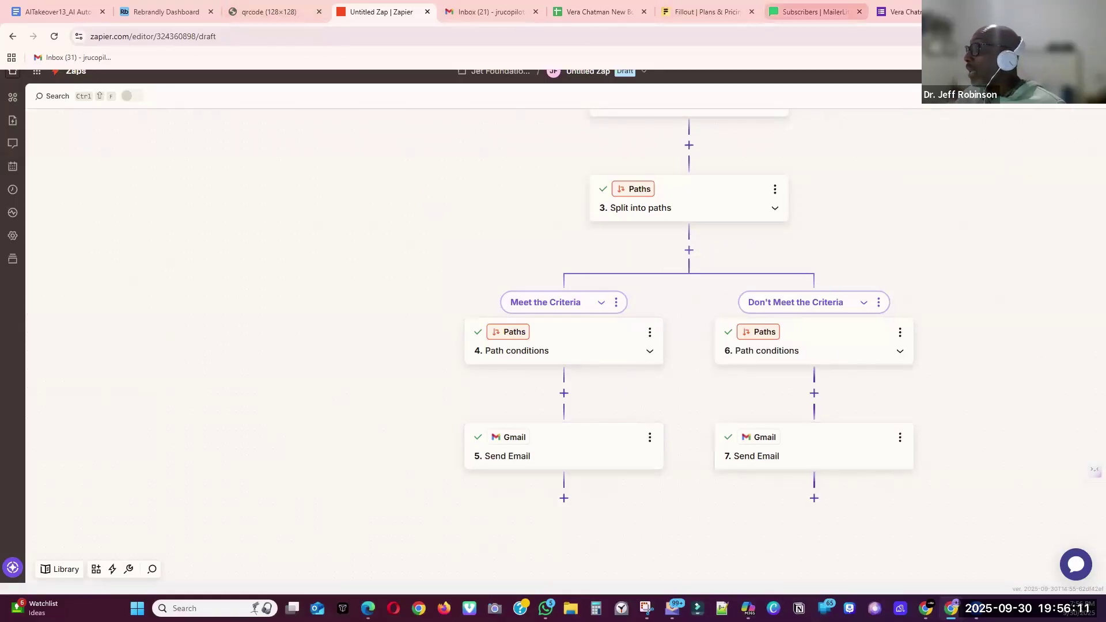
Step: Search Google for 'tidycal' in a new tab and browse the TidyCal homepage's booking-calendar demo
{"action": "key", "text": "ctrl+t"}
{"action": "left_click", "coordinate": [731, 37]}
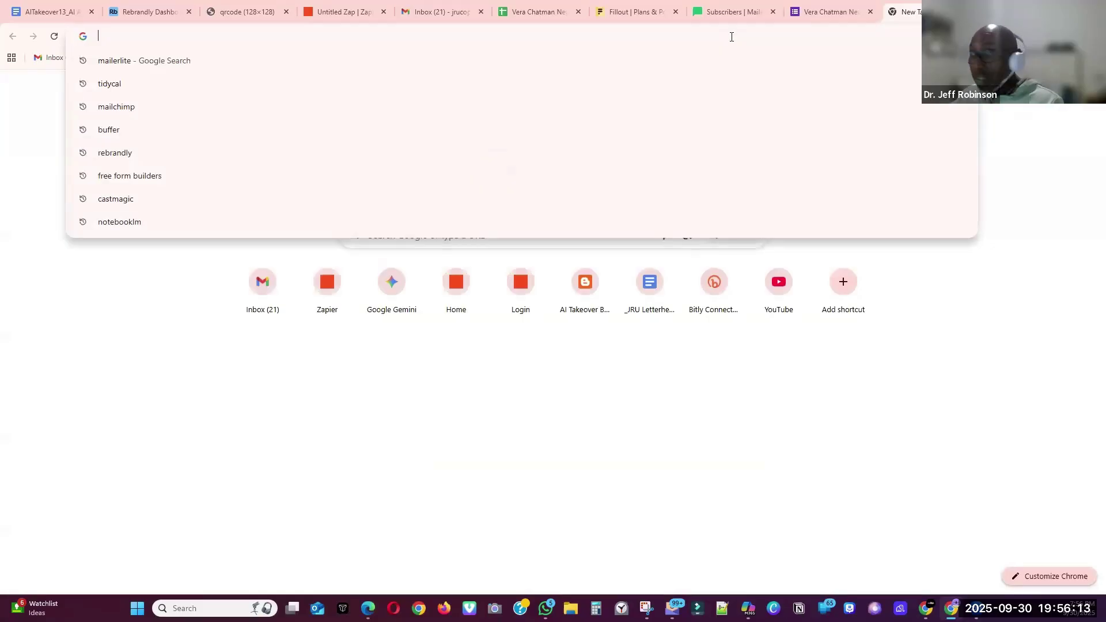
{"action": "type", "text": "tidycal"}
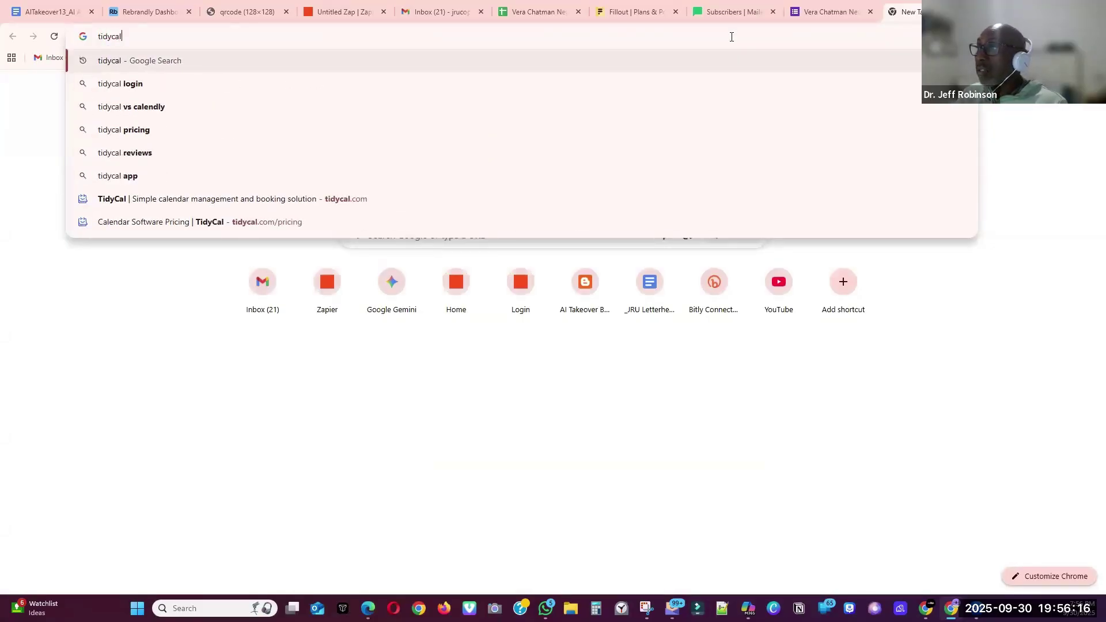
{"action": "key", "text": "Return"}
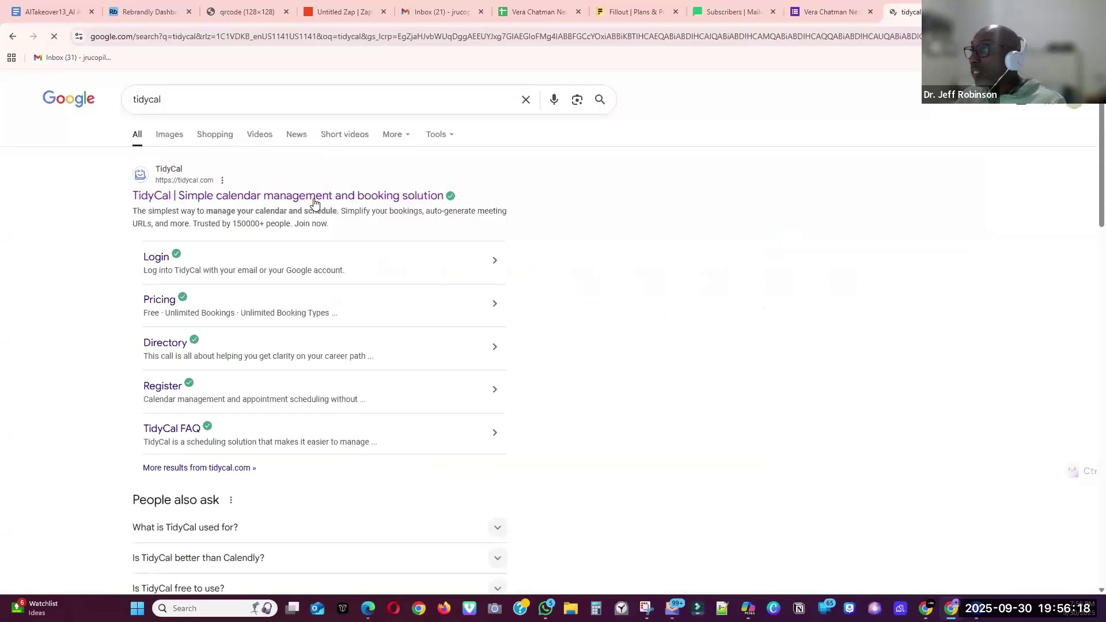
{"action": "left_click", "coordinate": [313, 202]}
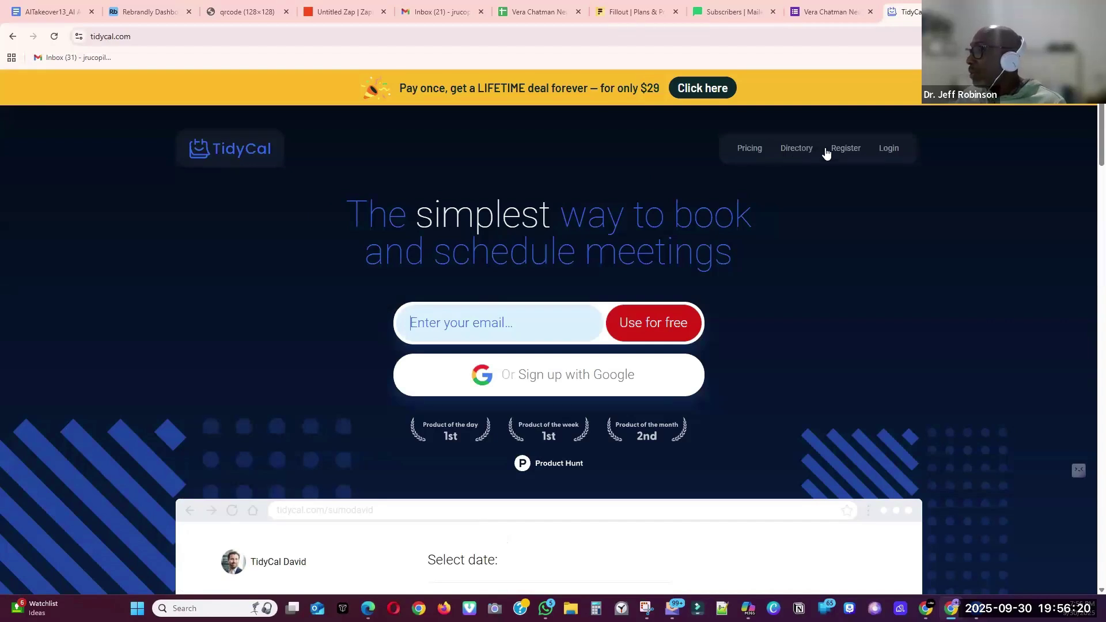
{"action": "scroll", "coordinate": [630, 358], "scroll_direction": "down", "scroll_amount": 5}
{"action": "scroll", "coordinate": [629, 359], "scroll_direction": "down", "scroll_amount": 1}
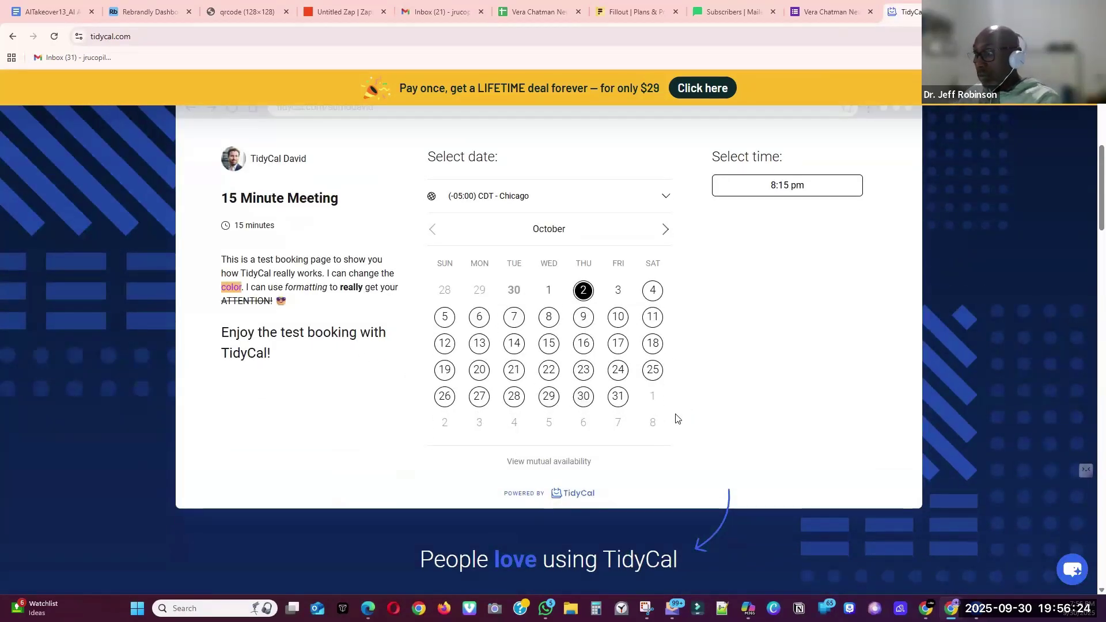
{"action": "scroll", "coordinate": [582, 291], "scroll_direction": "up", "scroll_amount": 4}
{"action": "scroll", "coordinate": [672, 264], "scroll_direction": "up", "scroll_amount": 1}
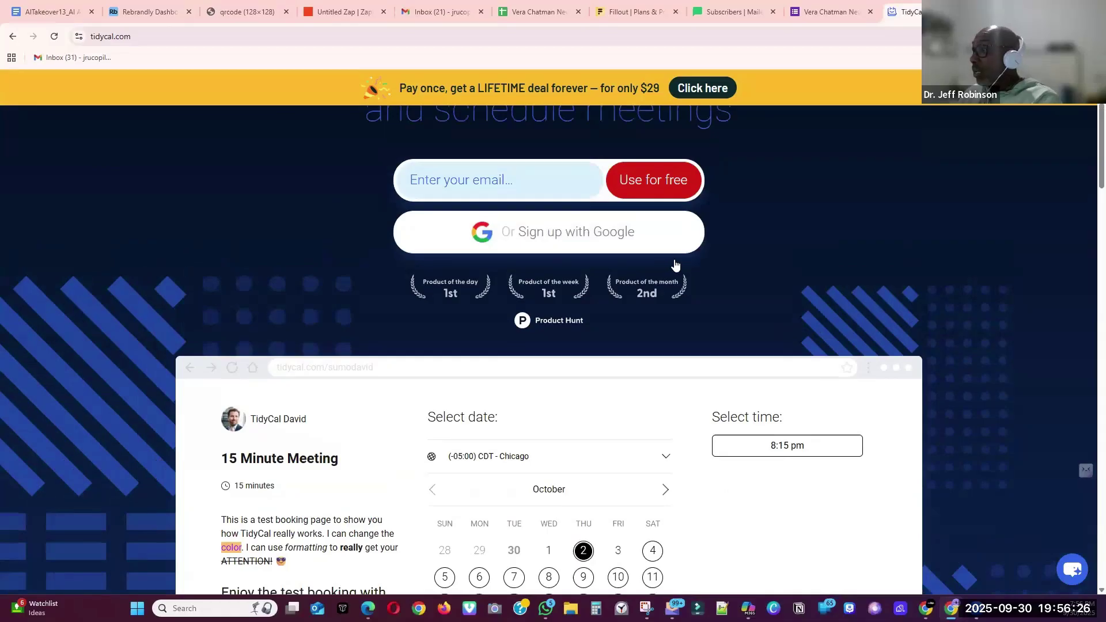
{"action": "scroll", "coordinate": [672, 265], "scroll_direction": "up", "scroll_amount": 3}
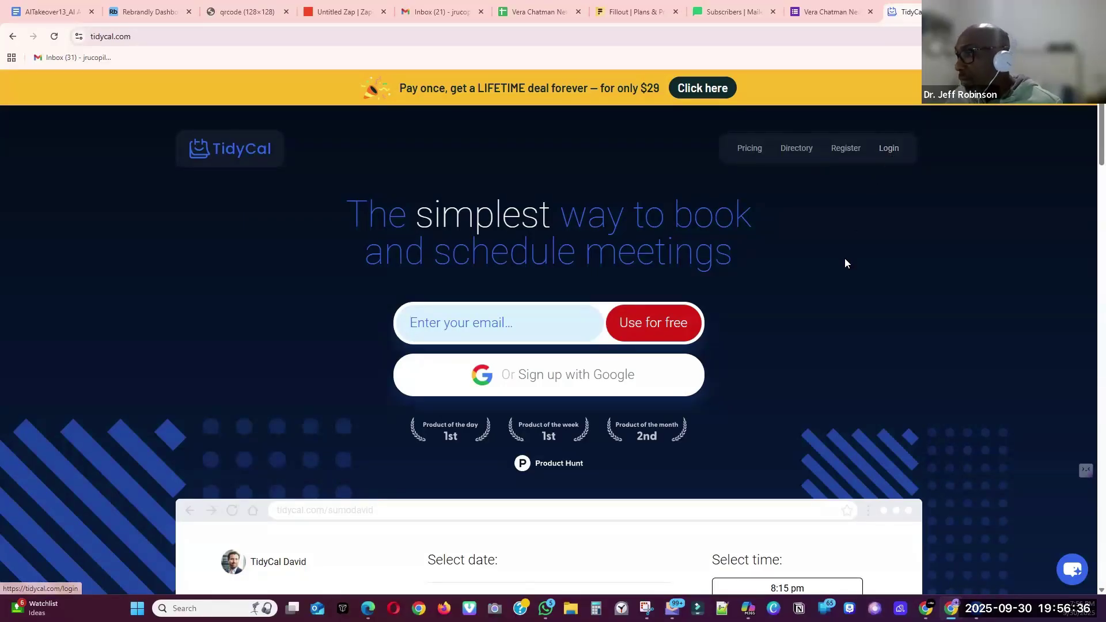
{"action": "scroll", "coordinate": [847, 271], "scroll_direction": "down", "scroll_amount": 8}
{"action": "scroll", "coordinate": [852, 279], "scroll_direction": "up", "scroll_amount": 7}
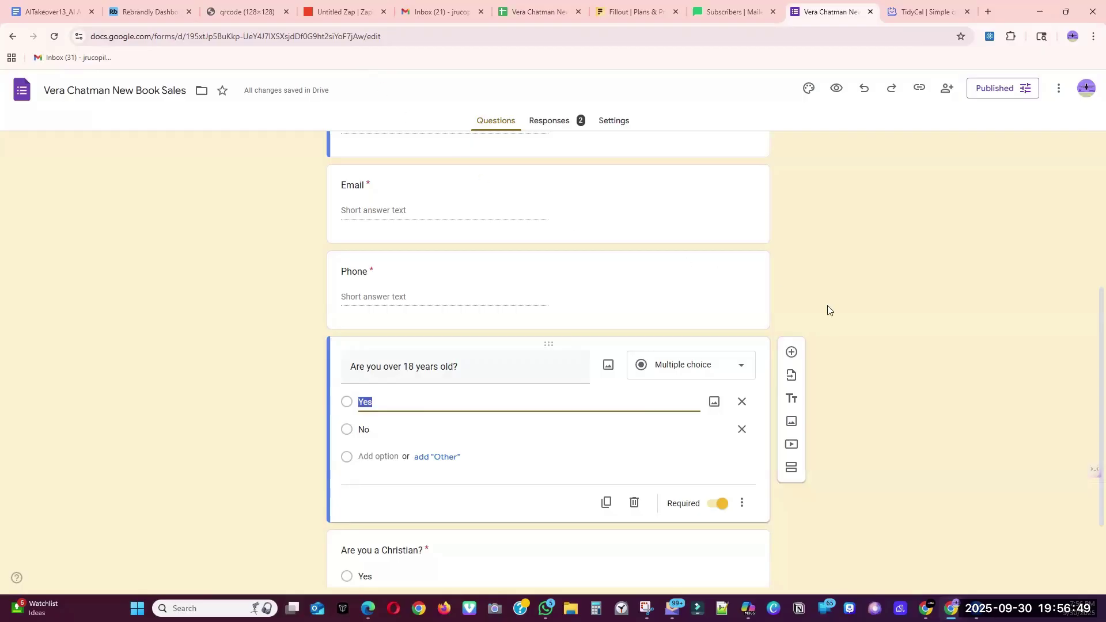
Step: View the form's 2-response summary, then the Fillout free-forever pricing page and the workflow notes
{"action": "left_click", "coordinate": [551, 127]}
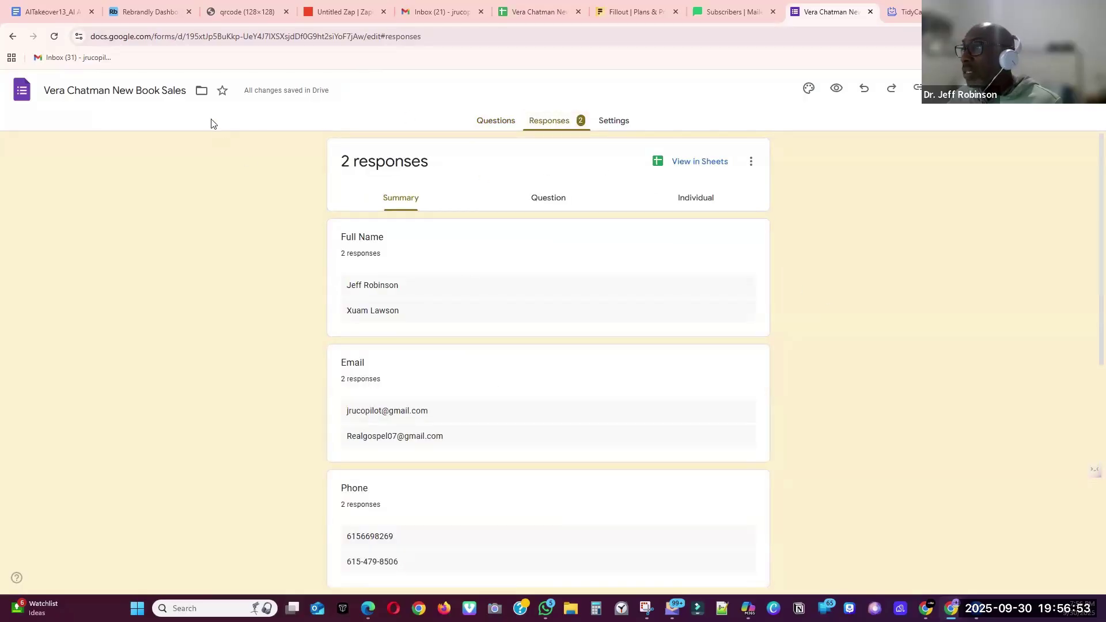
{"action": "left_click", "coordinate": [637, 13]}
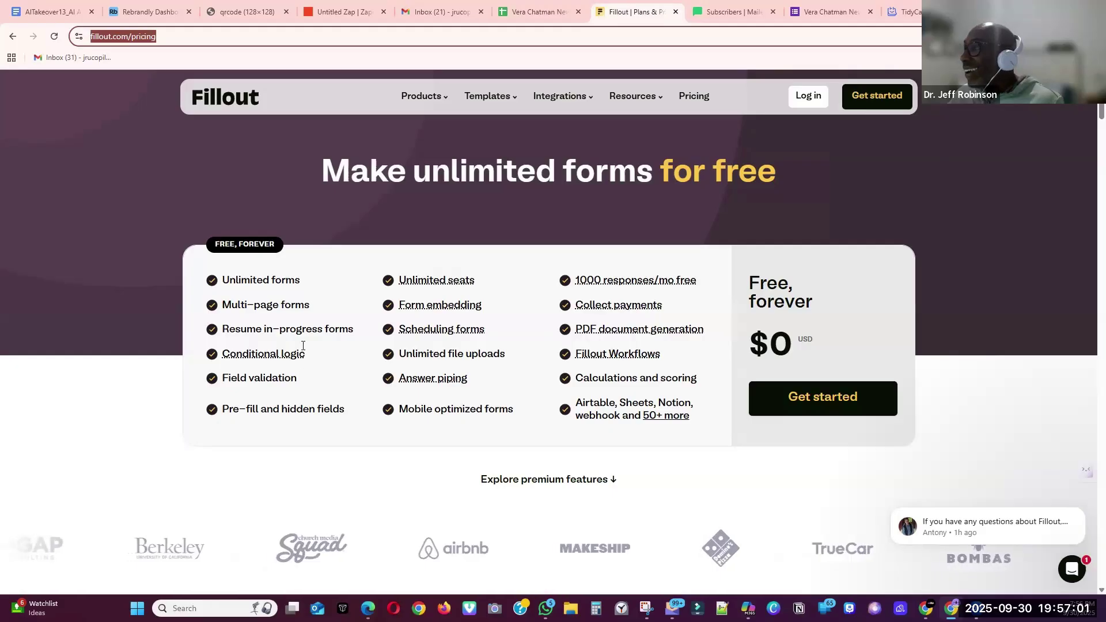
{"action": "left_click", "coordinate": [58, 14]}
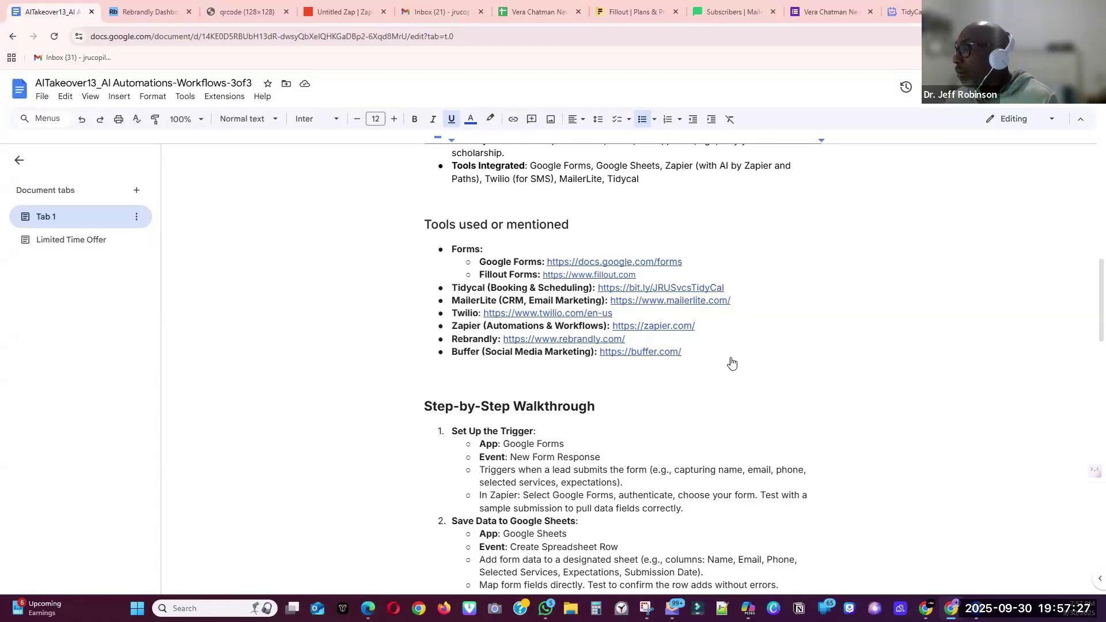
Step: Open the Twilio website from the notes' tools list in a new tab, then return to Zapier
{"action": "left_click", "coordinate": [621, 315]}
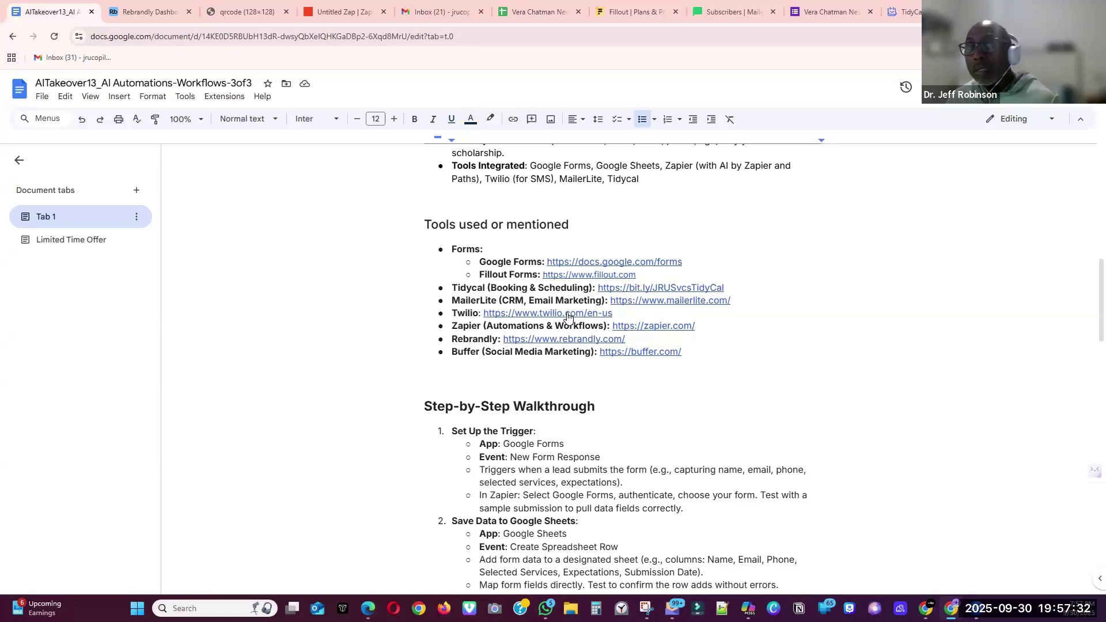
{"action": "left_click", "coordinate": [536, 314]}
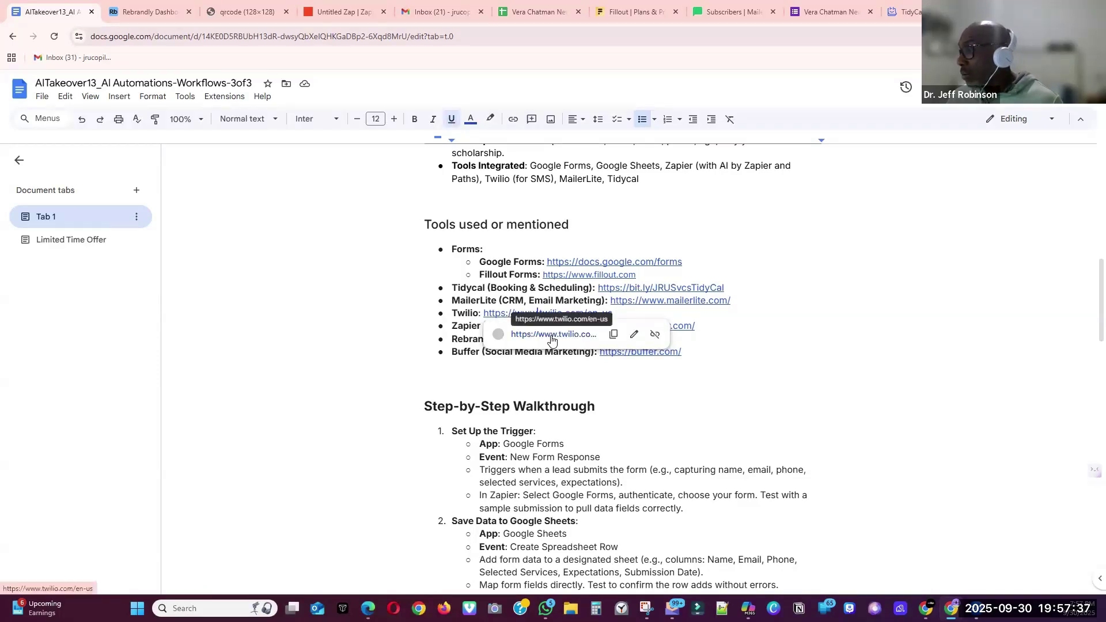
{"action": "left_click", "coordinate": [551, 336]}
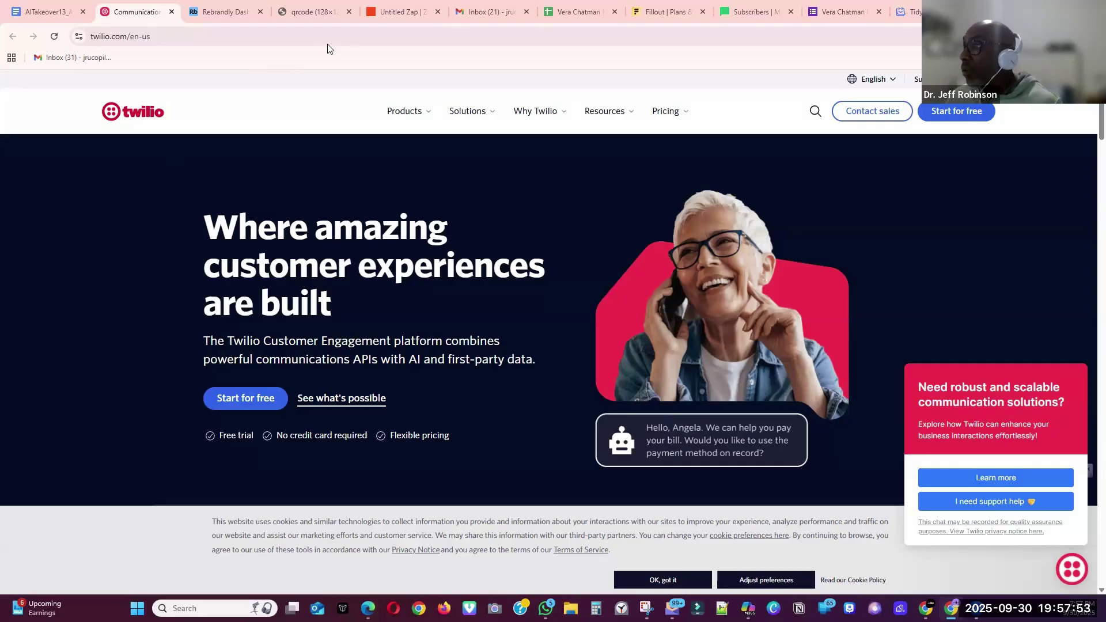
{"action": "left_click", "coordinate": [399, 13]}
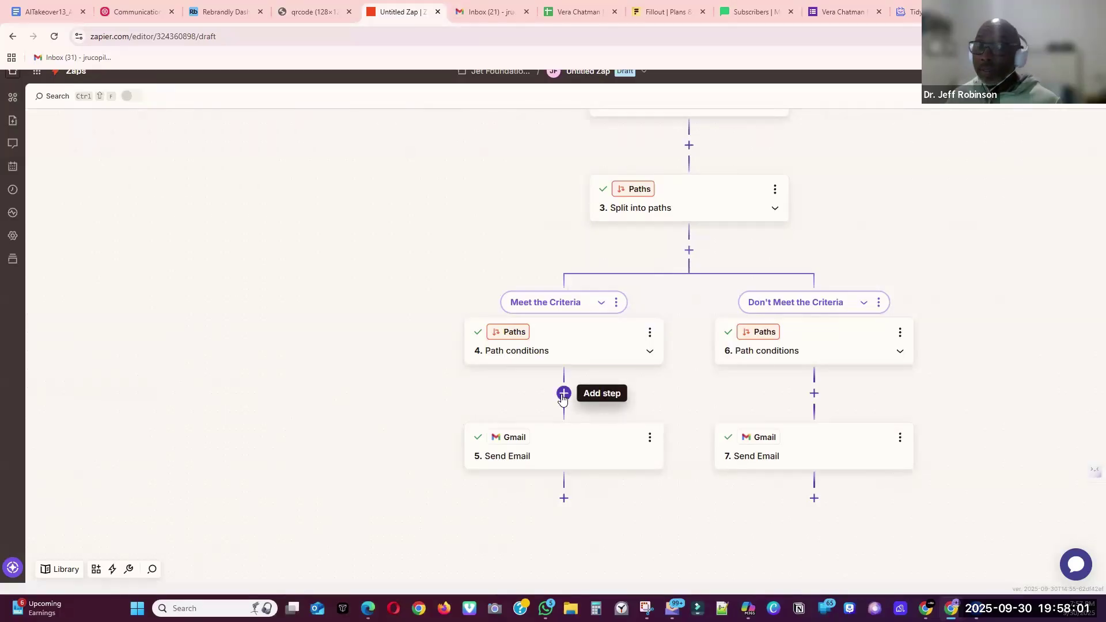
Step: Add a Twilio Send SMS step from the JRob United Grp, LLC number to the sheet's Phone value
{"action": "left_click", "coordinate": [564, 498]}
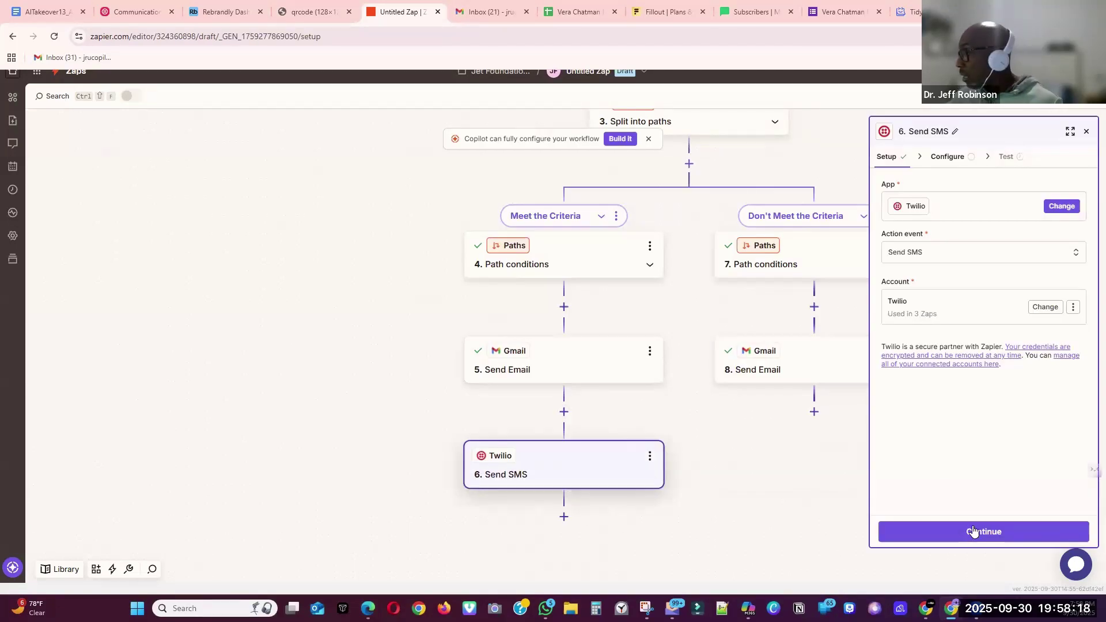
{"action": "left_click", "coordinate": [971, 530]}
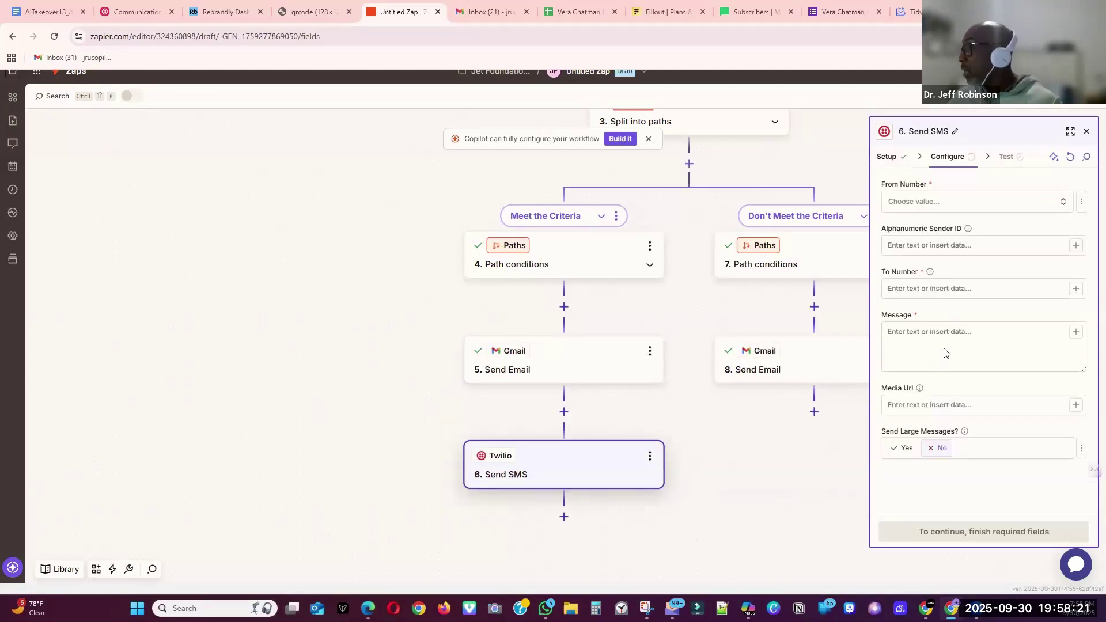
{"action": "left_click", "coordinate": [937, 202]}
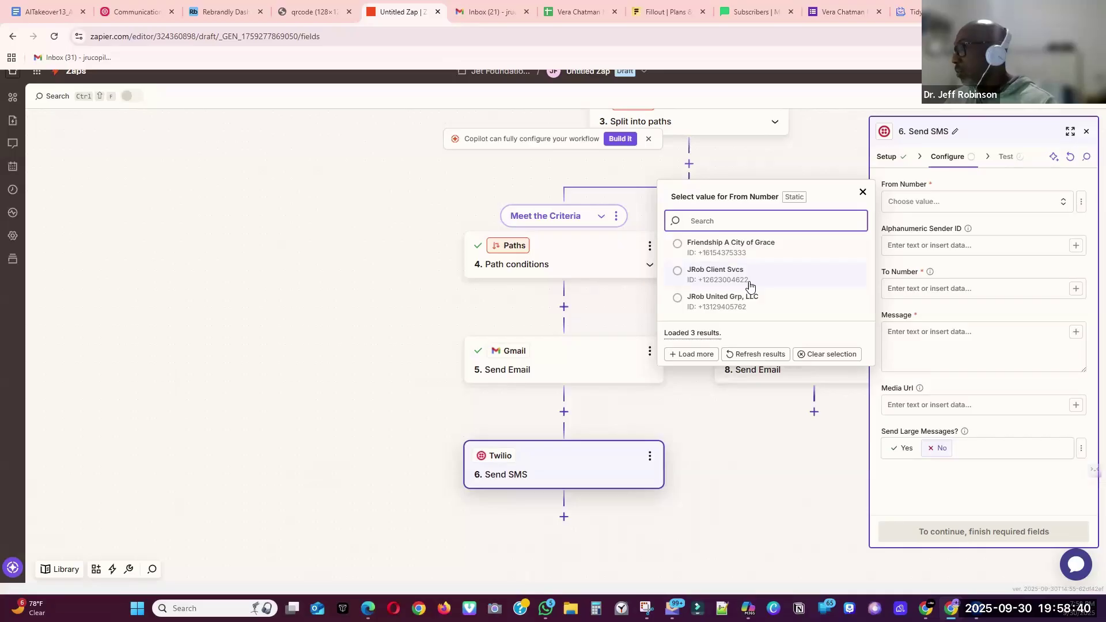
{"action": "left_click", "coordinate": [727, 304]}
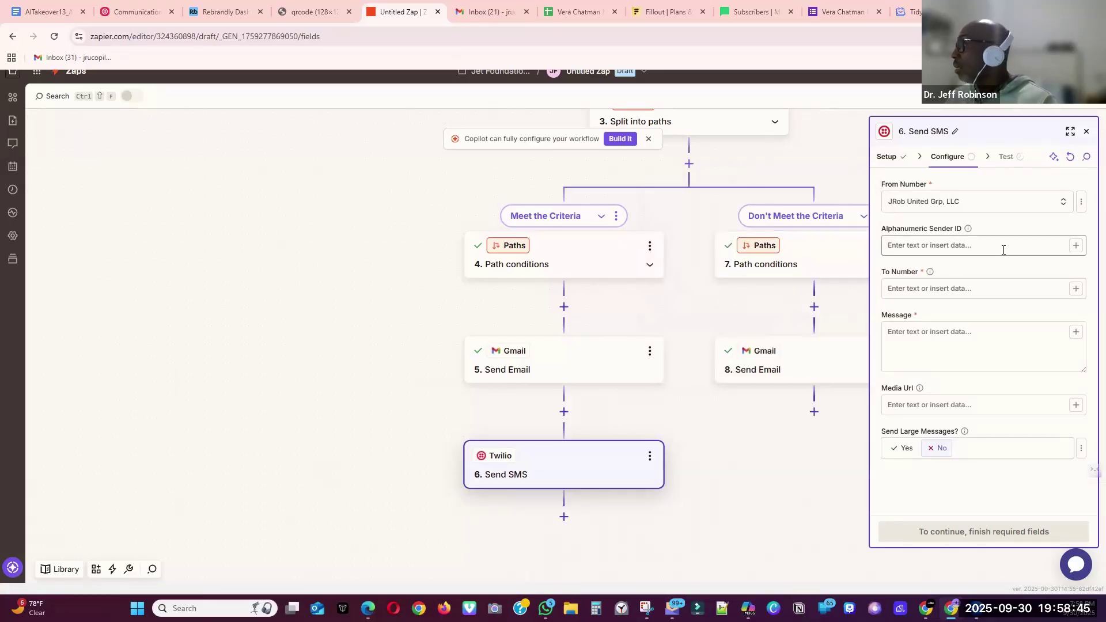
{"action": "left_click", "coordinate": [1075, 289]}
{"action": "left_click", "coordinate": [856, 393]}
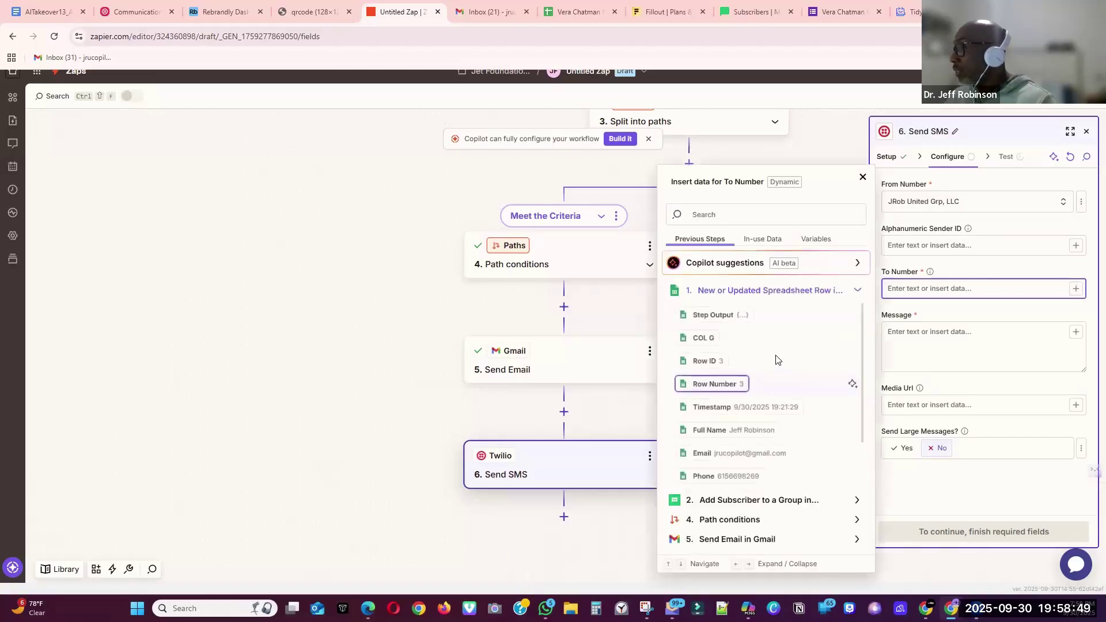
{"action": "scroll", "coordinate": [786, 427], "scroll_direction": "down", "scroll_amount": 1}
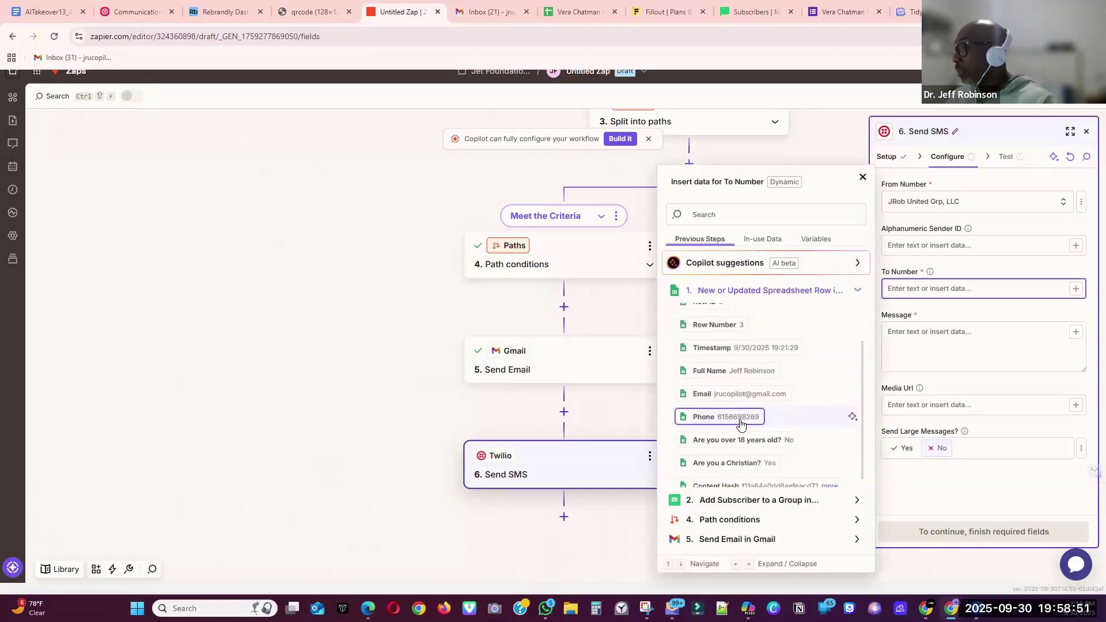
{"action": "left_click", "coordinate": [722, 418]}
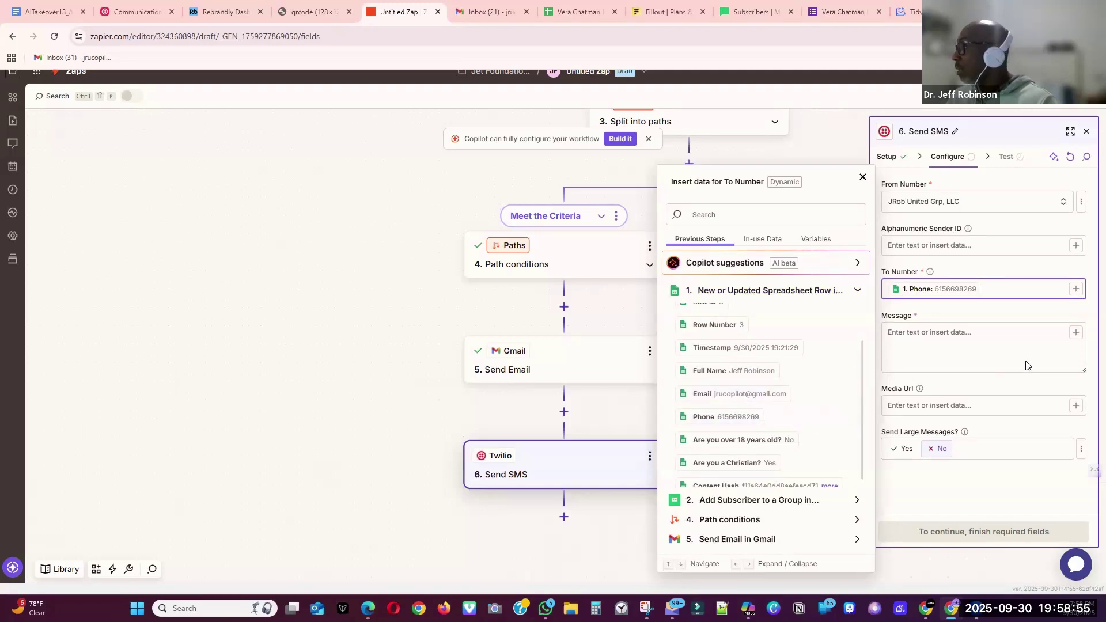
{"action": "left_click", "coordinate": [1017, 348]}
{"action": "type", "text": "Sorry Charlie, You are not saved"}
{"action": "left_click_drag", "start_coordinate": [1004, 337], "coordinate": [840, 344]}
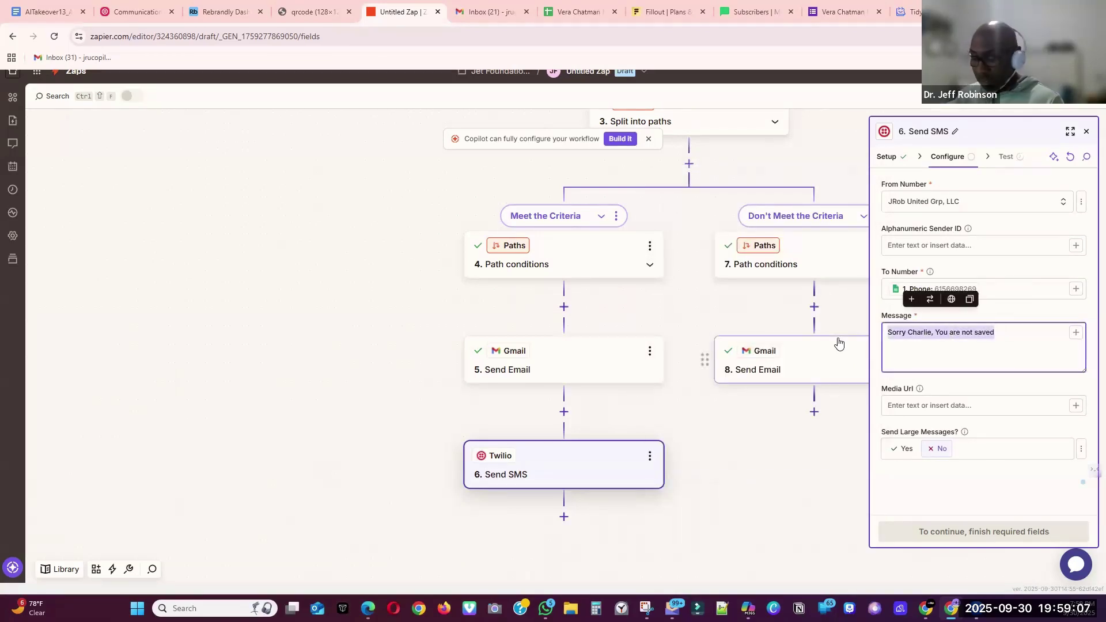
{"action": "type", "text": "Congratulations! You passed our criteria"}
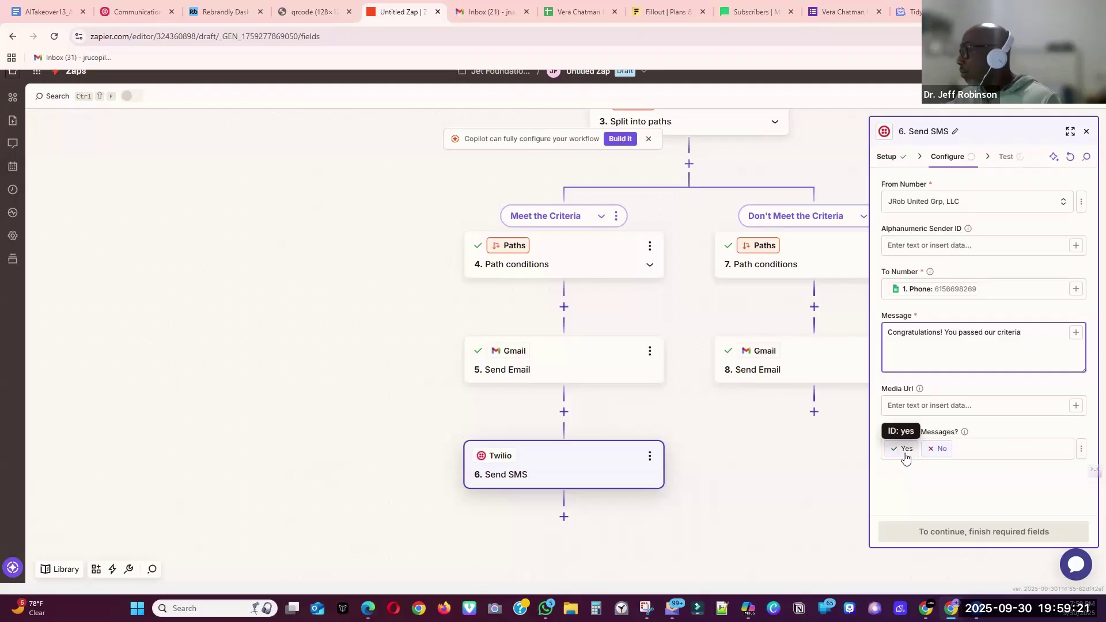
{"action": "left_click", "coordinate": [902, 448]}
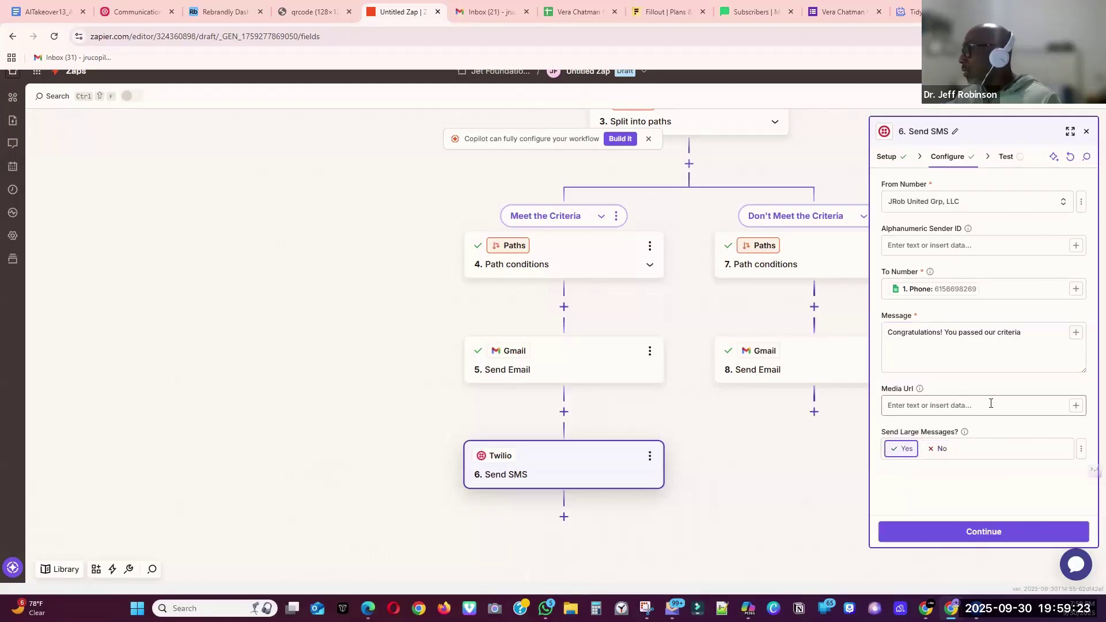
{"action": "left_click", "coordinate": [980, 408]}
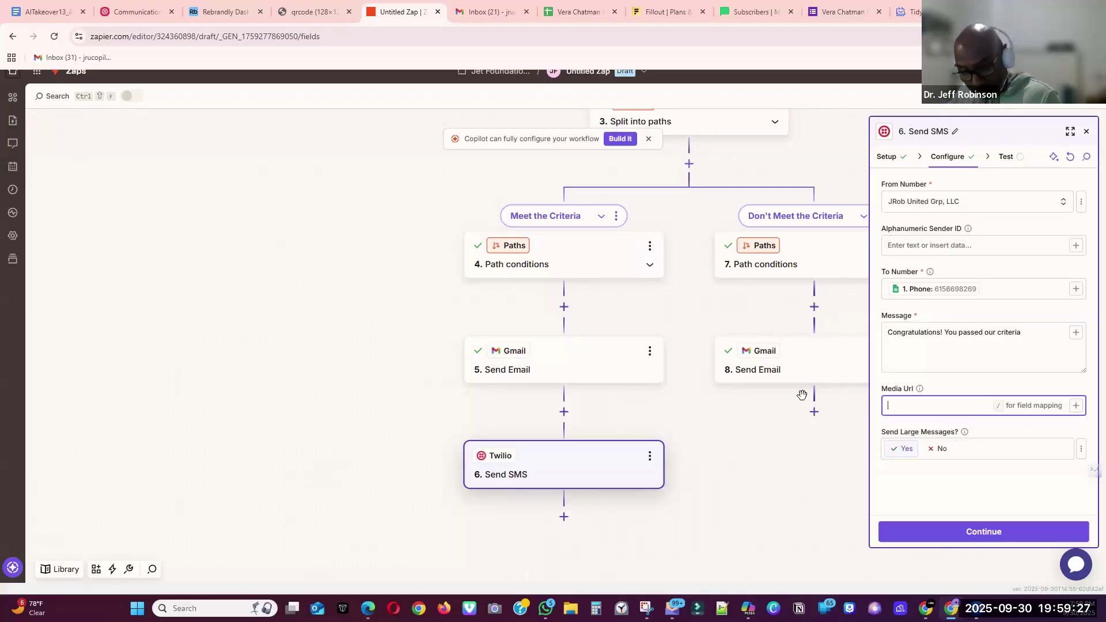
{"action": "key", "text": "super+v"}
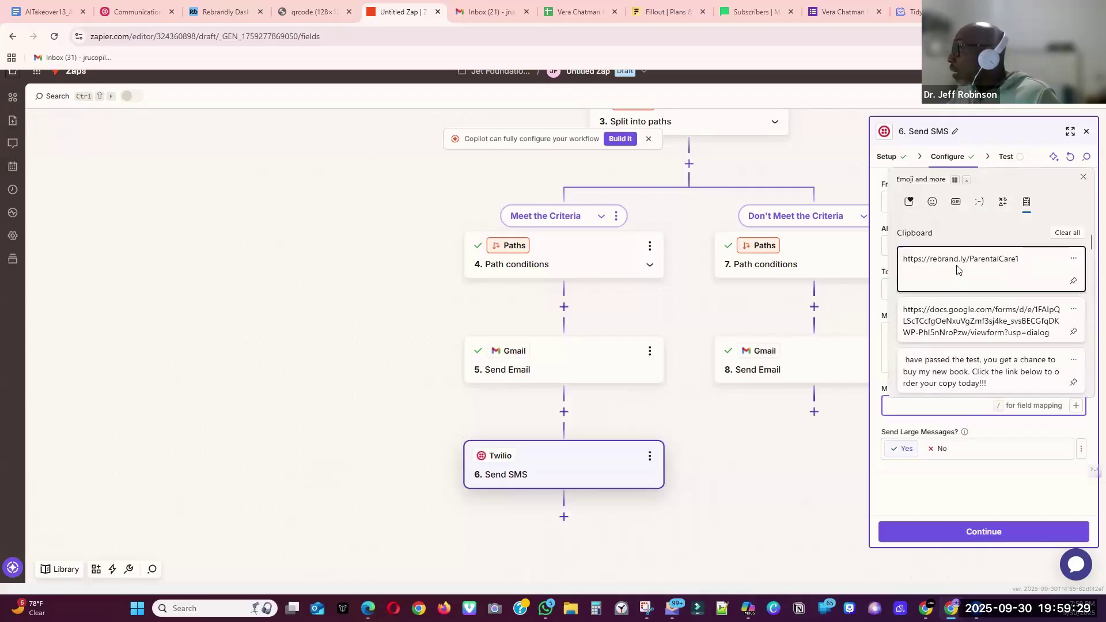
{"action": "left_click", "coordinate": [956, 268]}
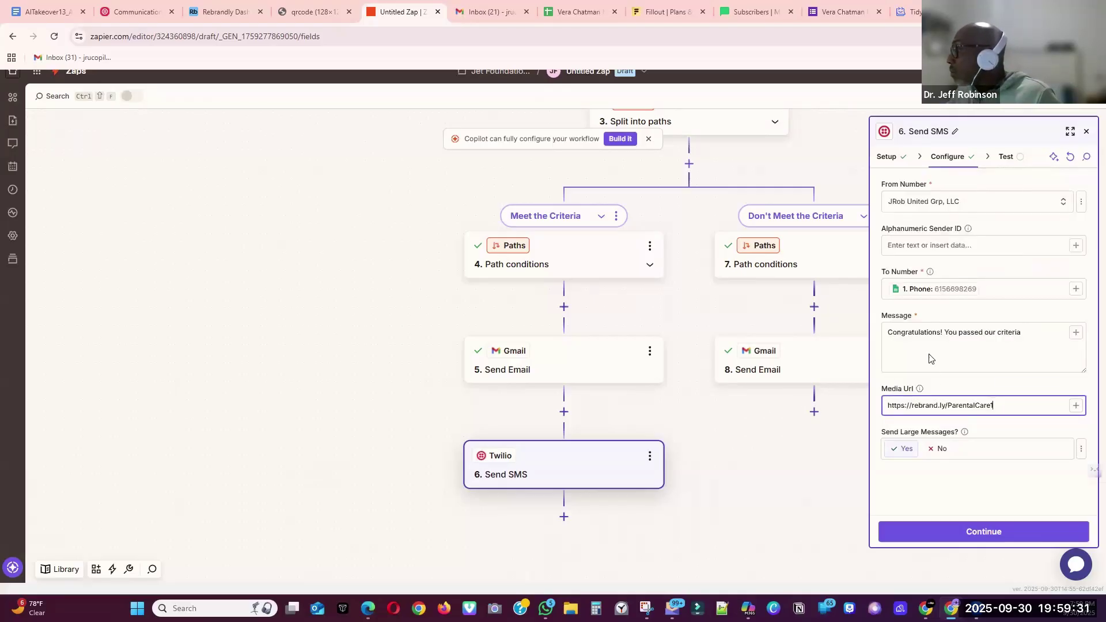
Step: Test the Send SMS step, which fails on an invalid To number
{"action": "left_click", "coordinate": [980, 536]}
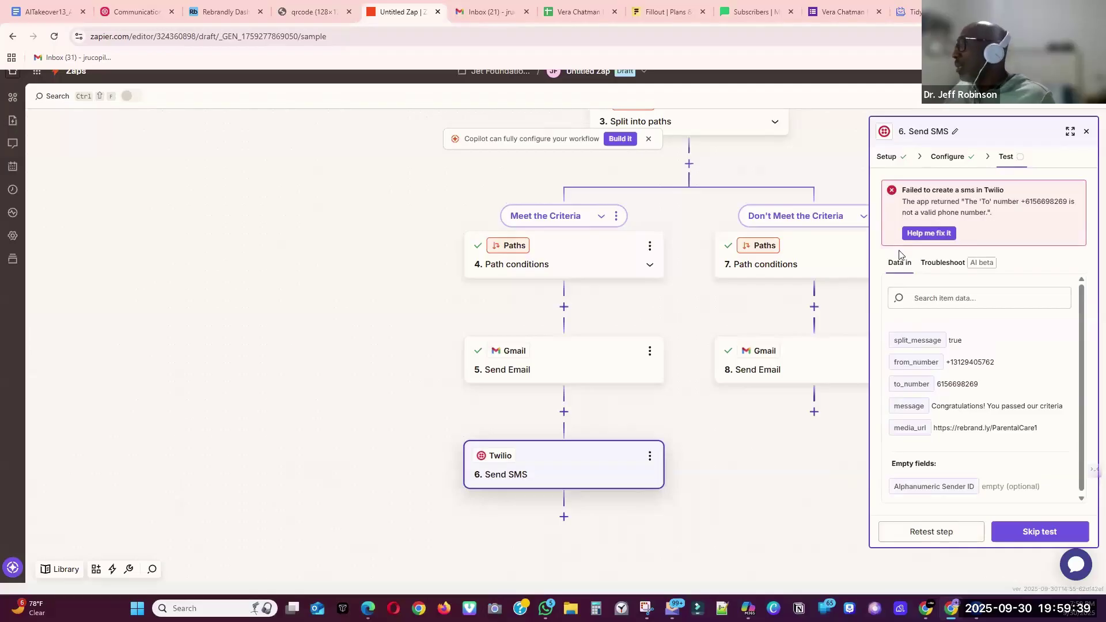
{"action": "scroll", "coordinate": [849, 352], "scroll_direction": "up", "scroll_amount": 3}
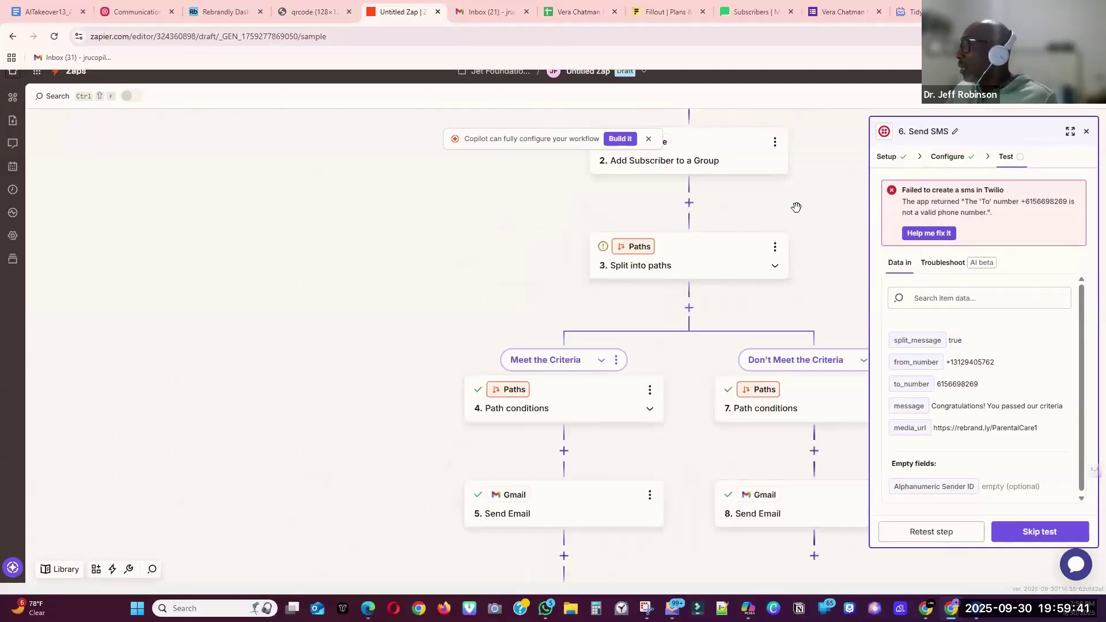
{"action": "scroll", "coordinate": [797, 207], "scroll_direction": "up", "scroll_amount": 3}
{"action": "scroll", "coordinate": [772, 153], "scroll_direction": "up", "scroll_amount": 1}
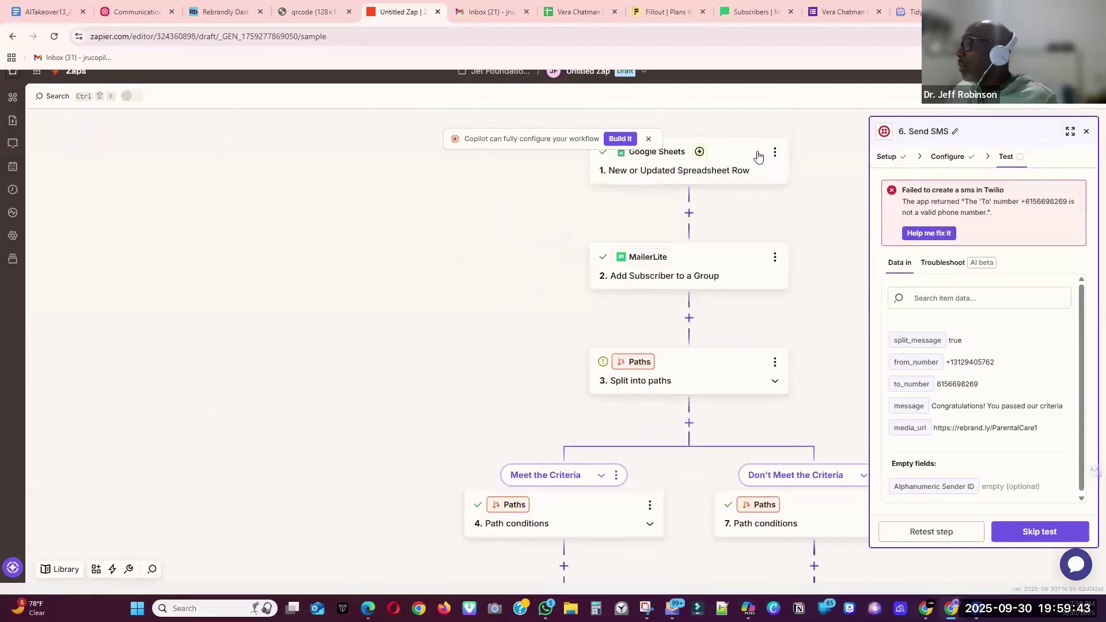
{"action": "left_click", "coordinate": [740, 169]}
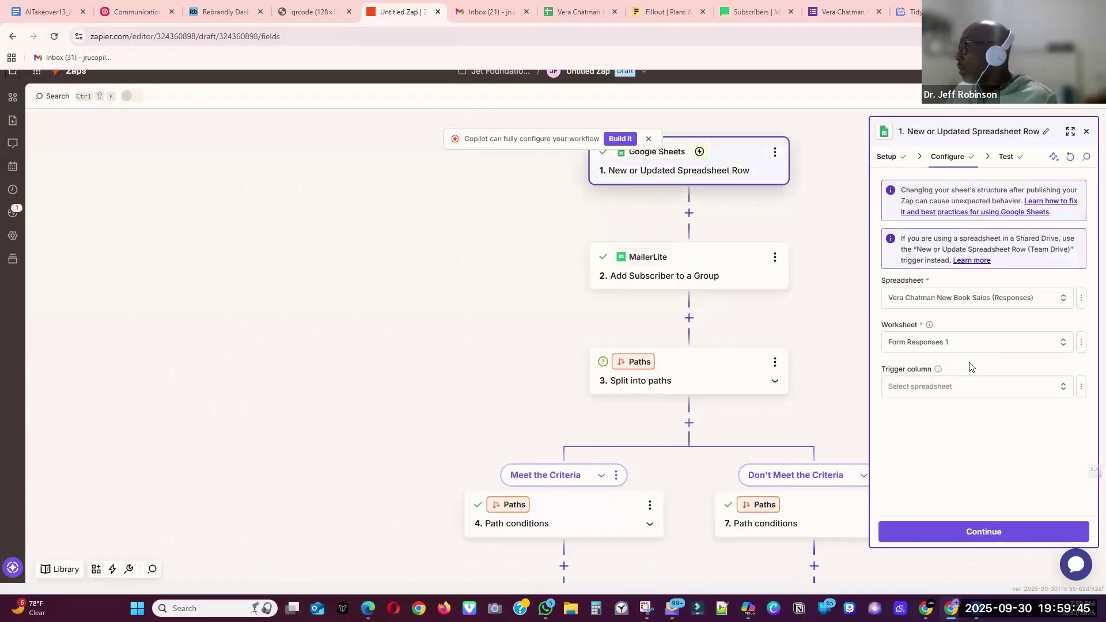
Step: Make Spreadsheet Row A the trigger's test record and carry it through MailerLite and the path conditions
{"action": "left_click", "coordinate": [887, 158]}
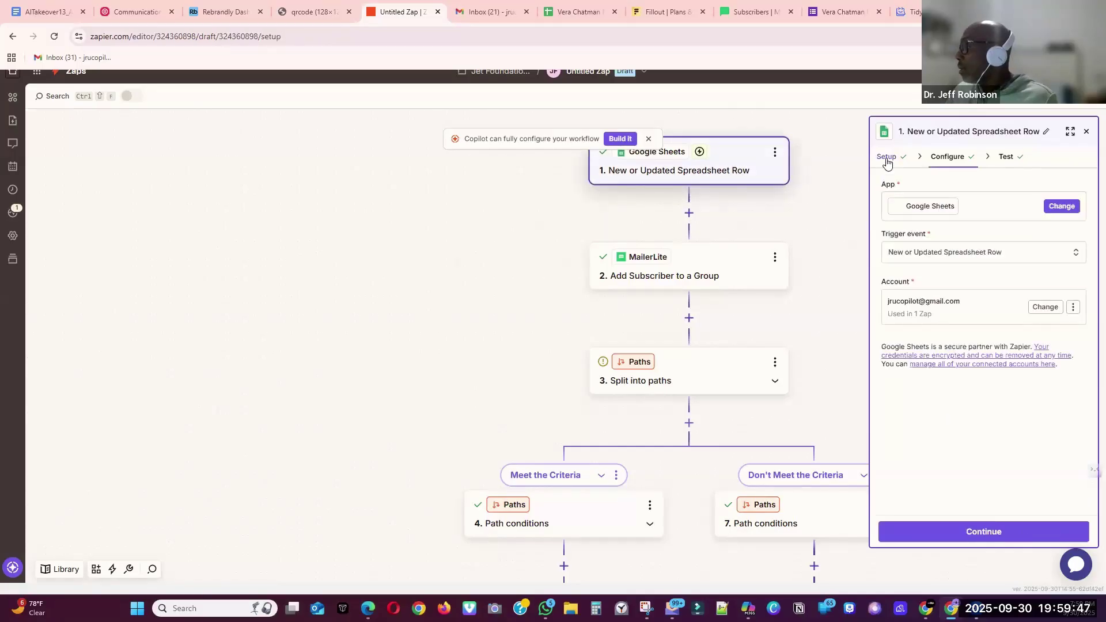
{"action": "left_click", "coordinate": [947, 161]}
{"action": "left_click", "coordinate": [1000, 161]}
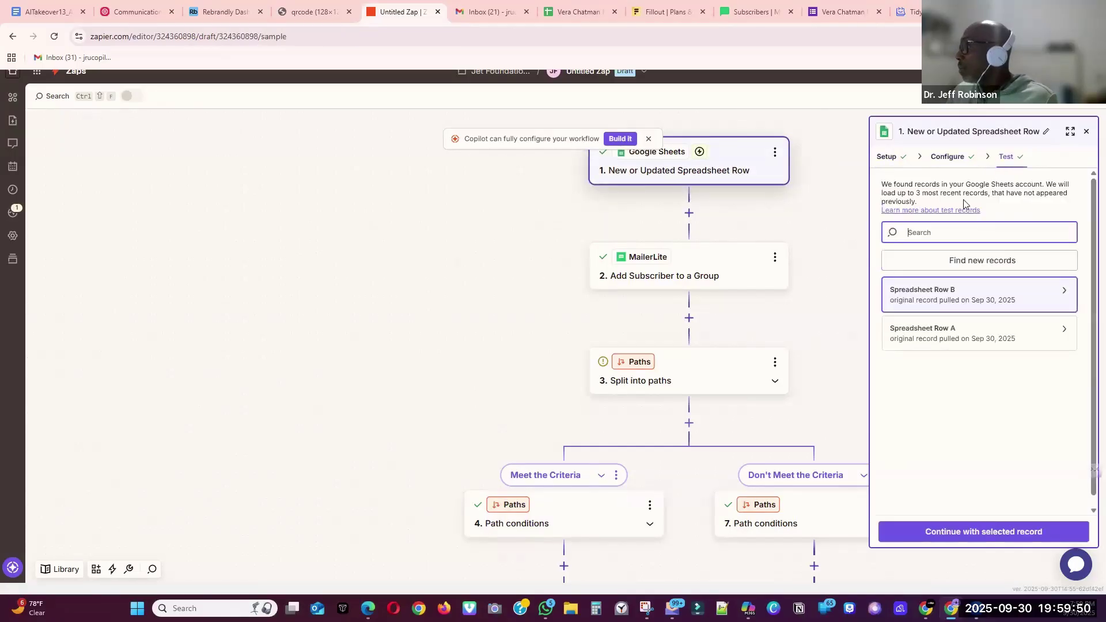
{"action": "left_click", "coordinate": [946, 338]}
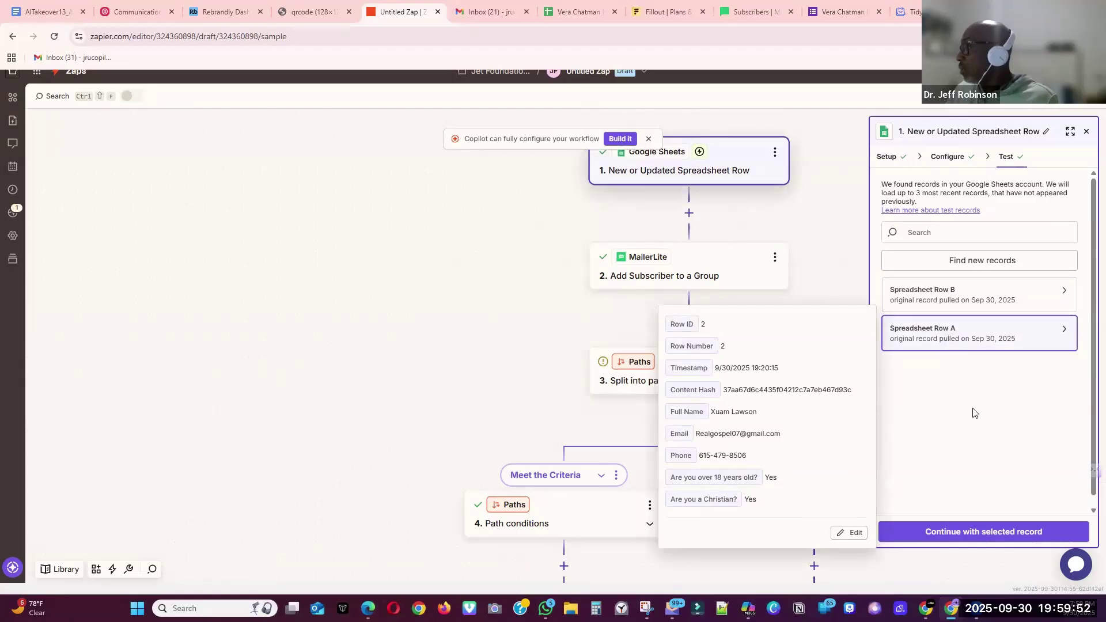
{"action": "left_click", "coordinate": [975, 533]}
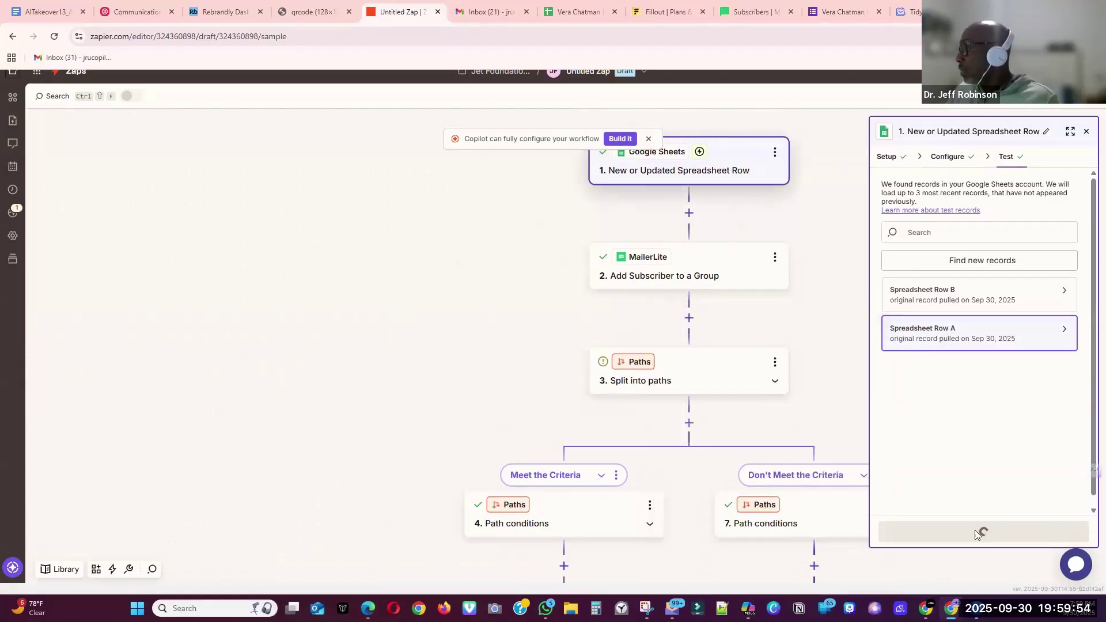
{"action": "left_click", "coordinate": [975, 532]}
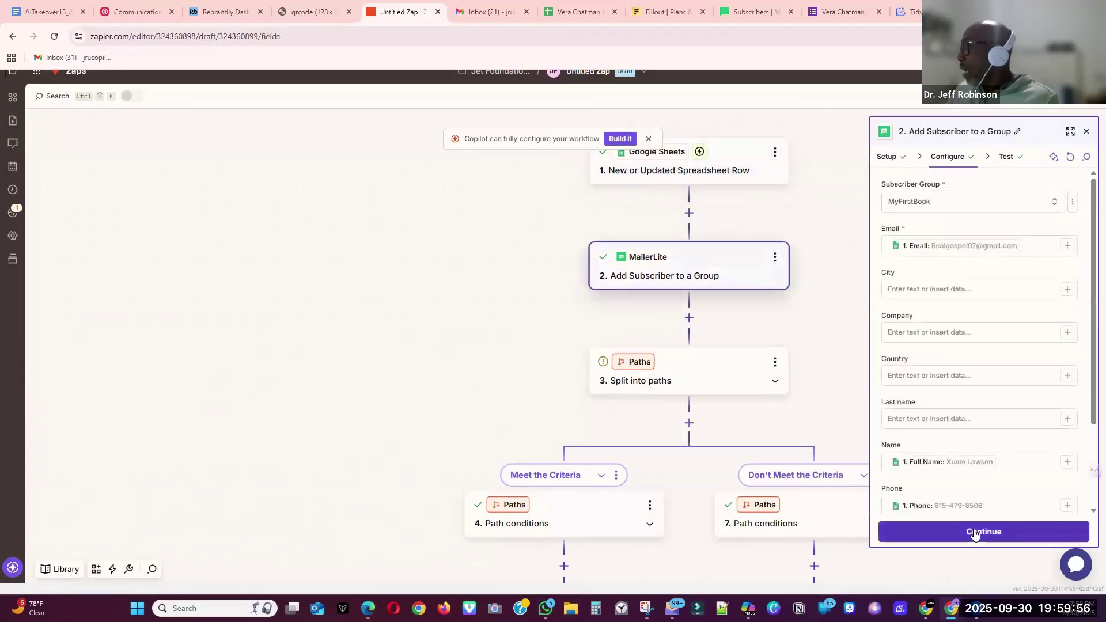
{"action": "left_click", "coordinate": [976, 533]}
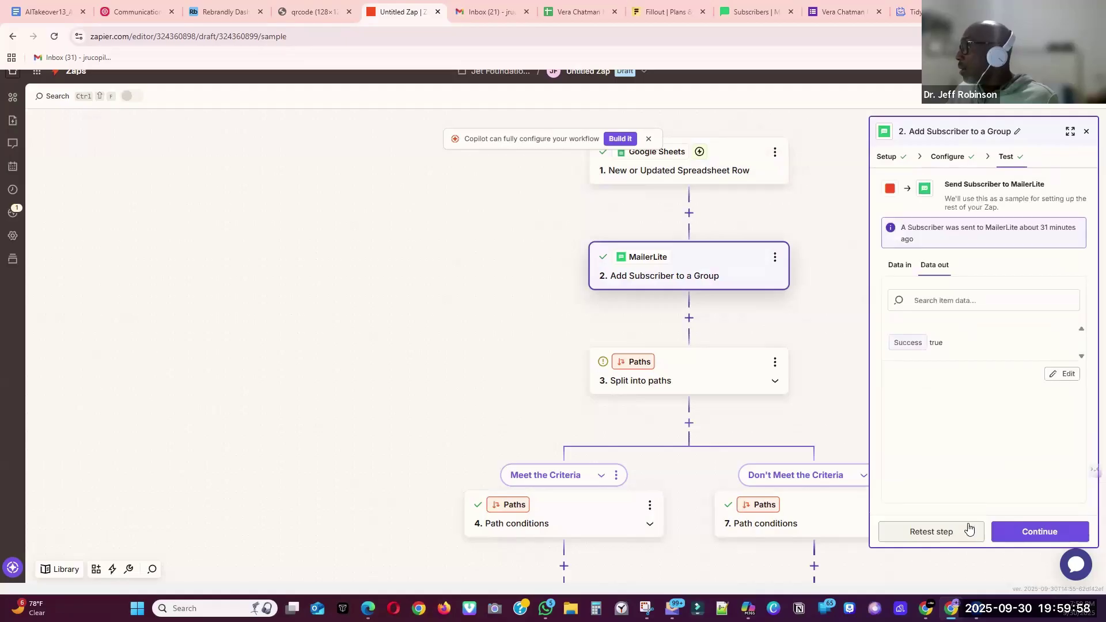
{"action": "left_click", "coordinate": [1029, 531]}
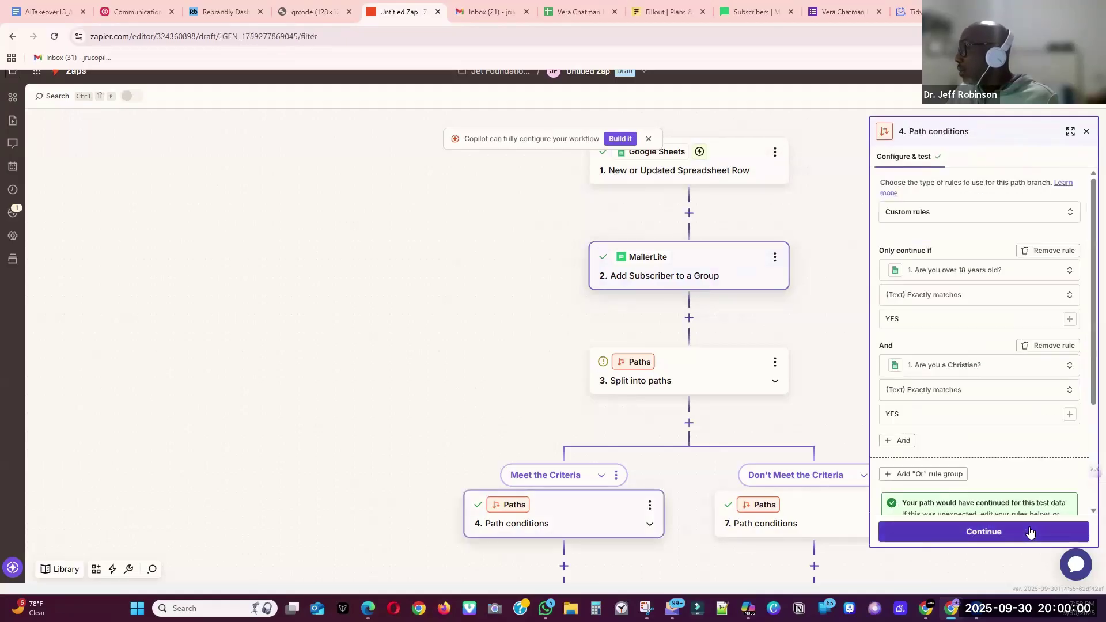
{"action": "left_click", "coordinate": [1030, 532]}
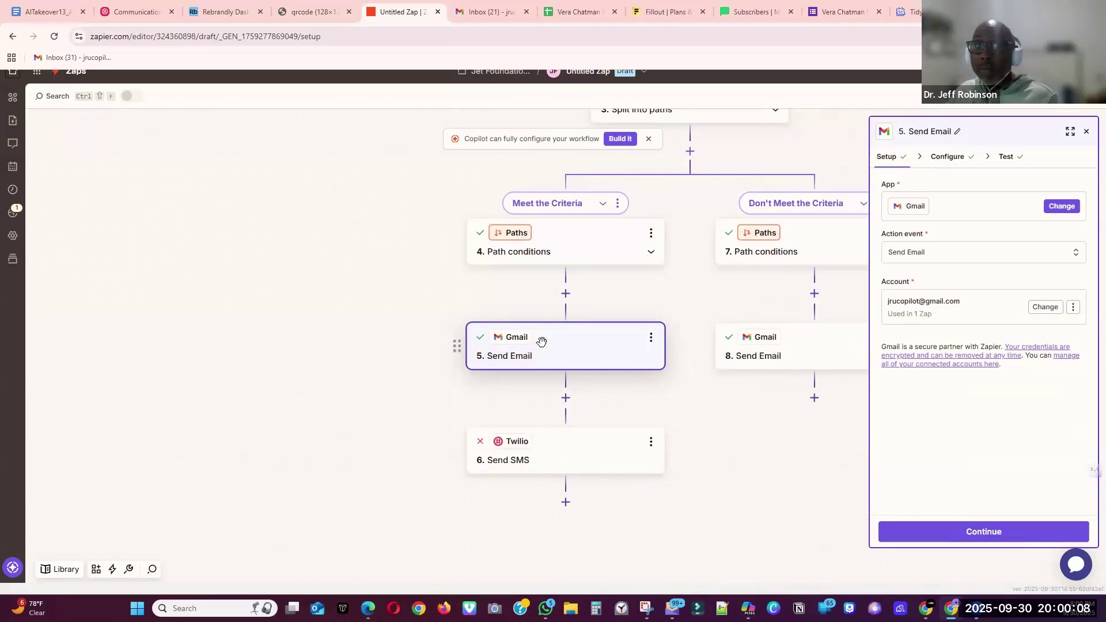
Step: Retest Send Email and Send SMS with Row A's data; the SMS still fails on an invalid To number
{"action": "left_click", "coordinate": [979, 536]}
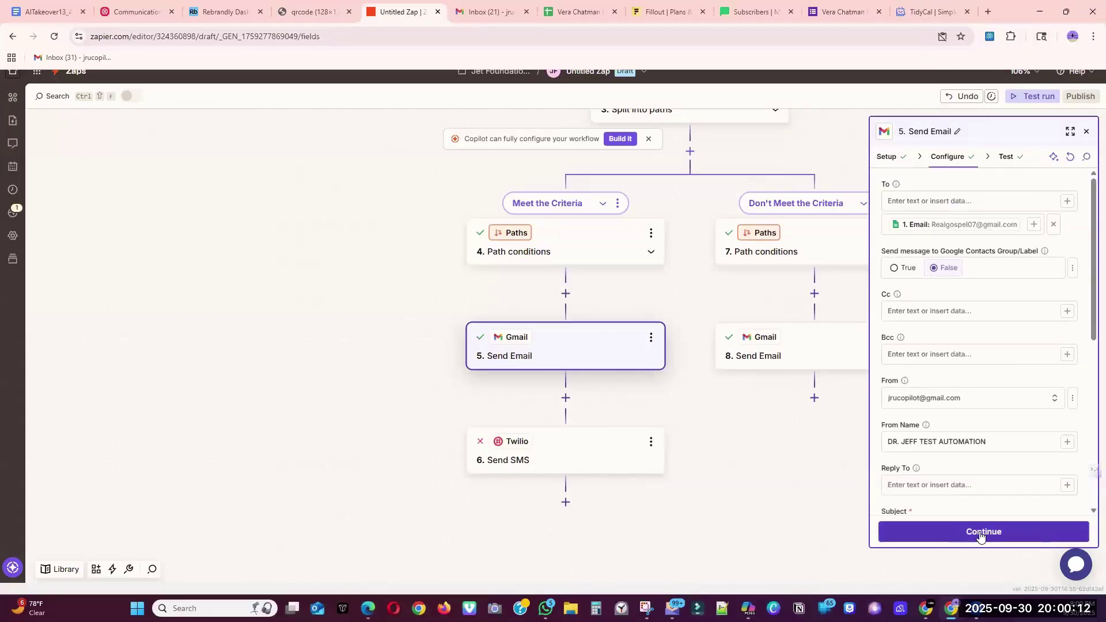
{"action": "left_click", "coordinate": [981, 535]}
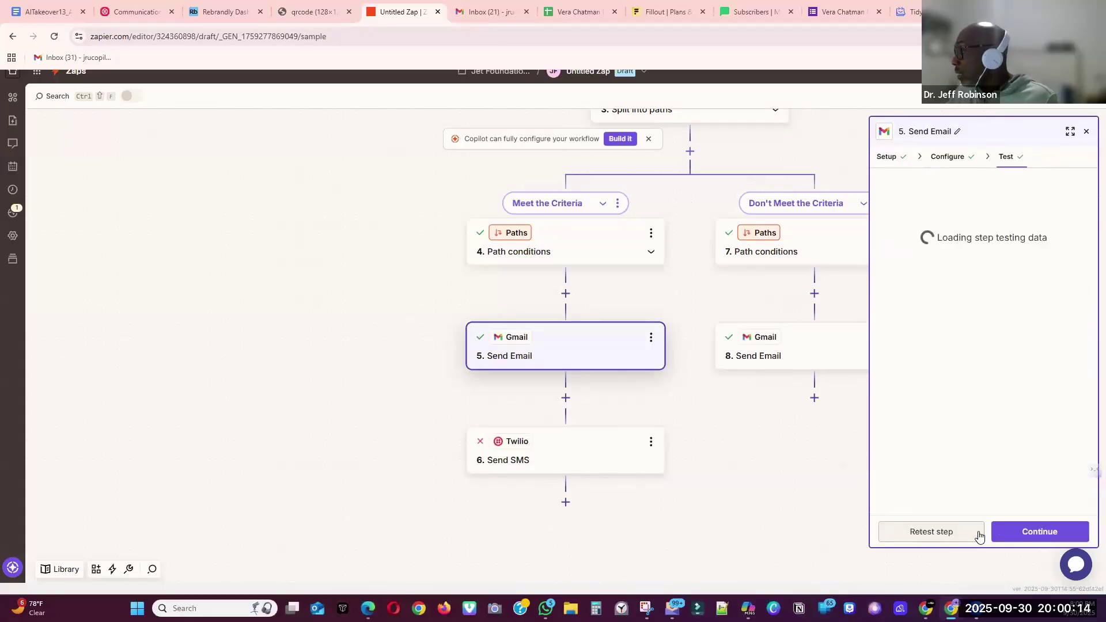
{"action": "left_click", "coordinate": [1031, 536]}
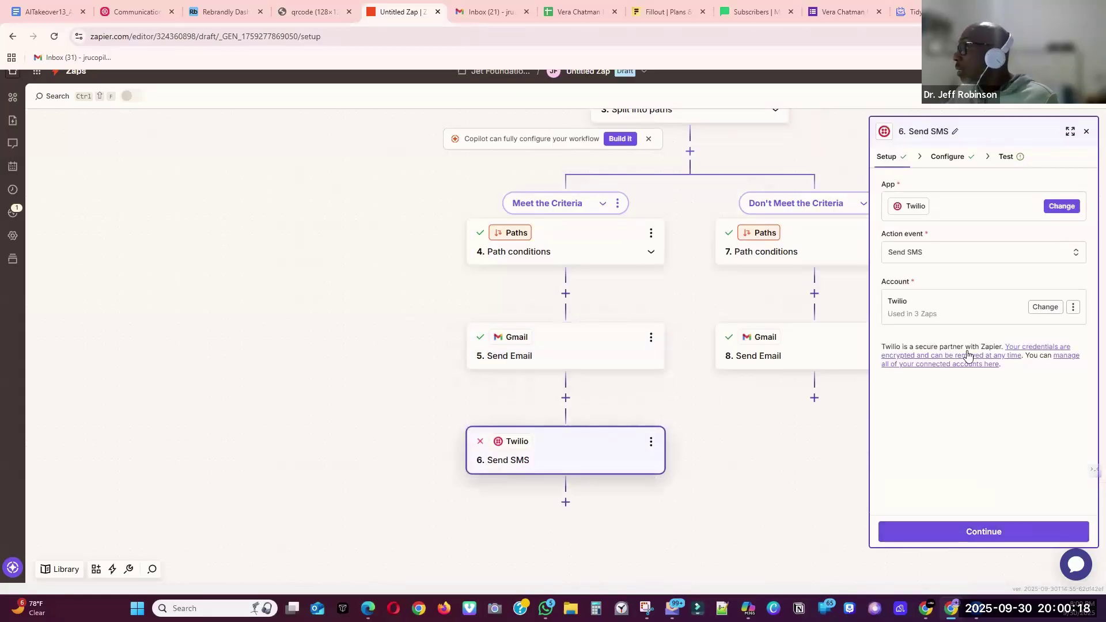
{"action": "left_click", "coordinate": [962, 533]}
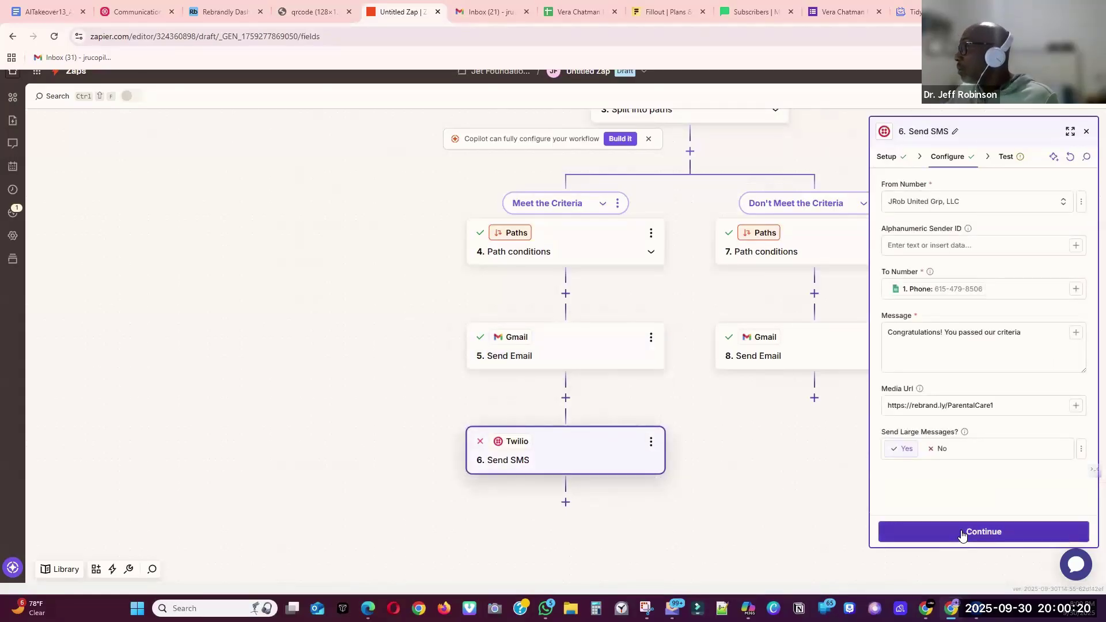
{"action": "left_click", "coordinate": [969, 533]}
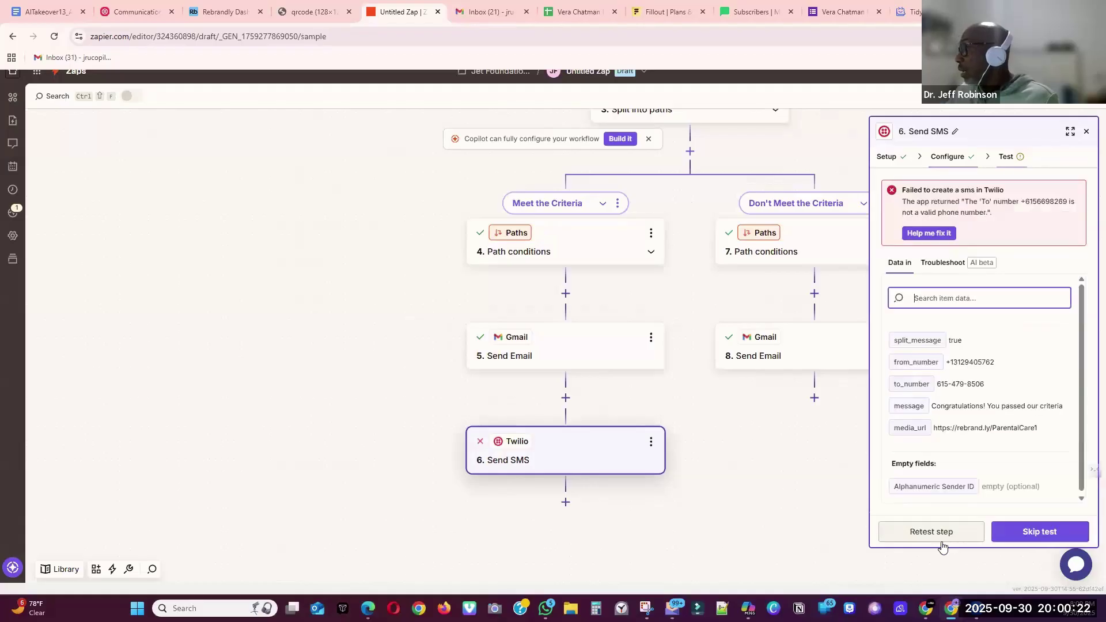
{"action": "left_click", "coordinate": [926, 539]}
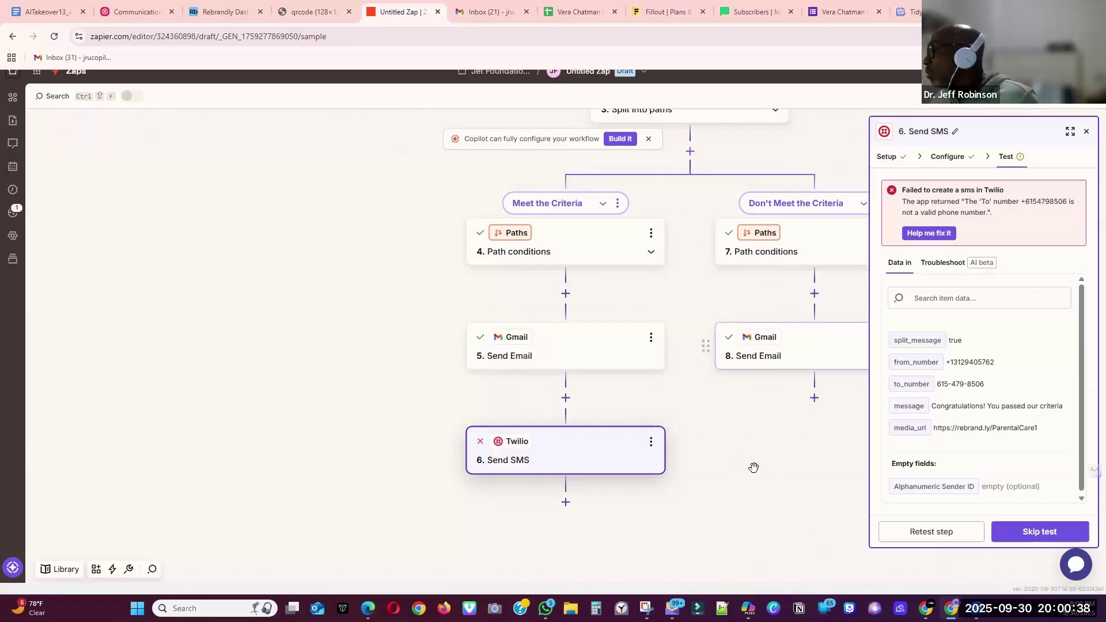
{"action": "scroll", "coordinate": [761, 461], "scroll_direction": "up", "scroll_amount": 1}
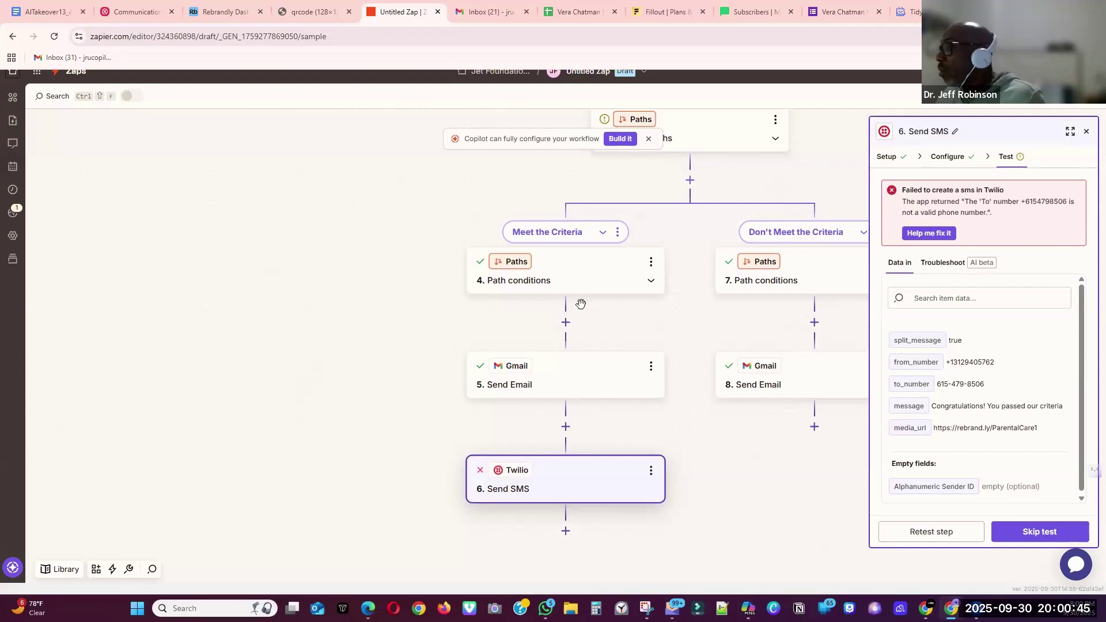
{"action": "scroll", "coordinate": [555, 185], "scroll_direction": "up", "scroll_amount": 2}
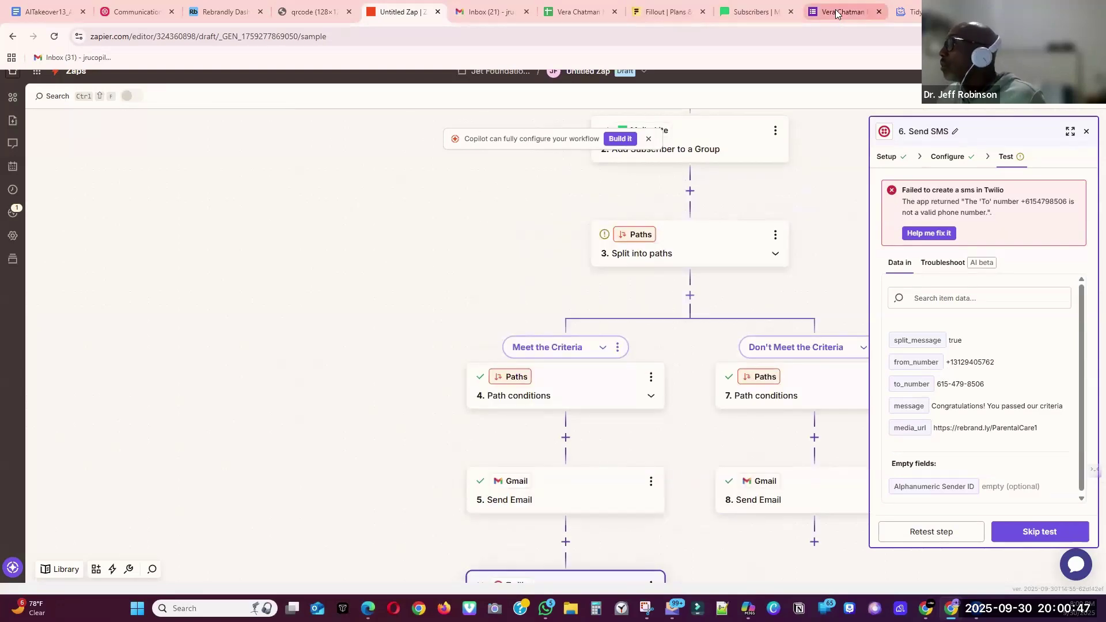
Step: Reopen the book-sales form from the Google Forms home page and scroll to its Full Name, Email and Phone questions
{"action": "left_click", "coordinate": [835, 9]}
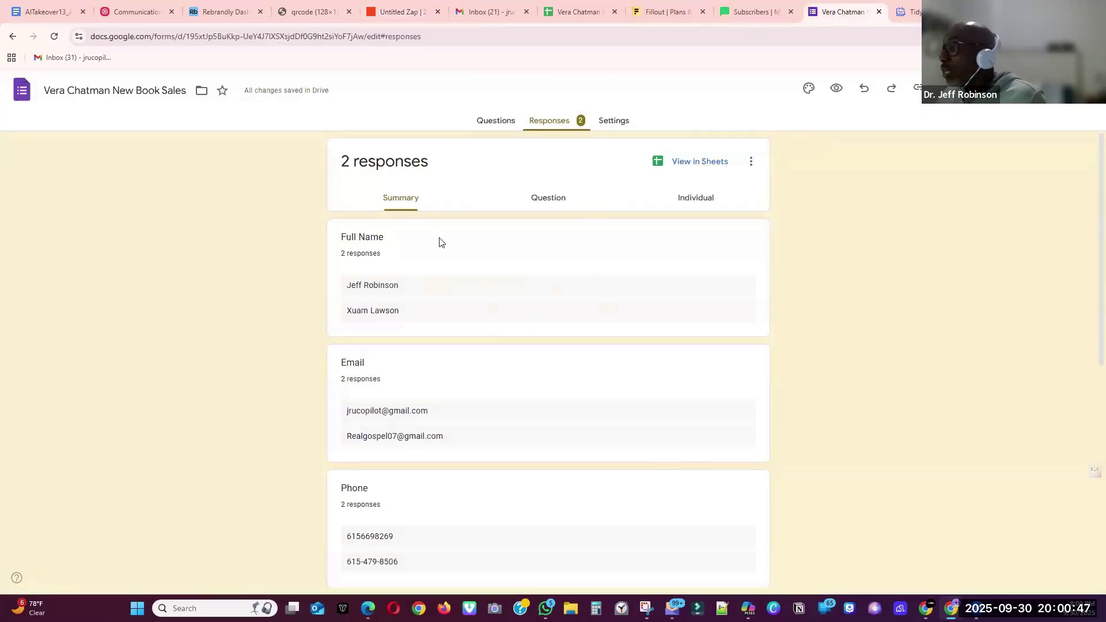
{"action": "left_click", "coordinate": [494, 122]}
{"action": "scroll", "coordinate": [435, 395], "scroll_direction": "down", "scroll_amount": 3}
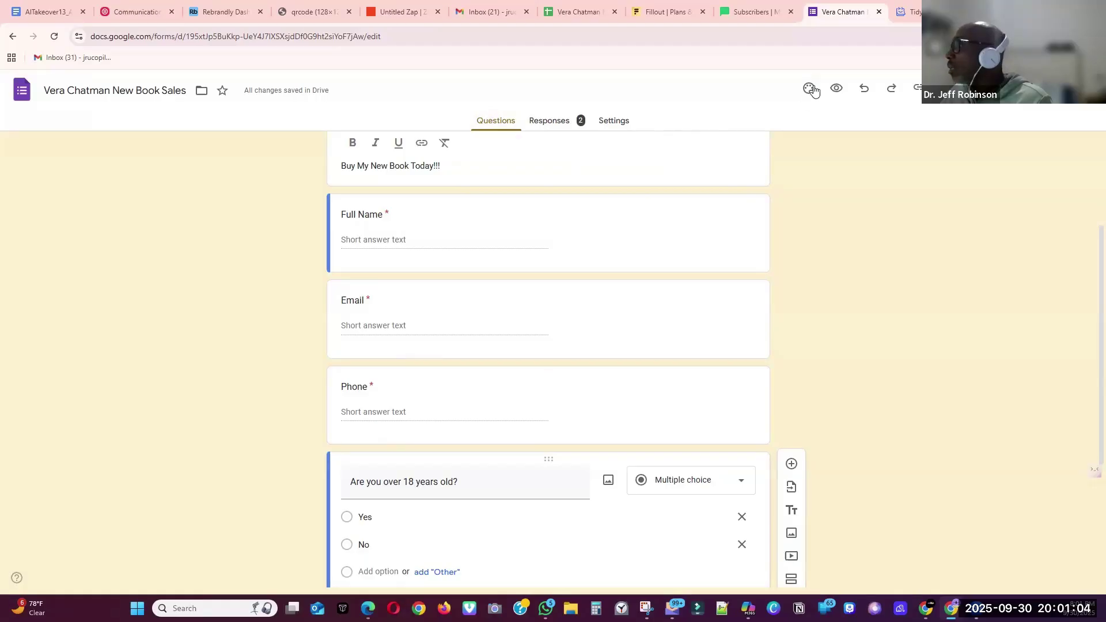
{"action": "left_click", "coordinate": [483, 12]}
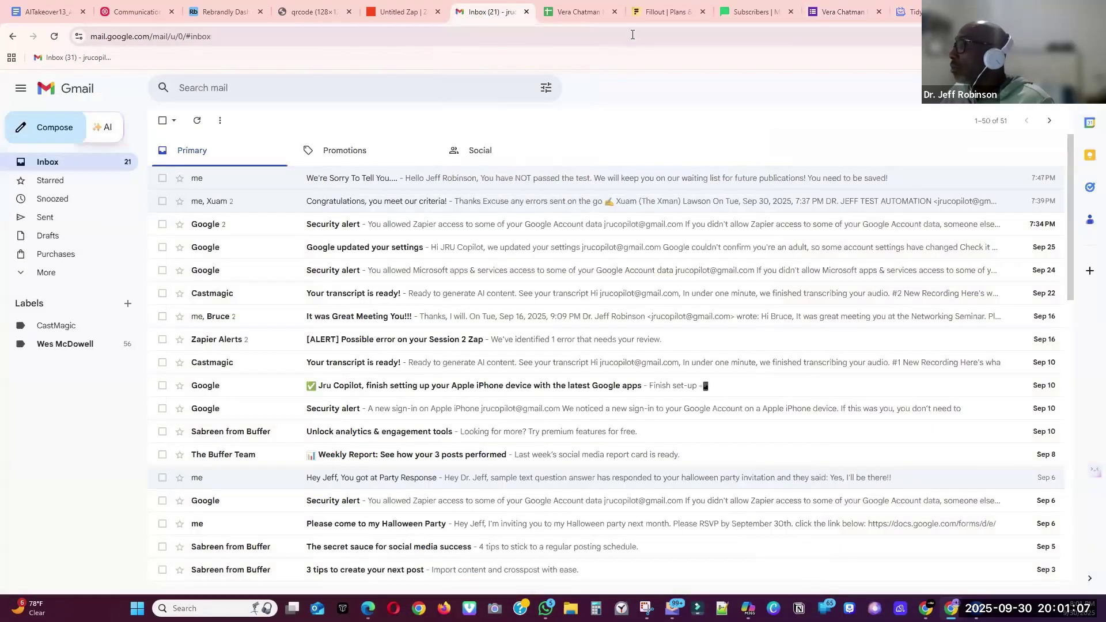
{"action": "left_click", "coordinate": [839, 13]}
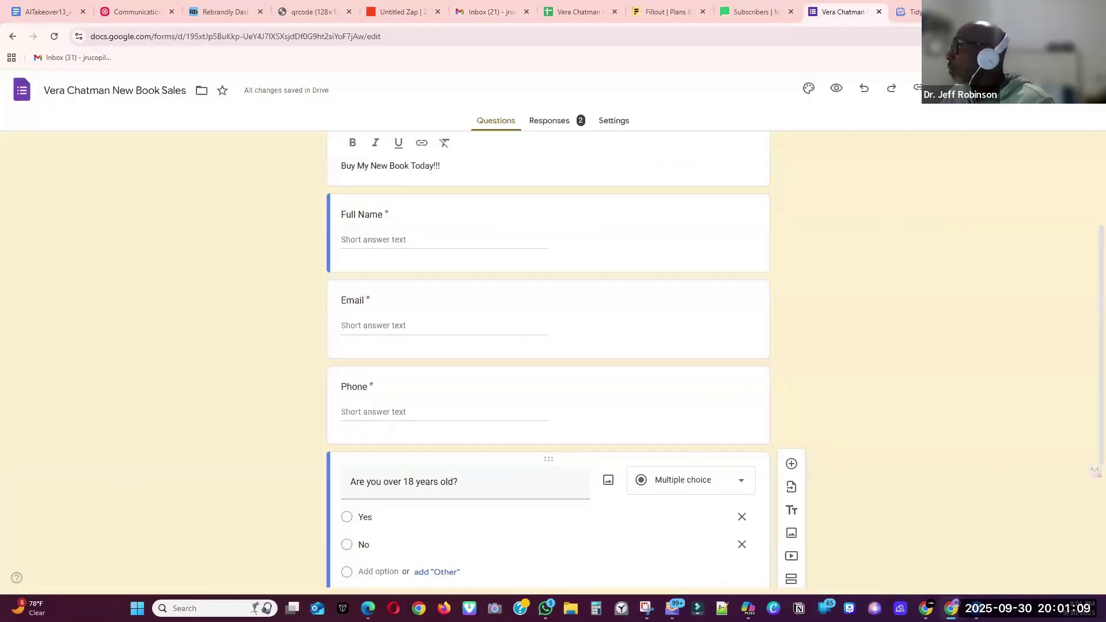
{"action": "left_click", "coordinate": [1055, 107]}
{"action": "left_click", "coordinate": [471, 14]}
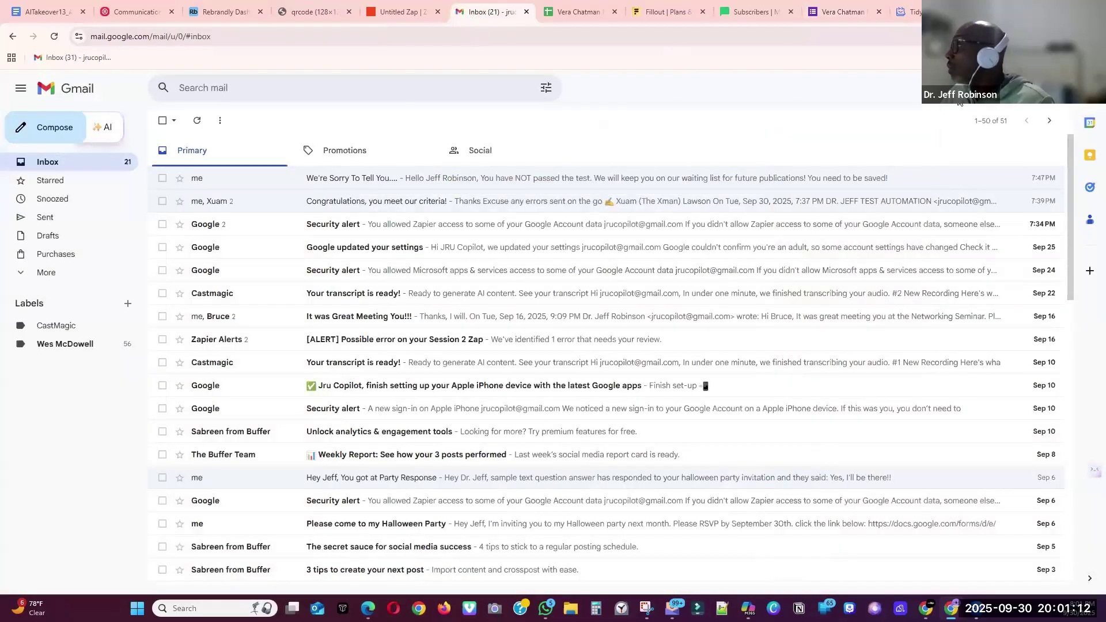
{"action": "left_click", "coordinate": [1049, 88]}
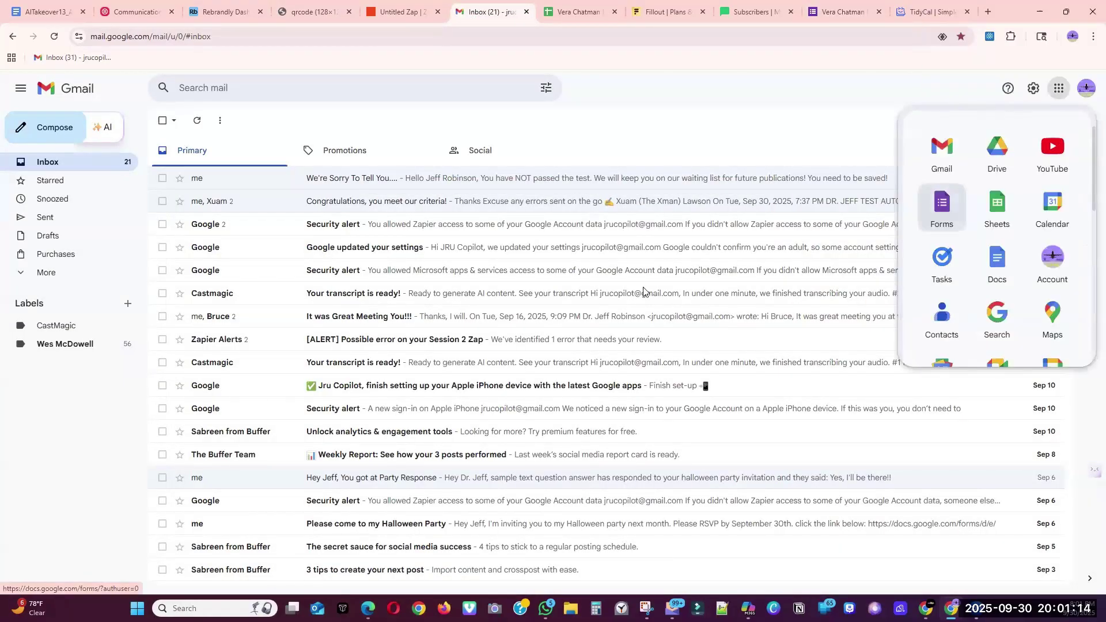
{"action": "left_click", "coordinate": [942, 208]}
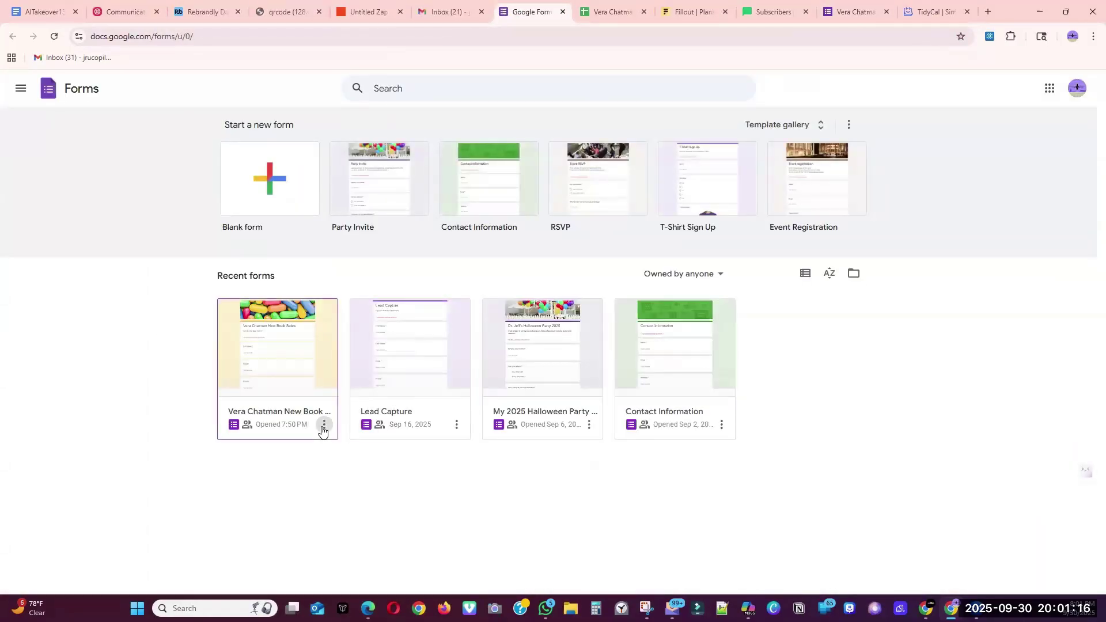
{"action": "left_click", "coordinate": [324, 424]}
{"action": "left_click", "coordinate": [289, 373]}
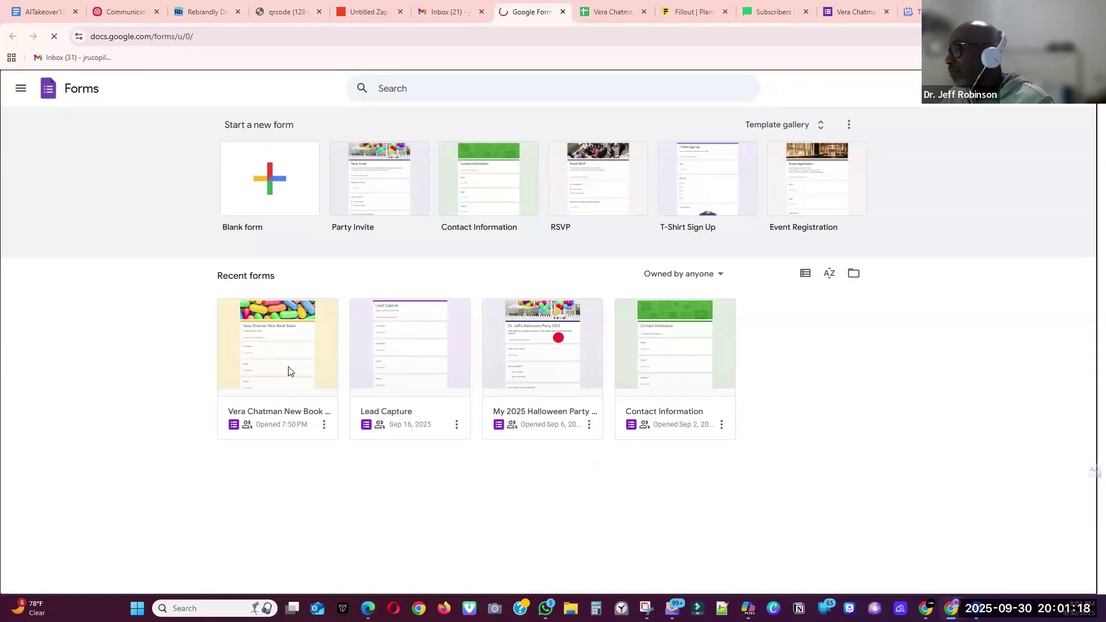
{"action": "scroll", "coordinate": [438, 409], "scroll_direction": "down", "scroll_amount": 4}
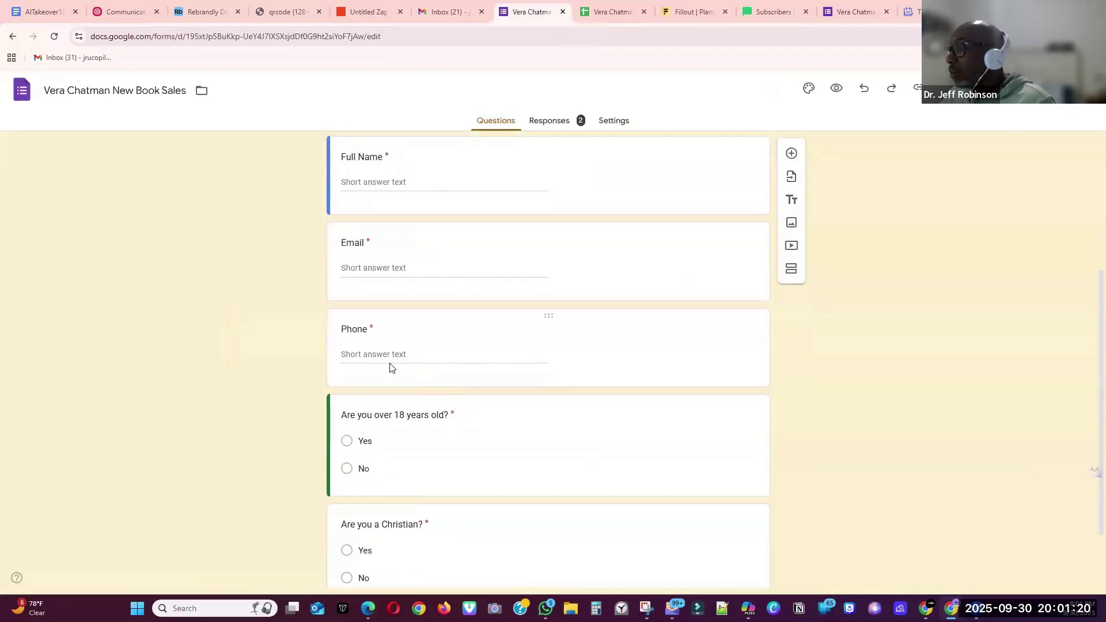
Step: Give the Phone question a description showing an example digits-only number with leading country code 1
{"action": "left_click", "coordinate": [369, 367]}
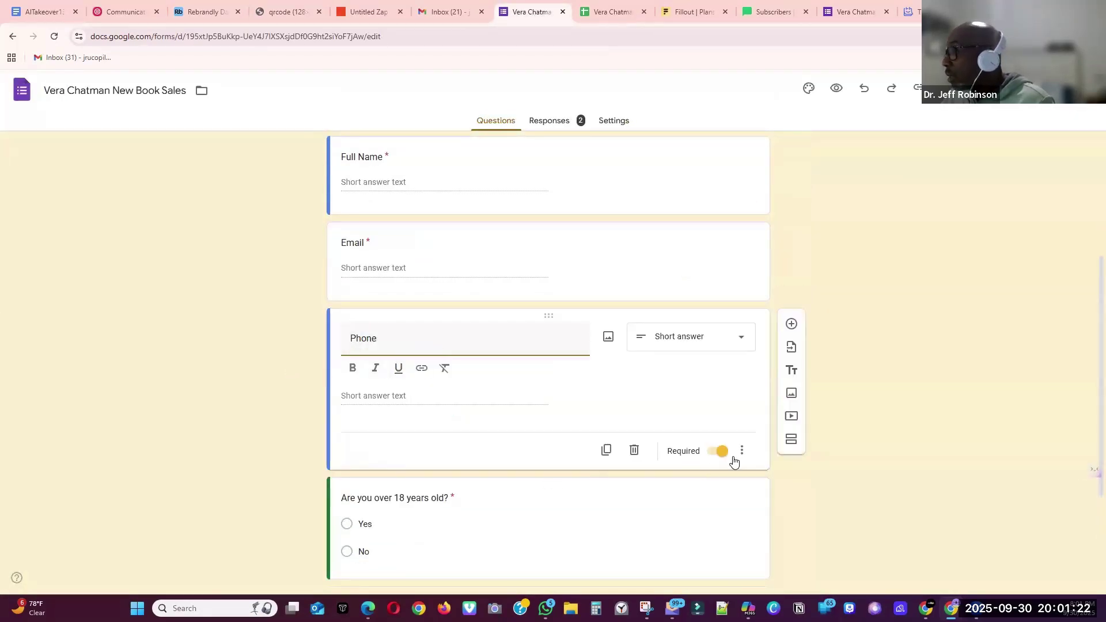
{"action": "left_click", "coordinate": [742, 451]}
{"action": "left_click", "coordinate": [790, 494]}
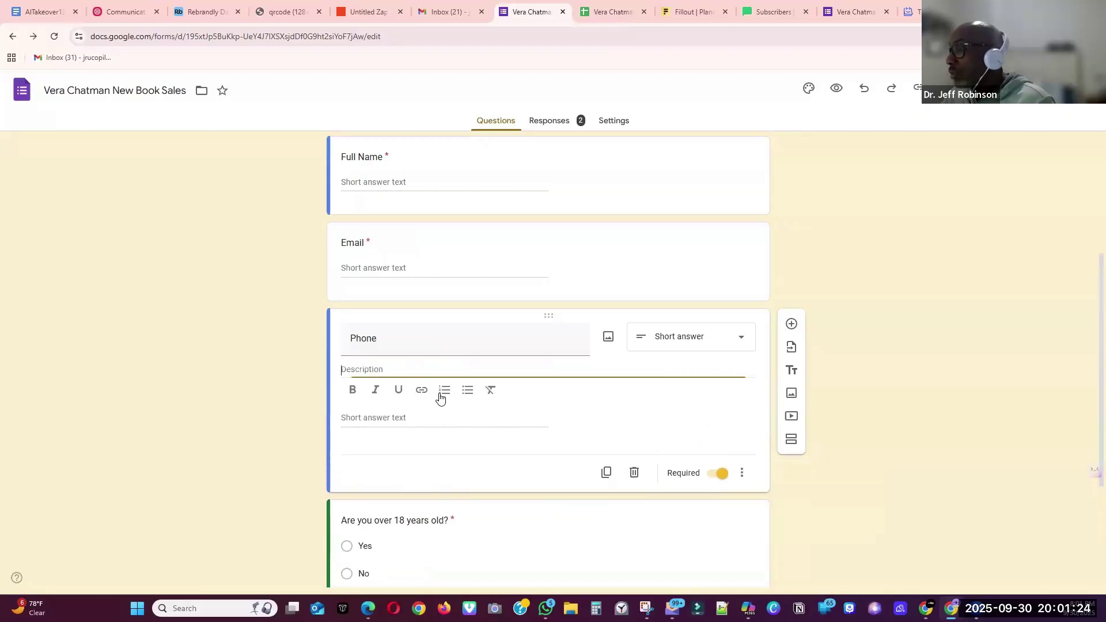
{"action": "type", "text": "Exampl"}
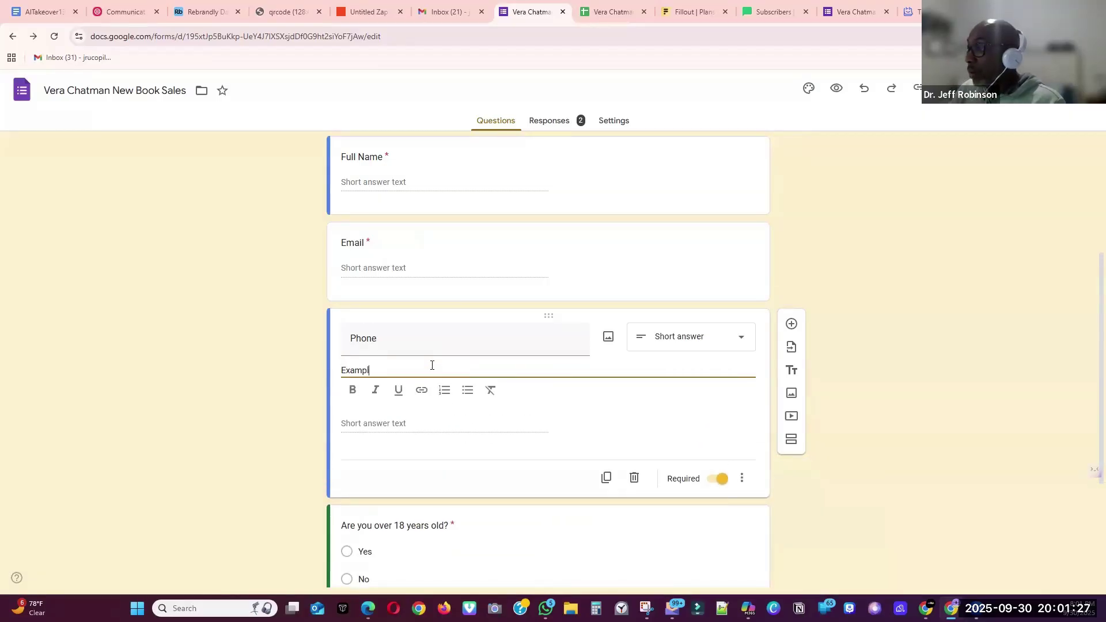
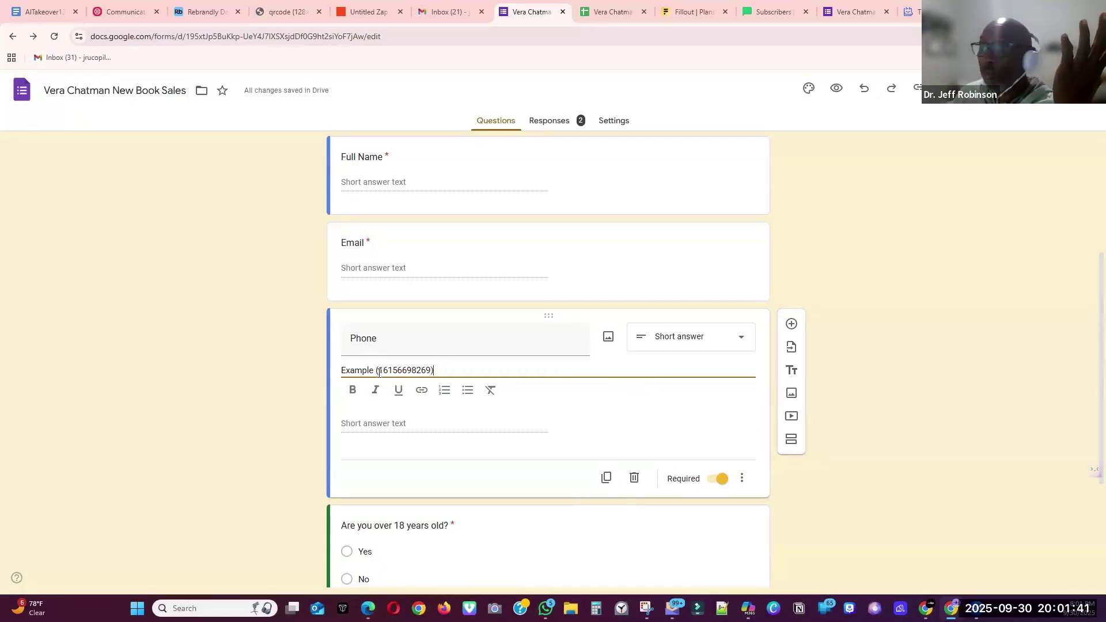
{"action": "scroll", "coordinate": [552, 141], "scroll_direction": "up", "scroll_amount": 4}
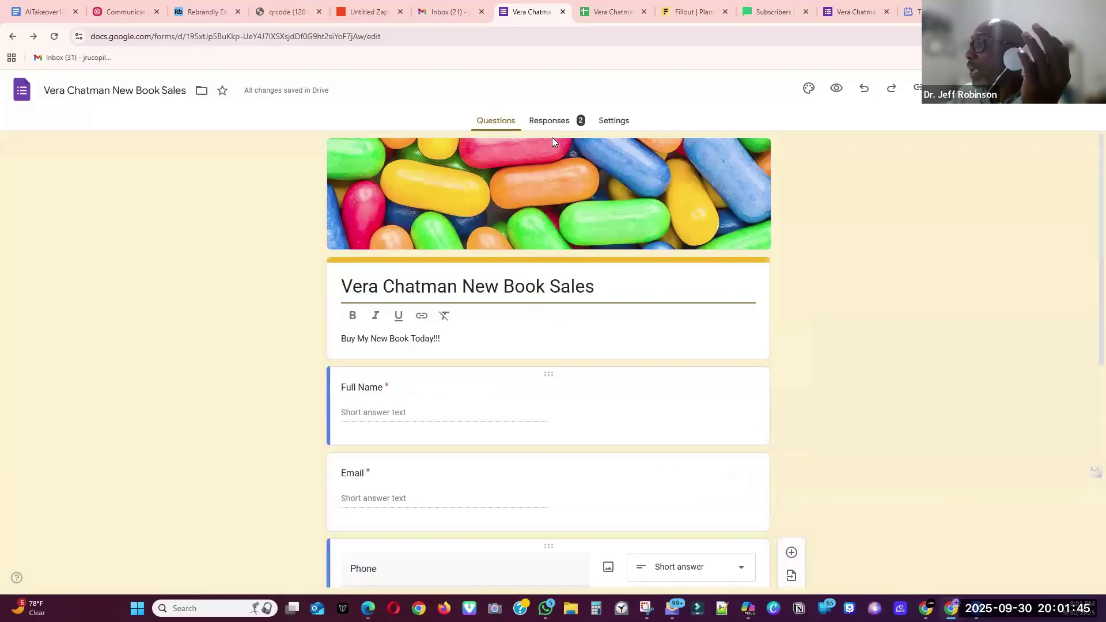
{"action": "left_click", "coordinate": [610, 12]}
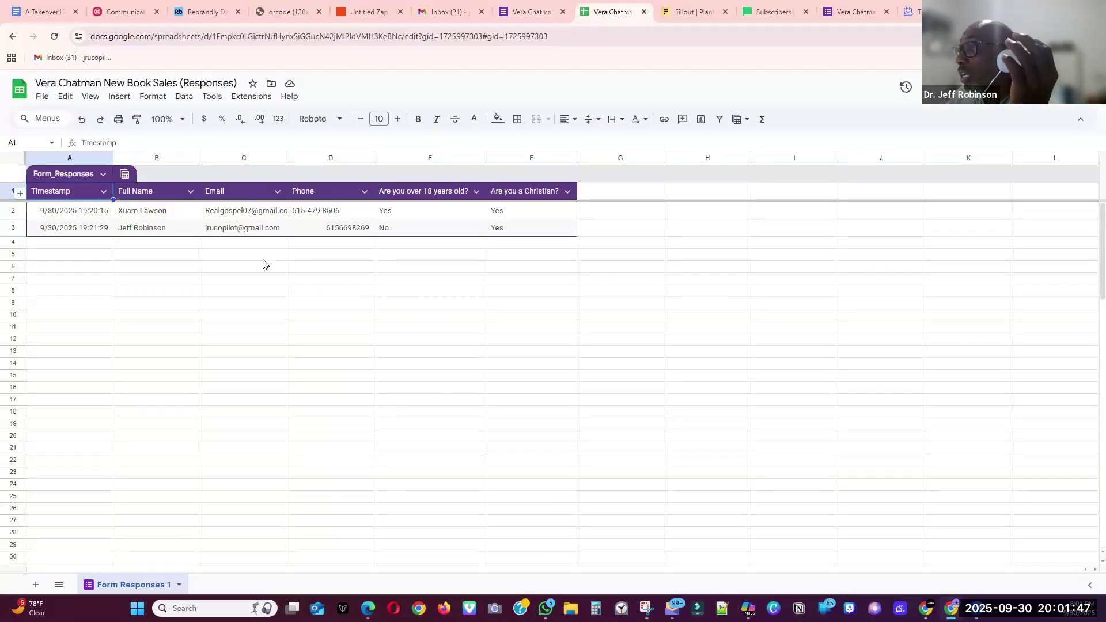
Step: Retype the phone number in D2 as 11 digits with a leading 1 and no dashes
{"action": "left_click", "coordinate": [340, 228]}
{"action": "double_click", "coordinate": [290, 209]}
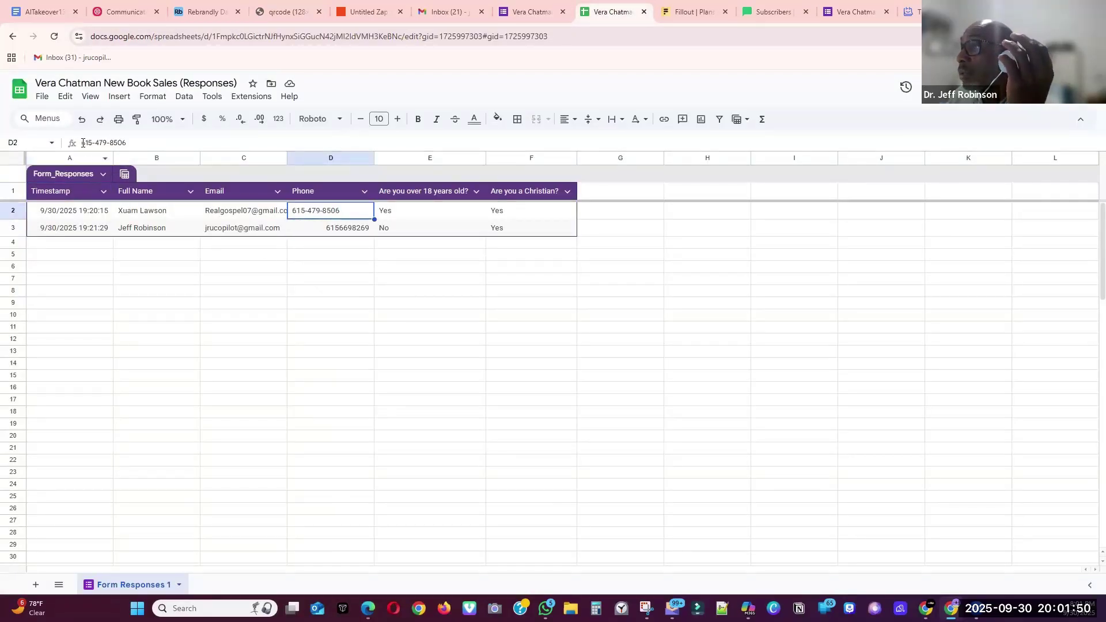
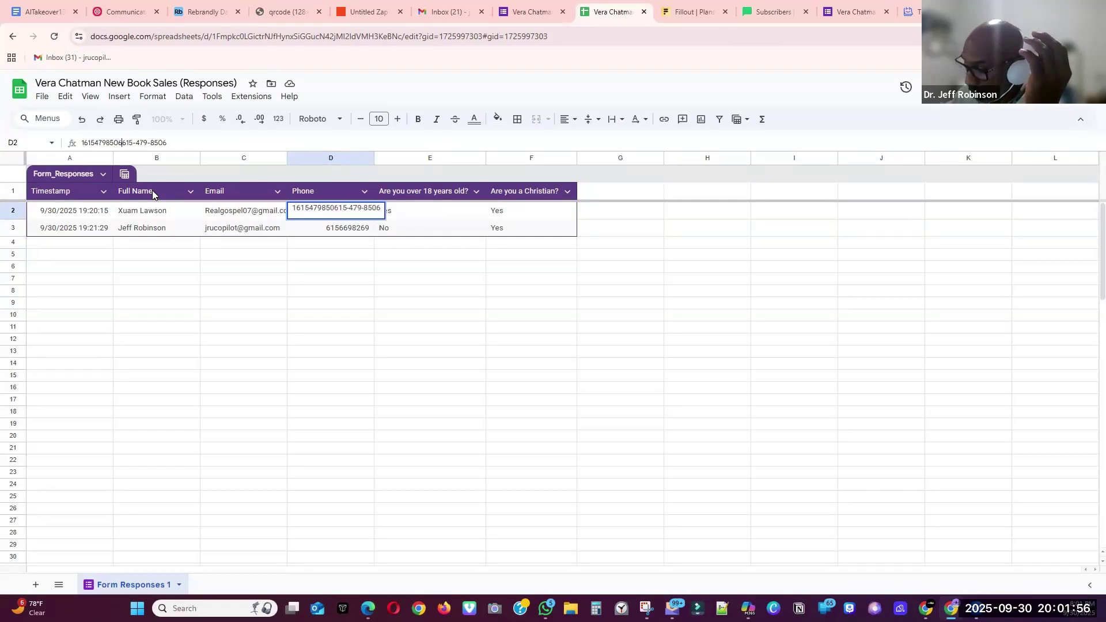
{"action": "key", "text": "Delete"}
{"action": "key", "text": "Delete"}
{"action": "key", "text": "Delete"}
{"action": "key", "text": "Delete"}
{"action": "key", "text": "Delete"}
{"action": "key", "text": "Delete"}
{"action": "key", "text": "Delete"}
{"action": "key", "text": "Delete"}
{"action": "key", "text": "Delete"}
{"action": "key", "text": "Delete"}
{"action": "key", "text": "Delete"}
{"action": "key", "text": "Delete"}
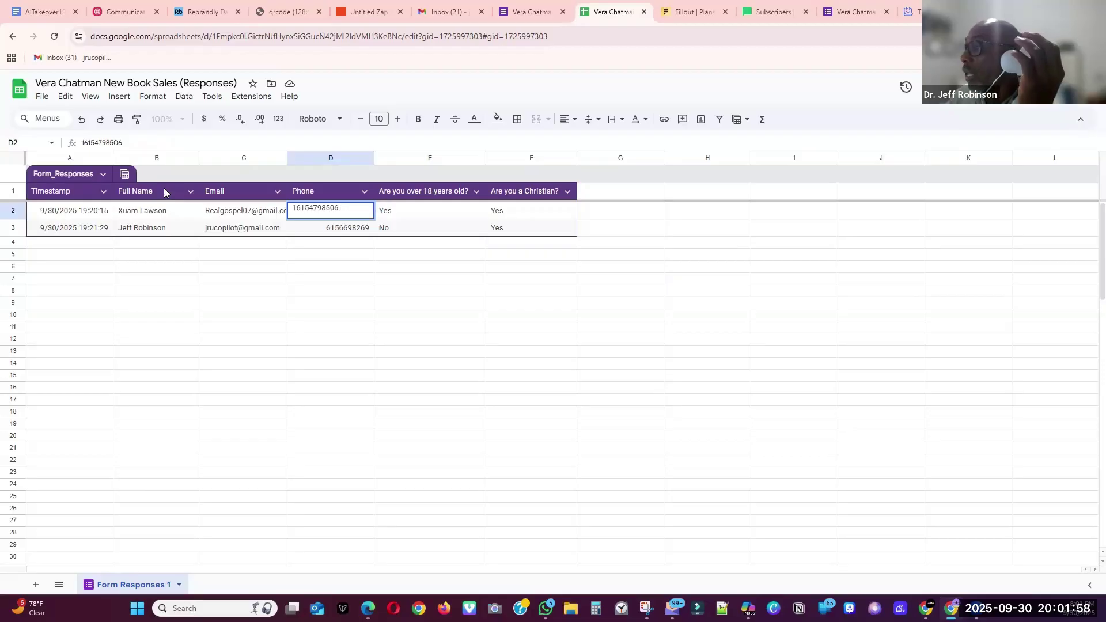
{"action": "left_click", "coordinate": [328, 228]}
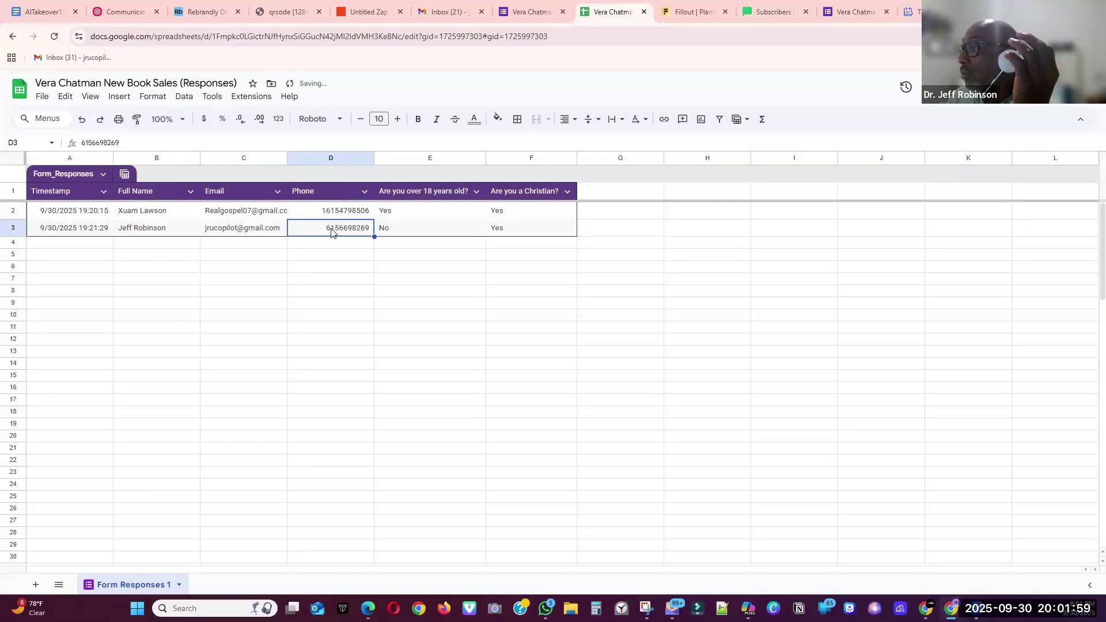
Step: Add a leading 1 to D3's phone number, then go back to the form editor
{"action": "left_click", "coordinate": [139, 142]}
{"action": "key", "text": "Home"}
{"action": "type", "text": "1"}
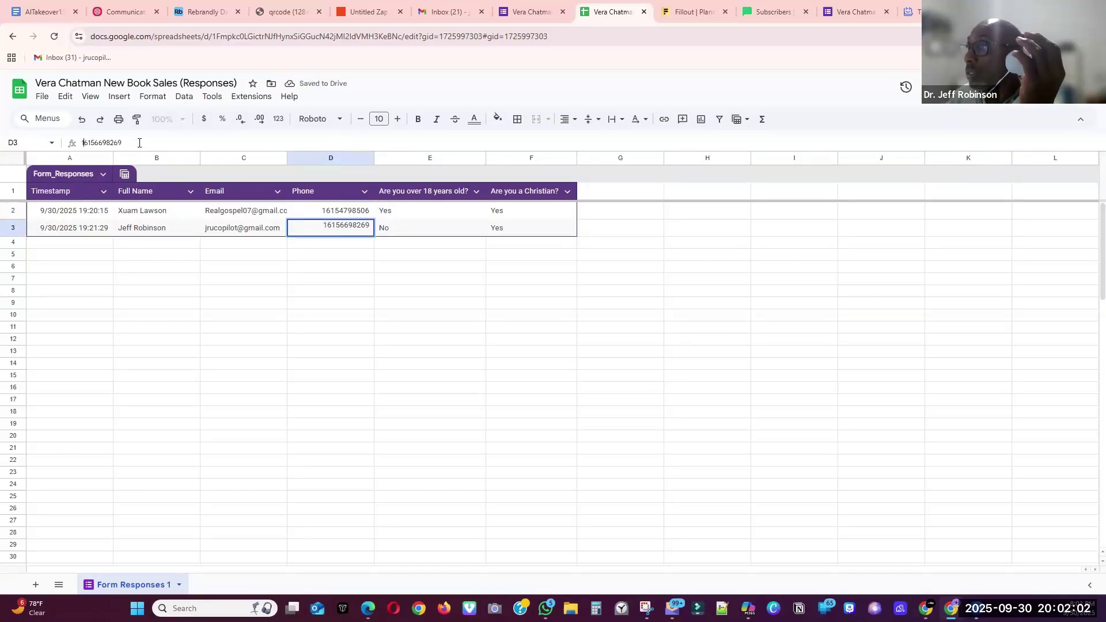
{"action": "left_click", "coordinate": [317, 303]}
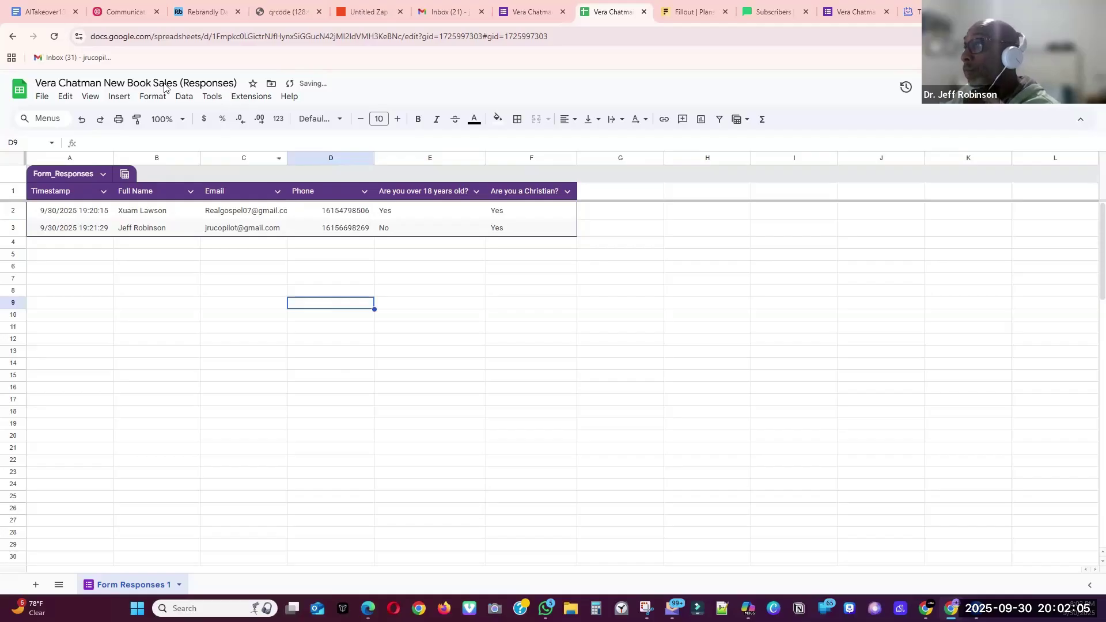
{"action": "left_click", "coordinate": [855, 12]}
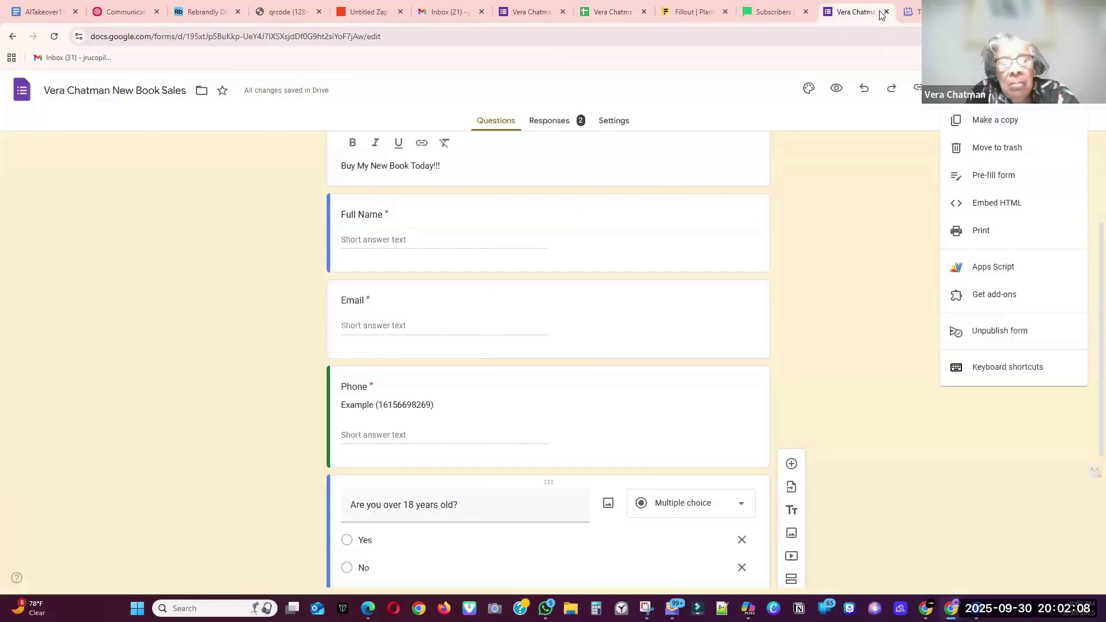
Step: Close the Google Forms tab and retest the Send SMS step in the Zap
{"action": "left_click", "coordinate": [886, 12]}
{"action": "left_click", "coordinate": [360, 12]}
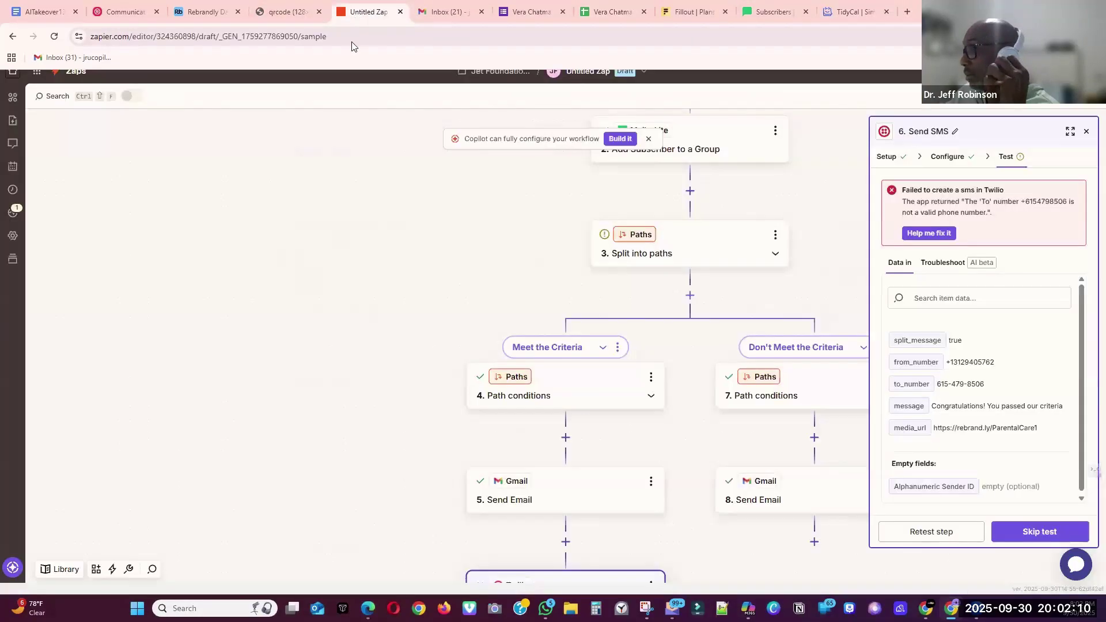
{"action": "left_click", "coordinate": [929, 538]}
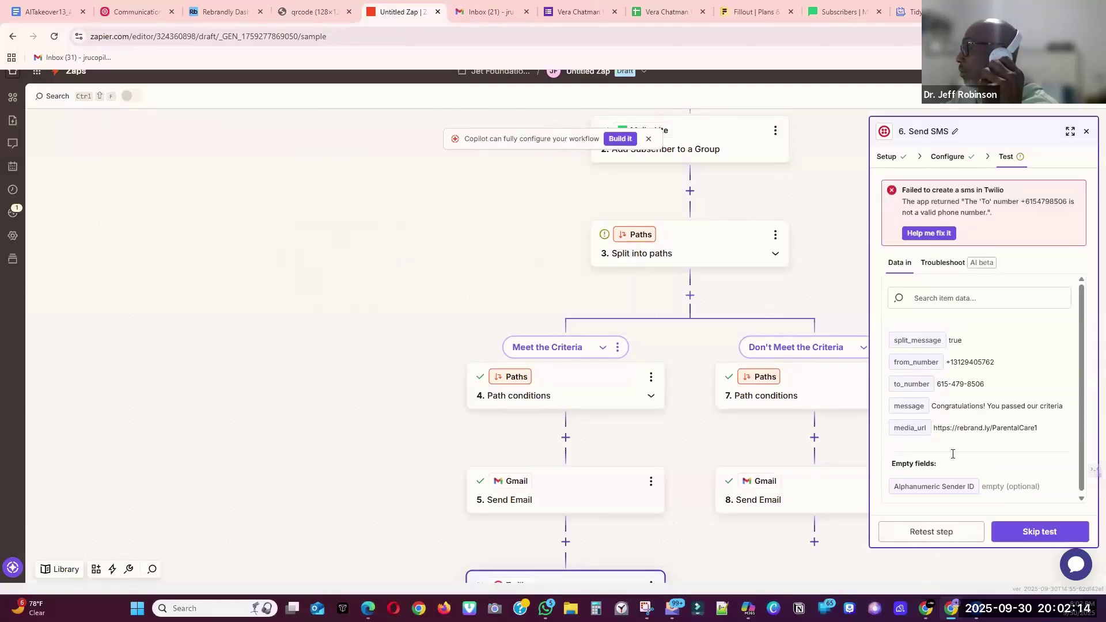
Step: Check the Gmail Send Email test result and continue to the Twilio Send SMS setup
{"action": "left_click", "coordinate": [936, 157]}
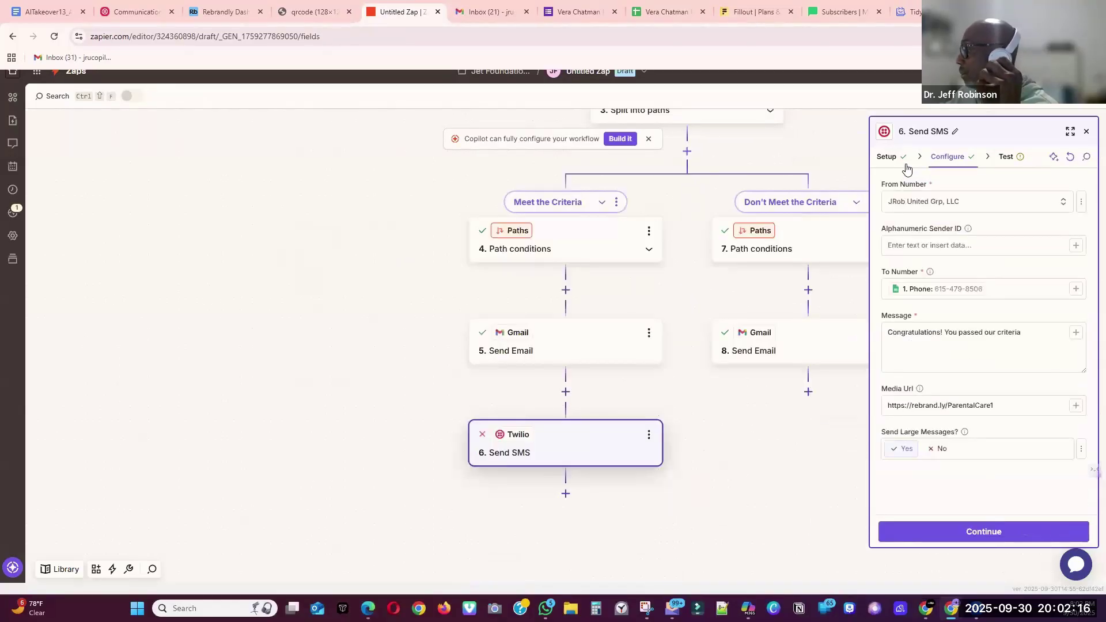
{"action": "left_click", "coordinate": [575, 250]}
{"action": "left_click", "coordinate": [1023, 533]}
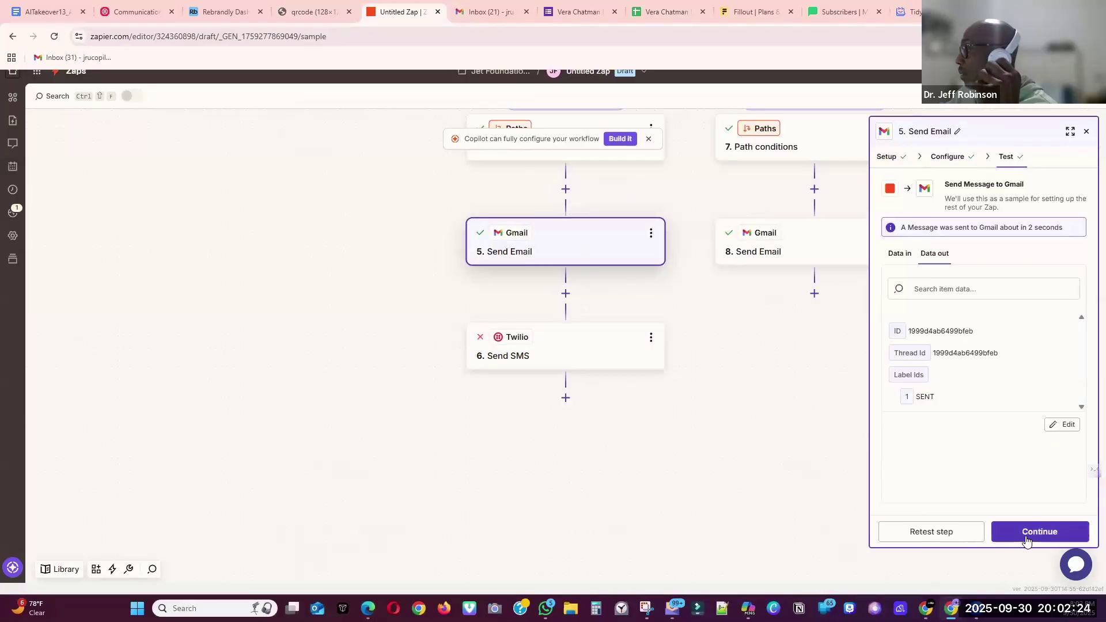
{"action": "left_click", "coordinate": [1027, 540]}
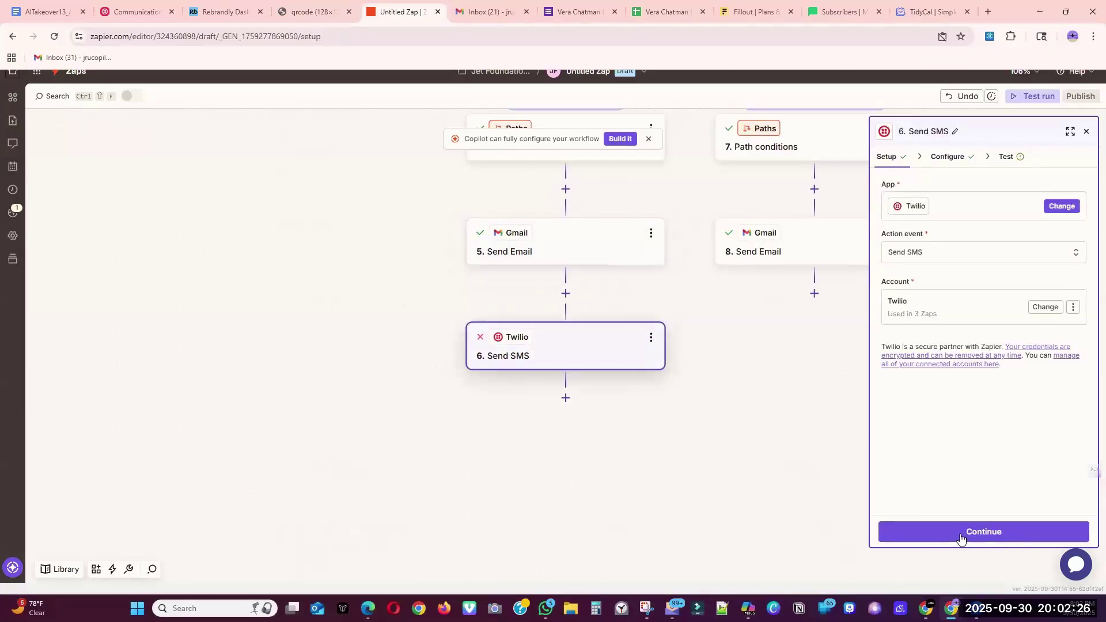
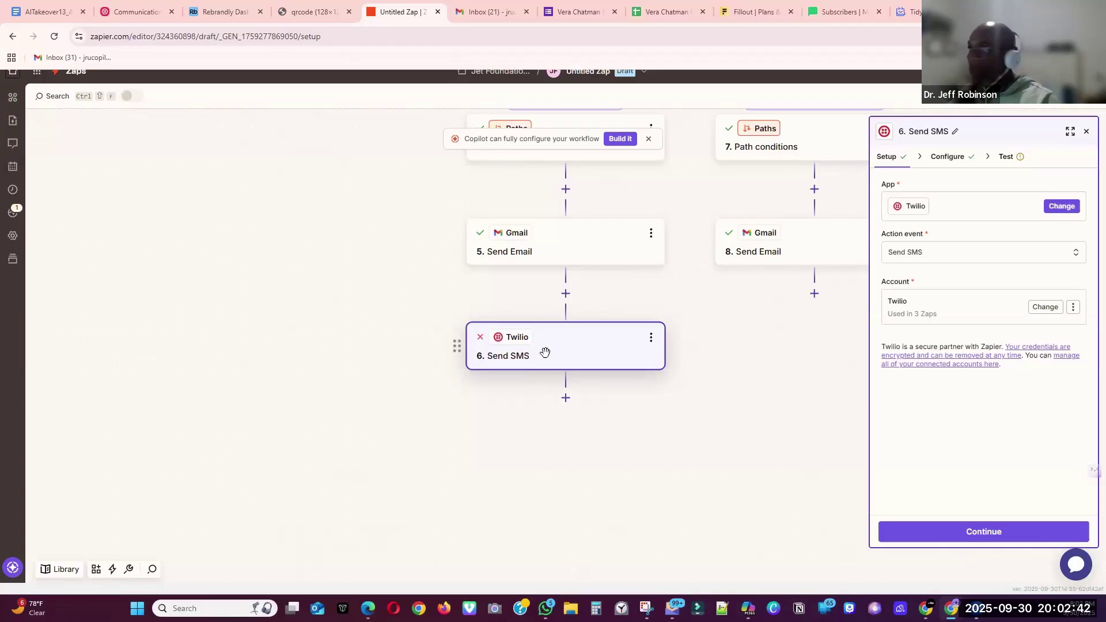
Step: Review the Send SMS To Number mapping against the spreadsheet row fields, then return to trigger step 1
{"action": "left_click", "coordinate": [957, 533]}
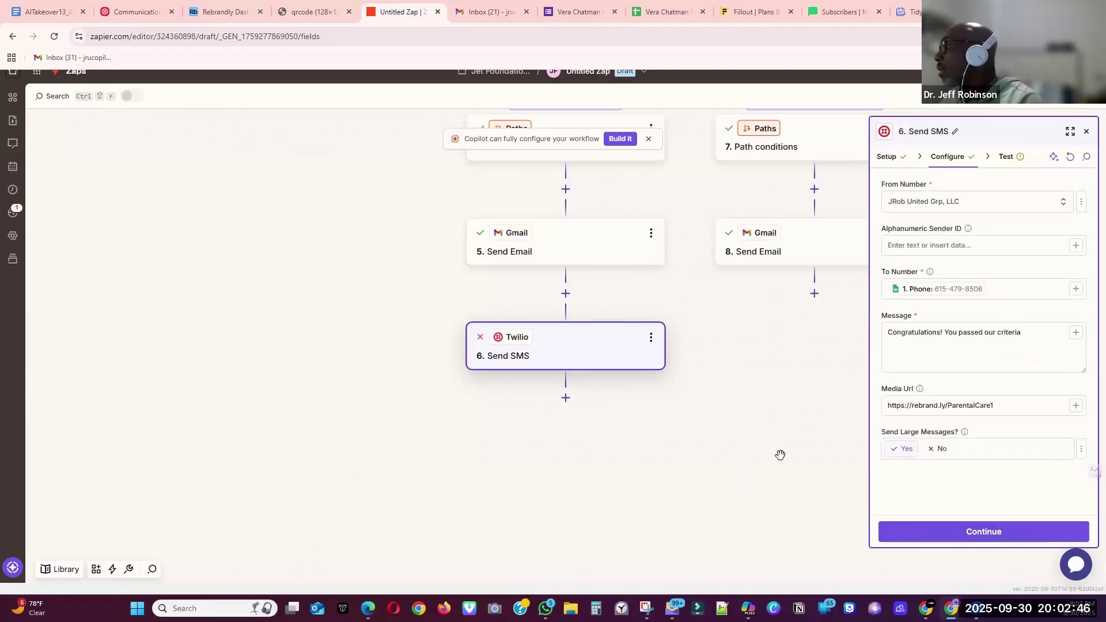
{"action": "left_click", "coordinate": [1076, 289]}
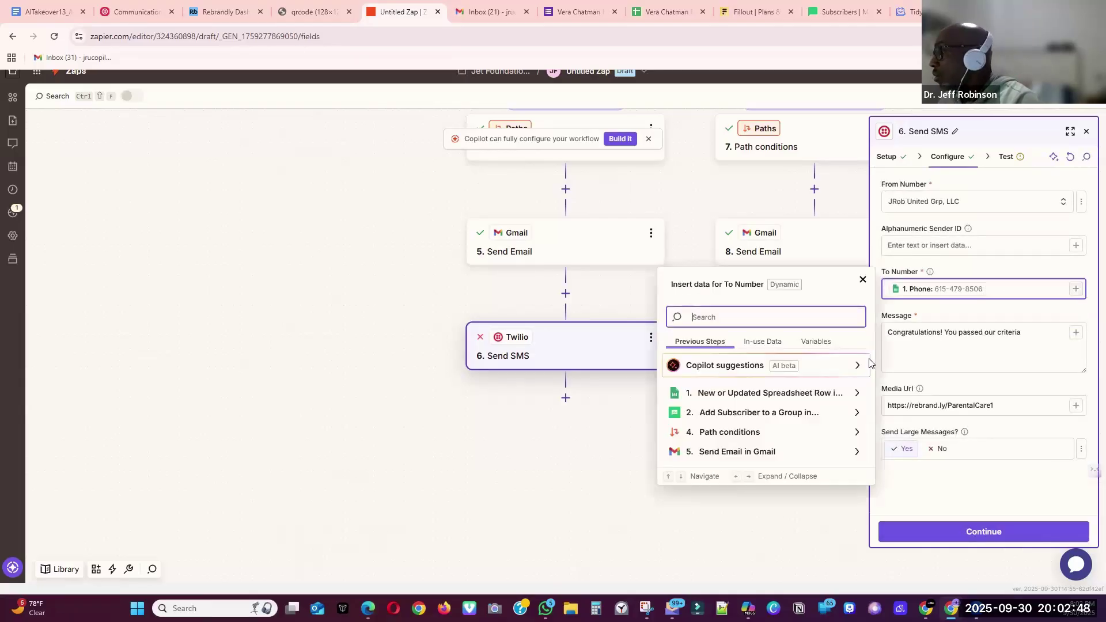
{"action": "left_click", "coordinate": [855, 395]}
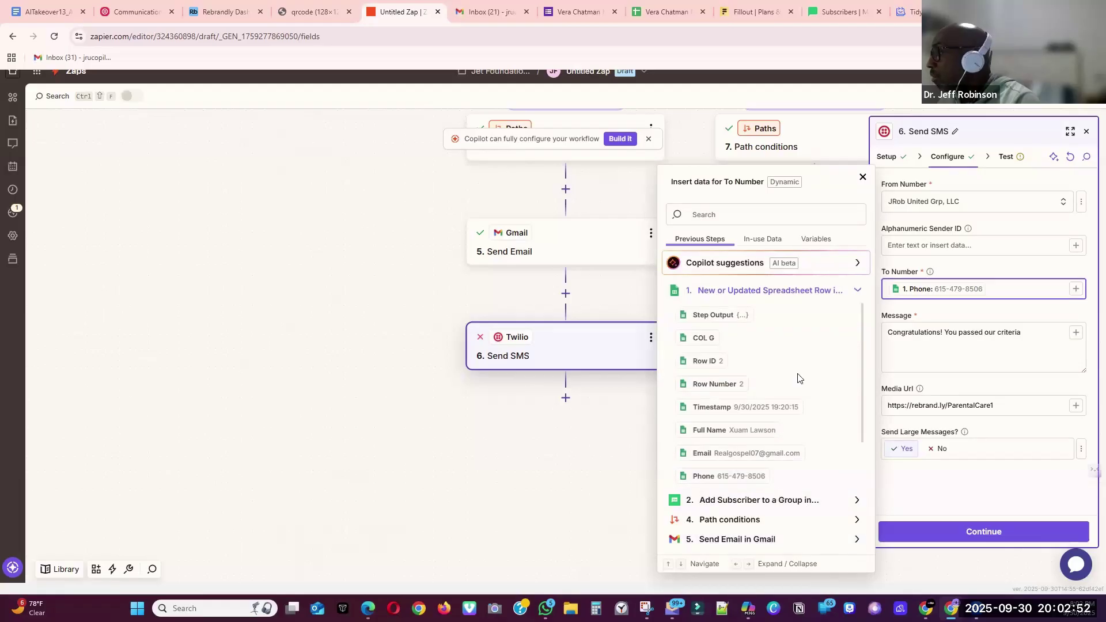
{"action": "left_click", "coordinate": [862, 177]}
{"action": "scroll", "coordinate": [656, 280], "scroll_direction": "up", "scroll_amount": 7}
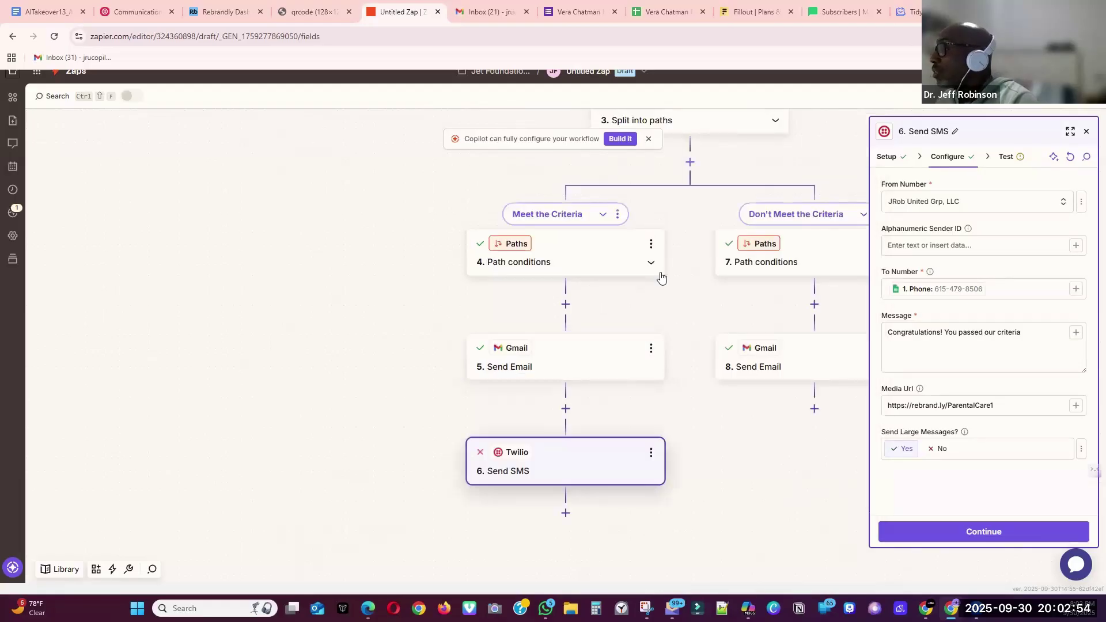
{"action": "scroll", "coordinate": [742, 320], "scroll_direction": "up", "scroll_amount": 3}
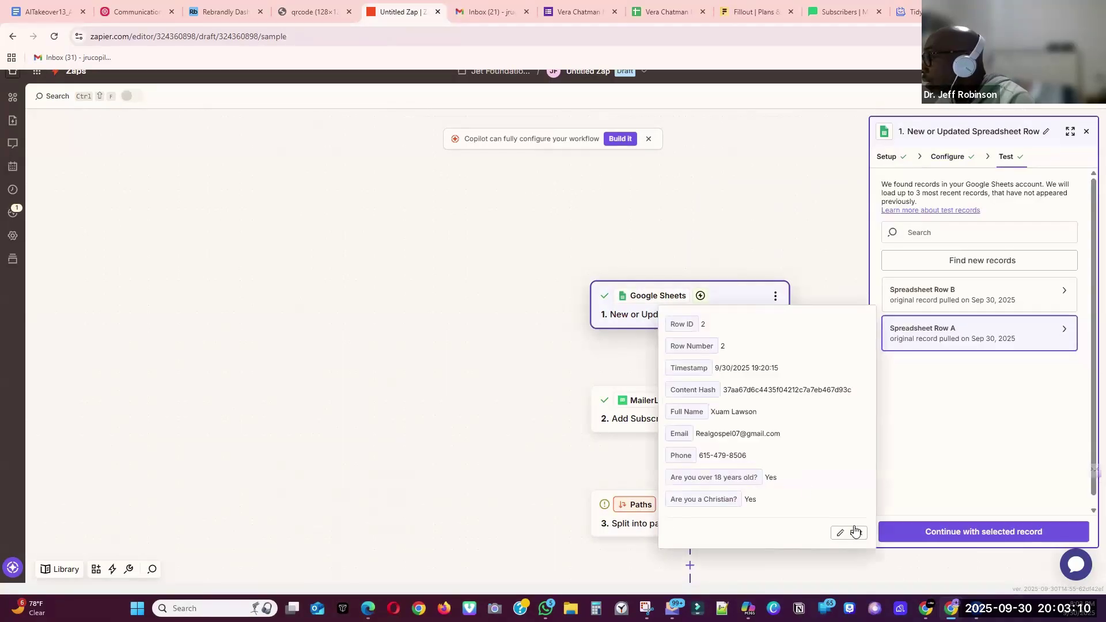
{"action": "left_click", "coordinate": [854, 531]}
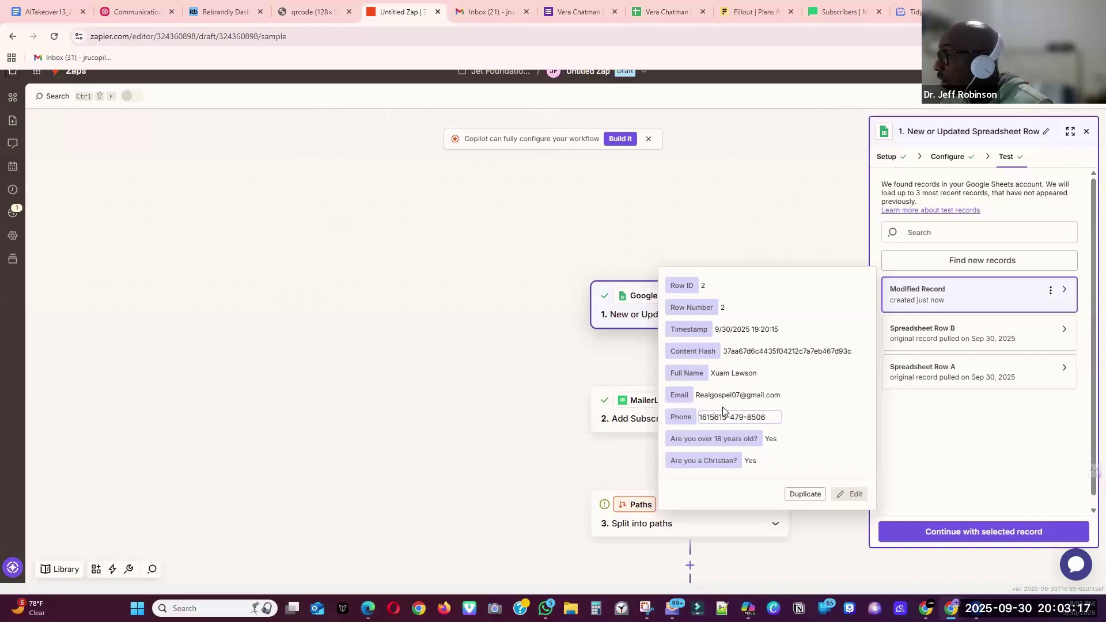
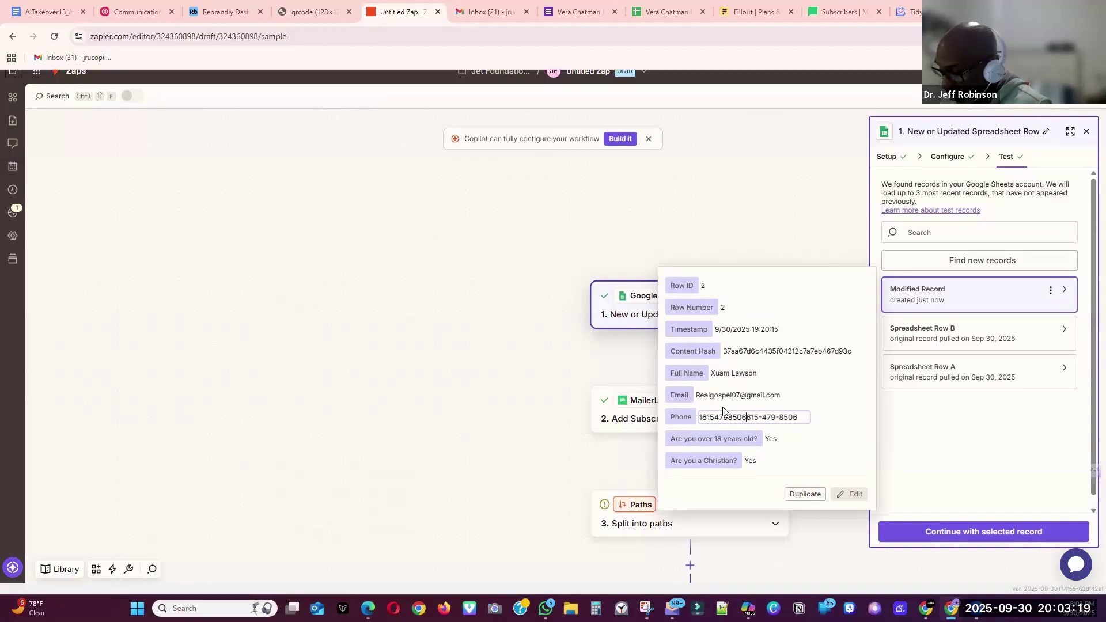
{"action": "key", "text": "Delete"}
{"action": "key", "text": "Delete"}
{"action": "key", "text": "Delete"}
{"action": "key", "text": "Delete"}
{"action": "key", "text": "Delete"}
{"action": "key", "text": "Delete"}
{"action": "key", "text": "Delete"}
{"action": "key", "text": "Delete"}
{"action": "key", "text": "Delete"}
{"action": "key", "text": "Delete"}
{"action": "key", "text": "Delete"}
{"action": "key", "text": "Delete"}
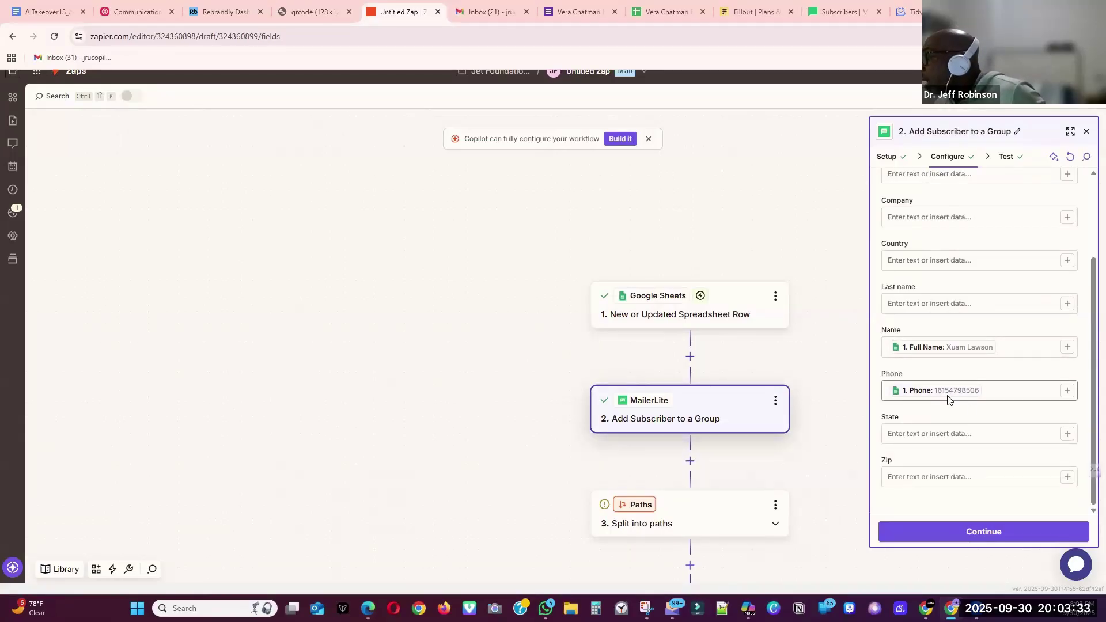
Step: Retest the MailerLite subscriber step and continue past the path conditions to Send Email
{"action": "left_click", "coordinate": [973, 536]}
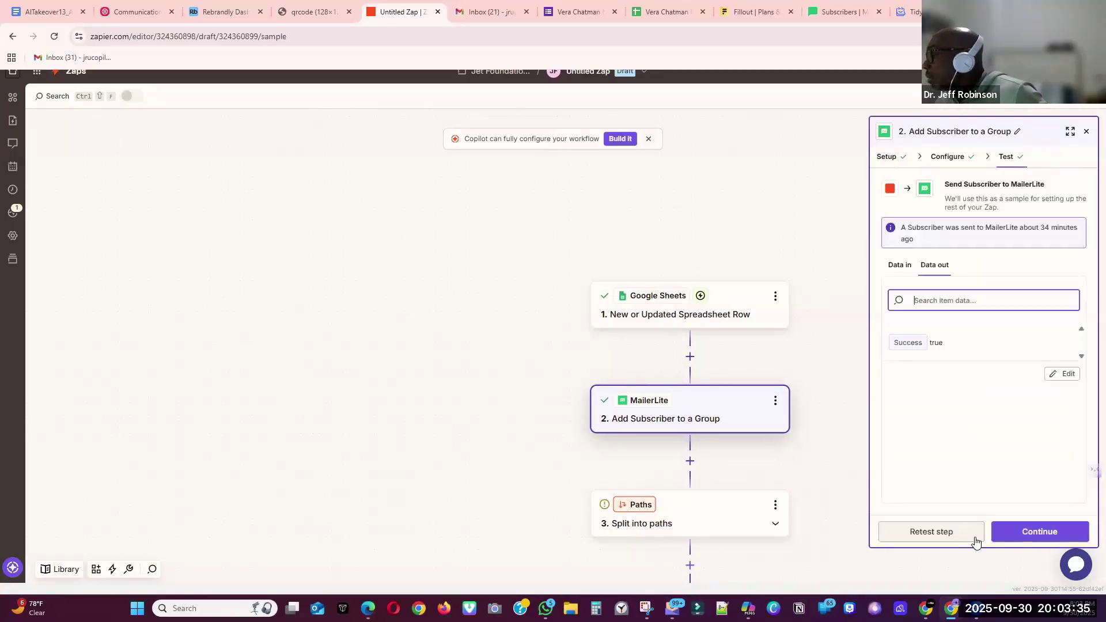
{"action": "left_click", "coordinate": [944, 541]}
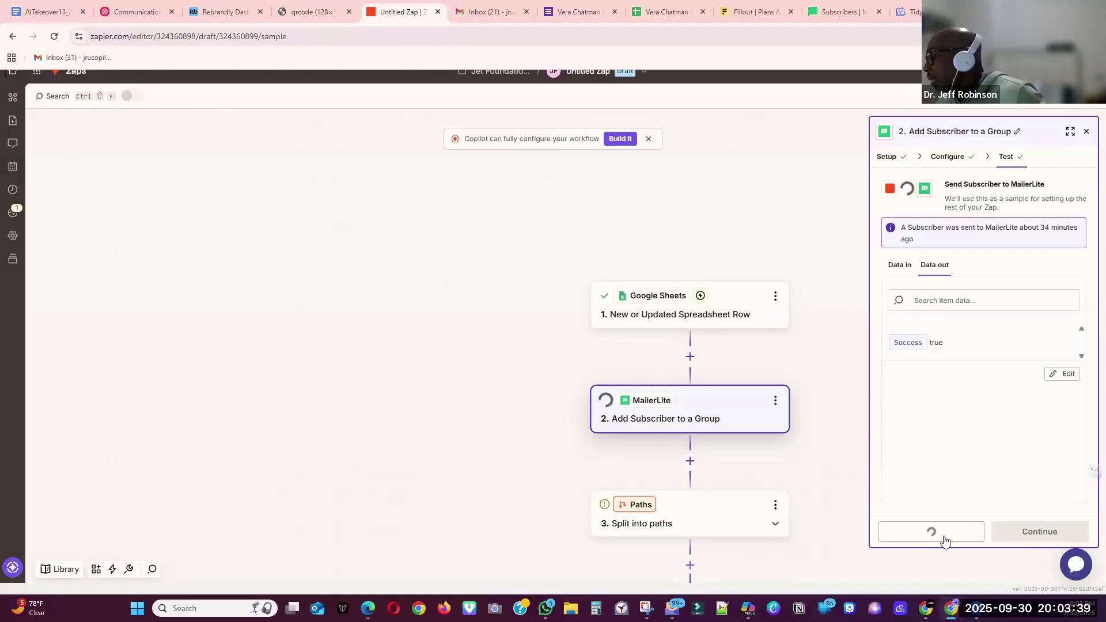
{"action": "left_click", "coordinate": [1021, 538]}
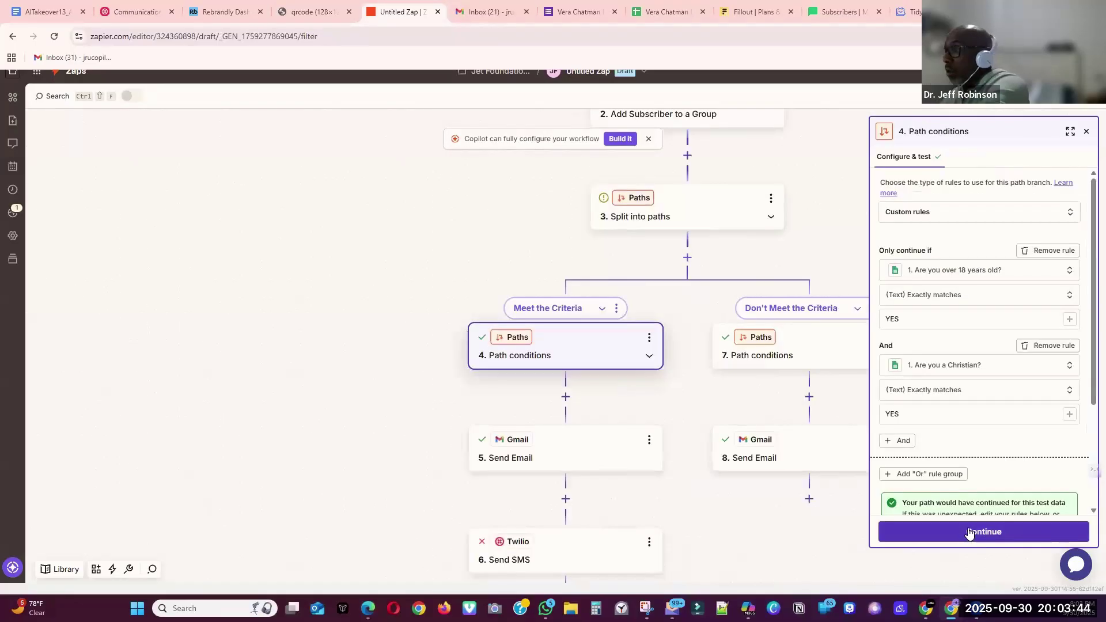
{"action": "left_click", "coordinate": [979, 535]}
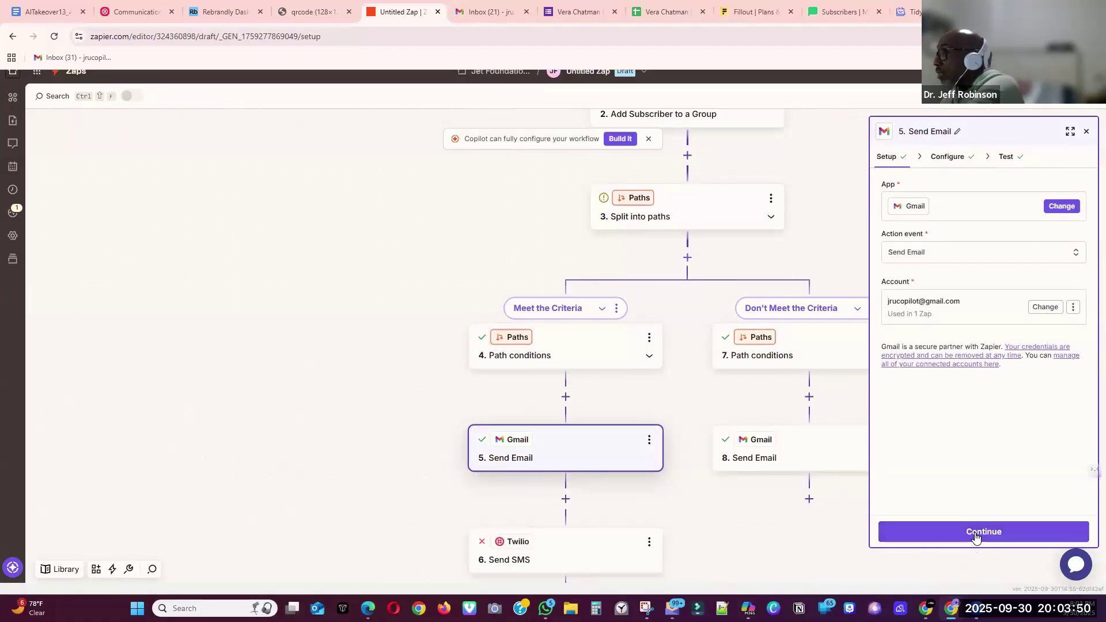
Step: Continue through the Gmail Send Email step's configuration and test screens
{"action": "left_click", "coordinate": [976, 535]}
{"action": "scroll", "coordinate": [995, 435], "scroll_direction": "down", "scroll_amount": 5}
{"action": "scroll", "coordinate": [995, 440], "scroll_direction": "down", "scroll_amount": 2}
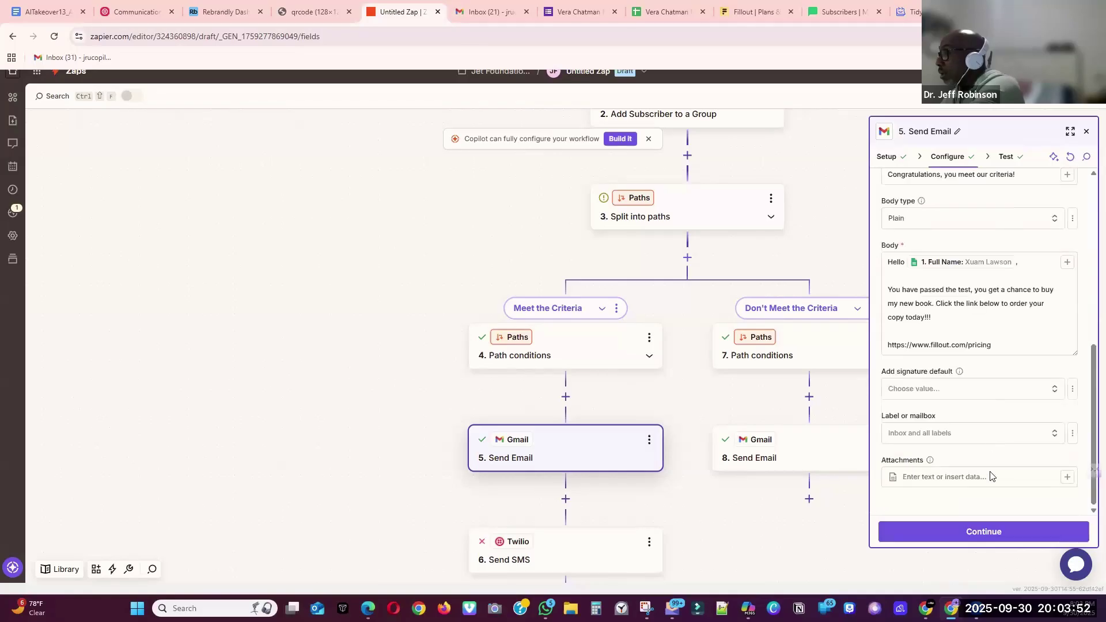
{"action": "left_click", "coordinate": [984, 531]}
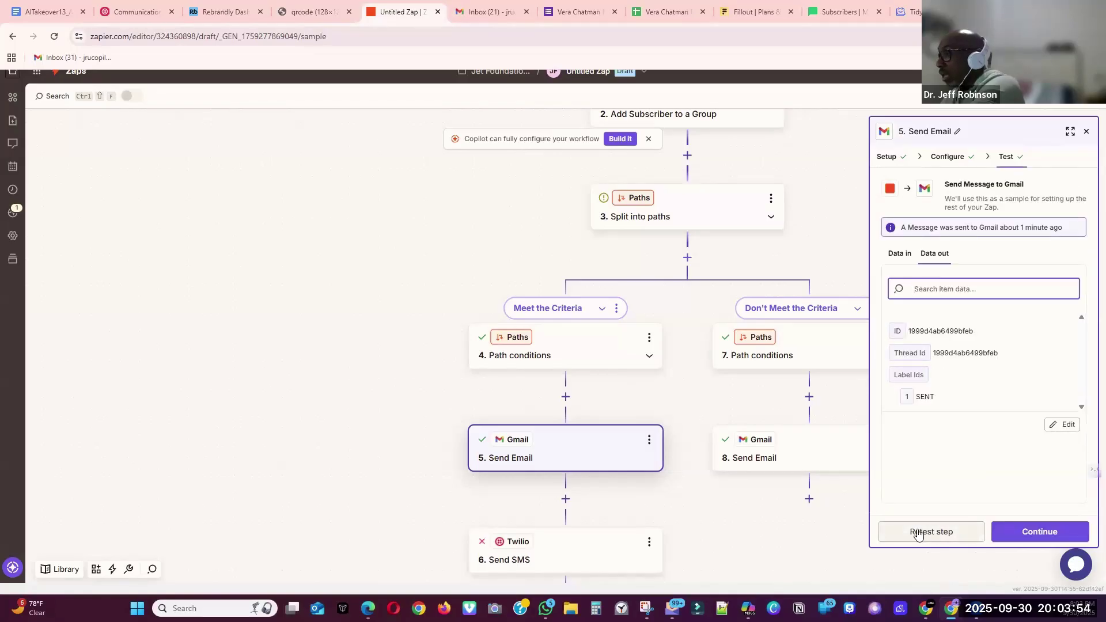
Step: Test the Twilio Send SMS step, skipping the failed attempt, until a test SMS succeeds
{"action": "left_click", "coordinate": [1039, 533]}
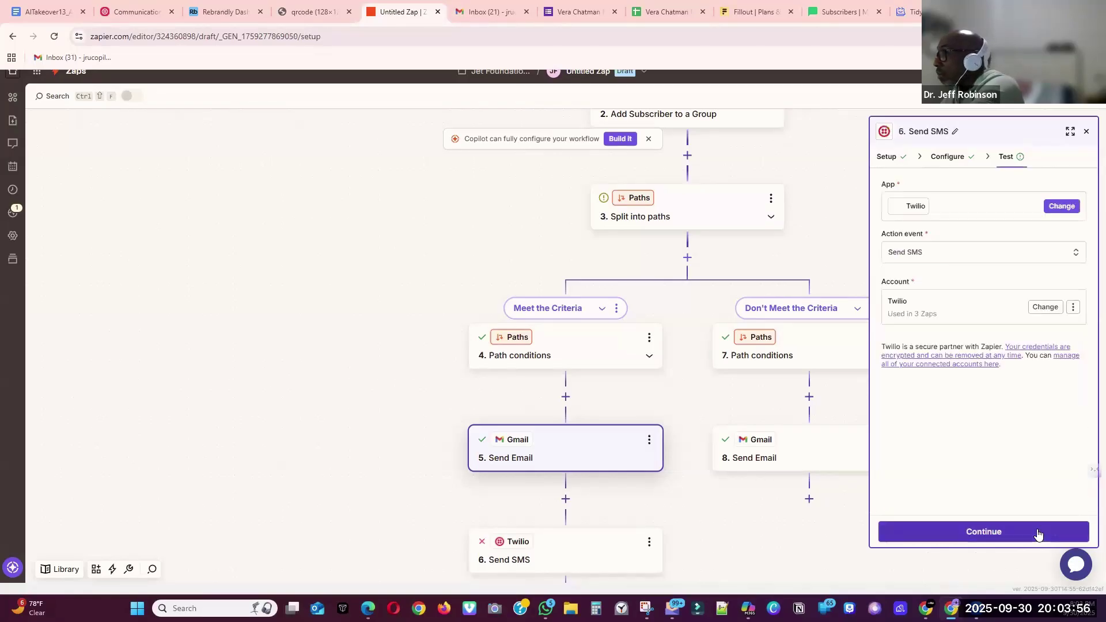
{"action": "left_click", "coordinate": [969, 535]}
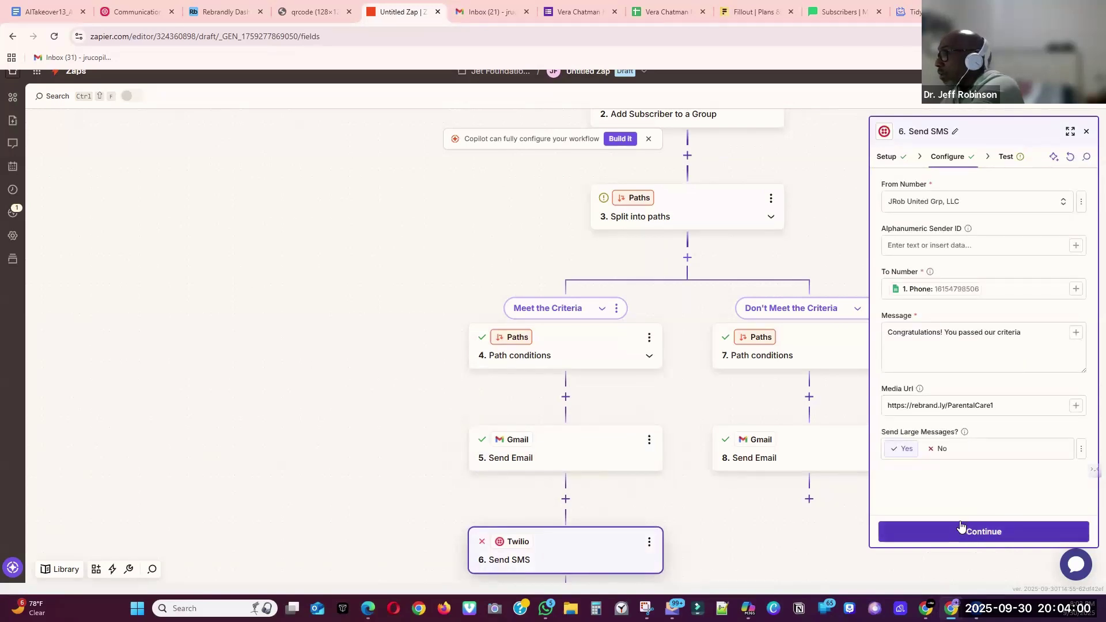
{"action": "left_click", "coordinate": [975, 533]}
{"action": "left_click", "coordinate": [924, 238]}
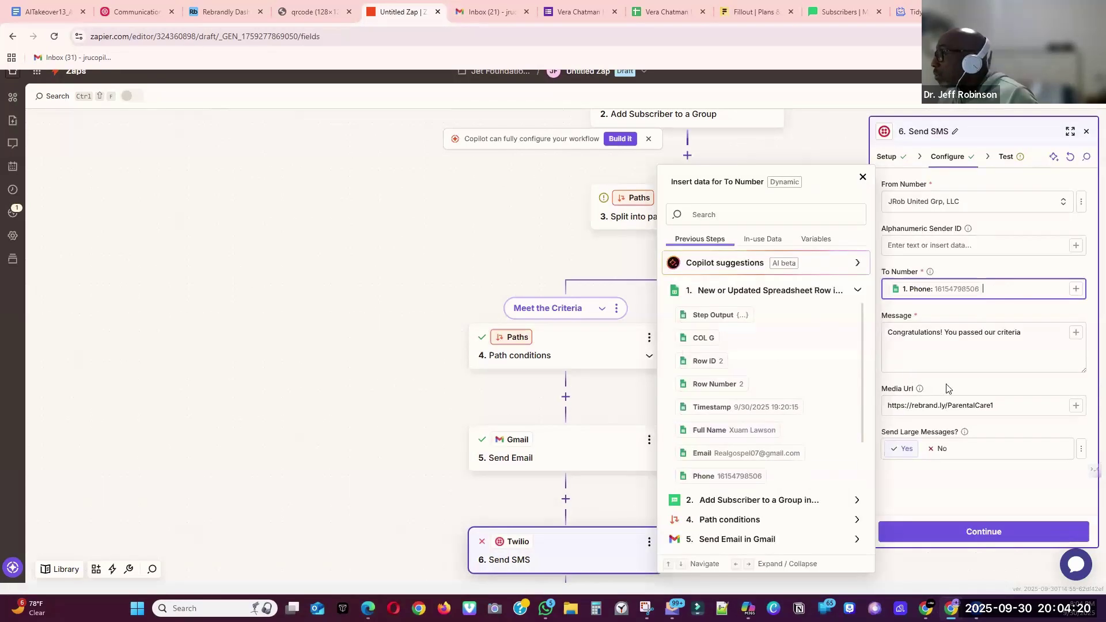
{"action": "left_click", "coordinate": [992, 364]}
{"action": "left_click", "coordinate": [968, 536]}
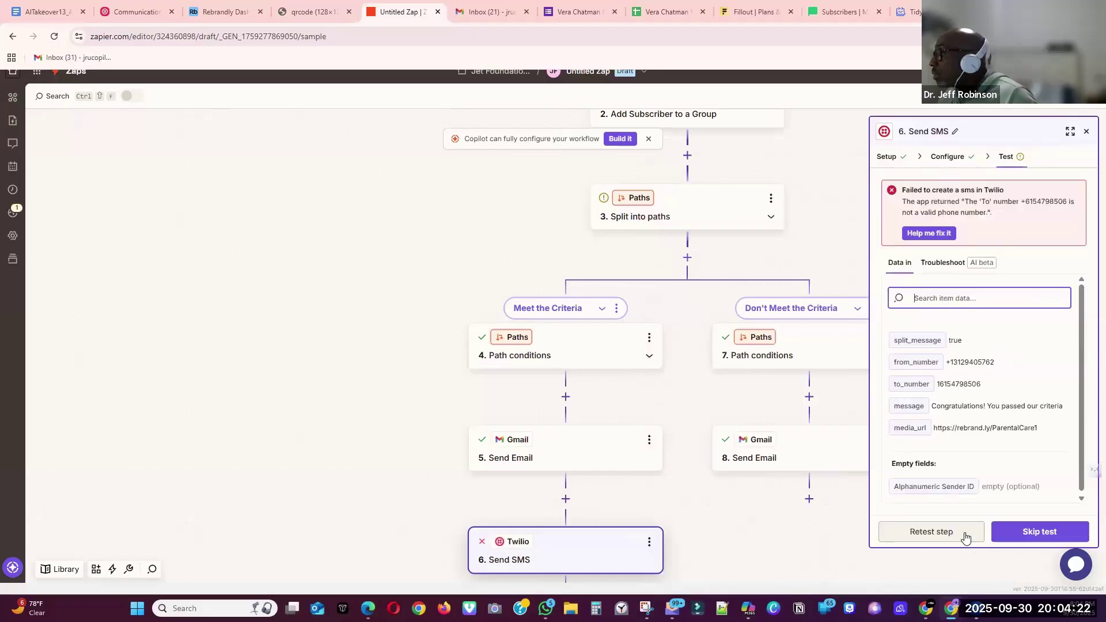
{"action": "left_click", "coordinate": [1037, 529]}
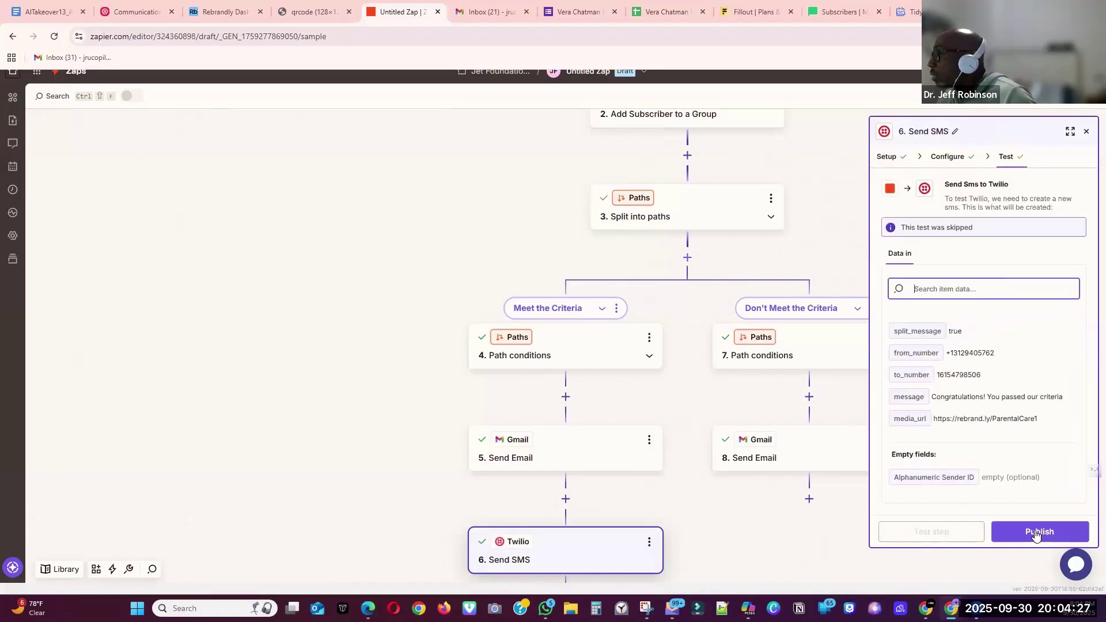
{"action": "left_click", "coordinate": [928, 533]}
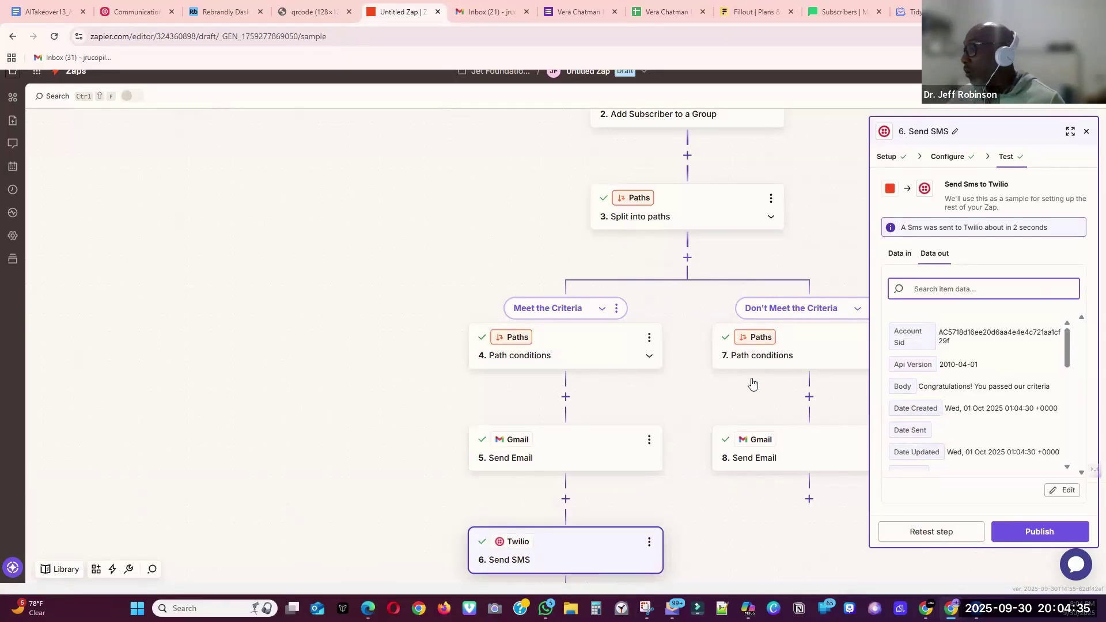
{"action": "scroll", "coordinate": [720, 415], "scroll_direction": "down", "scroll_amount": 6}
{"action": "scroll", "coordinate": [719, 435], "scroll_direction": "up", "scroll_amount": 3}
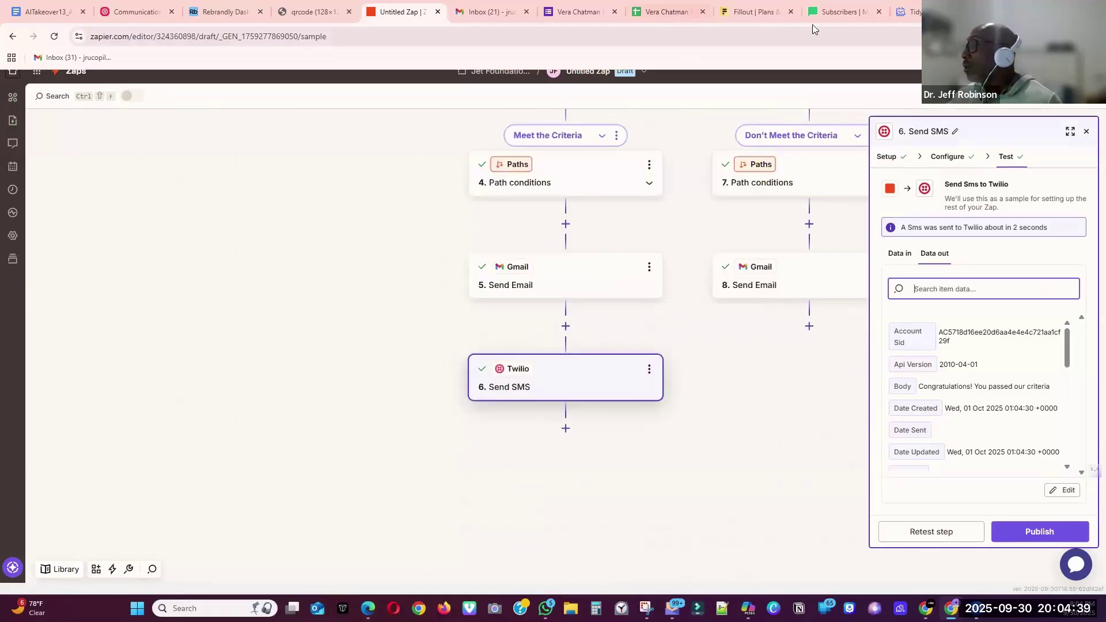
Step: Check the MailerLite subscriber list showing two subscribers, then close that tab
{"action": "left_click", "coordinate": [854, 14]}
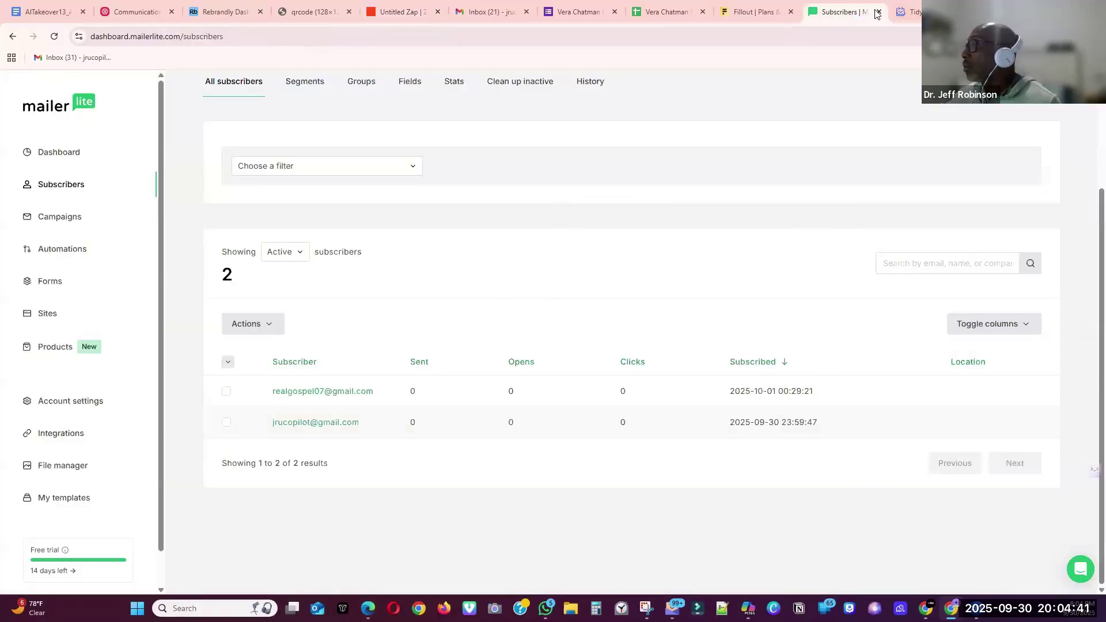
{"action": "left_click", "coordinate": [878, 12]}
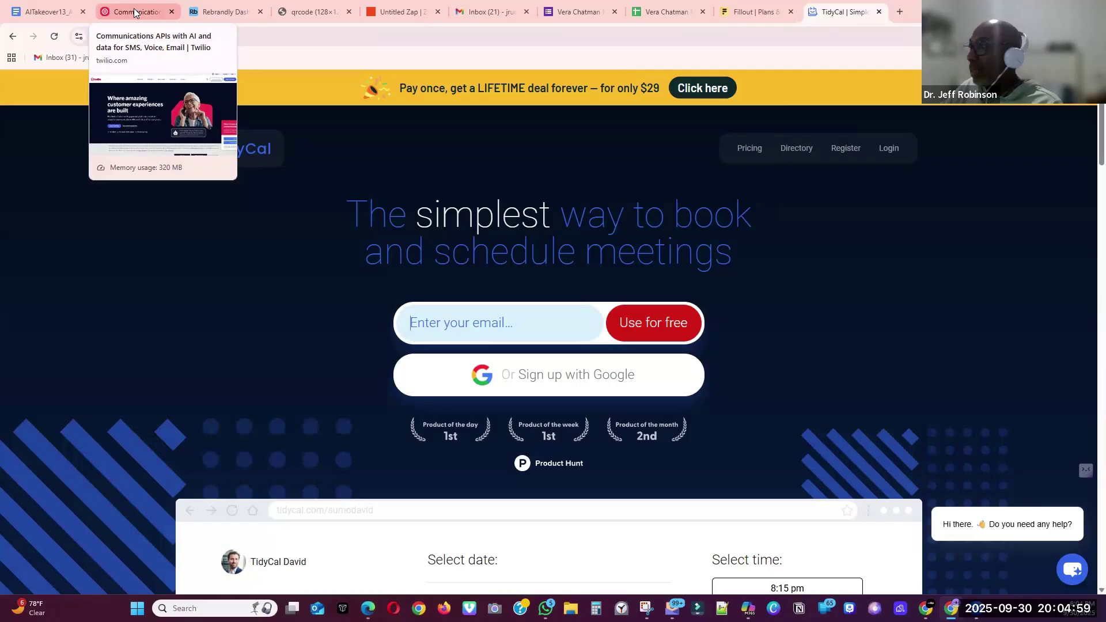
Step: View and close the QR code tab, returning to the TidyCal page
{"action": "left_click", "coordinate": [361, 13]}
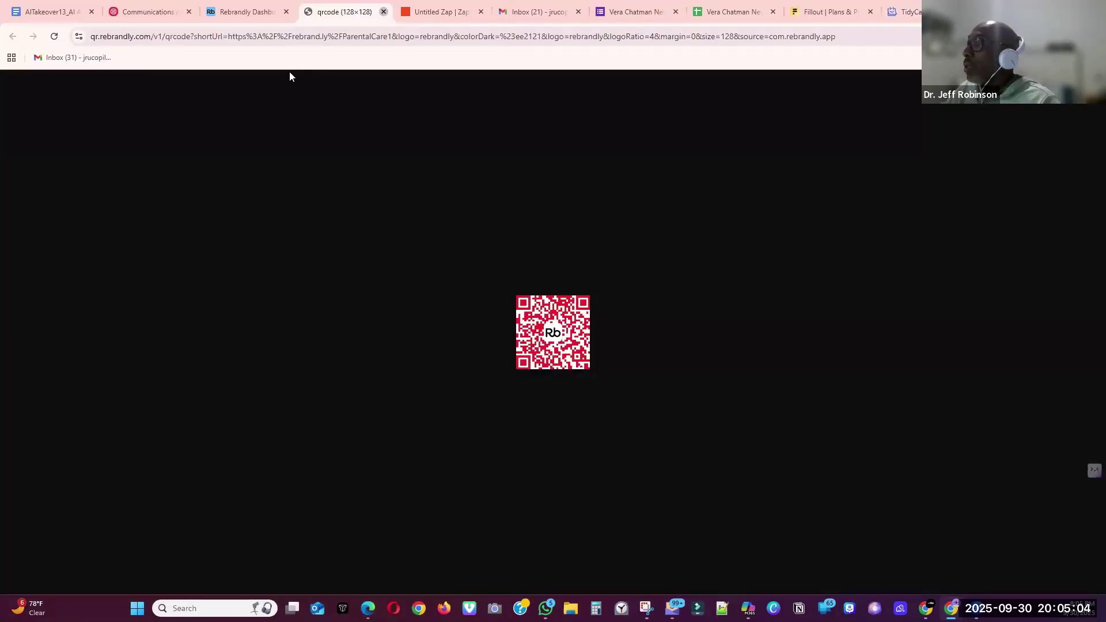
{"action": "left_click", "coordinate": [384, 12]}
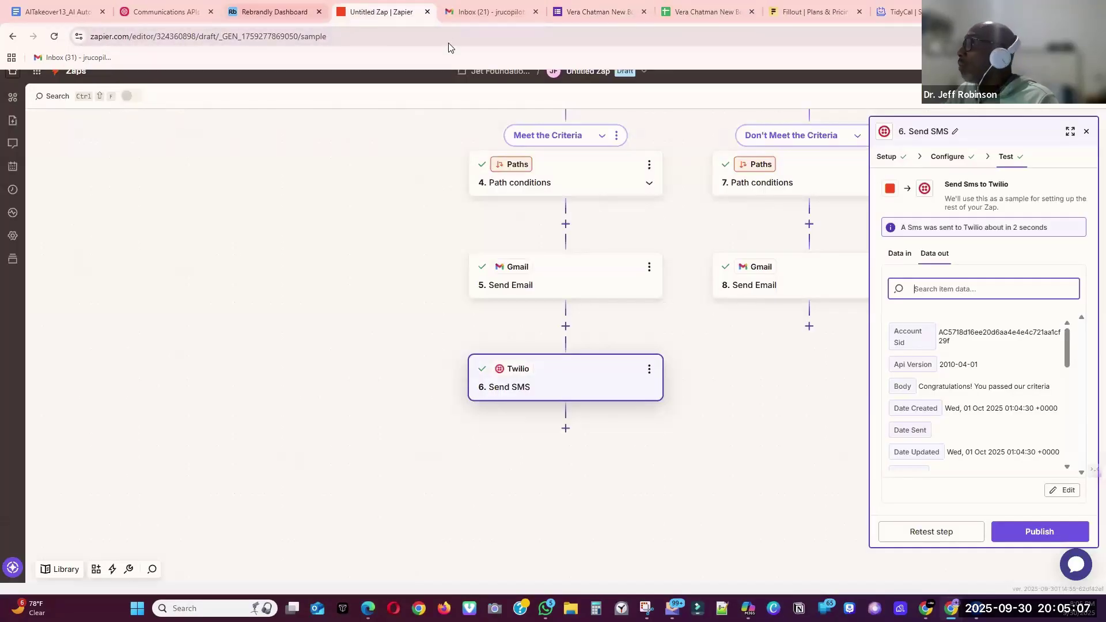
{"action": "left_click", "coordinate": [915, 14]}
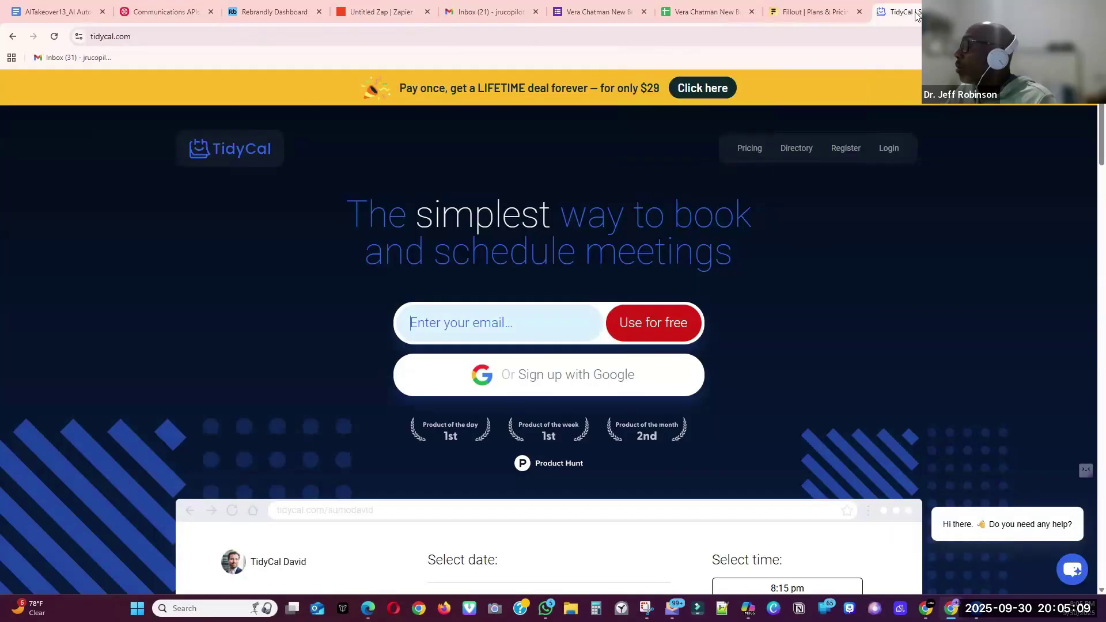
Step: Search Google for 'mailchimp'
{"action": "left_click", "coordinate": [697, 36]}
{"action": "type", "text": "re"}
{"action": "key", "text": "BackSpace"}
{"action": "key", "text": "BackSpace"}
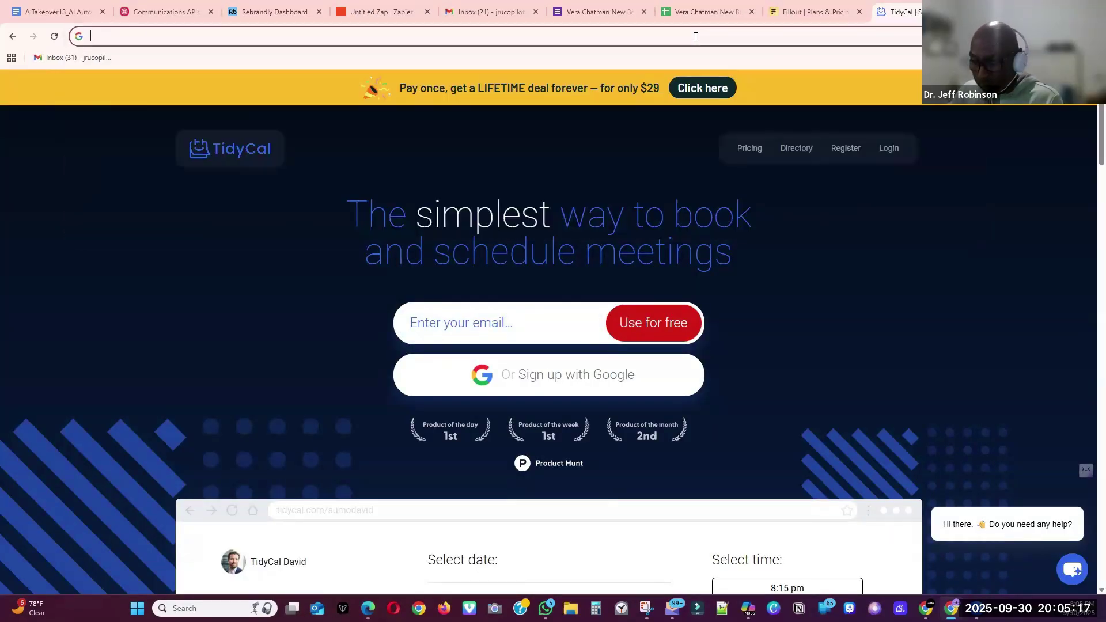
{"action": "type", "text": "MAILCHI"}
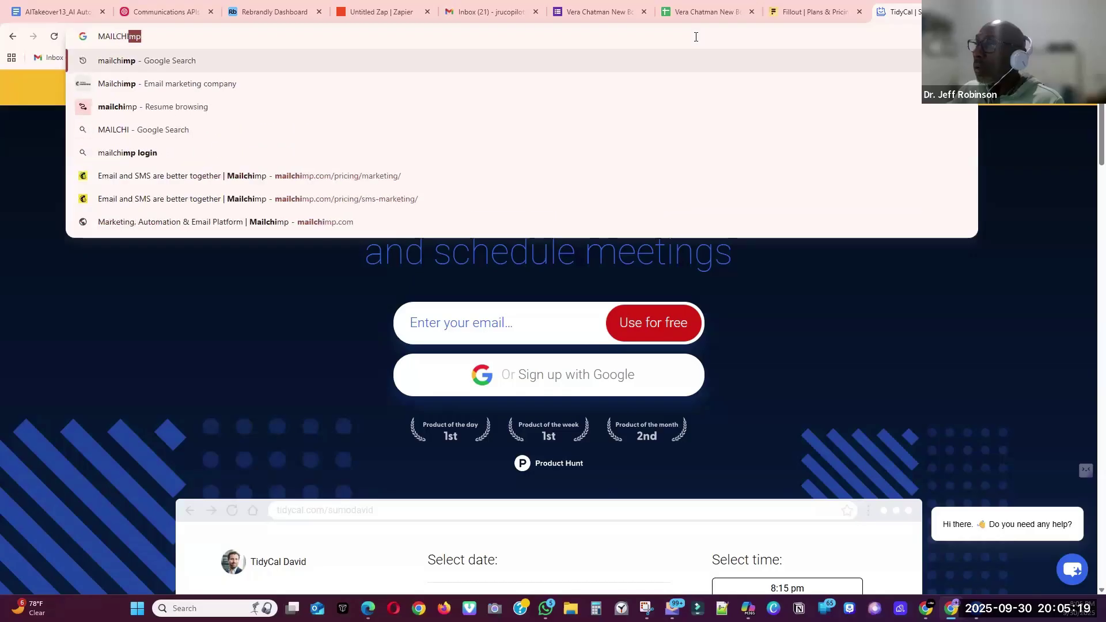
{"action": "type", "text": "MP"}
{"action": "key", "text": "Return"}
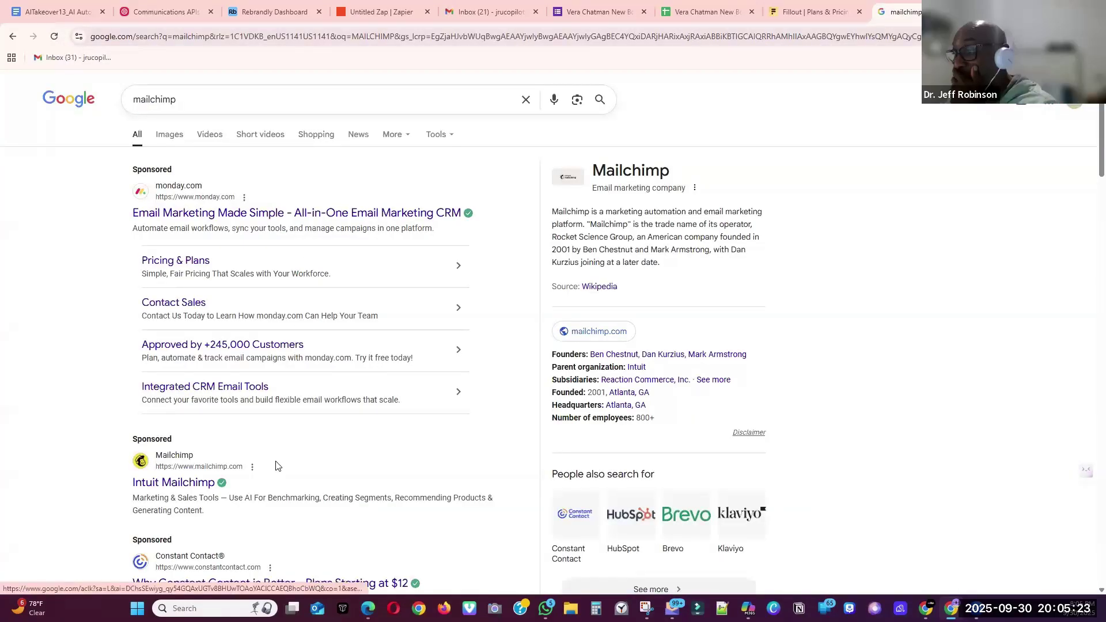
Step: Open Mailchimp from the search results and sign in with the saved login
{"action": "left_click", "coordinate": [299, 453]}
{"action": "left_click", "coordinate": [531, 414]}
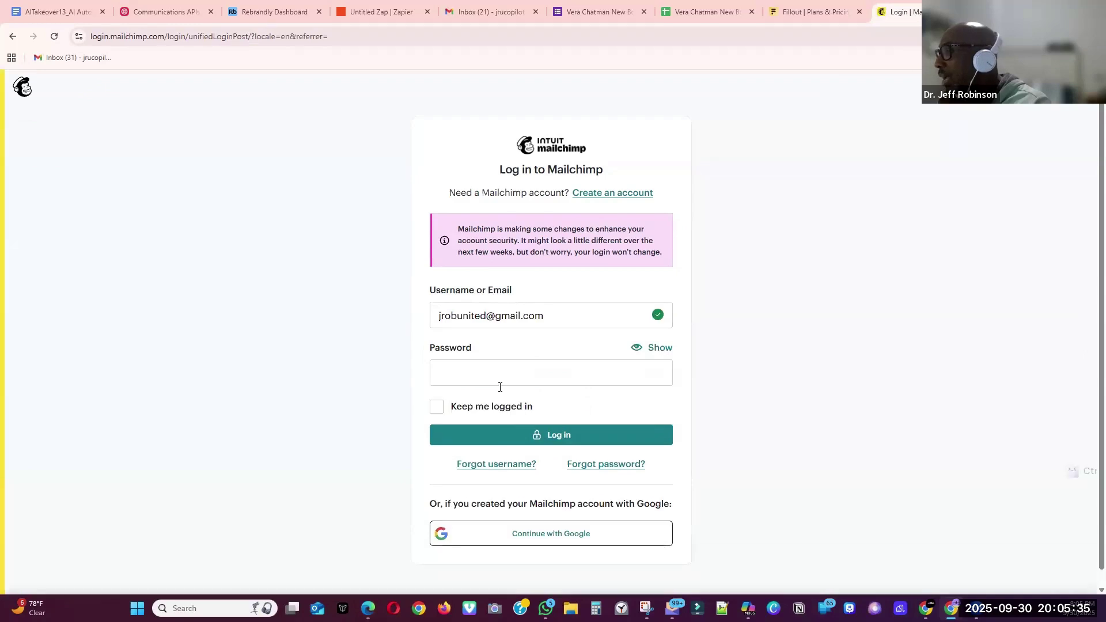
{"action": "left_click", "coordinate": [562, 373]}
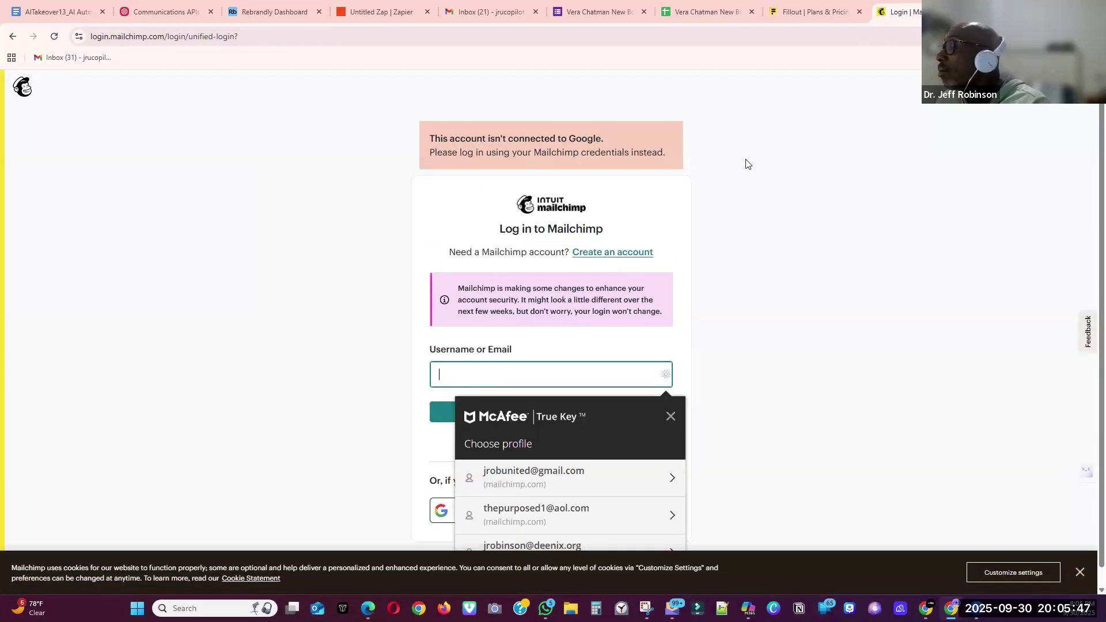
{"action": "scroll", "coordinate": [757, 291], "scroll_direction": "down", "scroll_amount": 1}
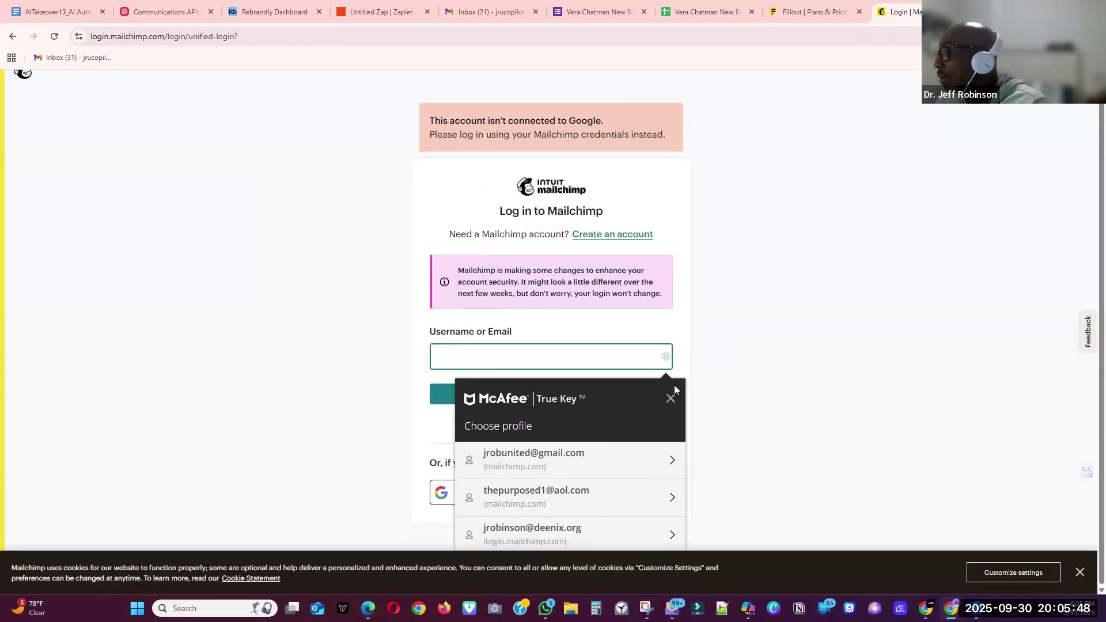
{"action": "left_click", "coordinate": [670, 402]}
{"action": "left_click", "coordinate": [558, 386]}
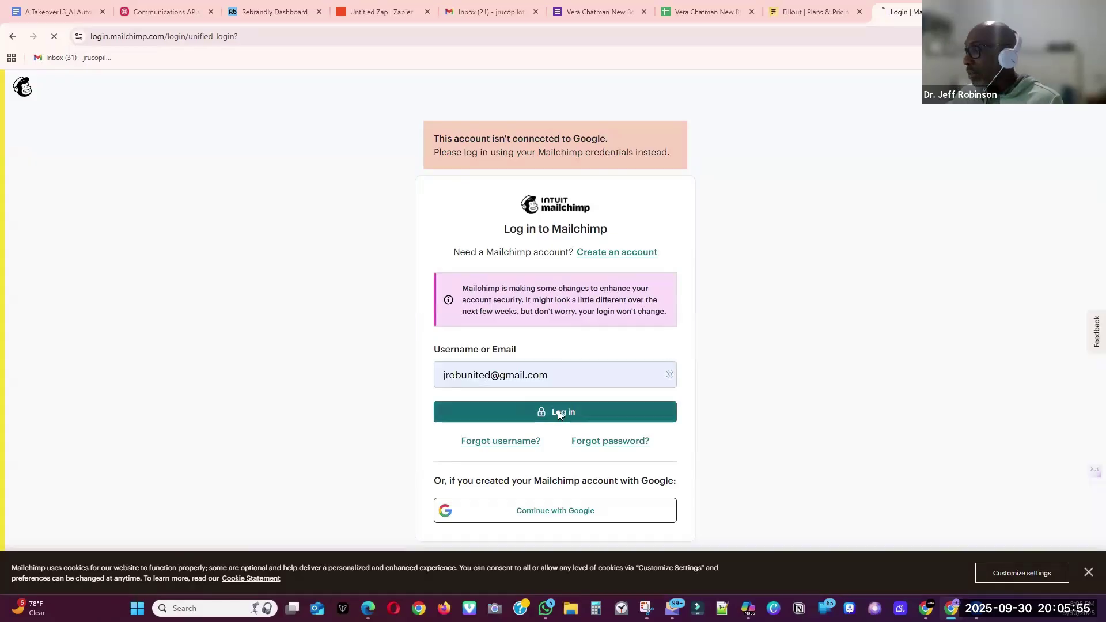
{"action": "left_click", "coordinate": [558, 411]}
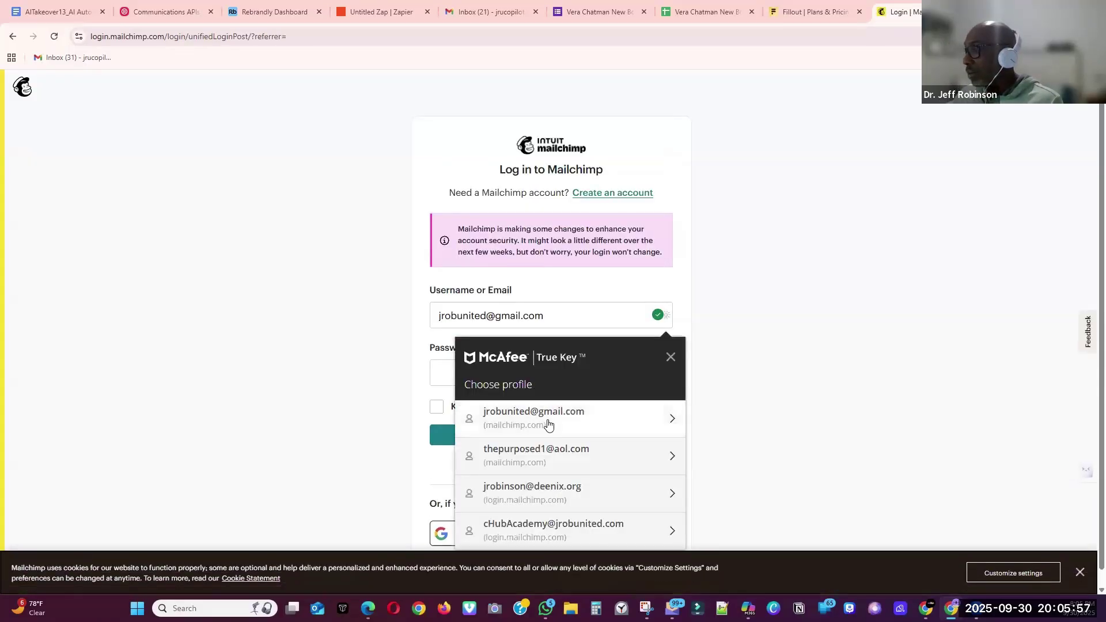
{"action": "left_click", "coordinate": [549, 416]}
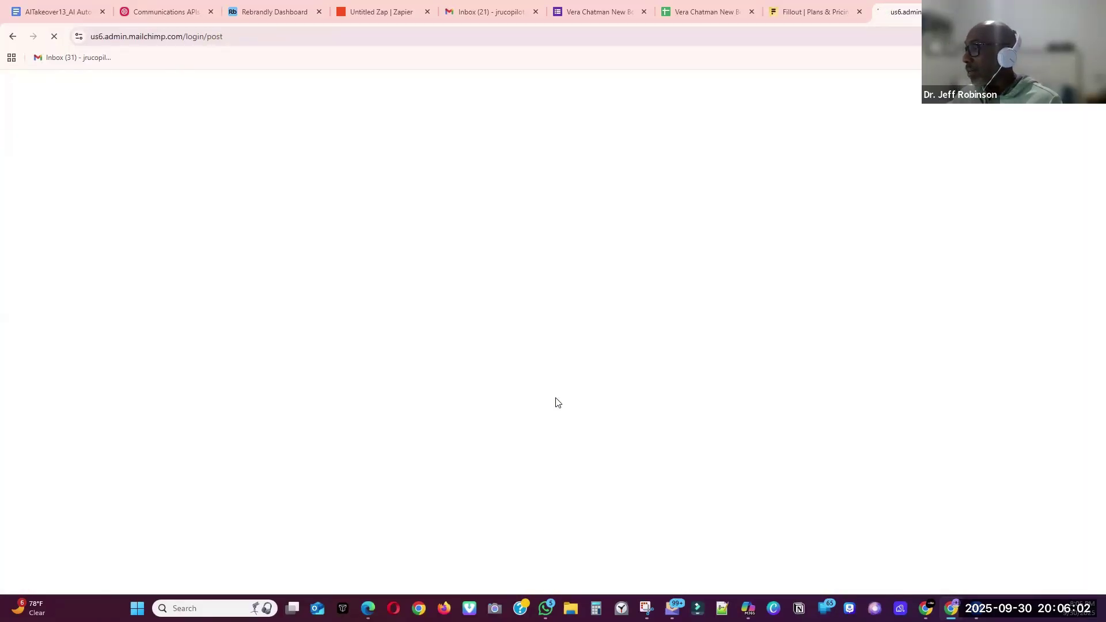
Step: Verify the login with the SMS verification code to reach the Home dashboard
{"action": "left_click", "coordinate": [504, 314]}
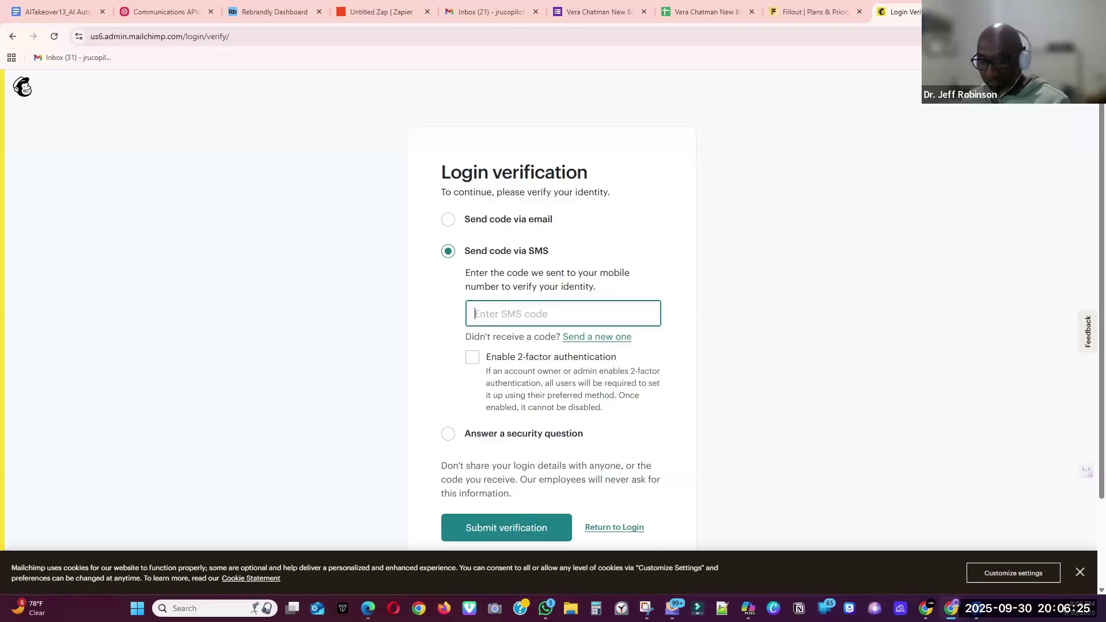
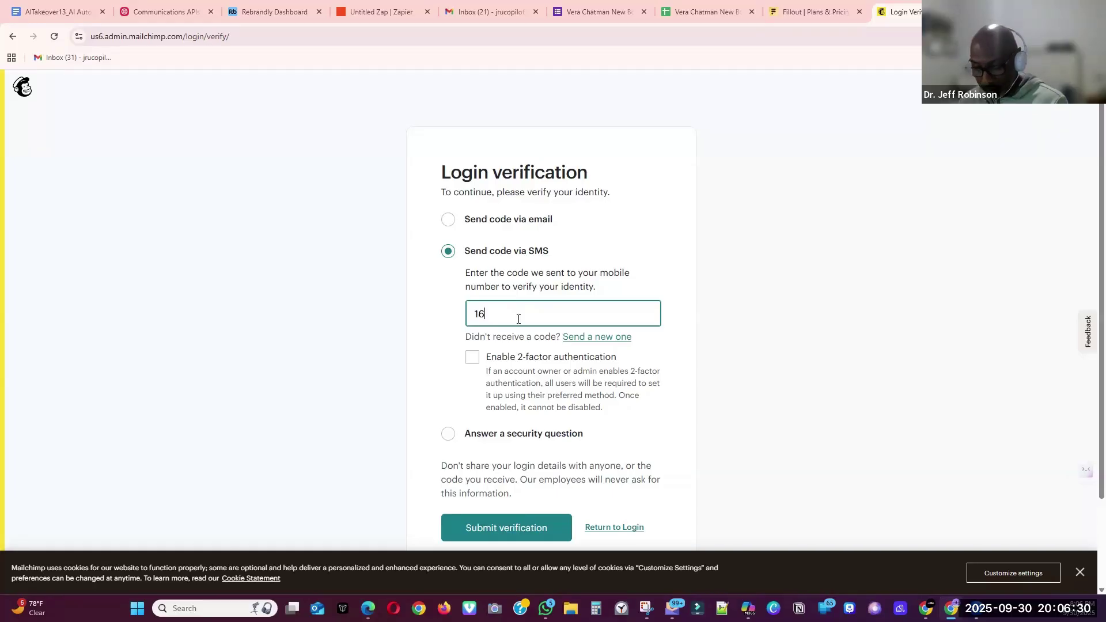
{"action": "left_click", "coordinate": [503, 526]}
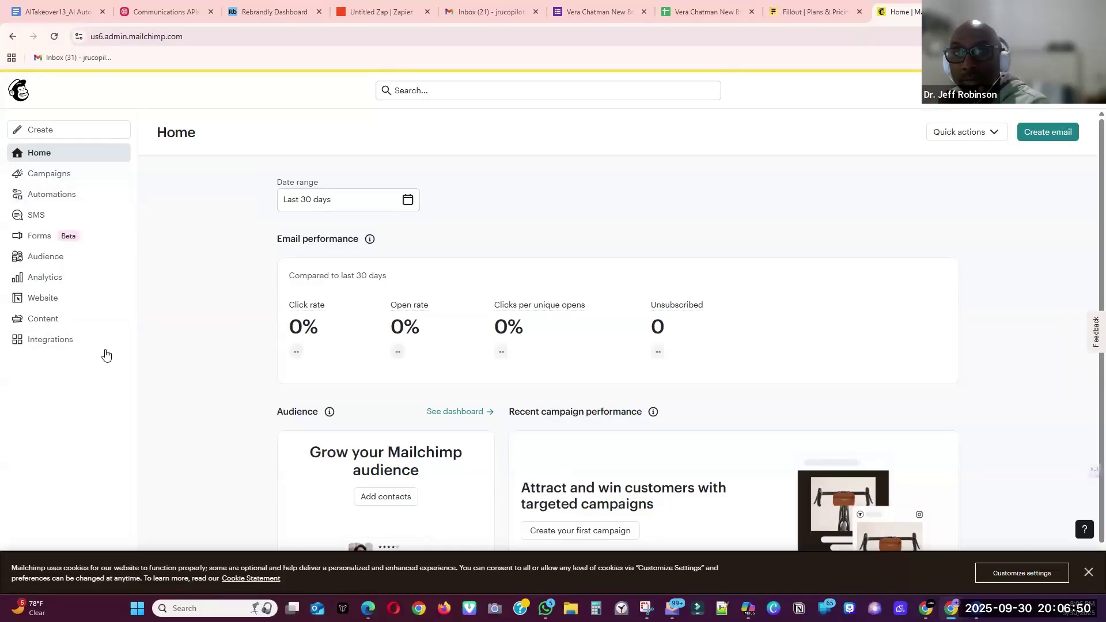
Step: Browse the audience Tags, then return to Contacts listing the single tagged contact
{"action": "left_click", "coordinate": [48, 259]}
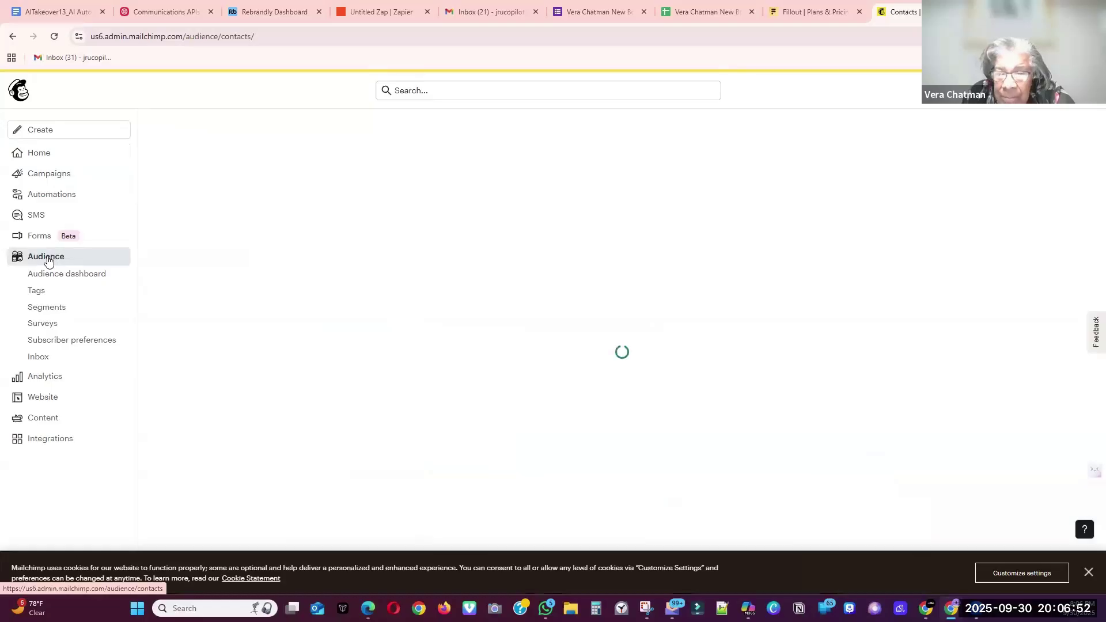
{"action": "left_click", "coordinate": [36, 291]}
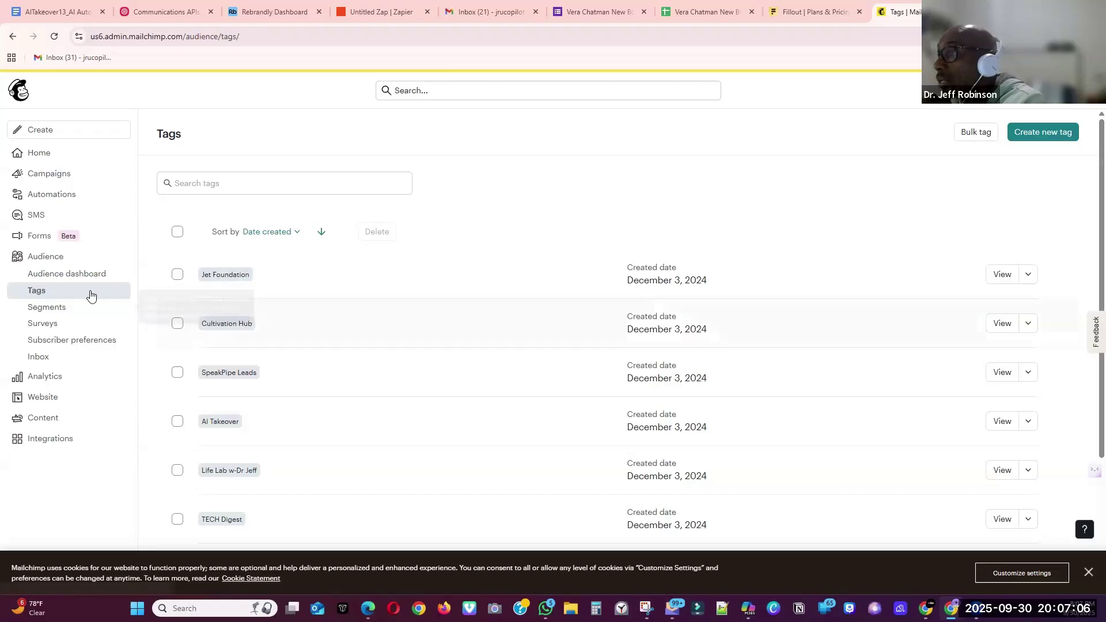
{"action": "left_click", "coordinate": [44, 258]}
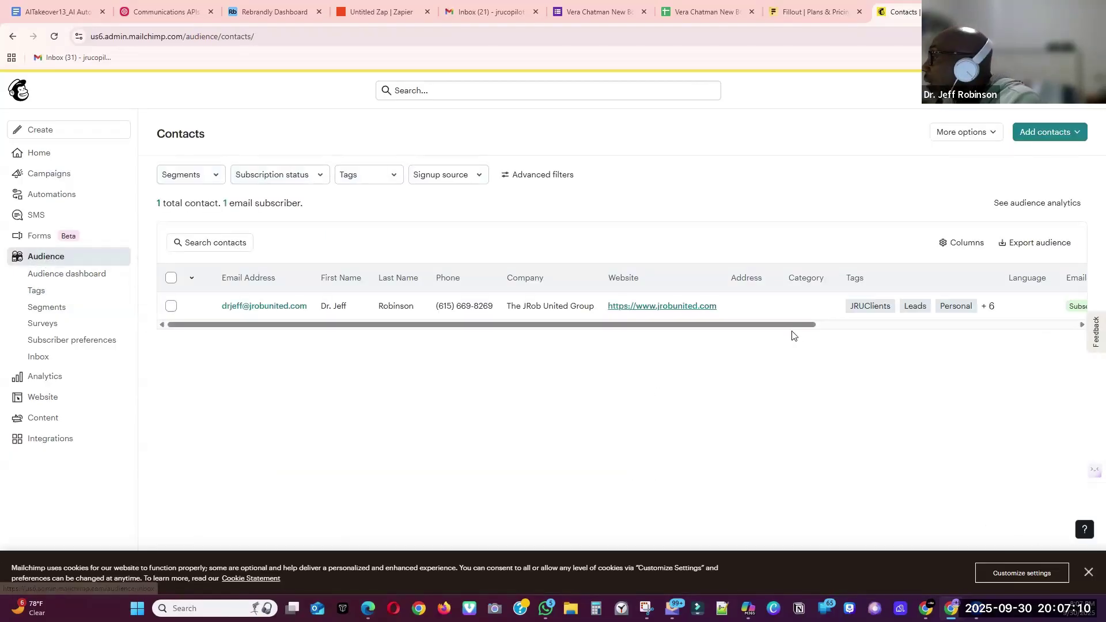
{"action": "left_click_drag", "start_coordinate": [752, 330], "coordinate": [180, 357]}
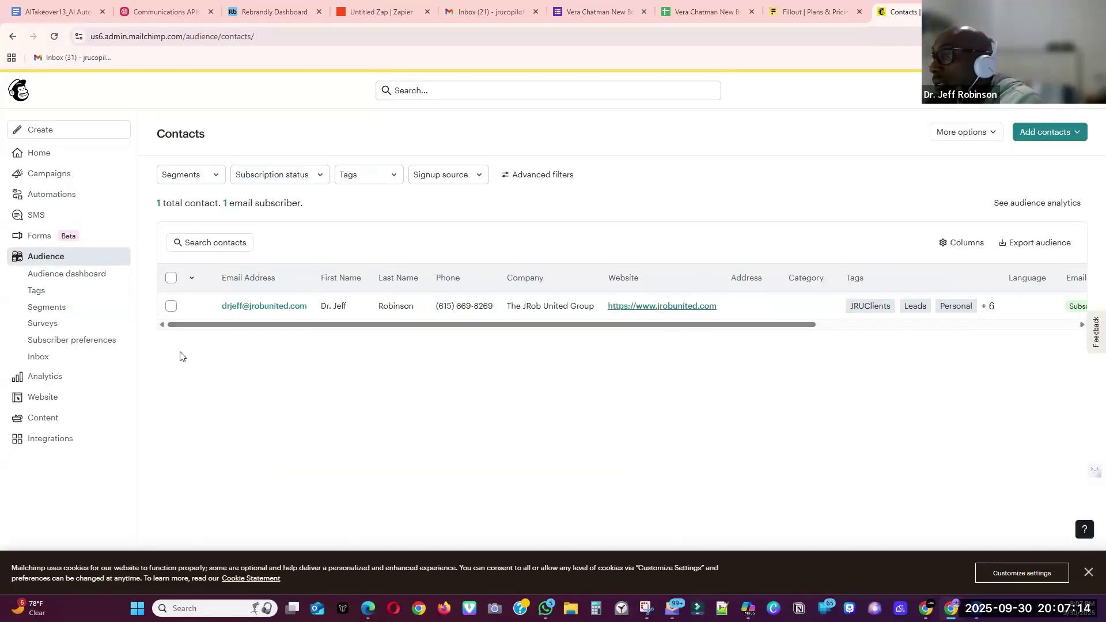
Step: Decline the Campaigns feedback survey and start designing a new Regular email
{"action": "left_click", "coordinate": [49, 174]}
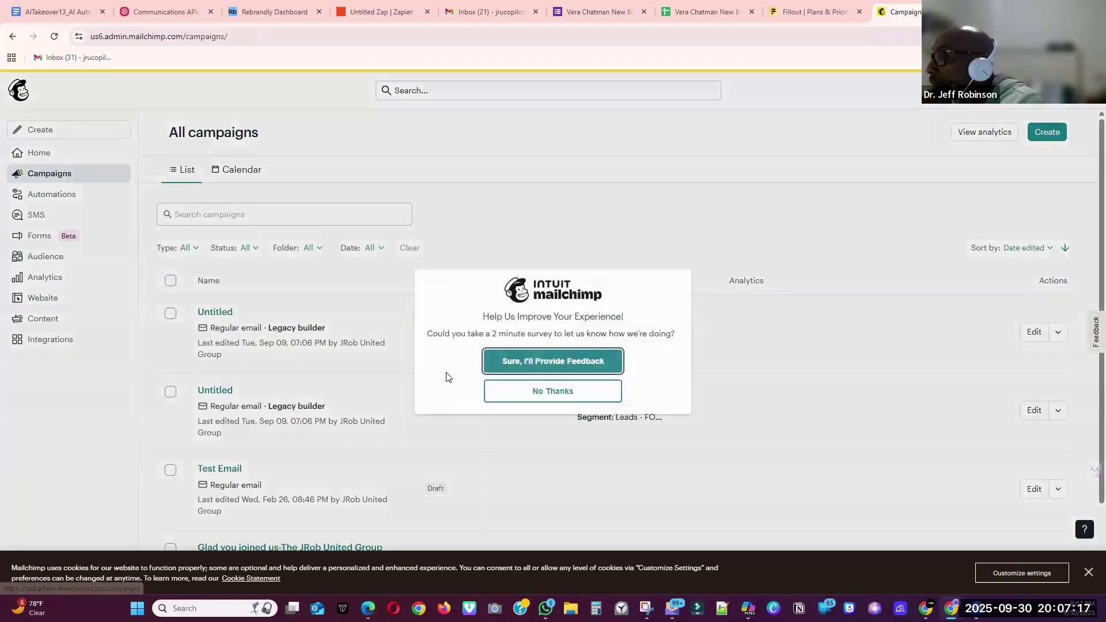
{"action": "left_click", "coordinate": [550, 391]}
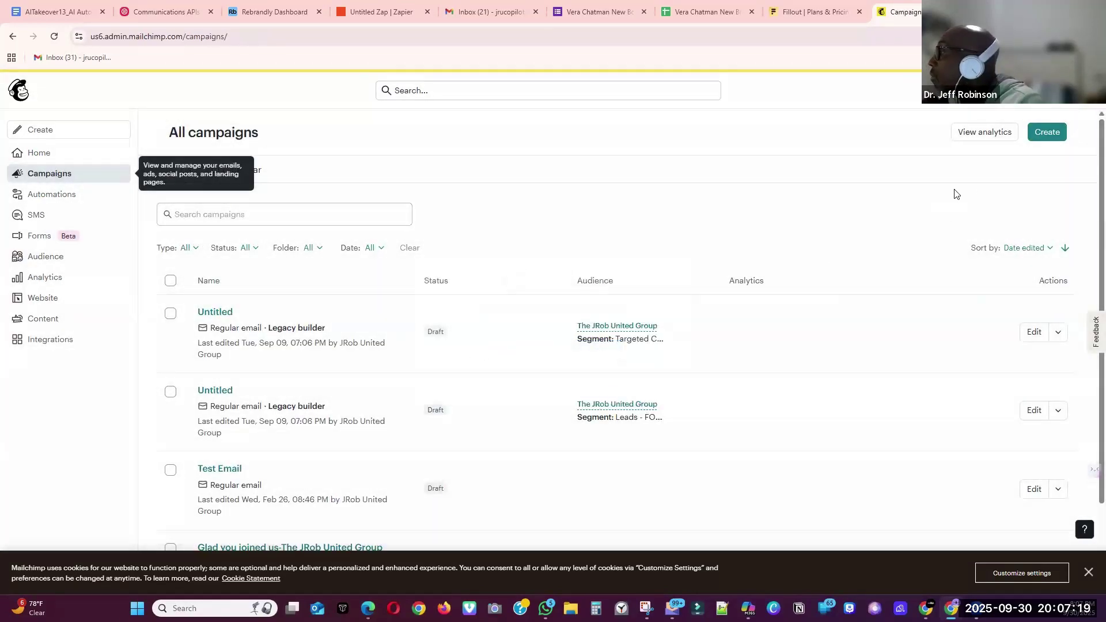
{"action": "left_click", "coordinate": [1048, 132]}
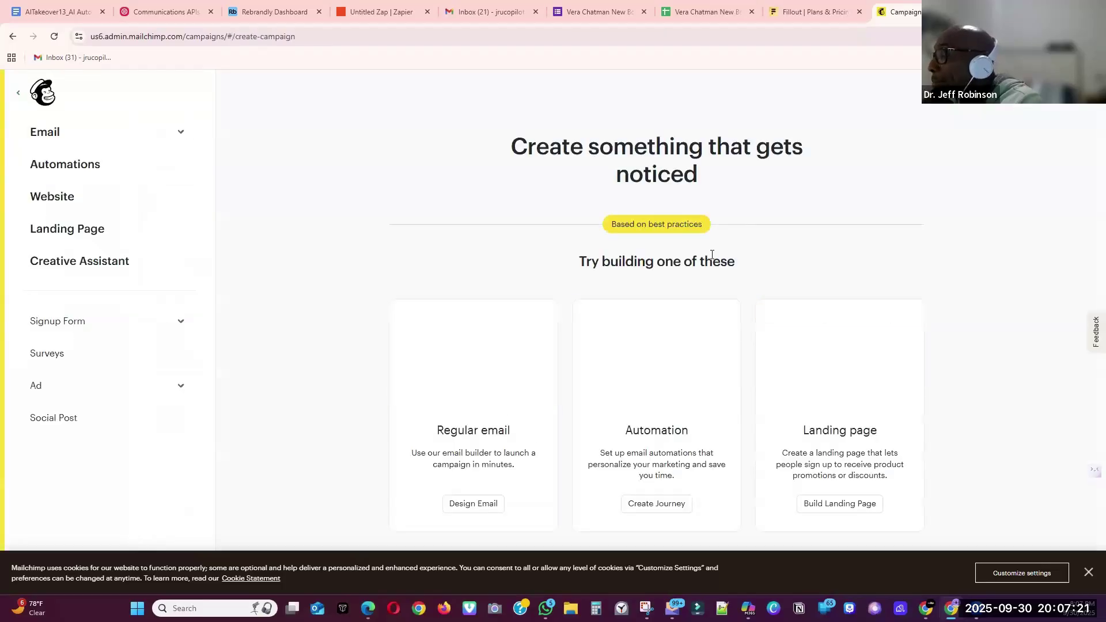
{"action": "left_click", "coordinate": [469, 507]}
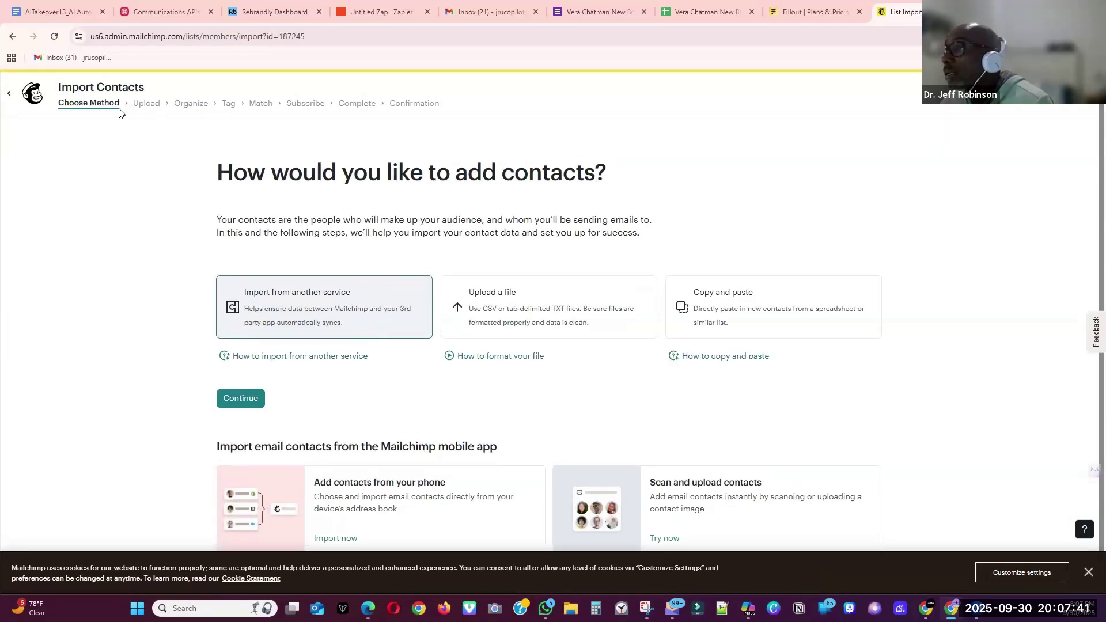
Step: Leave the untitled draft and return to the audience Contacts page
{"action": "left_click", "coordinate": [9, 93]}
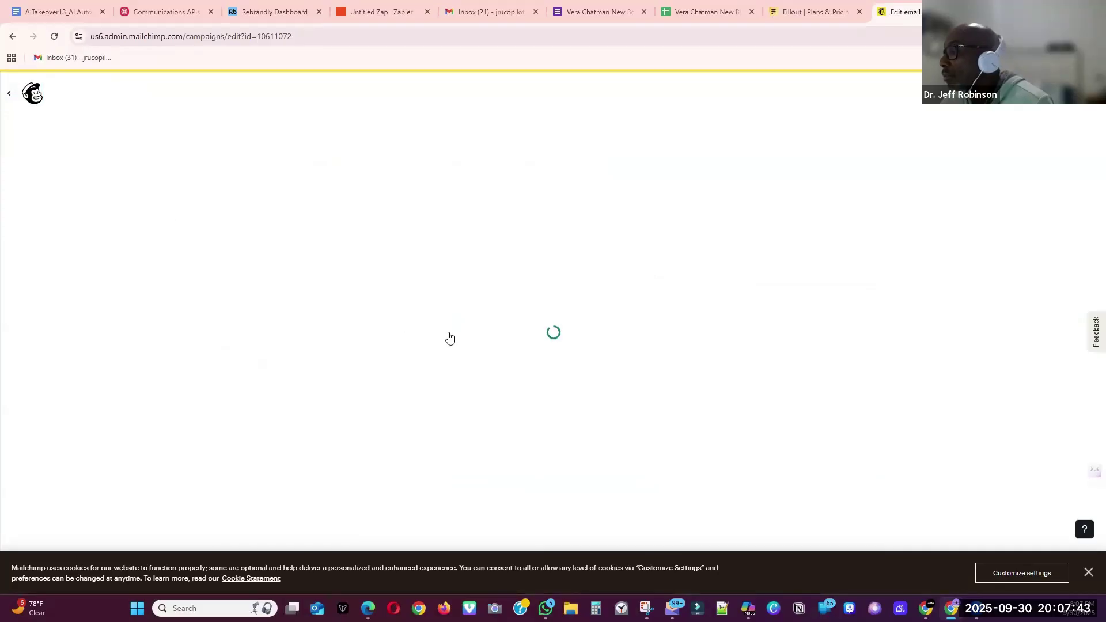
{"action": "scroll", "coordinate": [156, 438], "scroll_direction": "down", "scroll_amount": 3}
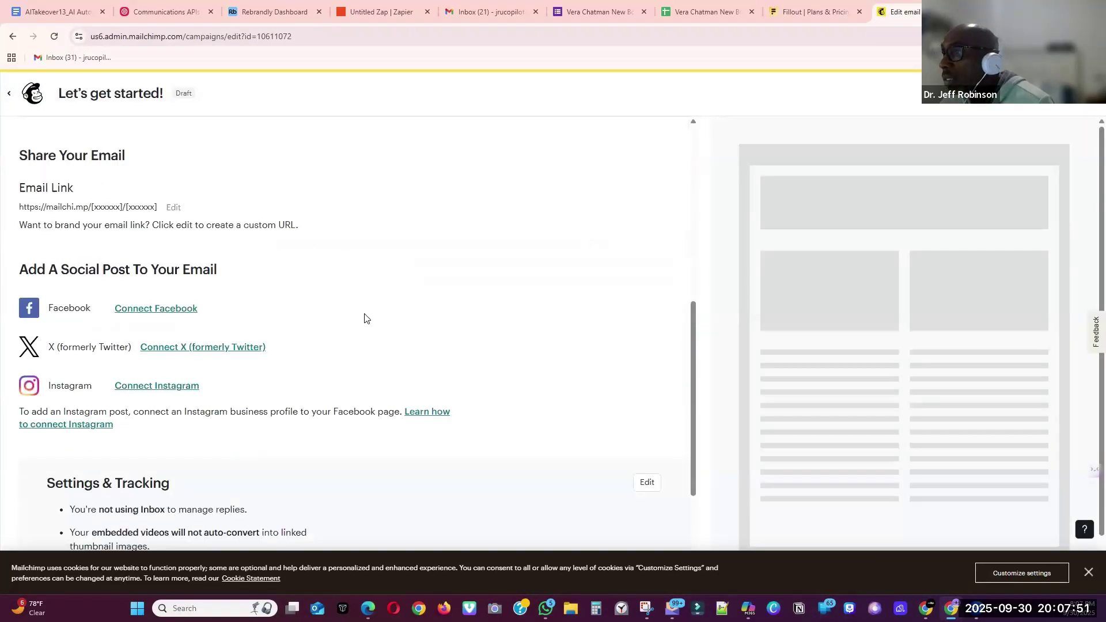
{"action": "scroll", "coordinate": [388, 339], "scroll_direction": "up", "scroll_amount": 7}
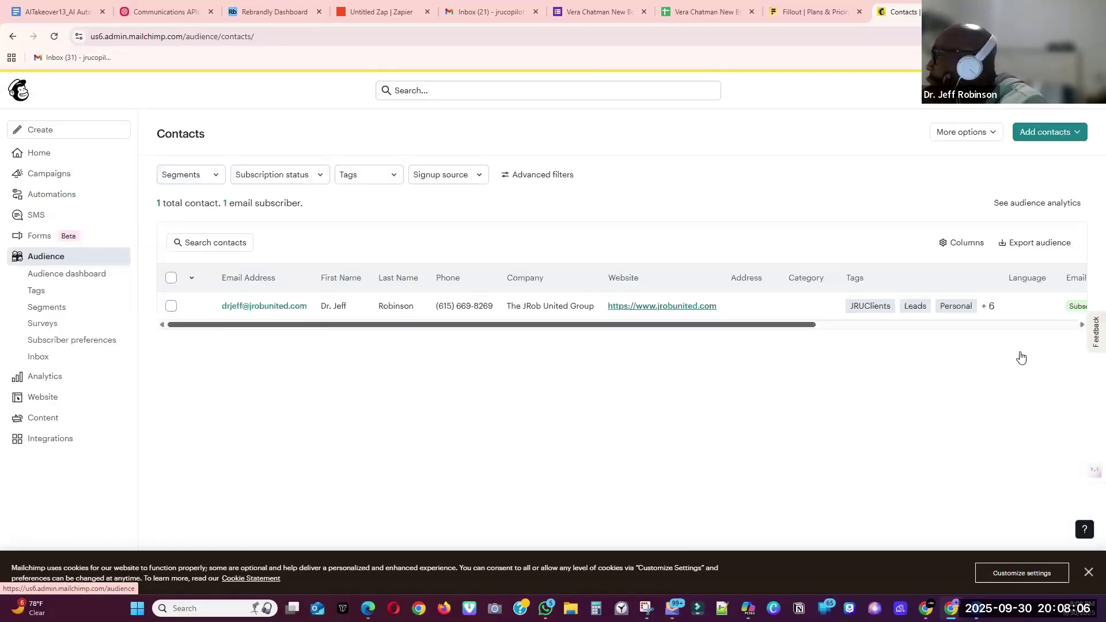
Step: View the contact's profile, then open Create from the Campaigns page
{"action": "left_click_drag", "start_coordinate": [783, 330], "coordinate": [480, 315]}
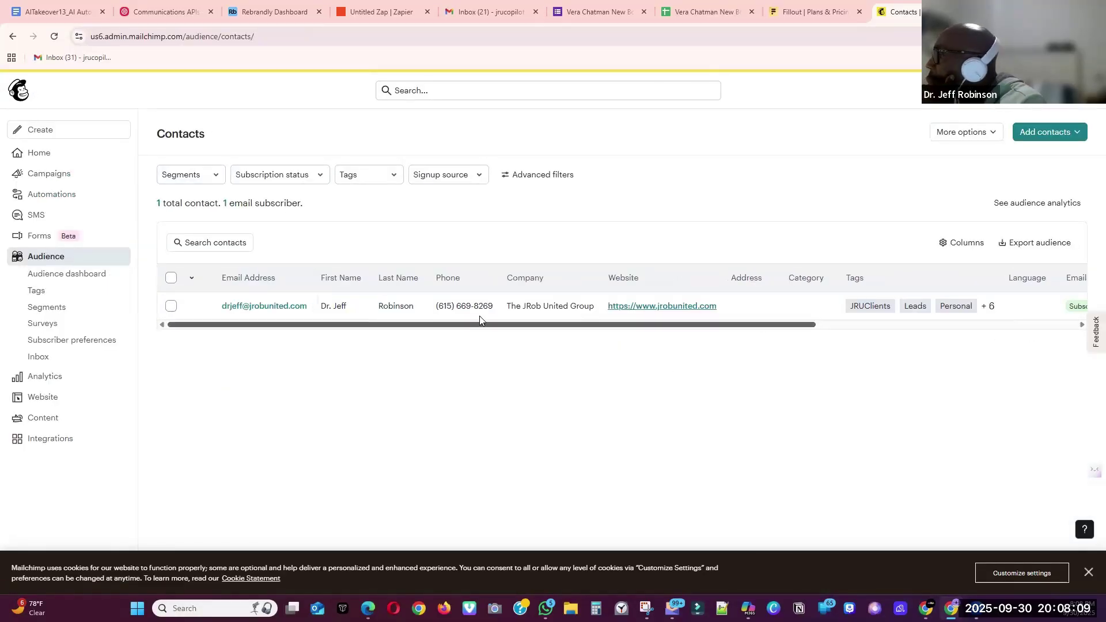
{"action": "left_click", "coordinate": [274, 308]}
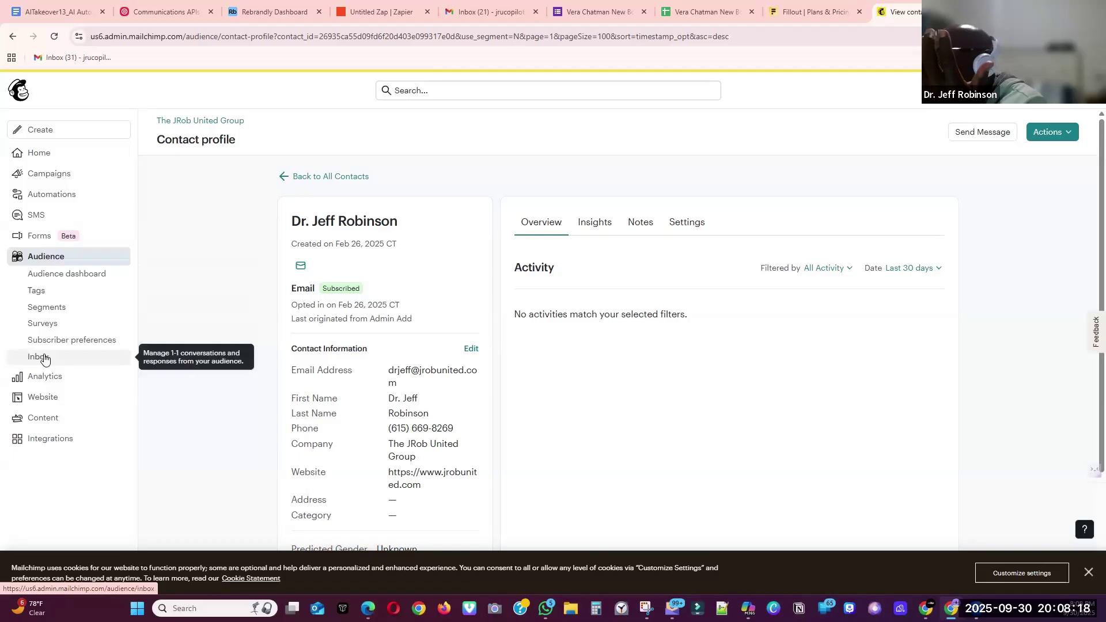
{"action": "left_click", "coordinate": [52, 174]}
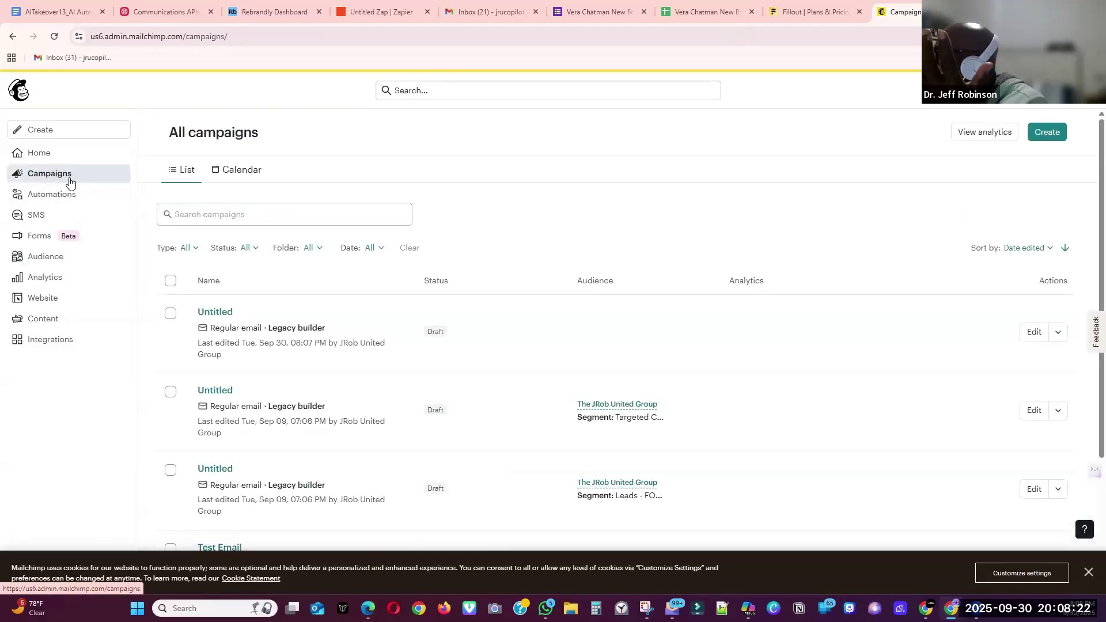
{"action": "left_click", "coordinate": [1044, 138]}
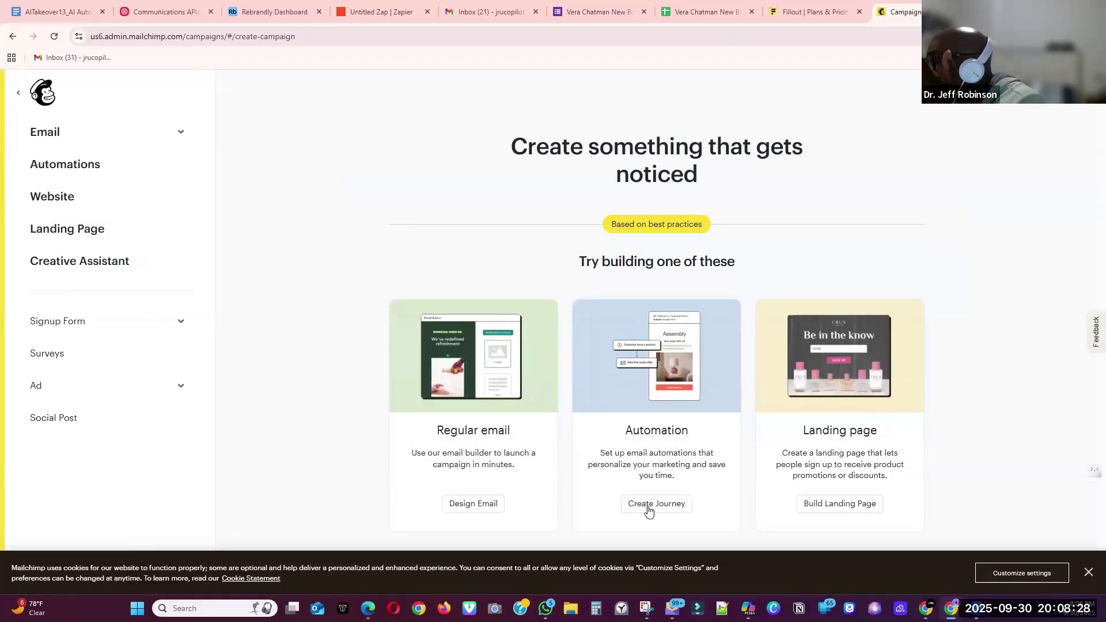
Step: Preview the Email tagged customers journey template, which sends 2 emails after tagging
{"action": "left_click", "coordinate": [649, 504]}
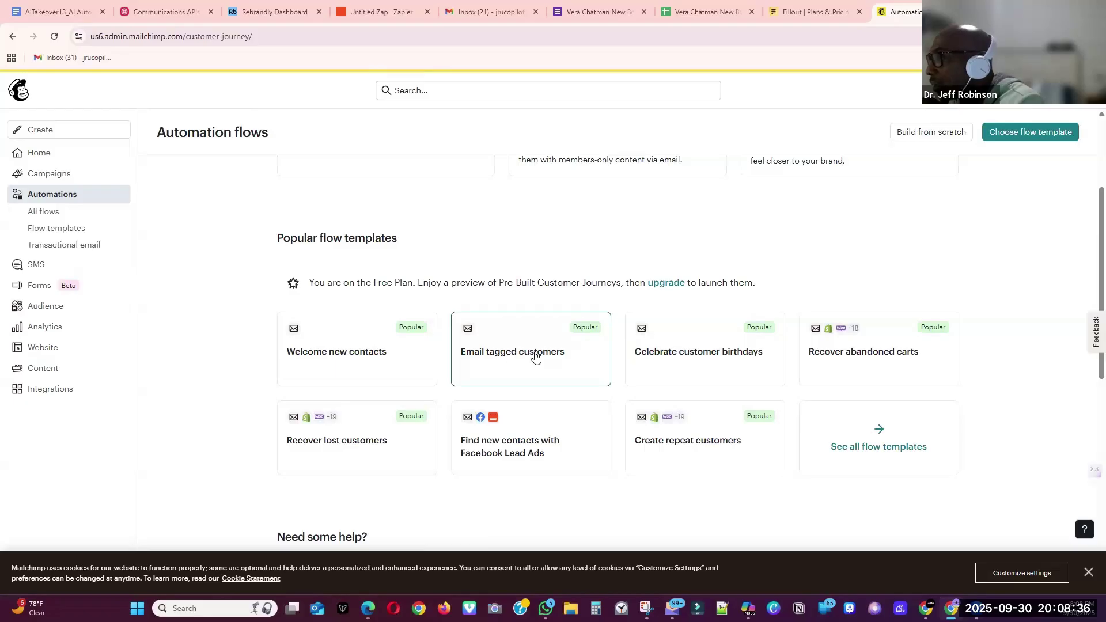
{"action": "left_click", "coordinate": [526, 357]}
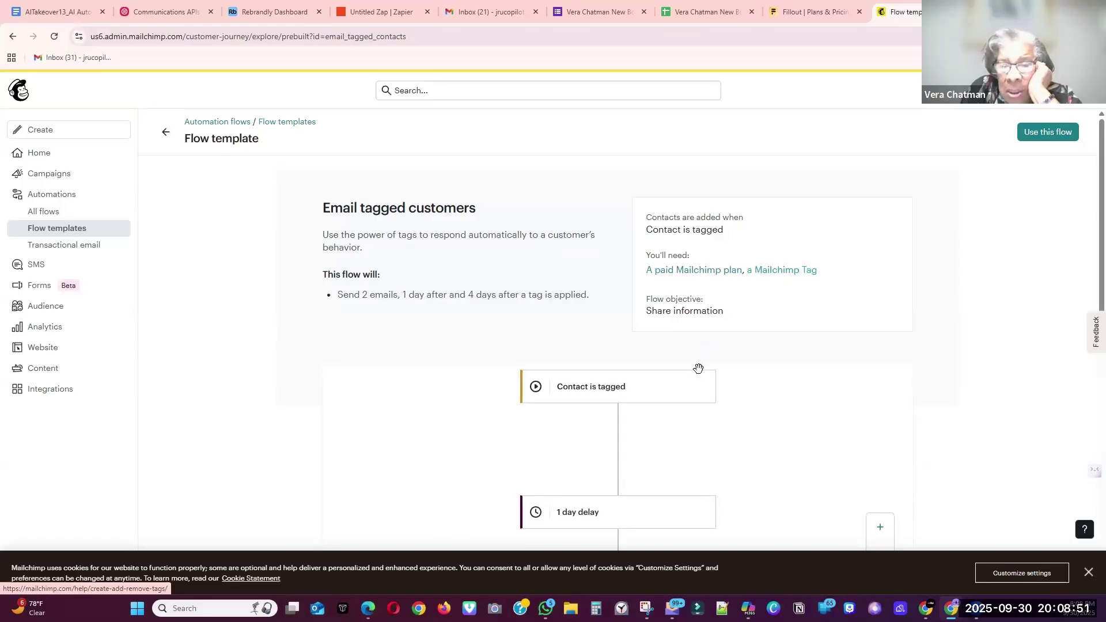
{"action": "left_click", "coordinate": [167, 133]}
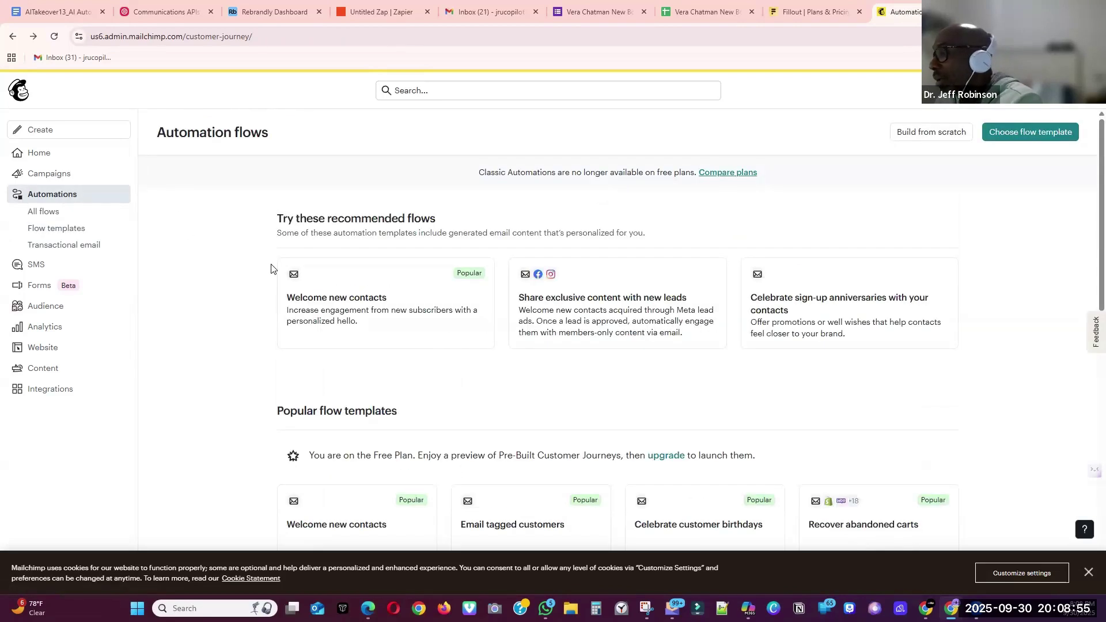
{"action": "scroll", "coordinate": [466, 390], "scroll_direction": "down", "scroll_amount": 2}
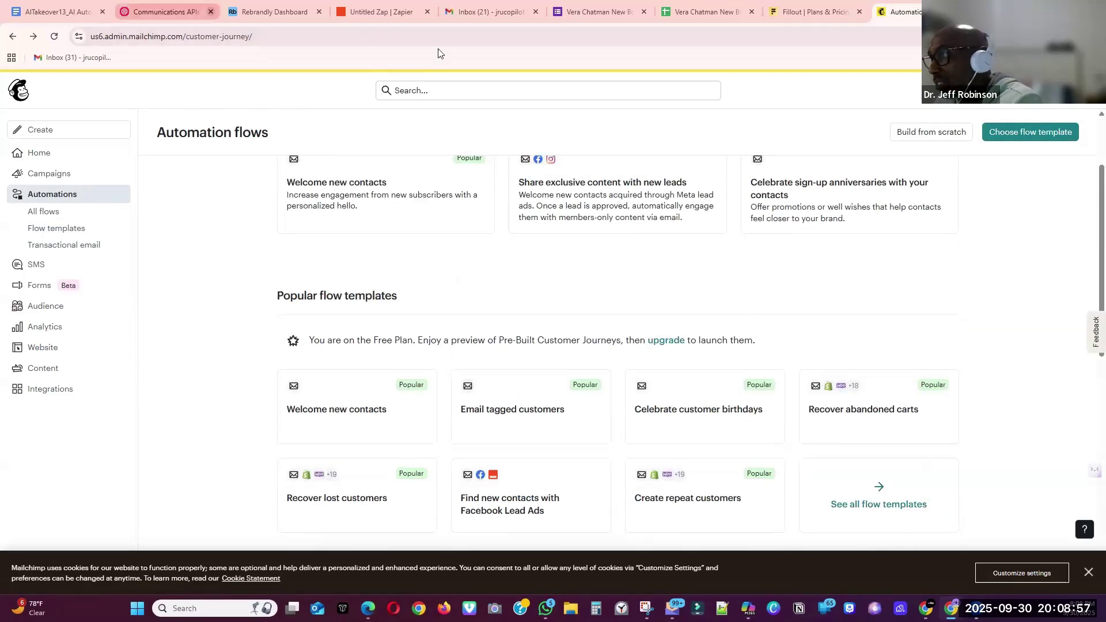
{"action": "scroll", "coordinate": [518, 277], "scroll_direction": "down", "scroll_amount": 3}
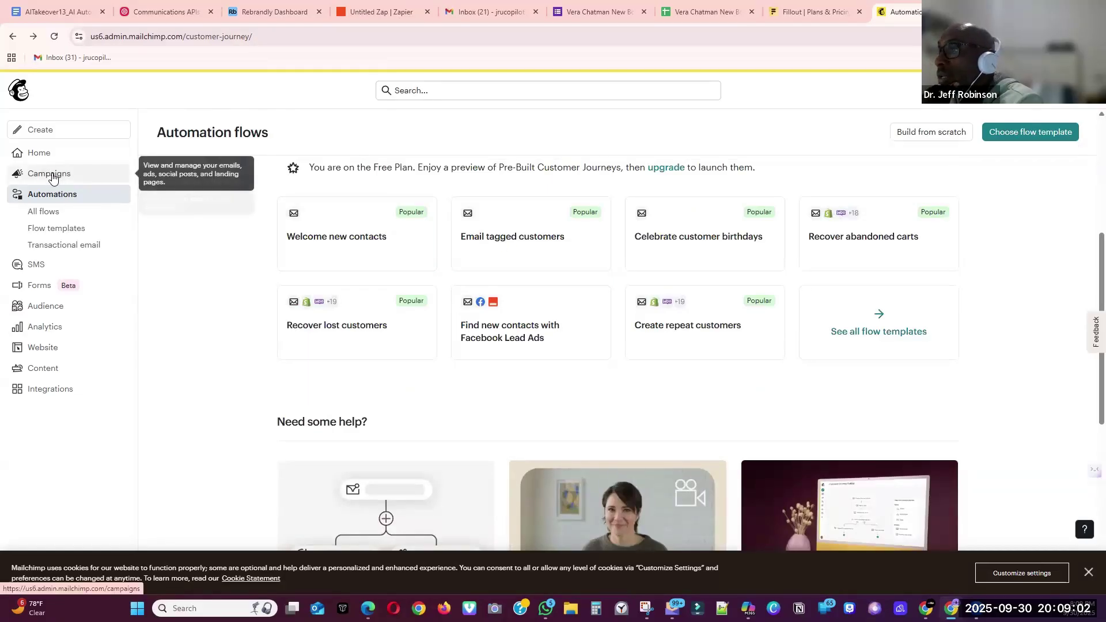
{"action": "left_click", "coordinate": [50, 198]}
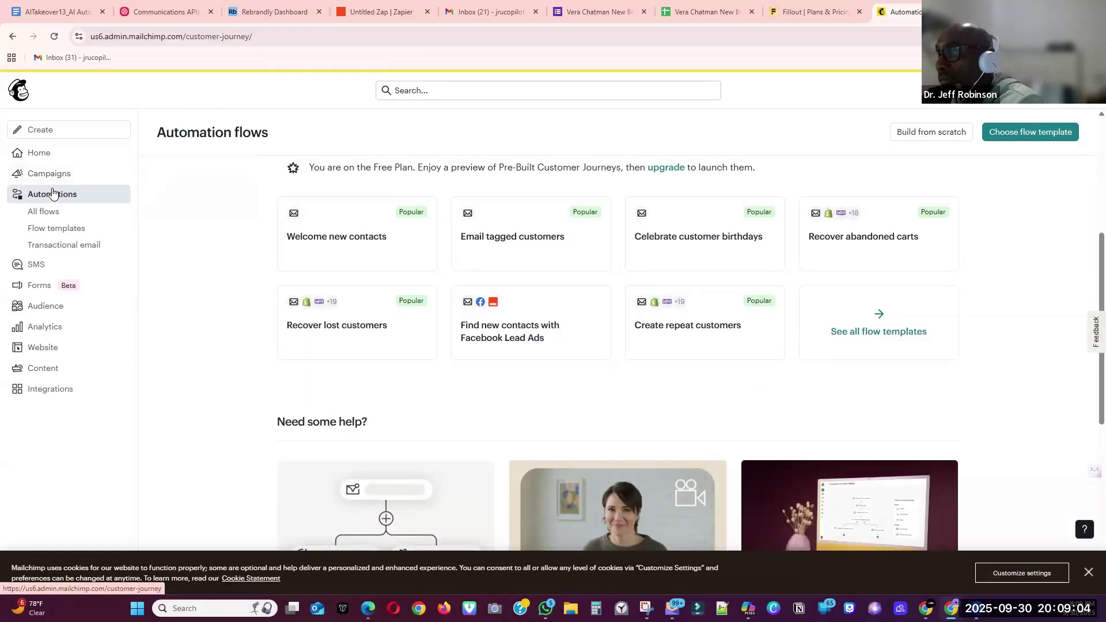
{"action": "left_click", "coordinate": [521, 238]}
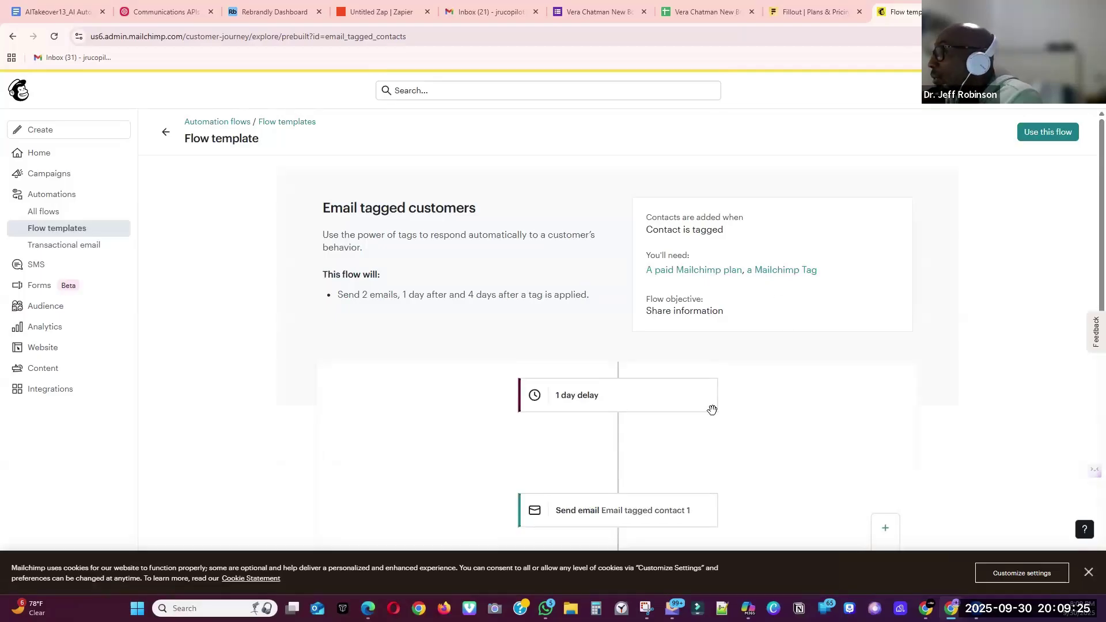
Step: Scroll through the Email tagged customers template's steps, from Send email and the 3 day delay to the More flow templates cards
{"action": "scroll", "coordinate": [713, 410], "scroll_direction": "up", "scroll_amount": 4}
{"action": "scroll", "coordinate": [595, 407], "scroll_direction": "down", "scroll_amount": 2}
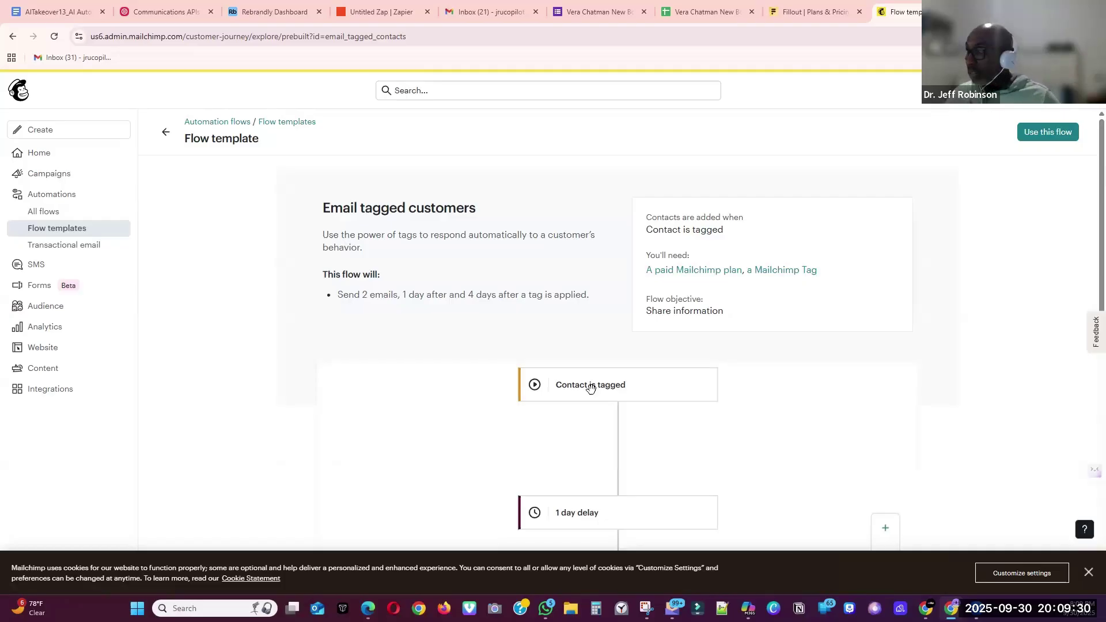
{"action": "scroll", "coordinate": [593, 389], "scroll_direction": "down", "scroll_amount": 3}
{"action": "scroll", "coordinate": [623, 406], "scroll_direction": "up", "scroll_amount": 2}
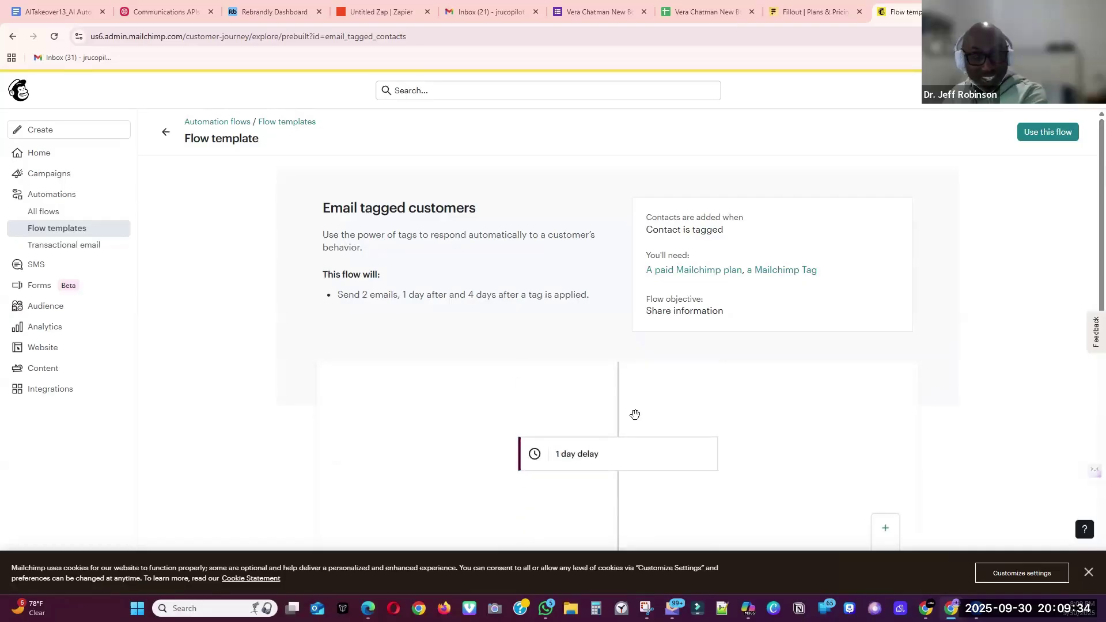
{"action": "scroll", "coordinate": [610, 402], "scroll_direction": "up", "scroll_amount": 2}
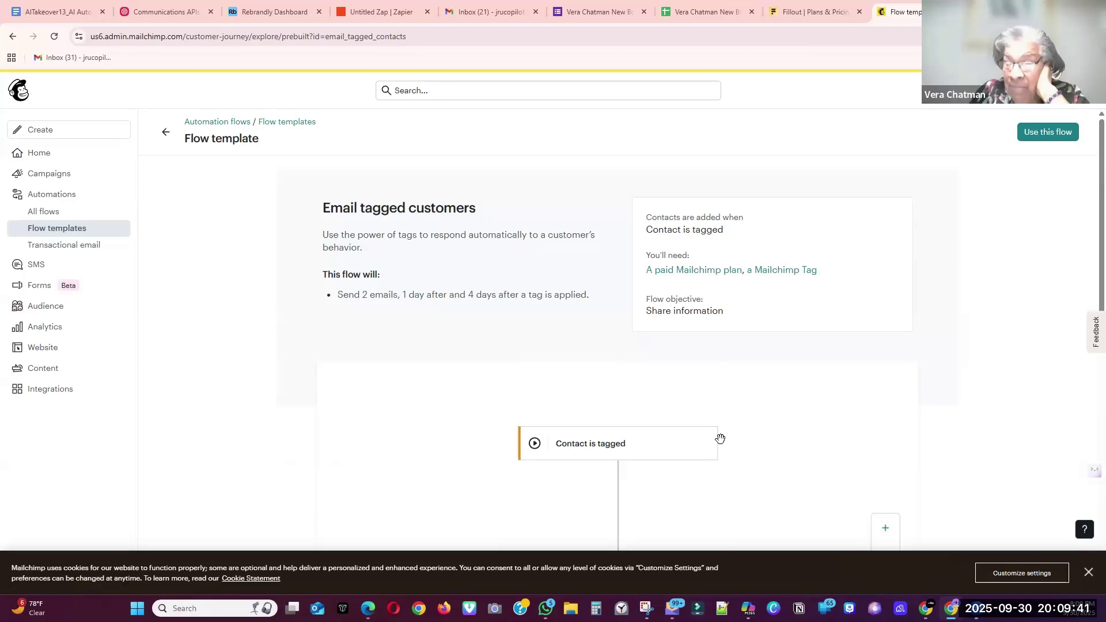
{"action": "scroll", "coordinate": [736, 446], "scroll_direction": "down", "scroll_amount": 1}
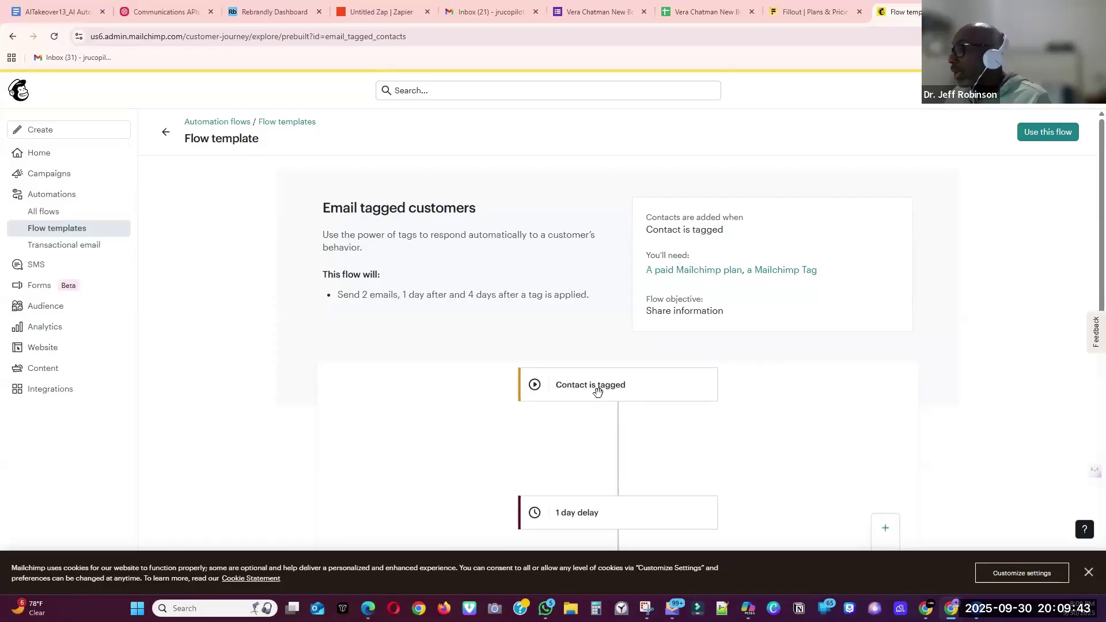
{"action": "scroll", "coordinate": [640, 455], "scroll_direction": "down", "scroll_amount": 1}
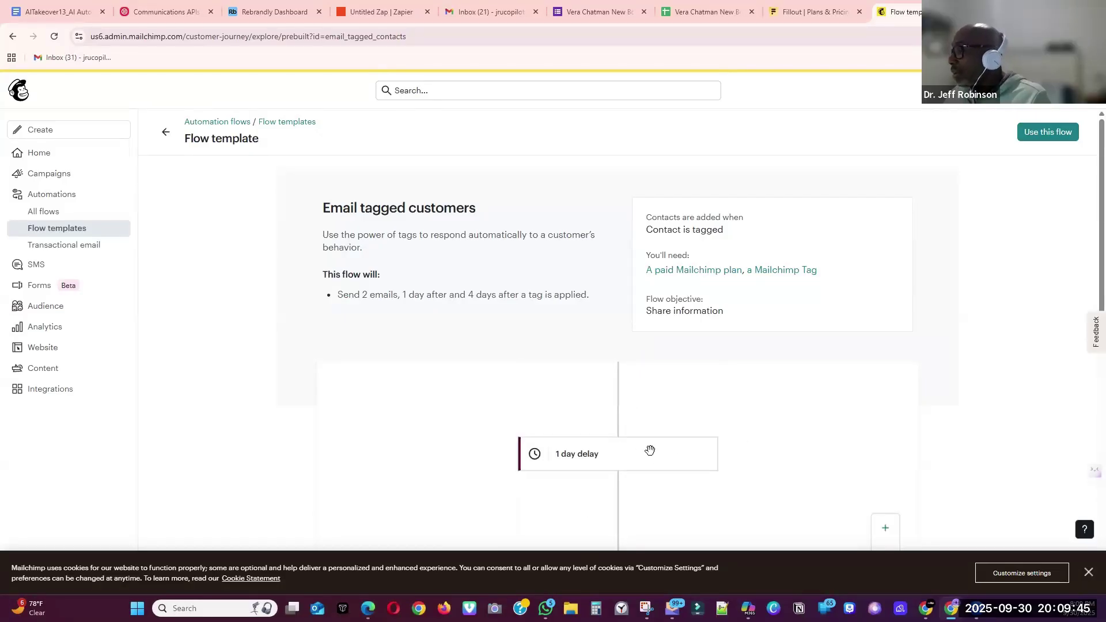
{"action": "scroll", "coordinate": [679, 438], "scroll_direction": "down", "scroll_amount": 3}
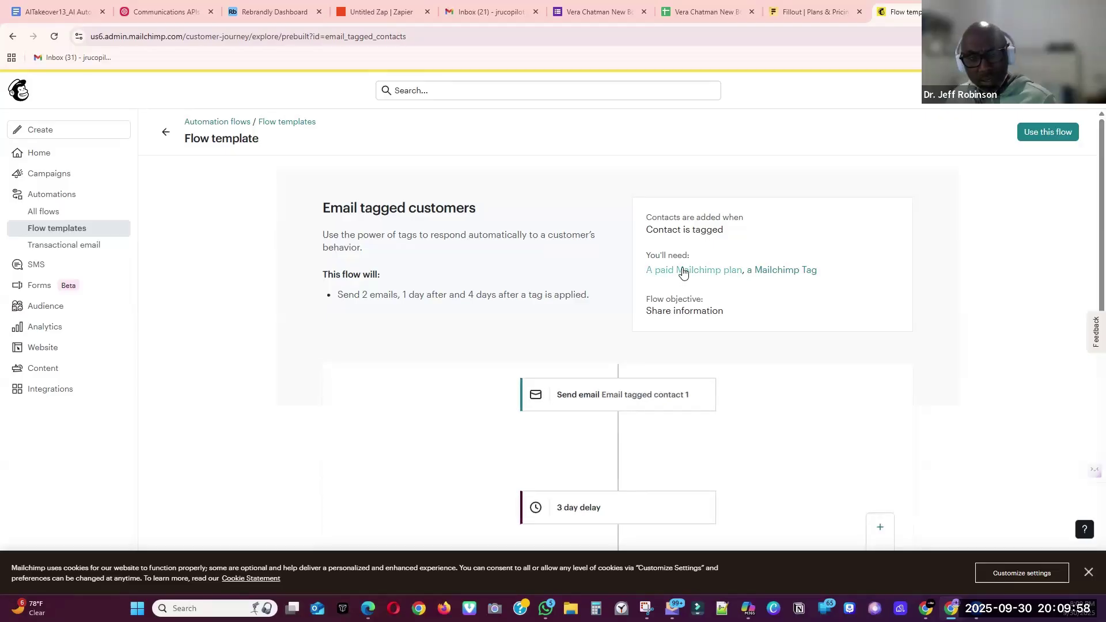
{"action": "scroll", "coordinate": [829, 447], "scroll_direction": "down", "scroll_amount": 3}
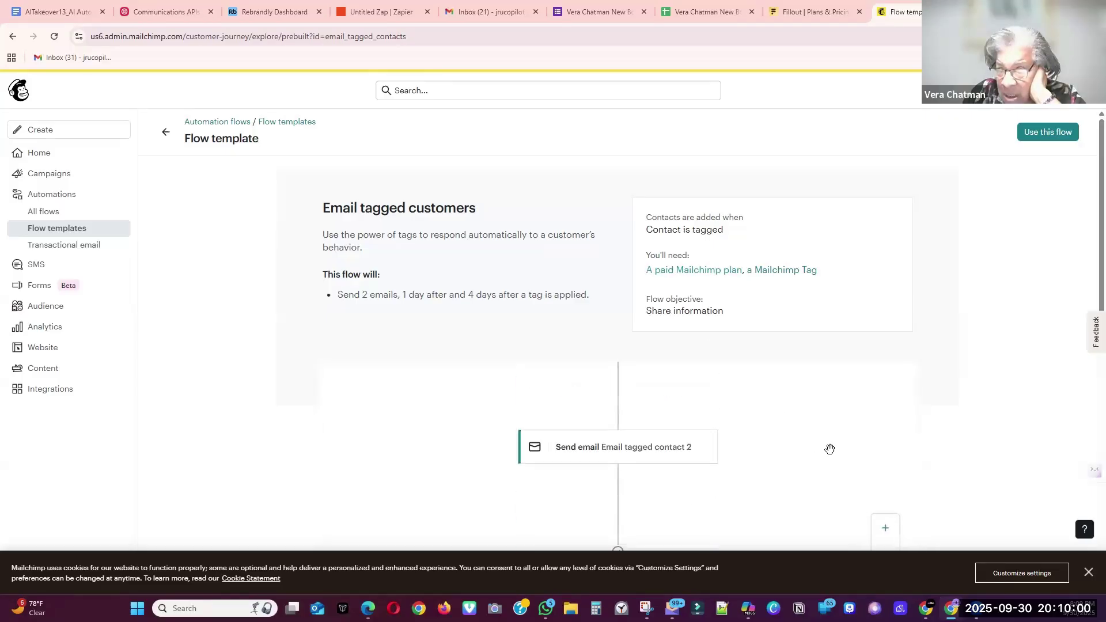
{"action": "scroll", "coordinate": [977, 423], "scroll_direction": "down", "scroll_amount": 2}
{"action": "scroll", "coordinate": [973, 422], "scroll_direction": "down", "scroll_amount": 2}
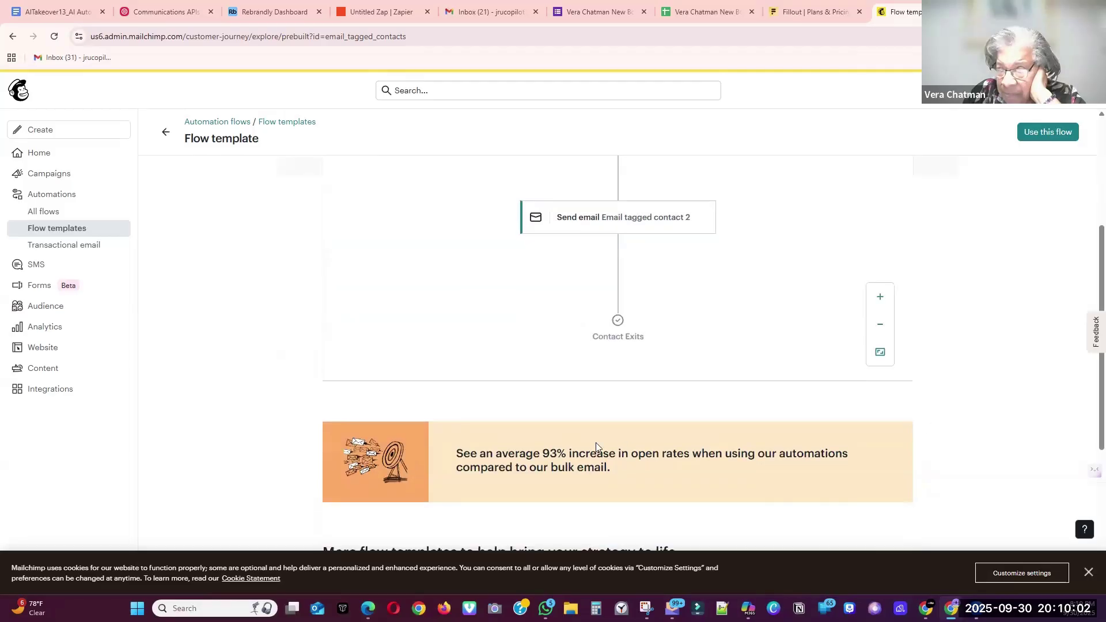
{"action": "scroll", "coordinate": [638, 456], "scroll_direction": "down", "scroll_amount": 1}
{"action": "scroll", "coordinate": [638, 456], "scroll_direction": "down", "scroll_amount": 4}
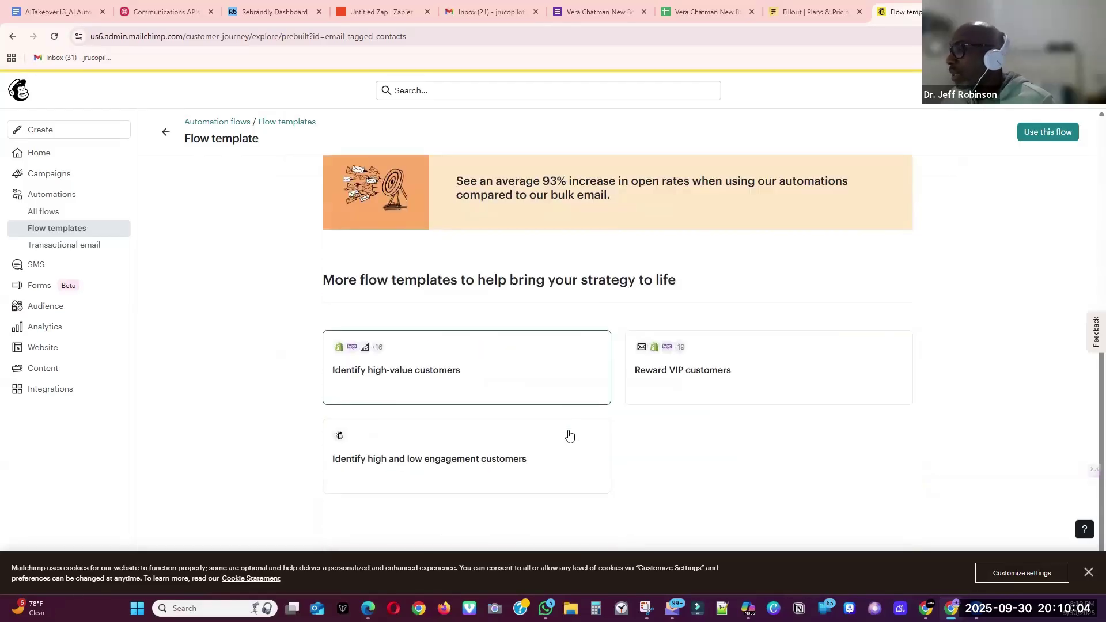
{"action": "scroll", "coordinate": [569, 435], "scroll_direction": "up", "scroll_amount": 5}
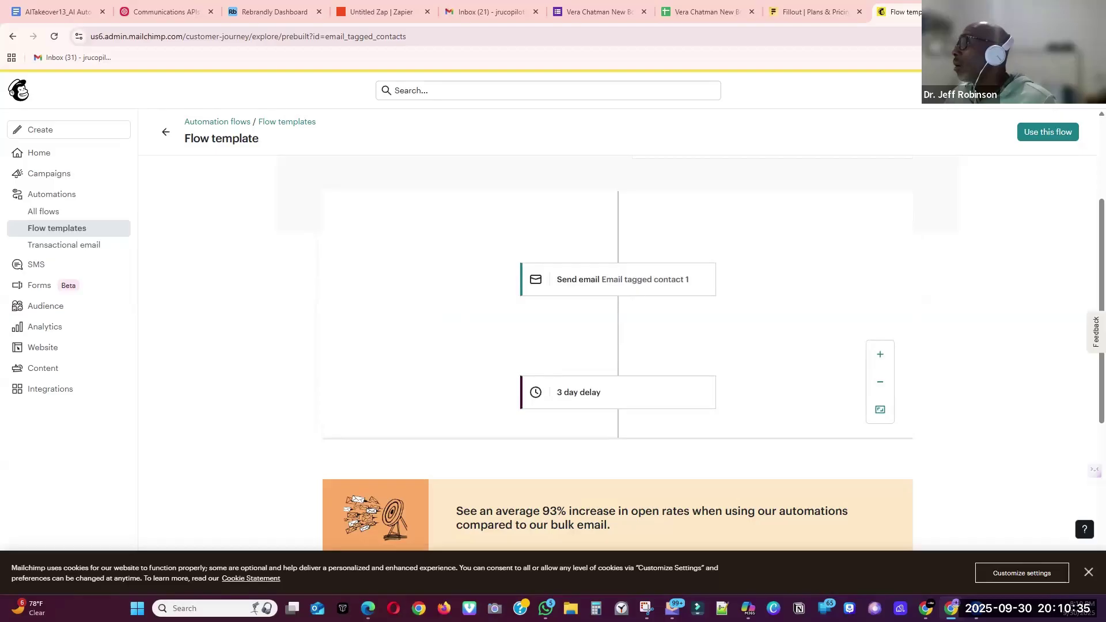
Step: In a new tab, search Google for 'Mailerlite' and open the MailerLite homepage from the results
{"action": "key", "text": "ctrl+t"}
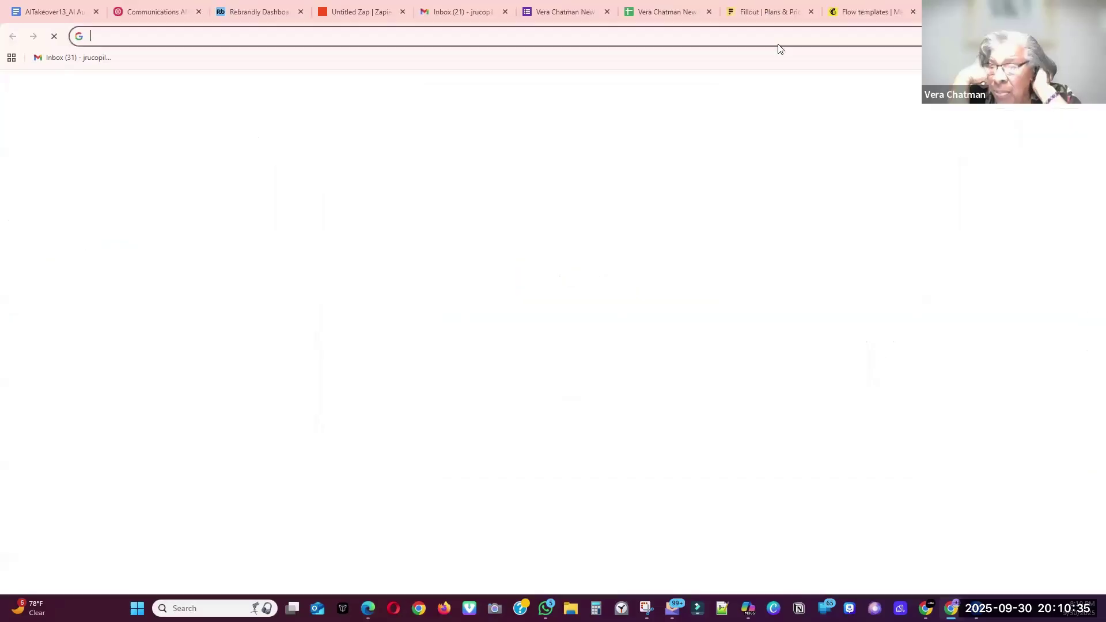
{"action": "left_click", "coordinate": [730, 40]}
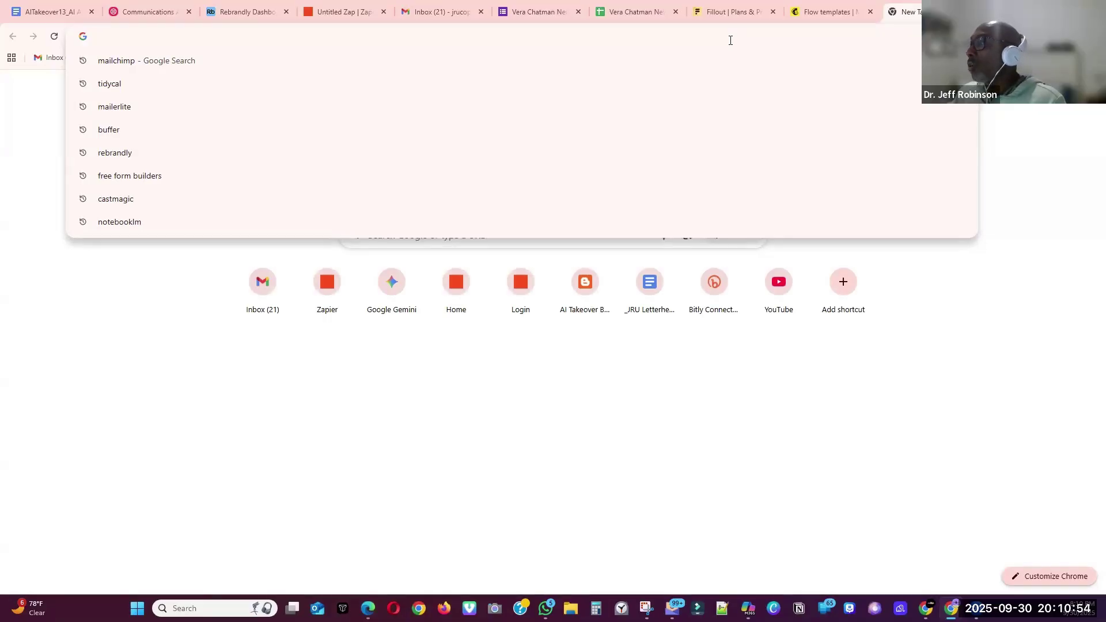
{"action": "type", "text": "mai"}
{"action": "key", "text": "BackSpace"}
{"action": "key", "text": "BackSpace"}
{"action": "key", "text": "BackSpace"}
{"action": "key", "text": "BackSpace"}
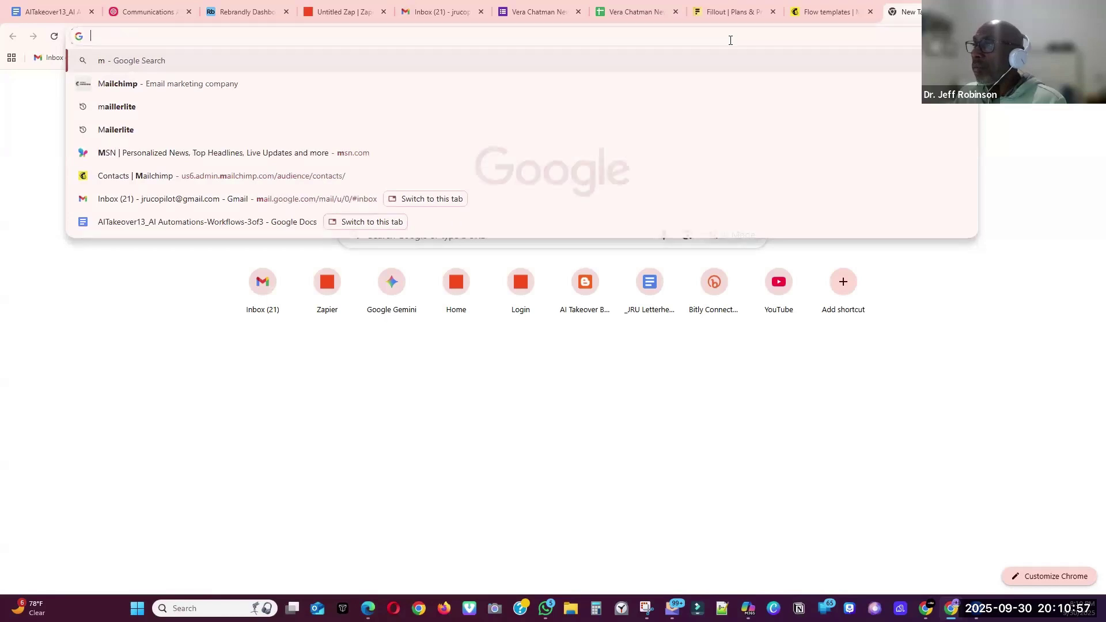
{"action": "type", "text": "MAIL"}
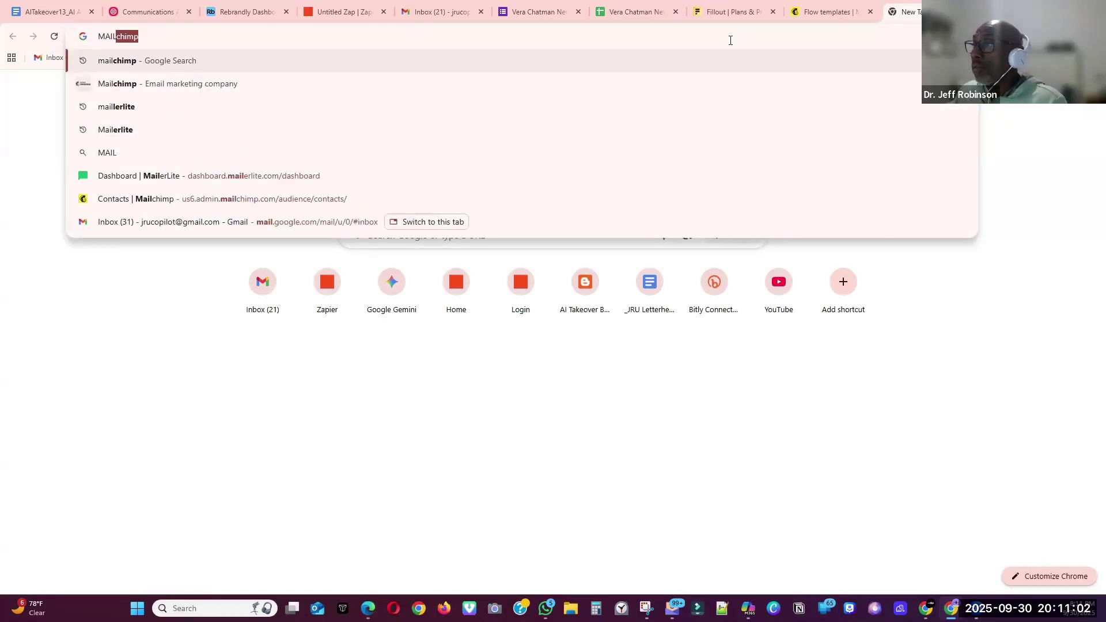
{"action": "type", "text": "ERLITE"}
{"action": "key", "text": "Return"}
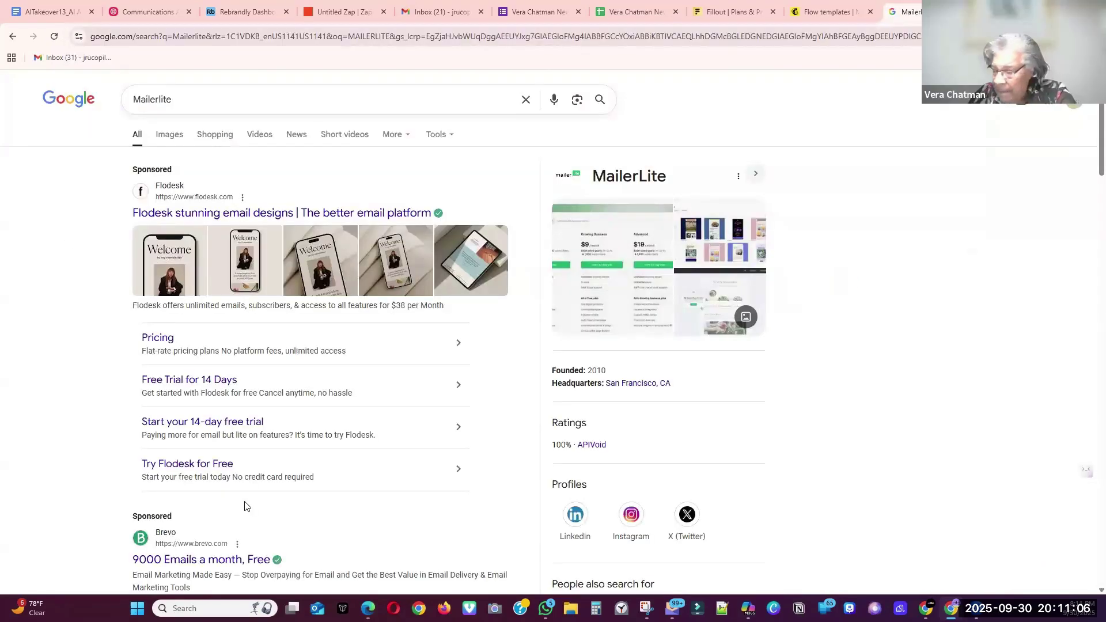
{"action": "scroll", "coordinate": [244, 506], "scroll_direction": "down", "scroll_amount": 7}
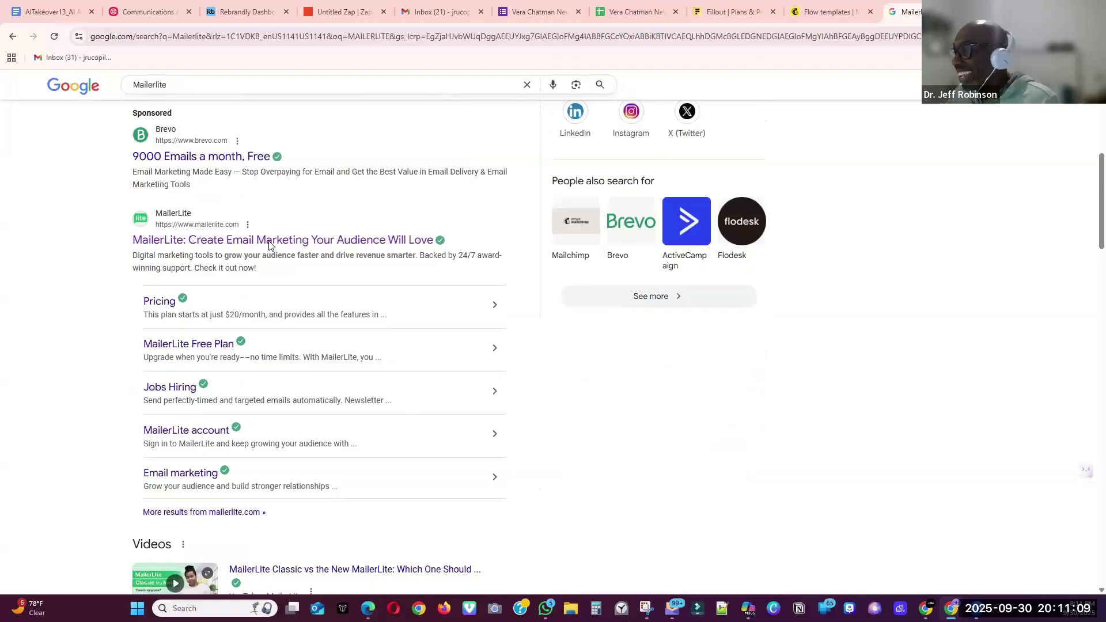
{"action": "left_click", "coordinate": [270, 242]}
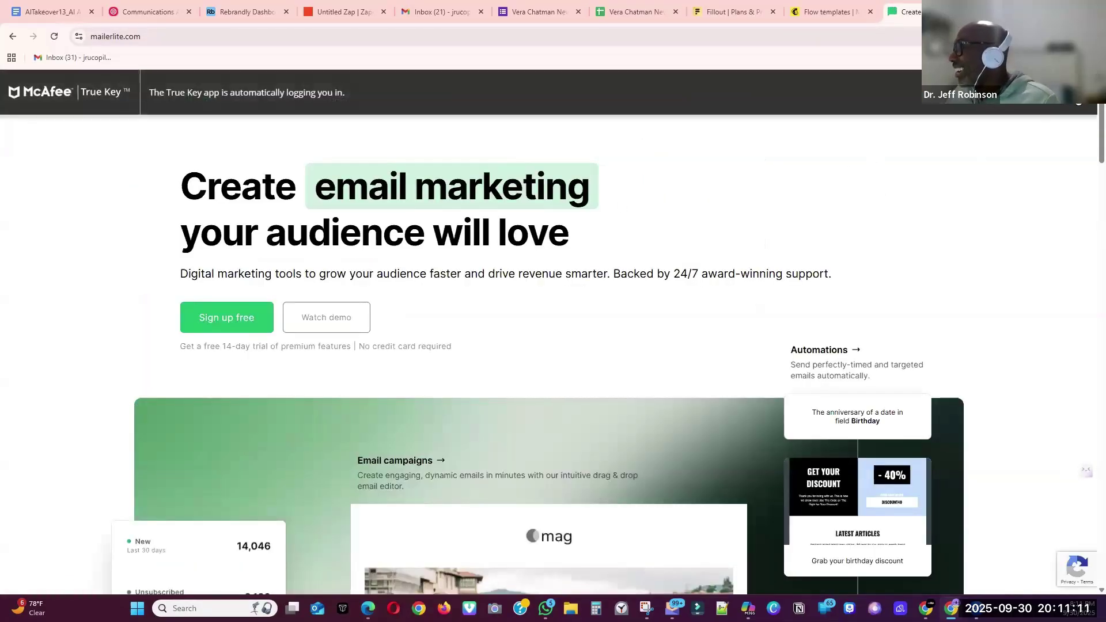
Step: Log in to MailerLite and open the Subscribers list from the dashboard
{"action": "left_click", "coordinate": [870, 92]}
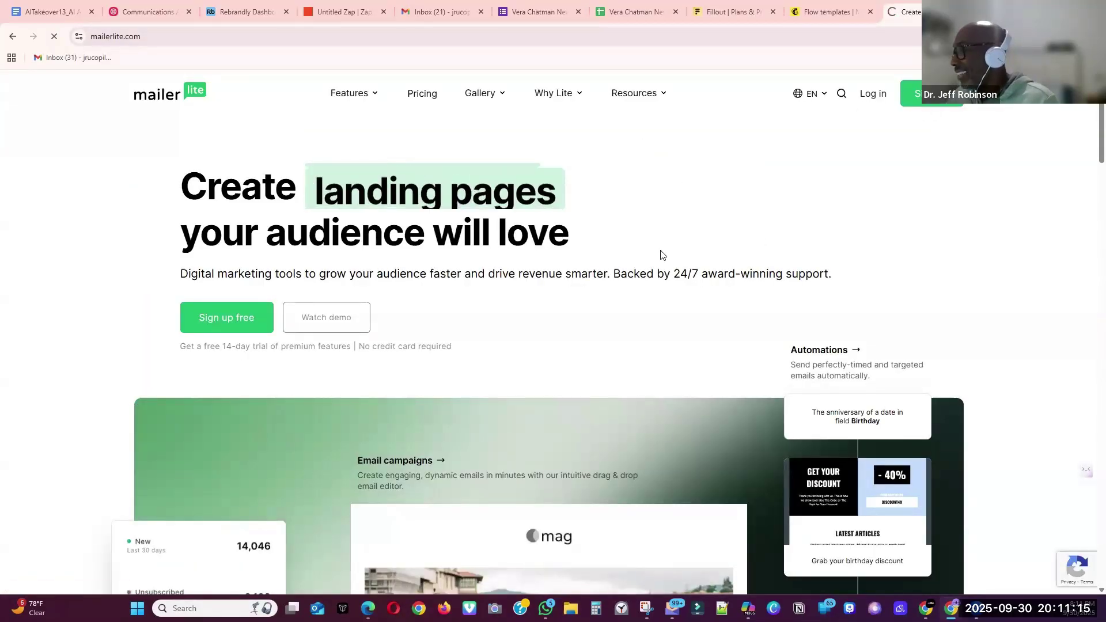
{"action": "left_click", "coordinate": [291, 243]}
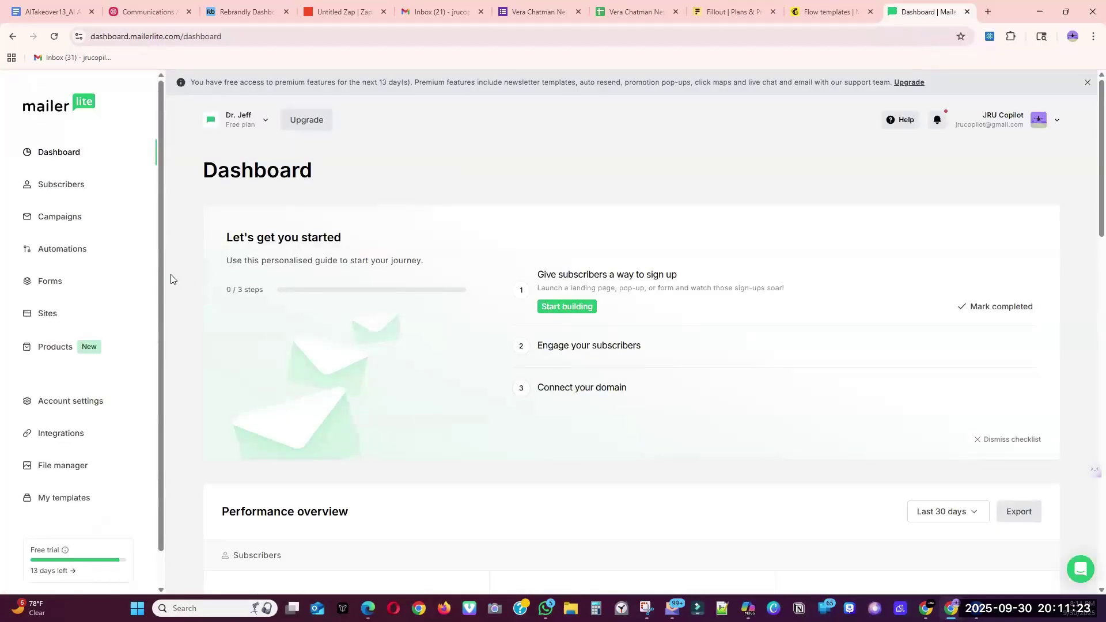
{"action": "left_click", "coordinate": [66, 192]}
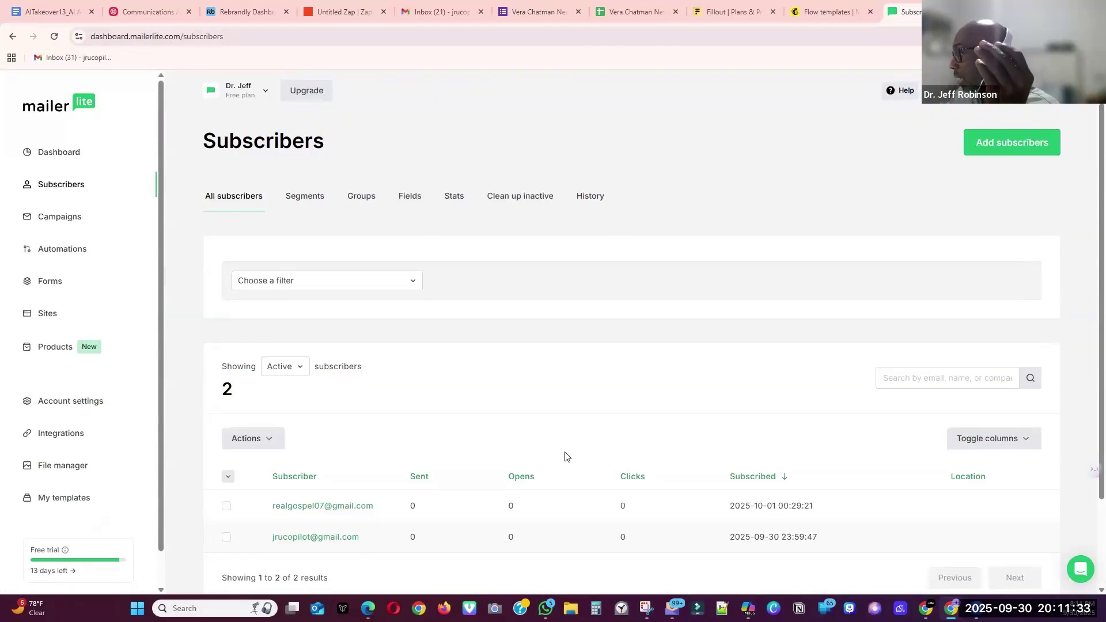
{"action": "scroll", "coordinate": [570, 452], "scroll_direction": "down", "scroll_amount": 3}
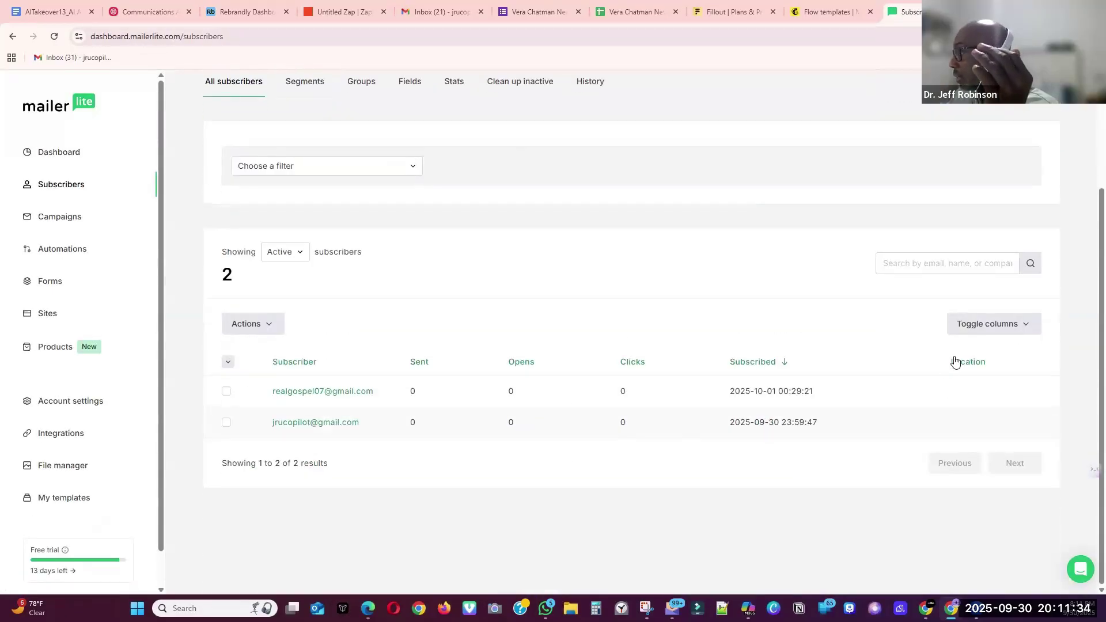
{"action": "scroll", "coordinate": [329, 410], "scroll_direction": "up", "scroll_amount": 1}
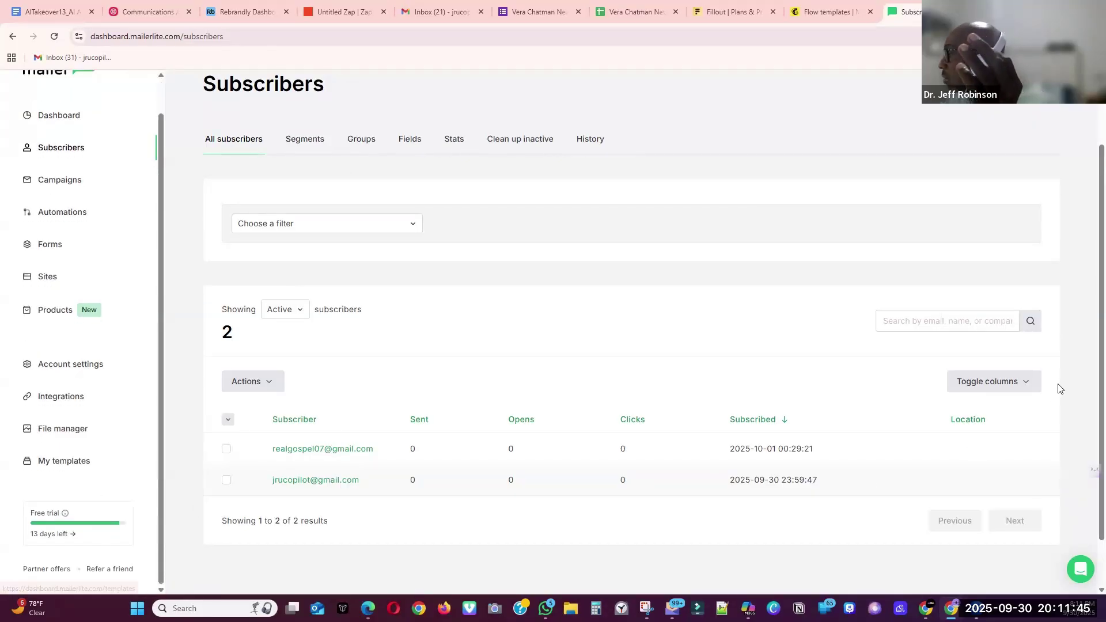
Step: Check the table column options, then switch to the empty subscriber Segments section
{"action": "left_click", "coordinate": [1030, 381]}
{"action": "scroll", "coordinate": [1002, 517], "scroll_direction": "down", "scroll_amount": 1}
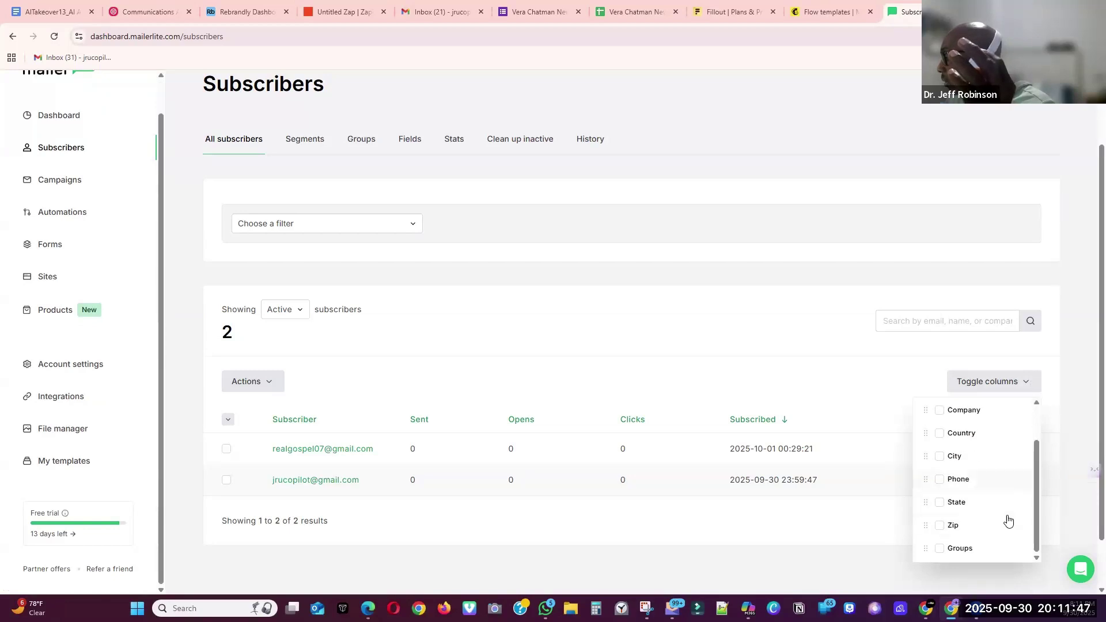
{"action": "scroll", "coordinate": [998, 501], "scroll_direction": "up", "scroll_amount": 1}
{"action": "left_click", "coordinate": [688, 265]}
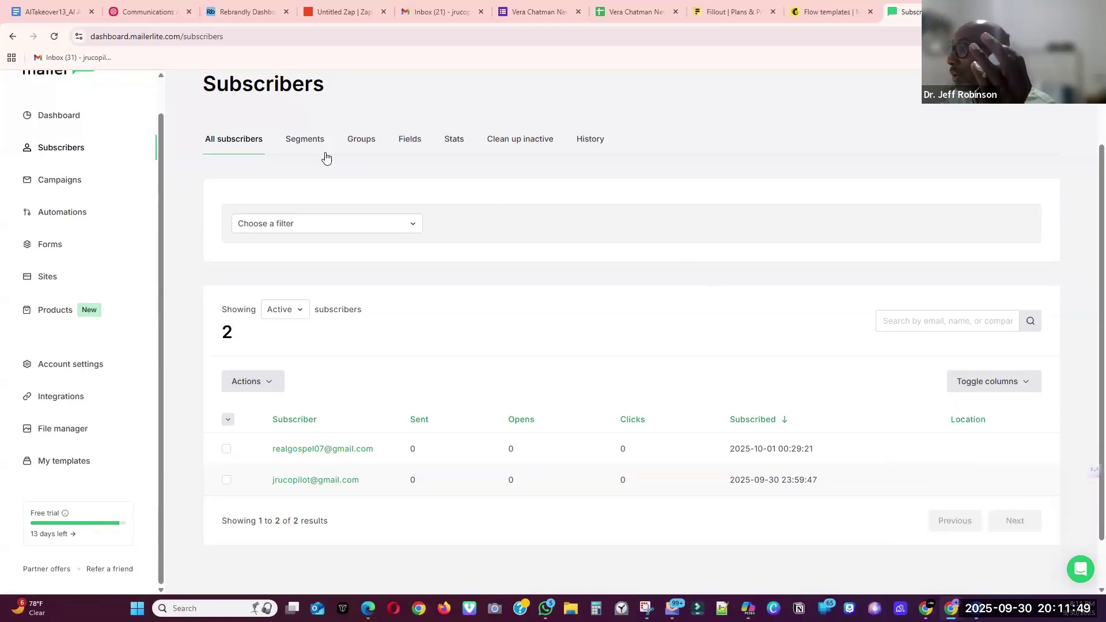
{"action": "left_click", "coordinate": [302, 144]}
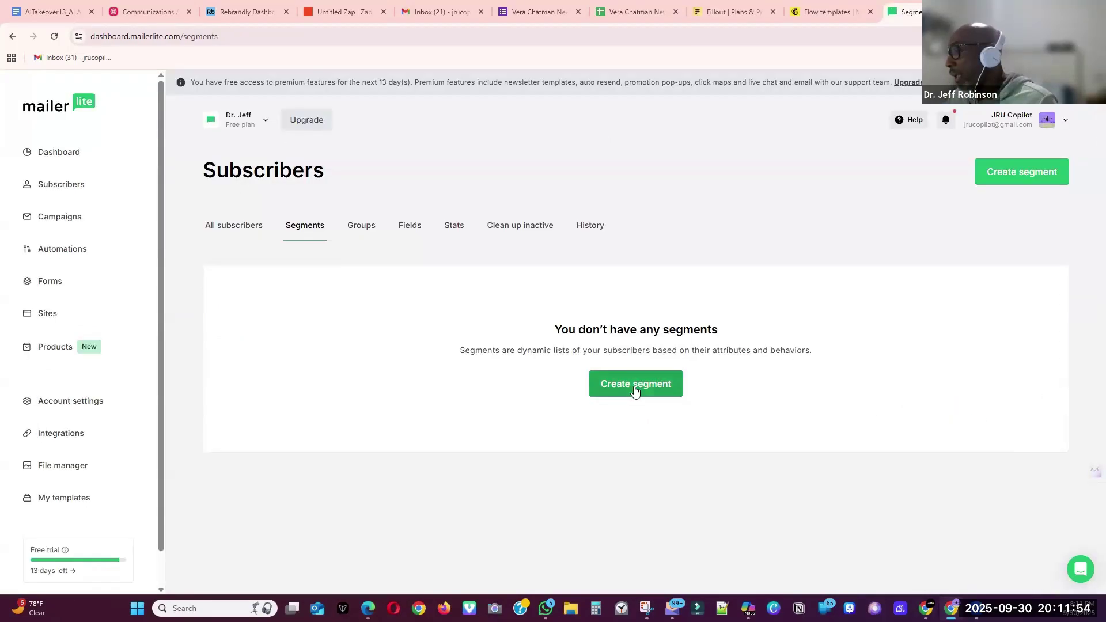
Step: Create a new subscriber segment named 'AME'
{"action": "left_click", "coordinate": [634, 391]}
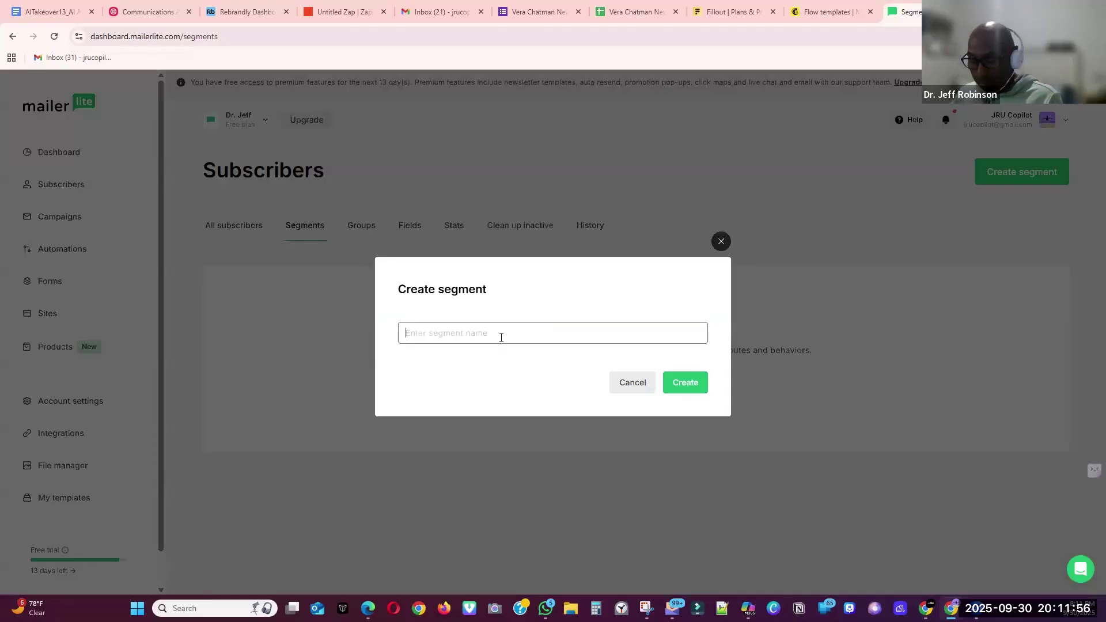
{"action": "type", "text": "a"}
{"action": "key", "text": "Caps_Lock"}
{"action": "type", "text": "m"}
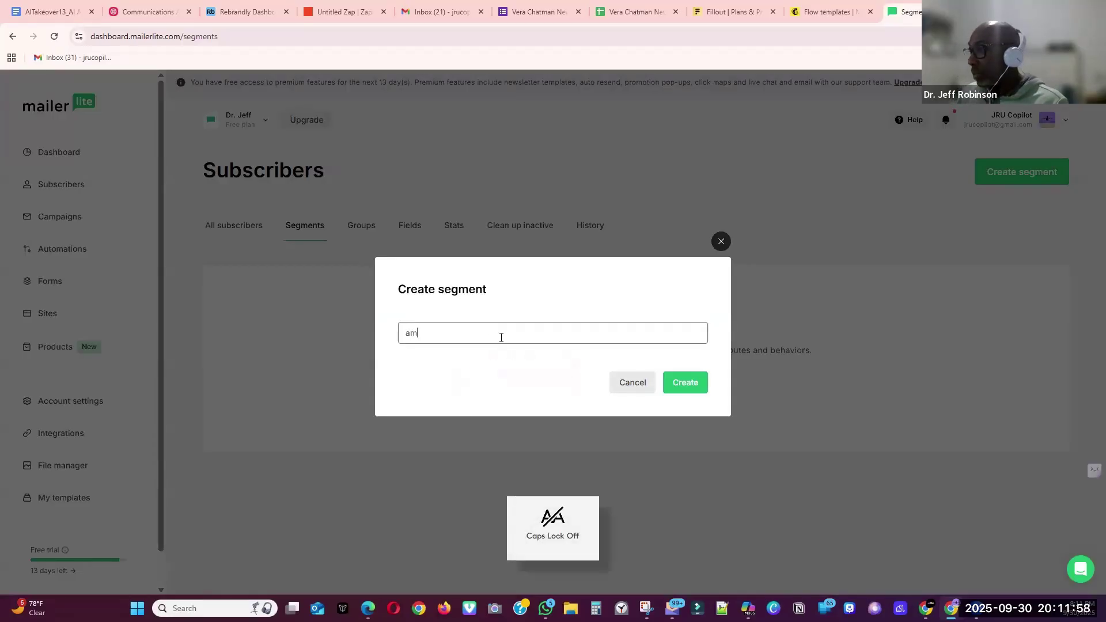
{"action": "key", "text": "BackSpace"}
{"action": "key", "text": "BackSpace"}
{"action": "key", "text": "Caps_Lock"}
{"action": "type", "text": "AME"}
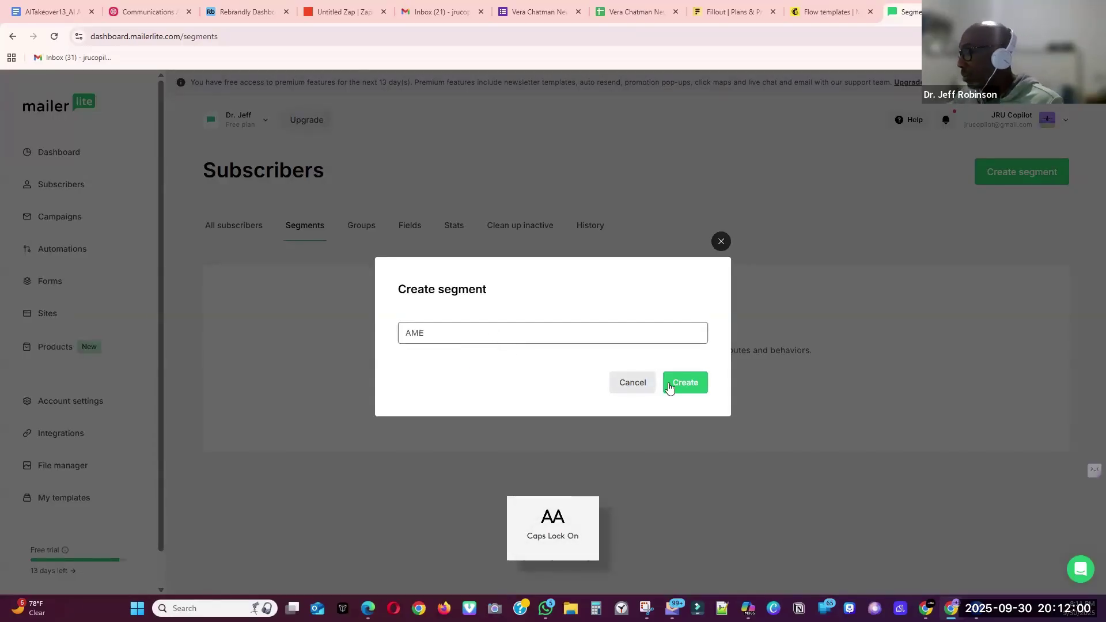
{"action": "left_click", "coordinate": [670, 389]}
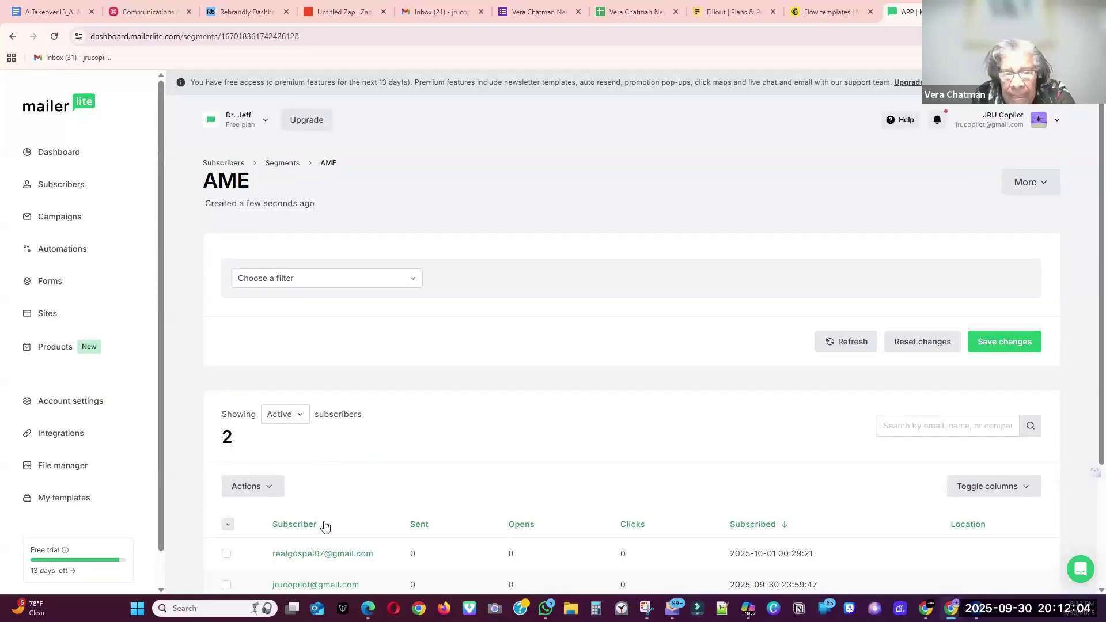
Step: View the first subscriber's profile details
{"action": "left_click", "coordinate": [323, 554]}
{"action": "scroll", "coordinate": [455, 467], "scroll_direction": "down", "scroll_amount": 3}
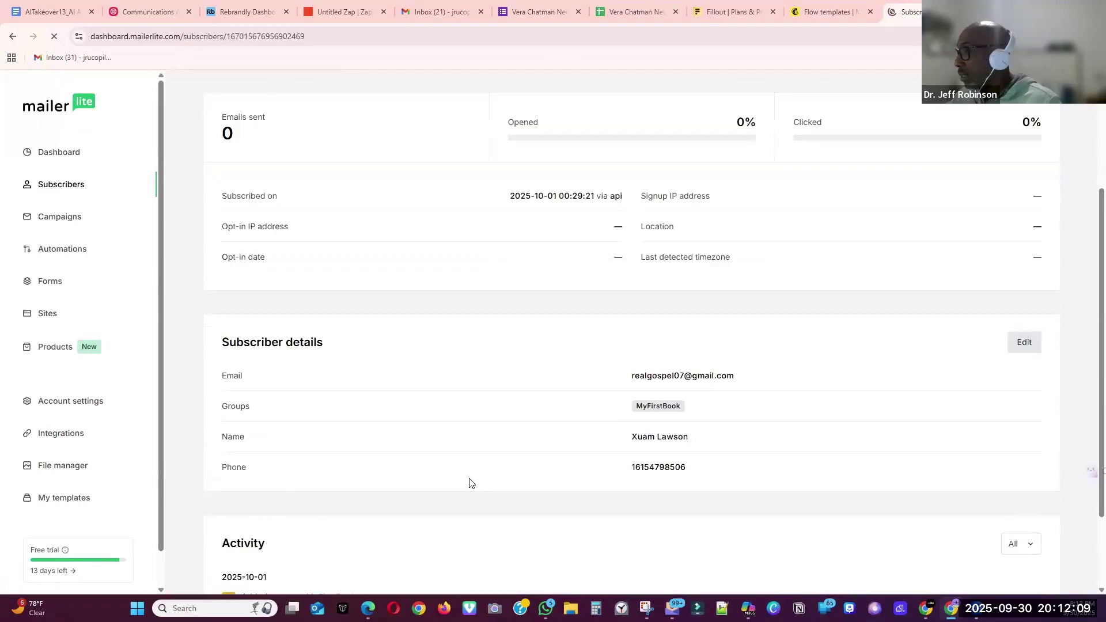
{"action": "scroll", "coordinate": [314, 437], "scroll_direction": "down", "scroll_amount": 3}
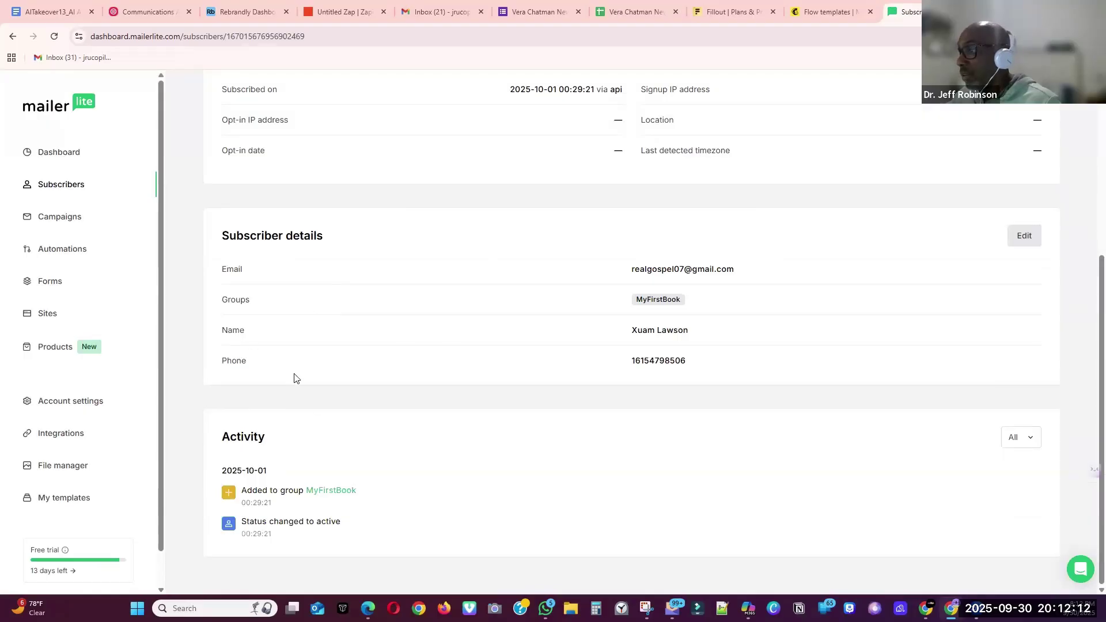
{"action": "scroll", "coordinate": [311, 386], "scroll_direction": "up", "scroll_amount": 5}
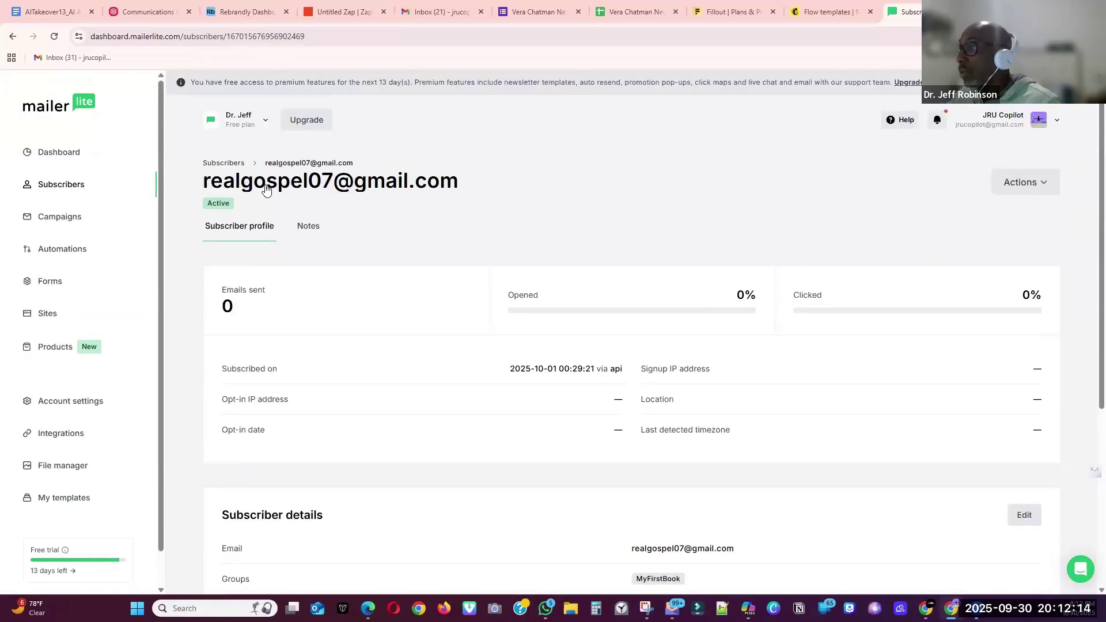
Step: Return to All subscribers and look through the filter options without applying one
{"action": "left_click", "coordinate": [69, 186]}
{"action": "scroll", "coordinate": [646, 466], "scroll_direction": "down", "scroll_amount": 2}
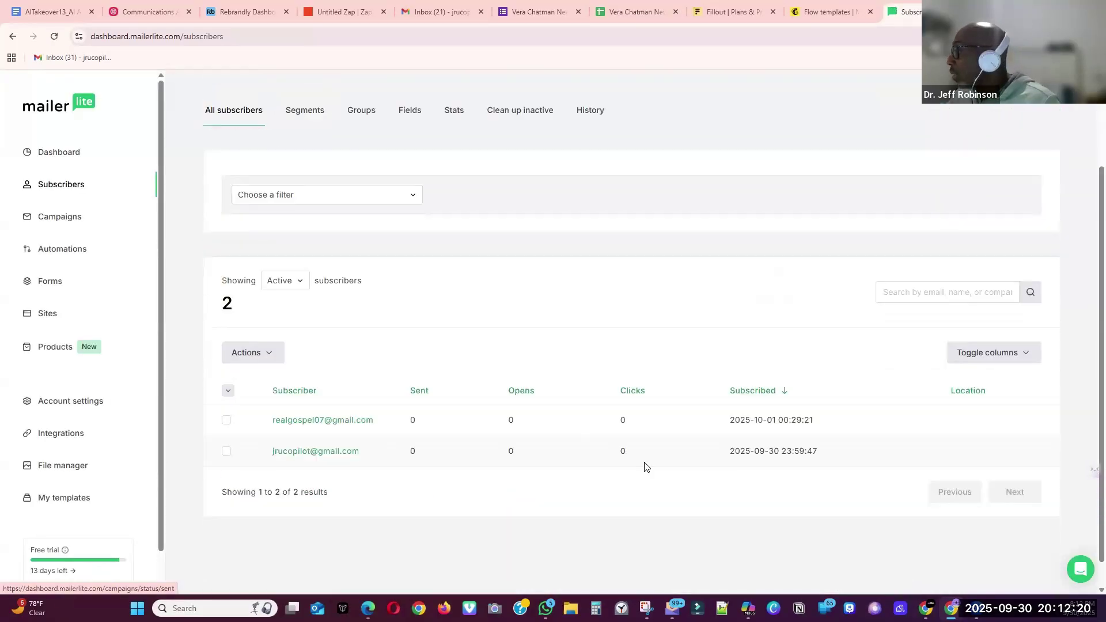
{"action": "scroll", "coordinate": [354, 408], "scroll_direction": "up", "scroll_amount": 2}
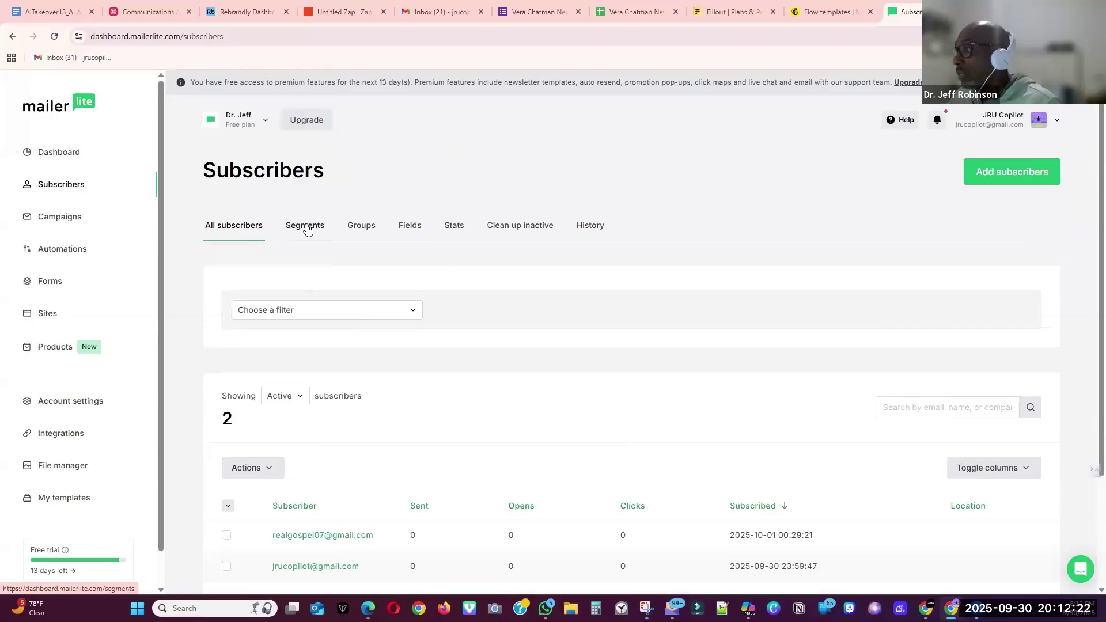
{"action": "left_click", "coordinate": [410, 315]}
{"action": "scroll", "coordinate": [373, 443], "scroll_direction": "down", "scroll_amount": 5}
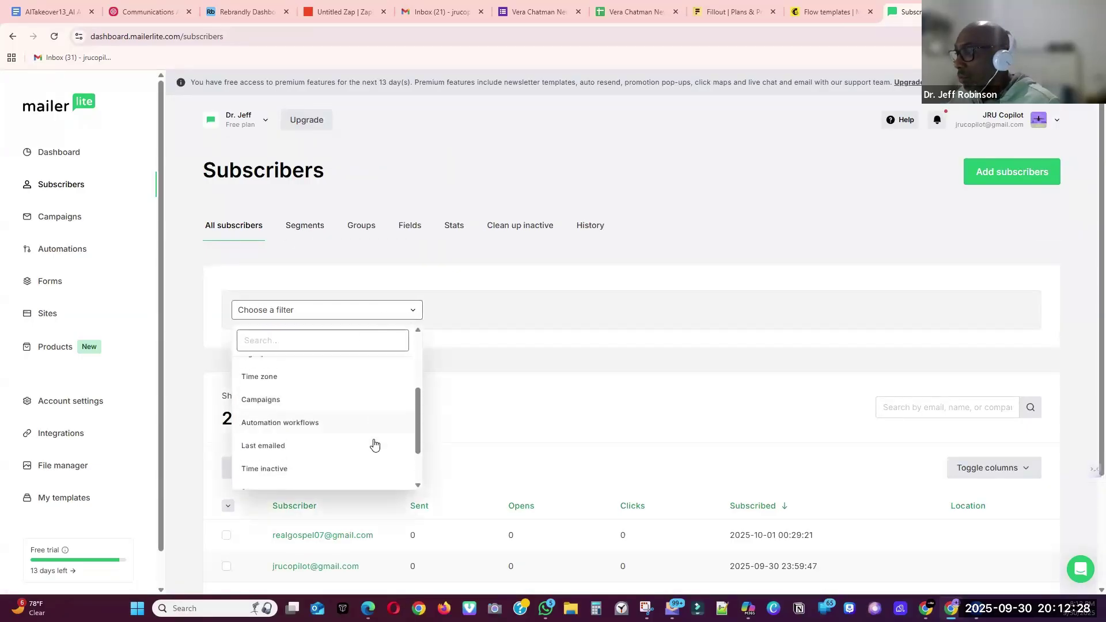
{"action": "scroll", "coordinate": [374, 454], "scroll_direction": "up", "scroll_amount": 5}
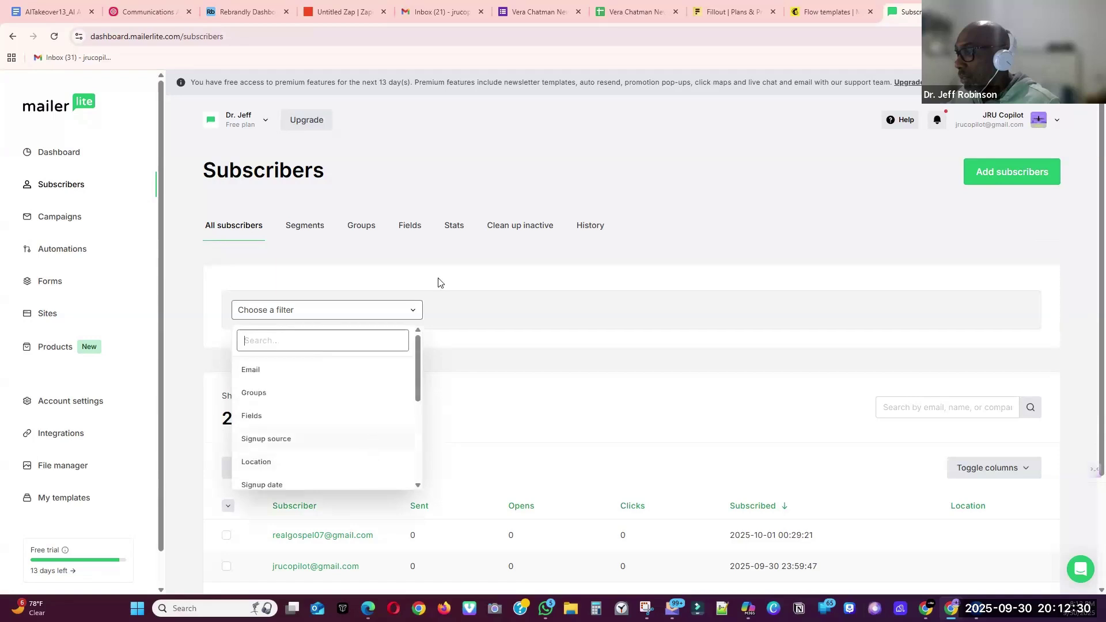
{"action": "left_click", "coordinate": [353, 257]}
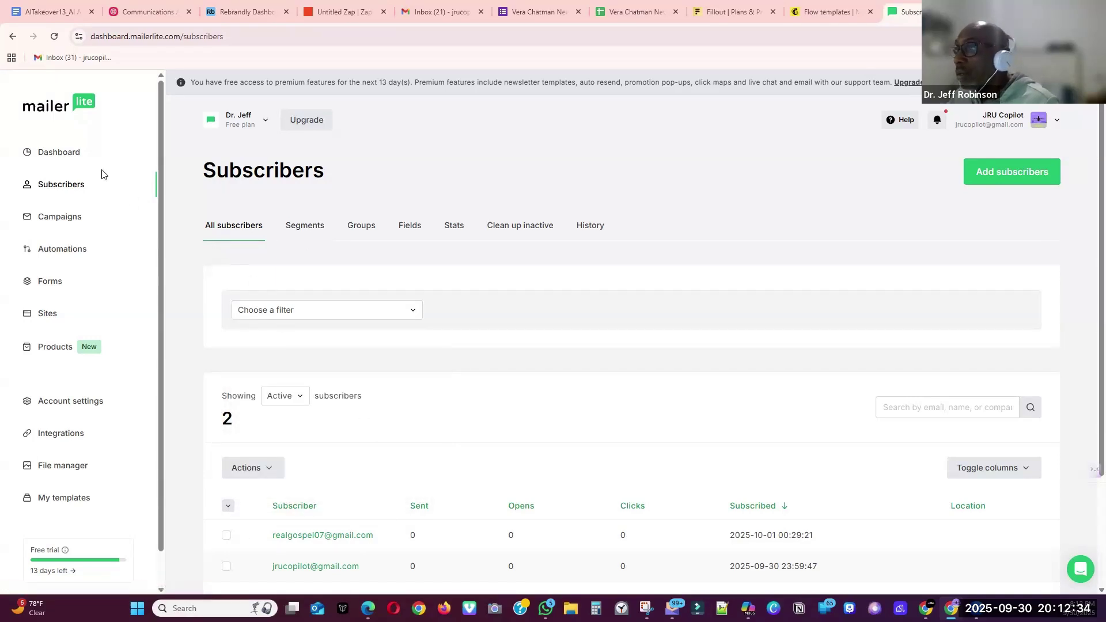
Step: Start a new regular campaign named QERQERQ and fill in its details
{"action": "left_click", "coordinate": [64, 220]}
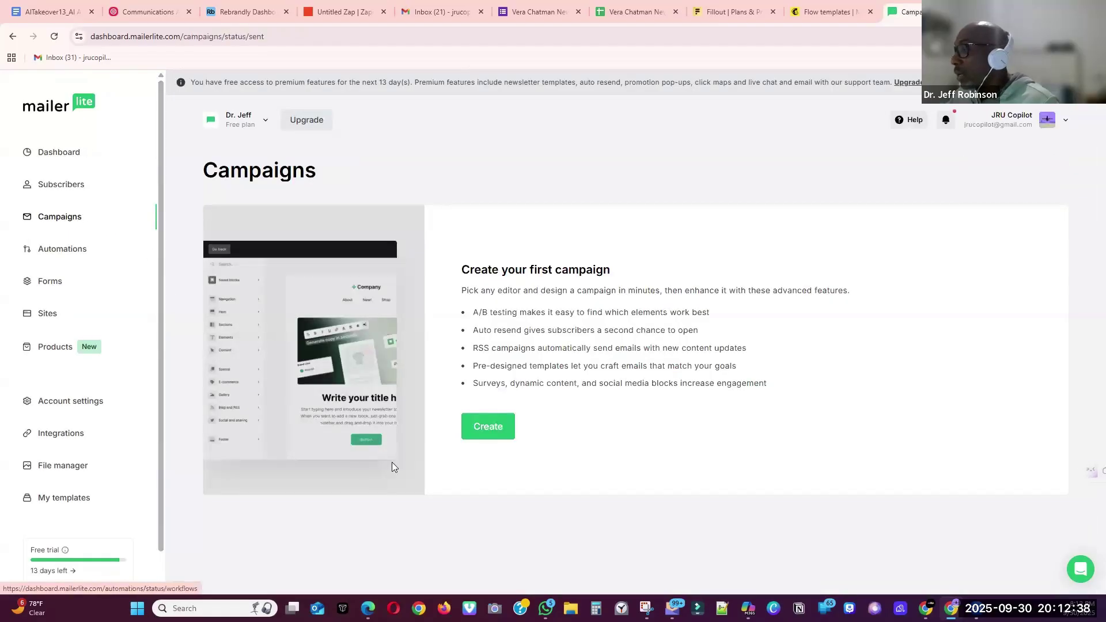
{"action": "left_click", "coordinate": [496, 427]}
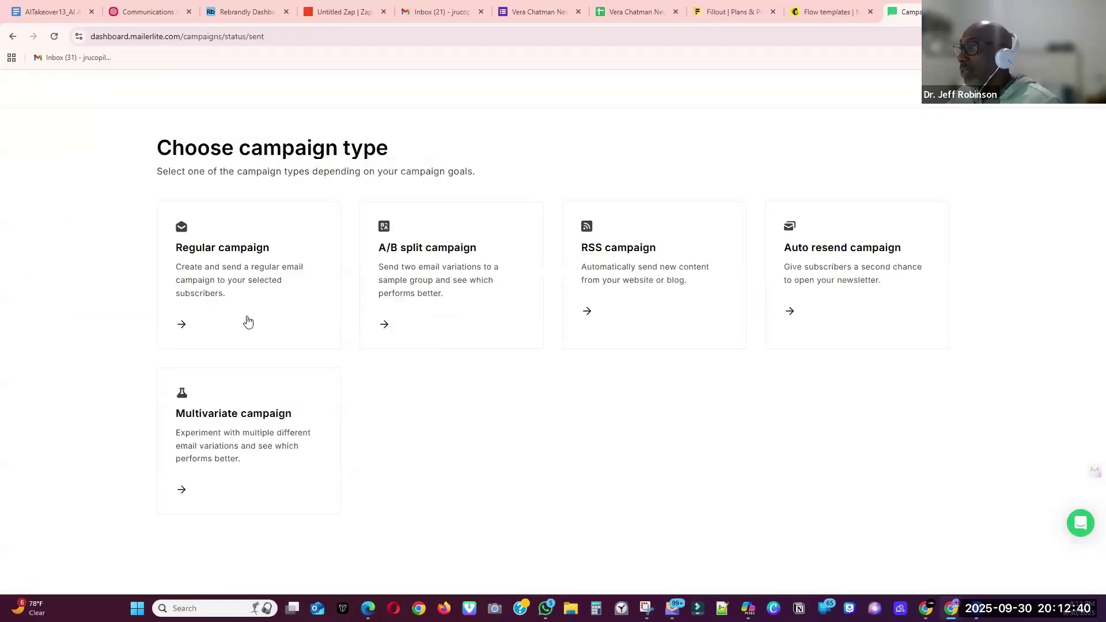
{"action": "left_click", "coordinate": [249, 274]}
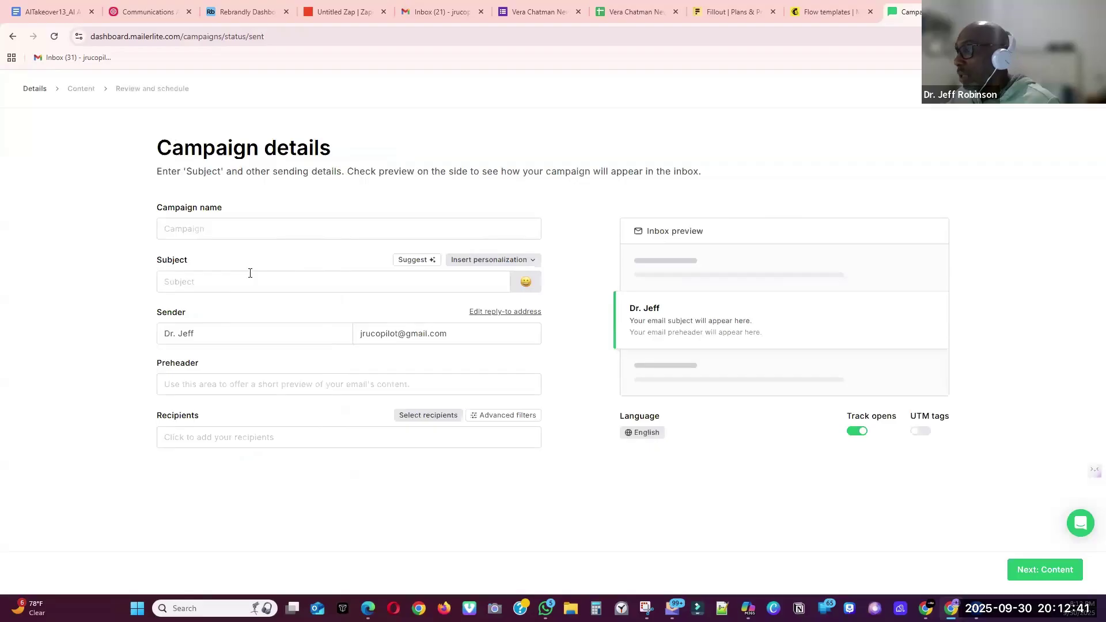
{"action": "left_click", "coordinate": [280, 227]}
Step: Address the campaign to the AME segment's 2 subscribers and proceed to content design
{"action": "left_click", "coordinate": [230, 437]}
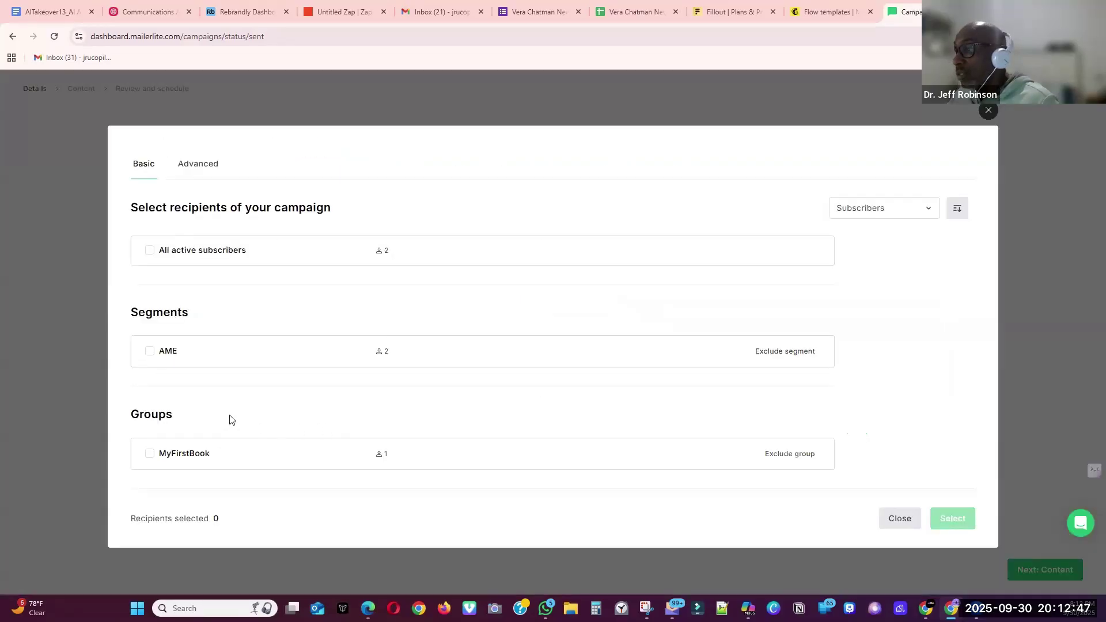
{"action": "left_click", "coordinate": [151, 353]}
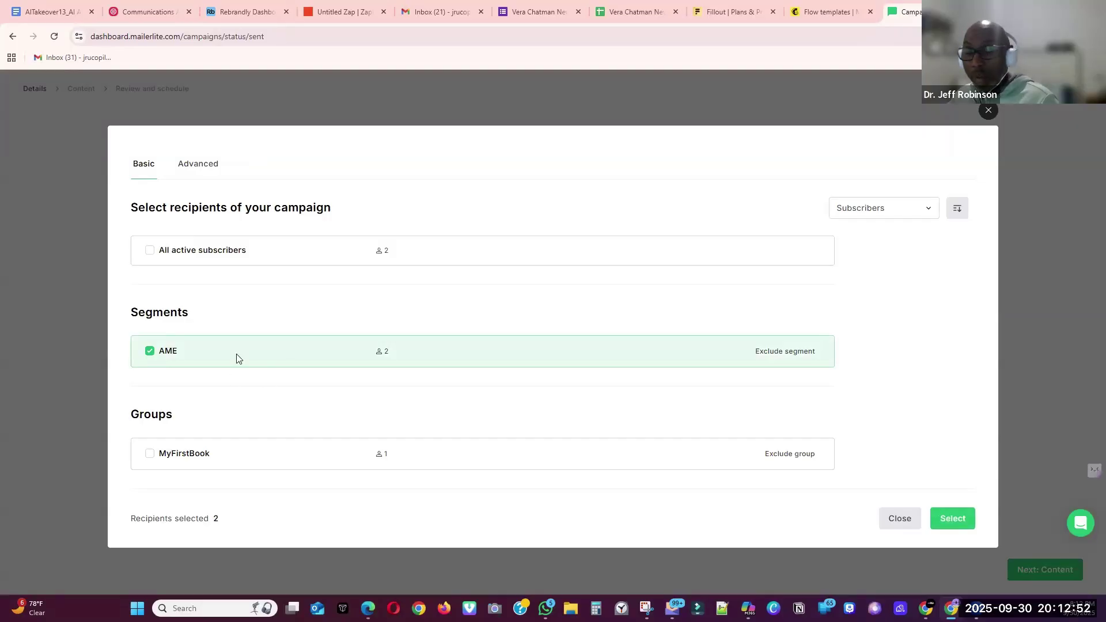
{"action": "left_click", "coordinate": [961, 522]}
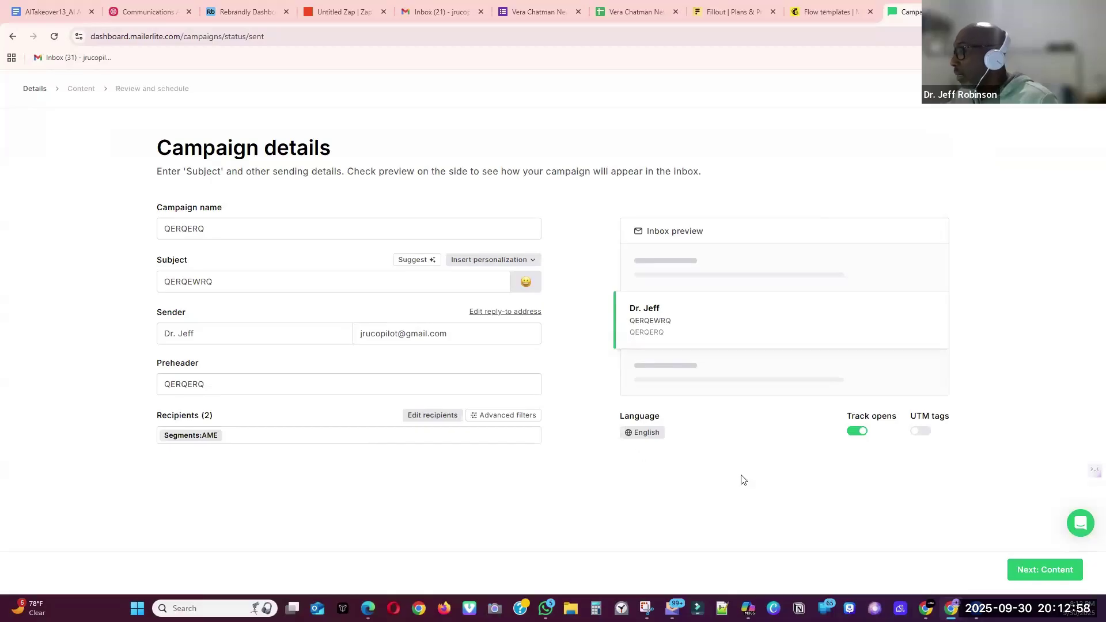
{"action": "left_click", "coordinate": [1028, 570]}
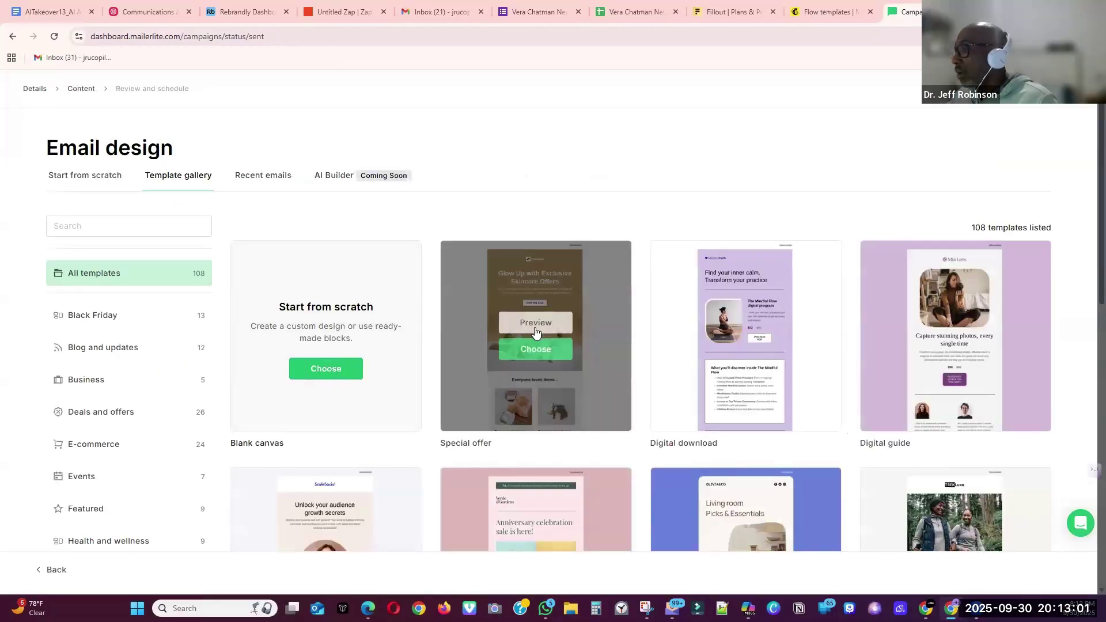
Step: Apply the Special offer skincare template and send QERQERQ immediately, accepting the terms
{"action": "left_click", "coordinate": [535, 348]}
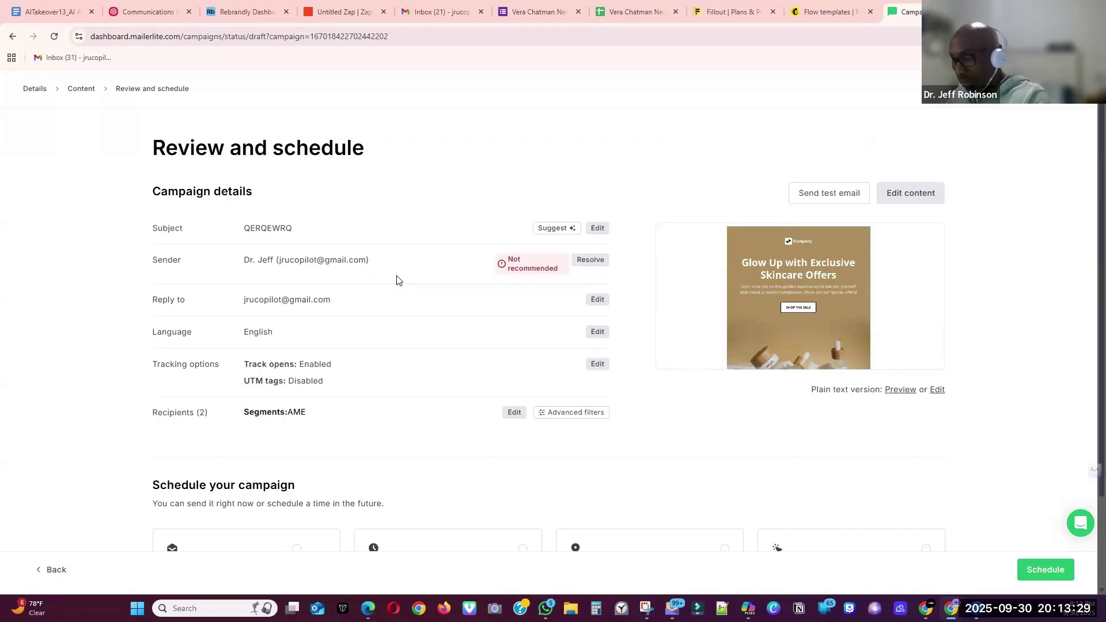
{"action": "scroll", "coordinate": [451, 371], "scroll_direction": "down", "scroll_amount": 2}
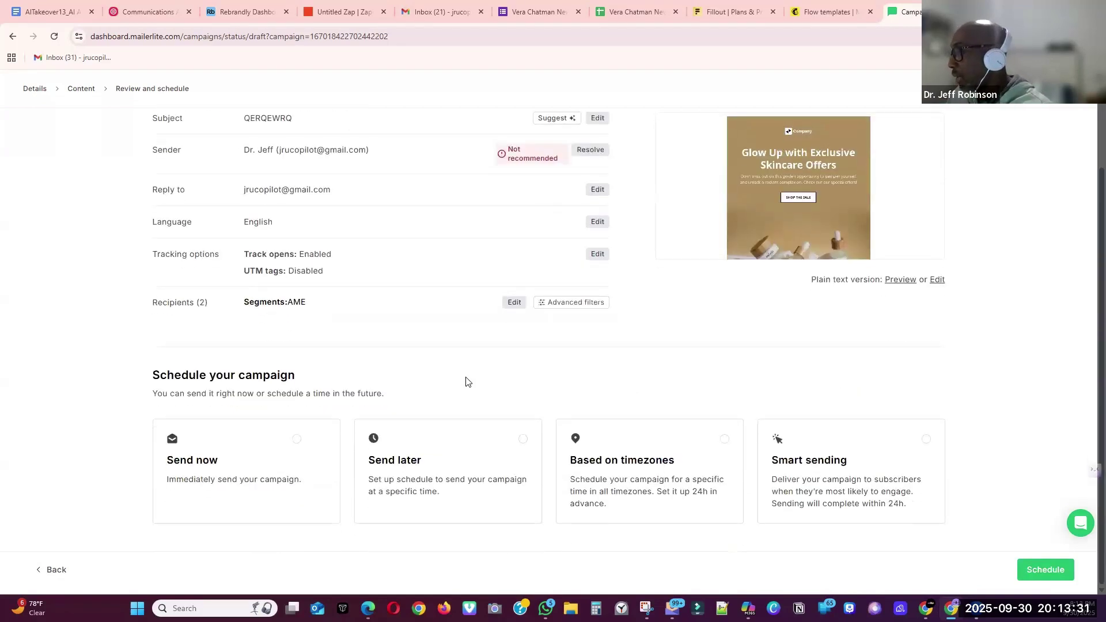
{"action": "left_click", "coordinate": [297, 449]}
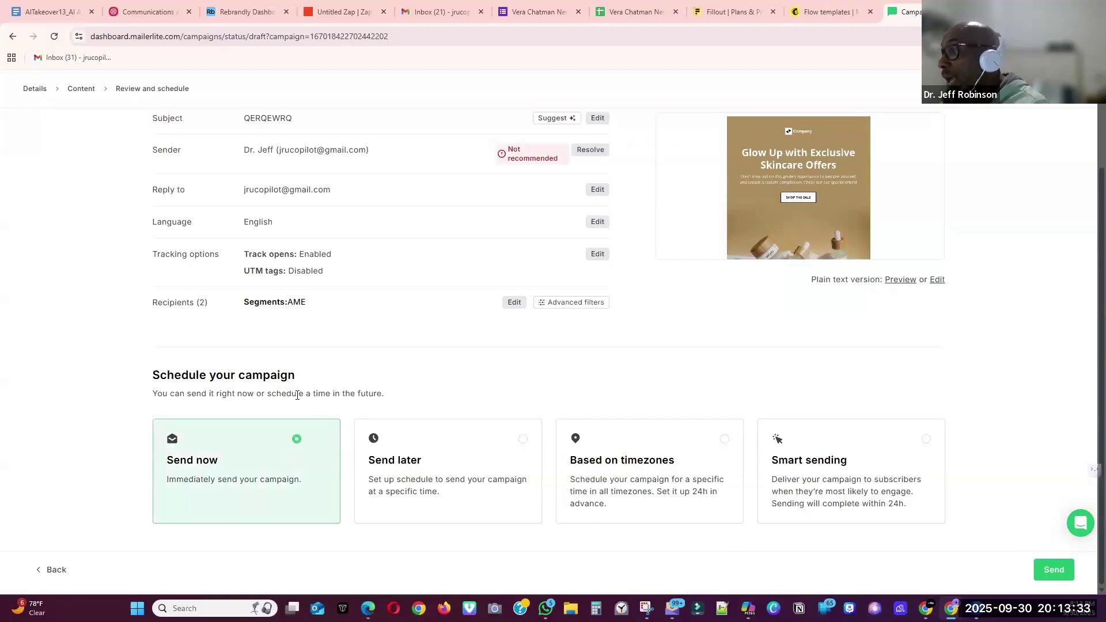
{"action": "scroll", "coordinate": [267, 338], "scroll_direction": "up", "scroll_amount": 2}
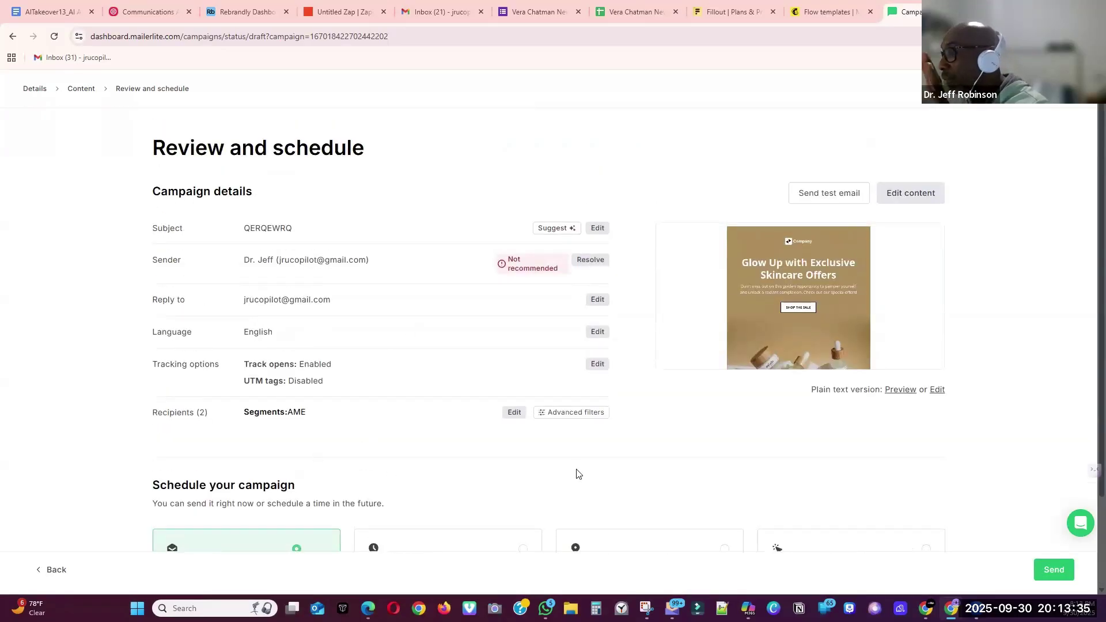
{"action": "scroll", "coordinate": [724, 489], "scroll_direction": "down", "scroll_amount": 2}
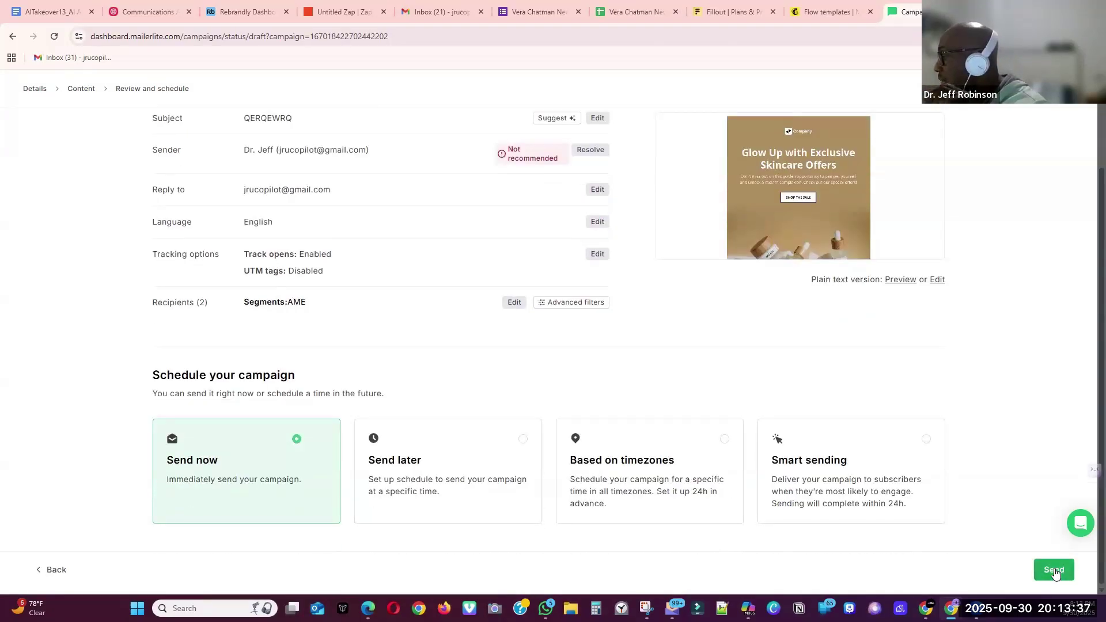
{"action": "left_click", "coordinate": [1044, 573]}
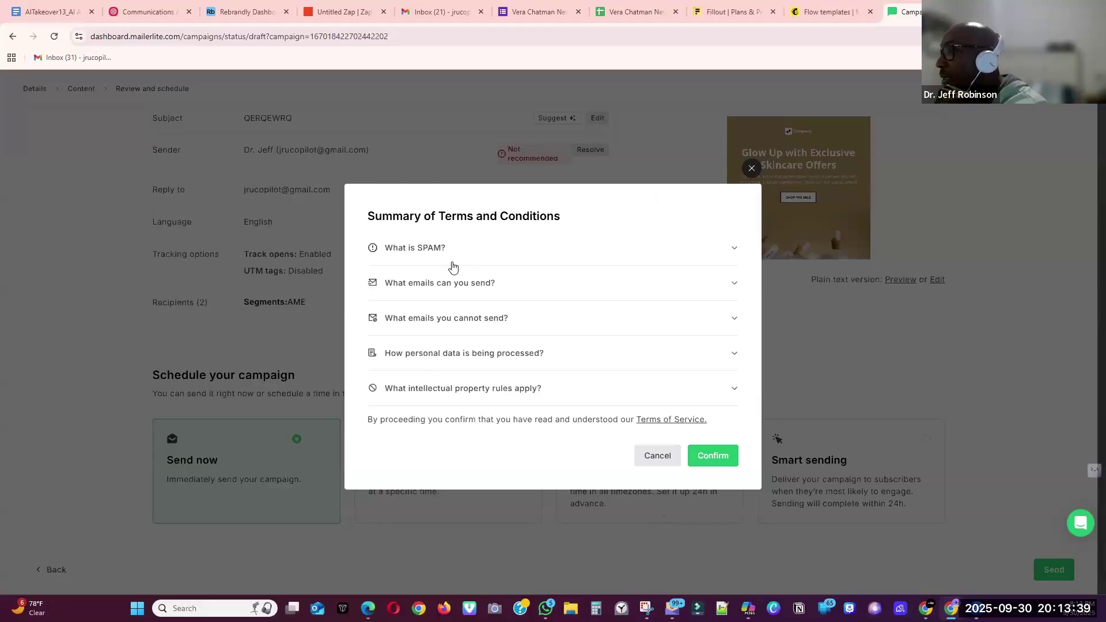
{"action": "left_click", "coordinate": [723, 462]}
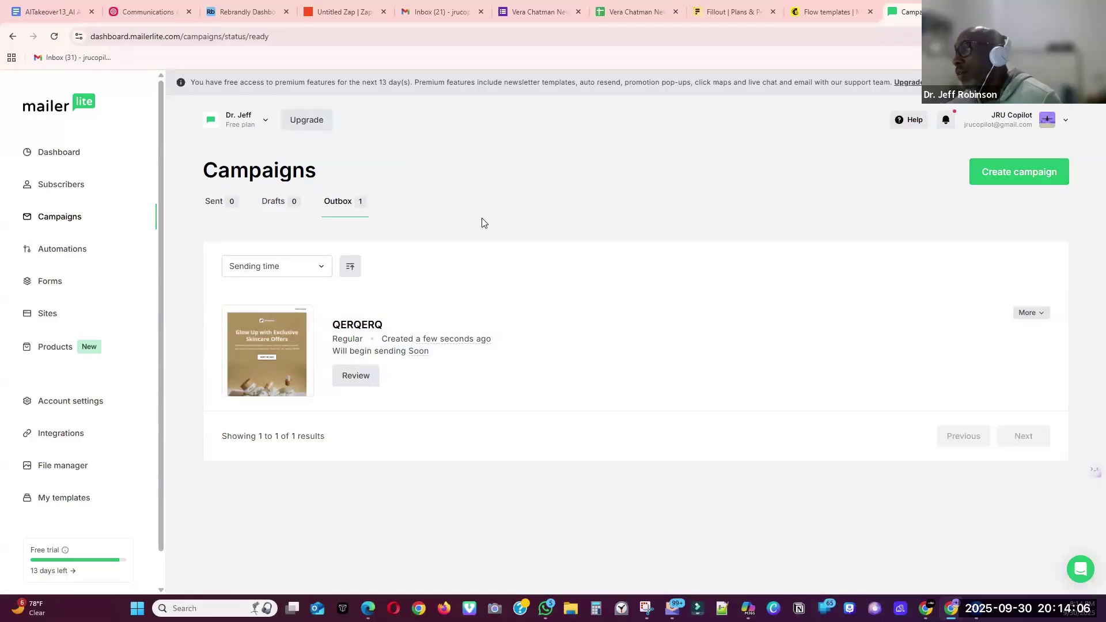
Step: Review the Outbox showing QERQERQ queued to begin sending soon
{"action": "scroll", "coordinate": [568, 227], "scroll_direction": "down", "scroll_amount": 1}
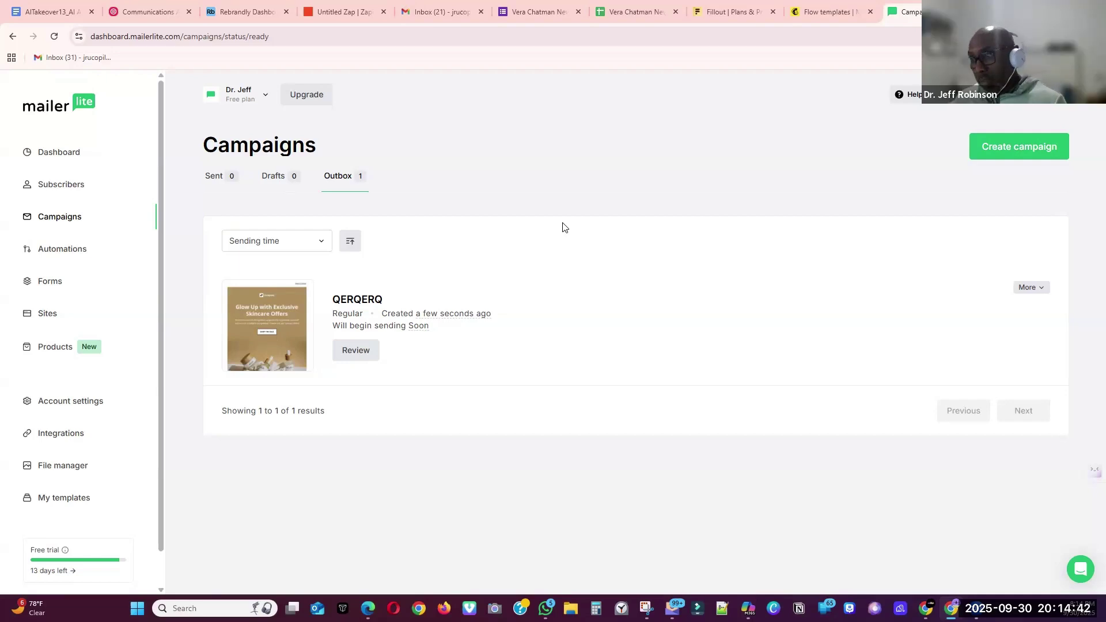
Step: Back in the AITakeover13 automations document, open the tools list's buffer.com link in a new tab
{"action": "left_click", "coordinate": [43, 14]}
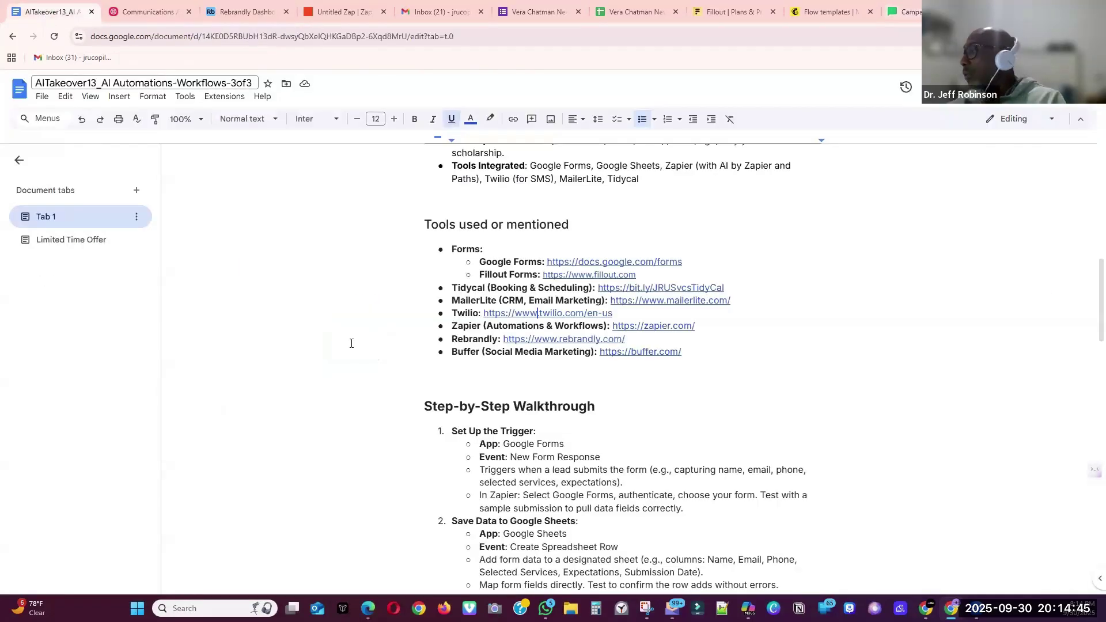
{"action": "scroll", "coordinate": [390, 388], "scroll_direction": "down", "scroll_amount": 2}
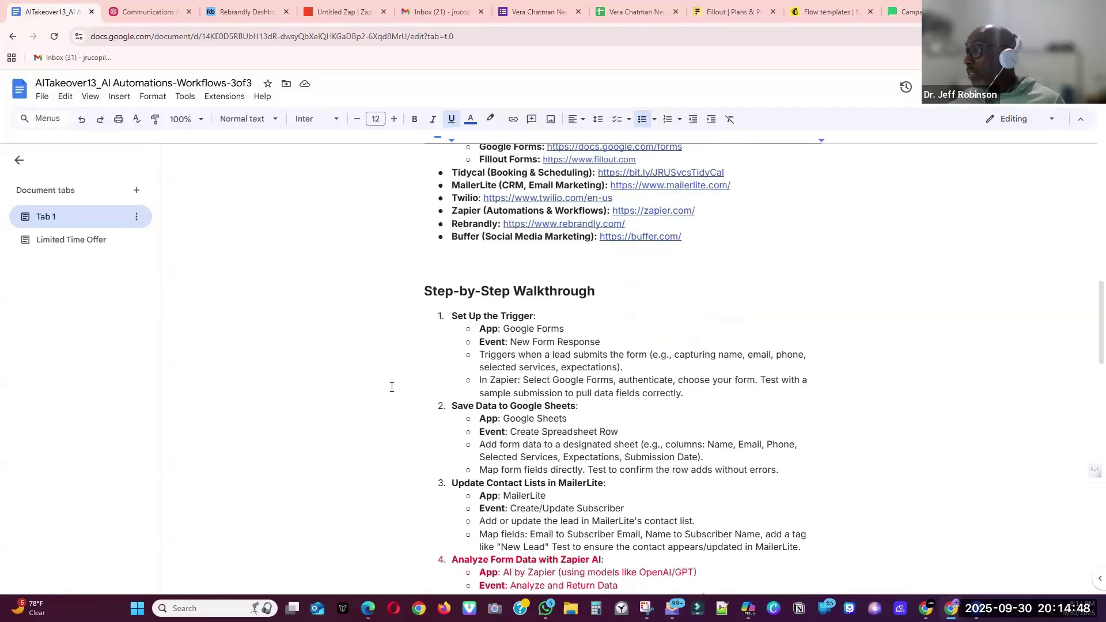
{"action": "scroll", "coordinate": [390, 388], "scroll_direction": "up", "scroll_amount": 2}
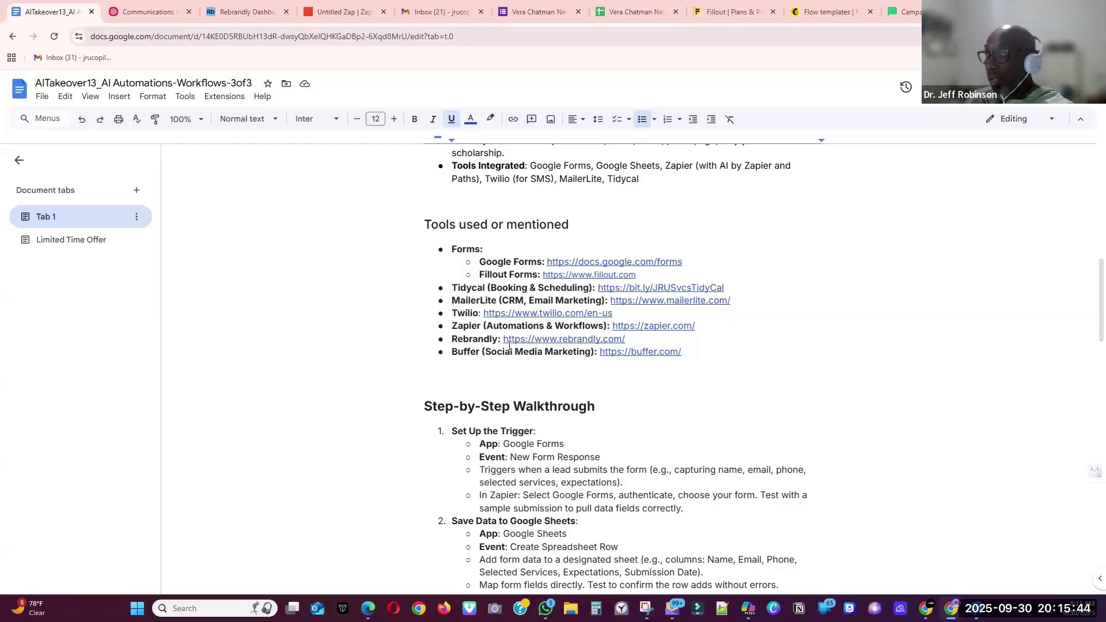
{"action": "left_click", "coordinate": [654, 353]}
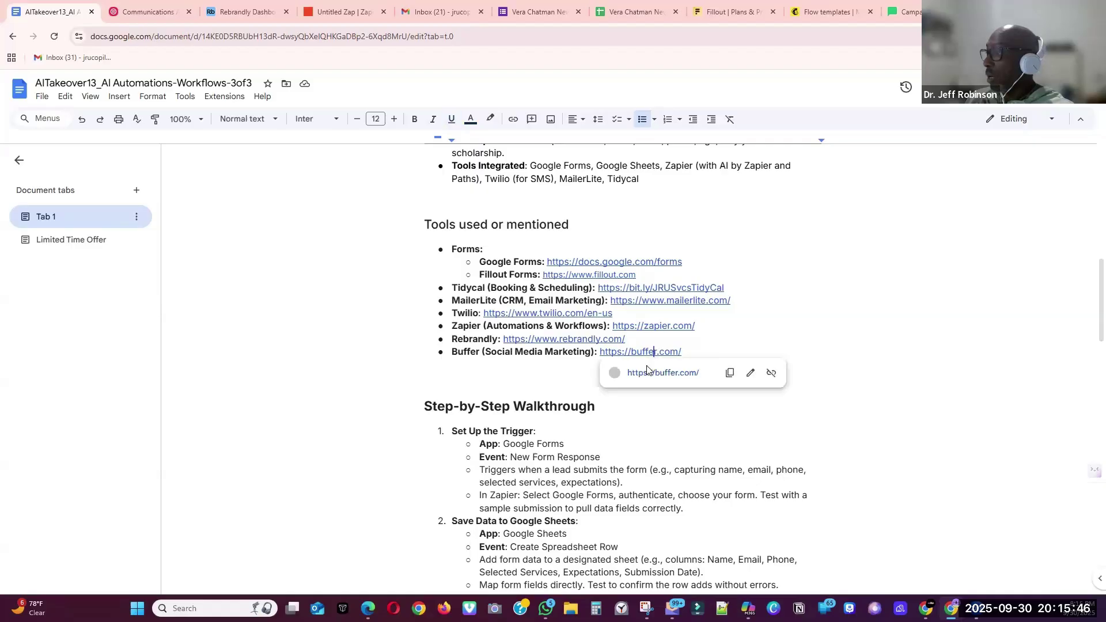
{"action": "left_click", "coordinate": [646, 373]}
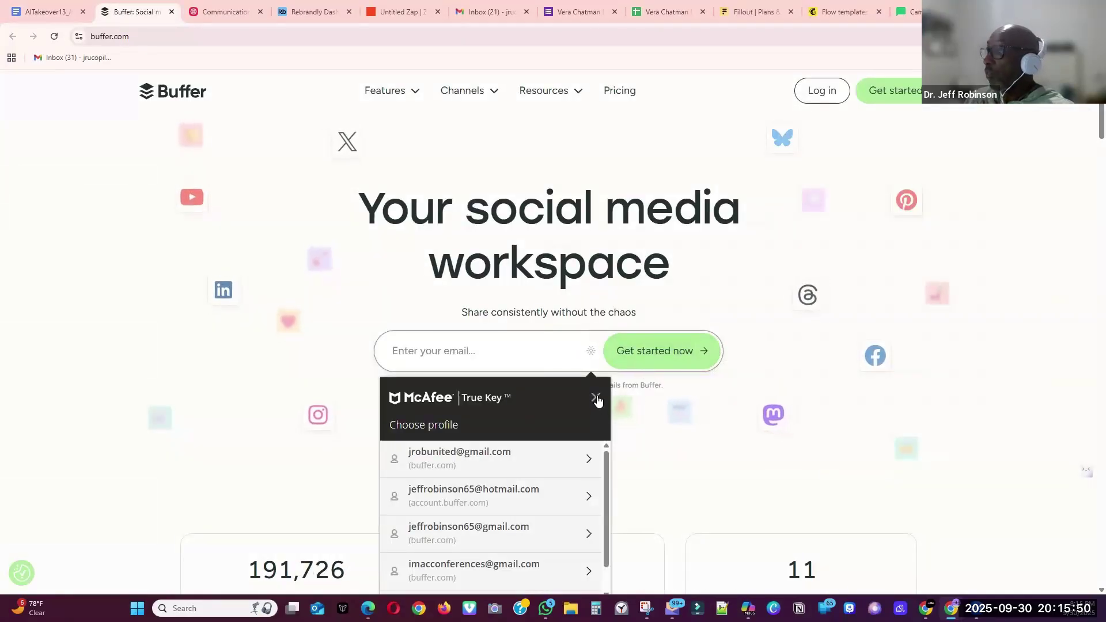
Step: Dismiss the True Key popup and compare Buffer's Free, Essentials $5/month and Team $10/month plans
{"action": "left_click", "coordinate": [596, 397]}
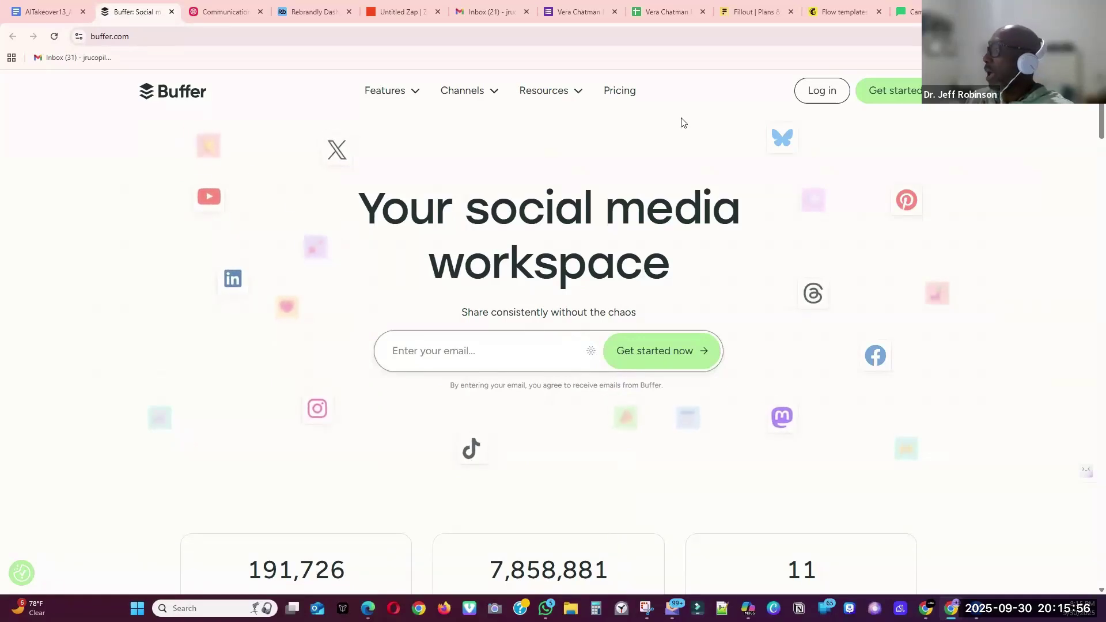
{"action": "left_click", "coordinate": [617, 96]}
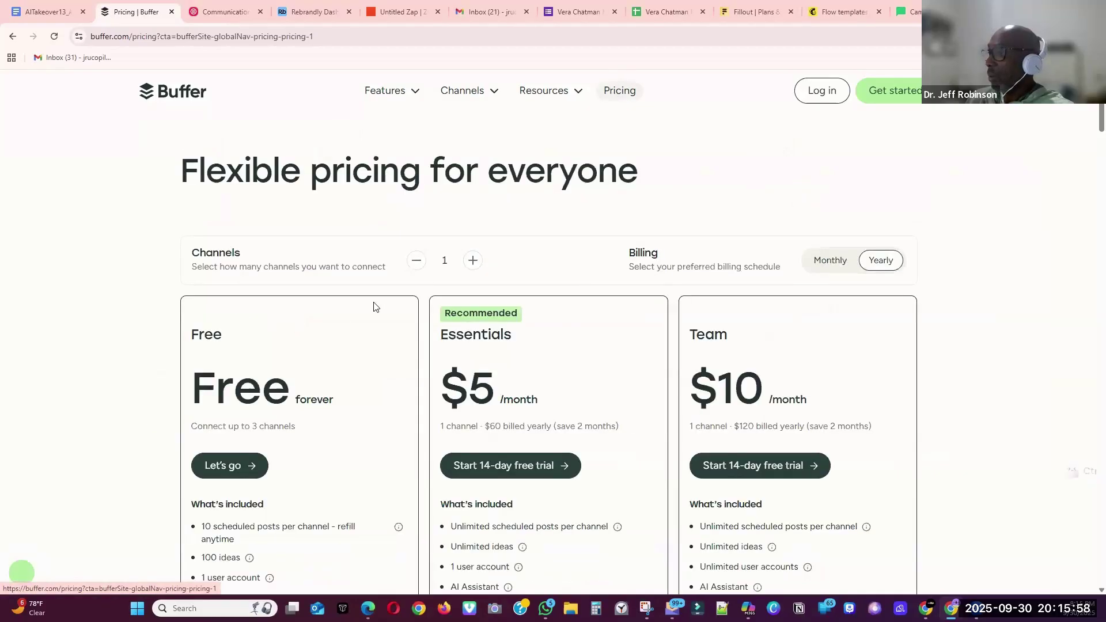
{"action": "scroll", "coordinate": [275, 339], "scroll_direction": "down", "scroll_amount": 10}
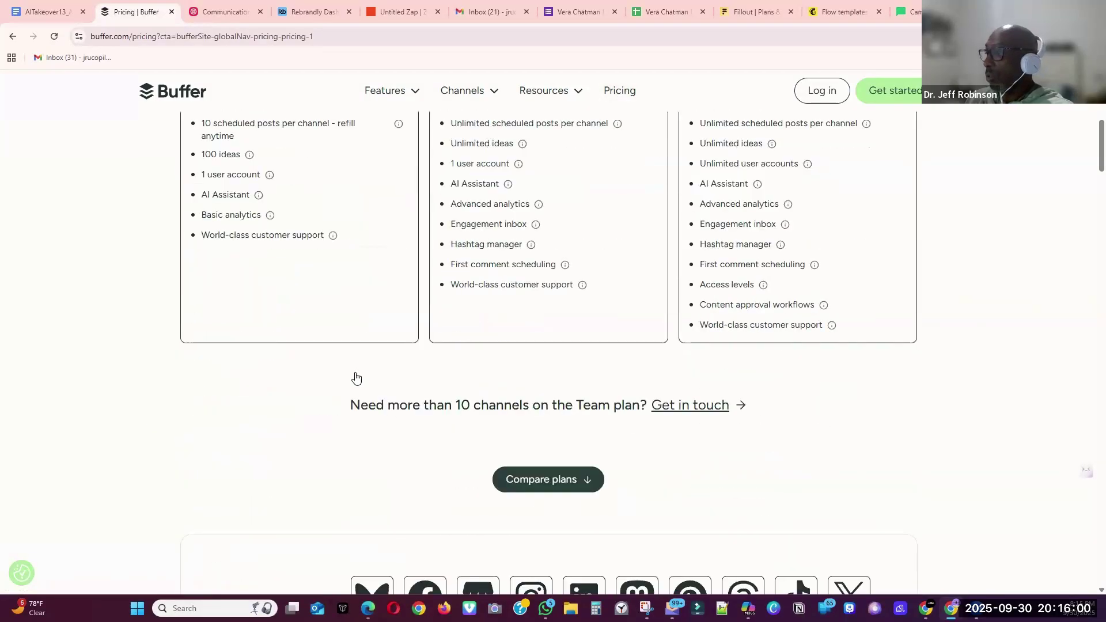
{"action": "scroll", "coordinate": [418, 324], "scroll_direction": "down", "scroll_amount": 1}
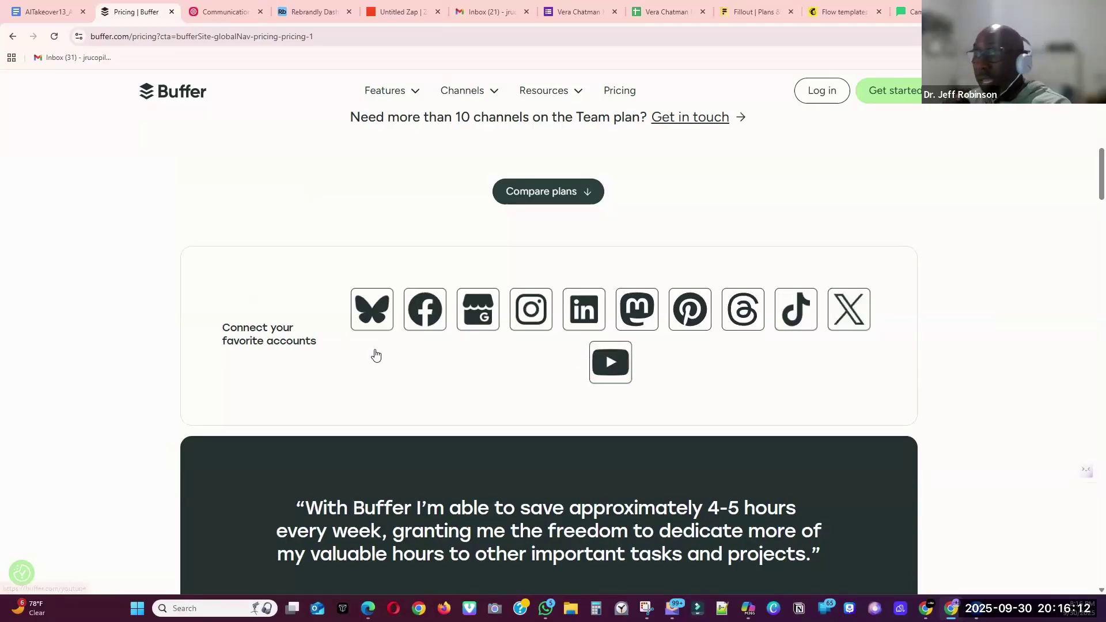
{"action": "scroll", "coordinate": [375, 354], "scroll_direction": "up", "scroll_amount": 10}
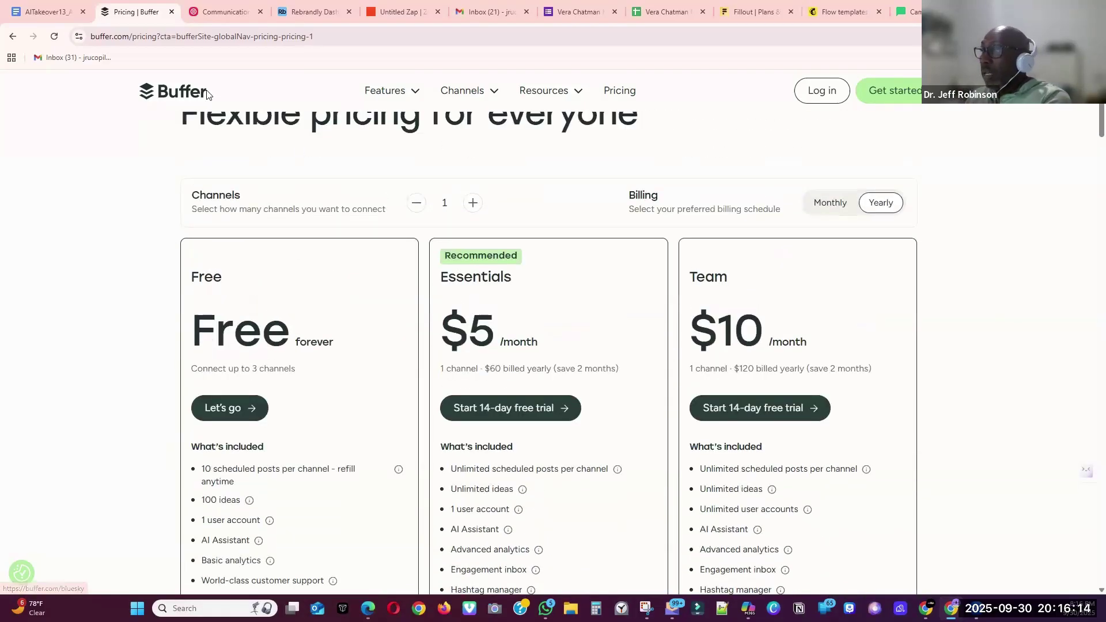
{"action": "scroll", "coordinate": [251, 296], "scroll_direction": "down", "scroll_amount": 2}
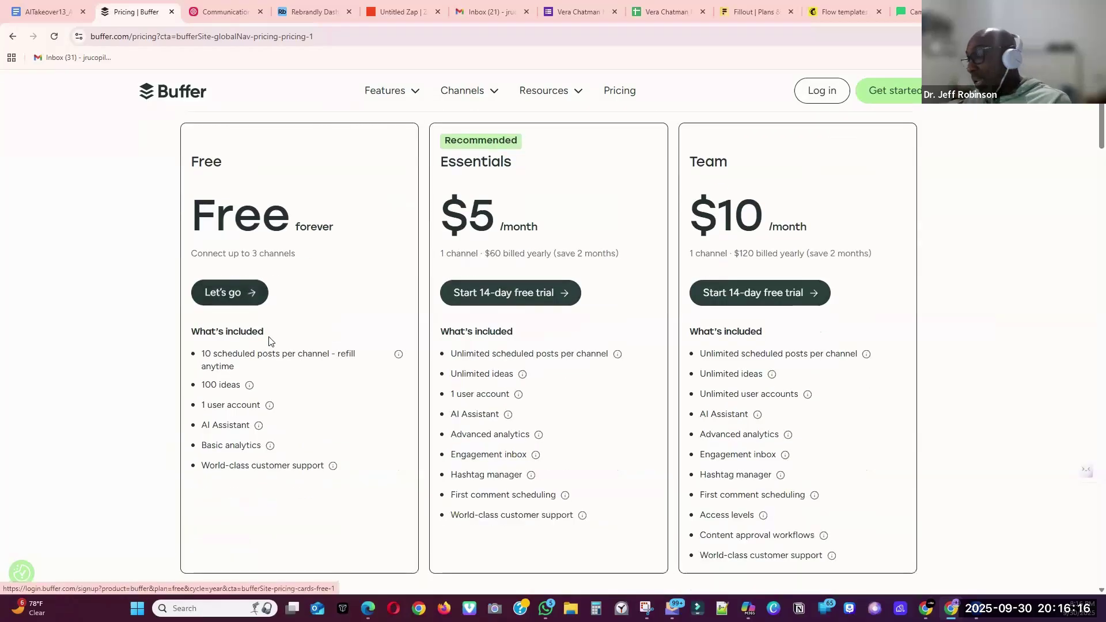
{"action": "scroll", "coordinate": [268, 341], "scroll_direction": "down", "scroll_amount": 2}
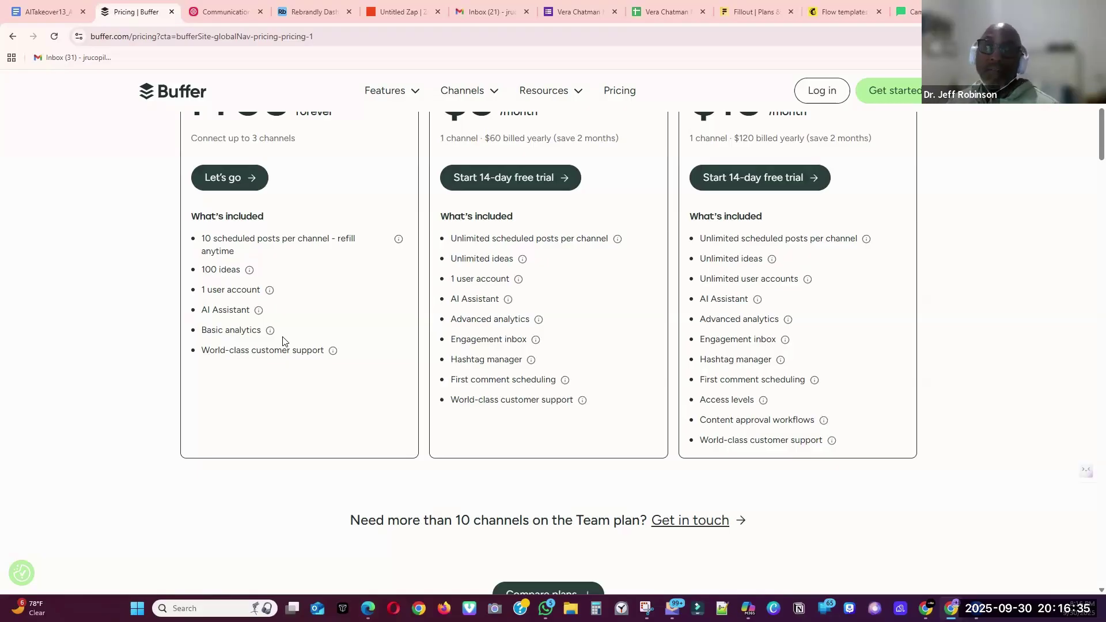
{"action": "scroll", "coordinate": [431, 400], "scroll_direction": "up", "scroll_amount": 5}
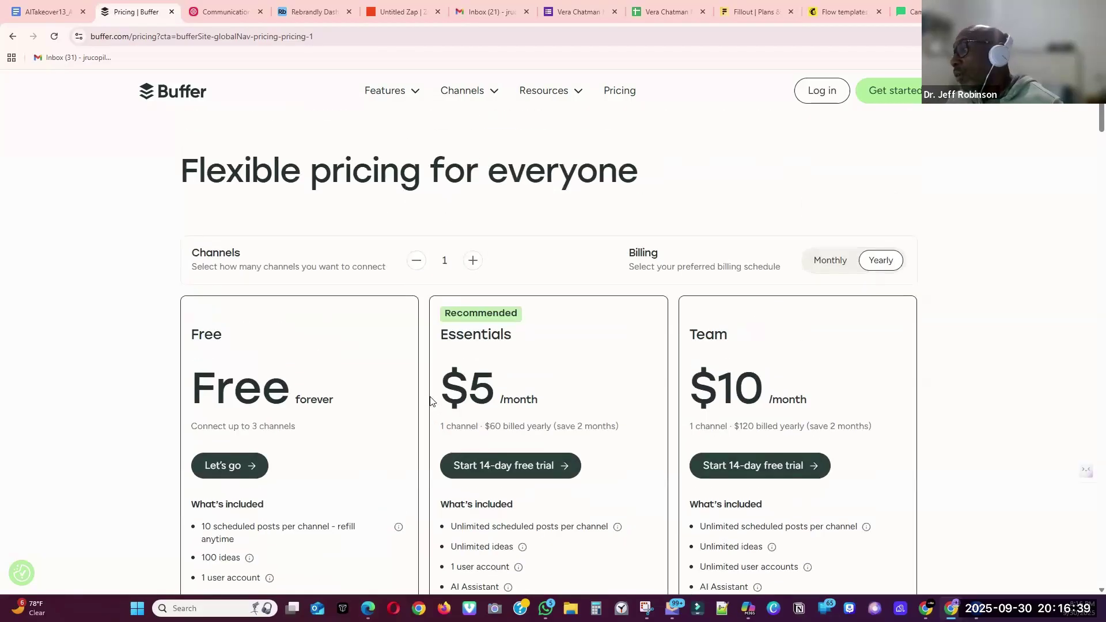